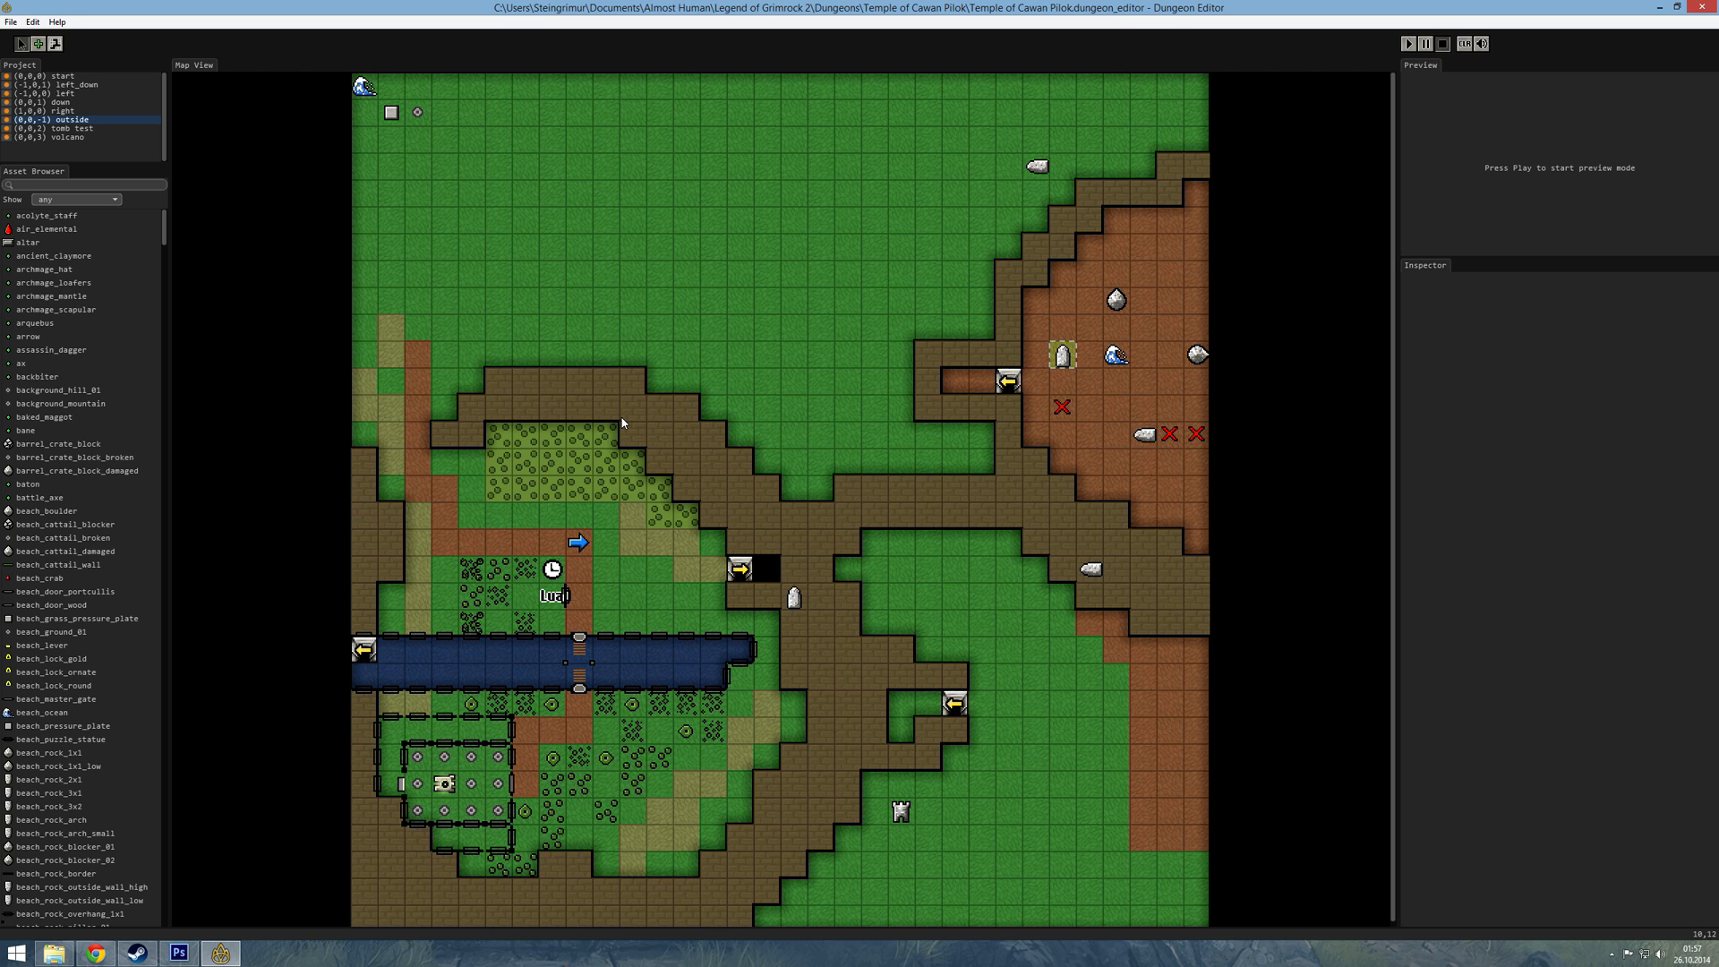
# - Run the level in an enlarged preview and walk the party to the grass beside the bridge, facing the river
pyautogui.click(1408, 44)
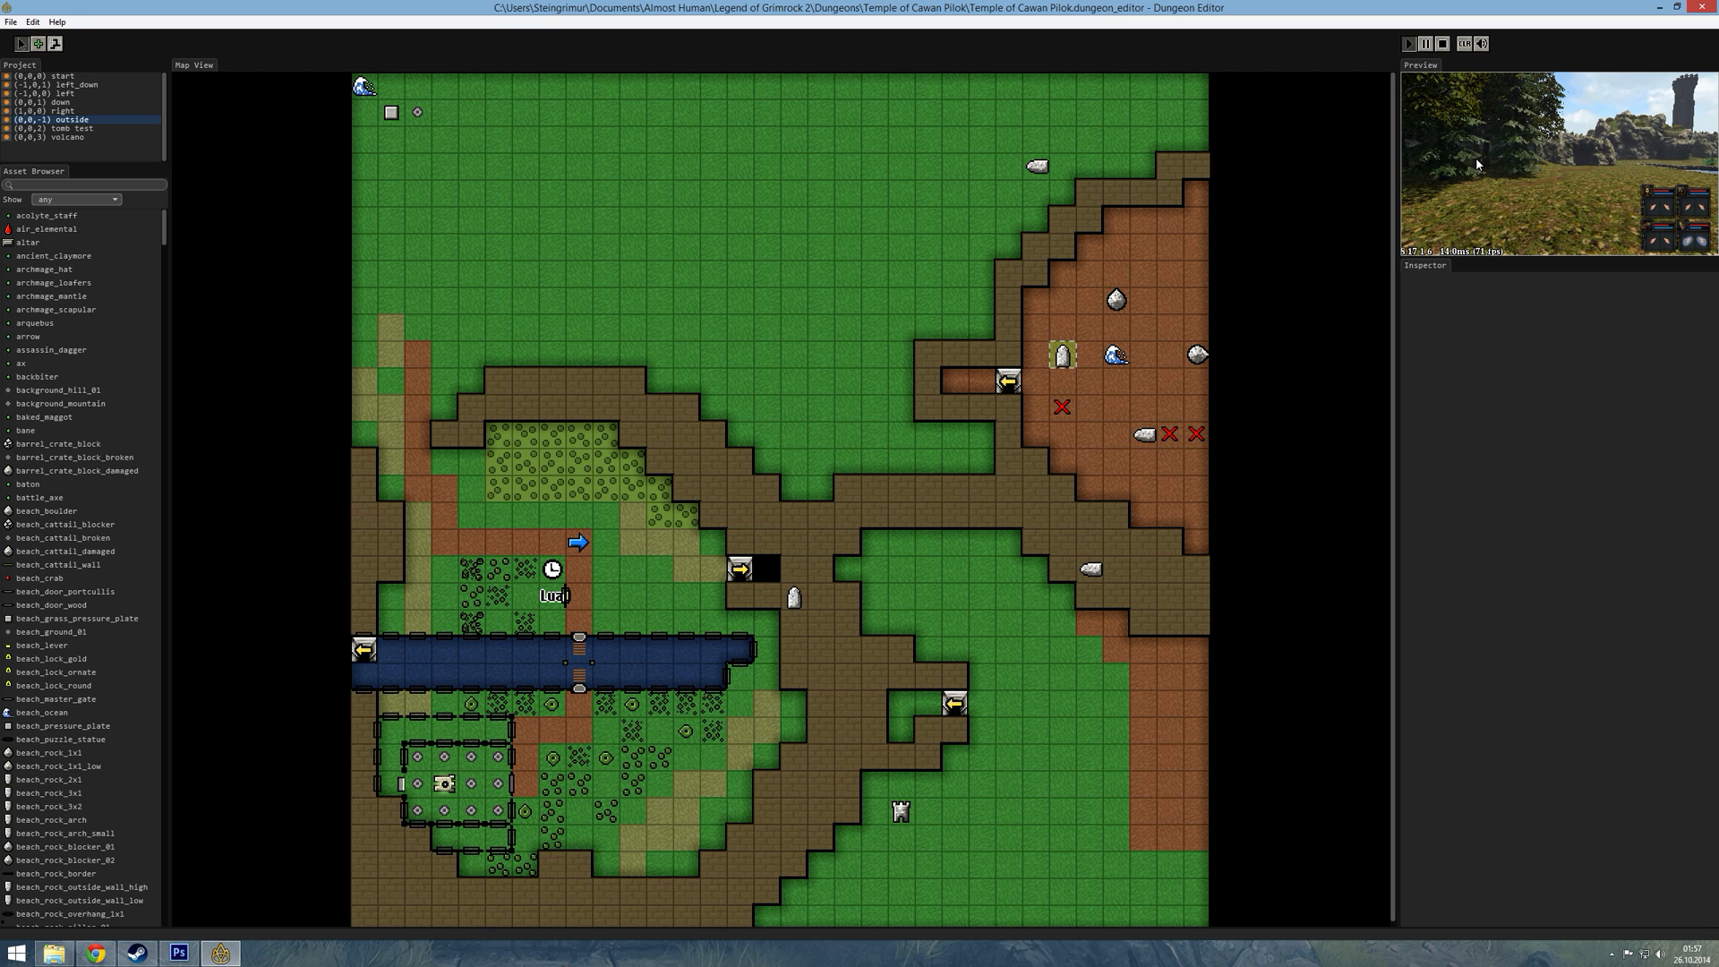
pyautogui.doubleClick(1421, 65)
pyautogui.press('e')
pyautogui.press('a')
pyautogui.press('a')
pyautogui.press('w')
pyautogui.press('e')
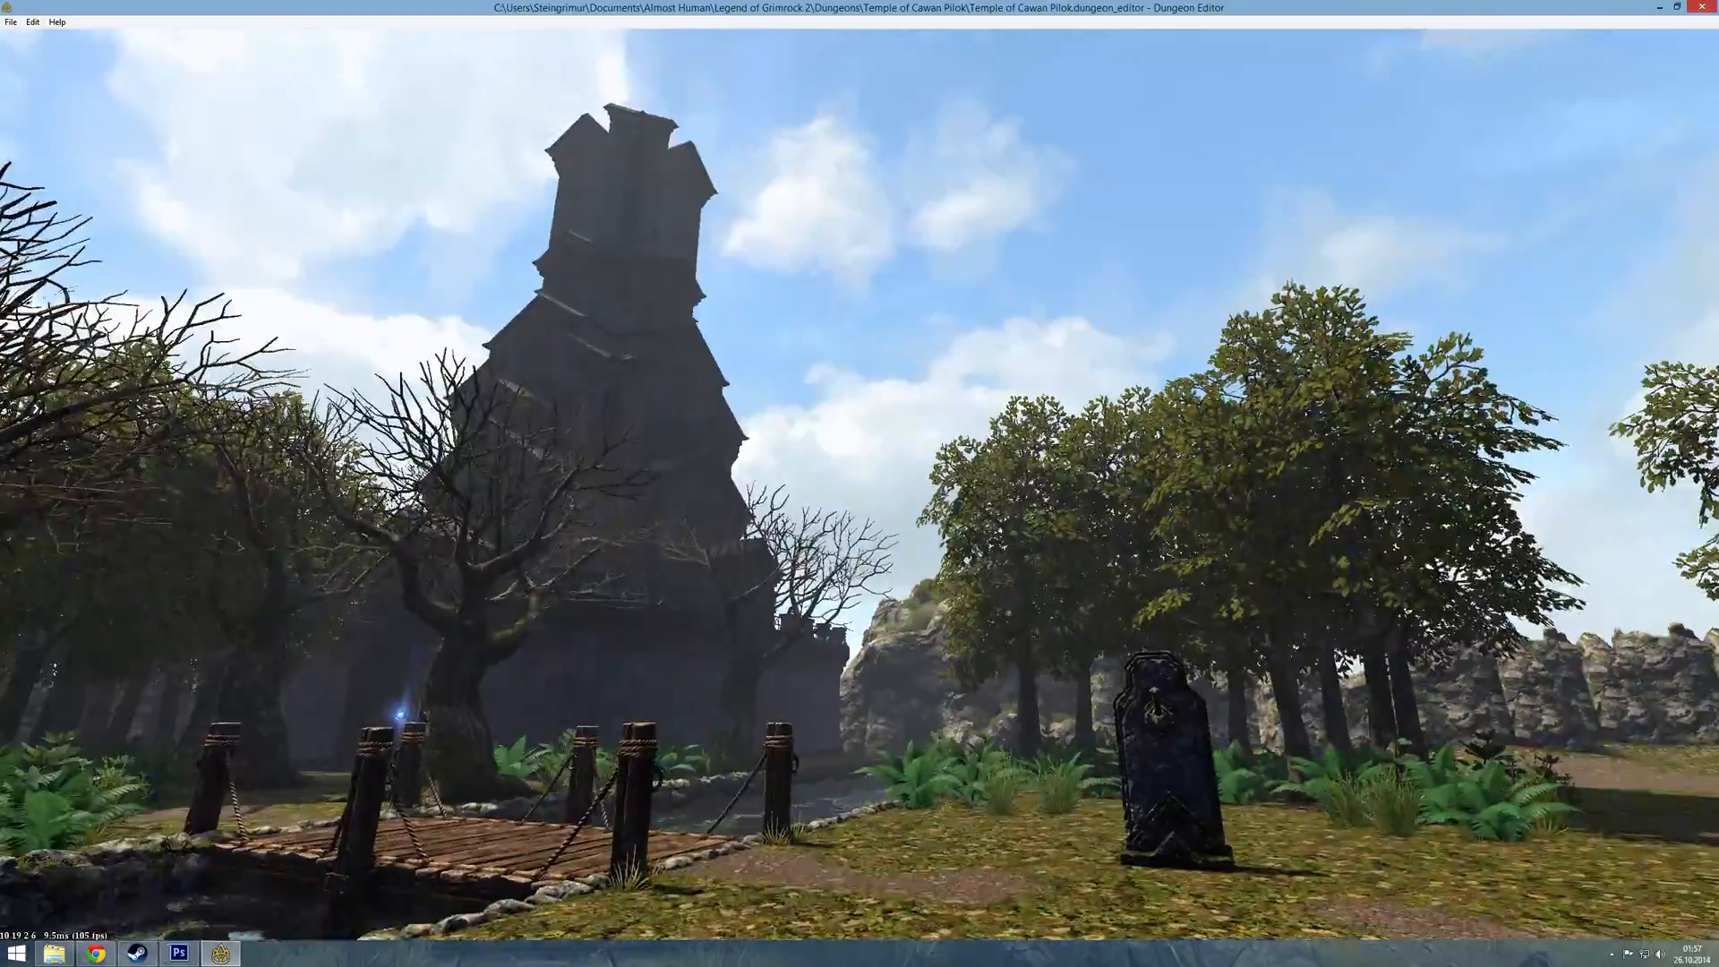
pyautogui.press('q')
pyautogui.press('w')
pyautogui.press('q')
pyautogui.press('e')
pyautogui.press('e')
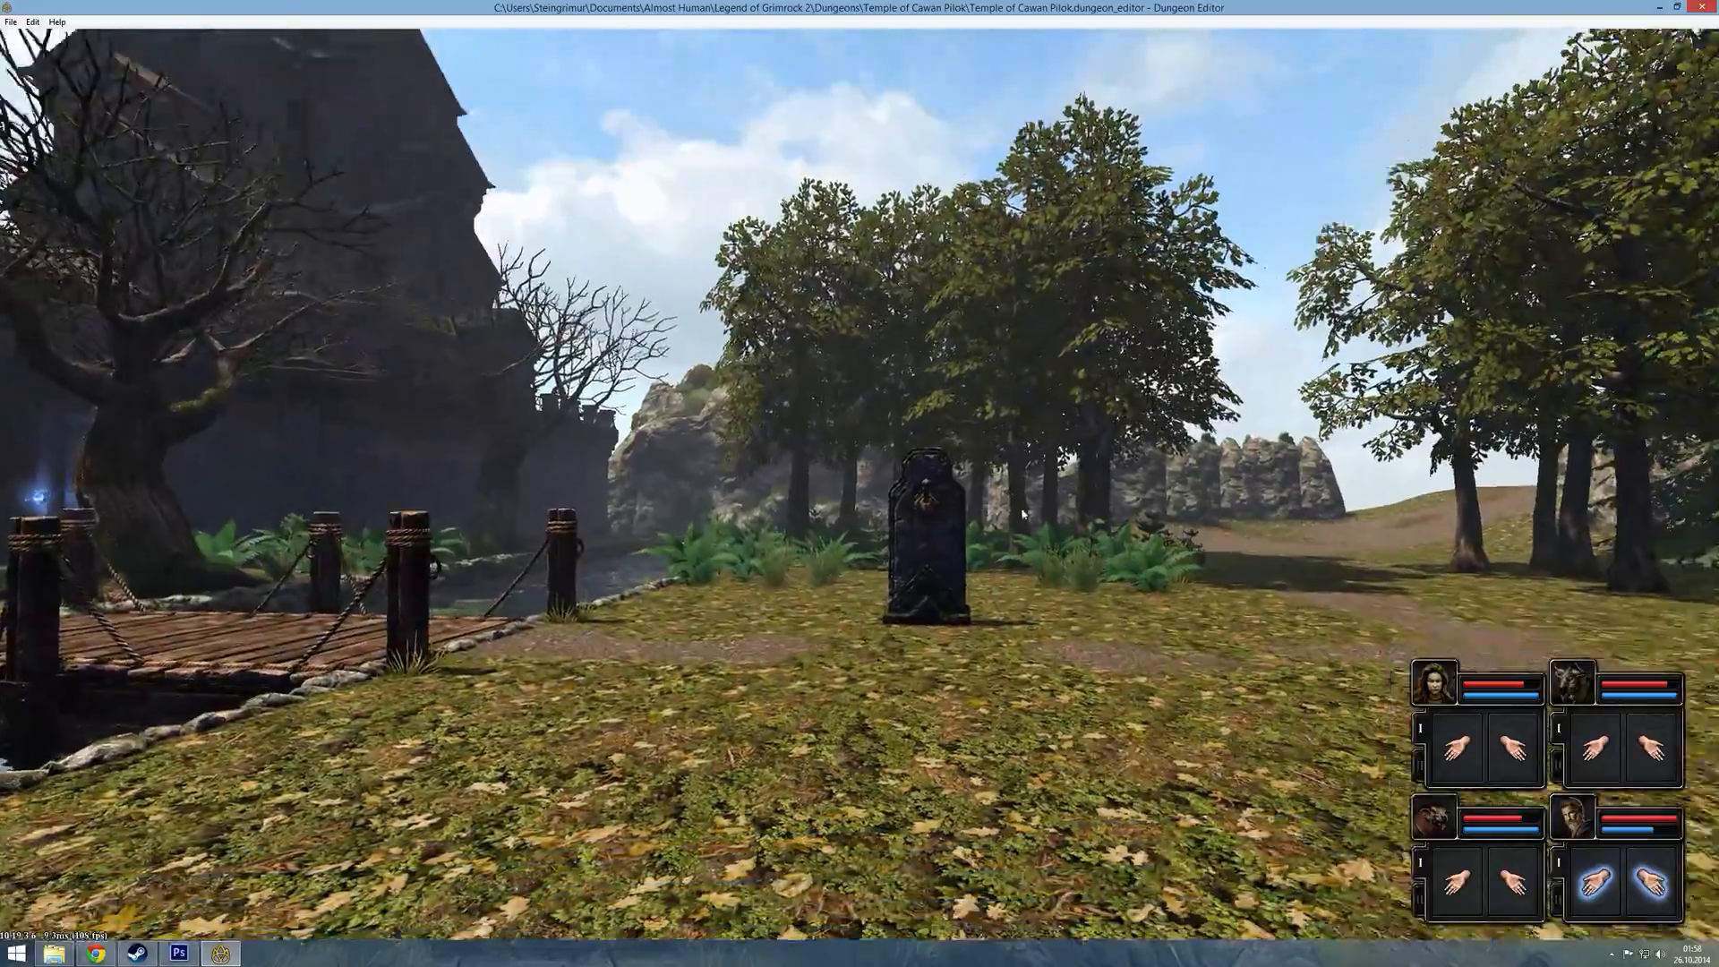
pyautogui.press('e')
pyautogui.press('e')
pyautogui.press('Escape')
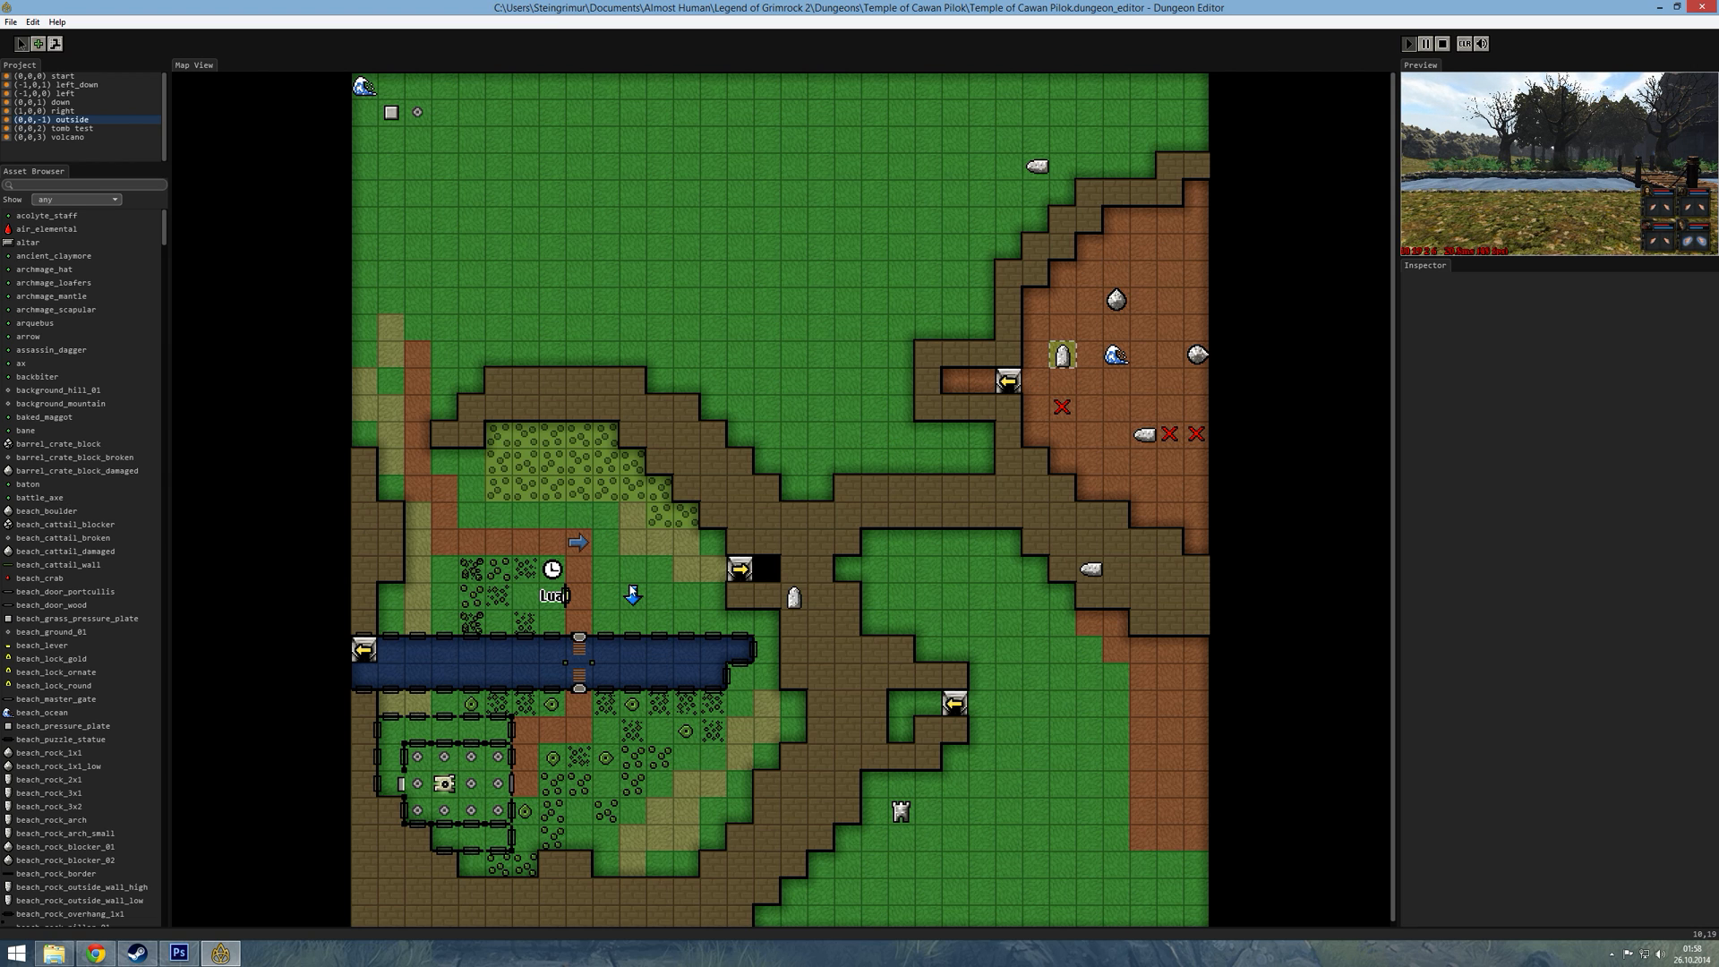
# - Place a chest on the cell directly in front of the party, beside the river, and select it
pyautogui.click(73, 186)
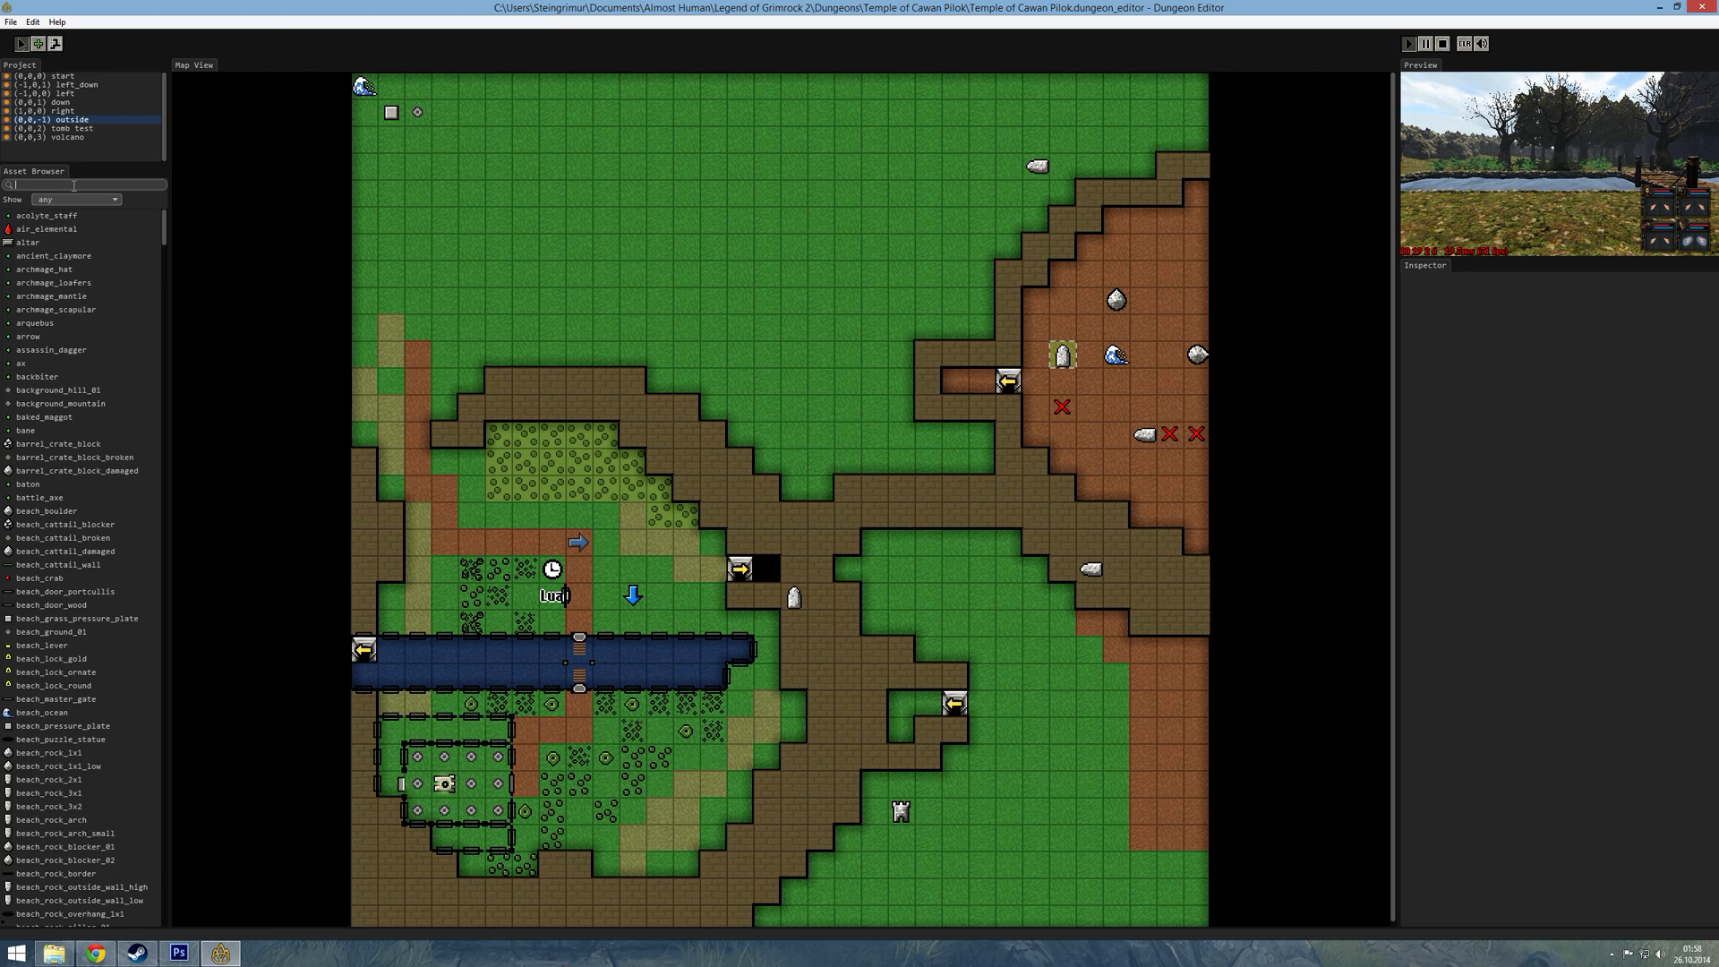
pyautogui.write('chest')
pyautogui.click(24, 216)
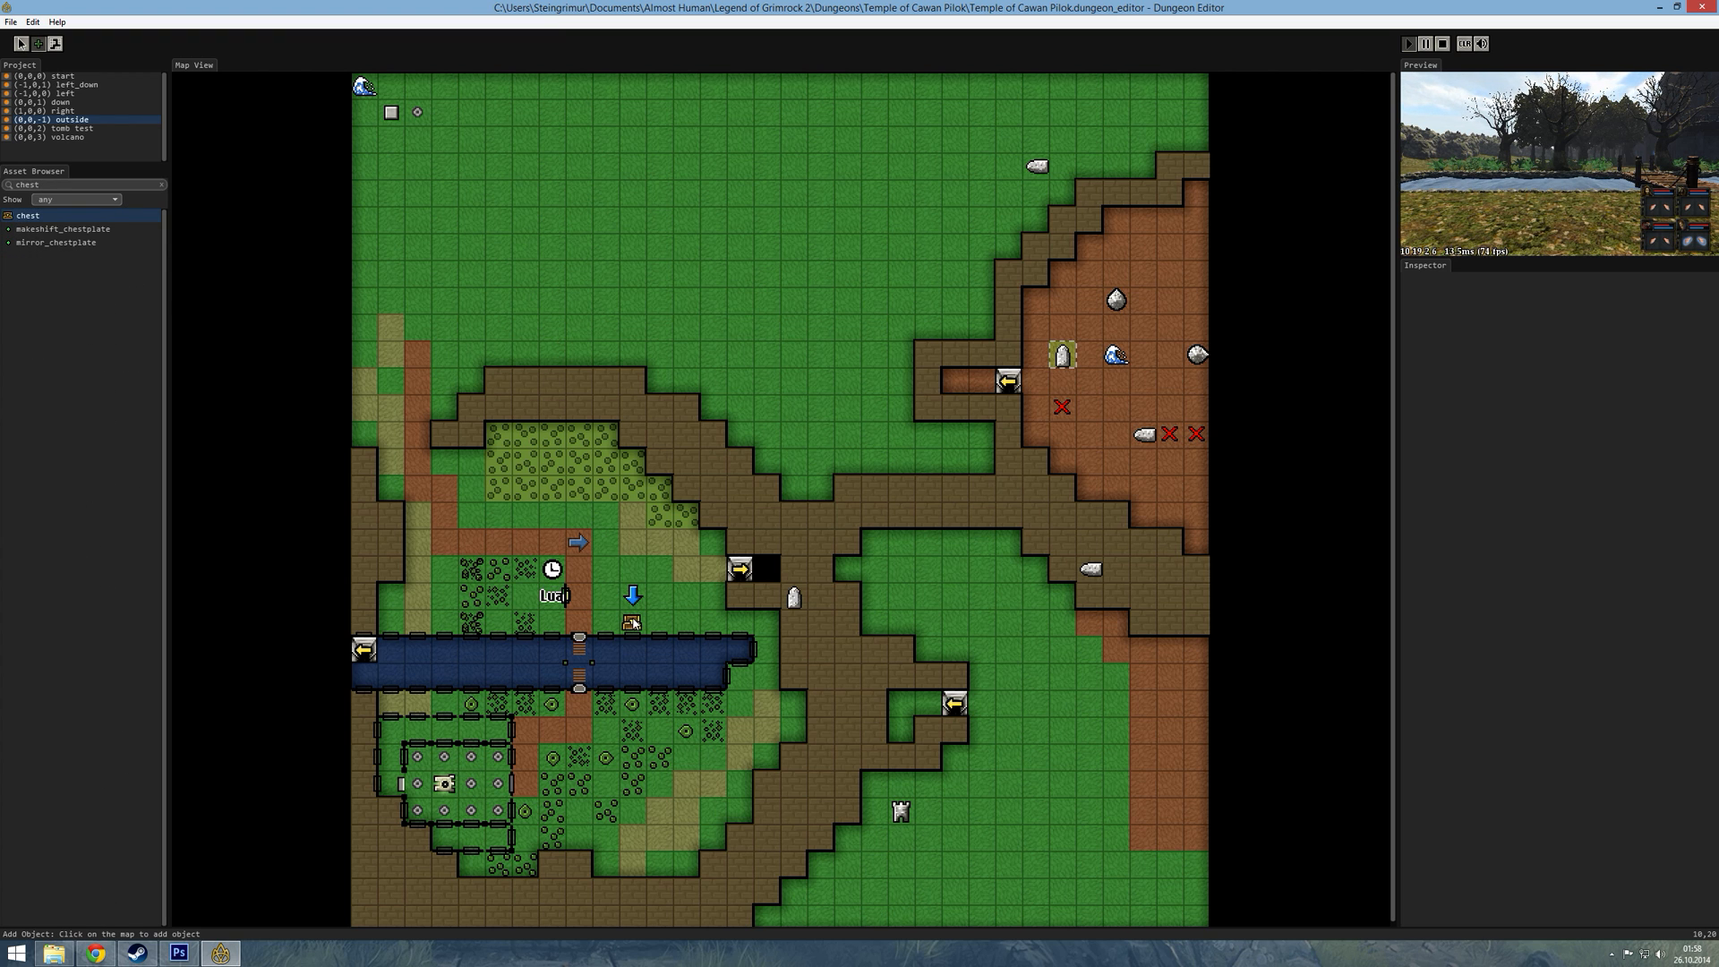
pyautogui.click(632, 623)
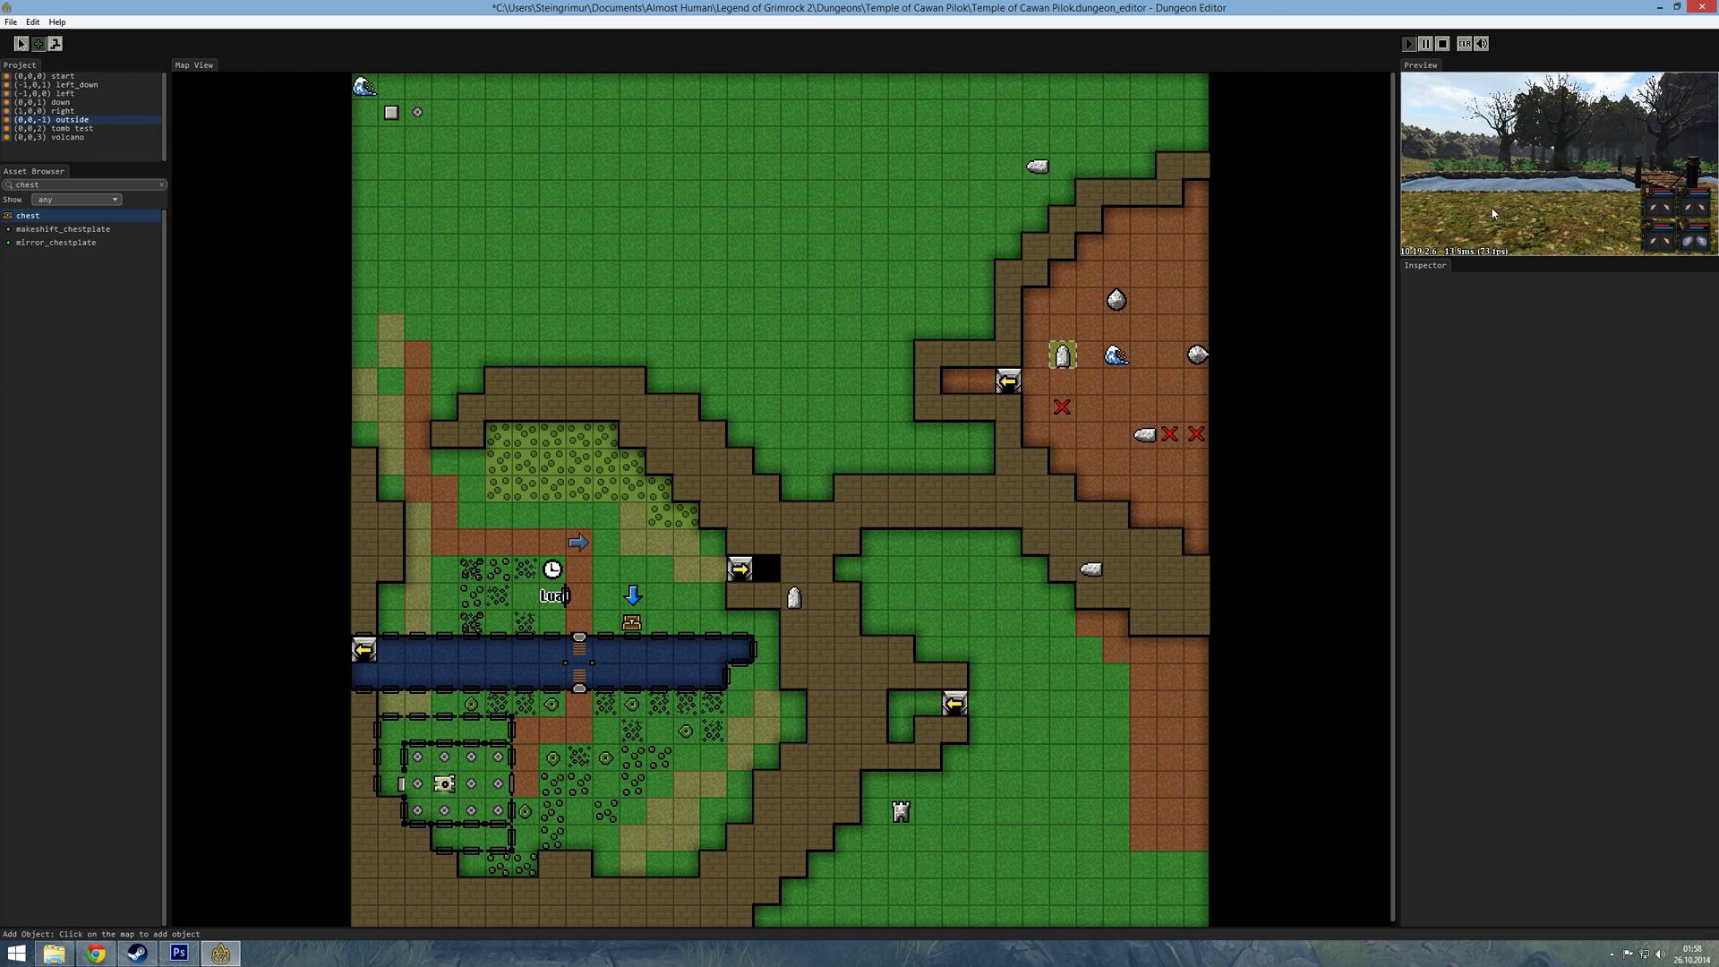
pyautogui.click(22, 43)
pyautogui.click(631, 622)
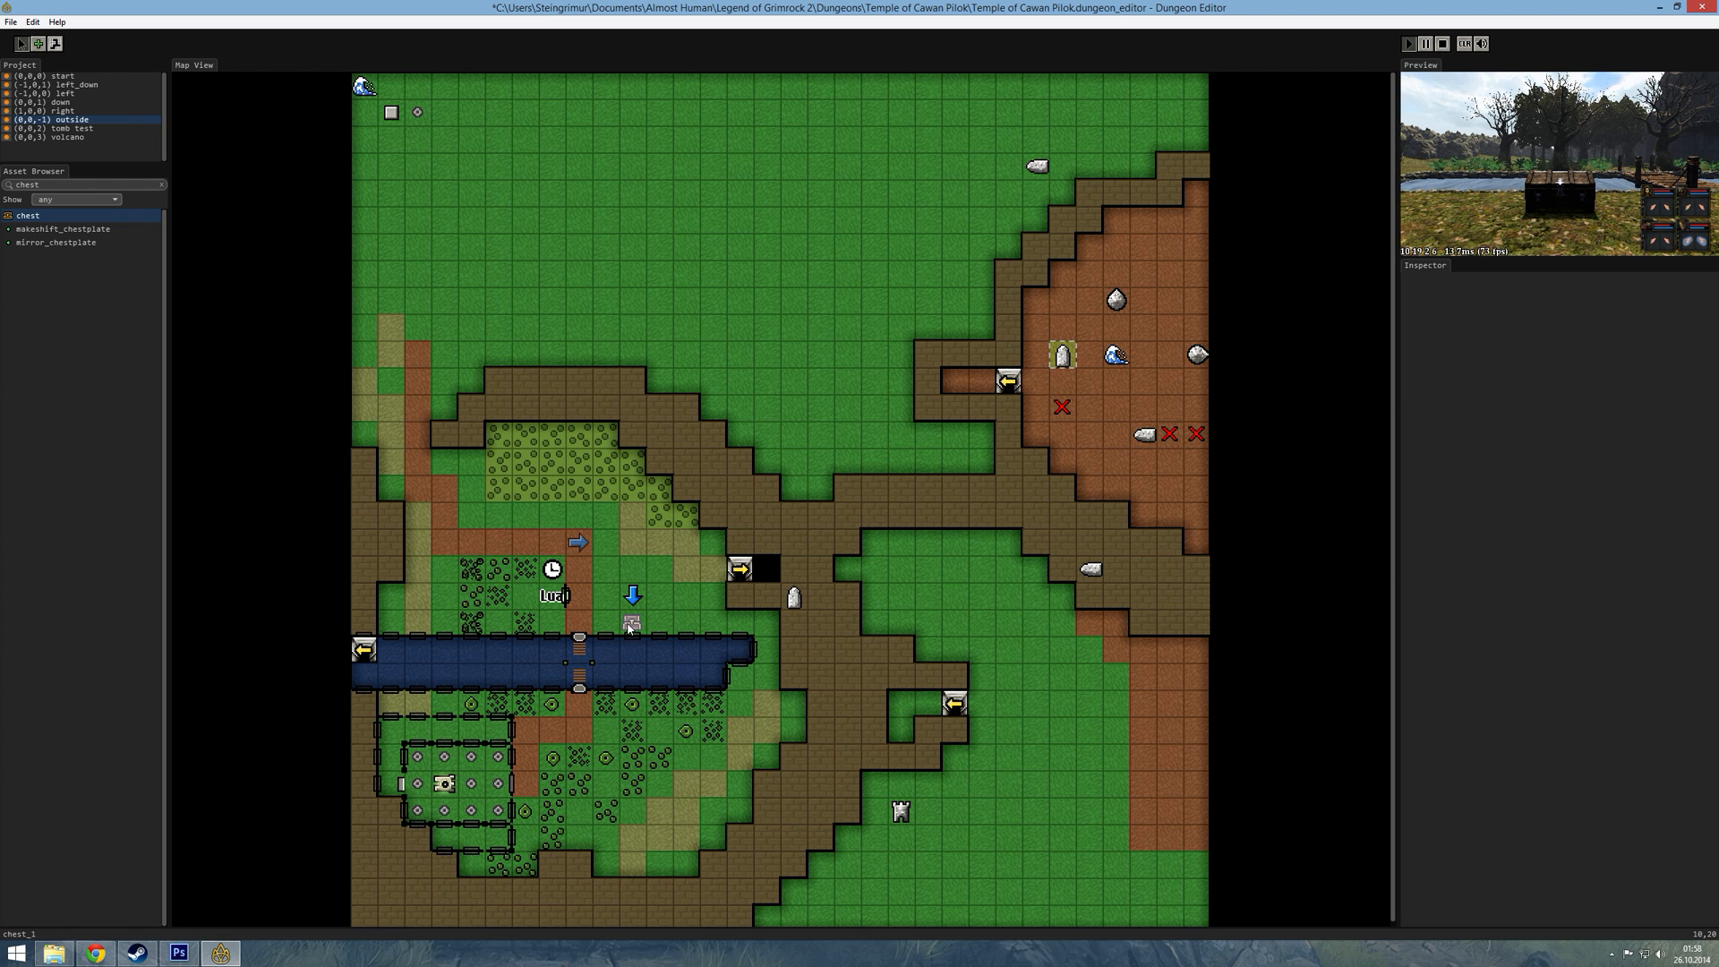
# - Open and close the new chest in the preview to examine how it looks and works in game
pyautogui.click(1561, 215)
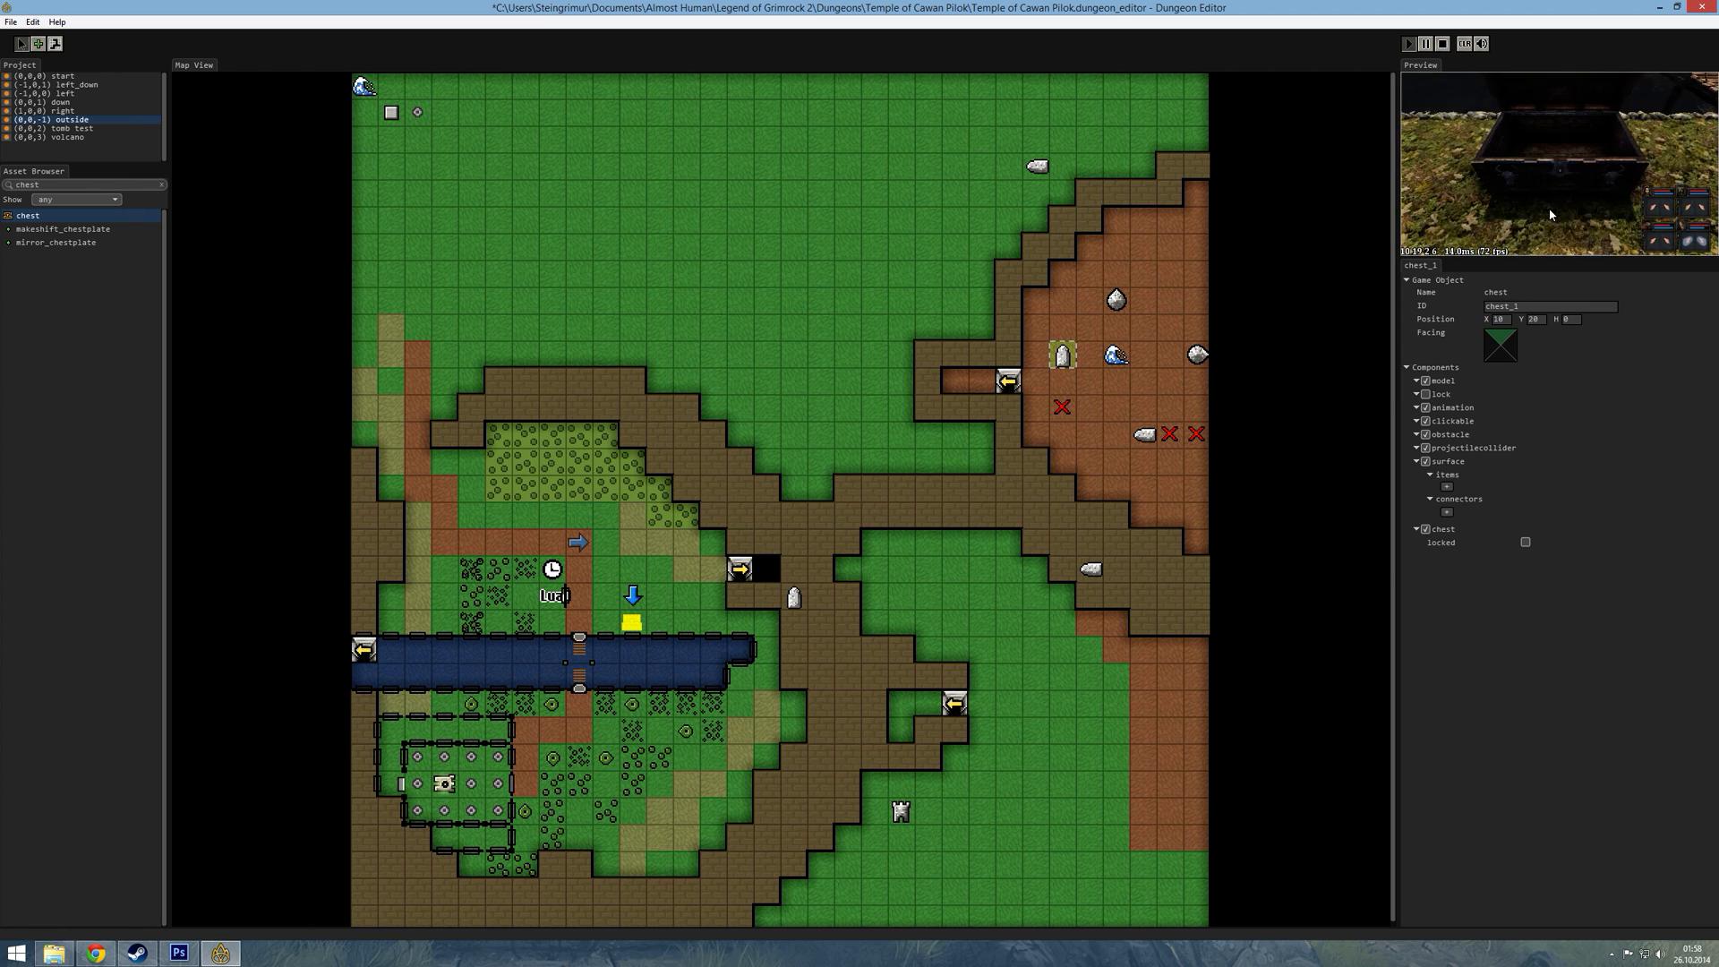
pyautogui.press('Escape')
pyautogui.click(1115, 365)
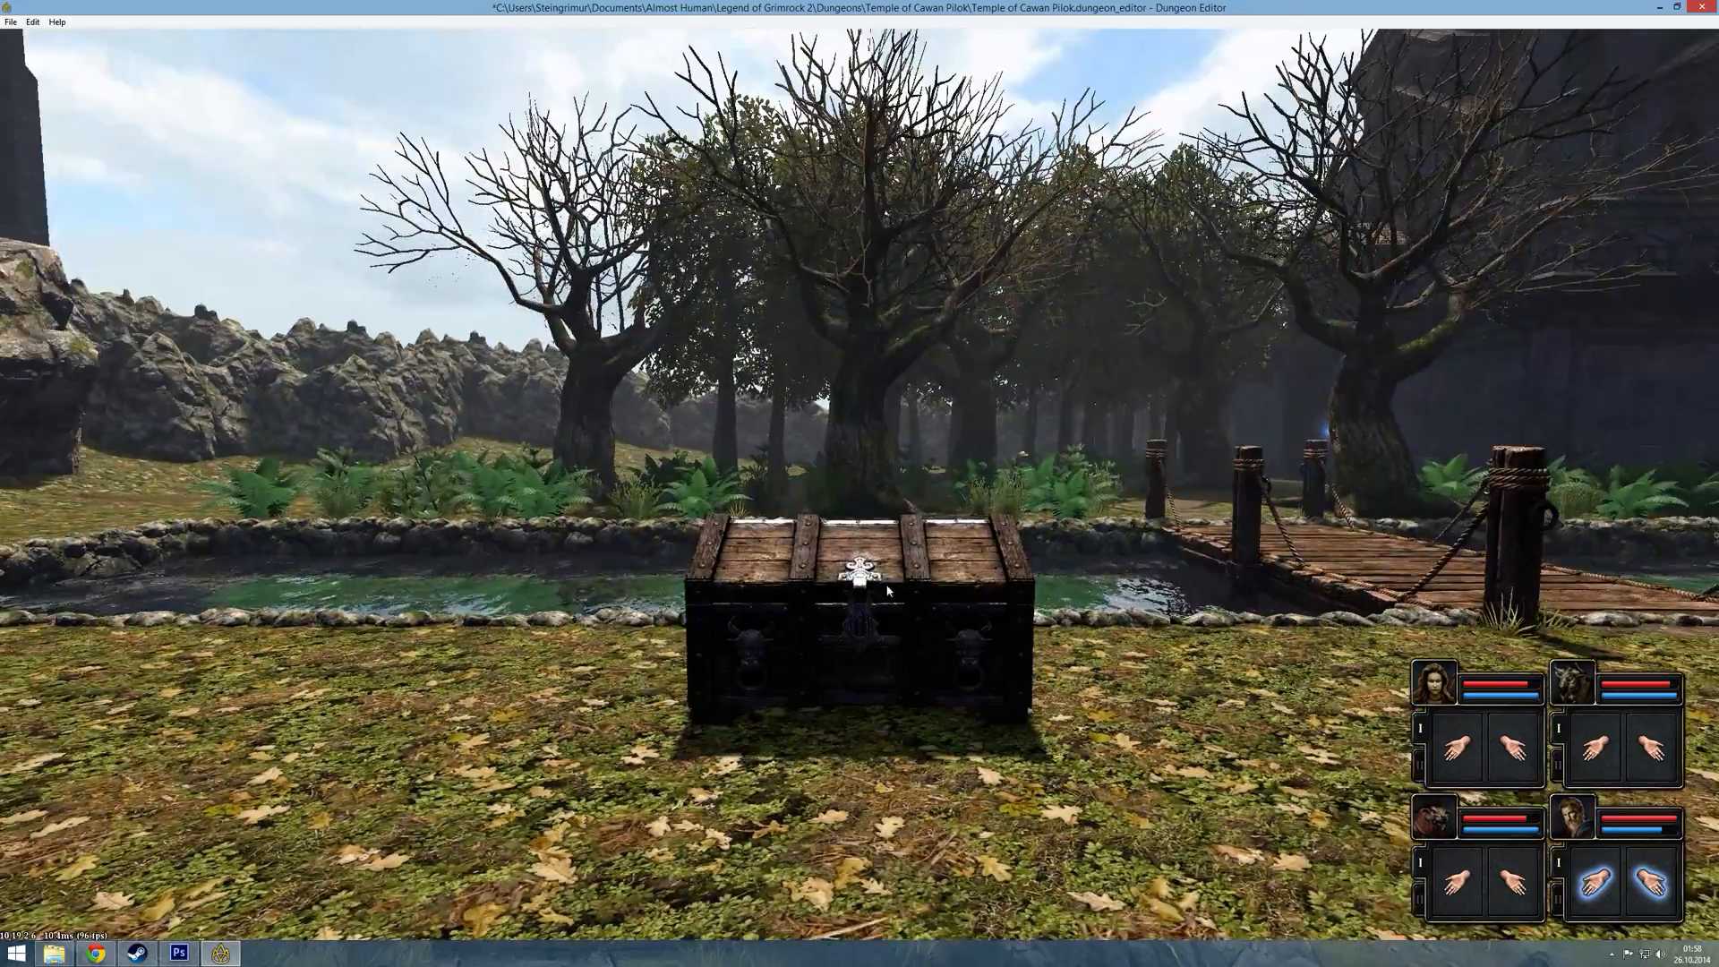
pyautogui.press('m')
pyautogui.press('m')
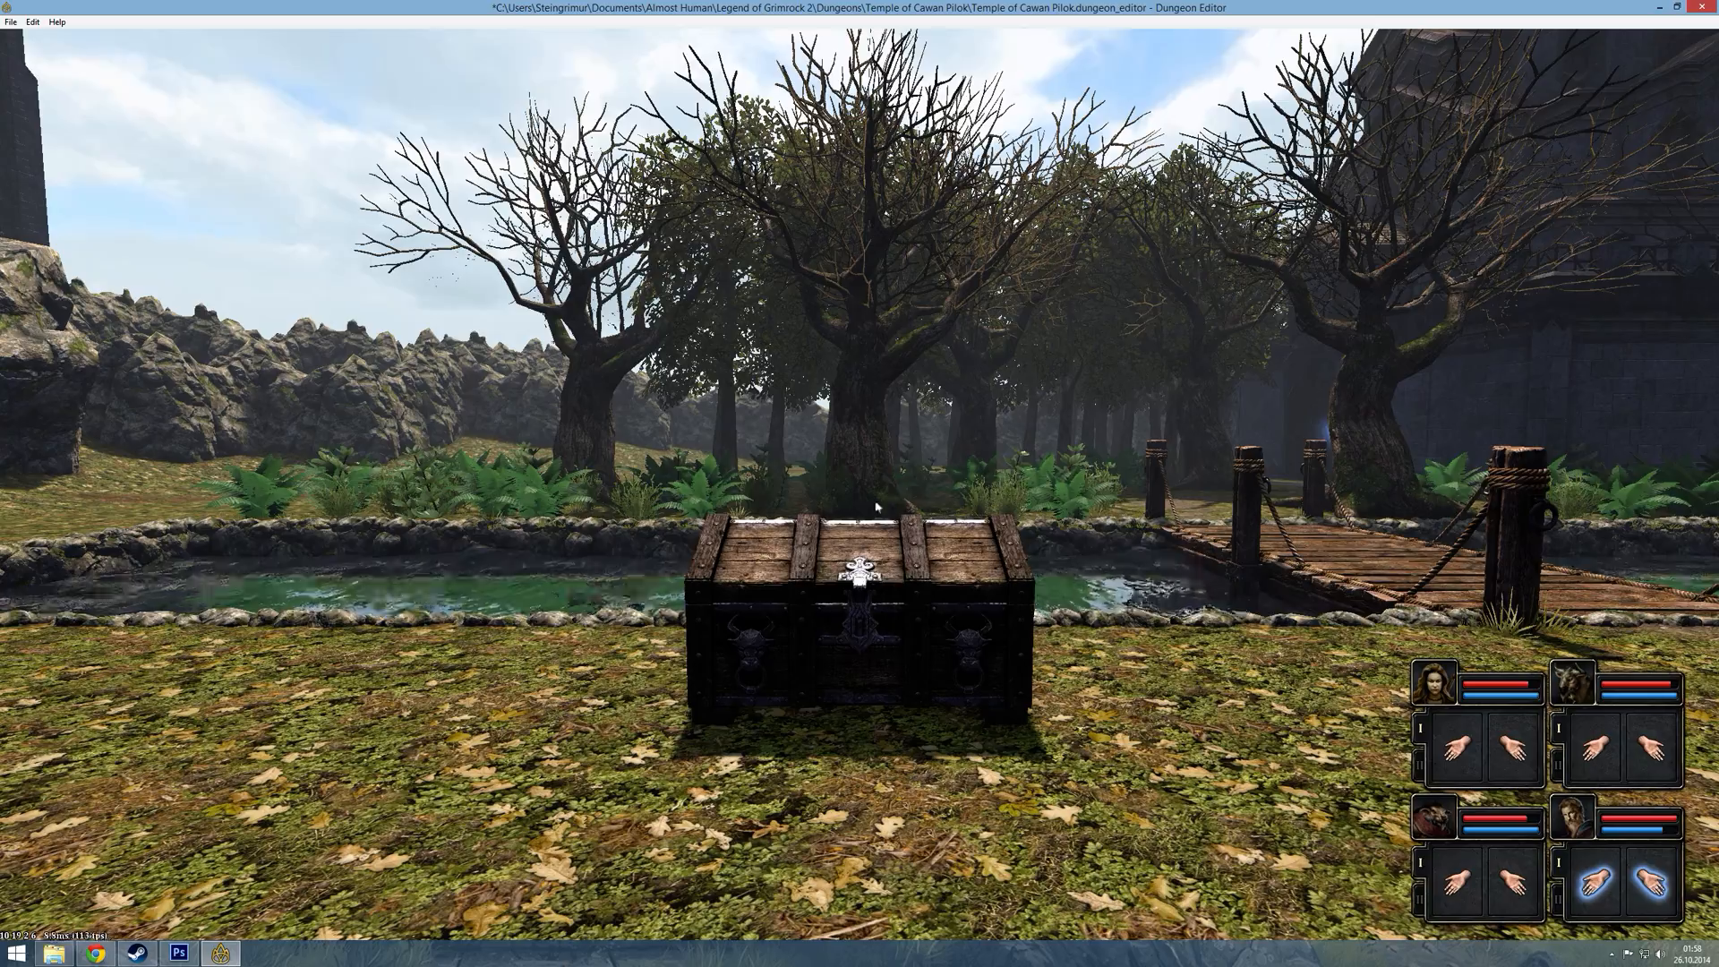
pyautogui.press('Escape')
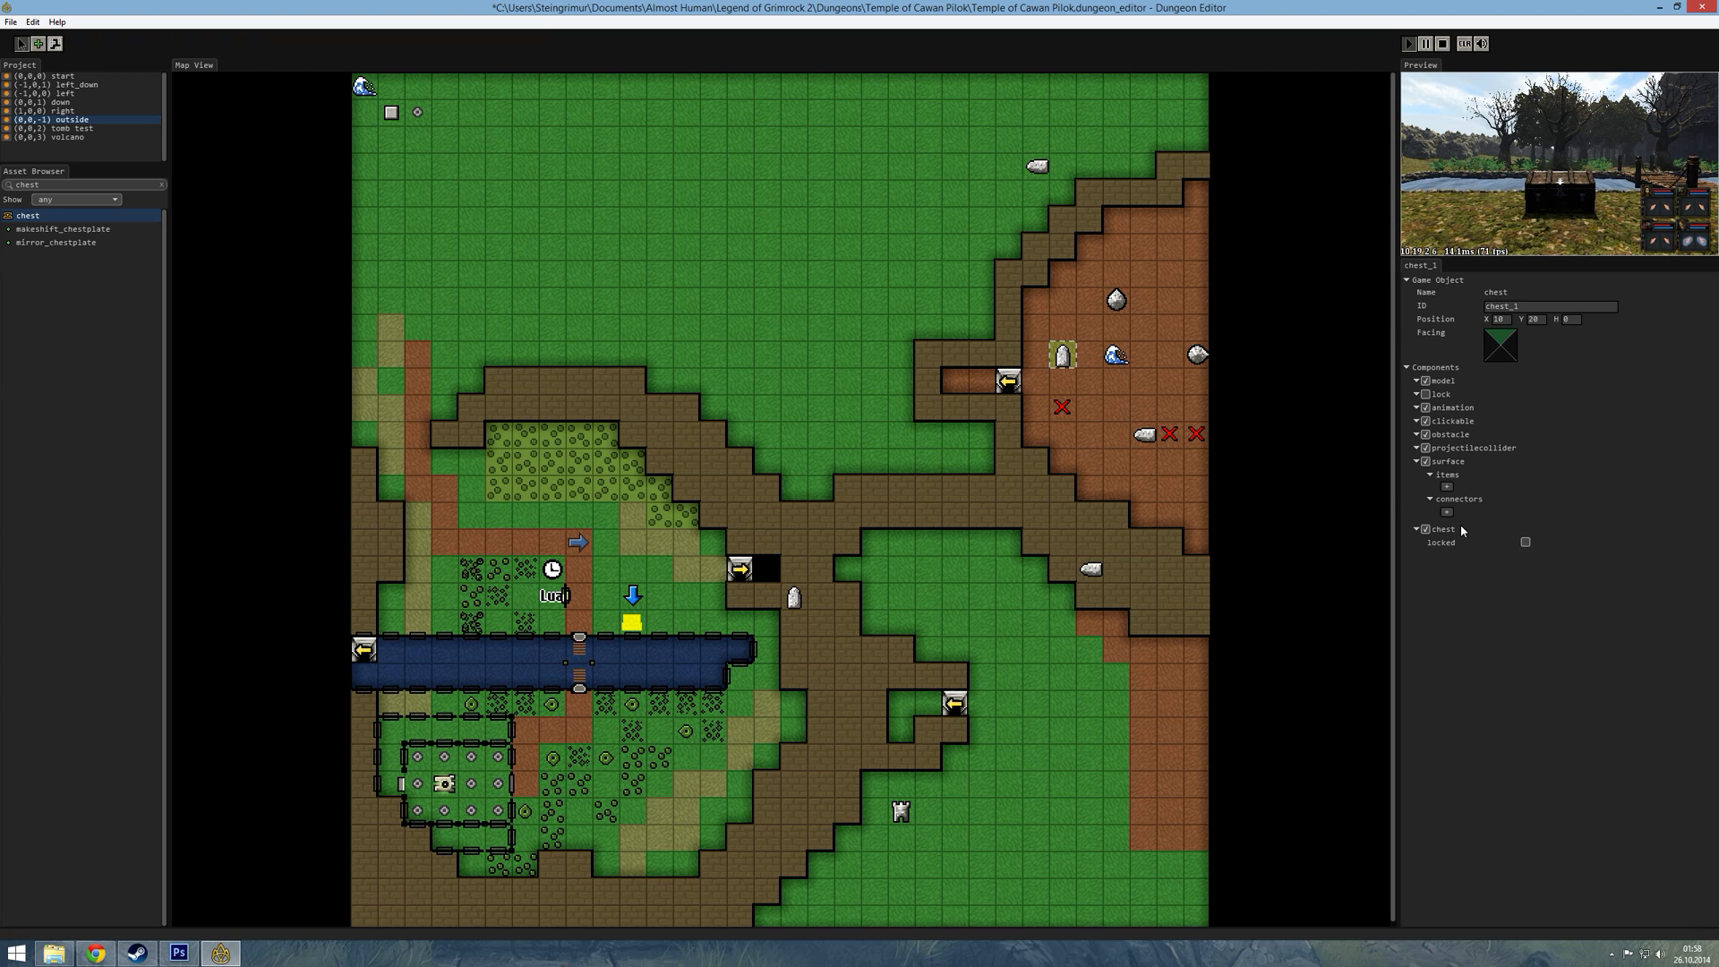
# - Add a rapier to the items on the chest's surface component
pyautogui.click(1447, 486)
pyautogui.write('ra')
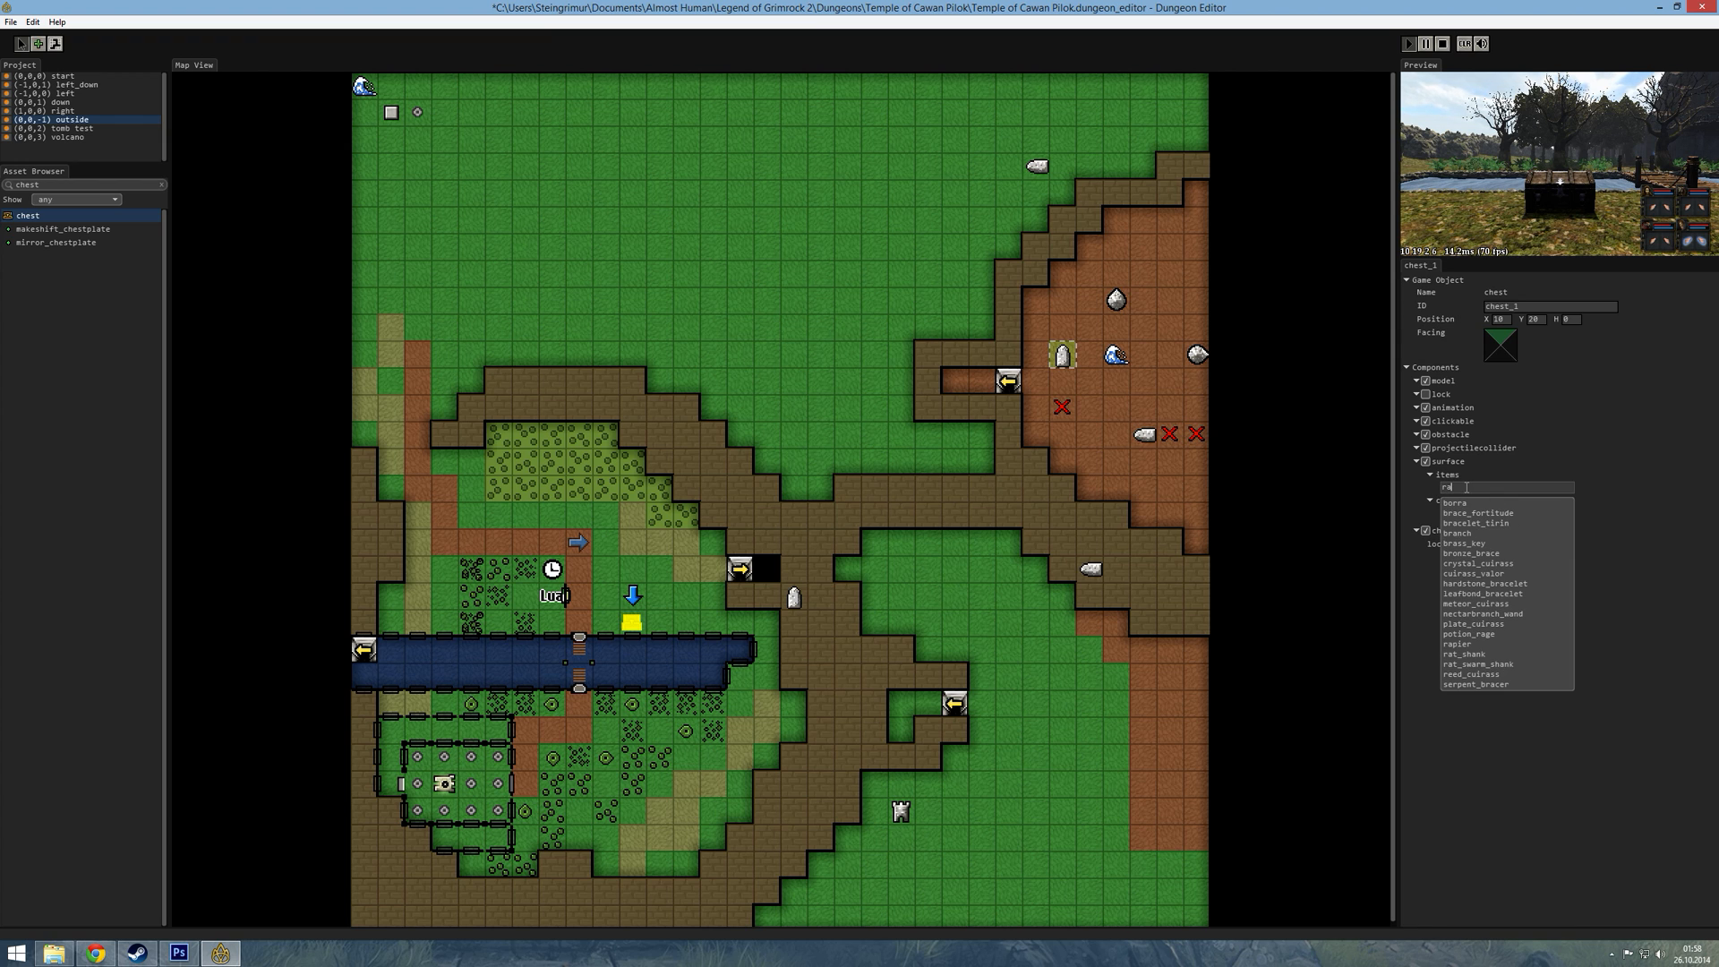
pyautogui.write('p')
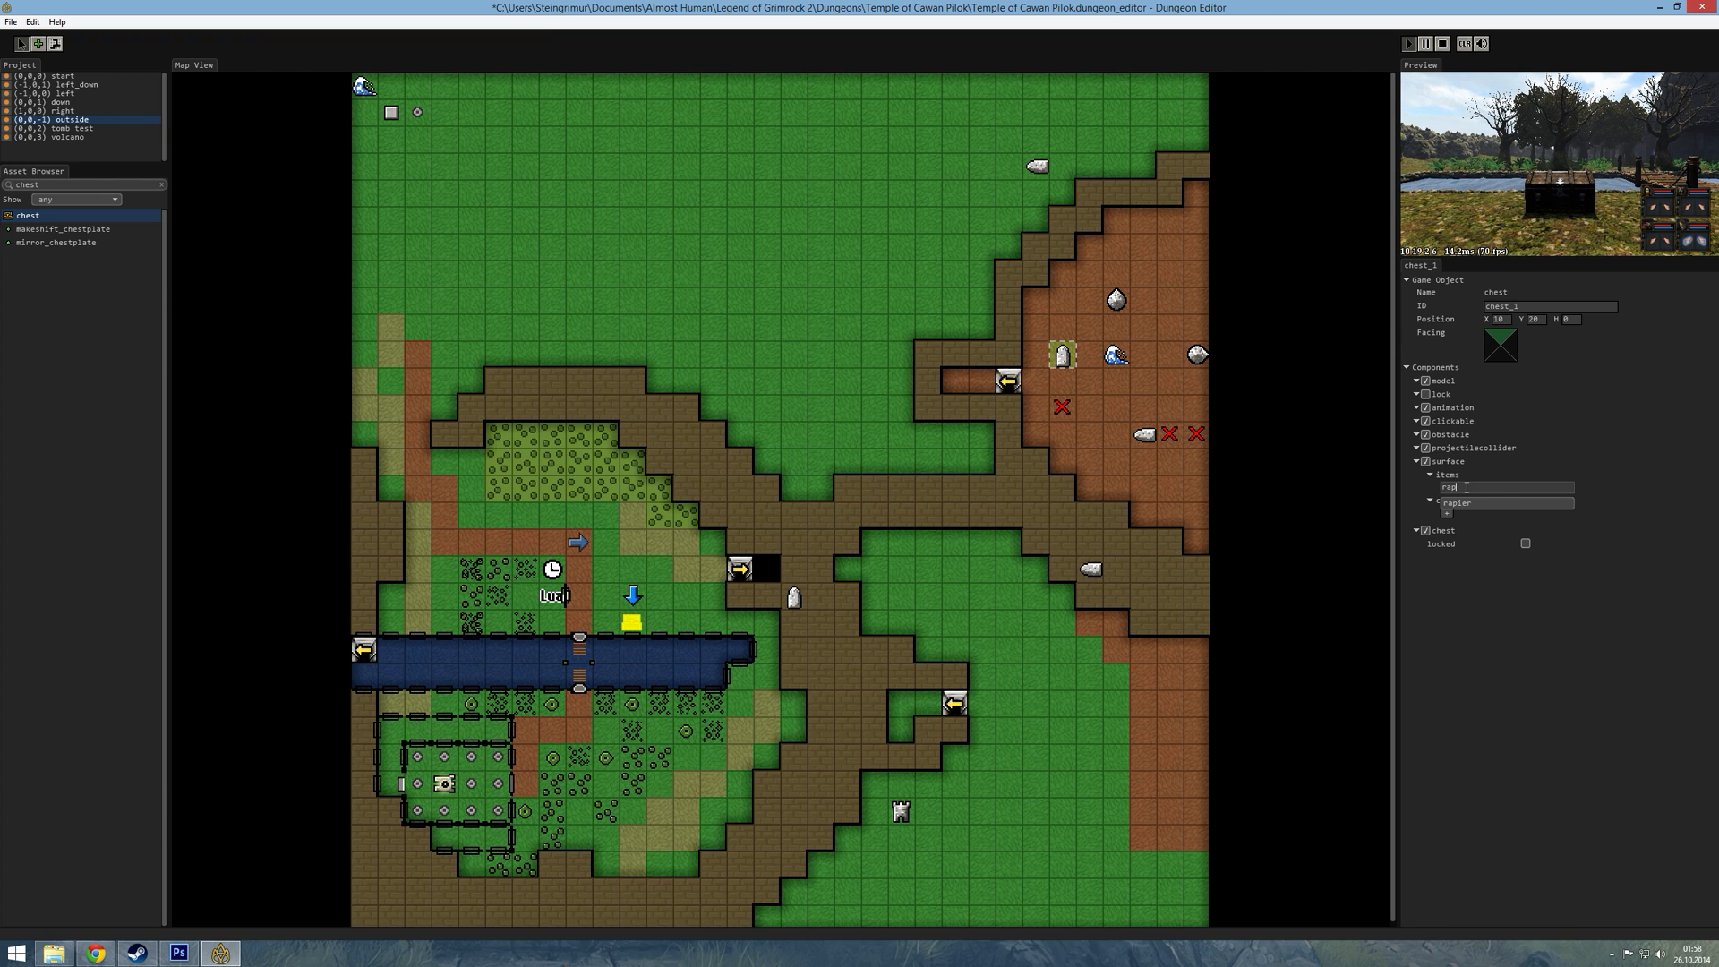
pyautogui.click(1506, 502)
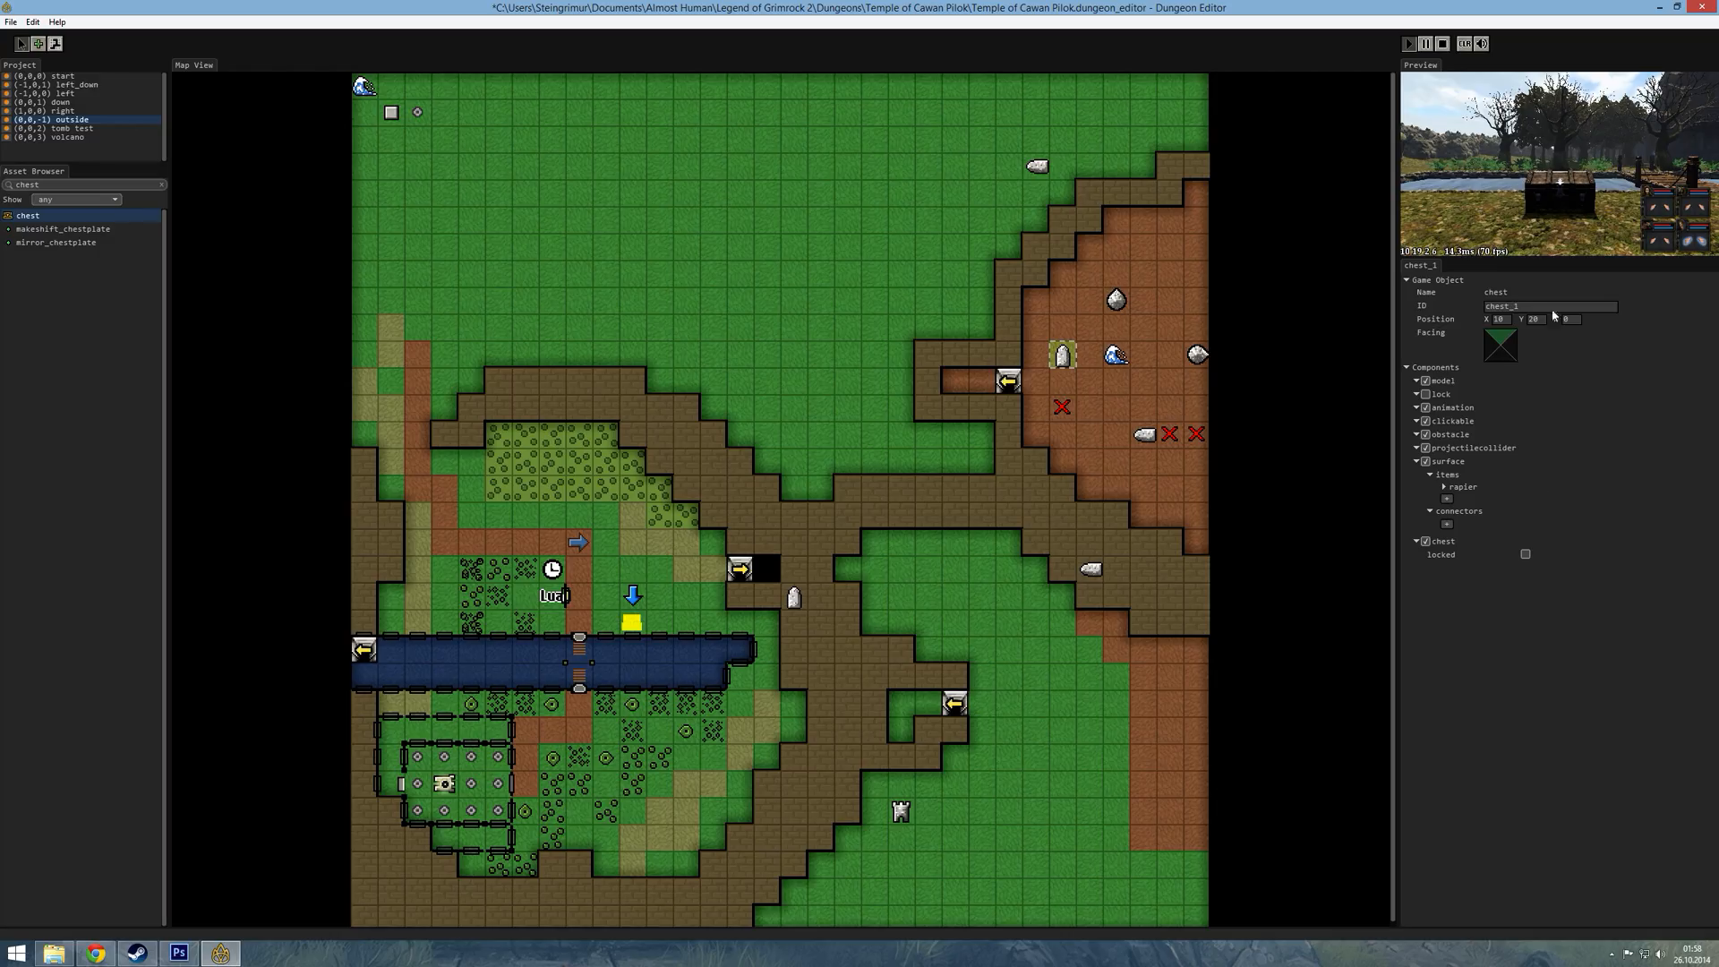
# - Open the chest in the enlarged preview and check its contents
pyautogui.press('f')
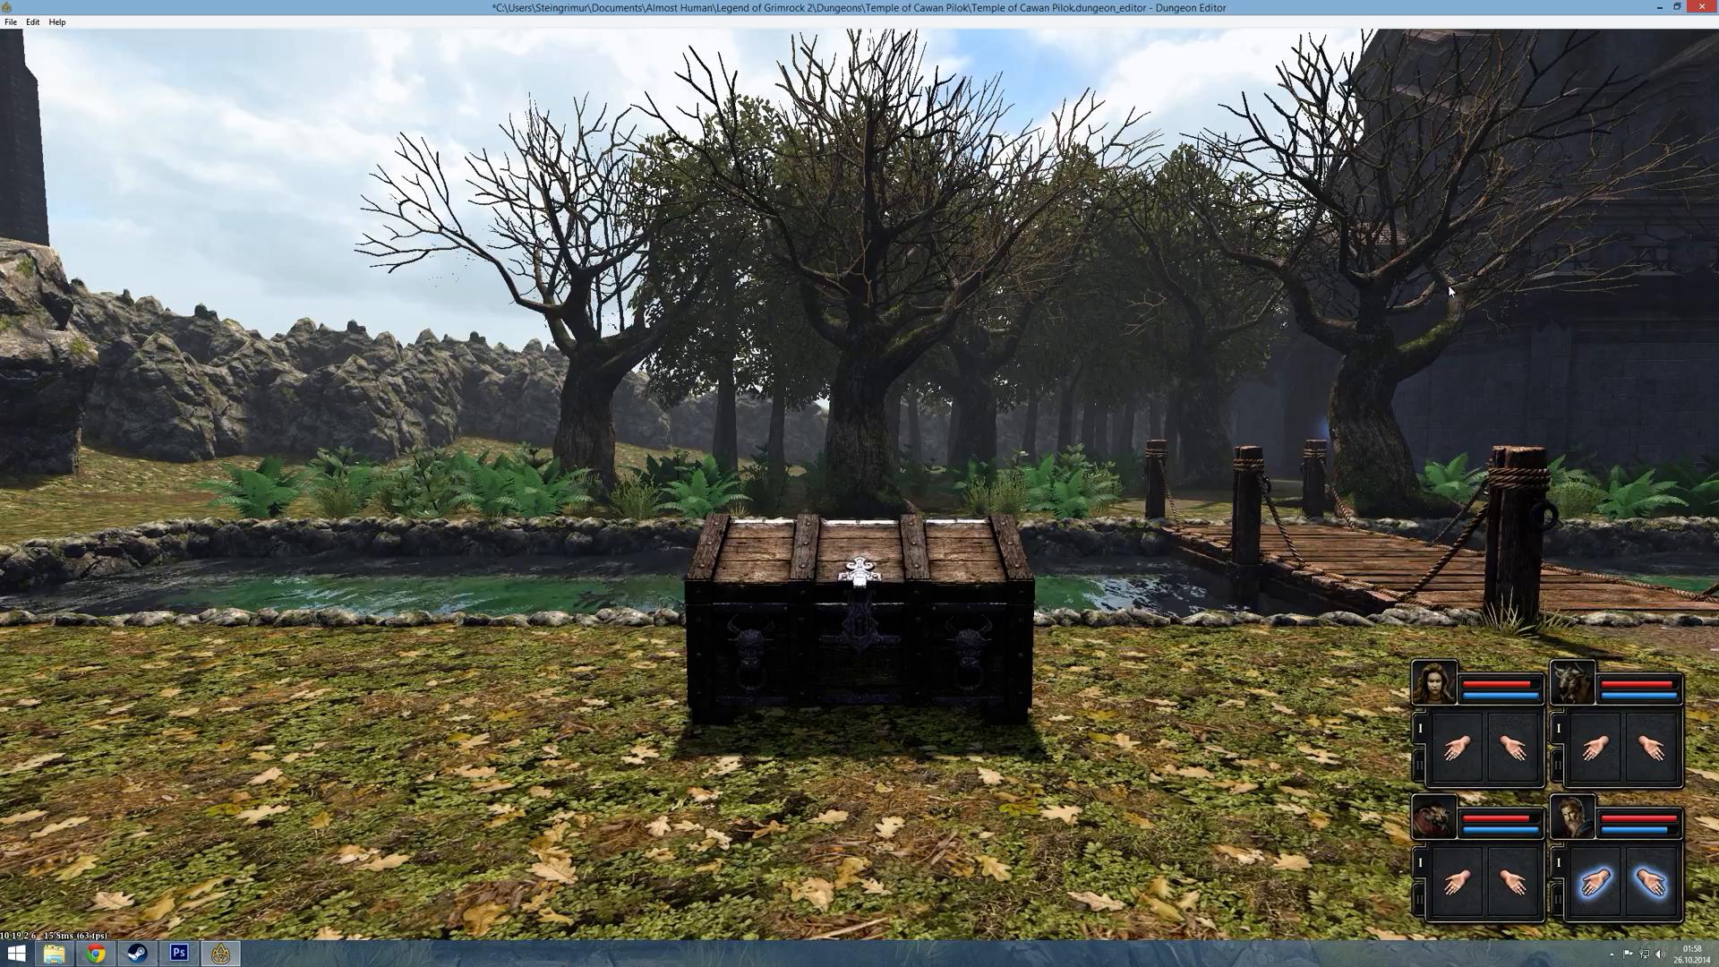
pyautogui.click(884, 611)
pyautogui.click(844, 491)
# - Set the chest's height to -1 so it is buried below the ground
pyautogui.press('f')
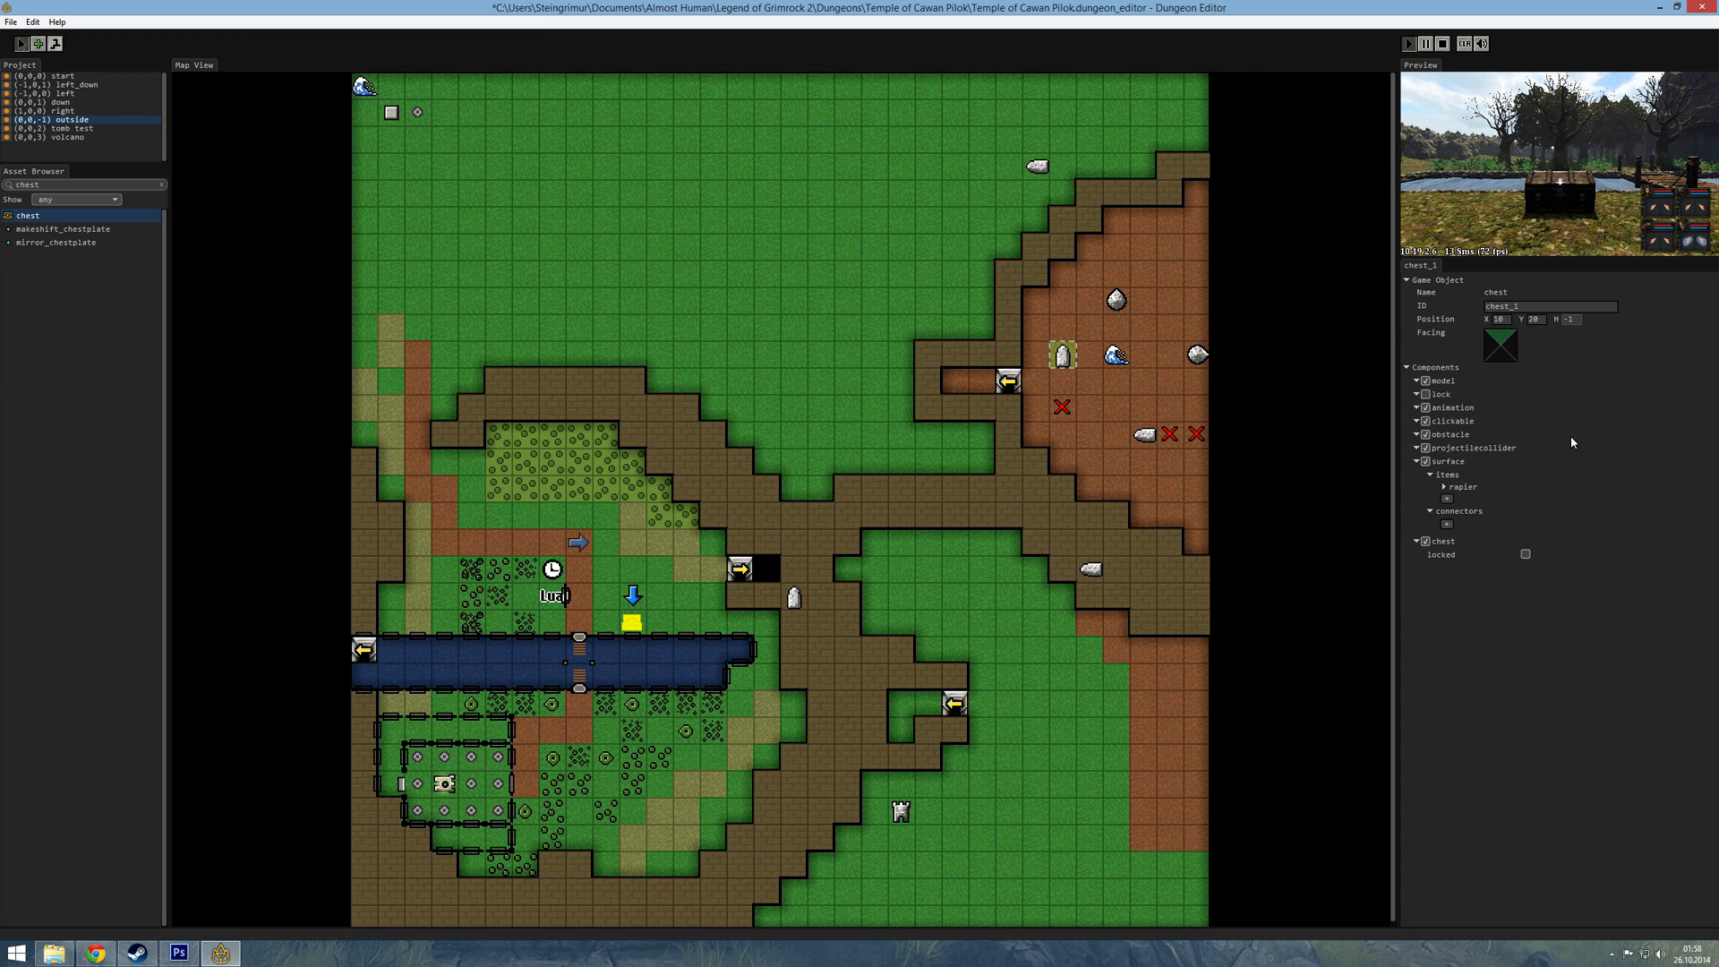
pyautogui.click(1520, 220)
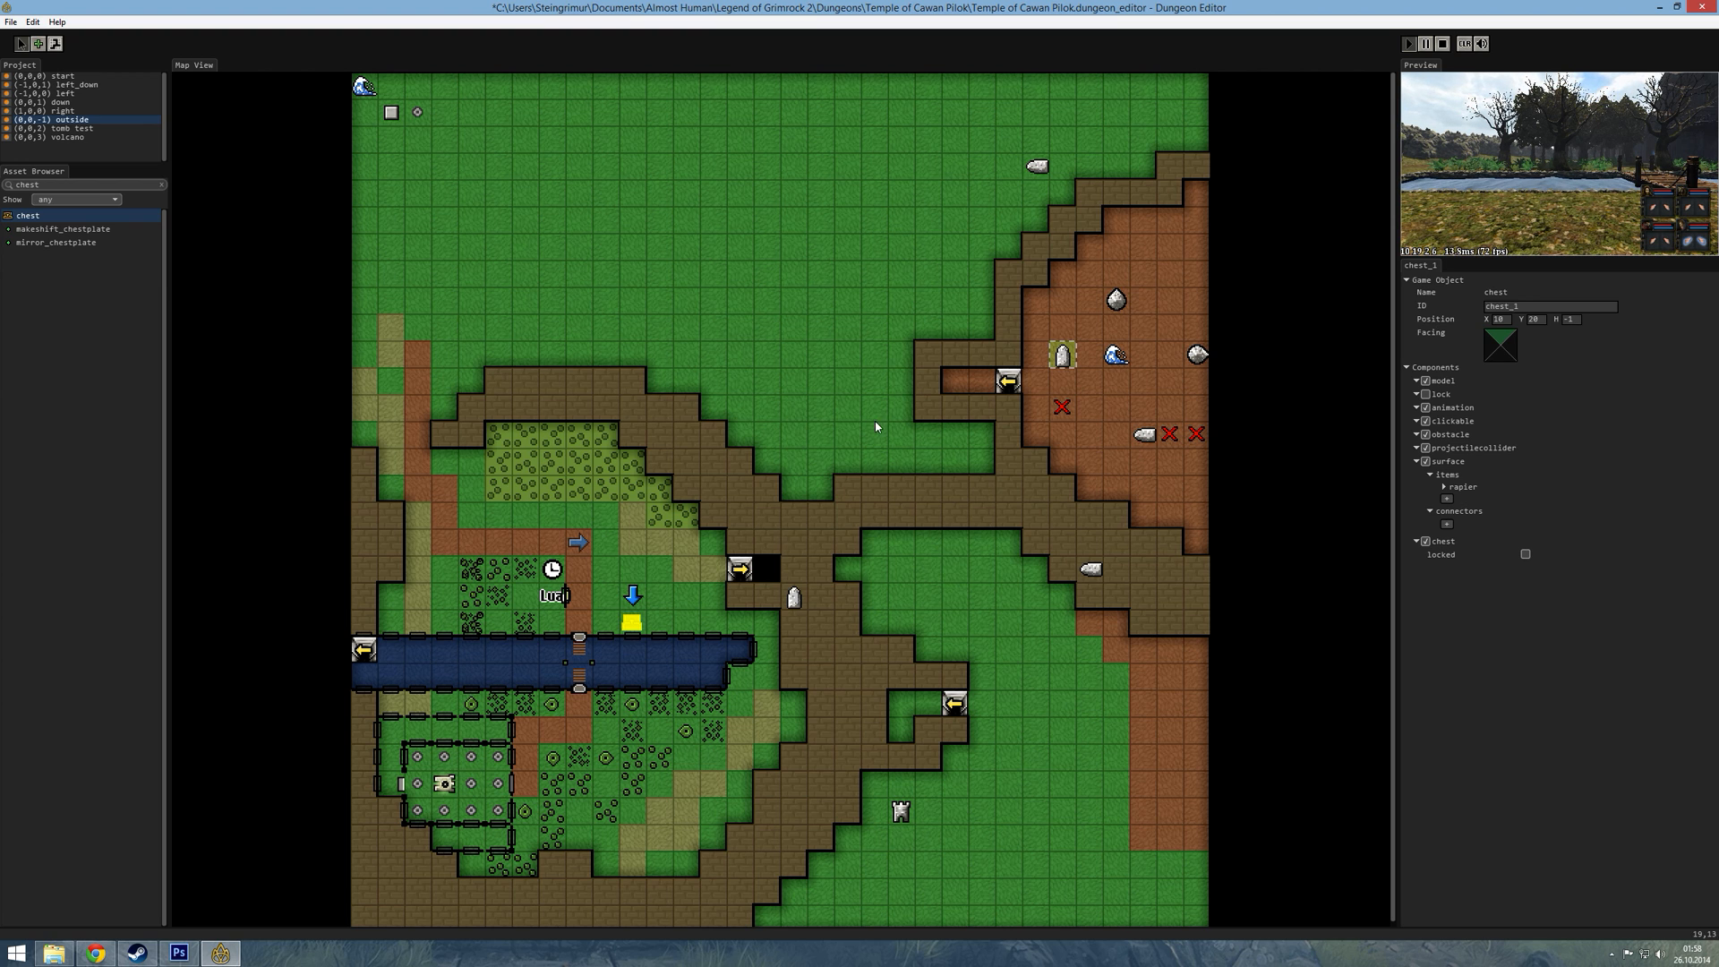
# - Find the shovel asset and place one on the cell just east of the party
pyautogui.doubleClick(64, 183)
pyautogui.write('sho')
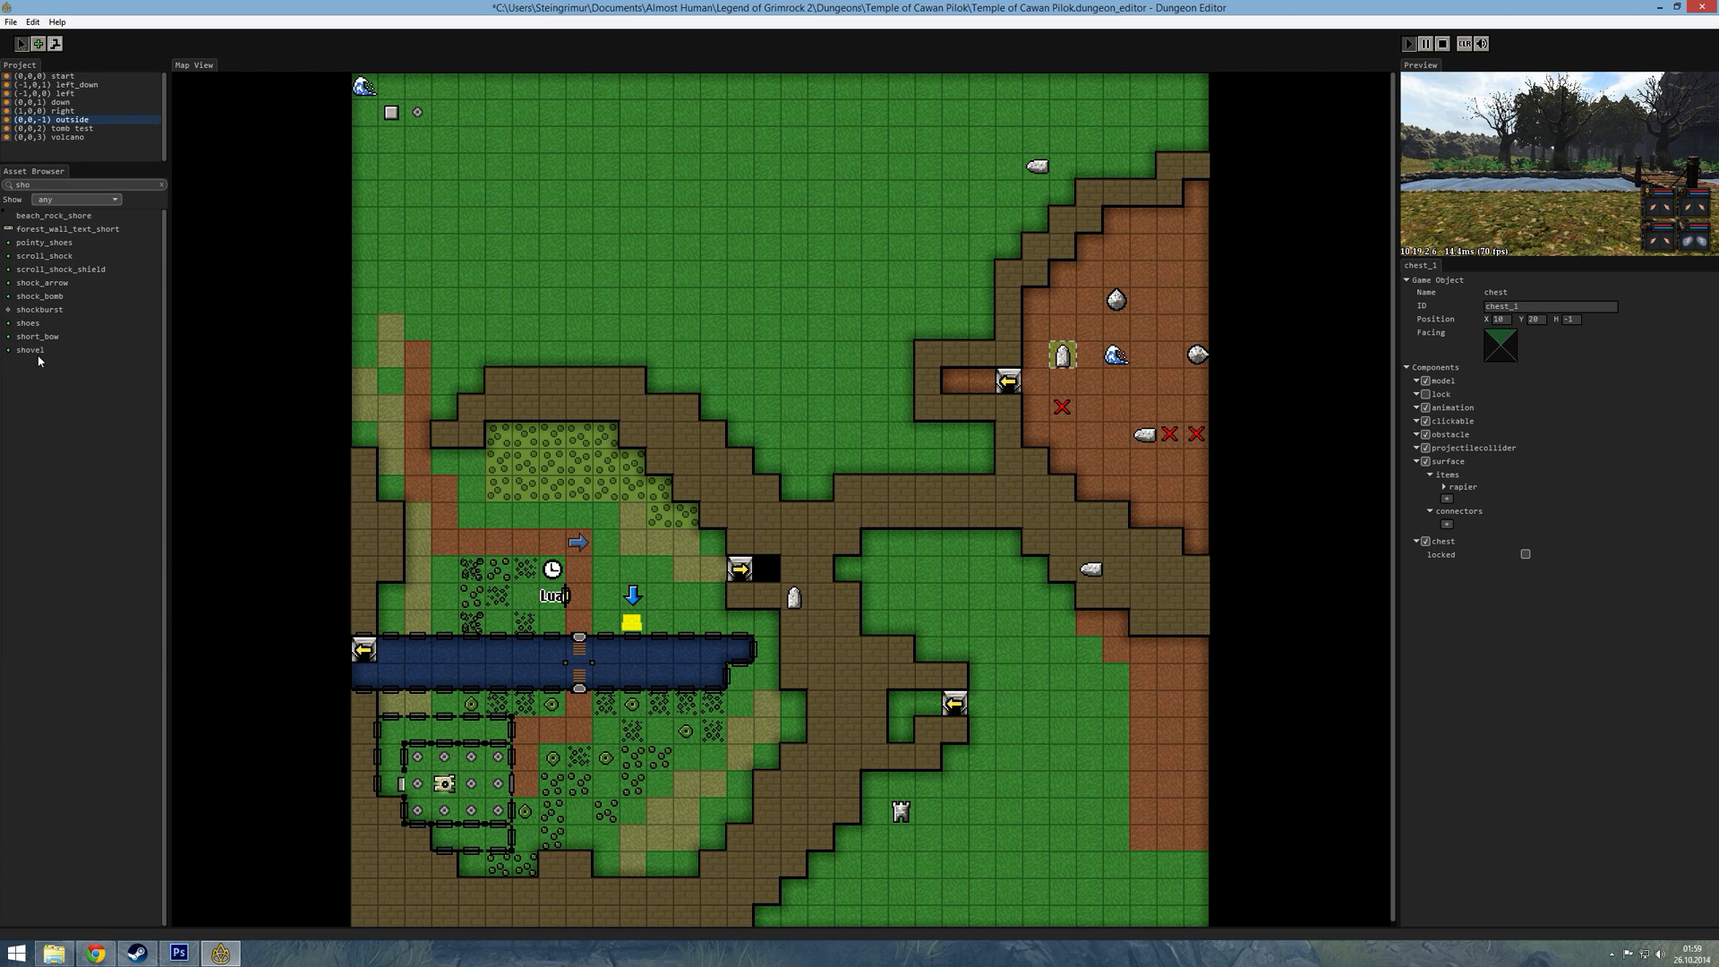
pyautogui.click(36, 350)
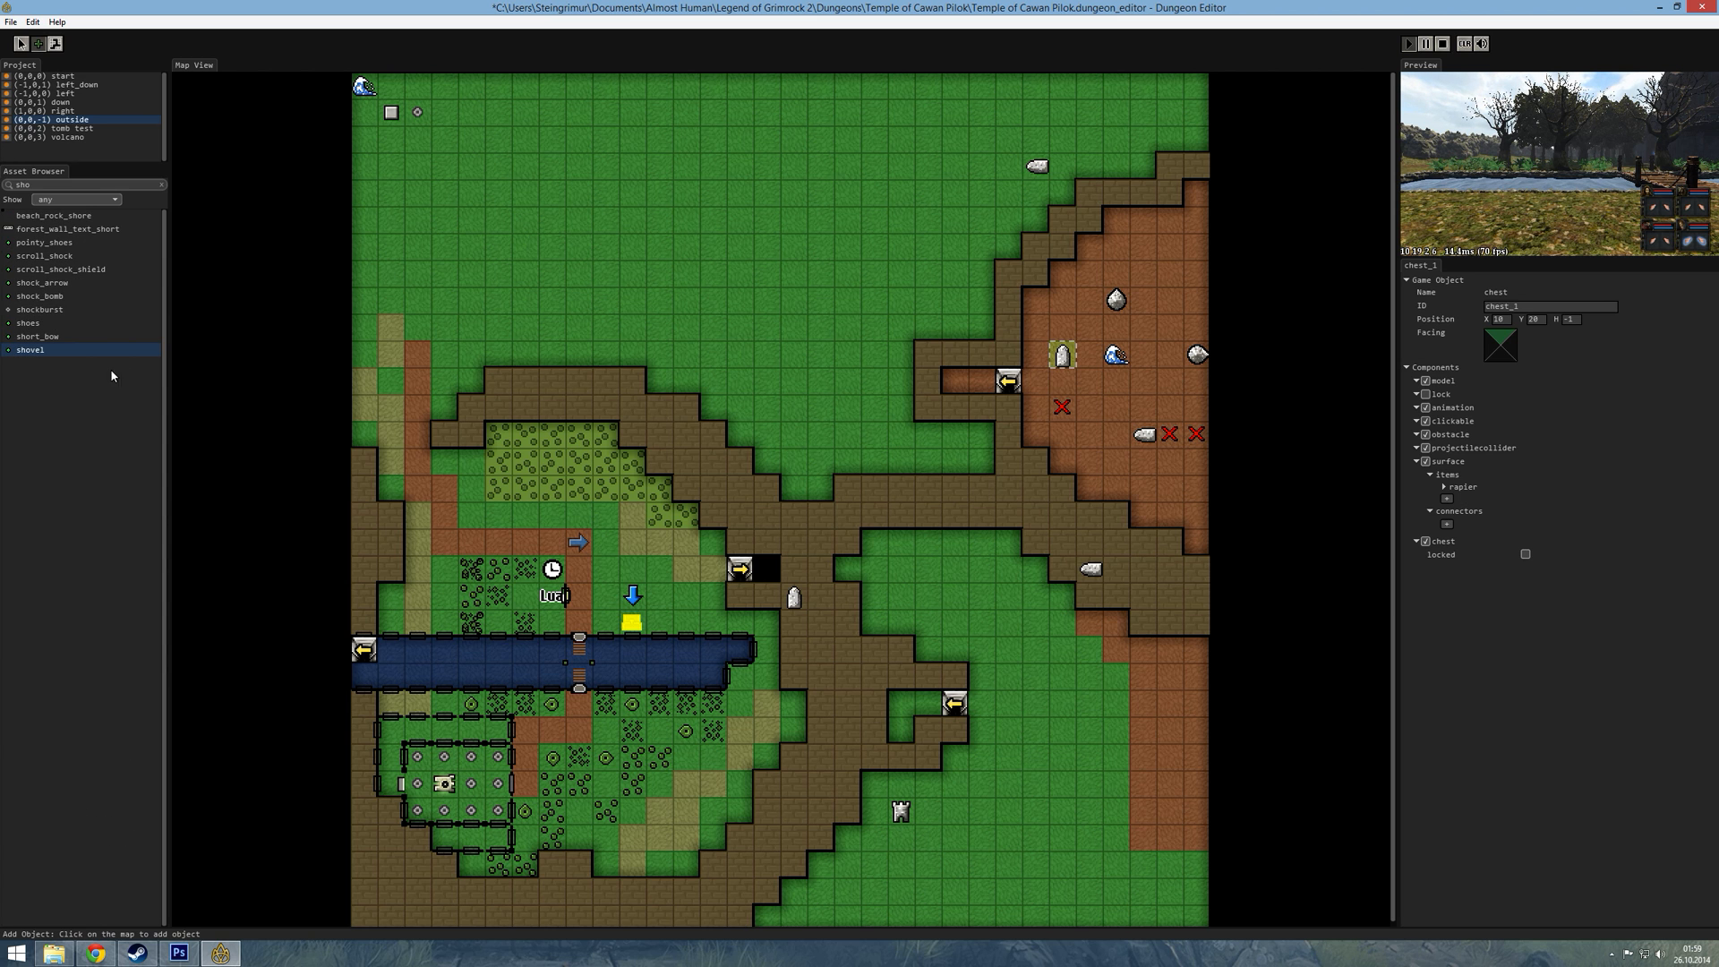
pyautogui.click(653, 597)
# - In the enlarged preview, pick up the shovel, equip it on the first champion and dig up the buried chest
pyautogui.press('F5')
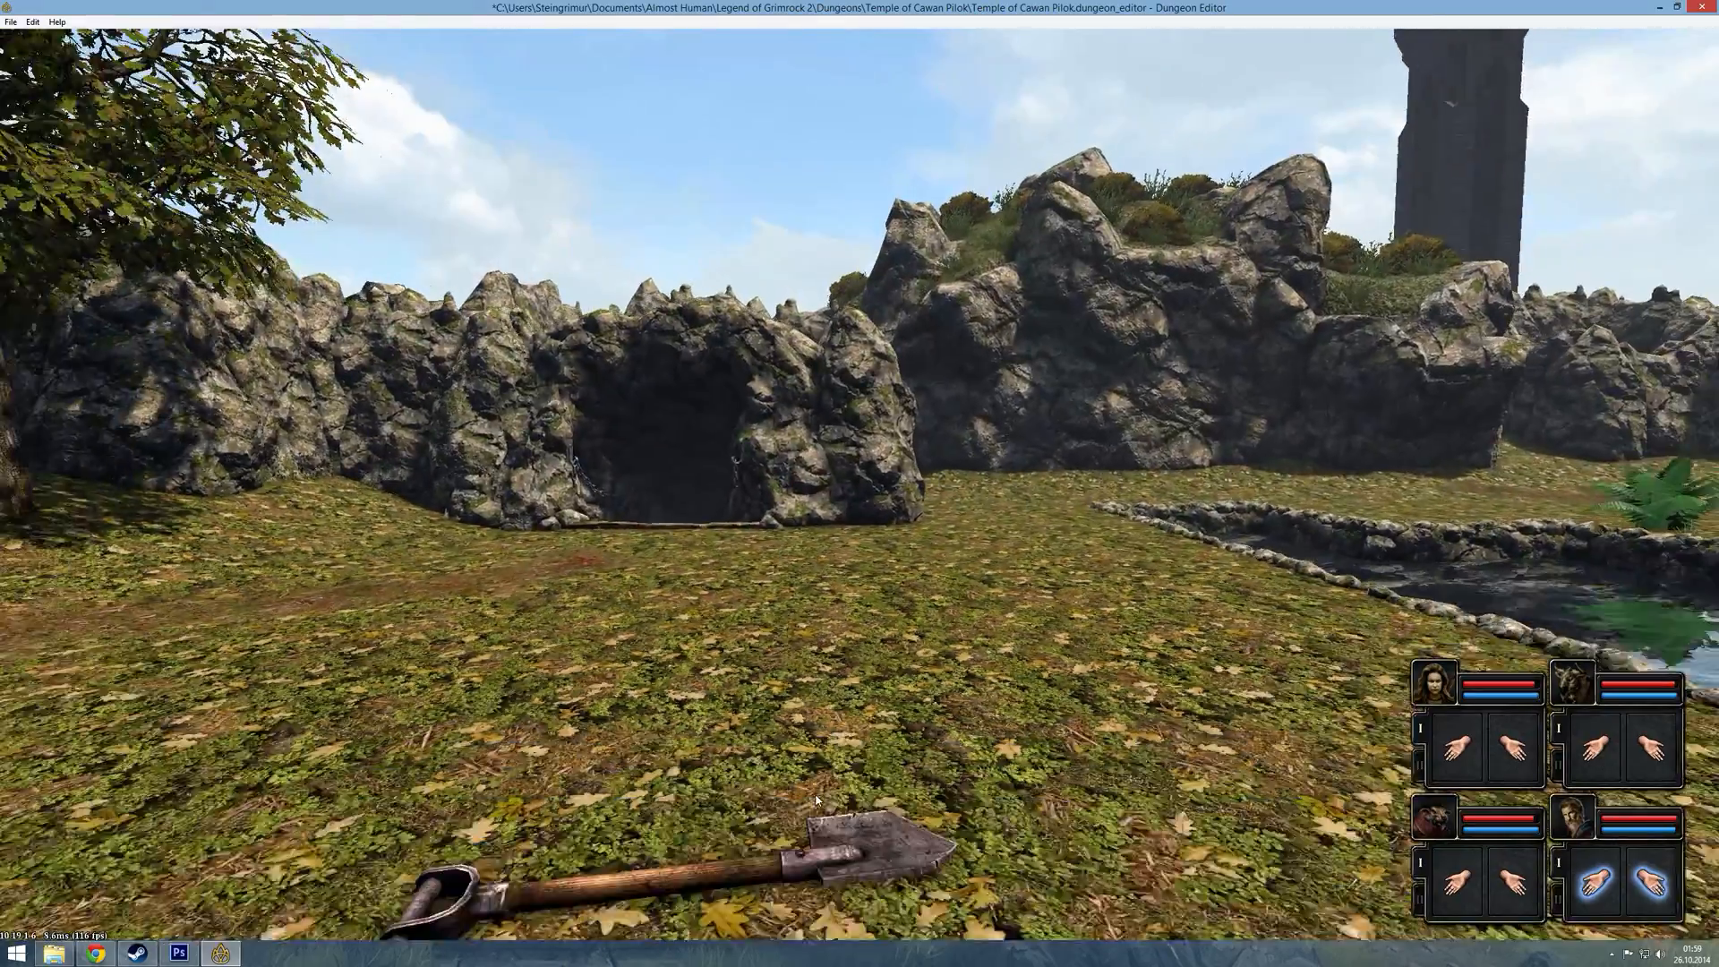
pyautogui.click(672, 882)
pyautogui.press('e')
pyautogui.click(1455, 747)
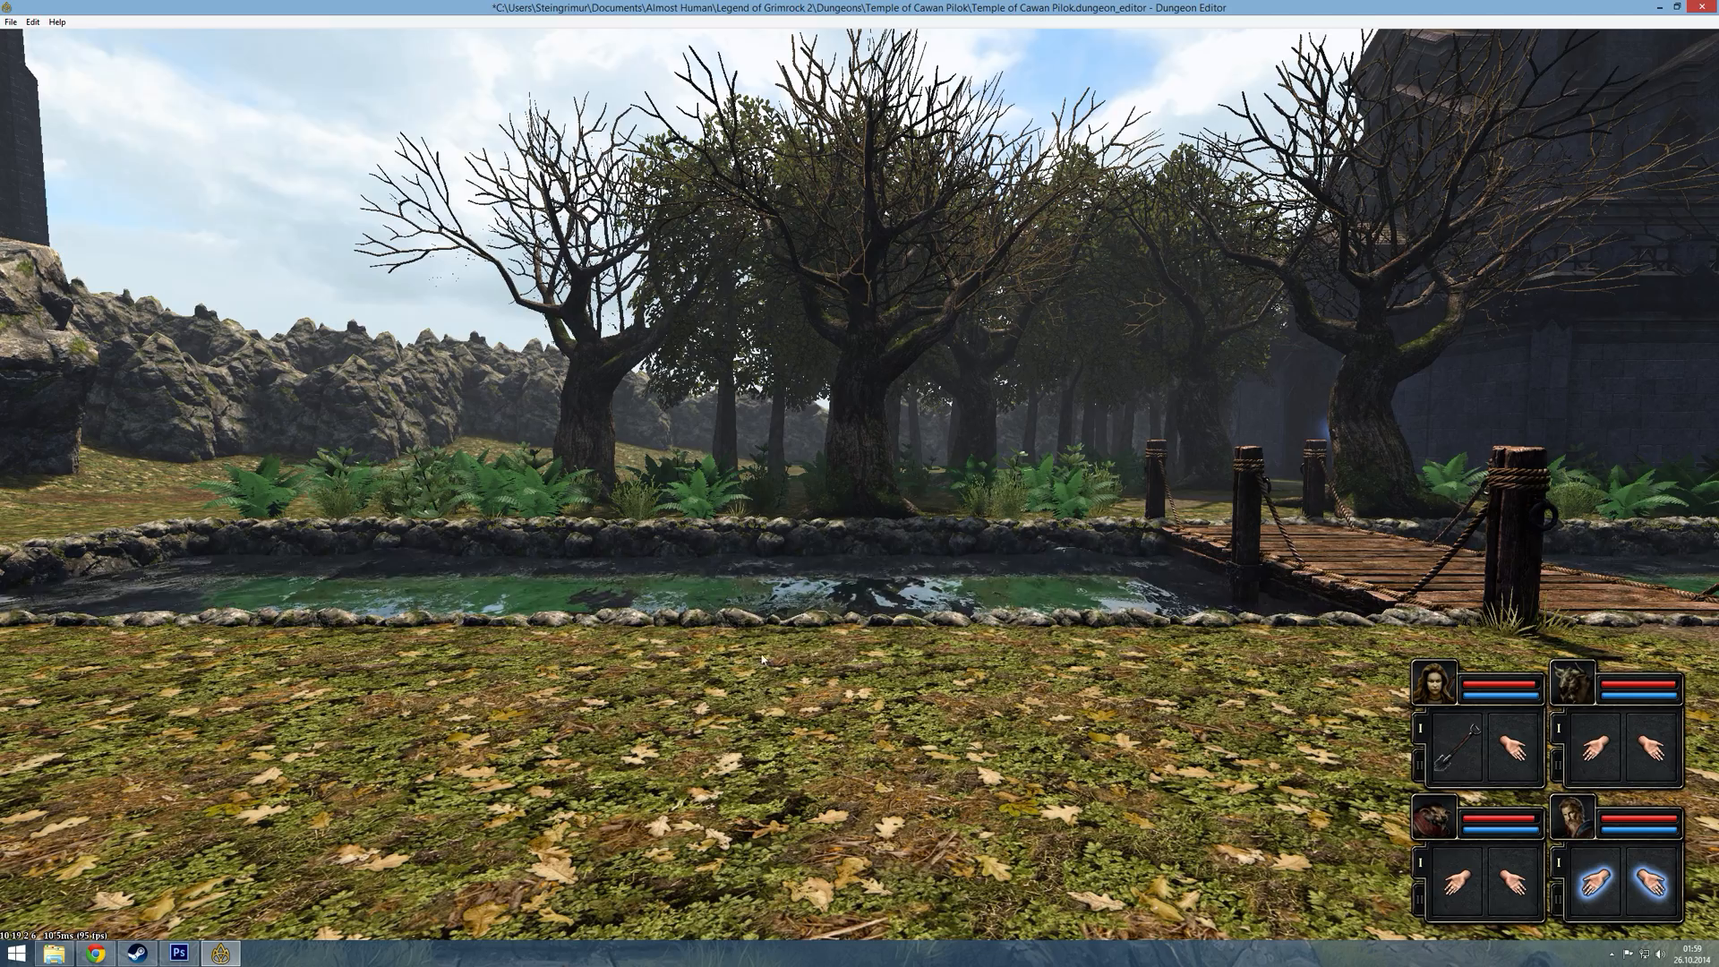
pyautogui.rightClick(1459, 743)
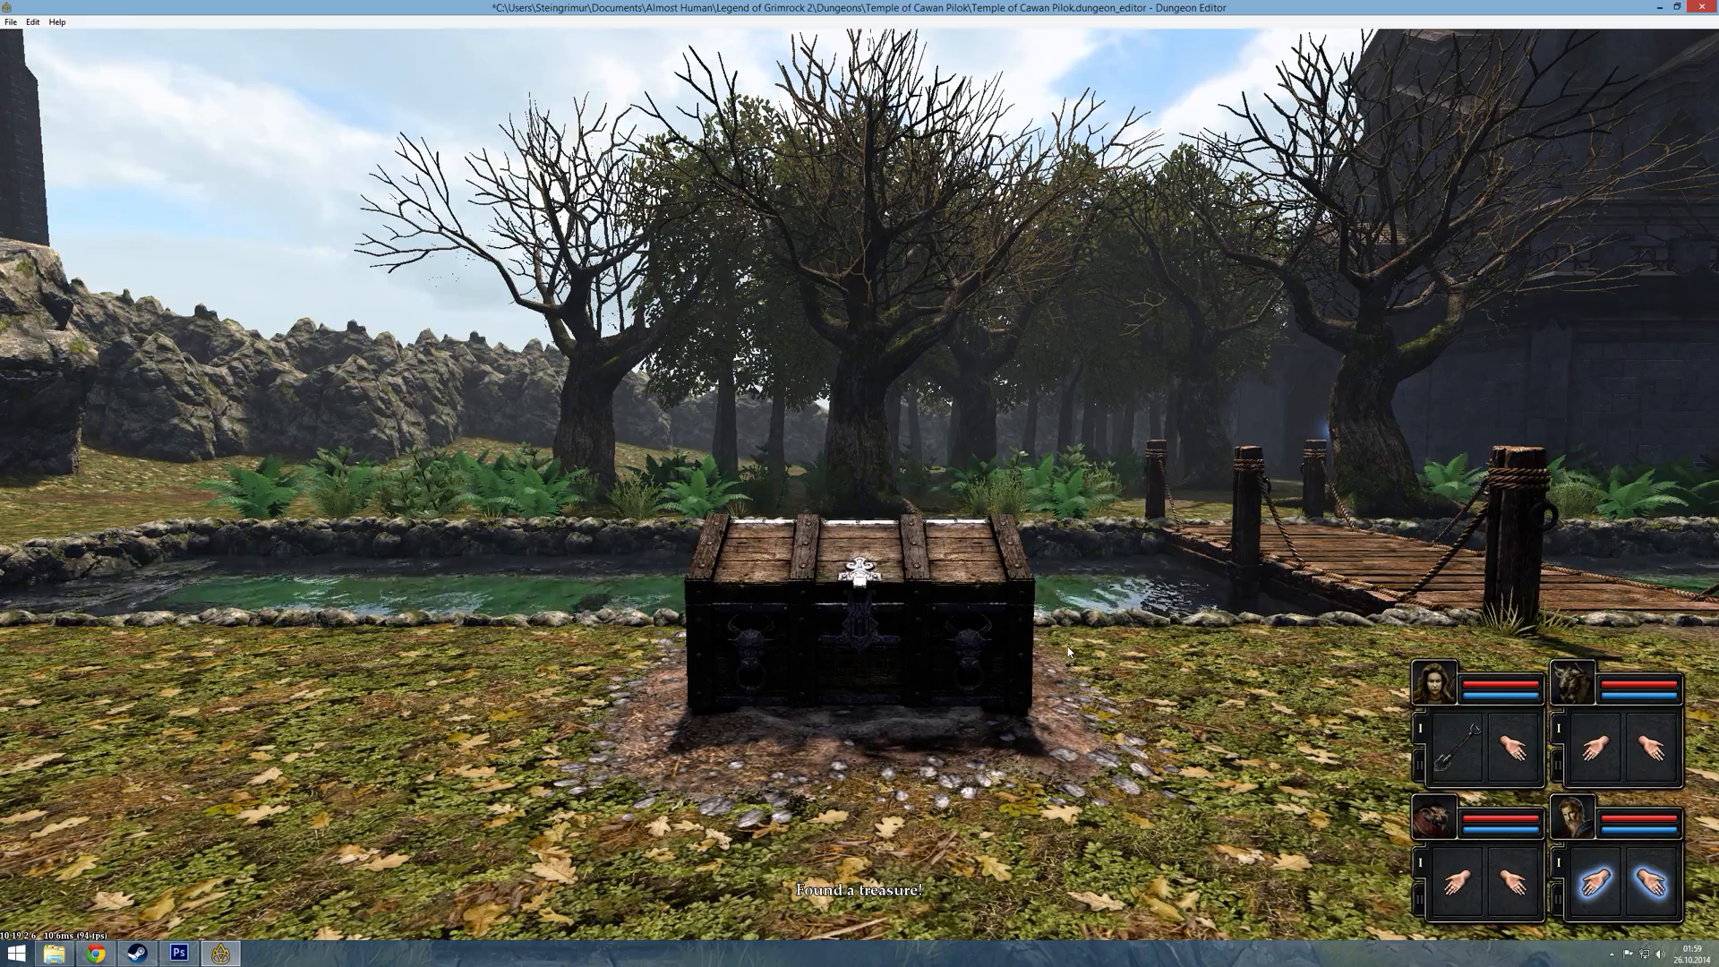
# - Open the dug-up chest in the preview, take the rapier out and put it back inside
pyautogui.click(888, 610)
pyautogui.click(914, 495)
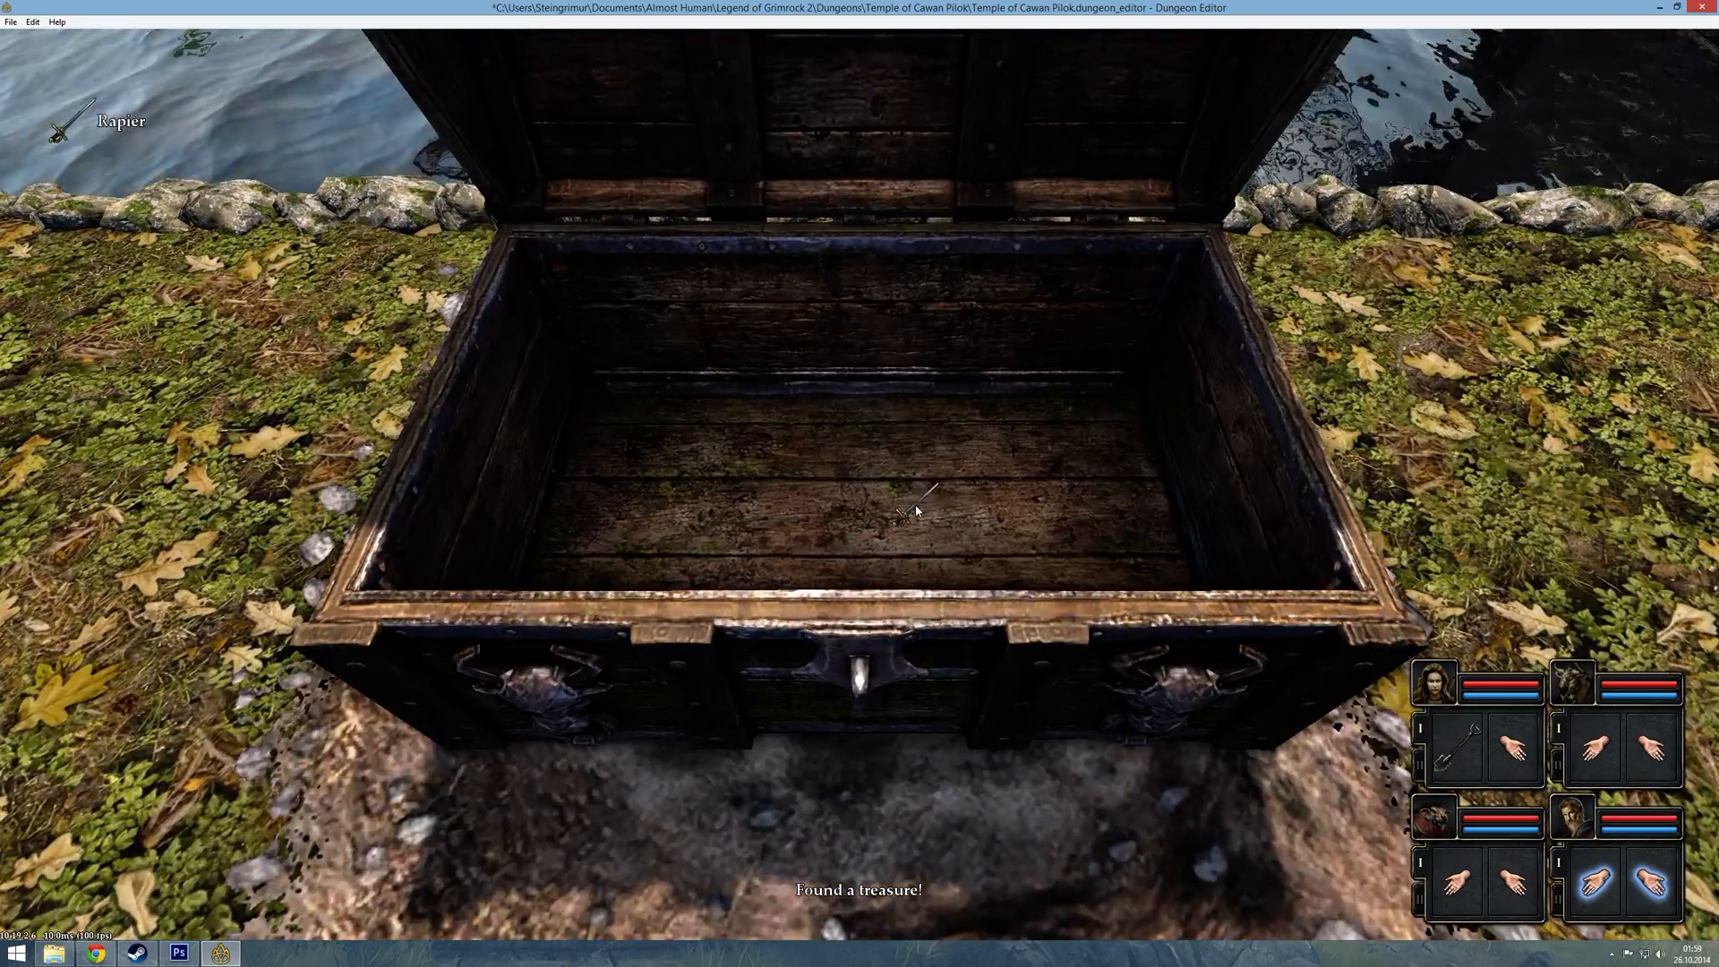
pyautogui.click(893, 495)
pyautogui.press('s')
pyautogui.press('Escape')
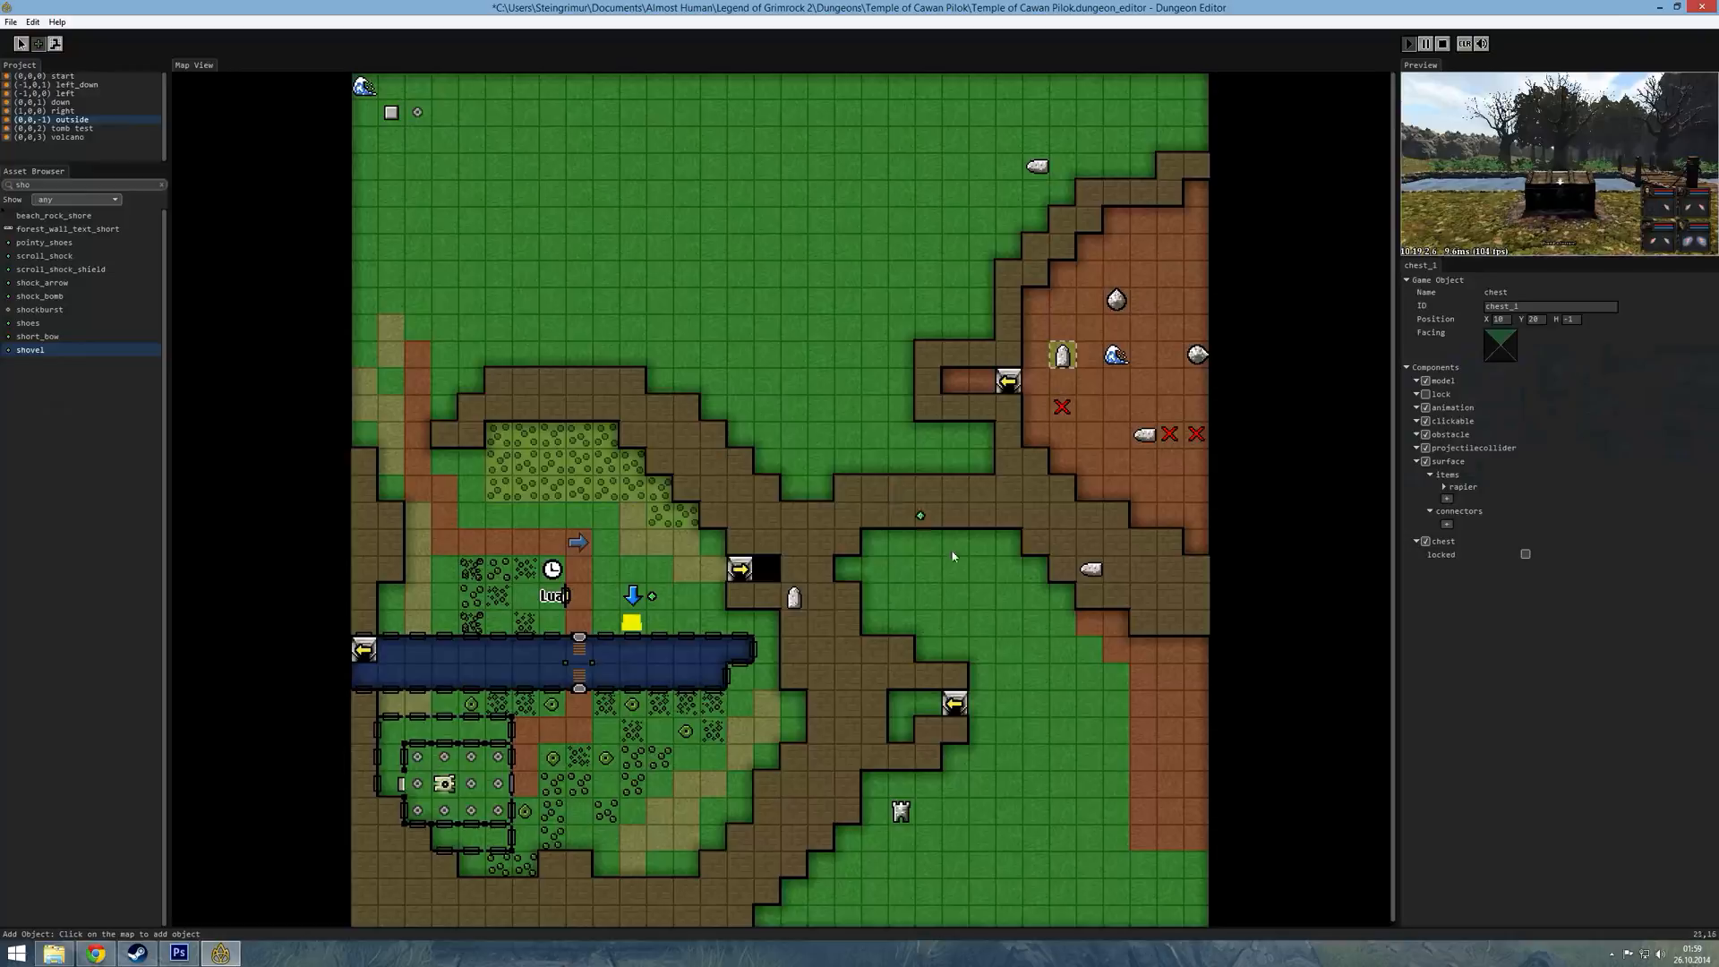
# - Test the chest again in the enlarged preview by repeatedly removing and returning the rapier, then back away from it
pyautogui.click(20, 43)
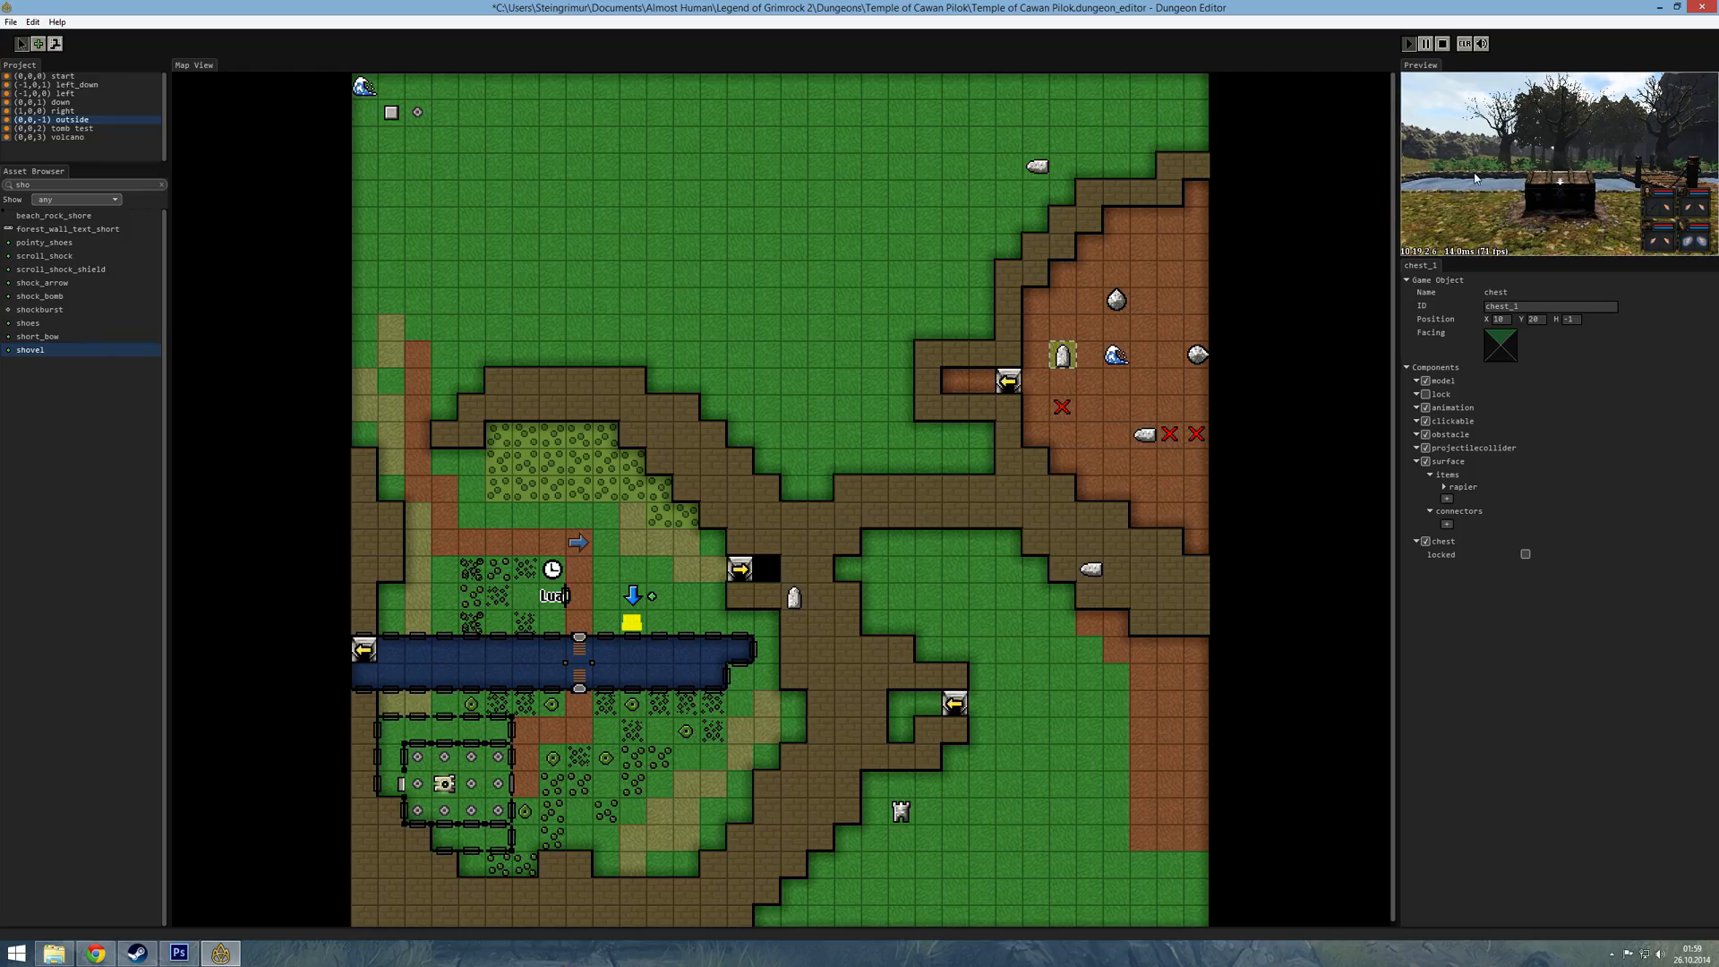
pyautogui.press('space')
pyautogui.press('e')
pyautogui.press('q')
pyautogui.click(879, 630)
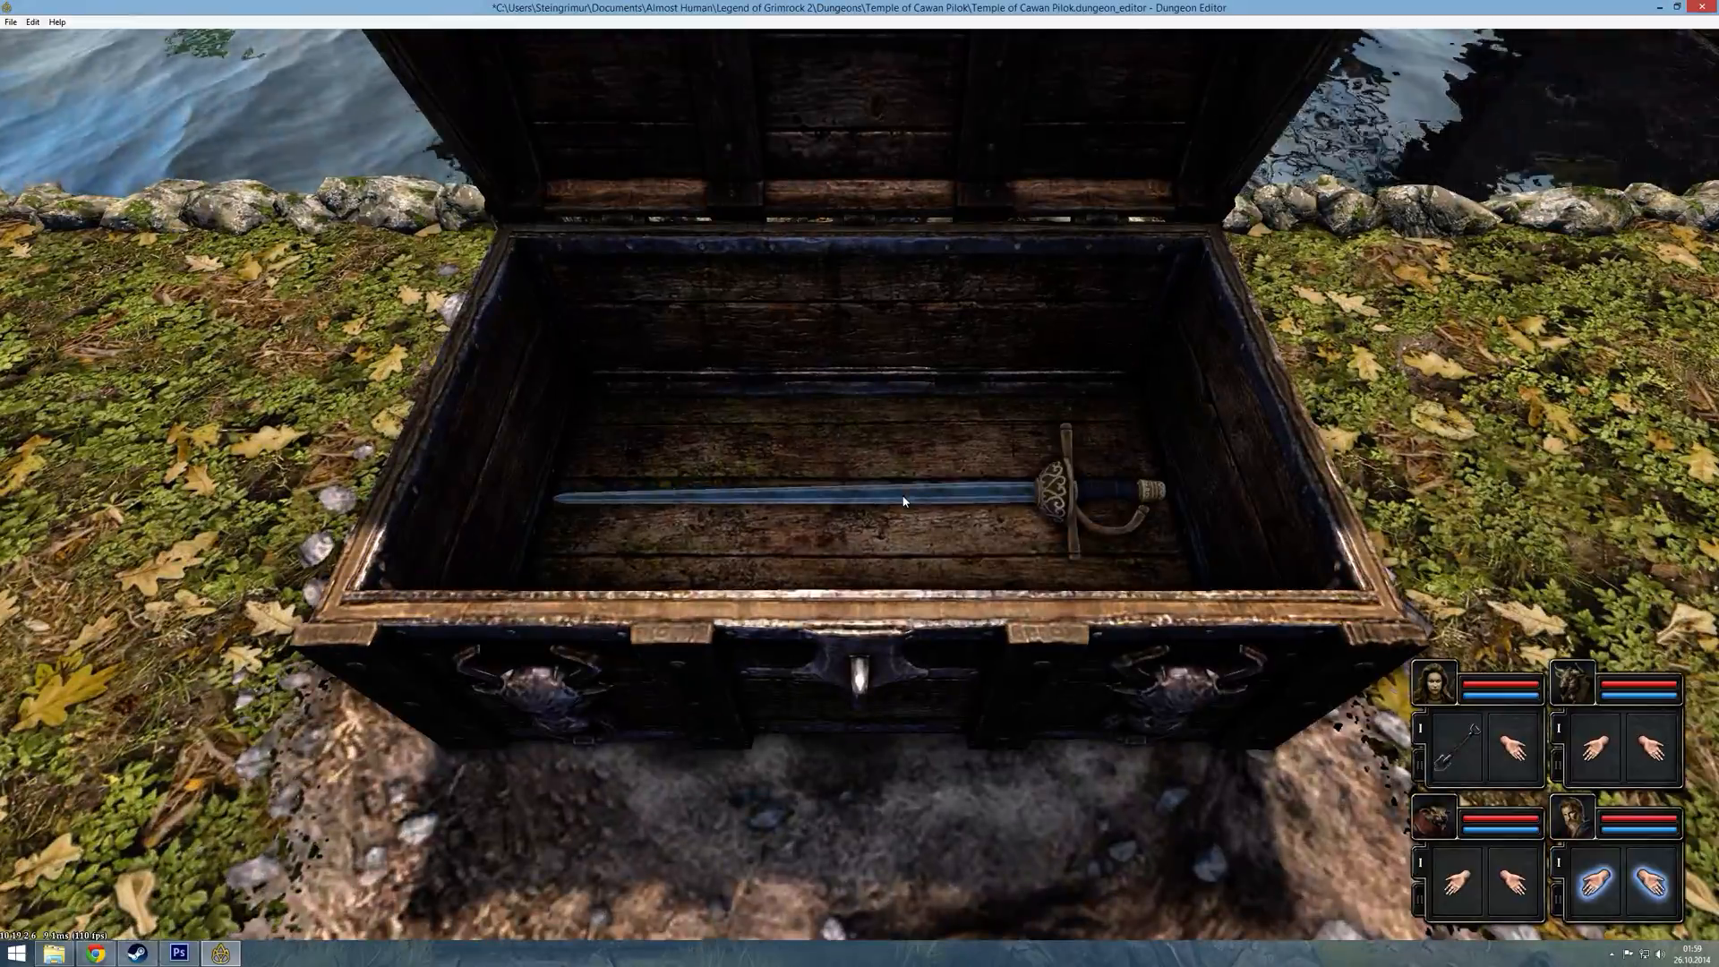
pyautogui.click(902, 501)
pyautogui.click(878, 501)
pyautogui.press('s')
pyautogui.press('e')
pyautogui.press('q')
pyautogui.click(885, 573)
pyautogui.click(888, 498)
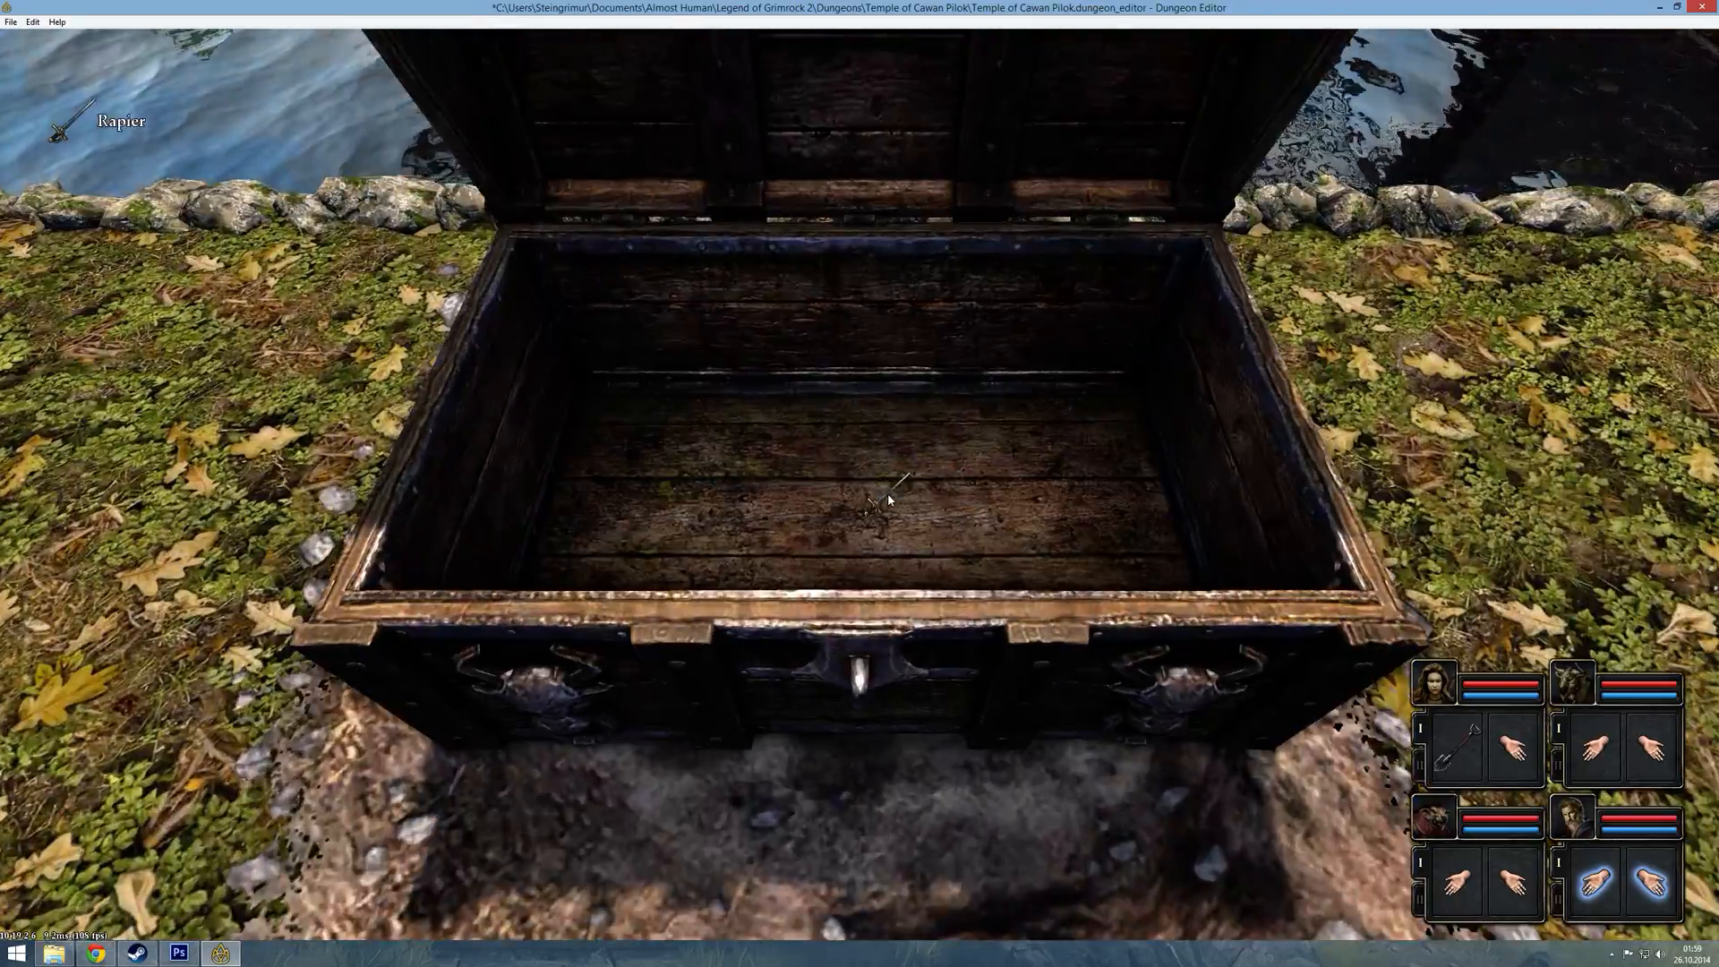
pyautogui.click(888, 498)
pyautogui.press('s')
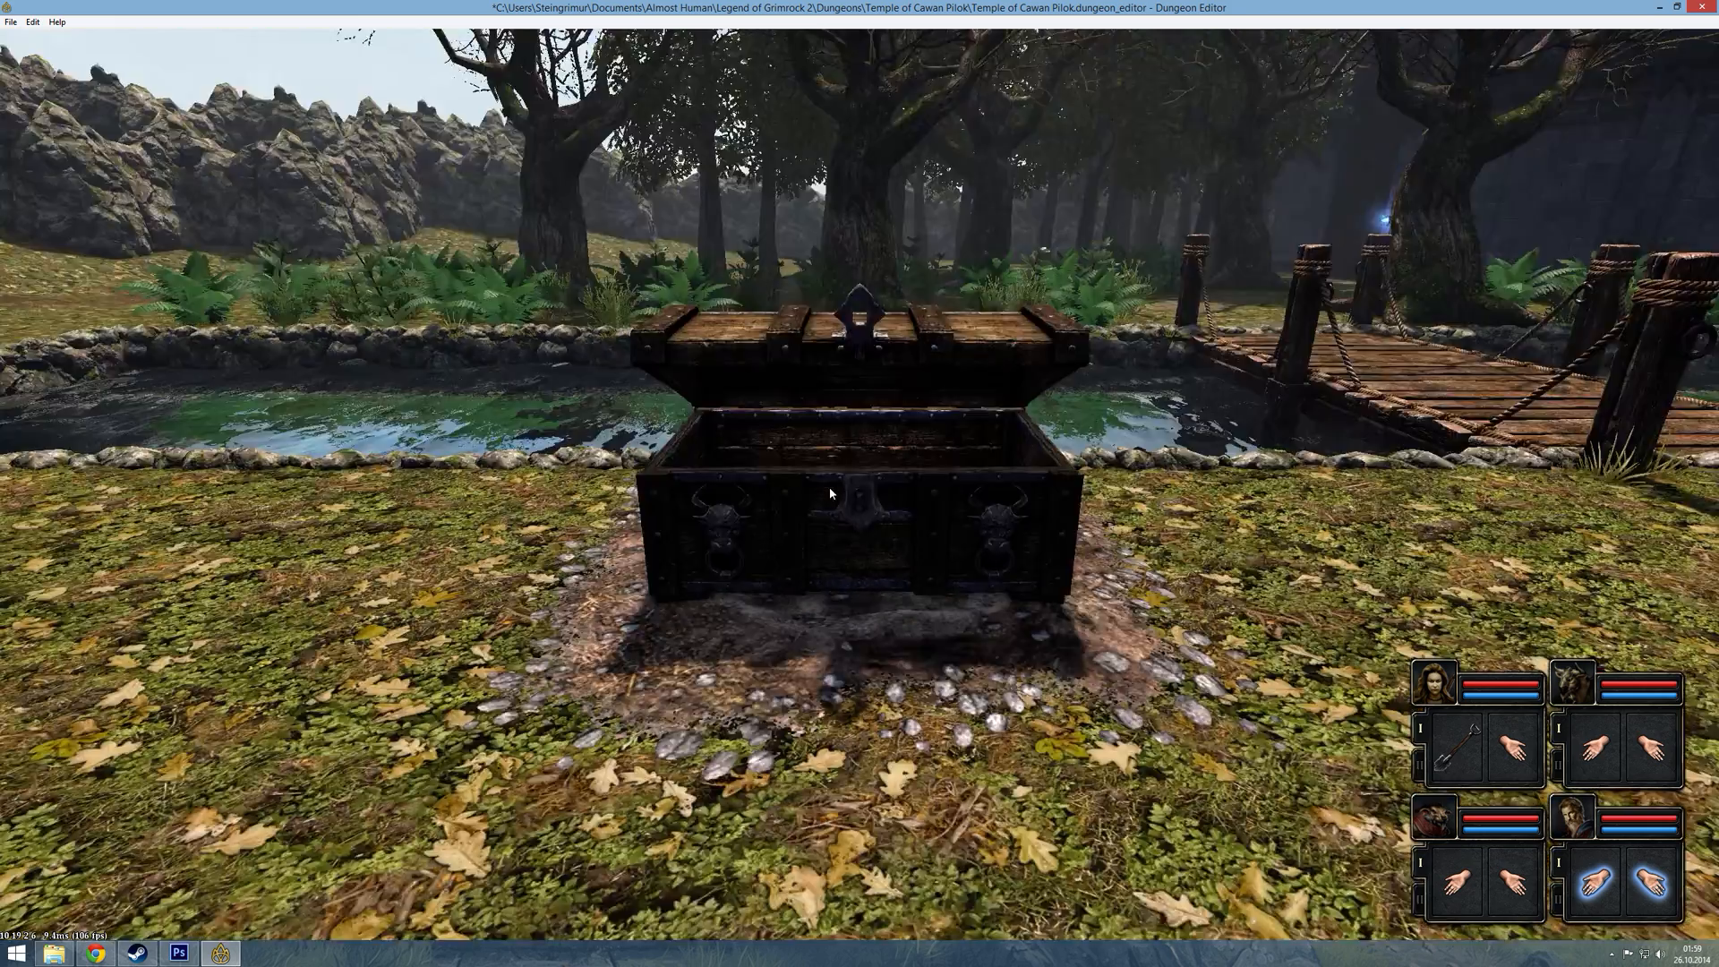
# - Place a script_entity on the cell east of the chest and select it for editing
pyautogui.press('Escape')
pyautogui.press('BackSpace')
pyautogui.press('BackSpace')
pyautogui.write('c')
pyautogui.click(49, 269)
pyautogui.click(658, 622)
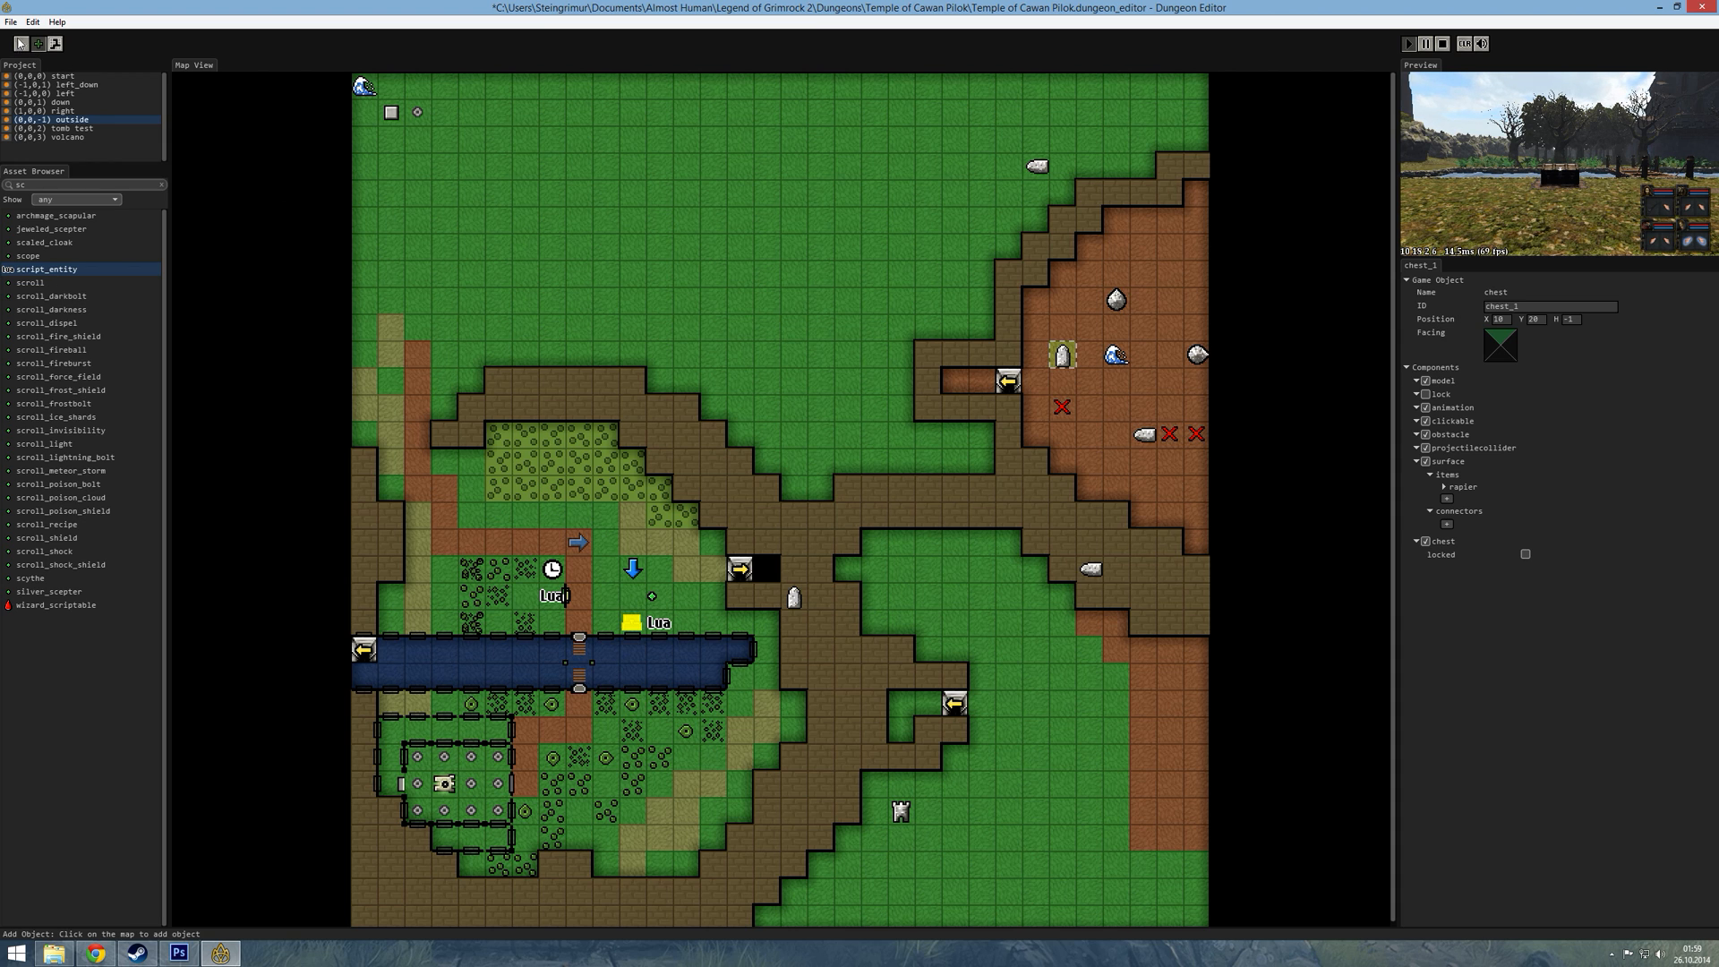
pyautogui.click(21, 44)
pyautogui.click(663, 620)
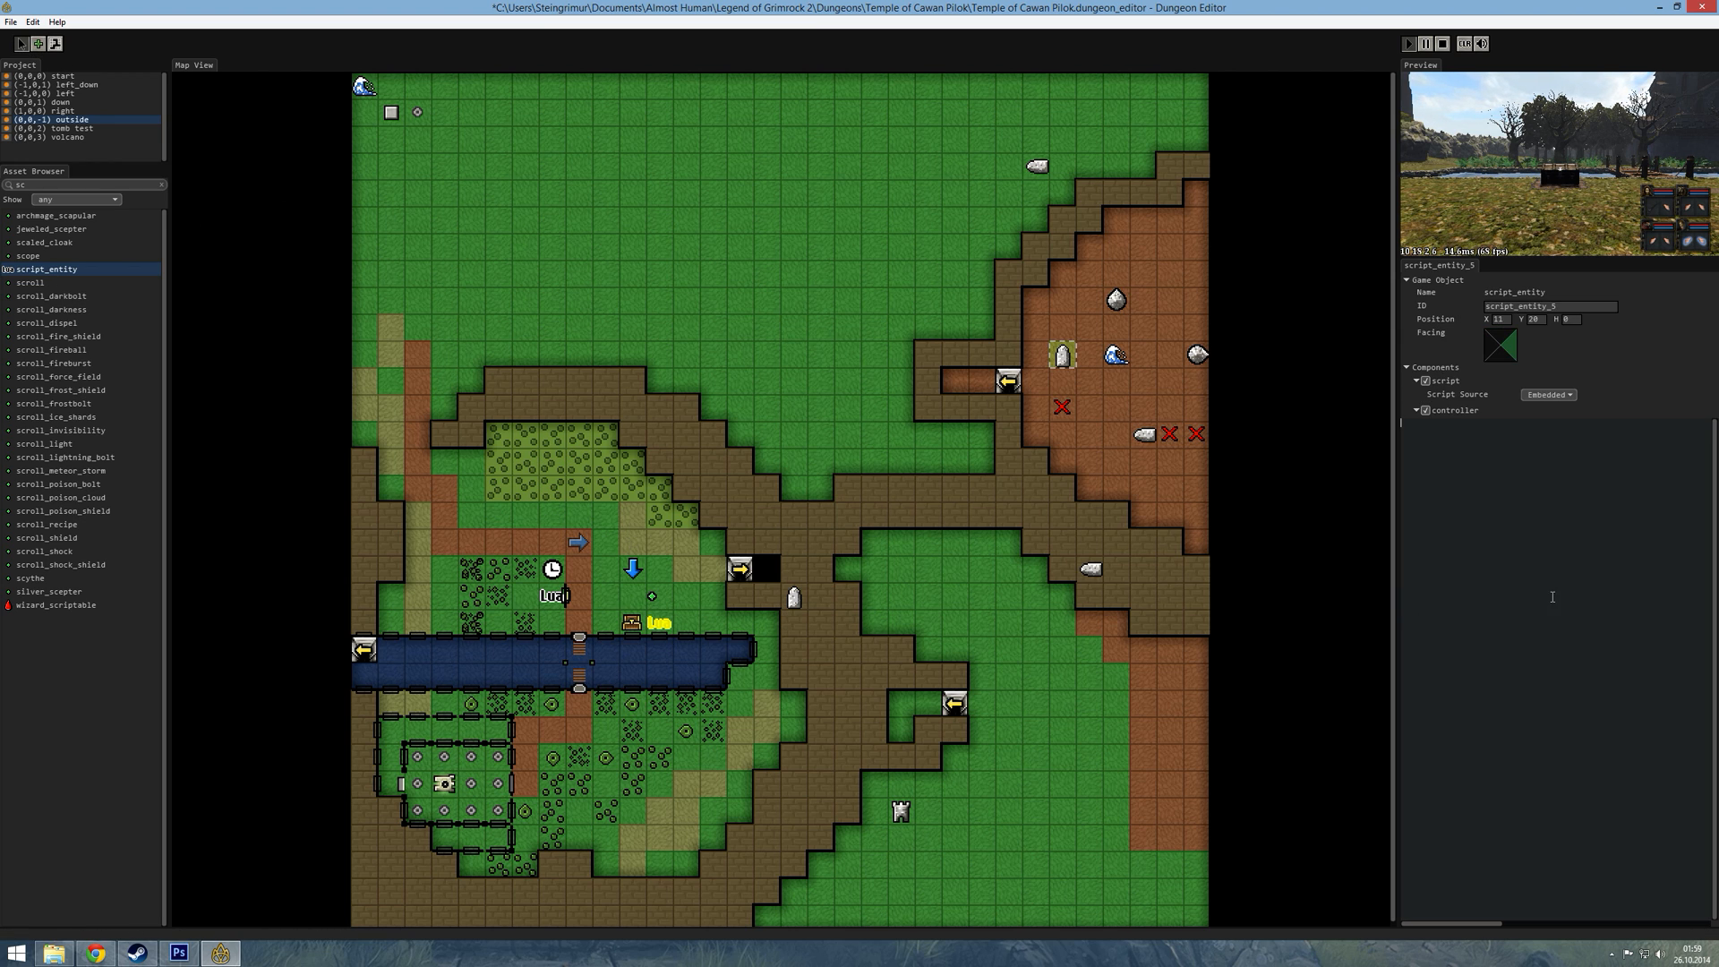
# - Write a script function named ogre() that spawns a "forest_ogre" using self.go:spawn
pyautogui.write('function ogre()')
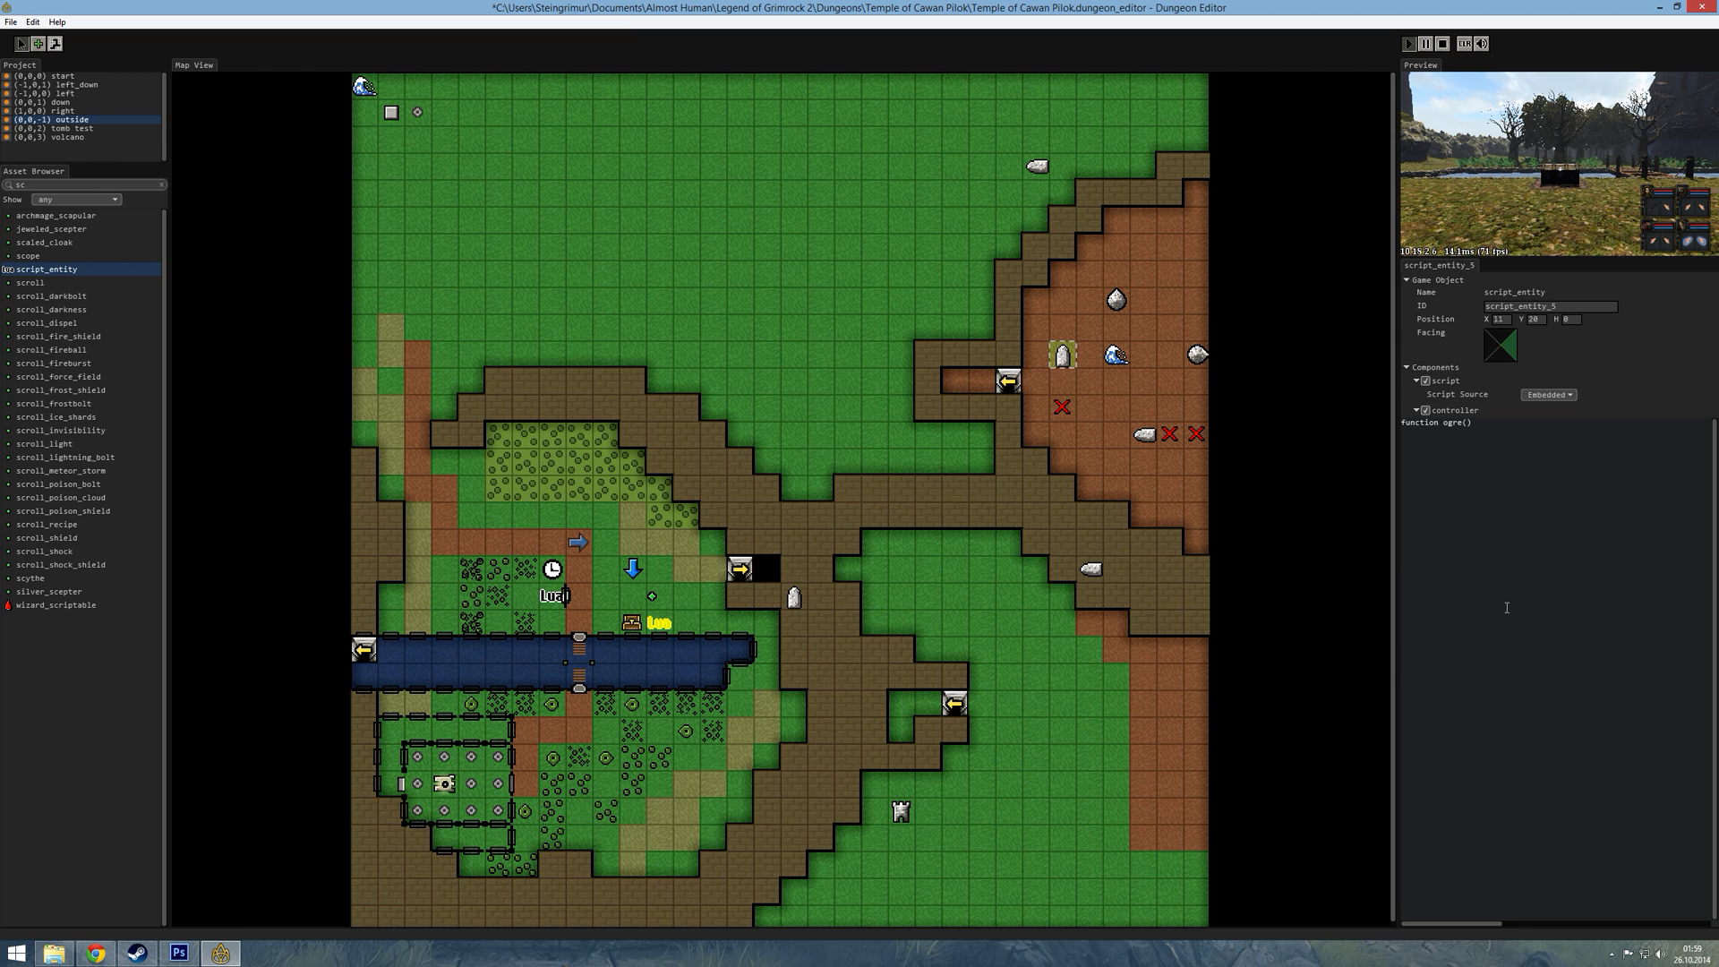
pyautogui.press('Return')
pyautogui.press('Tab')
pyautogui.write('self.go:spawn(')
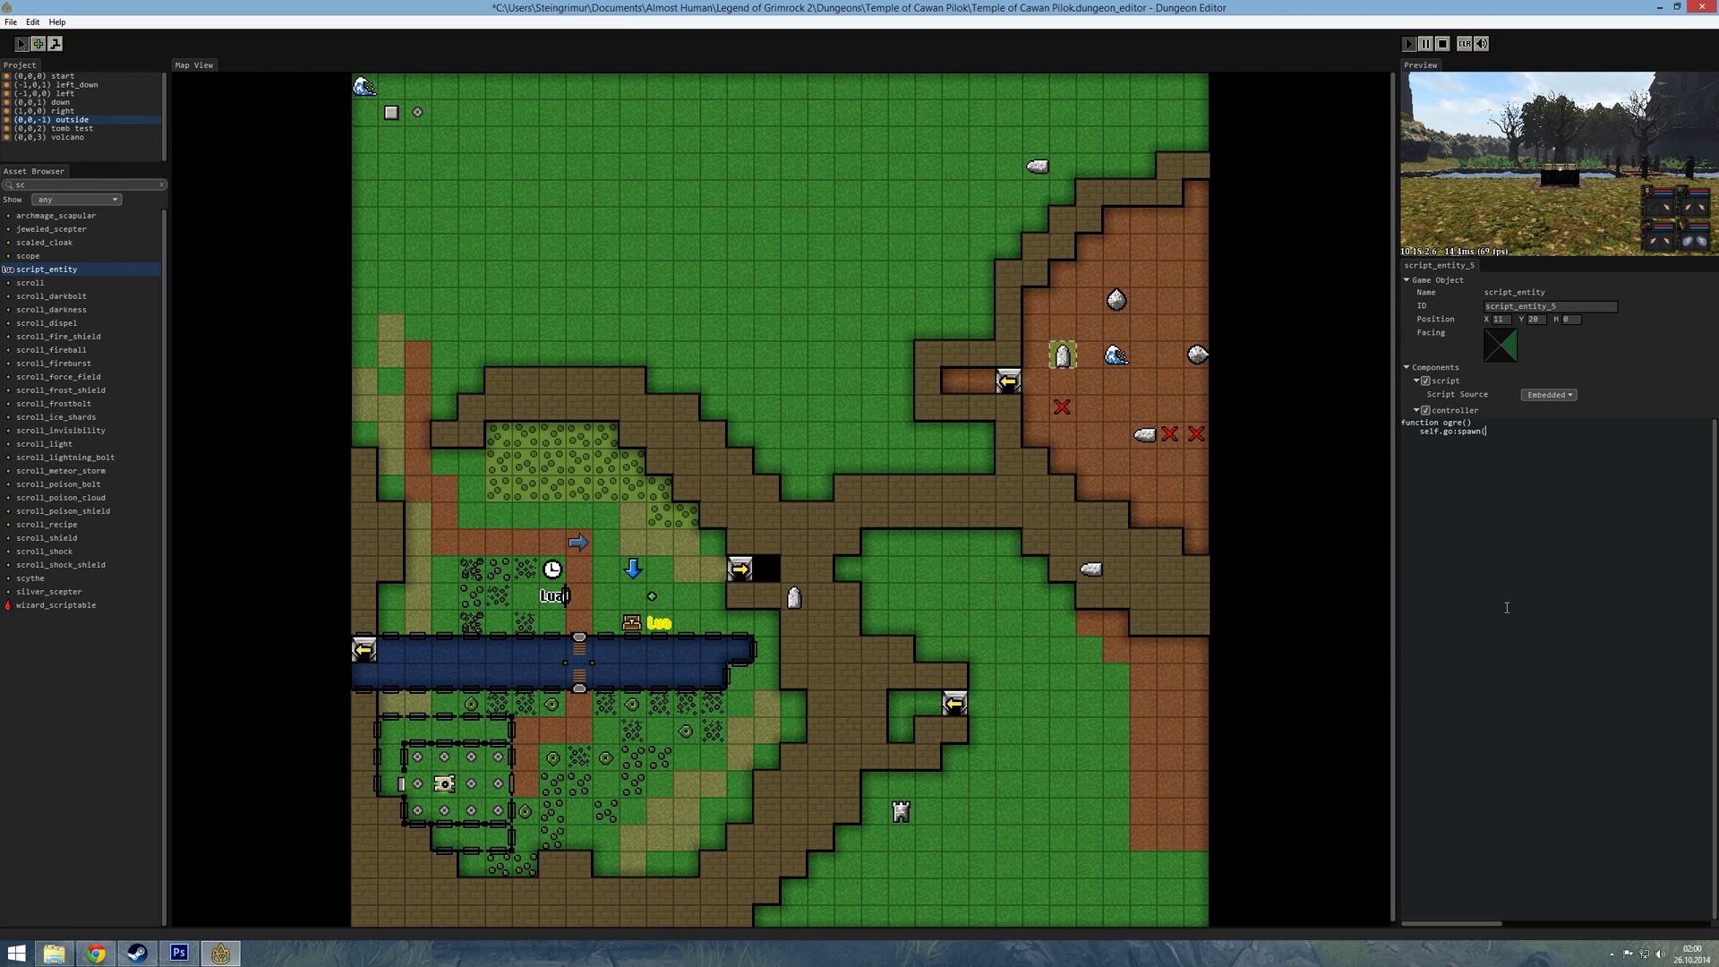
pyautogui.write('"forest_ogre")')
# - Add hudPrint("Don't steal my sword") to the ogre() function, close it with end and save the dungeon
pyautogui.write('hudP')
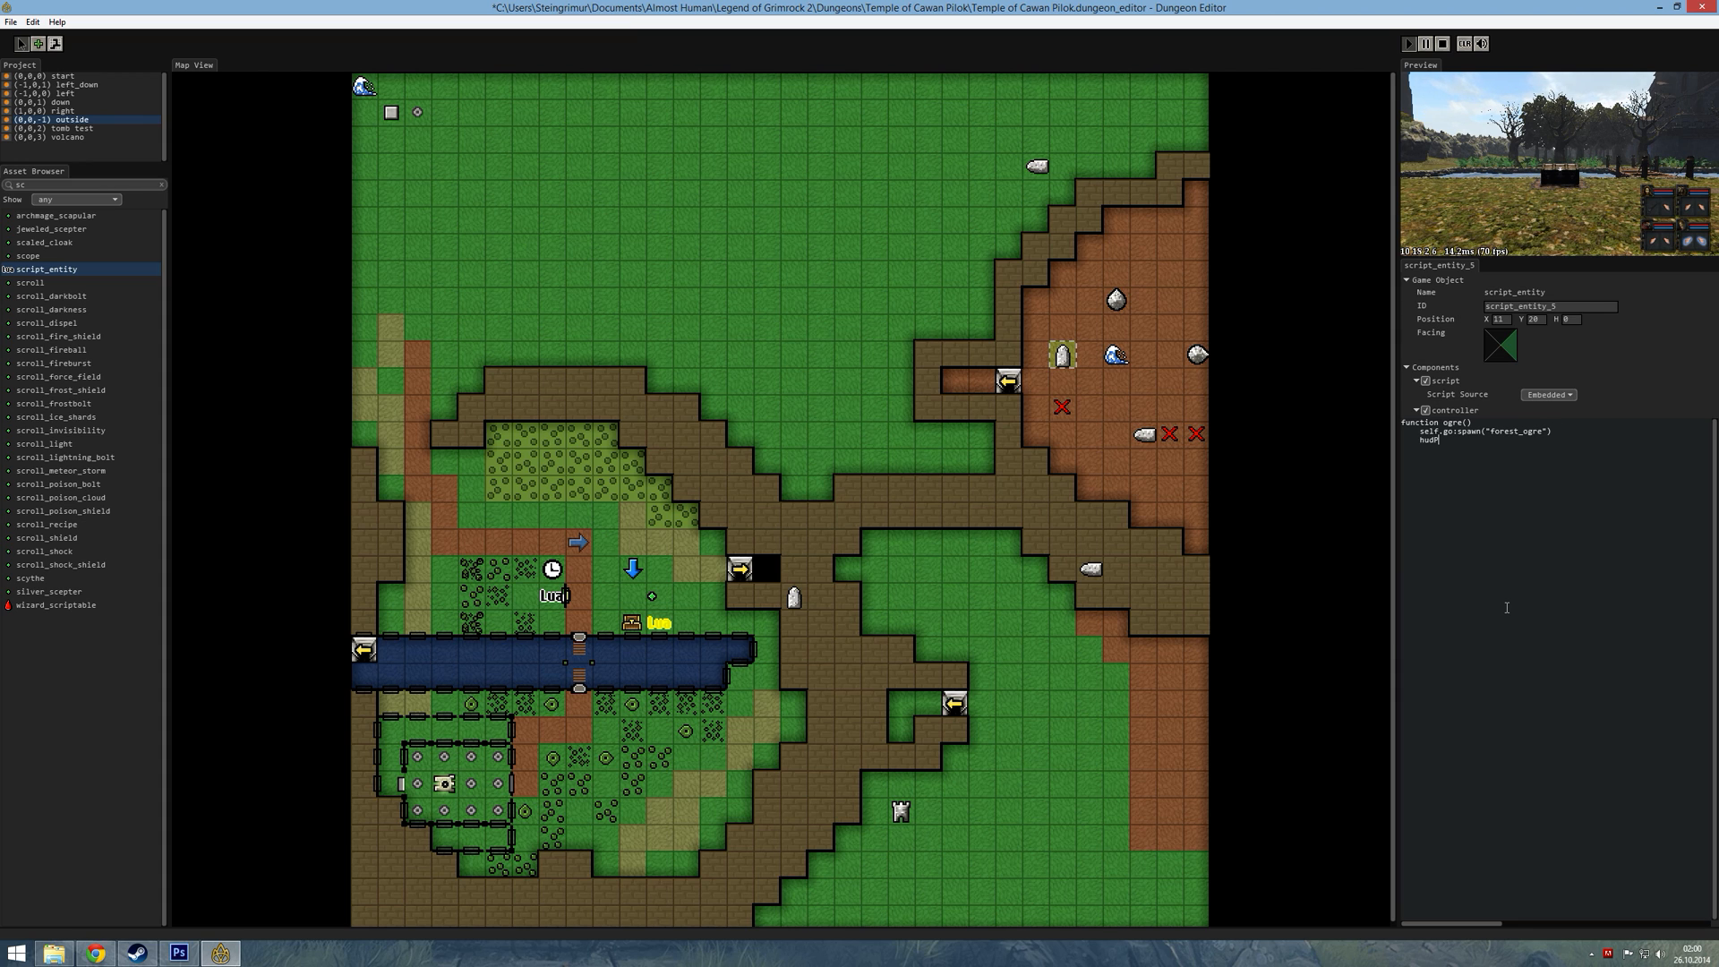
pyautogui.write('rint')
pyautogui.write('("T')
pyautogui.write('on')
pyautogui.press('BackSpace')
pyautogui.press('BackSpace')
pyautogui.press('BackSpace')
pyautogui.write("Don't stee")
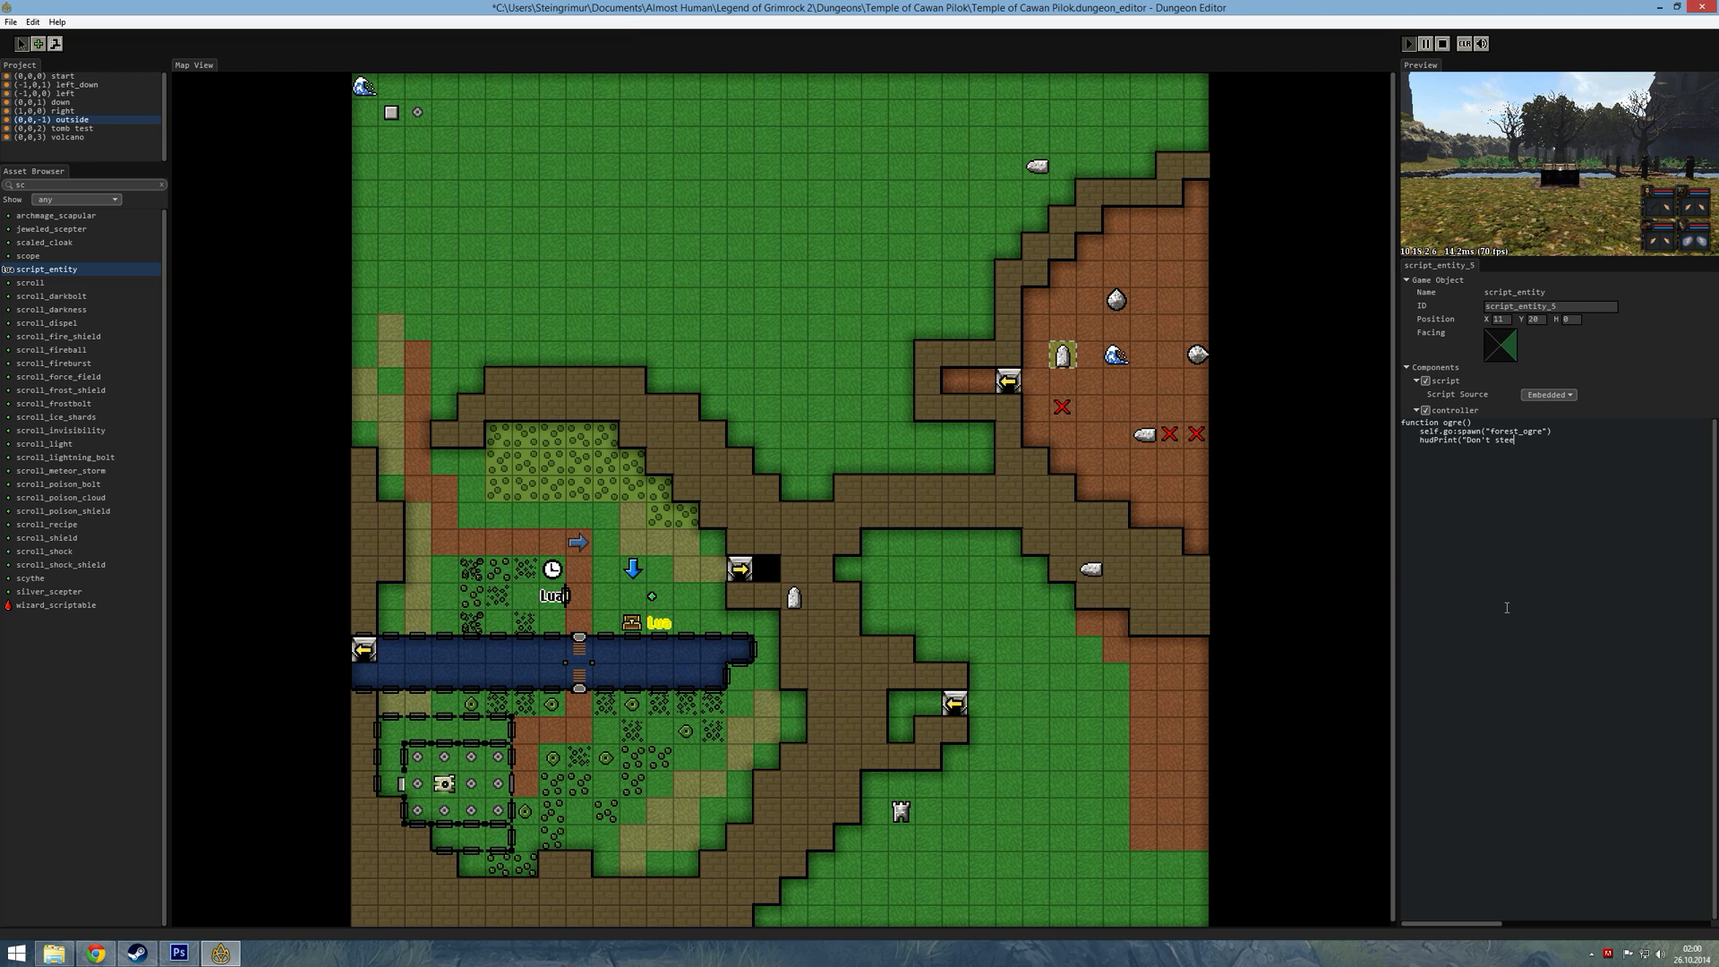
pyautogui.press('BackSpace')
pyautogui.press('BackSpace')
pyautogui.write('al my sword)')
pyautogui.write(')')
pyautogui.press('BackSpace')
pyautogui.write('end')
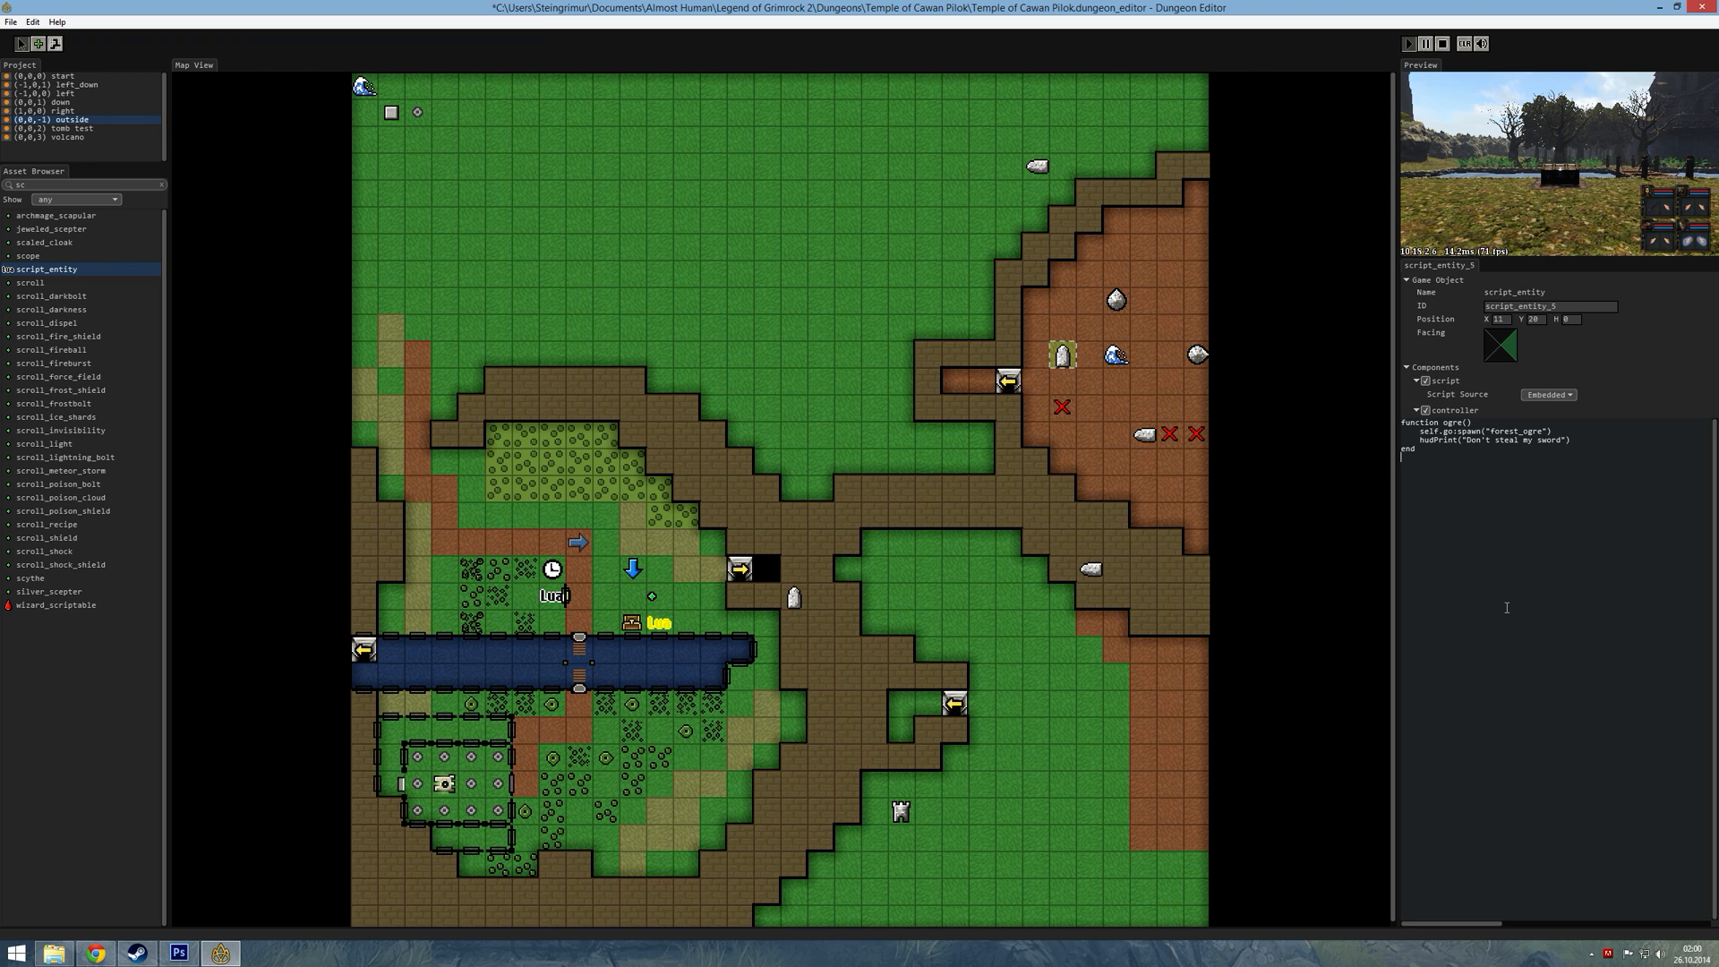
pyautogui.hotkey('ctrl', 's')
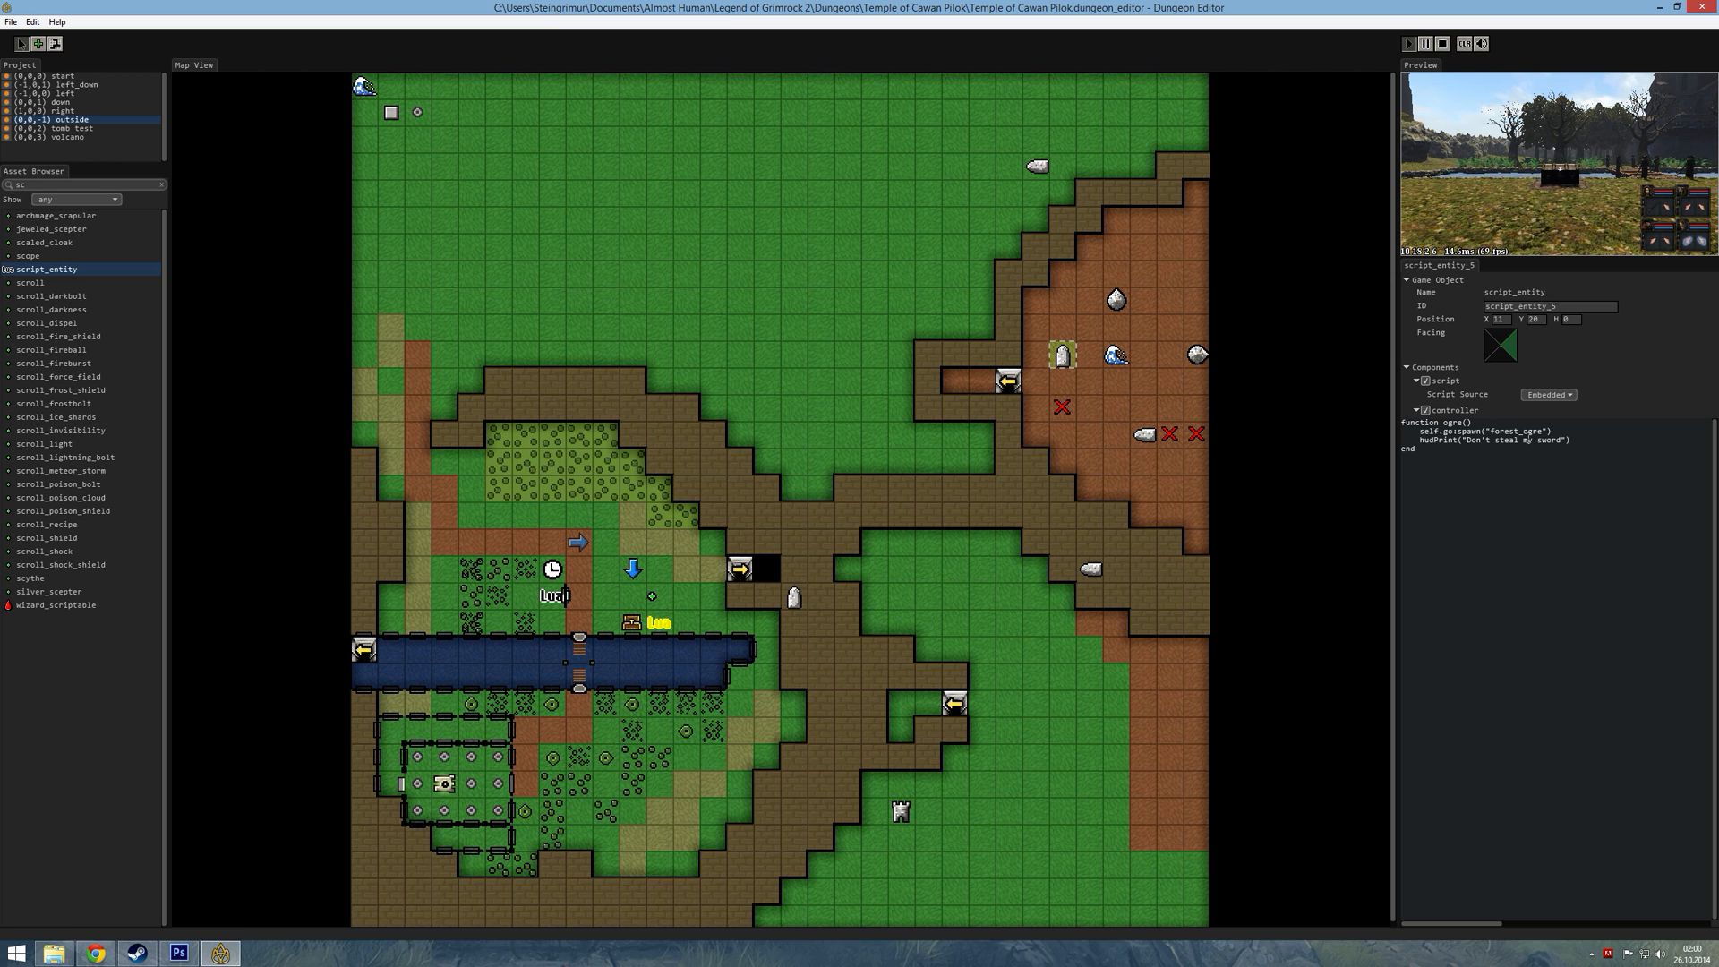
pyautogui.moveTo(1420, 432); pyautogui.dragTo(1482, 432)
pyautogui.click(1482, 432)
pyautogui.doubleClick(1483, 432)
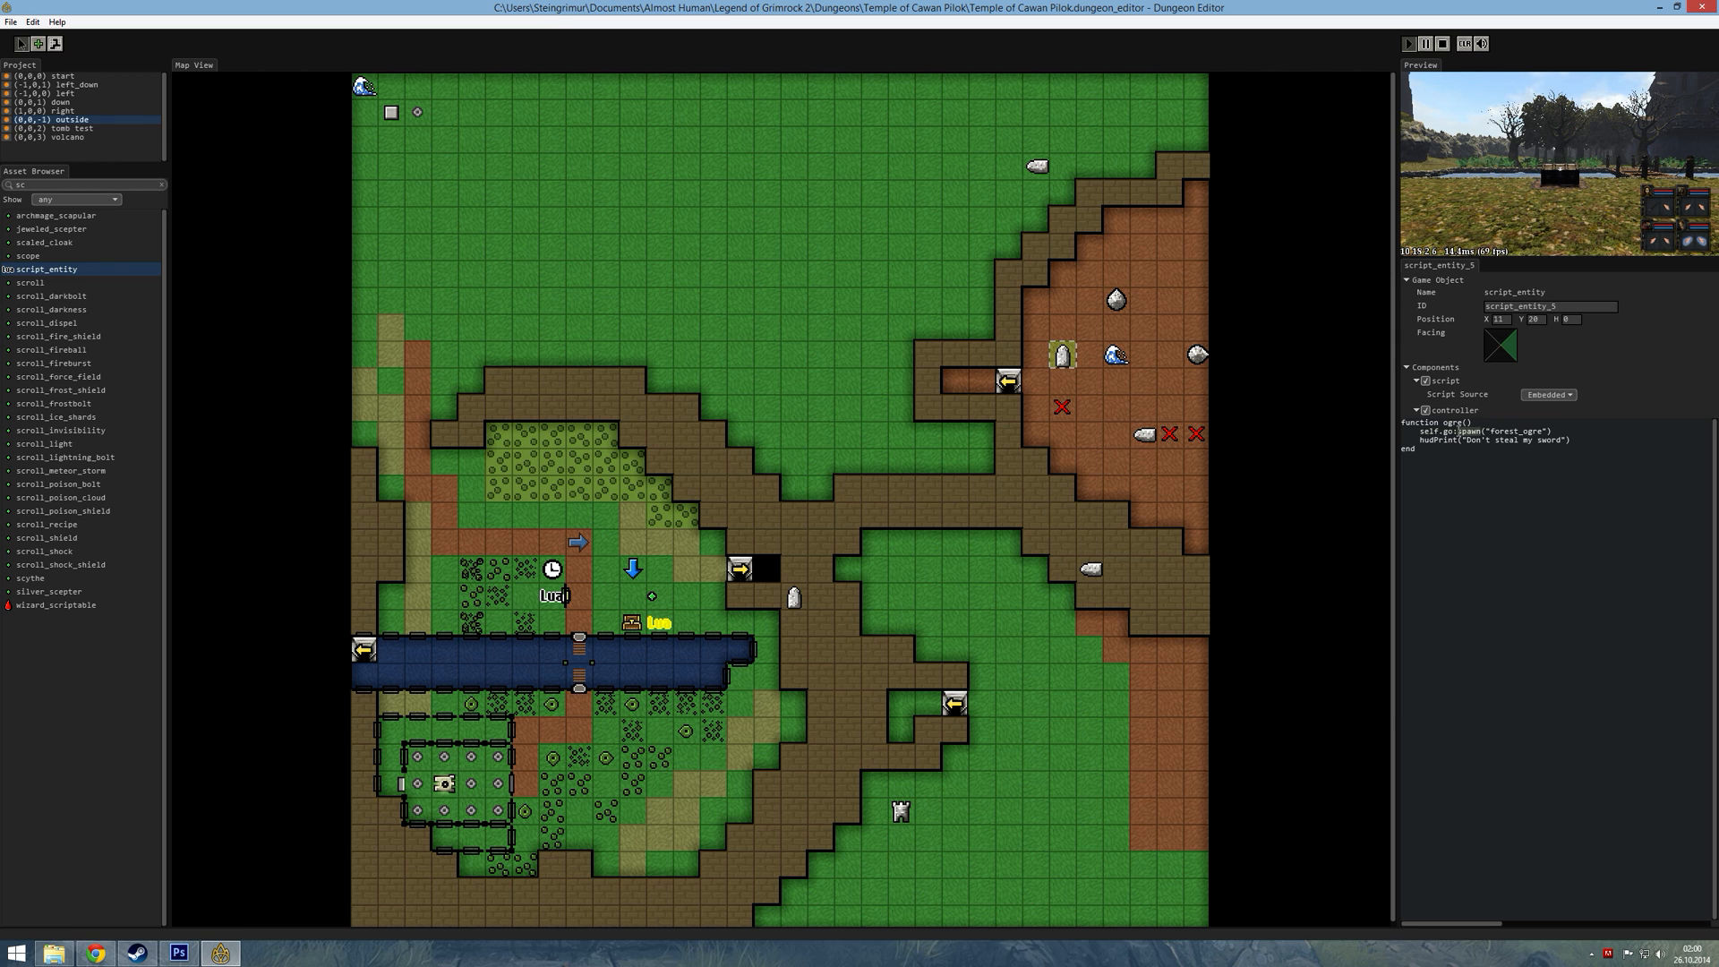
pyautogui.click(1555, 432)
pyautogui.click(1457, 482)
pyautogui.press('Return')
pyautogui.moveTo(1421, 432); pyautogui.dragTo(1439, 431)
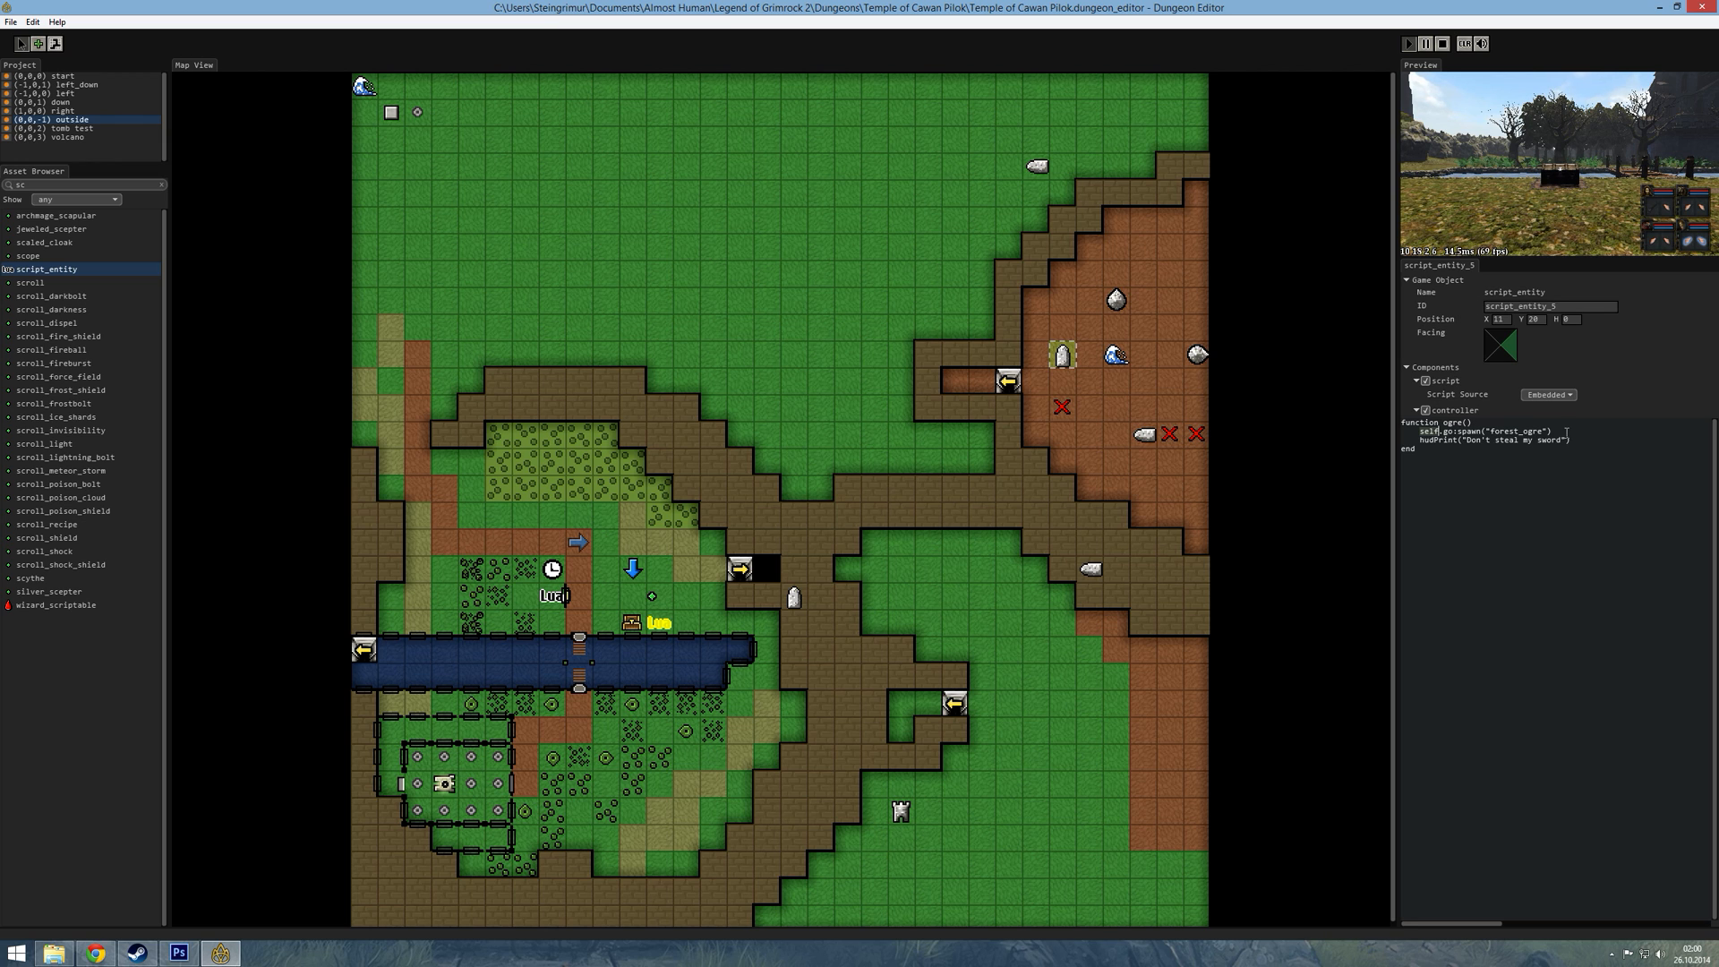
# - Move the script entity to X 7, Y 17, on the cell directly north of the timer
pyautogui.moveTo(659, 622)
pyautogui.mouseDown()
pyautogui.moveTo(686, 596)
pyautogui.moveTo(632, 542)
pyautogui.moveTo(632, 569)
pyautogui.moveTo(606, 542)
pyautogui.moveTo(659, 597)
pyautogui.moveTo(659, 623)
pyautogui.mouseUp()
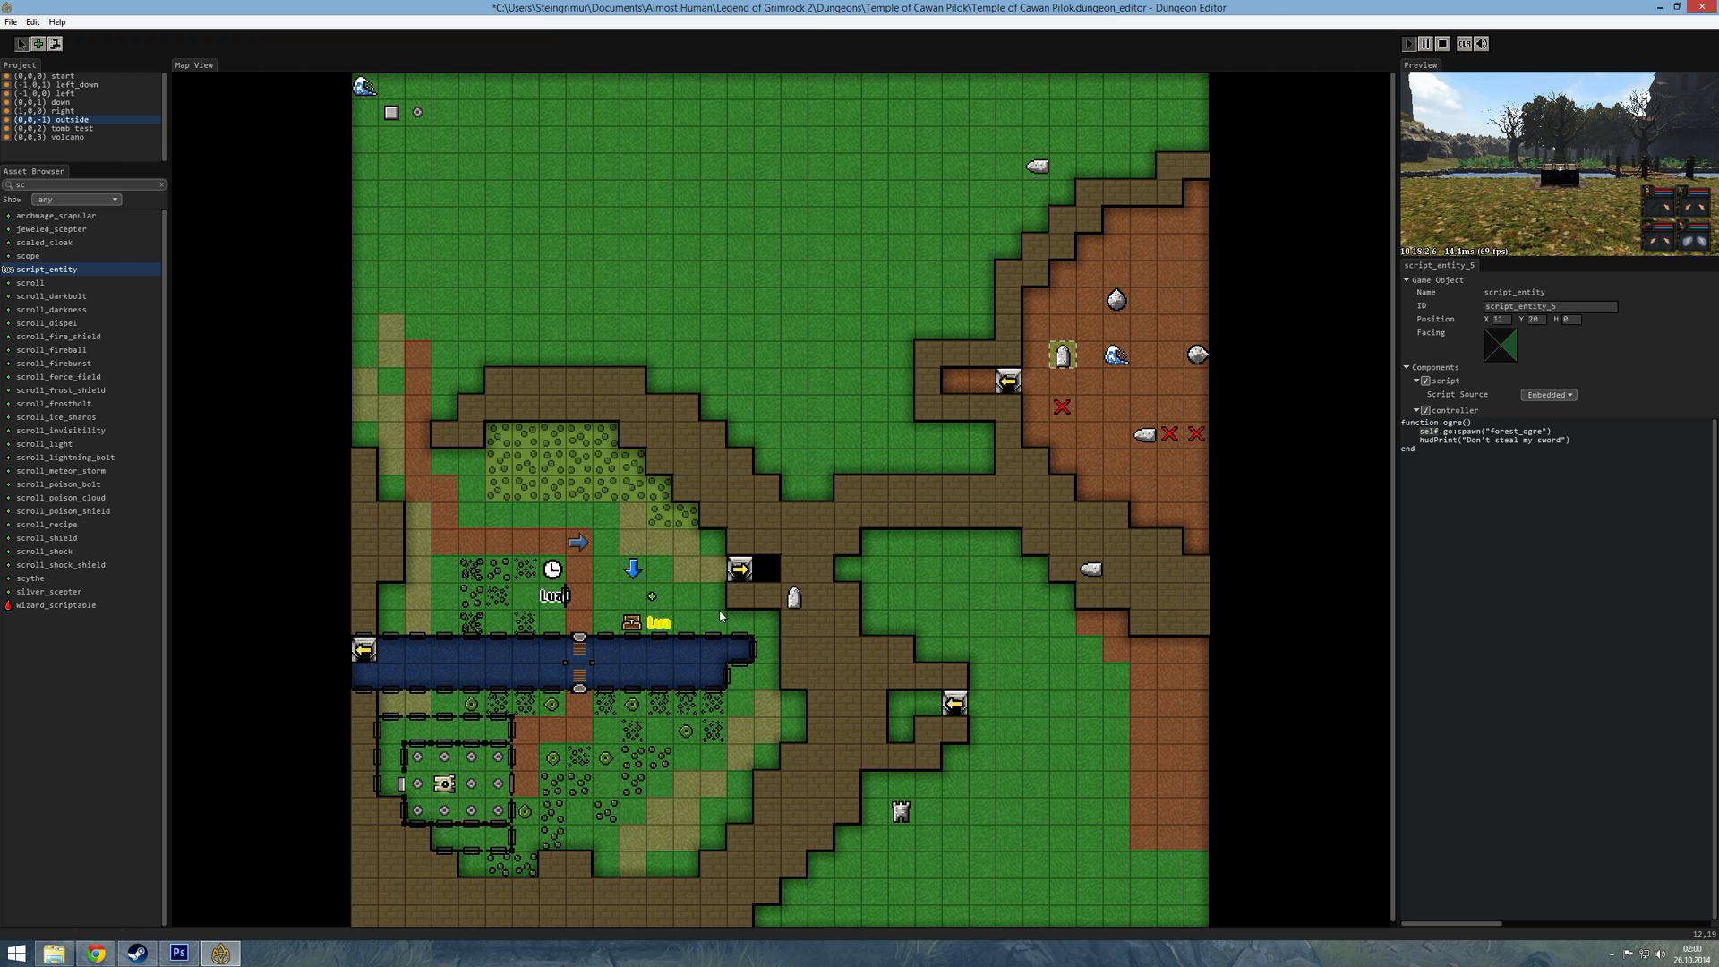
pyautogui.moveTo(659, 623); pyautogui.dragTo(551, 543)
pyautogui.click(1506, 360)
pyautogui.click(1506, 360)
pyautogui.click(1506, 360)
pyautogui.moveTo(1417, 430); pyautogui.dragTo(1573, 429)
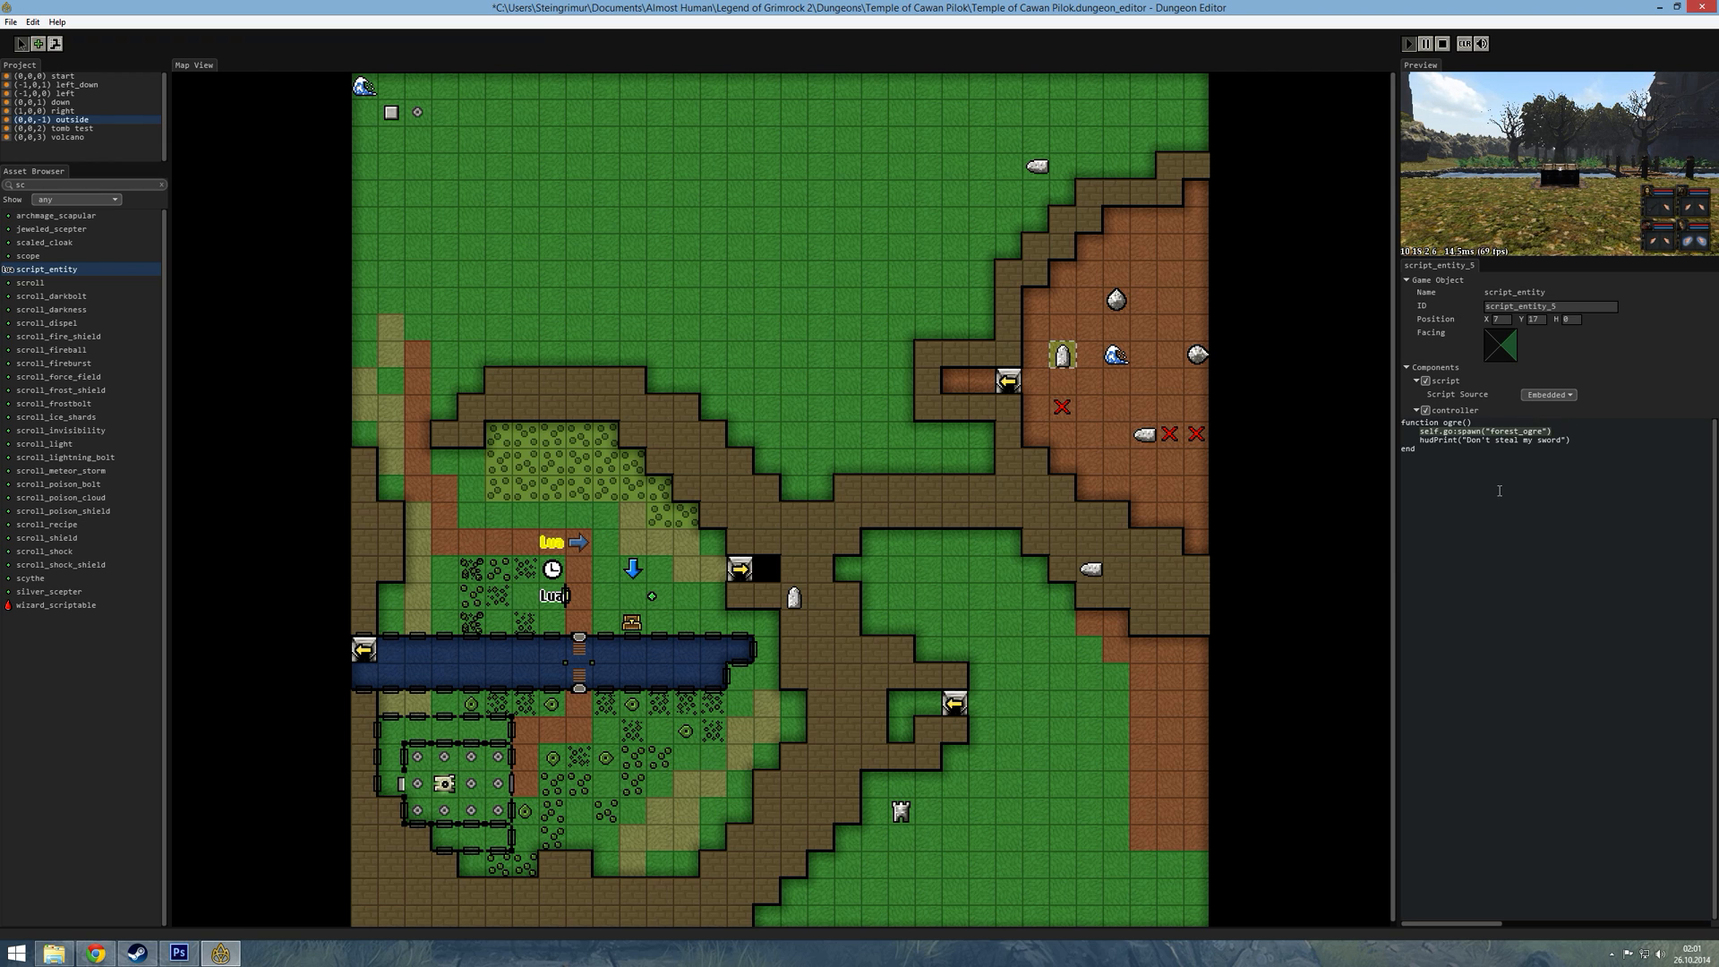
pyautogui.click(1489, 348)
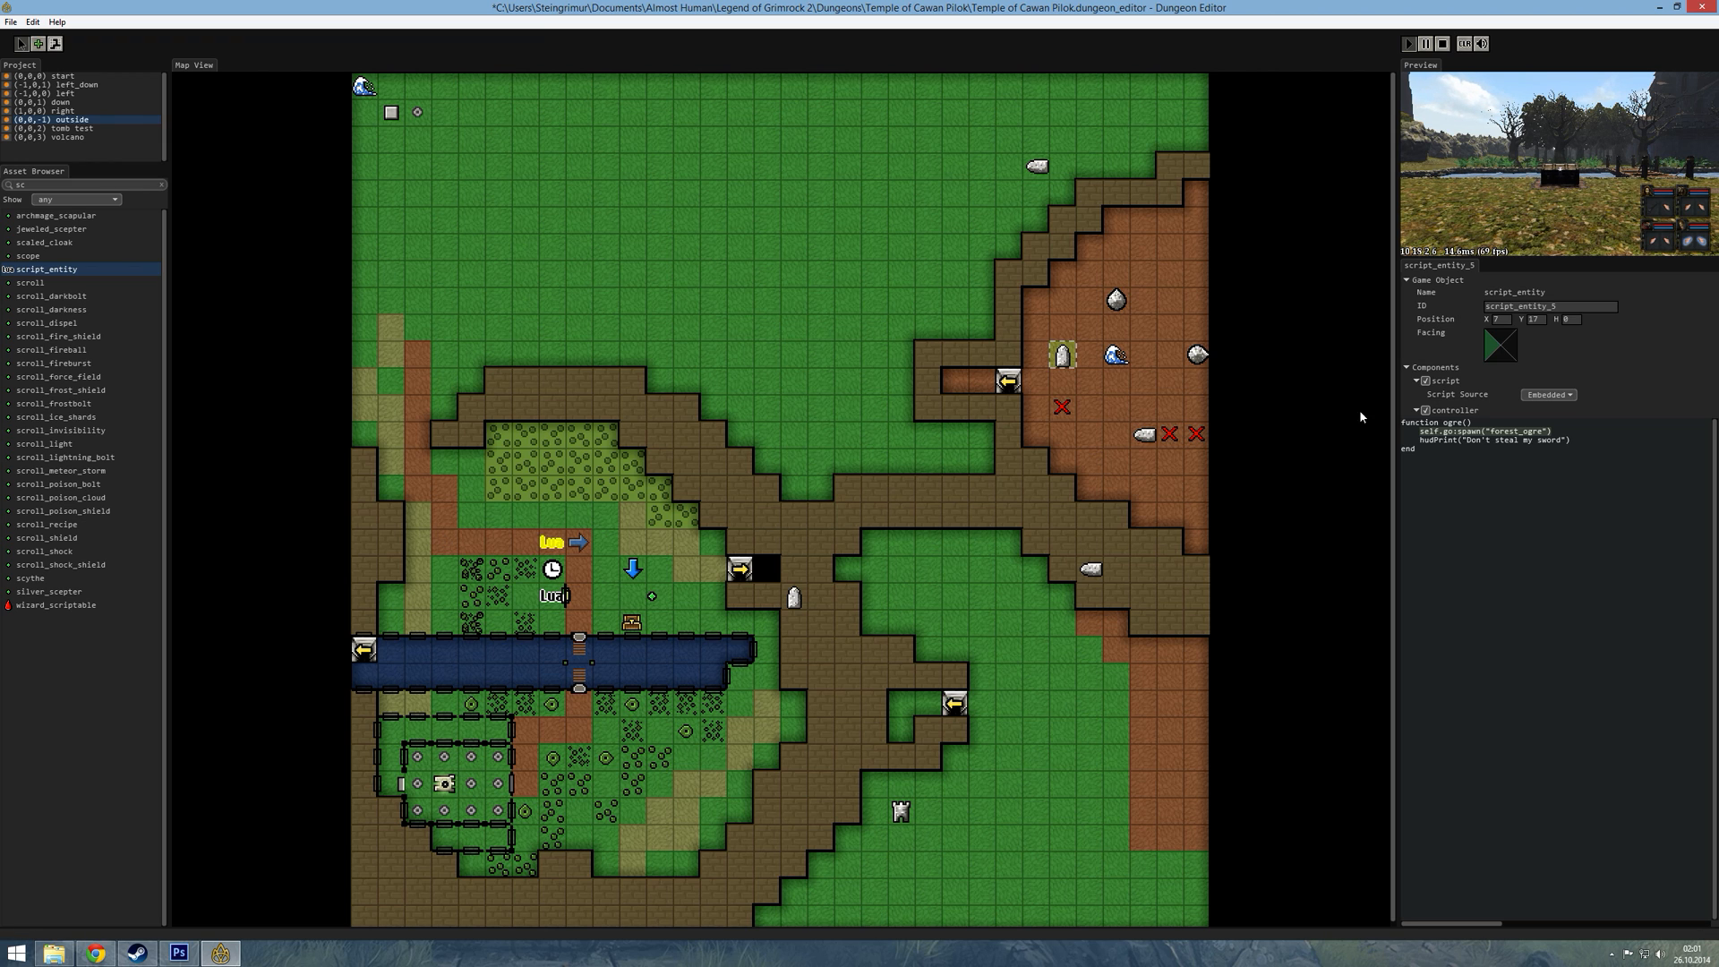
pyautogui.click(1508, 352)
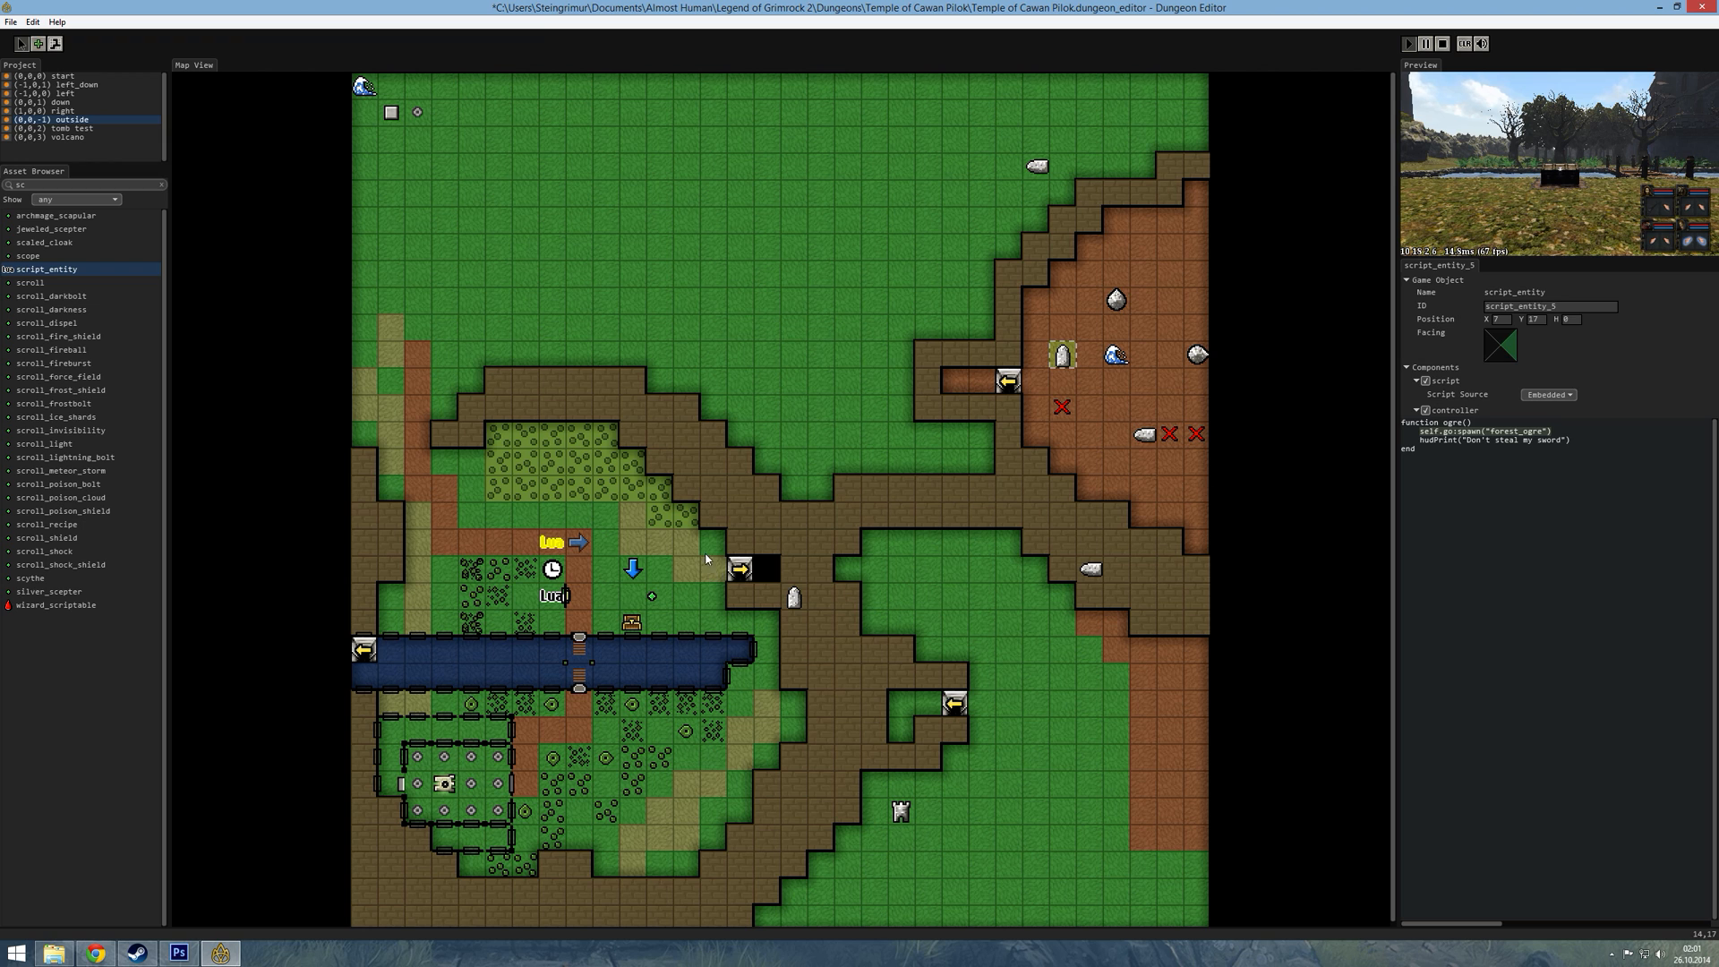
# - Add an onRemoveItem connector to the chest's surface, targeting script_entity_5 with the ogre action, and widen the properties area
pyautogui.click(631, 622)
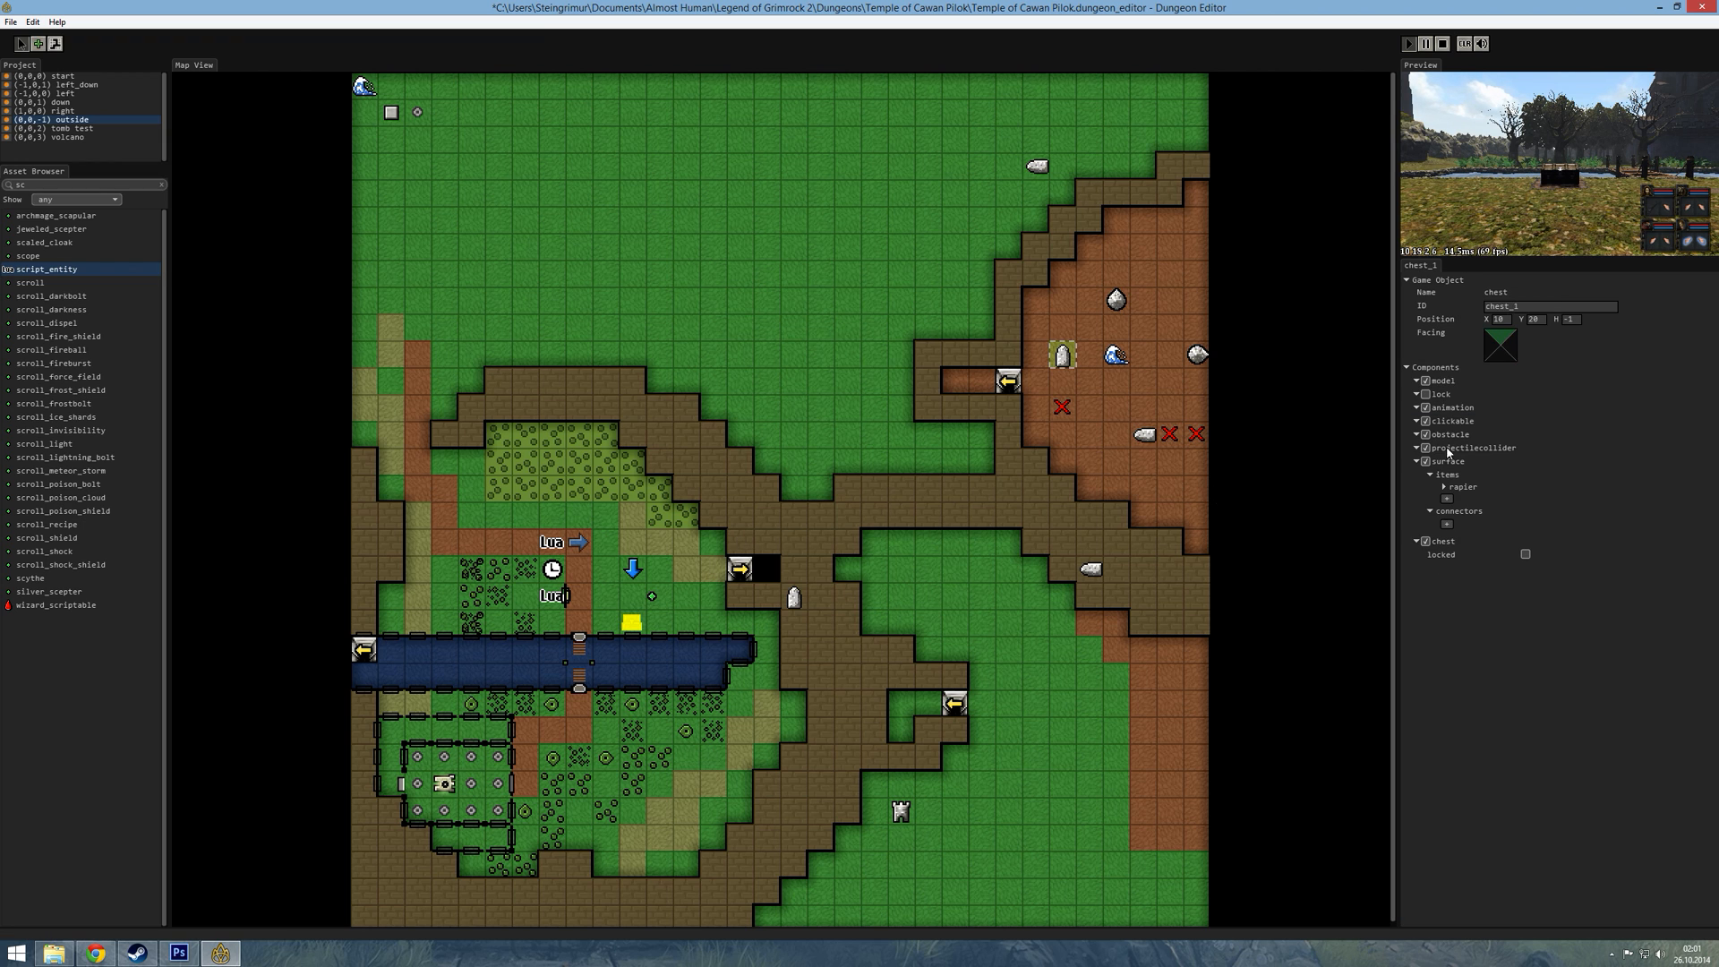
pyautogui.click(1450, 528)
pyautogui.click(1459, 525)
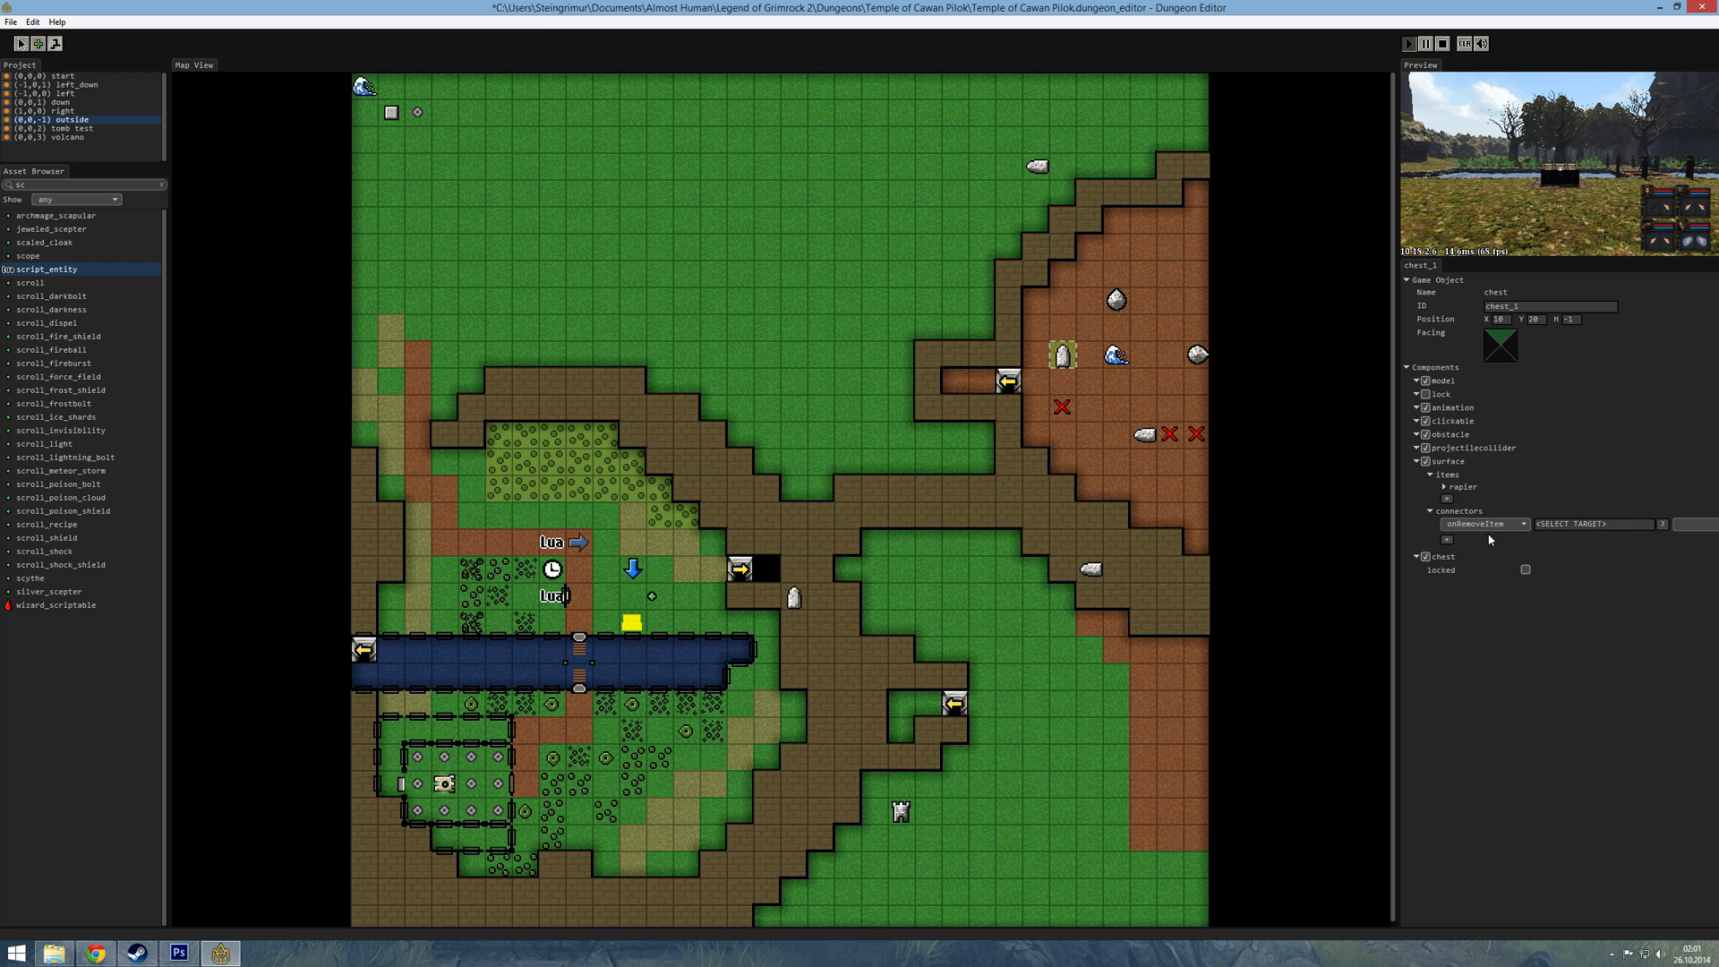
pyautogui.click(1662, 525)
pyautogui.click(553, 542)
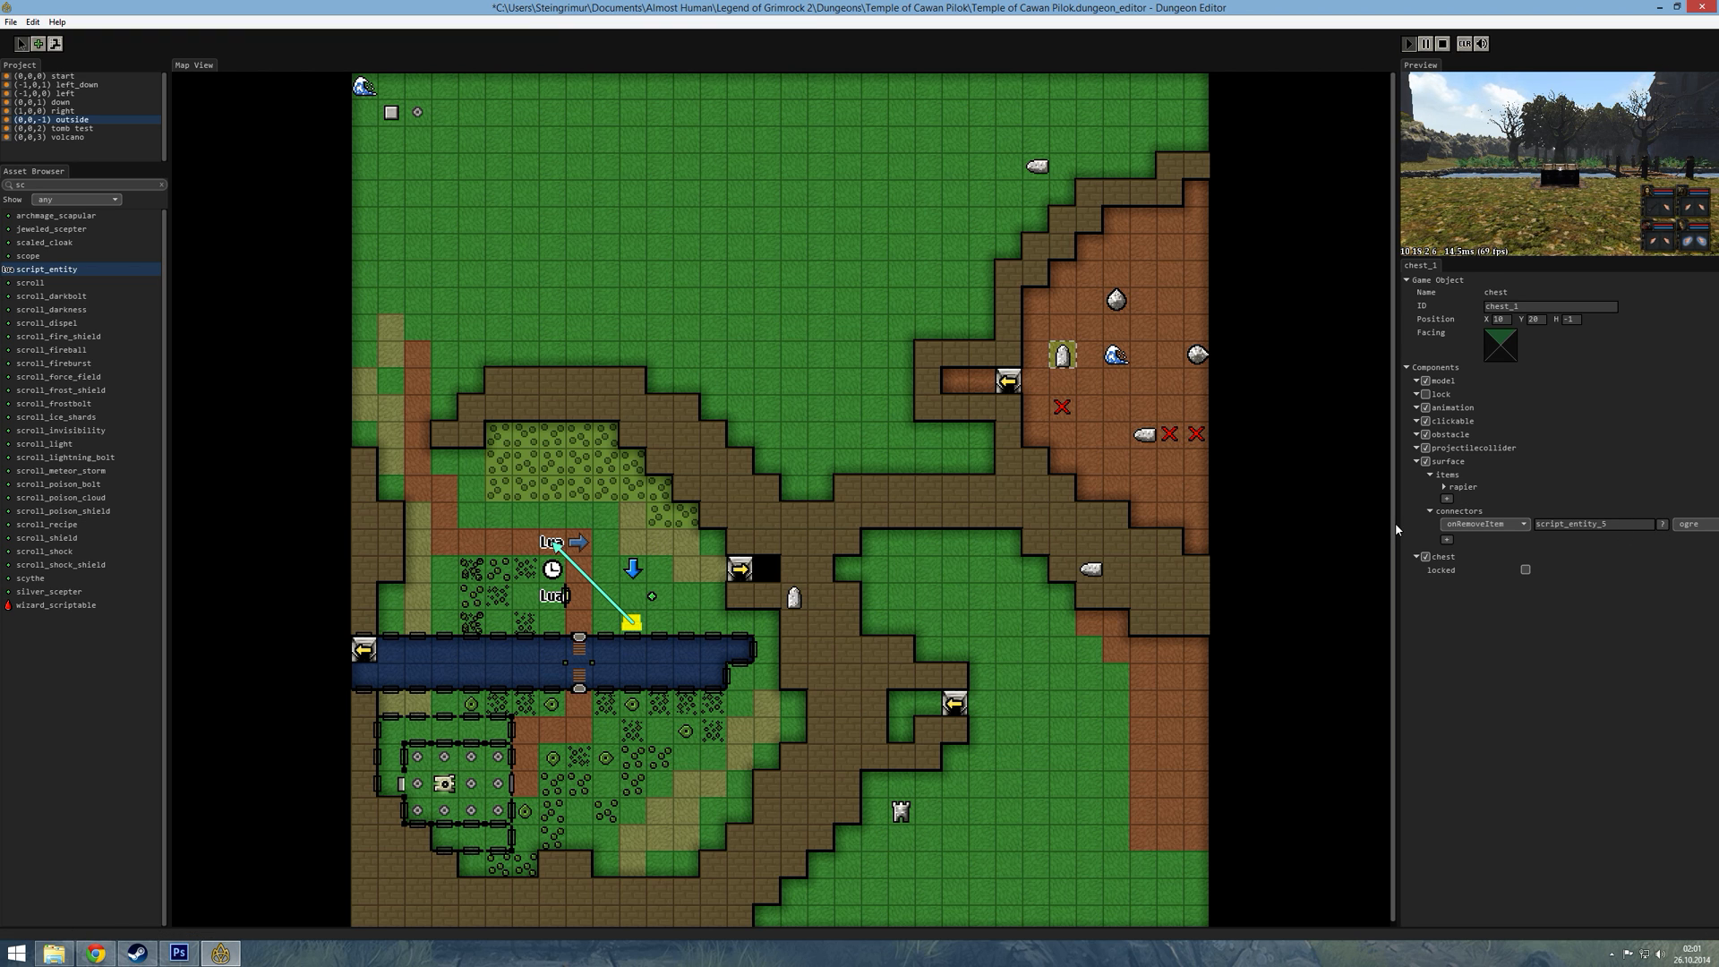
pyautogui.moveTo(1395, 523); pyautogui.dragTo(1149, 523)
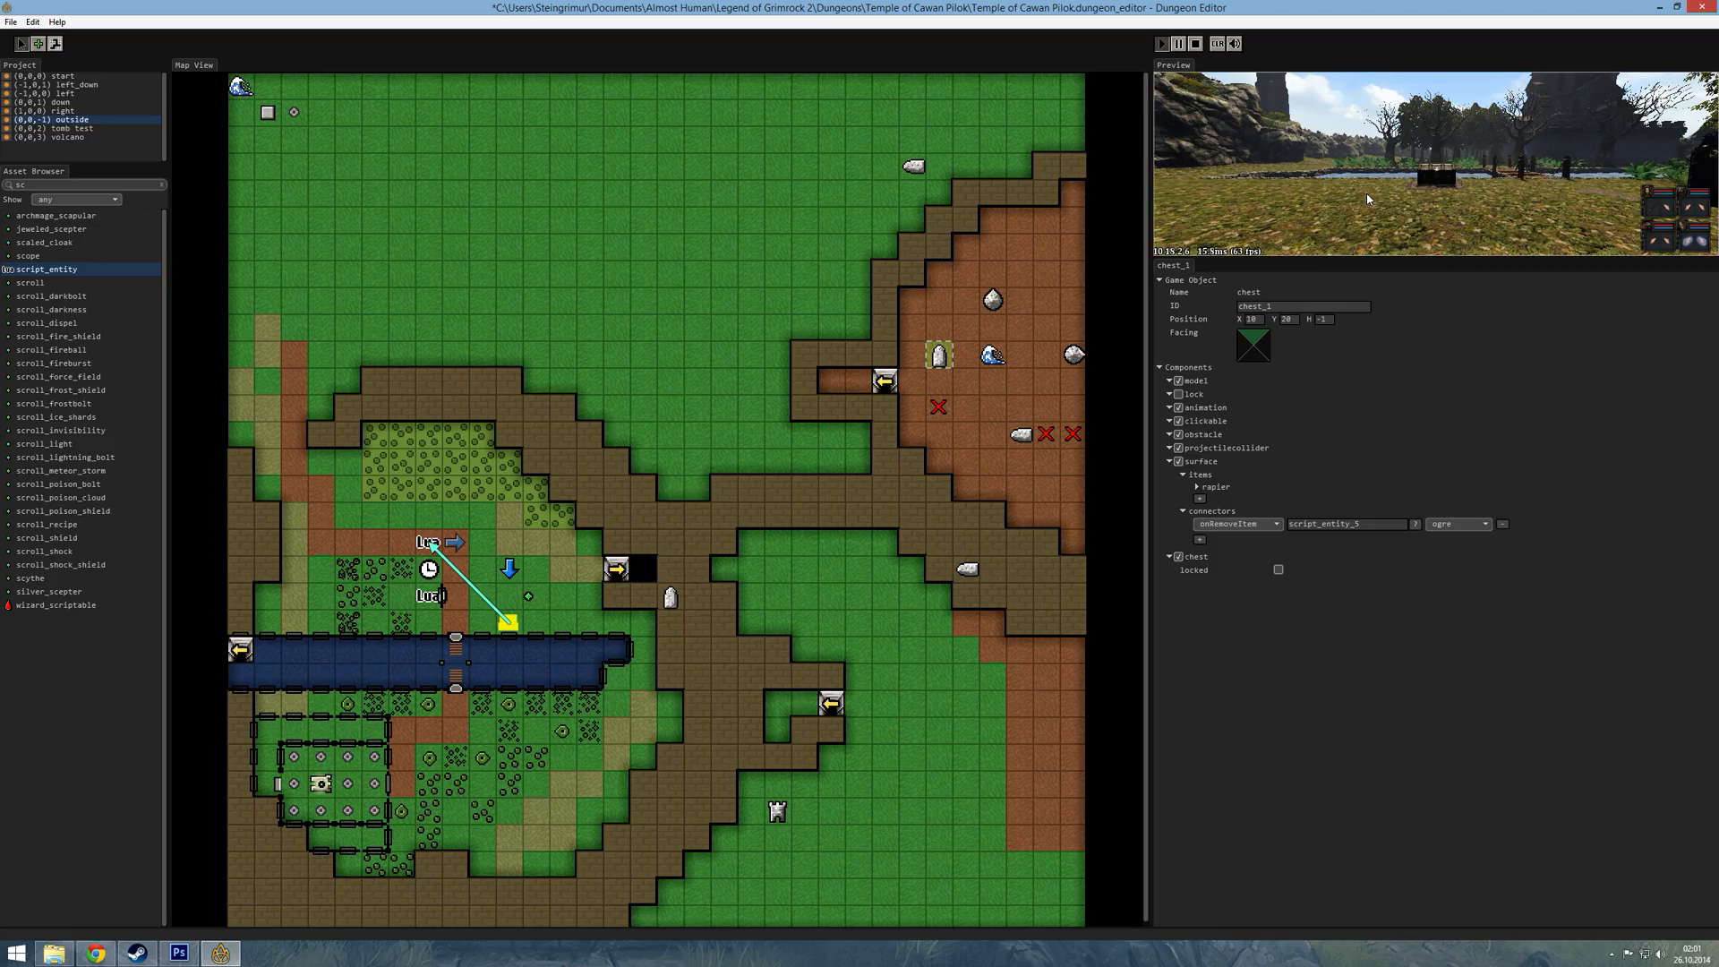
# - Dig up and open the chest in the enlarged preview, take the rapier and look around for the ogre
pyautogui.press('space')
pyautogui.press('w')
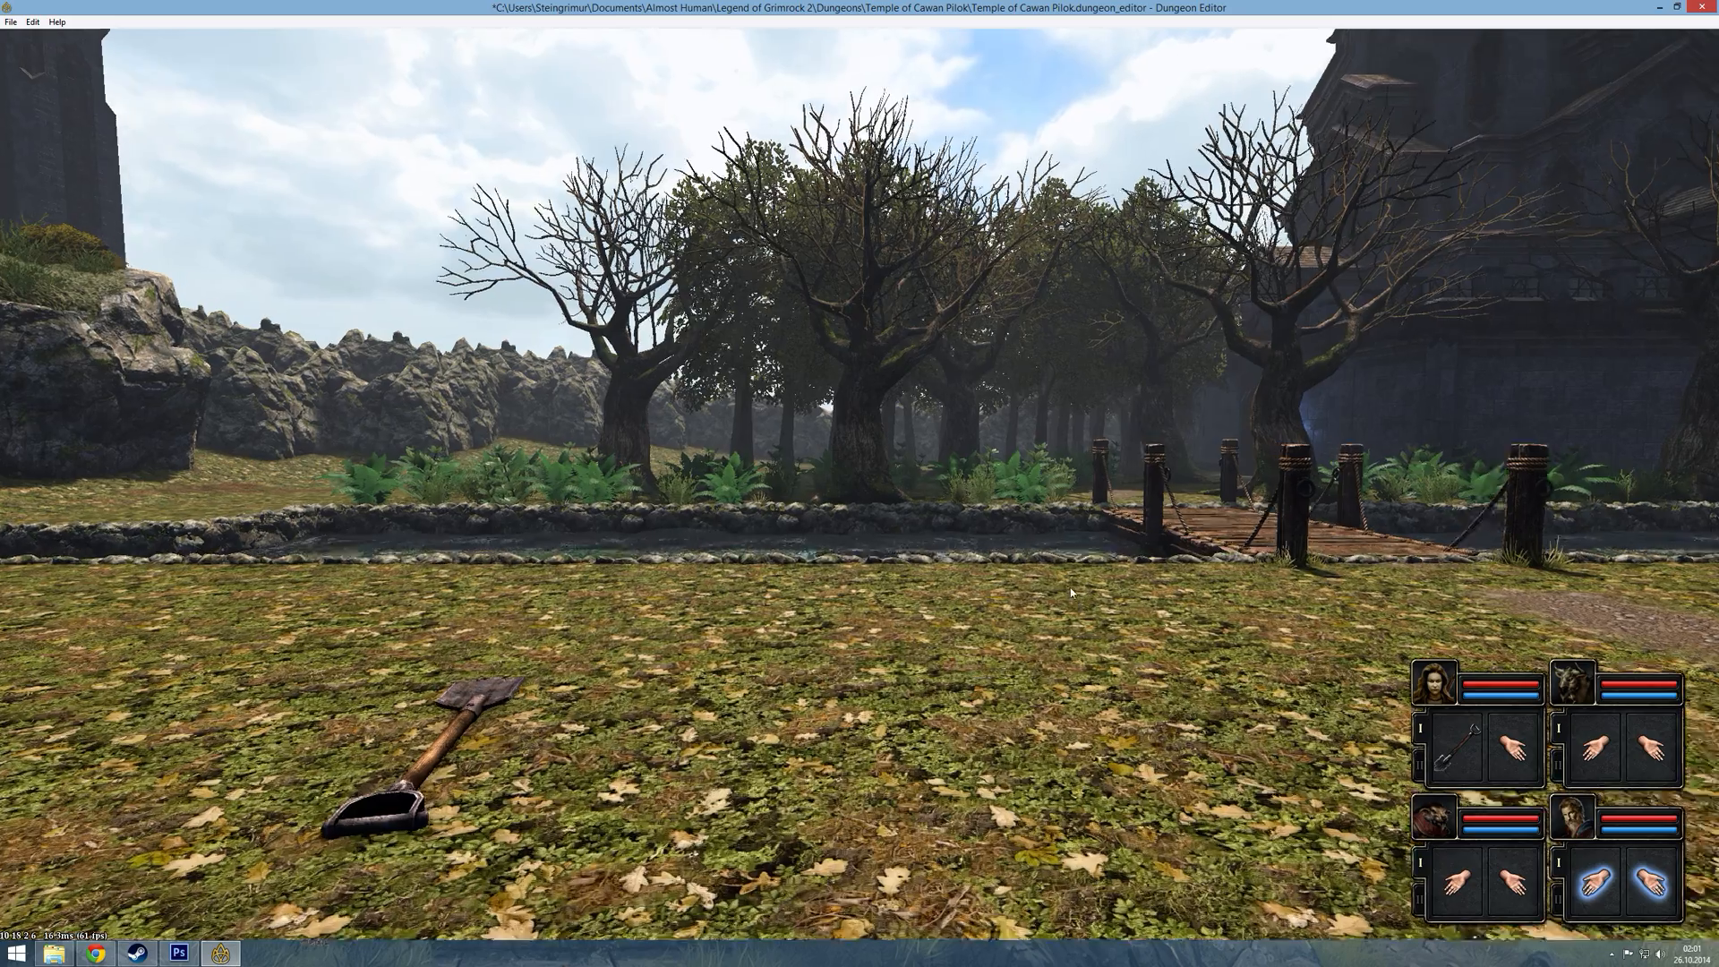
pyautogui.rightClick(1457, 748)
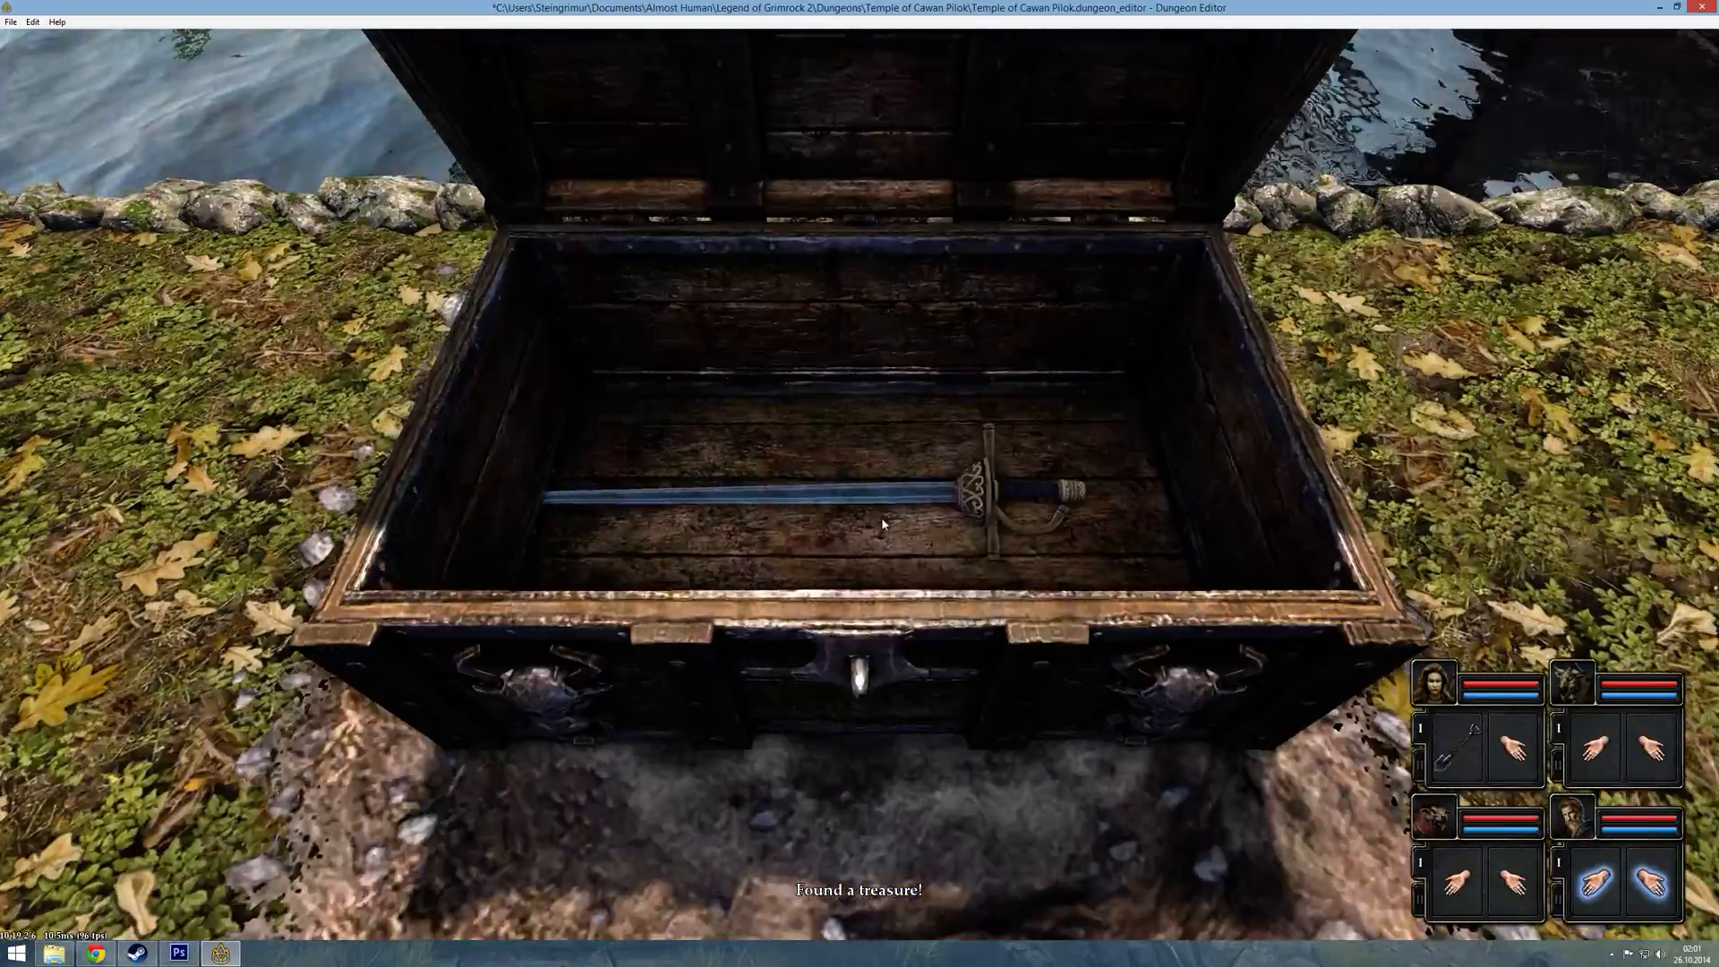
pyautogui.click(881, 518)
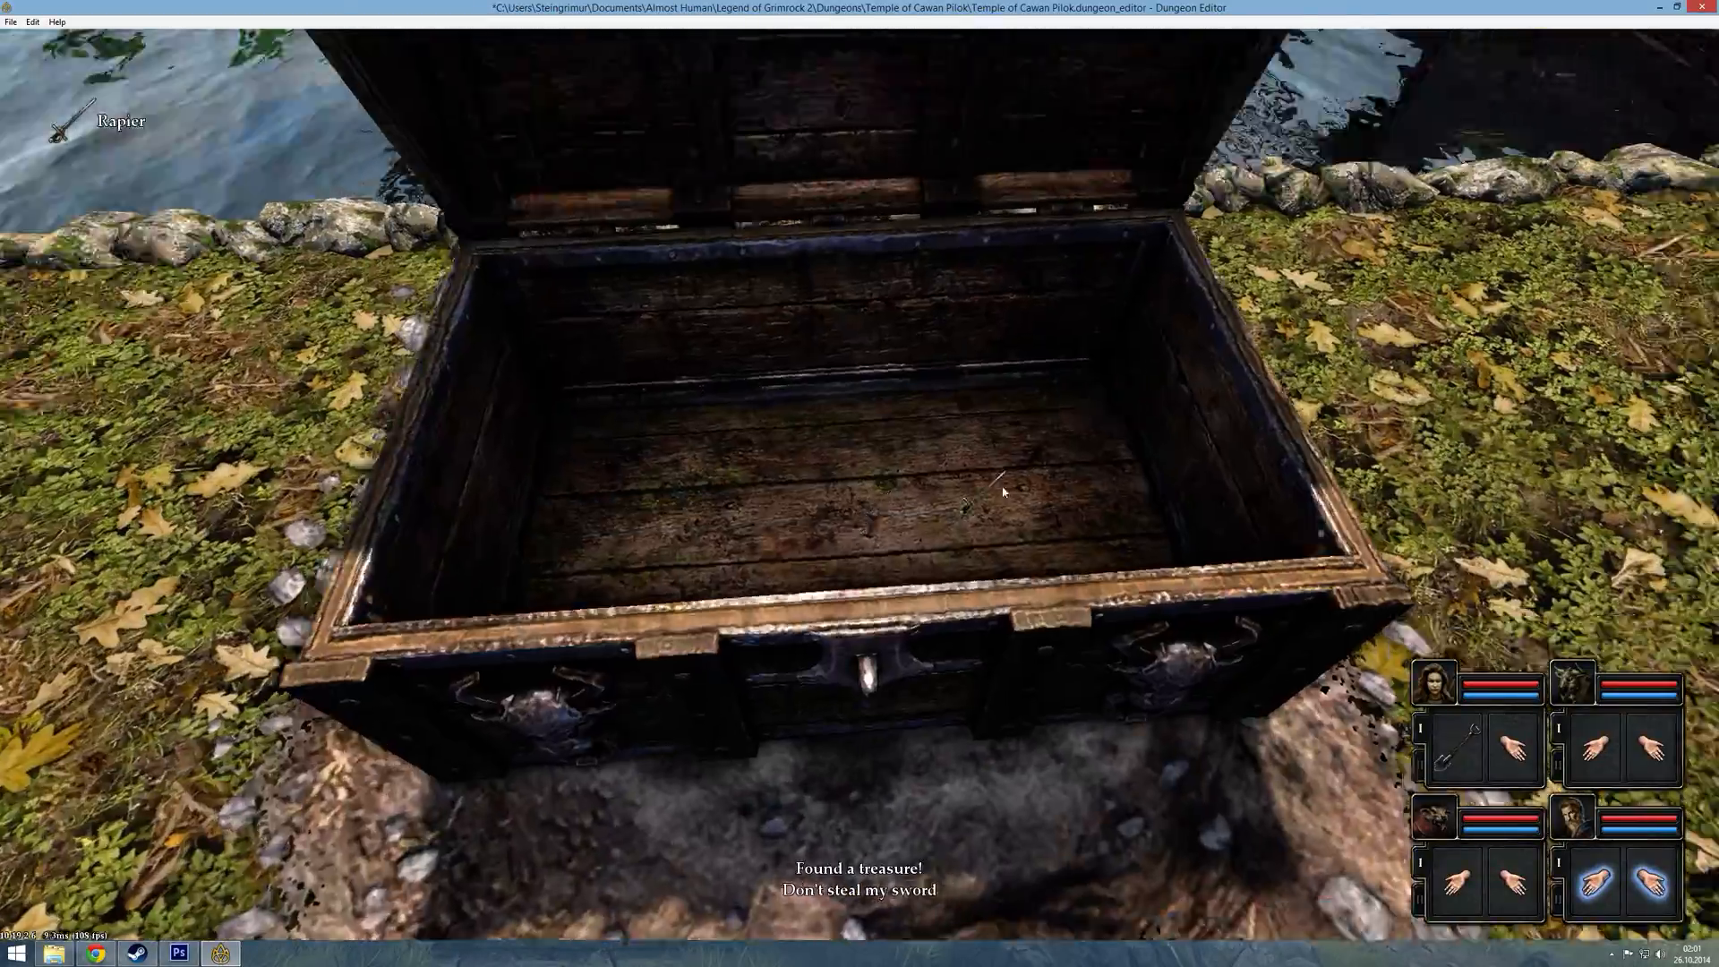
pyautogui.press('e')
pyautogui.press('s')
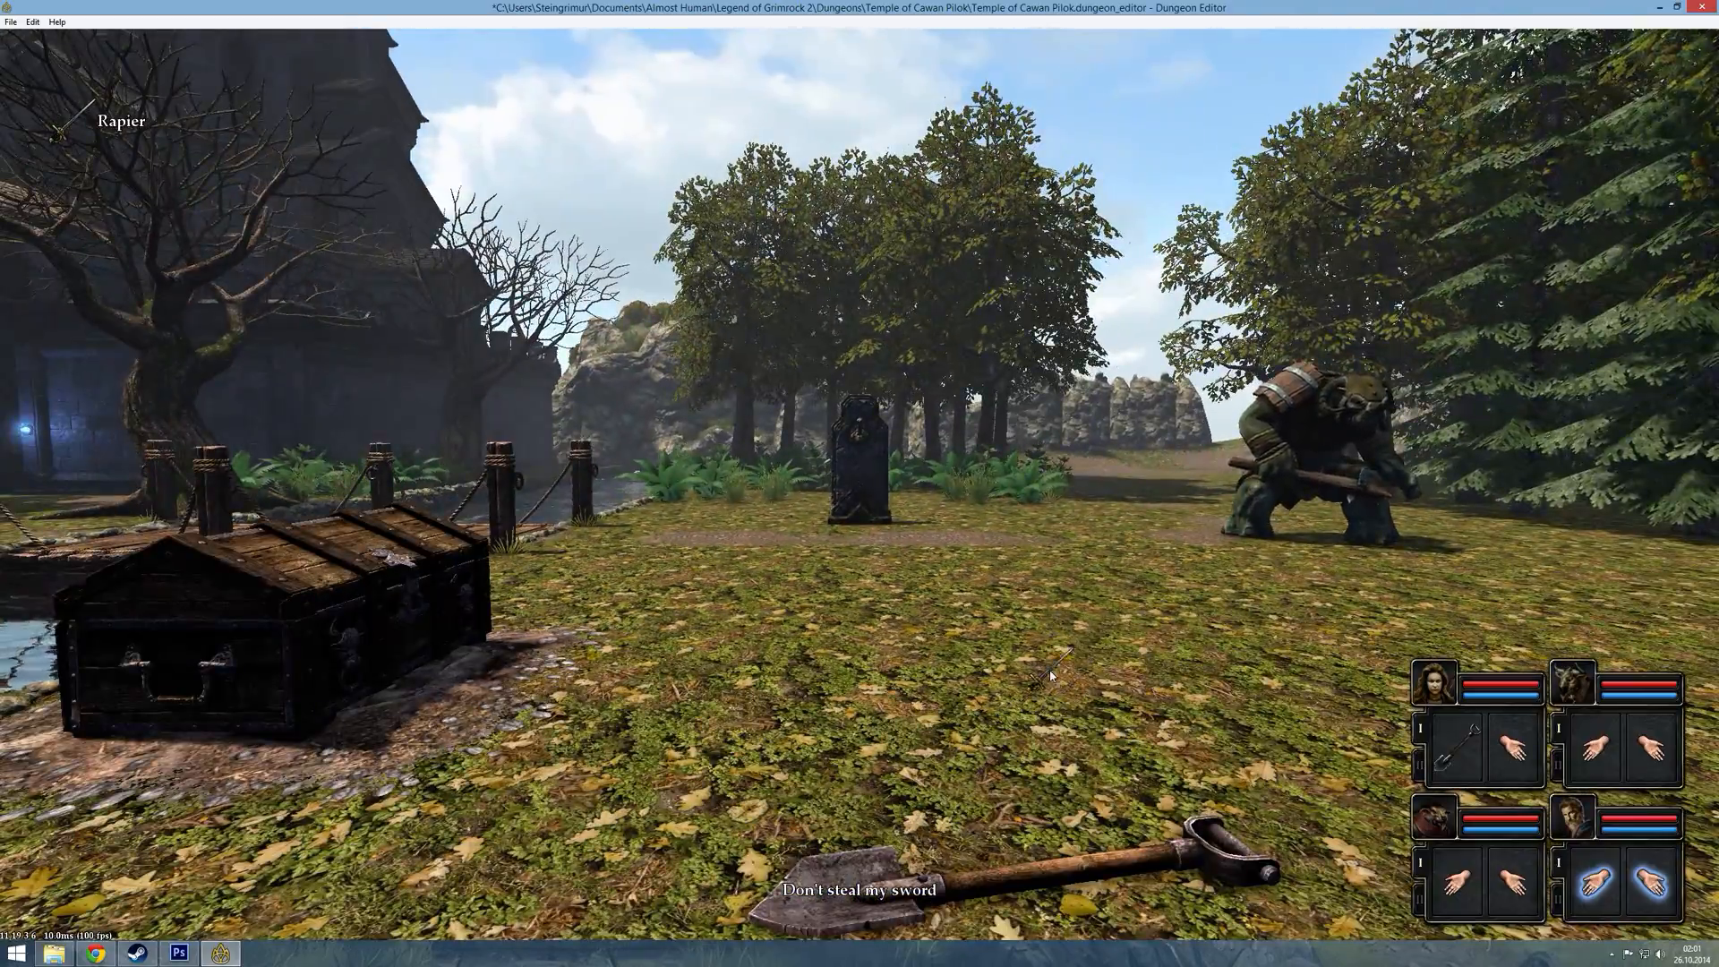
# - Equip the rapier on the first champion, walk around the clearing and open the chest again
pyautogui.click(1515, 750)
pyautogui.press('e')
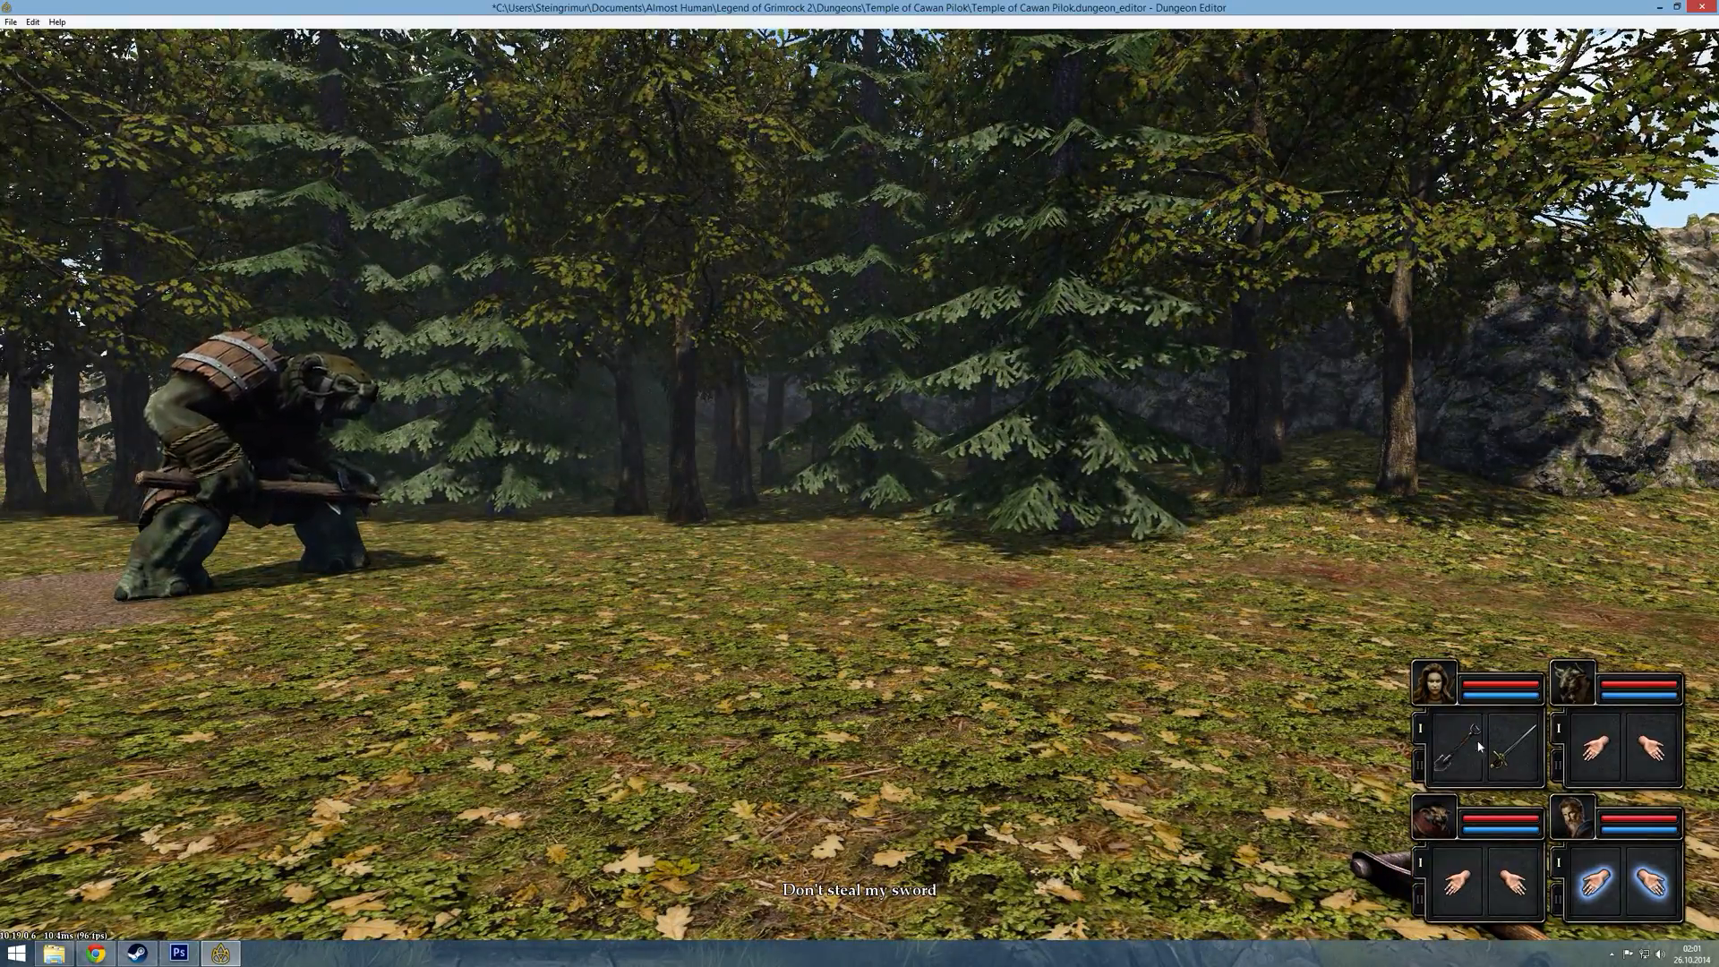
pyautogui.press('w')
pyautogui.press('e')
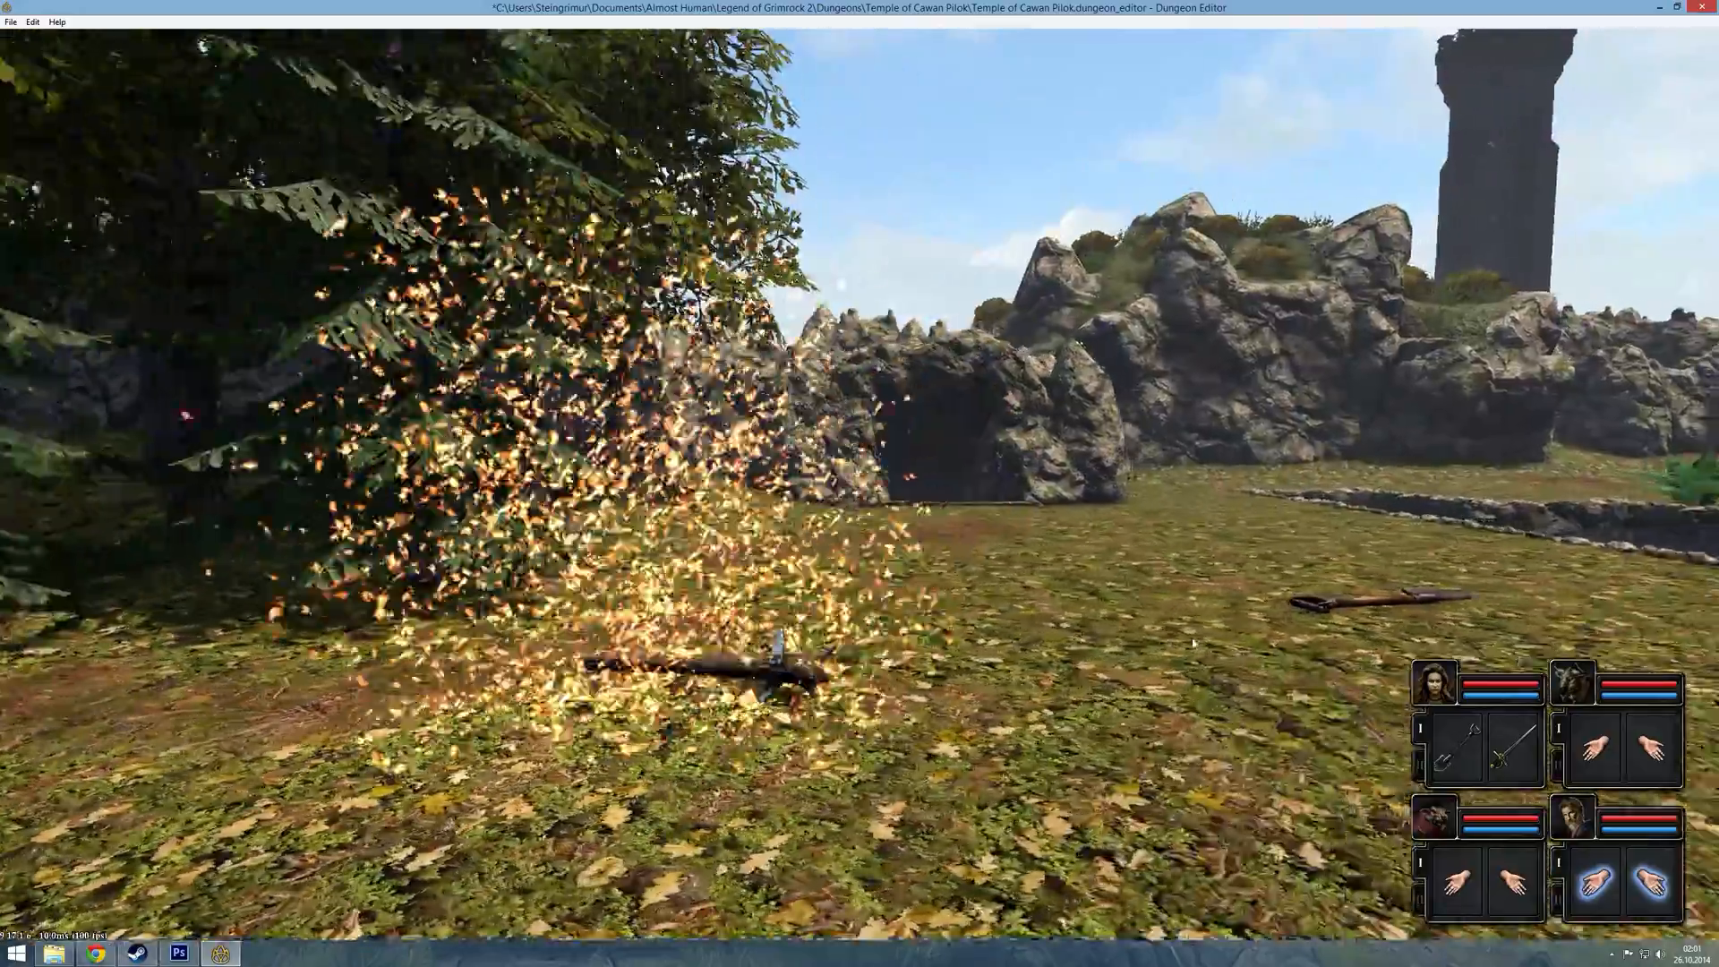
pyautogui.press('w')
pyautogui.press('e')
pyautogui.press('w')
pyautogui.click(1011, 653)
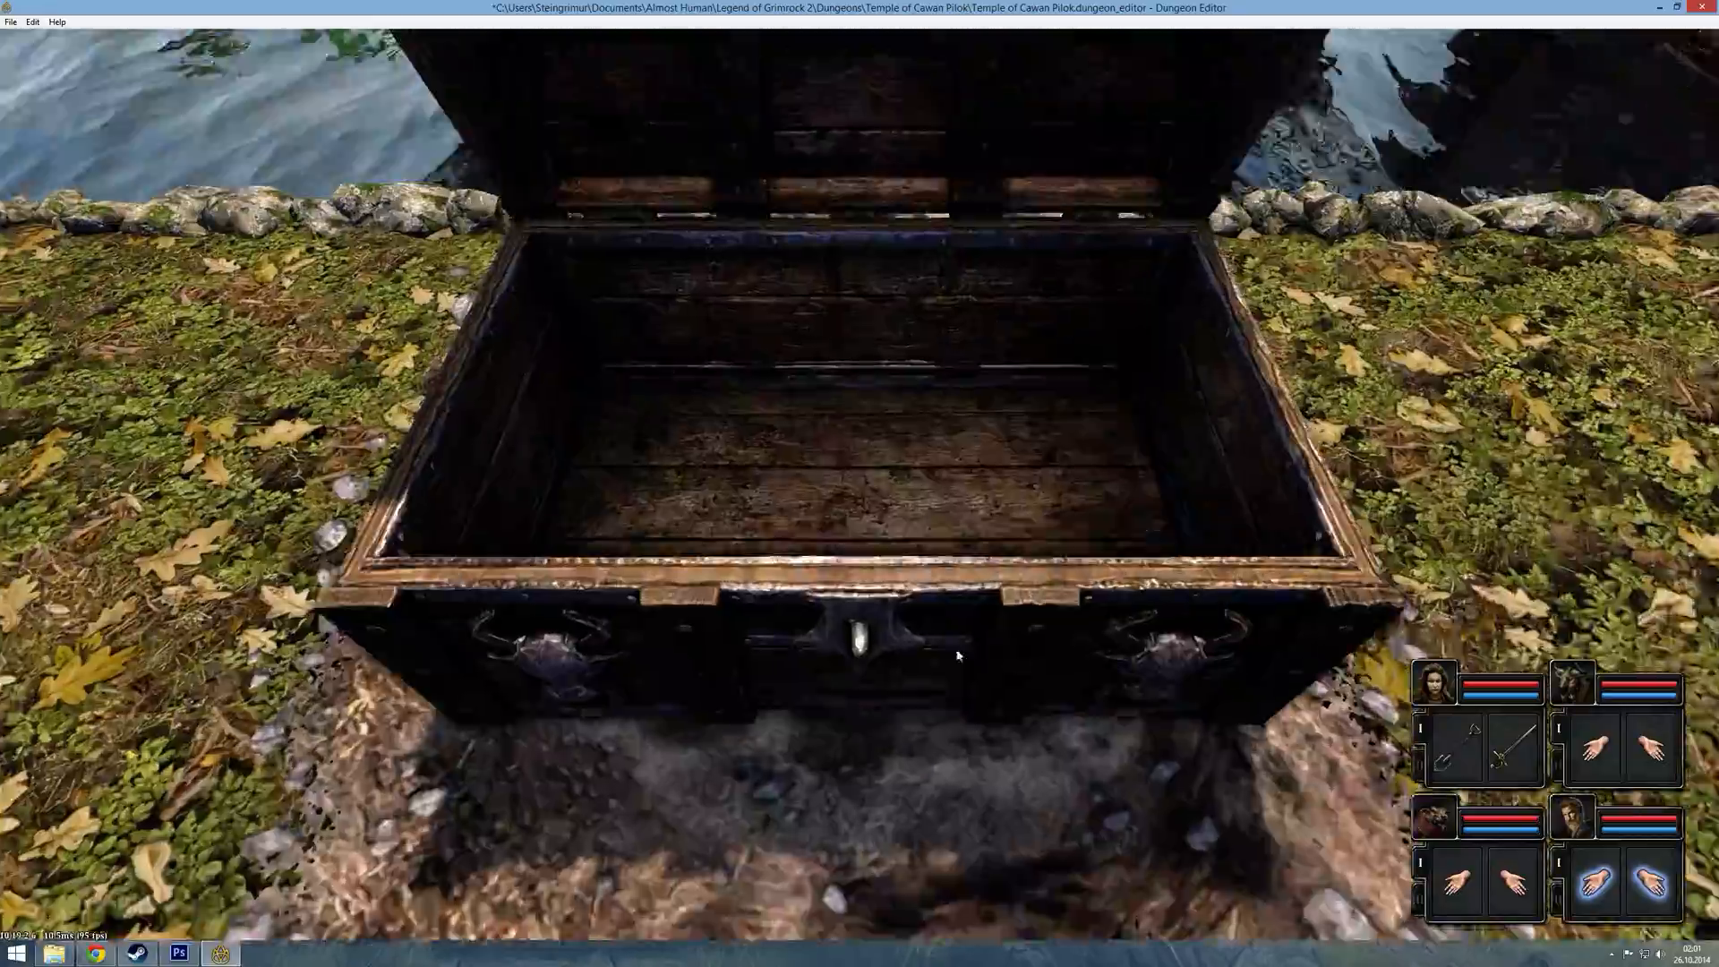
# - Step away from the chest and reopen it, put the rapier back inside and take it out again repeatedly
pyautogui.press('s')
pyautogui.press('s')
pyautogui.press('w')
pyautogui.press('w')
pyautogui.click(838, 546)
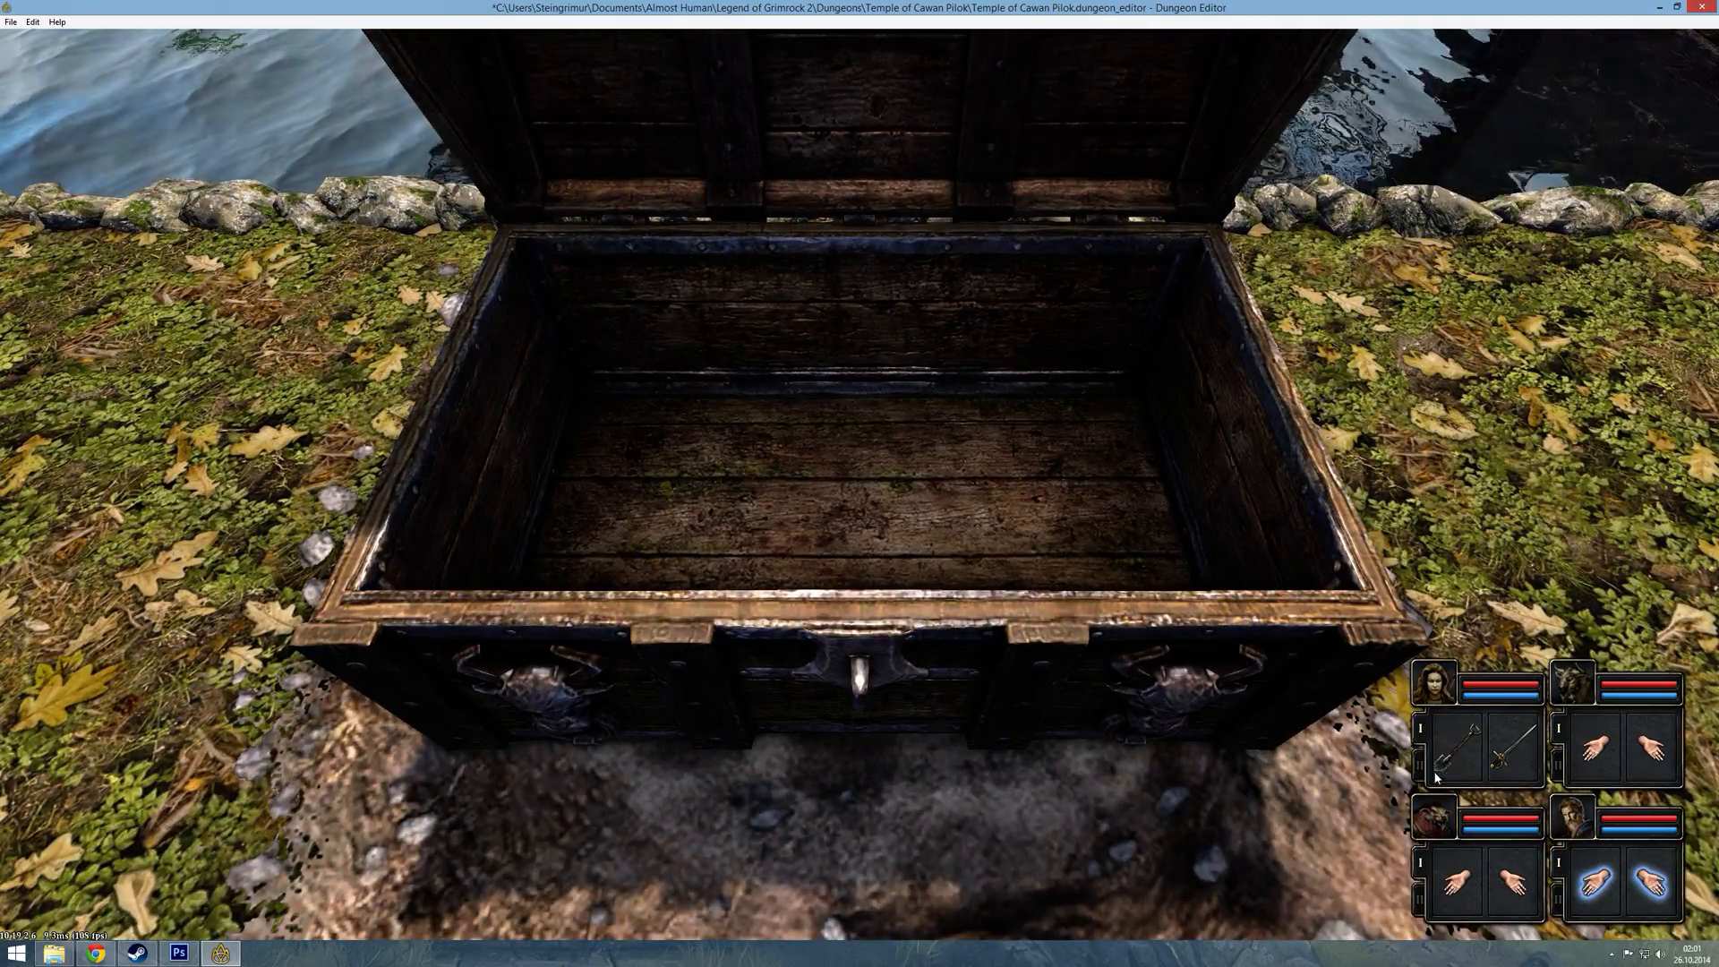
pyautogui.click(1511, 747)
pyautogui.click(874, 480)
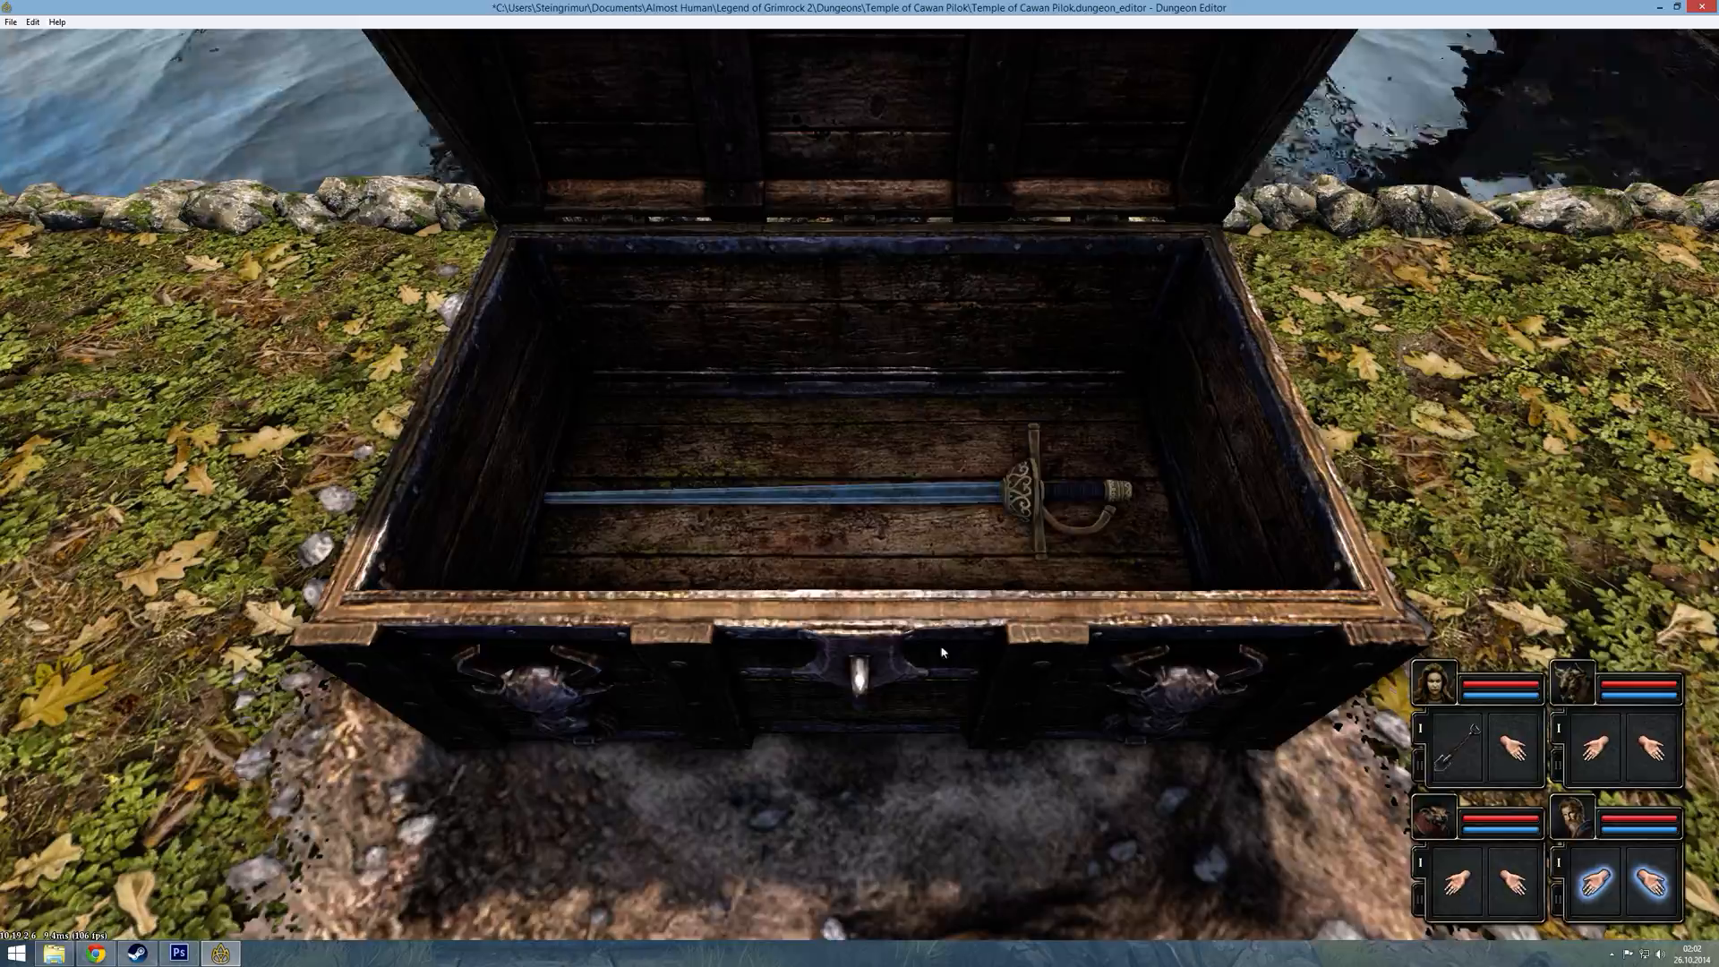
pyautogui.click(924, 487)
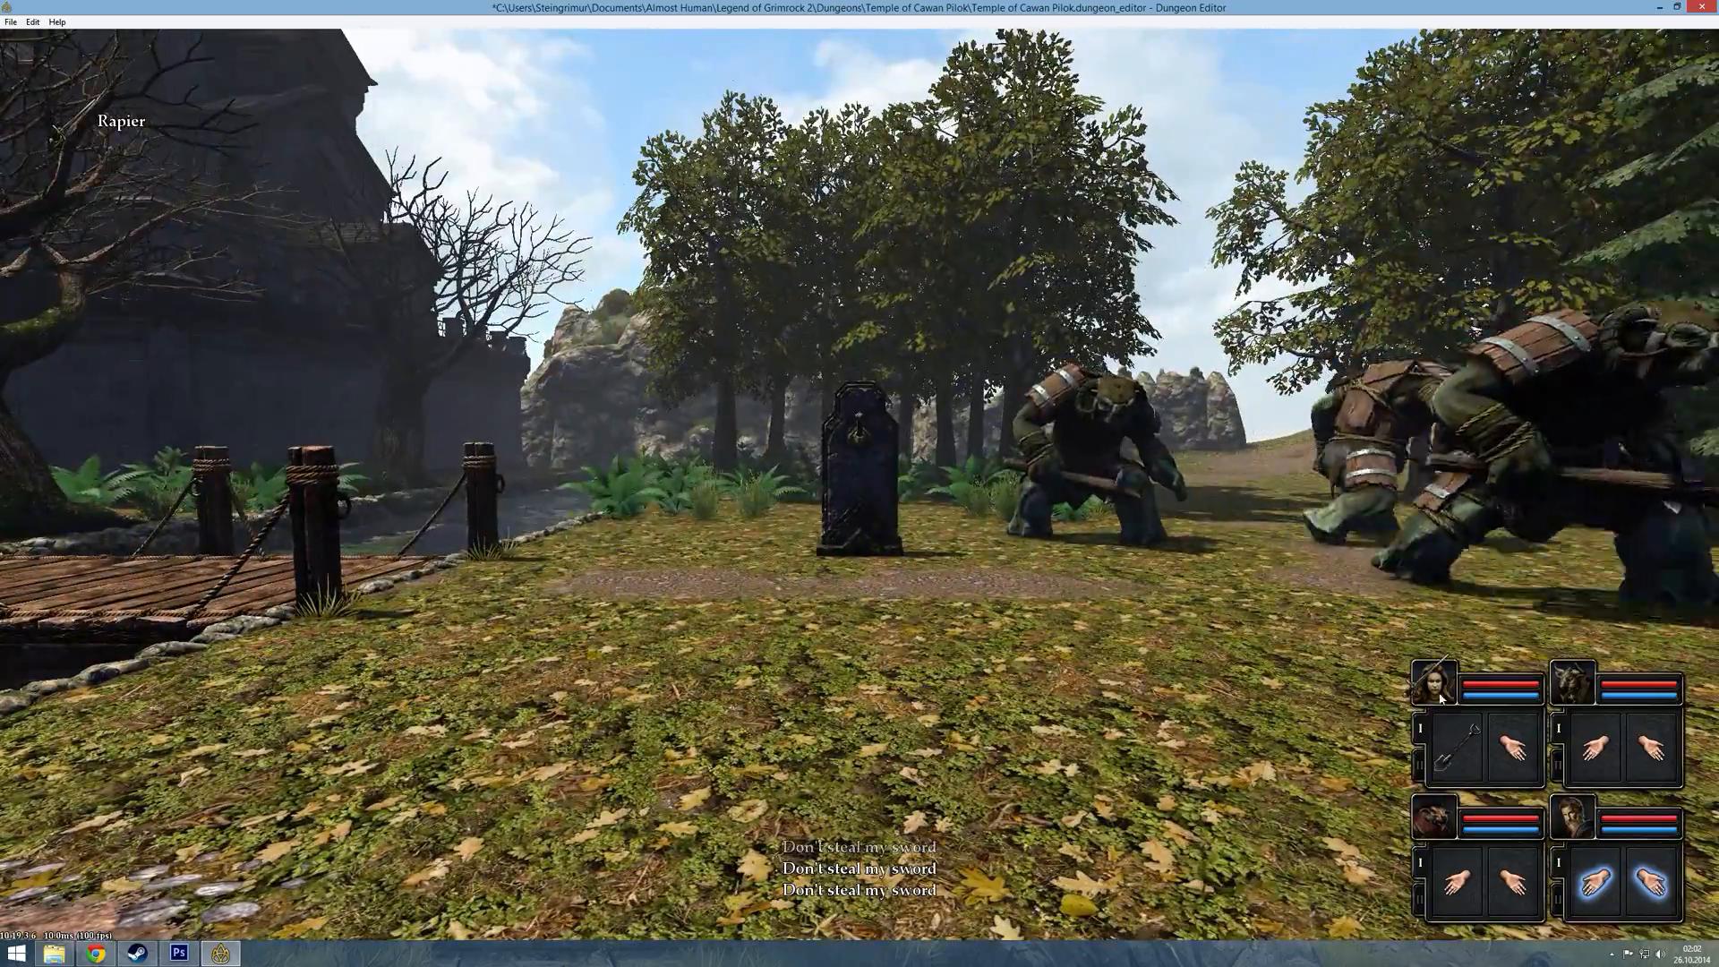
# - Re-equip the rapier, walk around the area to observe the spawned ogres, and leave the enlarged preview
pyautogui.click(1513, 748)
pyautogui.press('e')
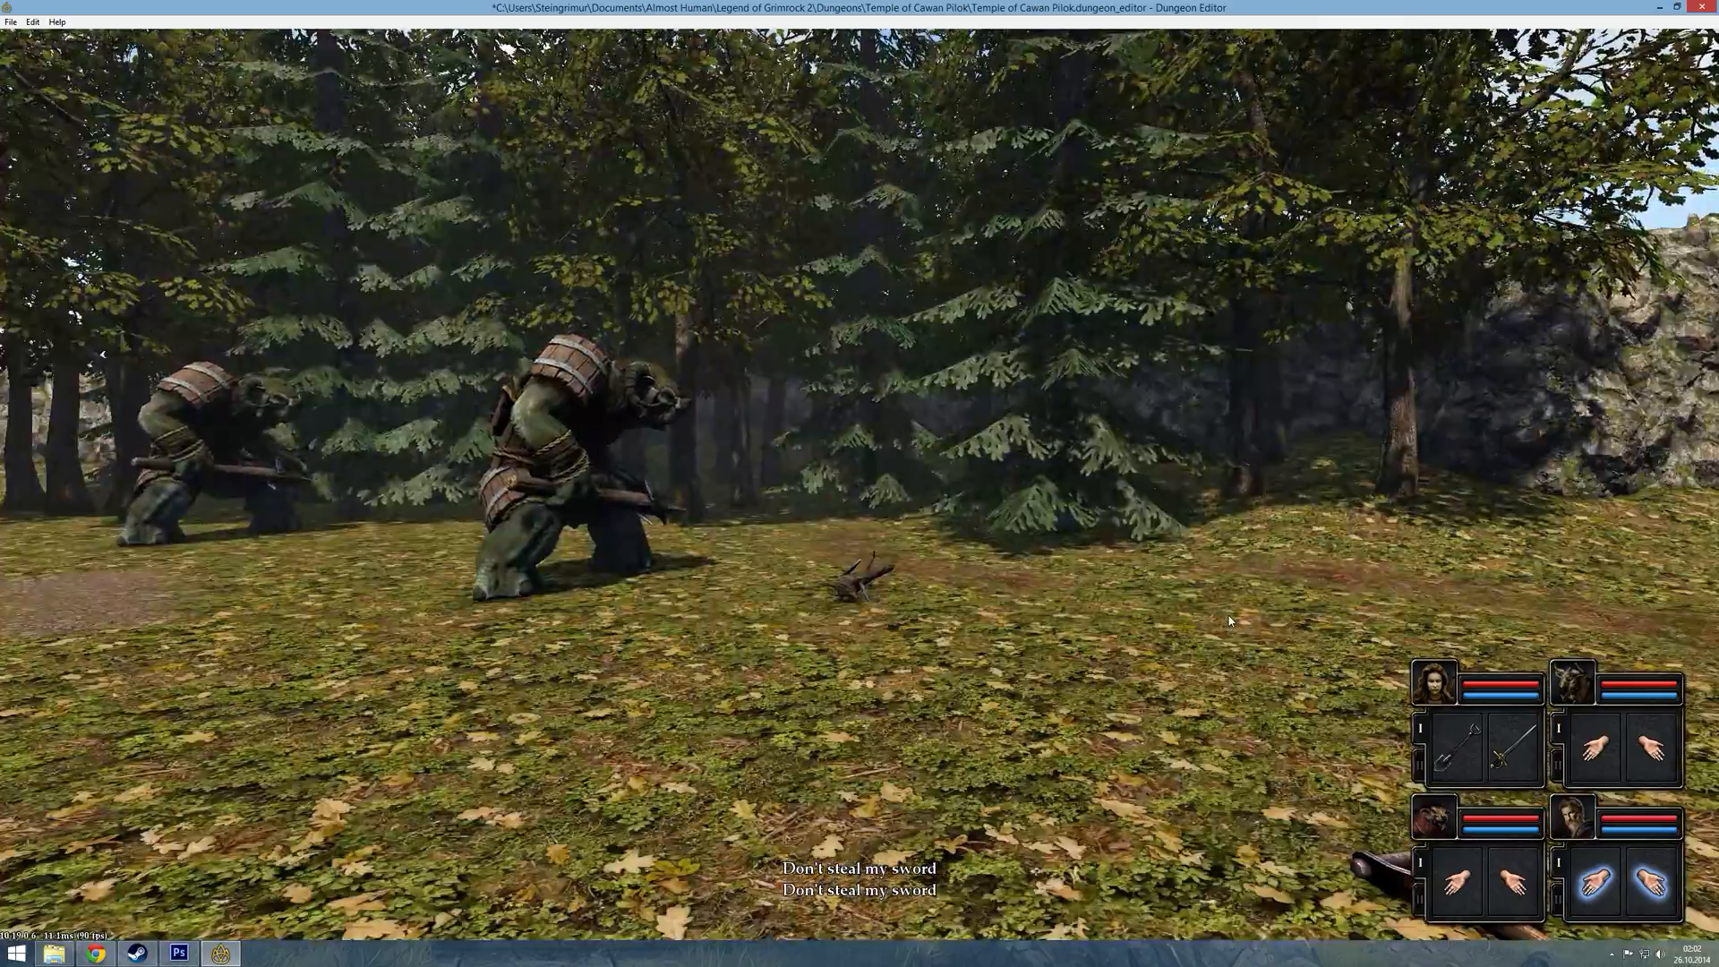
pyautogui.press('q')
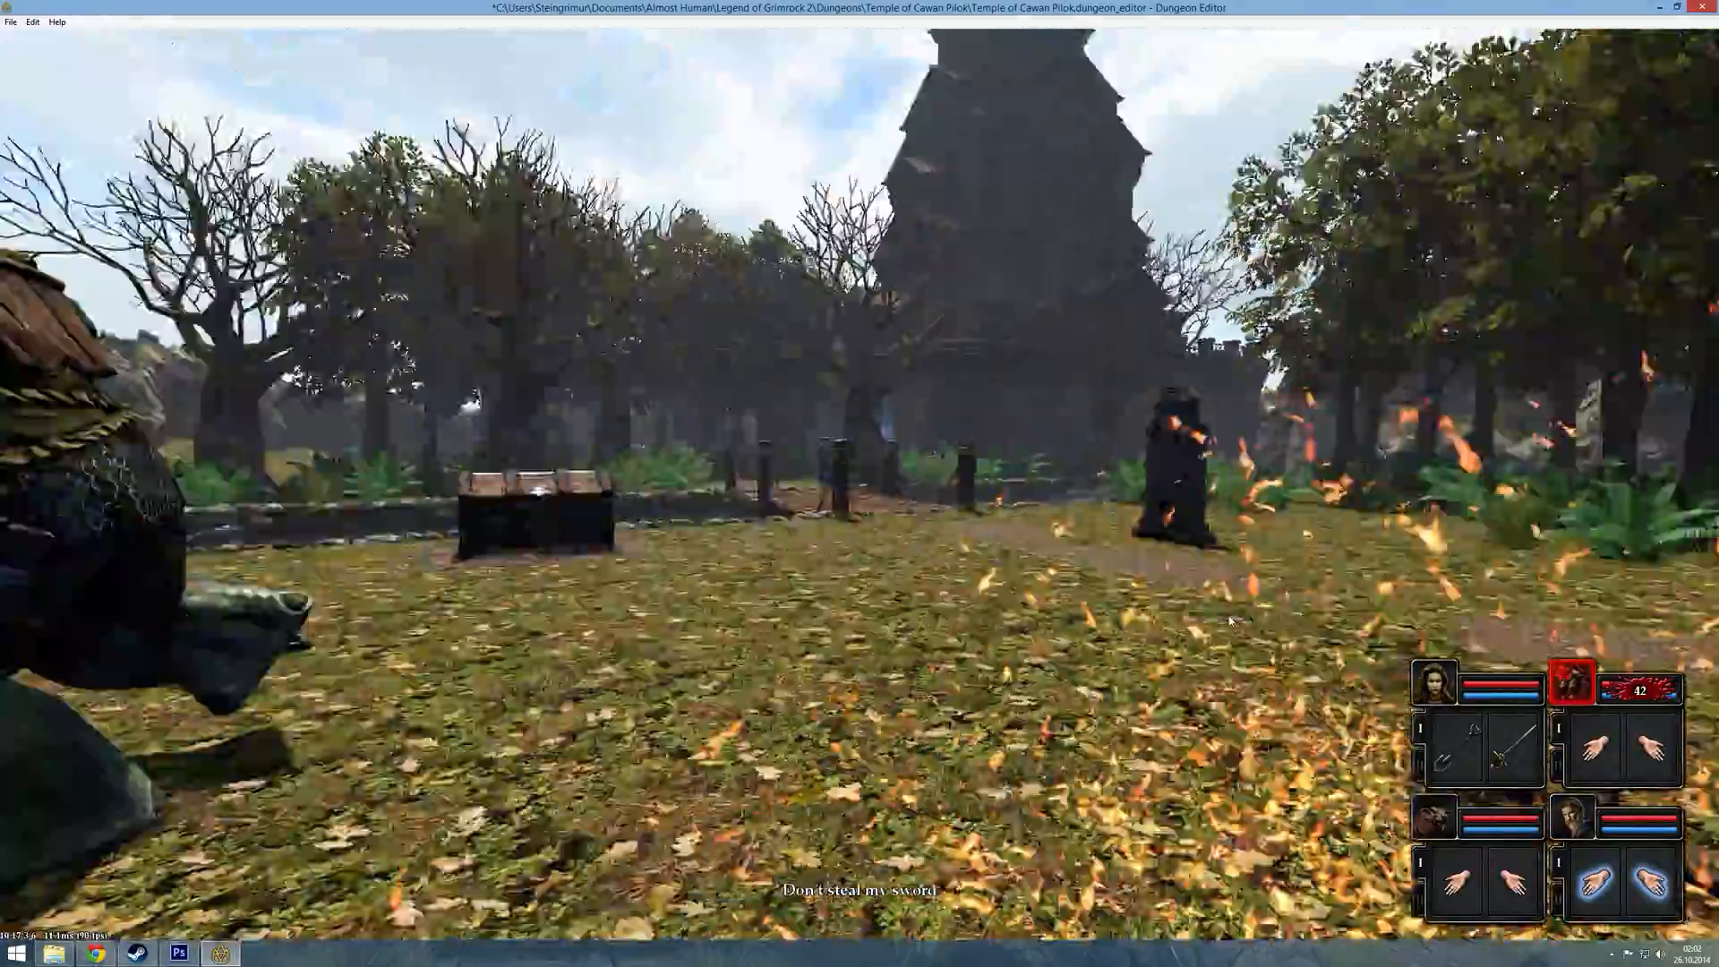
pyautogui.press('w')
pyautogui.press('q')
pyautogui.press('w')
pyautogui.press('w')
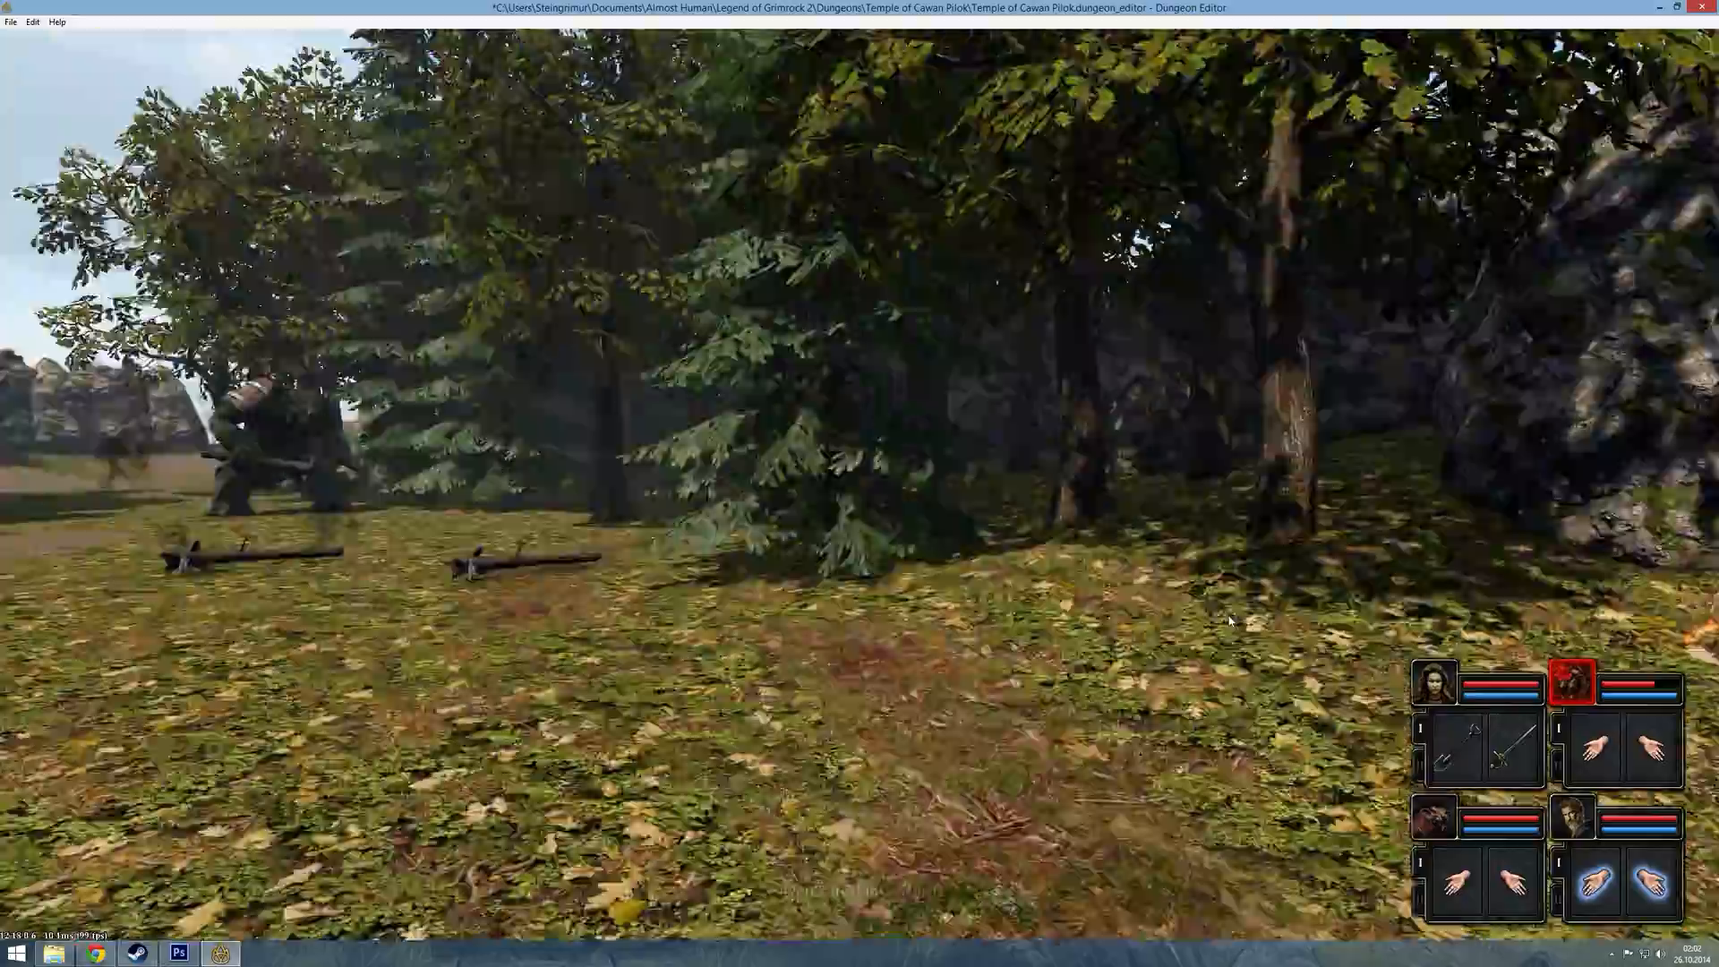
pyautogui.press('q')
pyautogui.press('w')
pyautogui.press('w')
pyautogui.press('e')
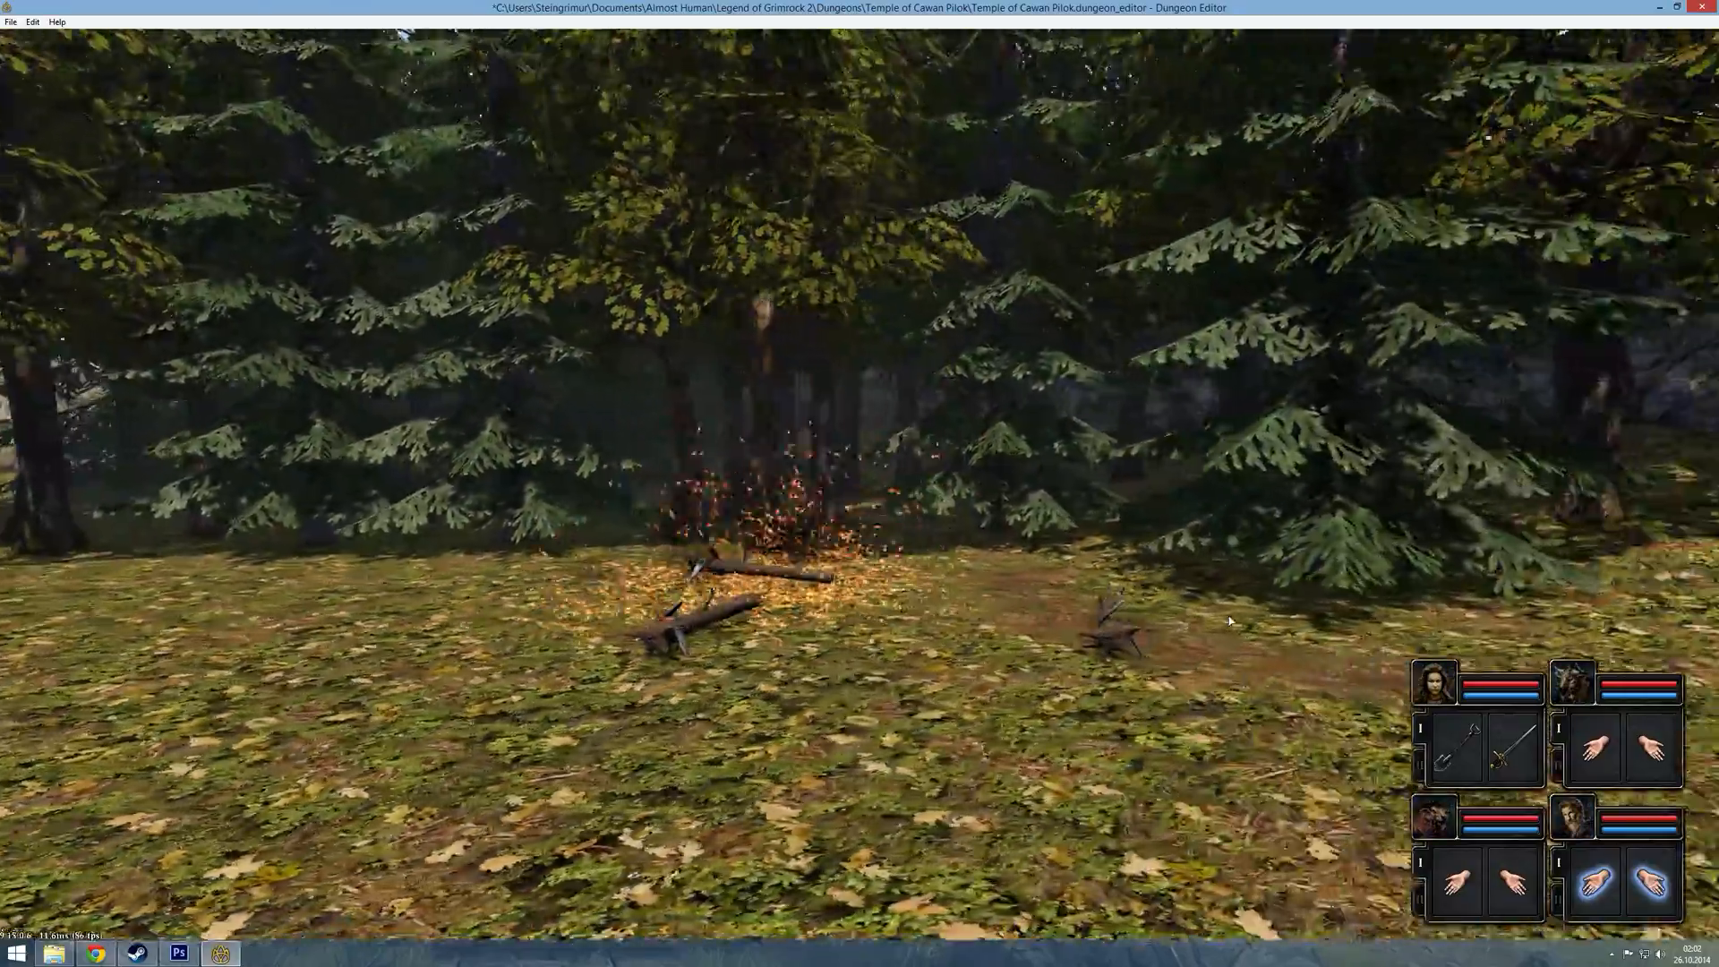
pyautogui.press('e')
pyautogui.press('Escape')
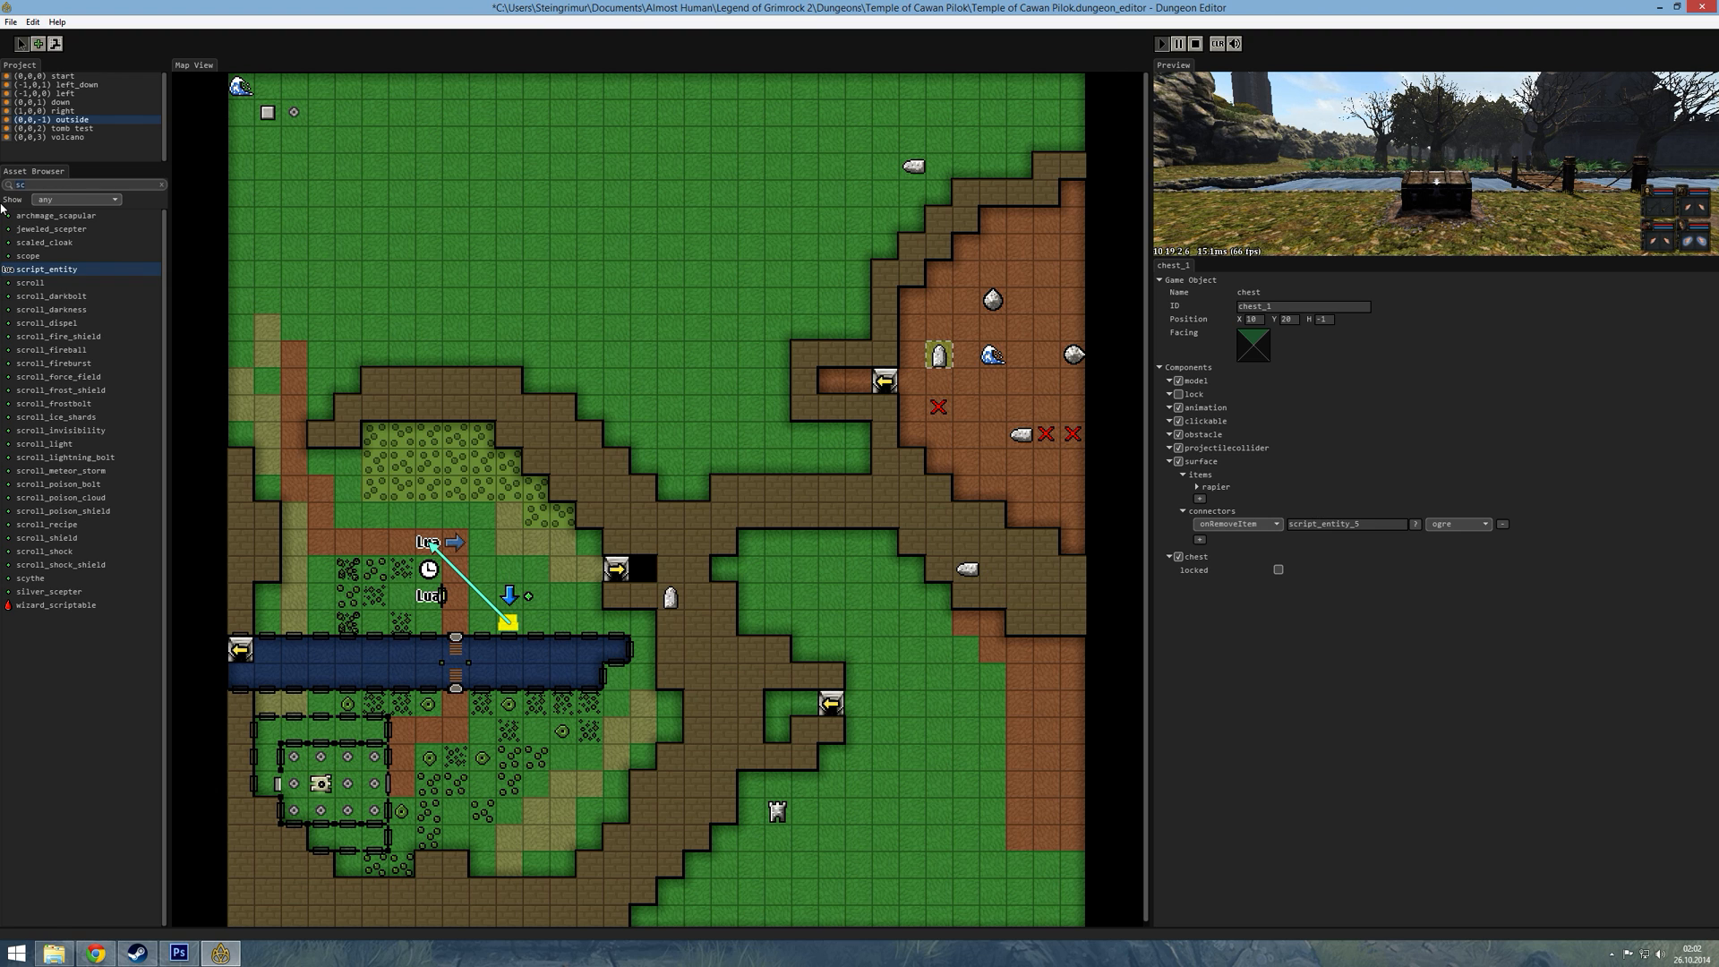
# - Place a counter at X 7, Y 16, directly north of the script entity, and set its value to 1
pyautogui.press('BackSpace')
pyautogui.press('BackSpace')
pyautogui.write('count')
pyautogui.click(45, 218)
pyautogui.click(428, 515)
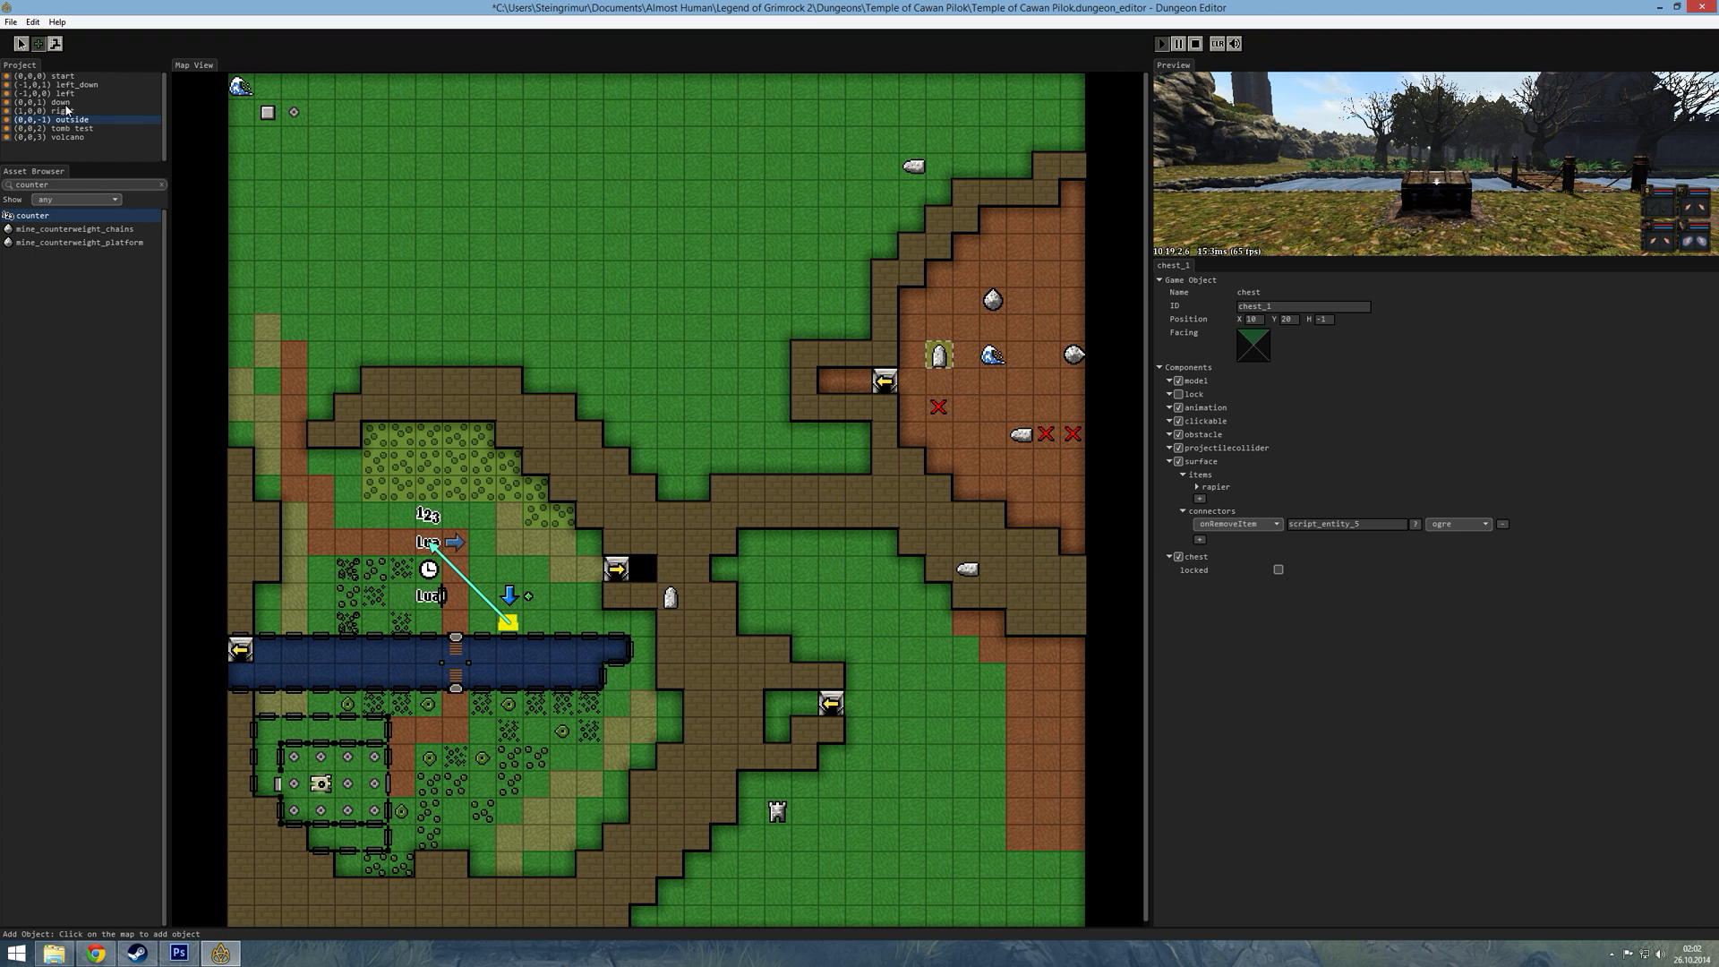
pyautogui.click(20, 43)
pyautogui.click(425, 515)
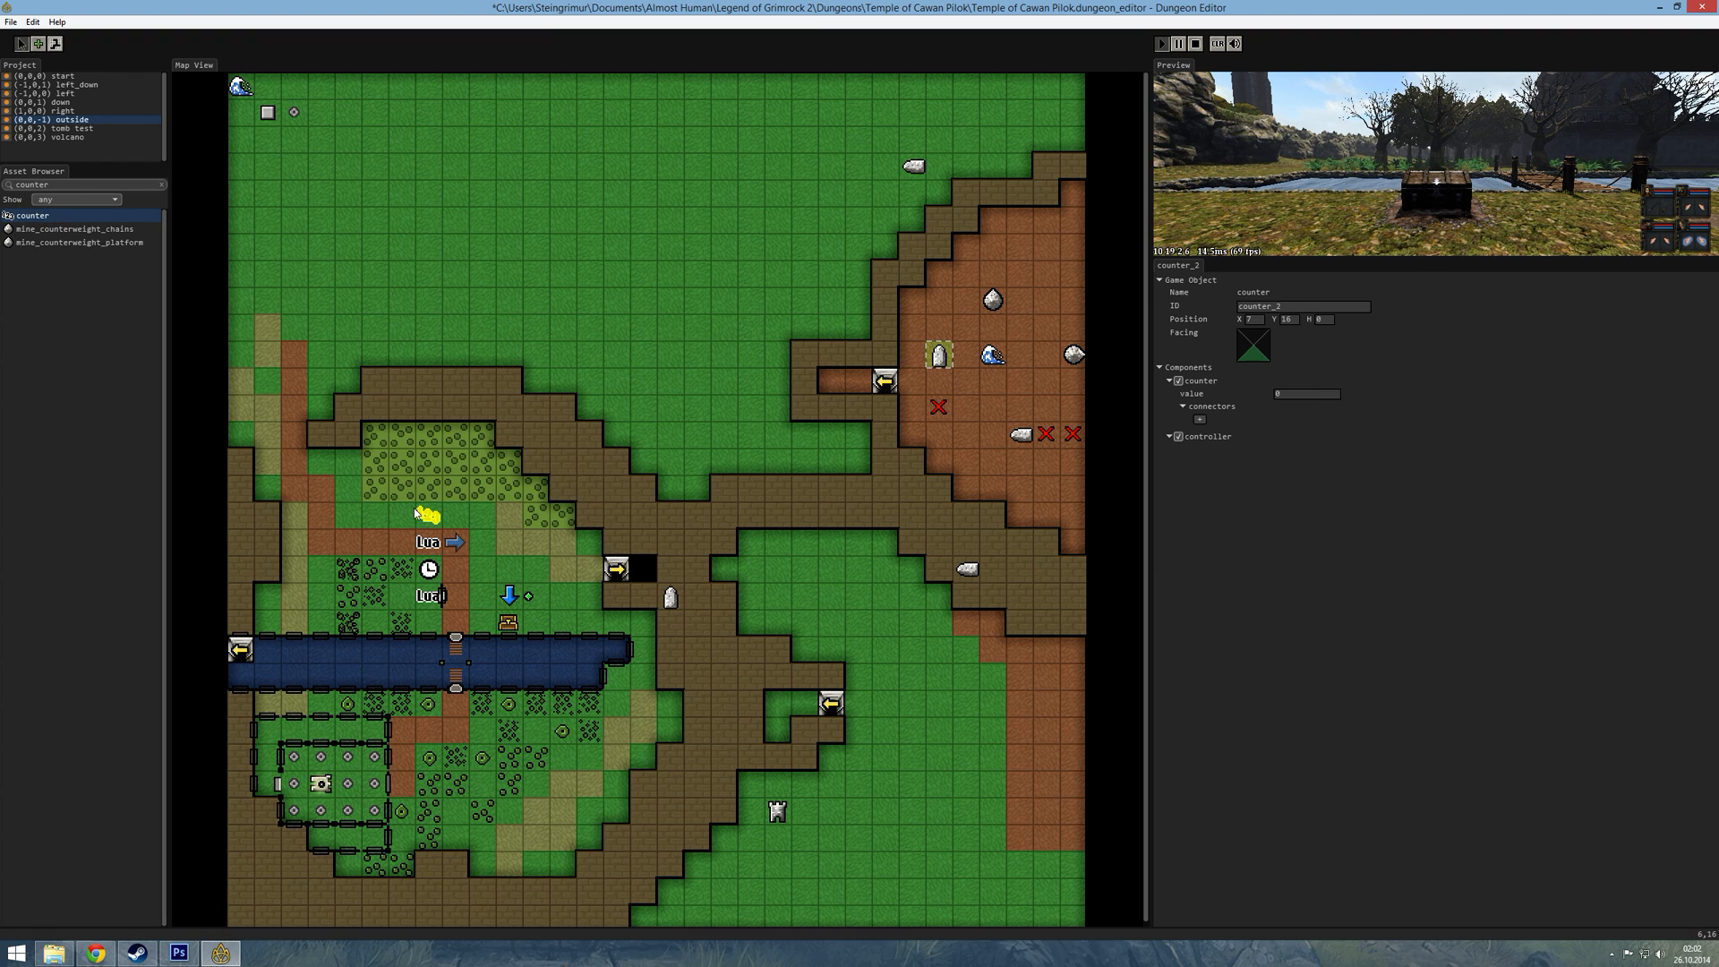
pyautogui.moveTo(1287, 395); pyautogui.dragTo(1232, 402)
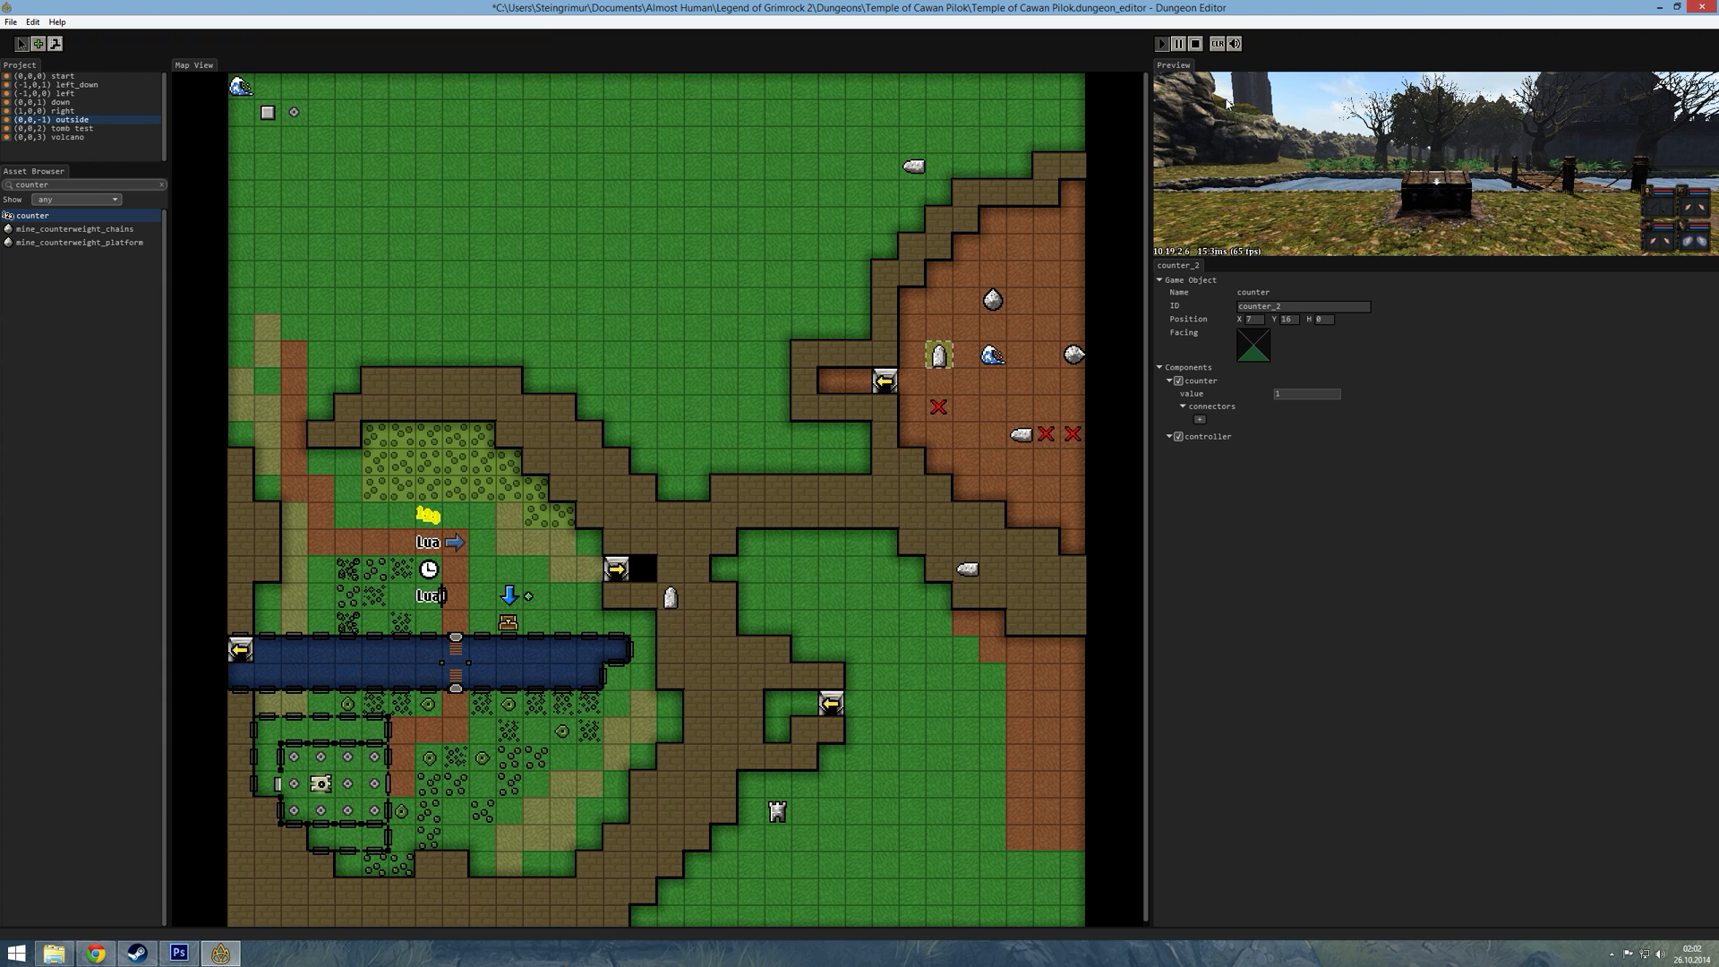
# - Stop the preview and set the new counter's ID to ogre_counter
pyautogui.click(1195, 44)
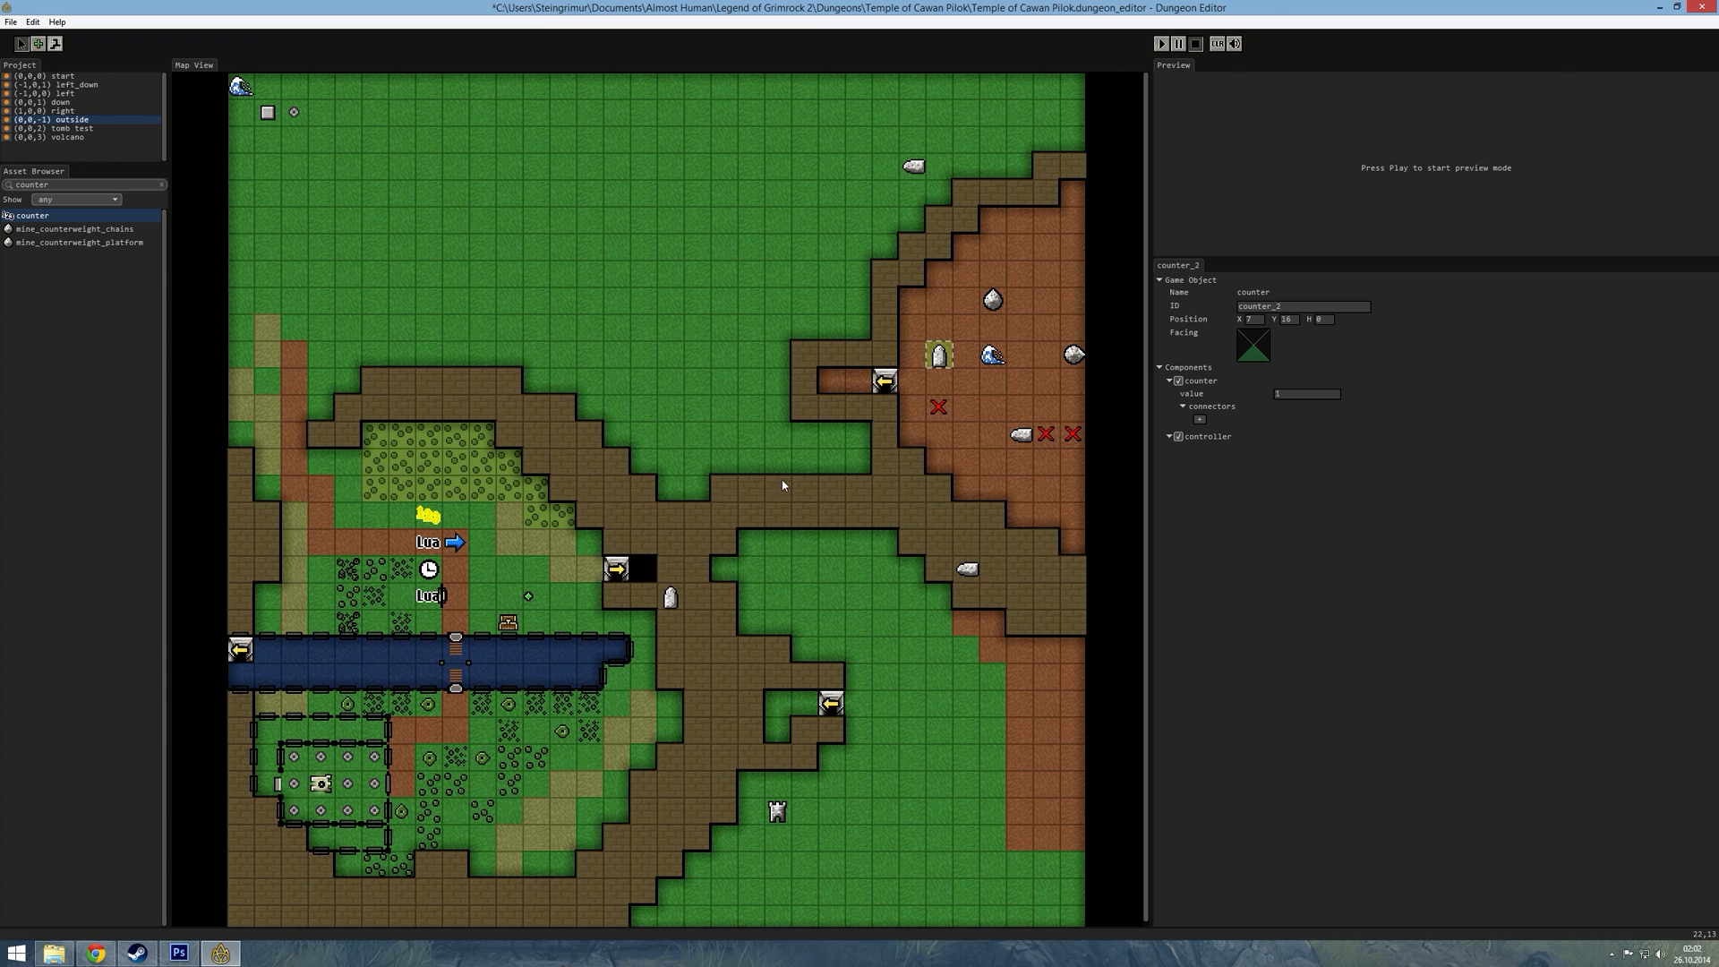
pyautogui.click(509, 621)
pyautogui.click(424, 543)
pyautogui.click(428, 515)
pyautogui.click(1303, 306)
pyautogui.write('pgre')
pyautogui.press('BackSpace')
pyautogui.press('BackSpace')
pyautogui.write('ogre_couin')
pyautogui.press('BackSpace')
pyautogui.write('nter')
# - In the ogre script, insert a condition line above the spawn call that checks whether ogre_counter.counter:getValue() == 1
pyautogui.click(425, 545)
pyautogui.click(1326, 429)
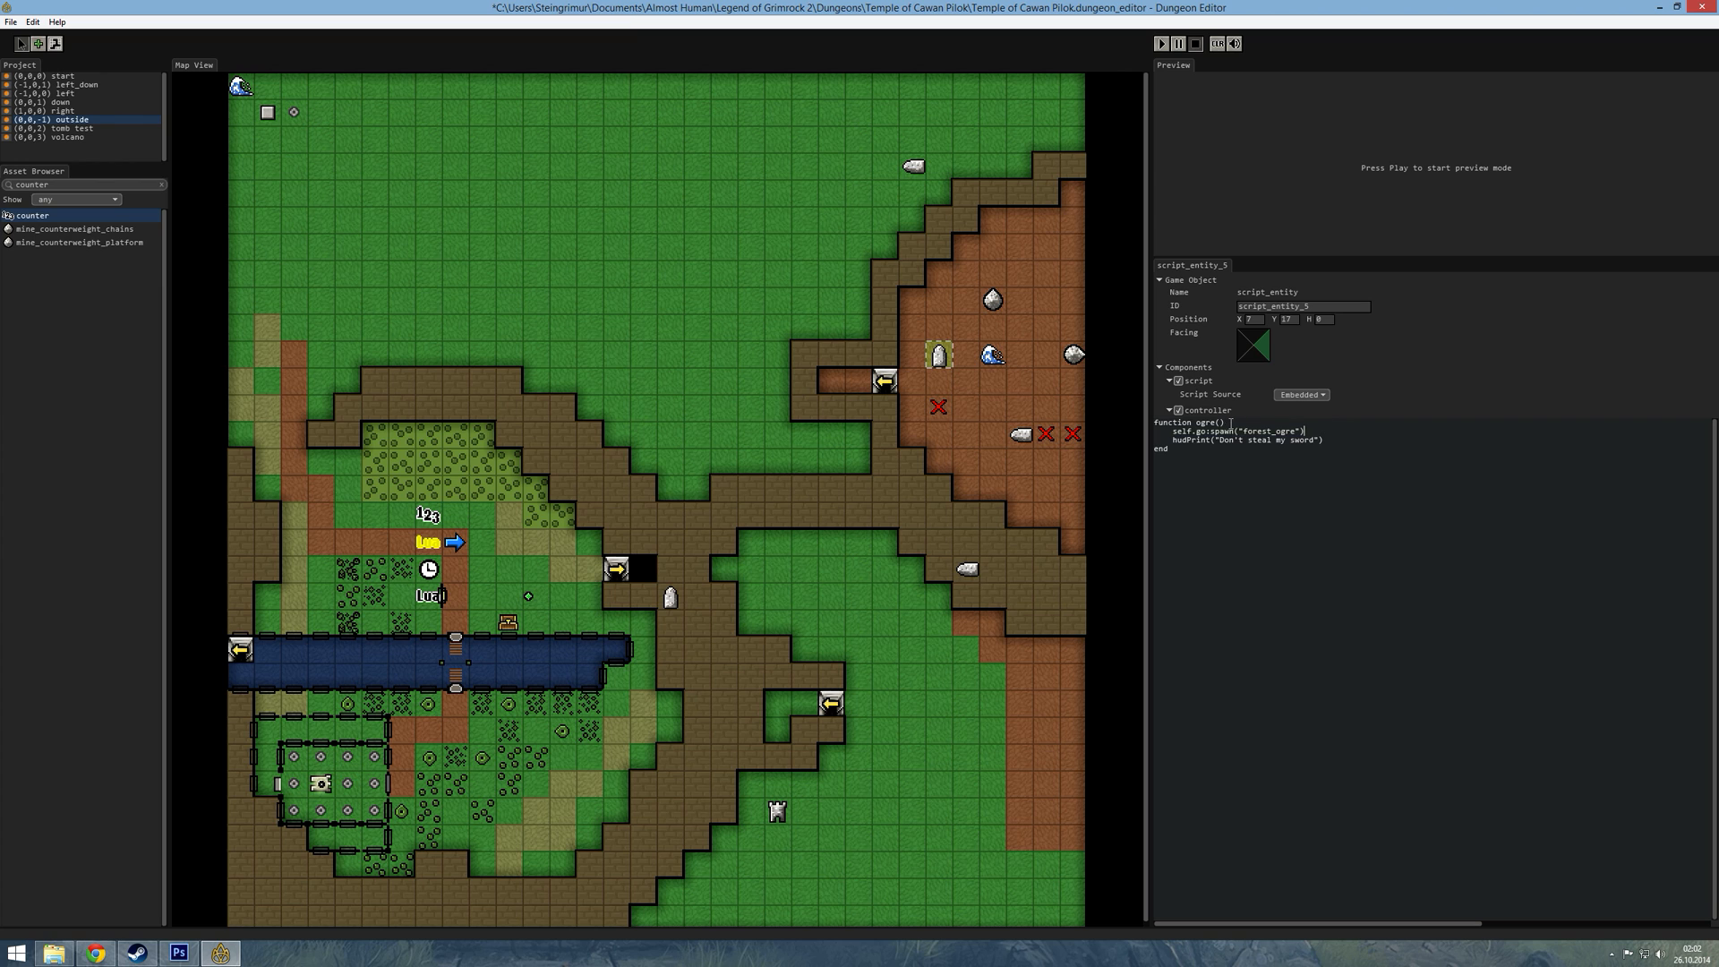
pyautogui.press('Return')
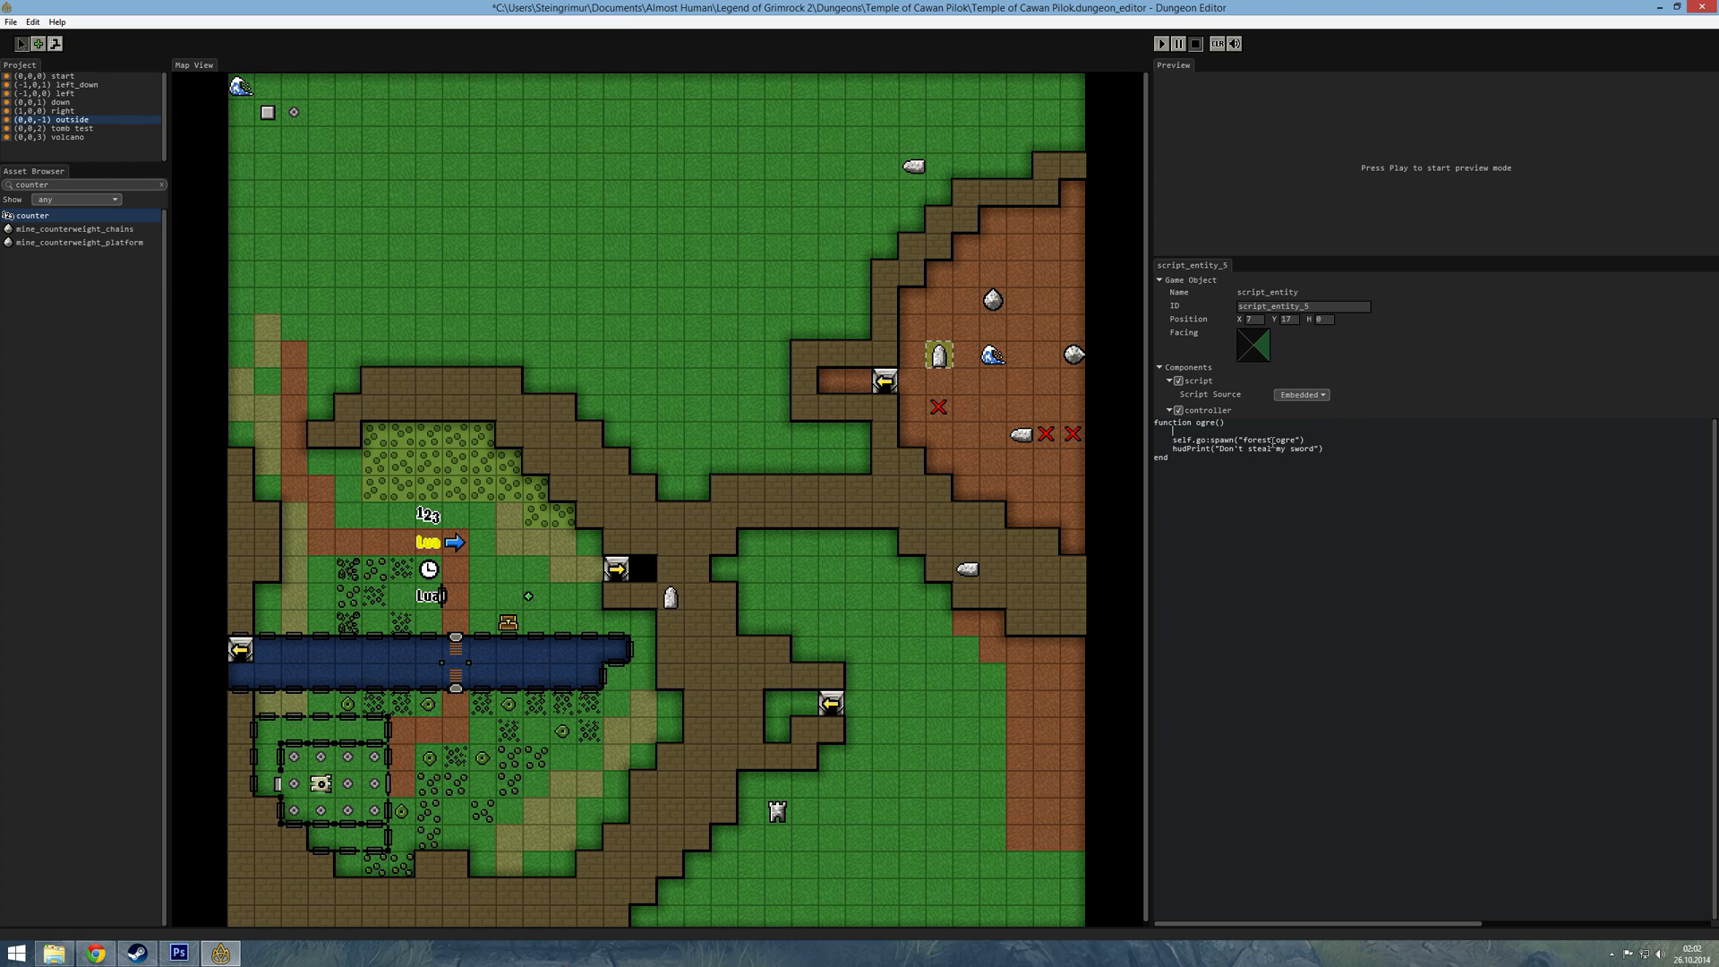
pyautogui.write('of ogre_counter')
pyautogui.write('.counter')
pyautogui.write(':getValue')
pyautogui.write('() == 1th')
pyautogui.write('the')
# - Below the hudPrint line, add ogre_counter.counter:decrement(), an empty else branch and a closing end, and save the dungeon
pyautogui.press('Return')
pyautogui.write('ogre_counter')
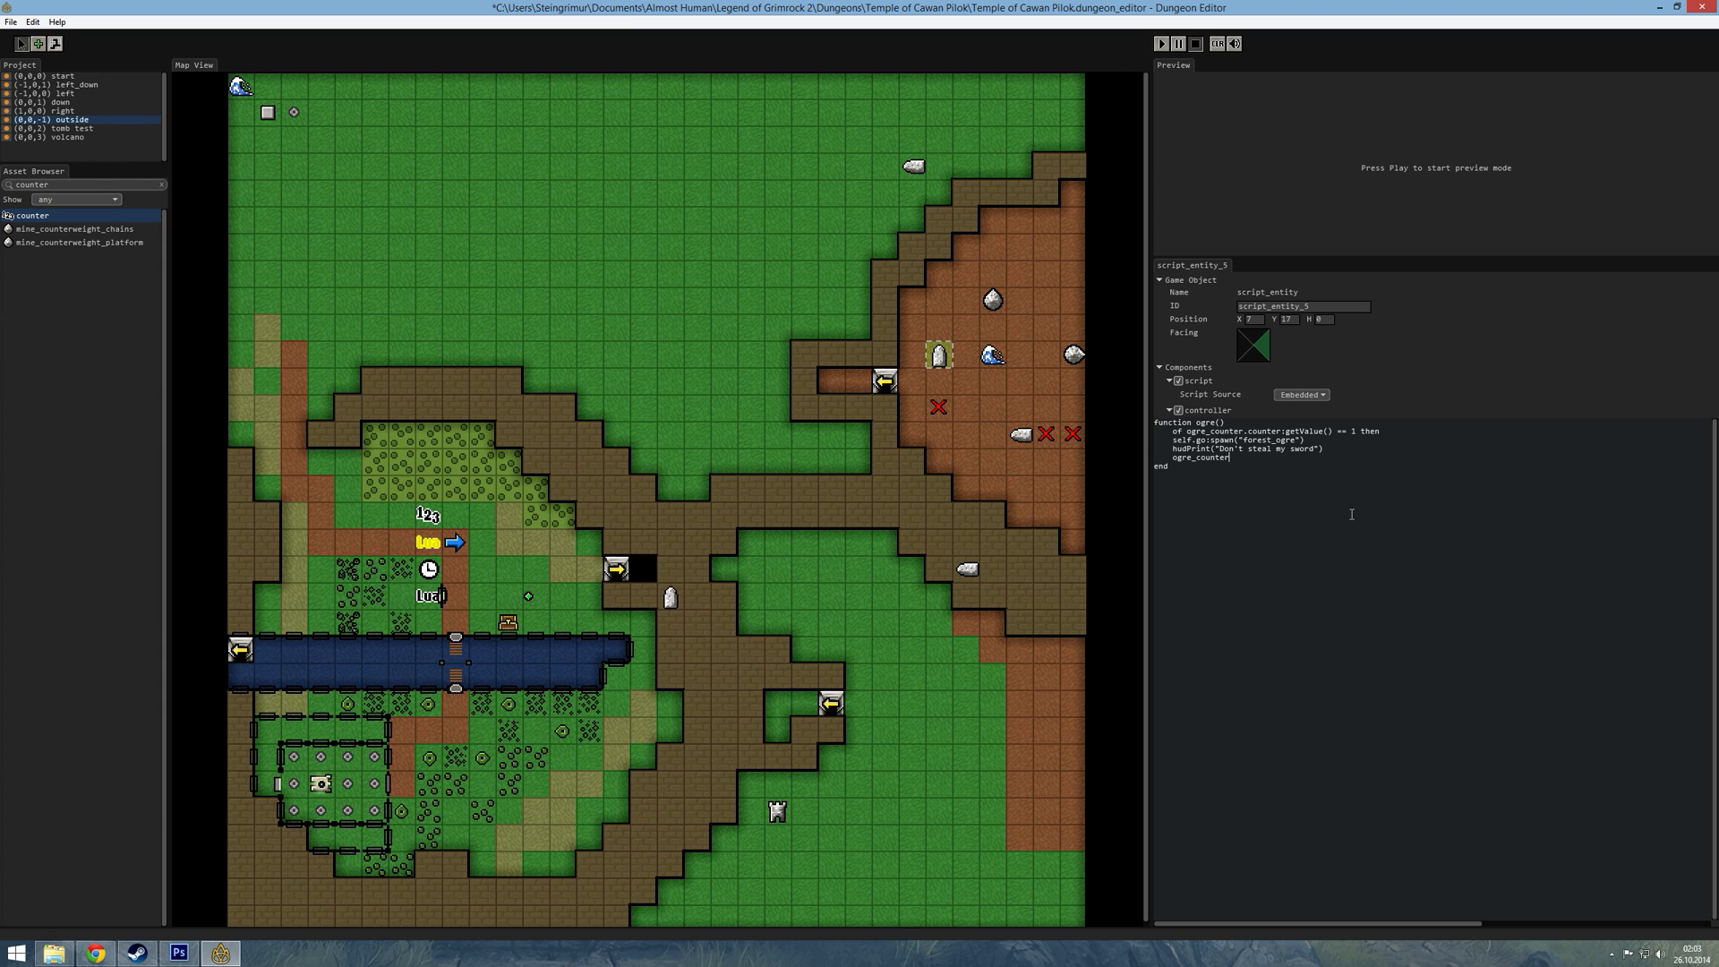
pyautogui.write('.counter:decrement(')
pyautogui.press('Return')
pyautogui.press('Return')
pyautogui.write('end')
pyautogui.hotkey('ctrl', 's')
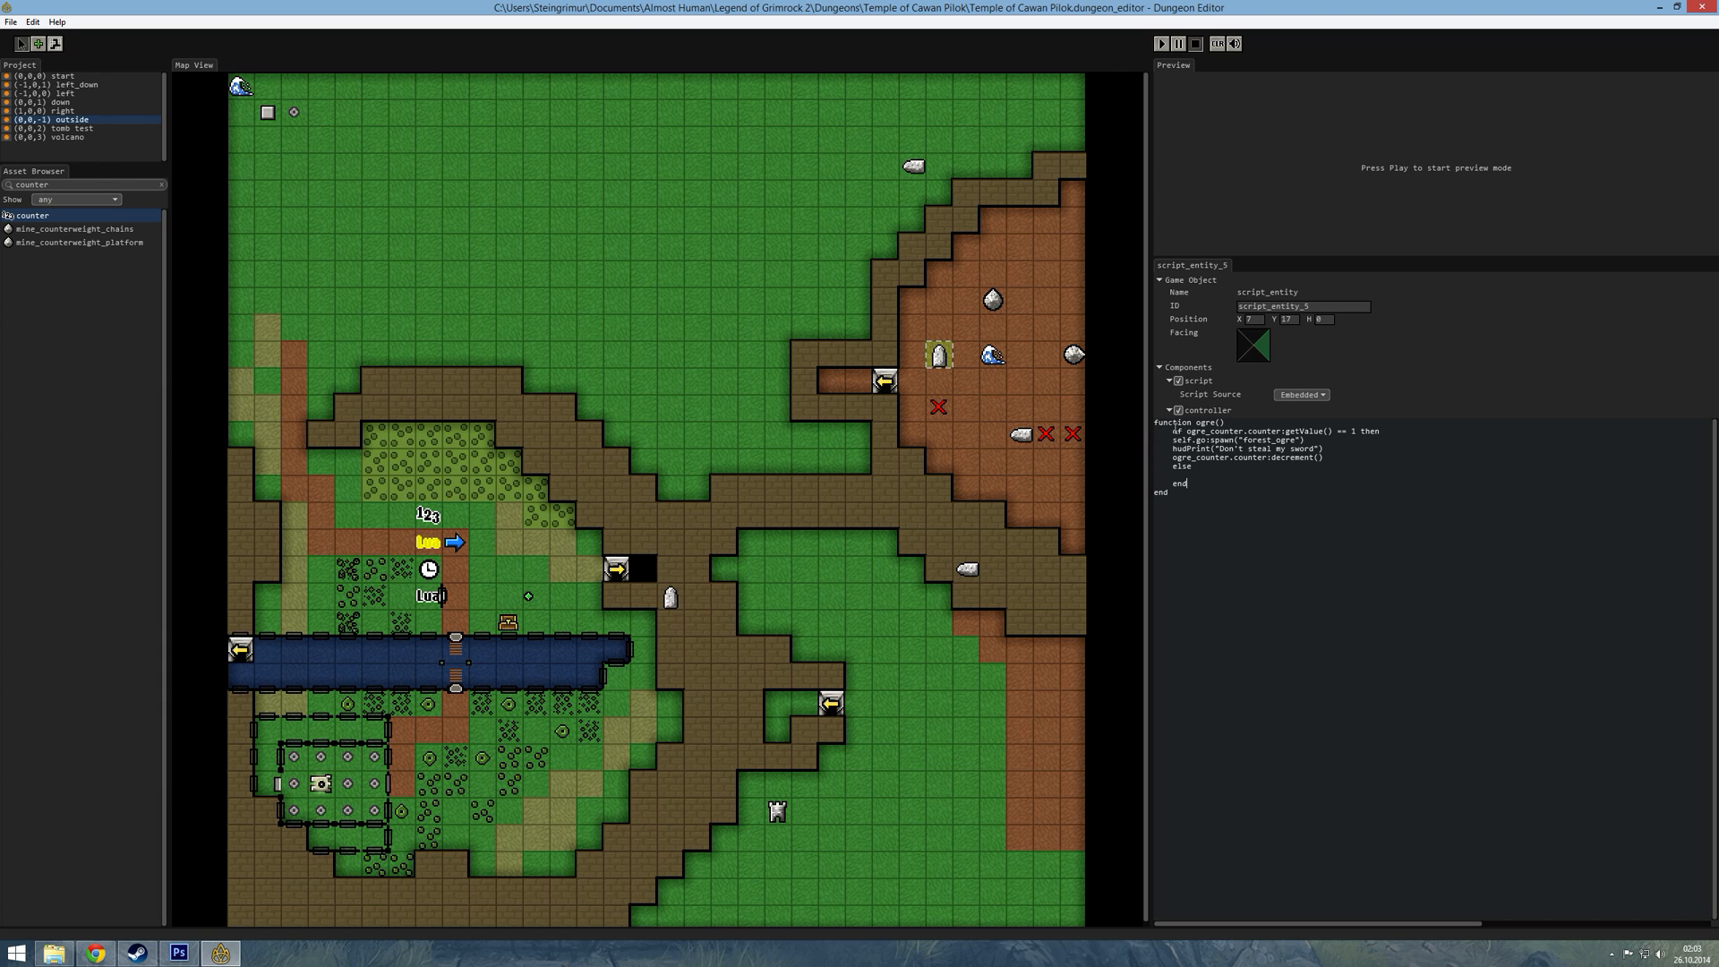
# - Correct the condition's opening word to if, go through the script line by line, and save the dungeon
pyautogui.press('BackSpace')
pyautogui.write('i')
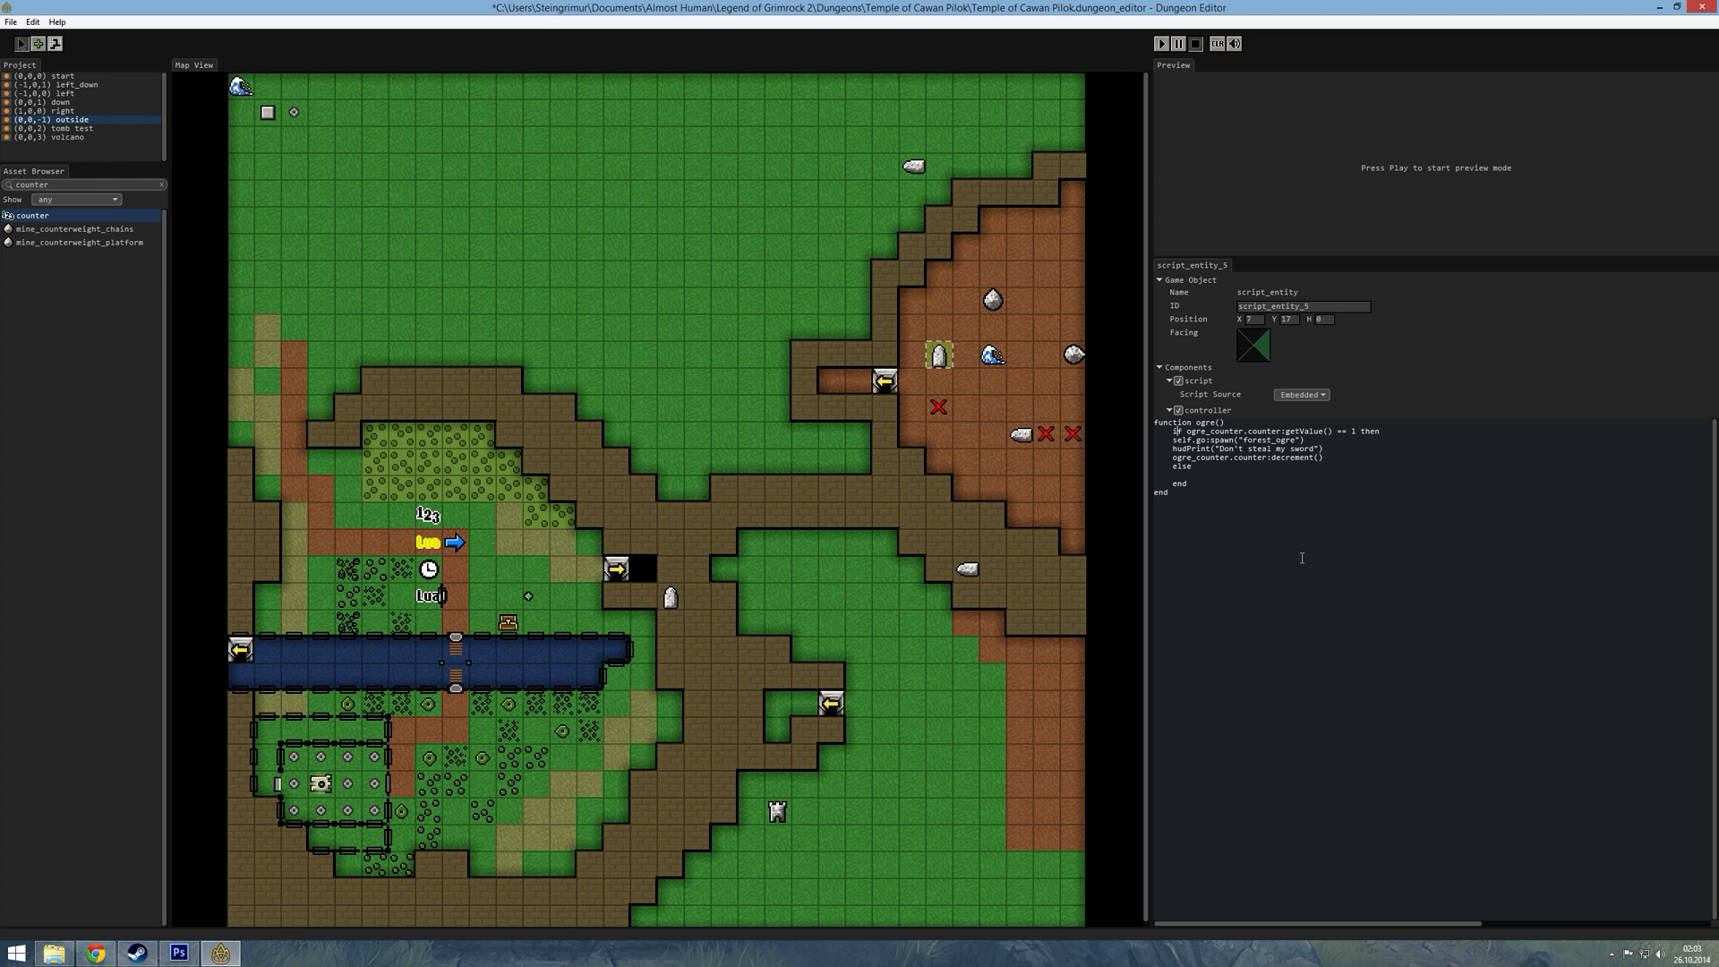
pyautogui.moveTo(1174, 433); pyautogui.dragTo(1406, 435)
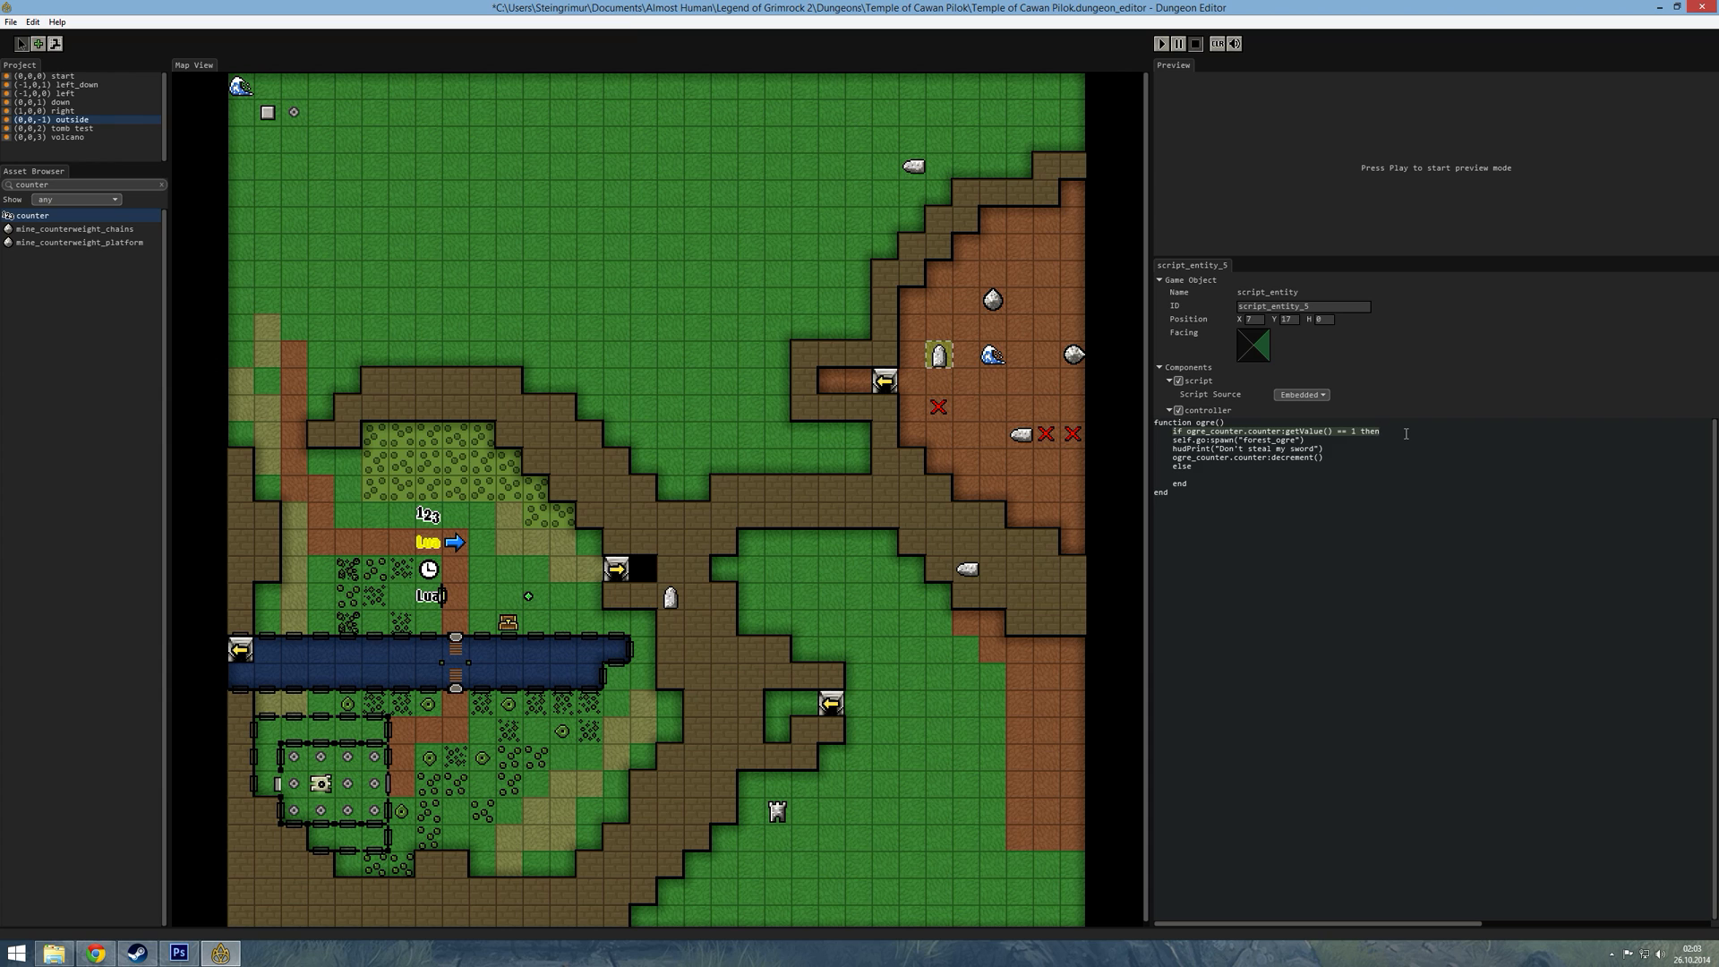
pyautogui.moveTo(1167, 442); pyautogui.dragTo(1328, 443)
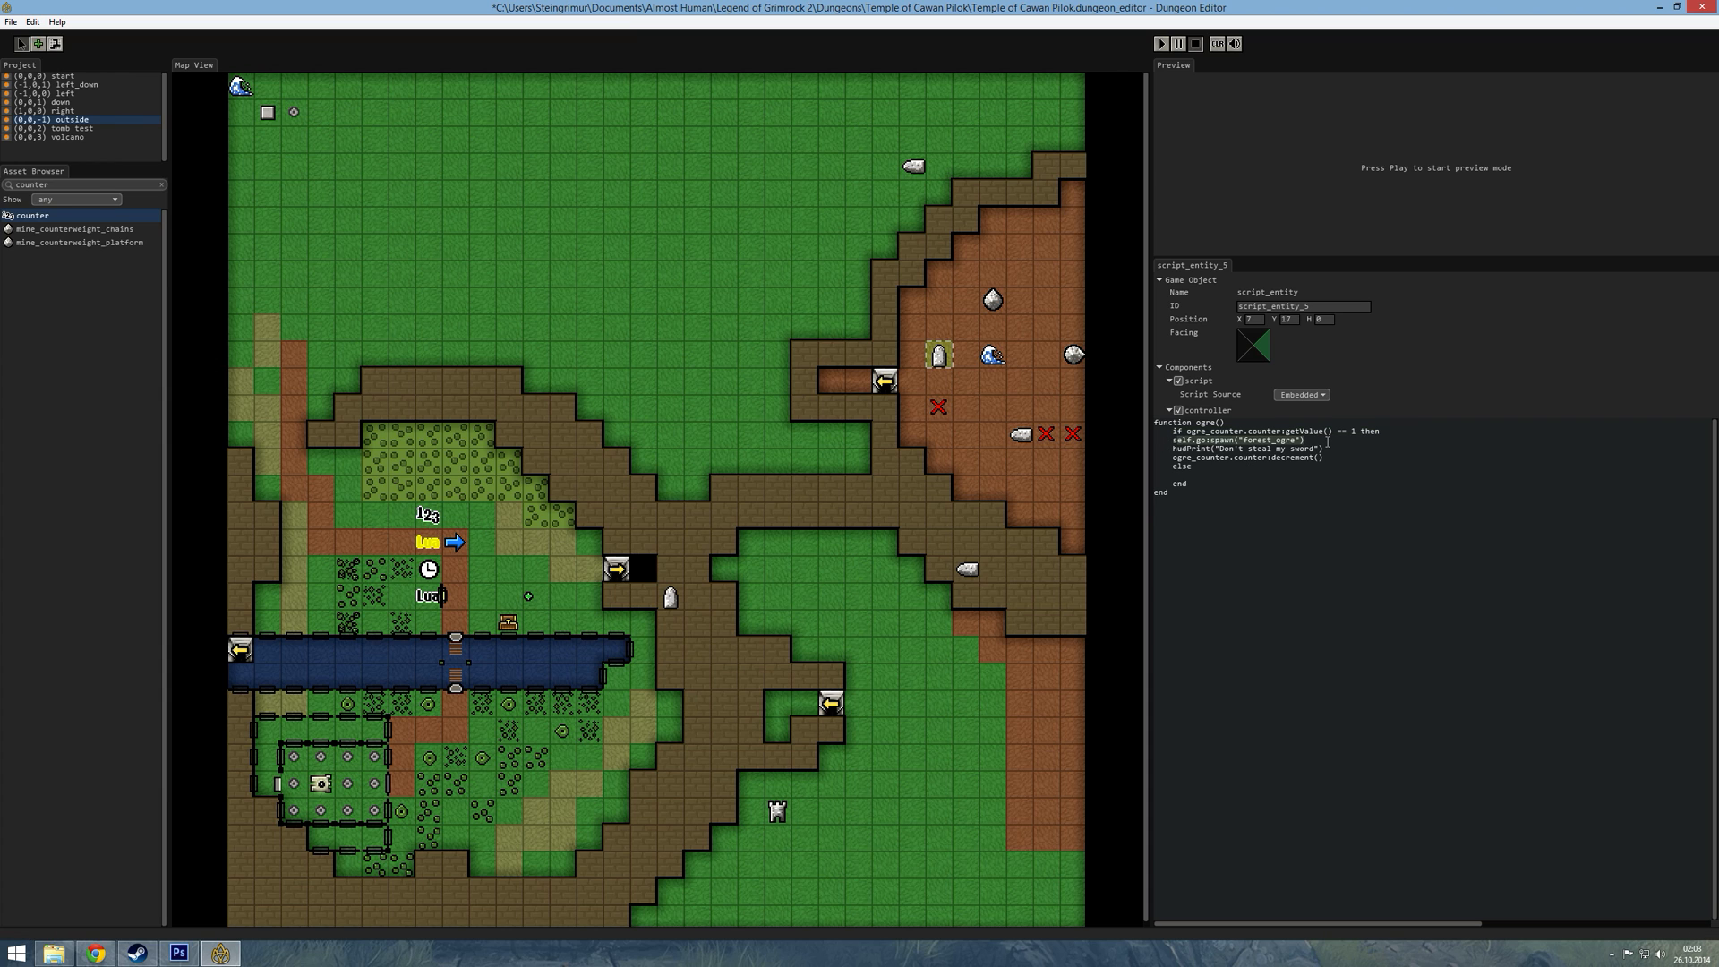
pyautogui.tripleClick(1353, 450)
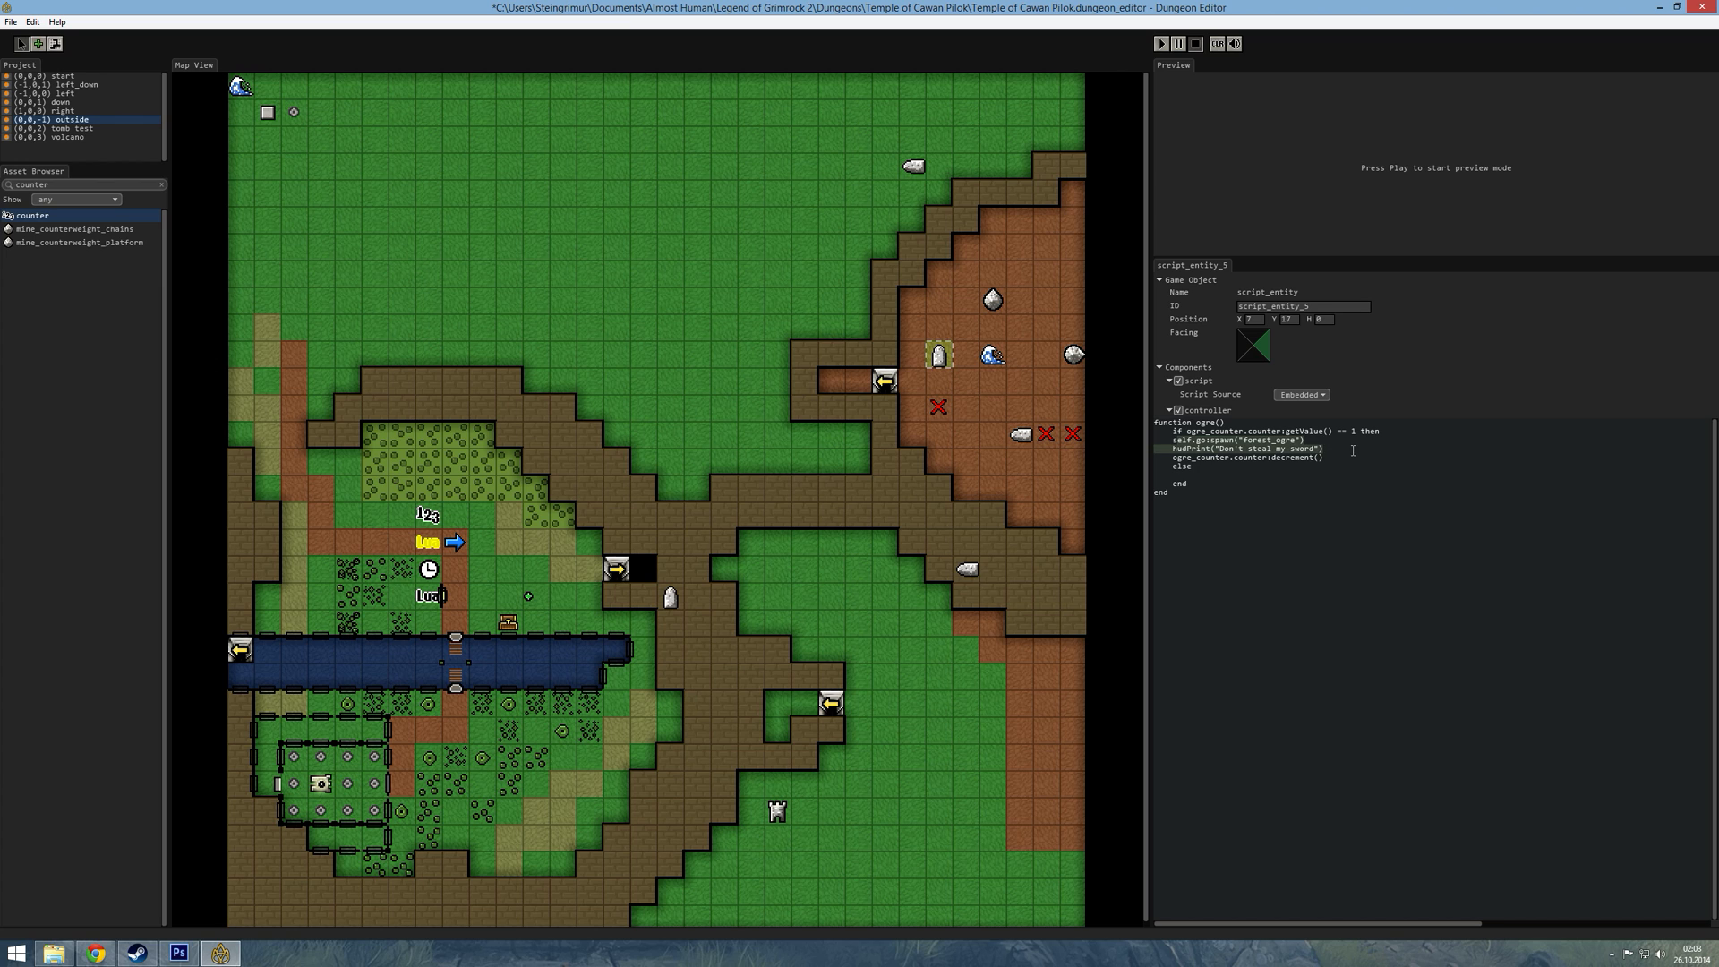
pyautogui.moveTo(1352, 451); pyautogui.dragTo(1362, 458)
pyautogui.hotkey('ctrl', 's')
# - Start the preview in the enlarged view, dig up the buried treasure chest with the shovel, and open it
pyautogui.click(1161, 43)
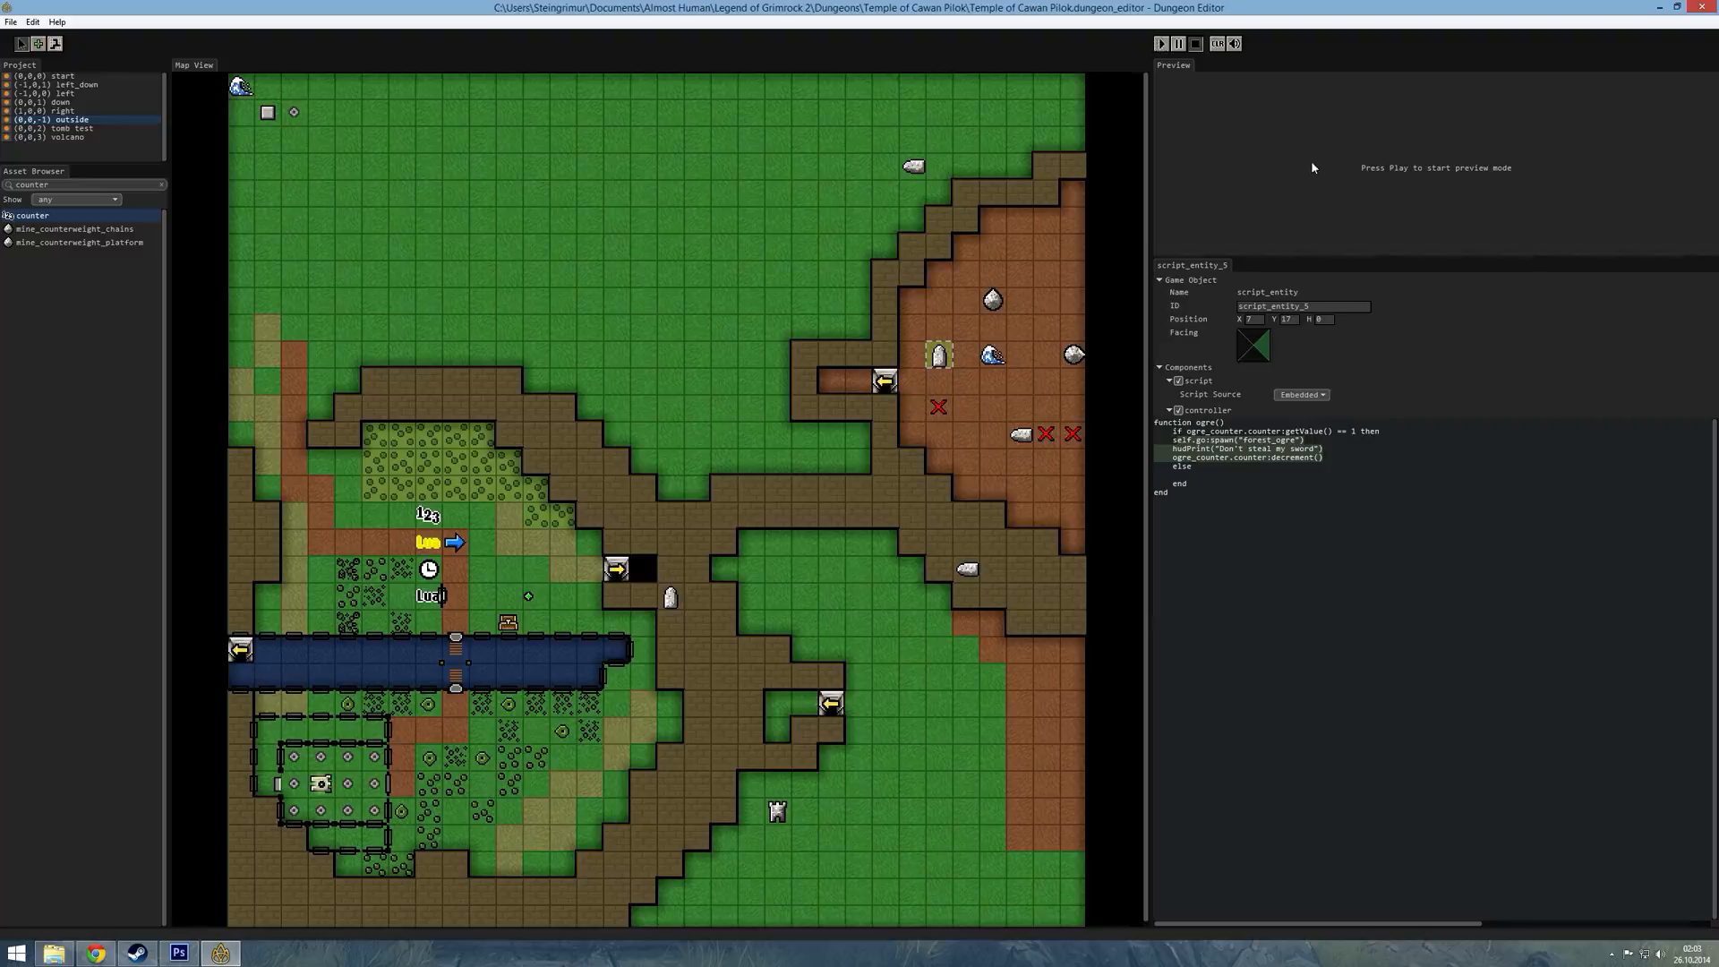
pyautogui.doubleClick(1307, 164)
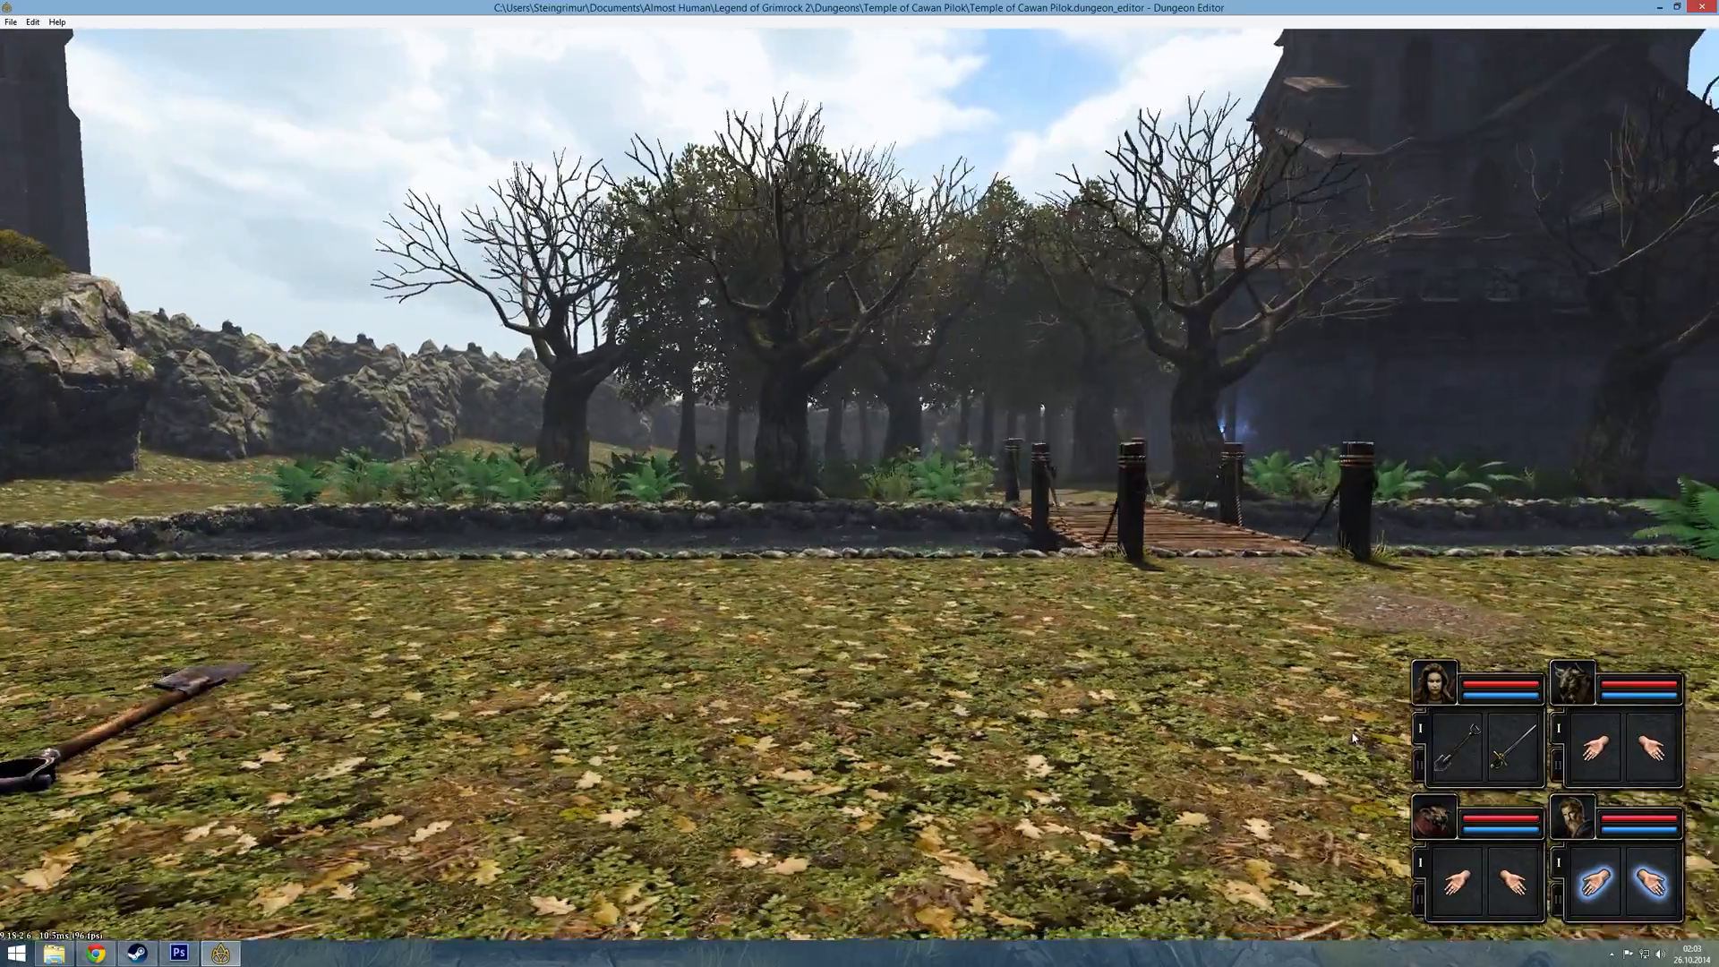
pyautogui.press('w')
pyautogui.rightClick(1457, 748)
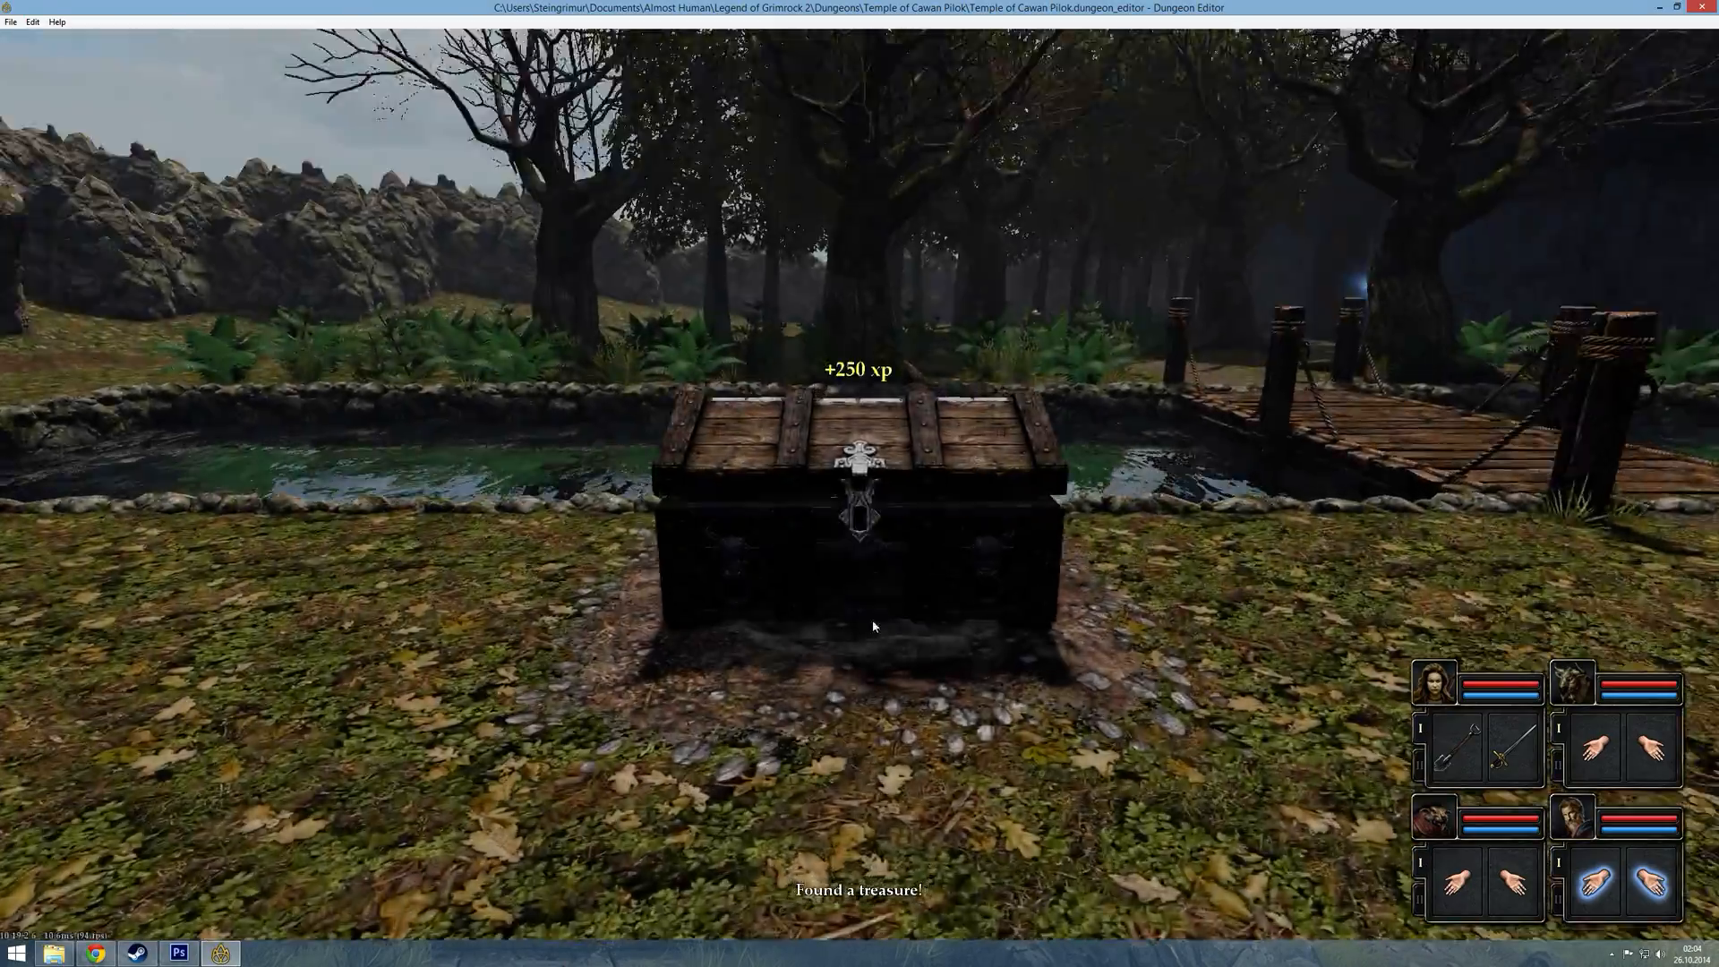
pyautogui.click(872, 619)
# - Take the rapier out of the chest more than once and equip it on the second party member
pyautogui.click(1041, 495)
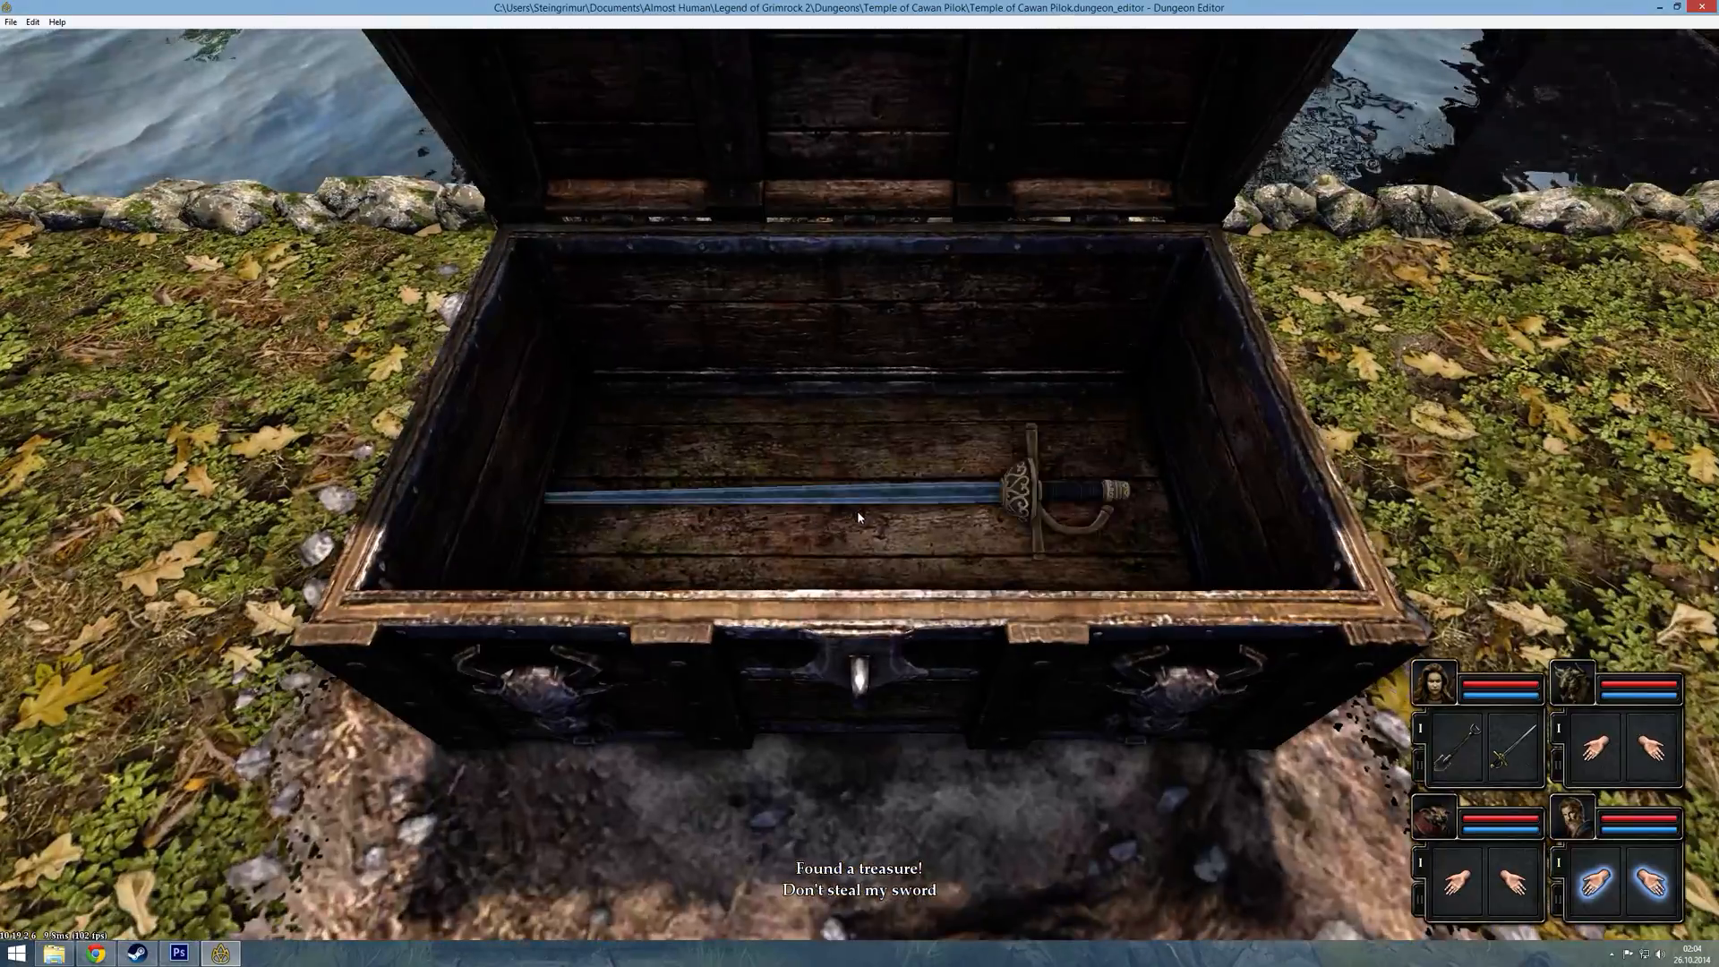
pyautogui.click(1041, 495)
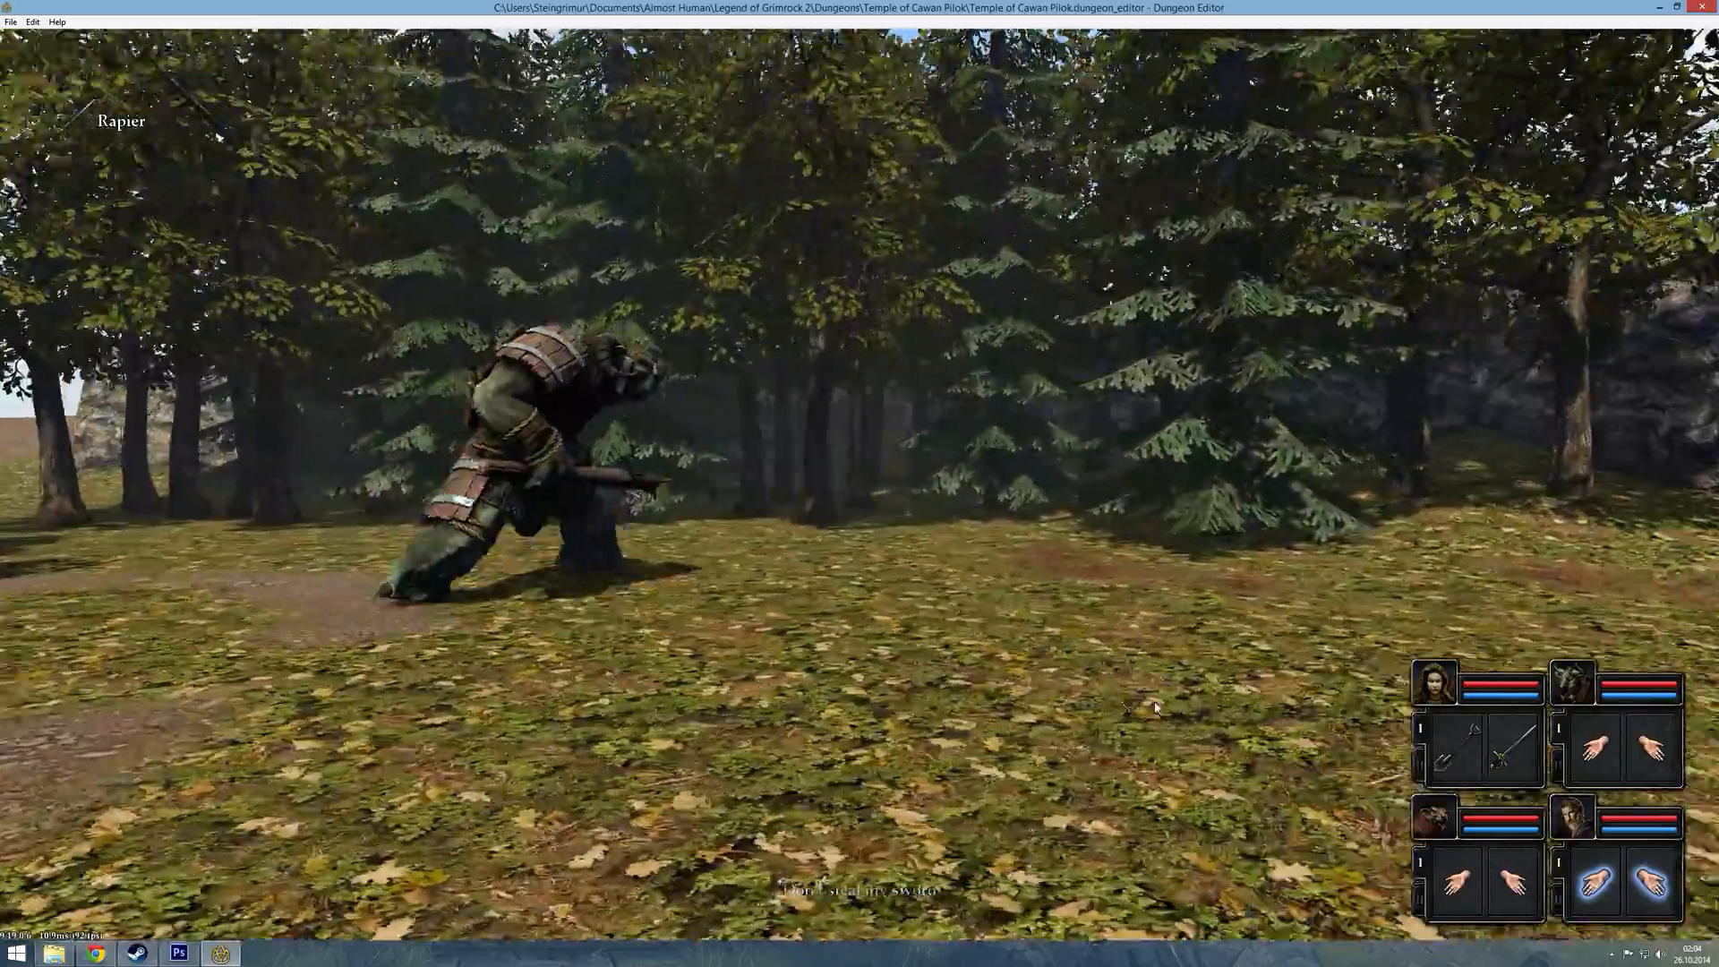
pyautogui.click(1607, 755)
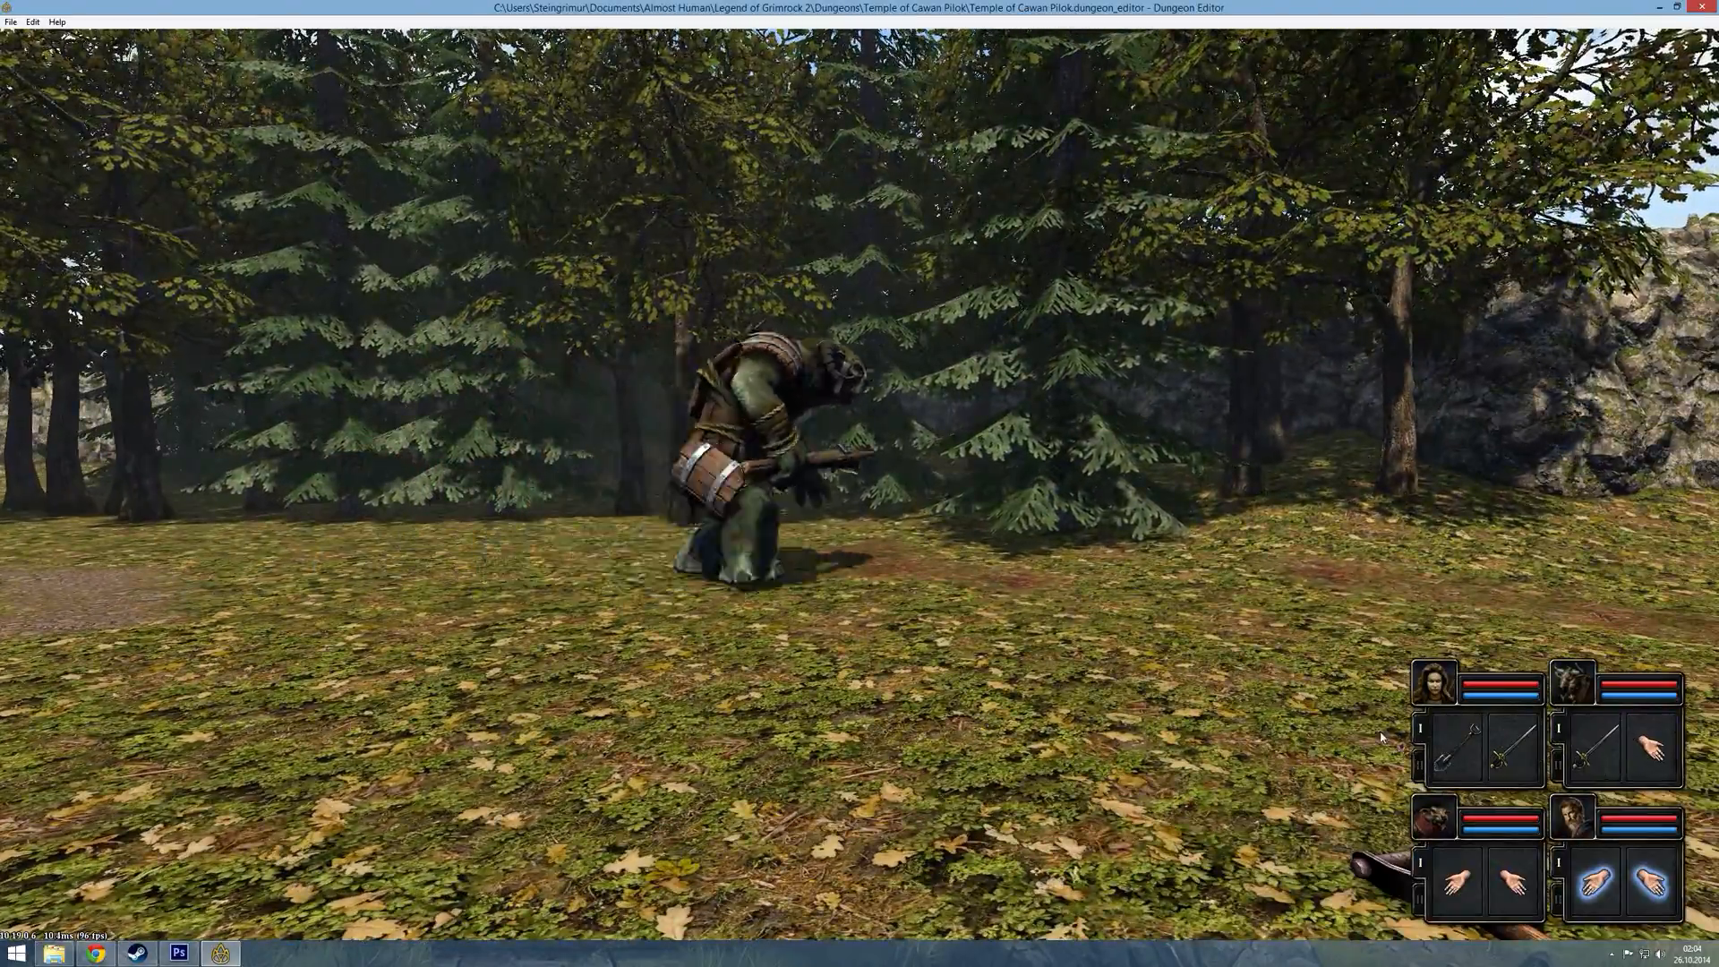
# - Walk around the chest area to check how many ogres have spawned, and leave the enlarged preview
pyautogui.press('a')
pyautogui.press('a')
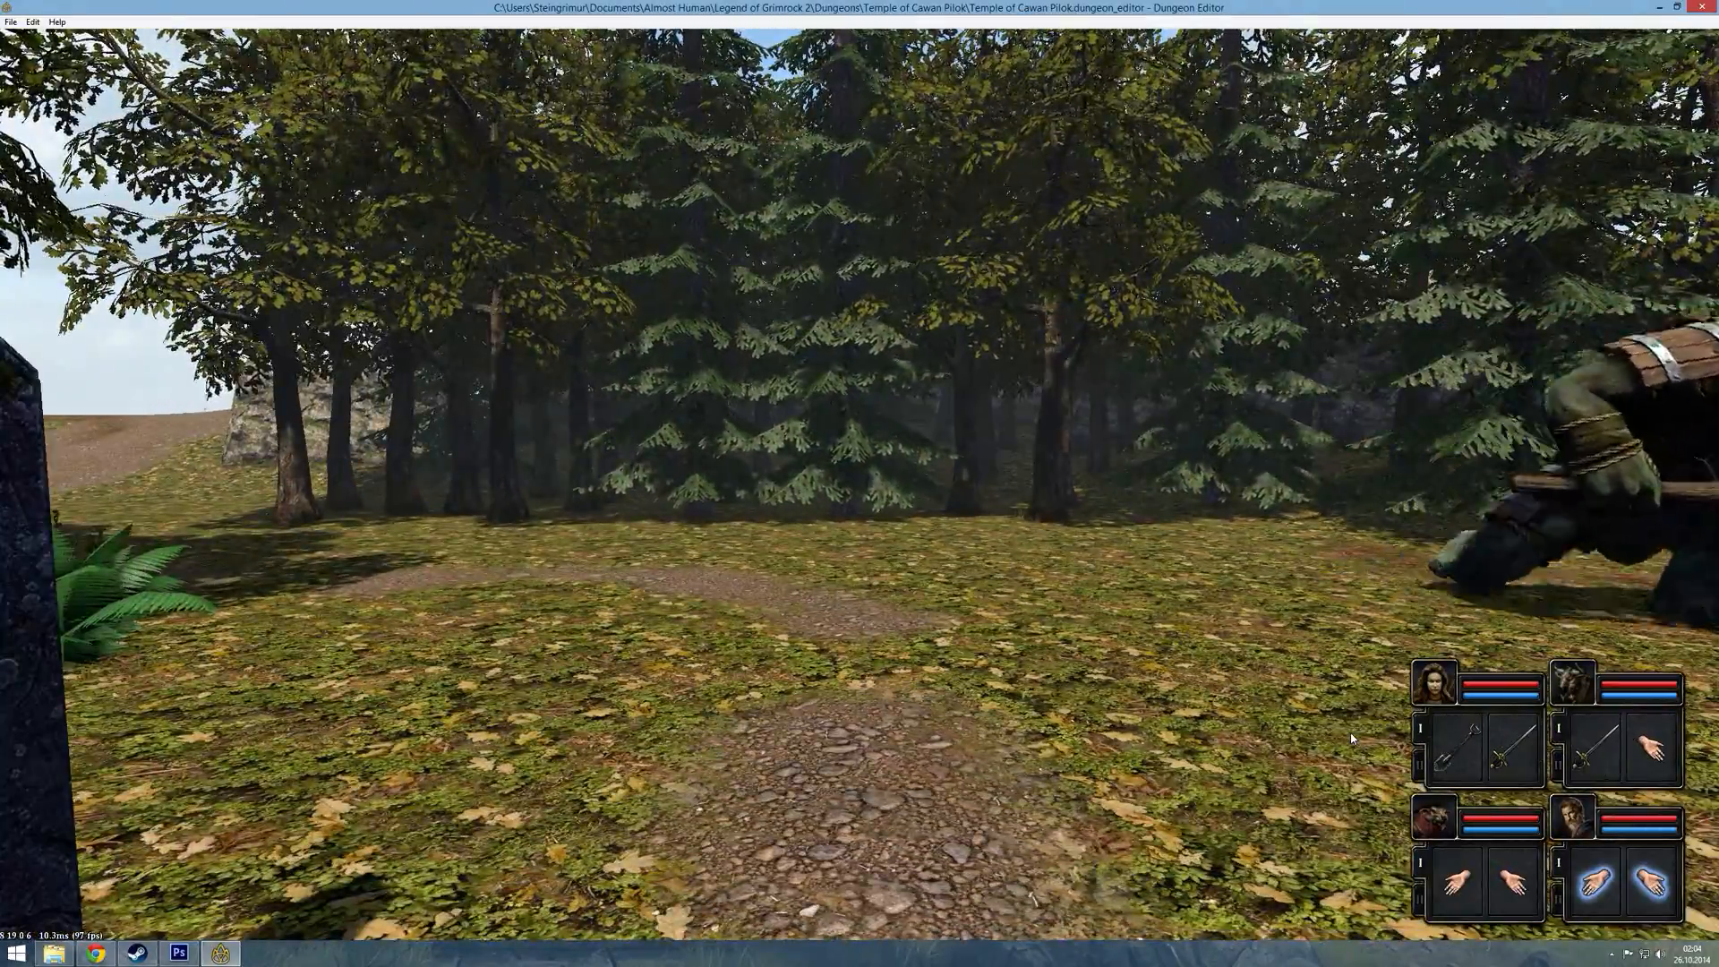
pyautogui.press('w')
pyautogui.press('e')
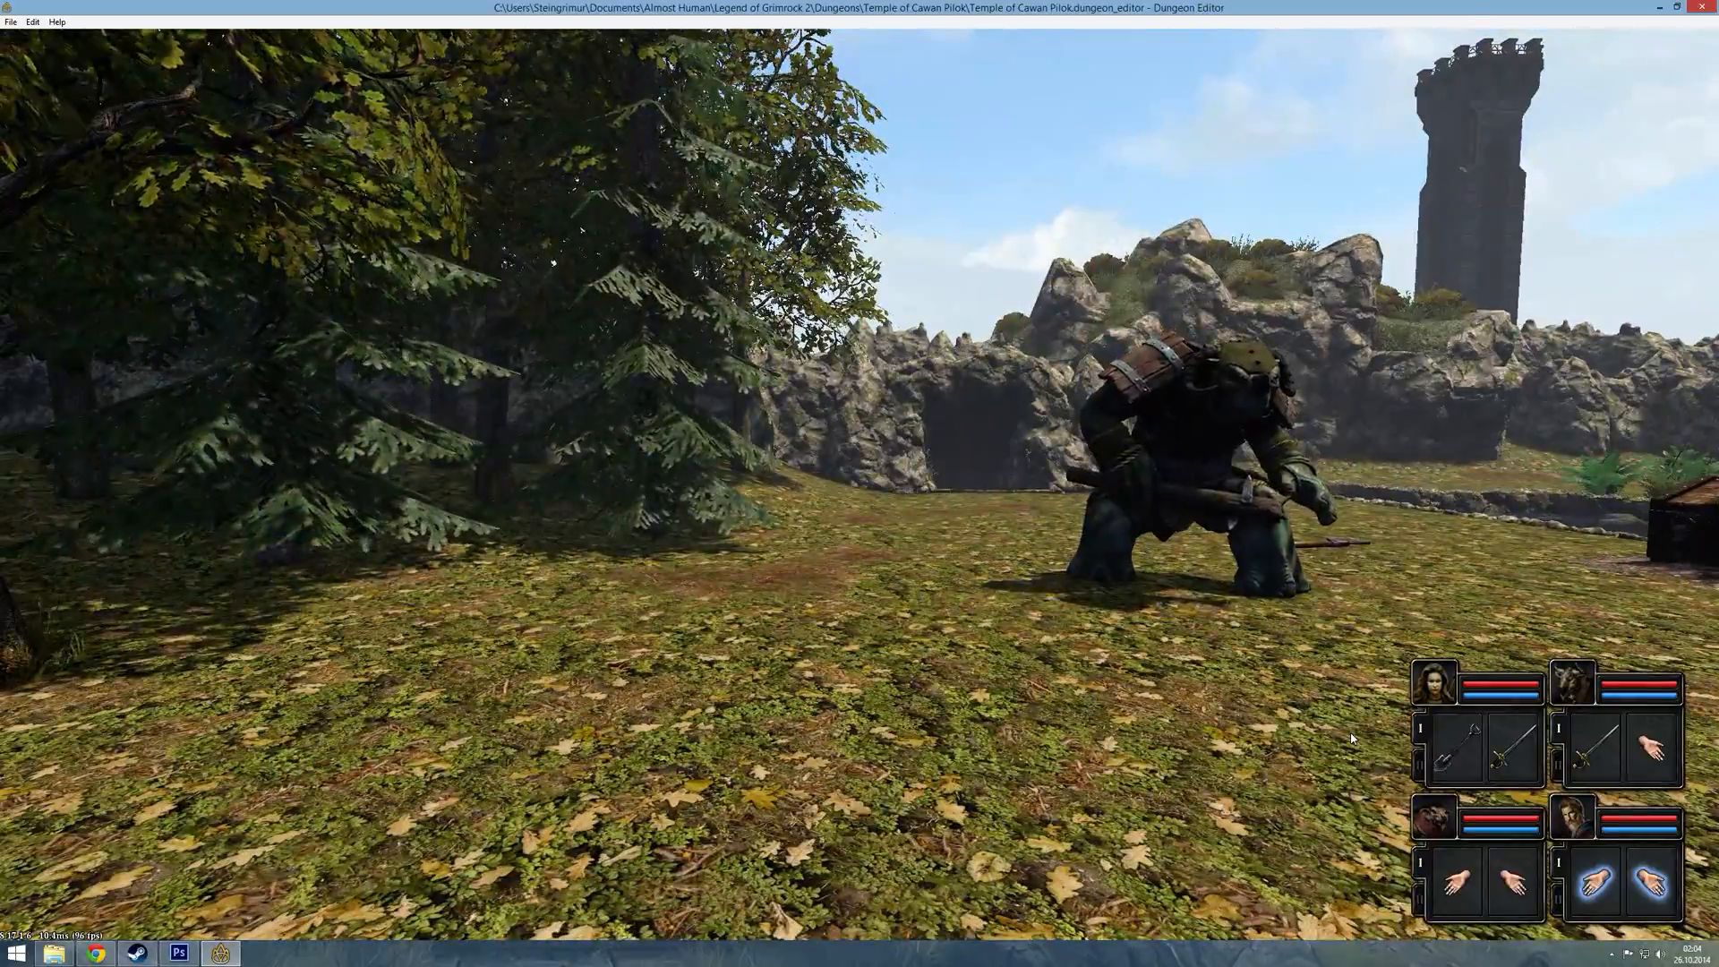
pyautogui.press('e')
pyautogui.press('q')
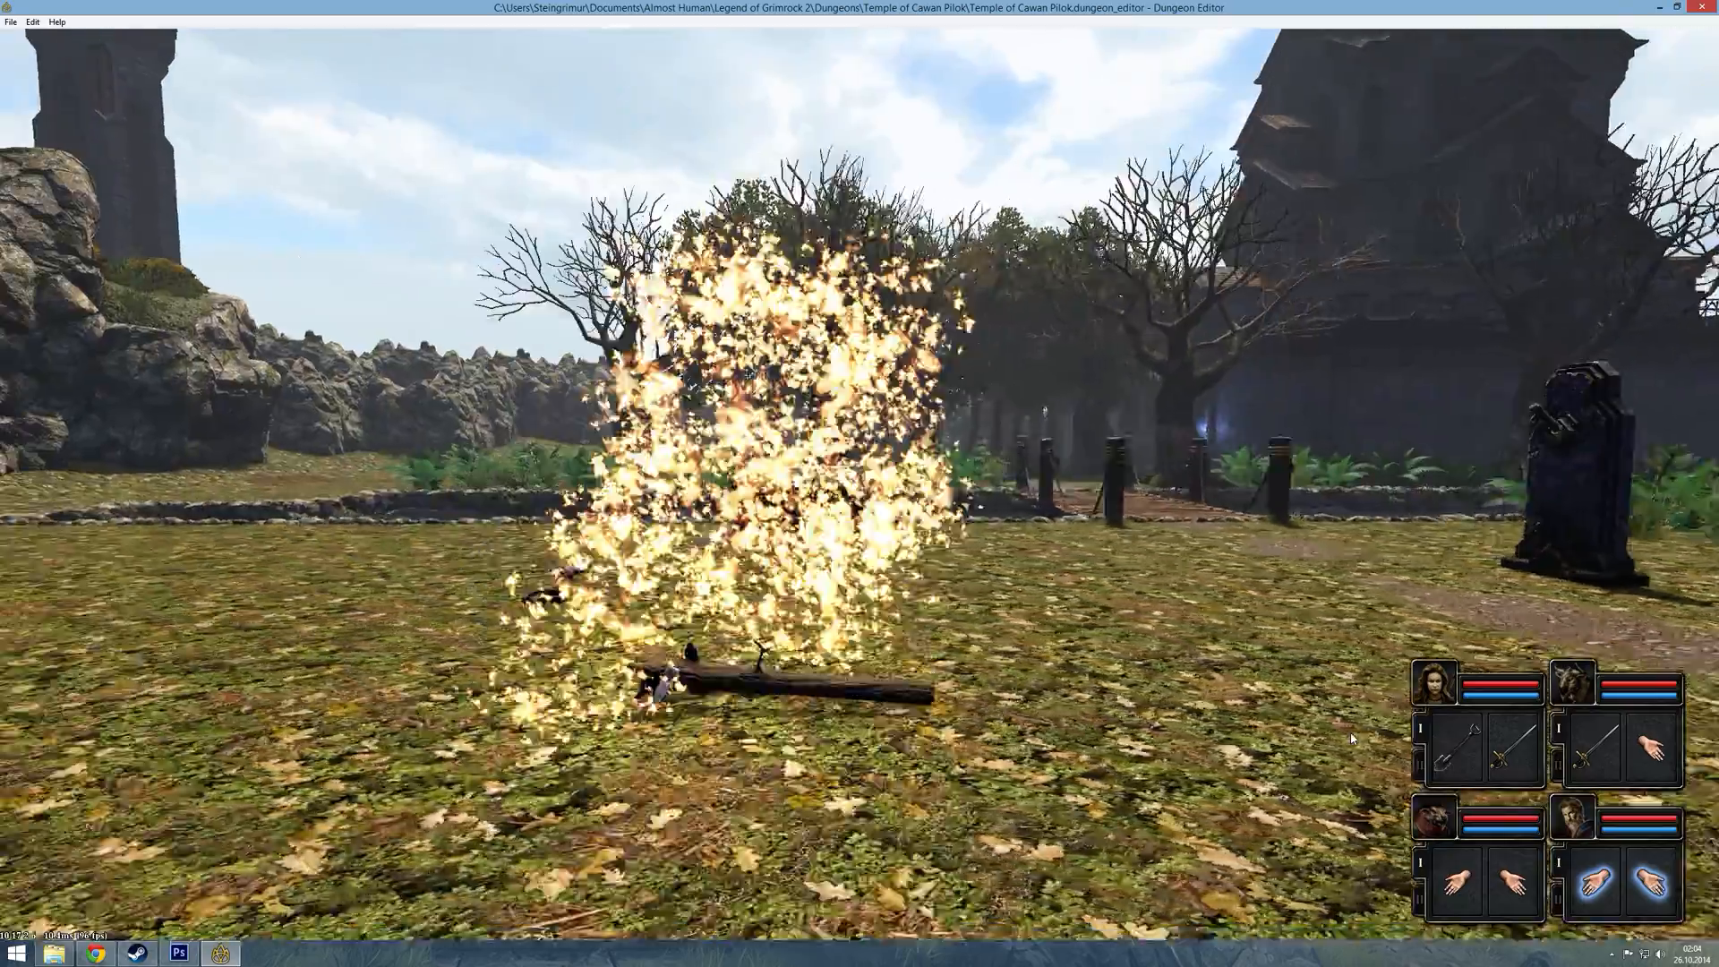
pyautogui.press('w')
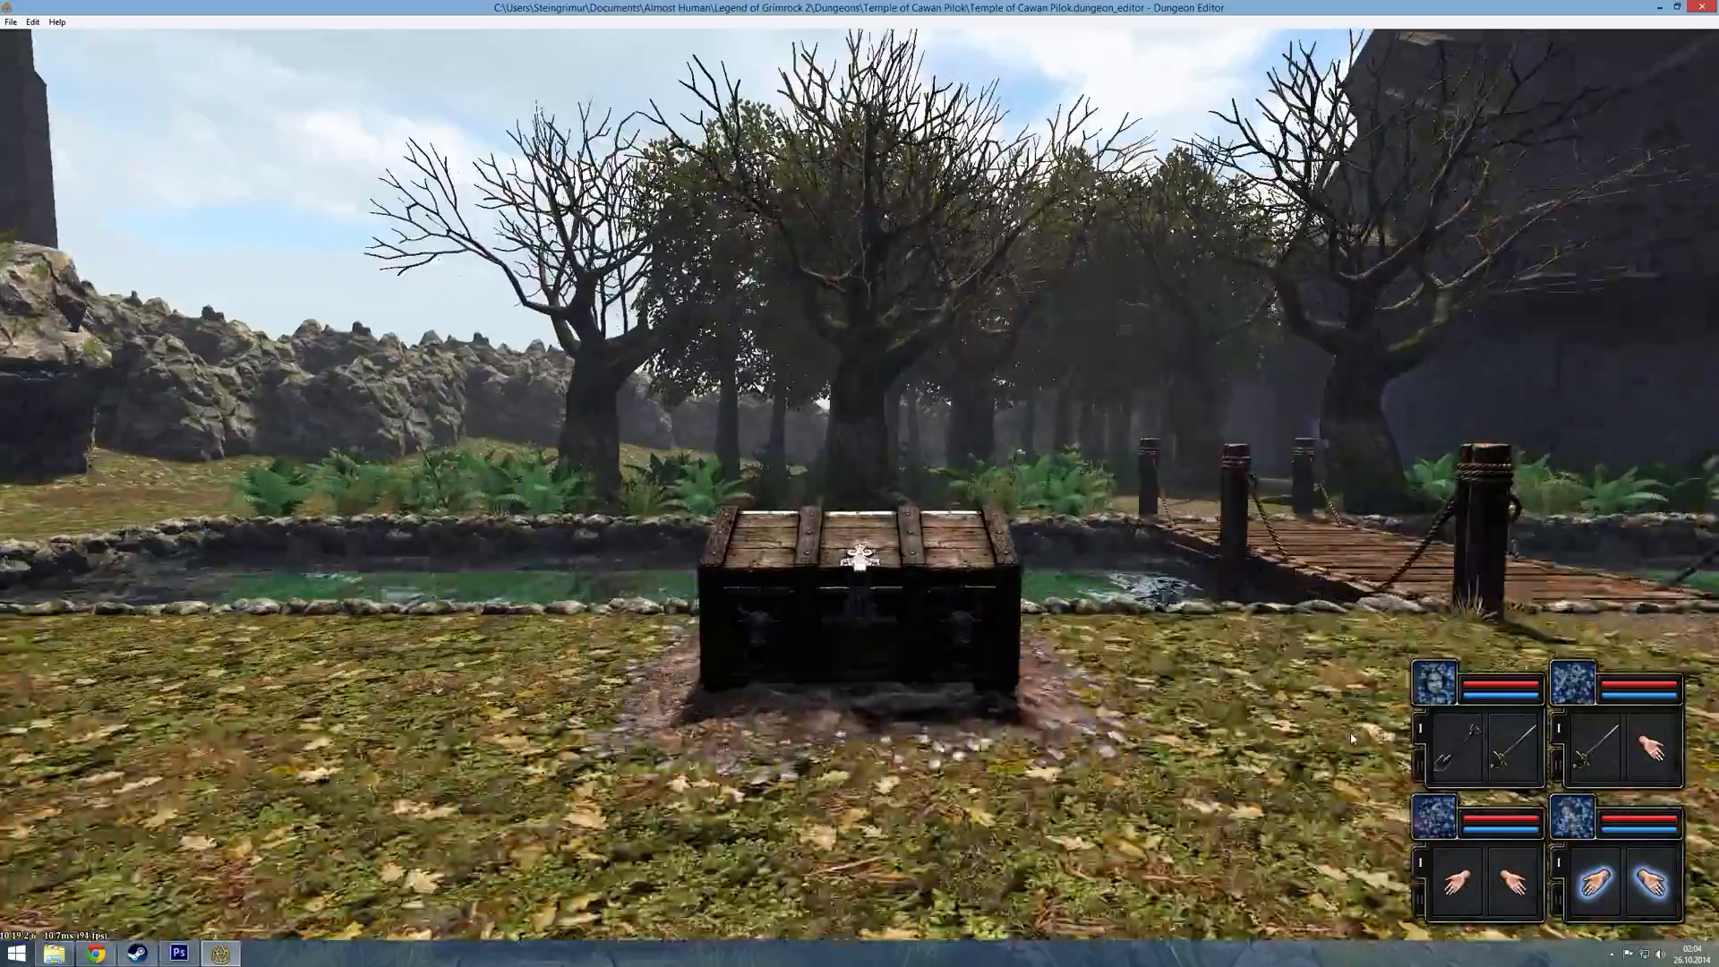
pyautogui.press('e')
pyautogui.press('e')
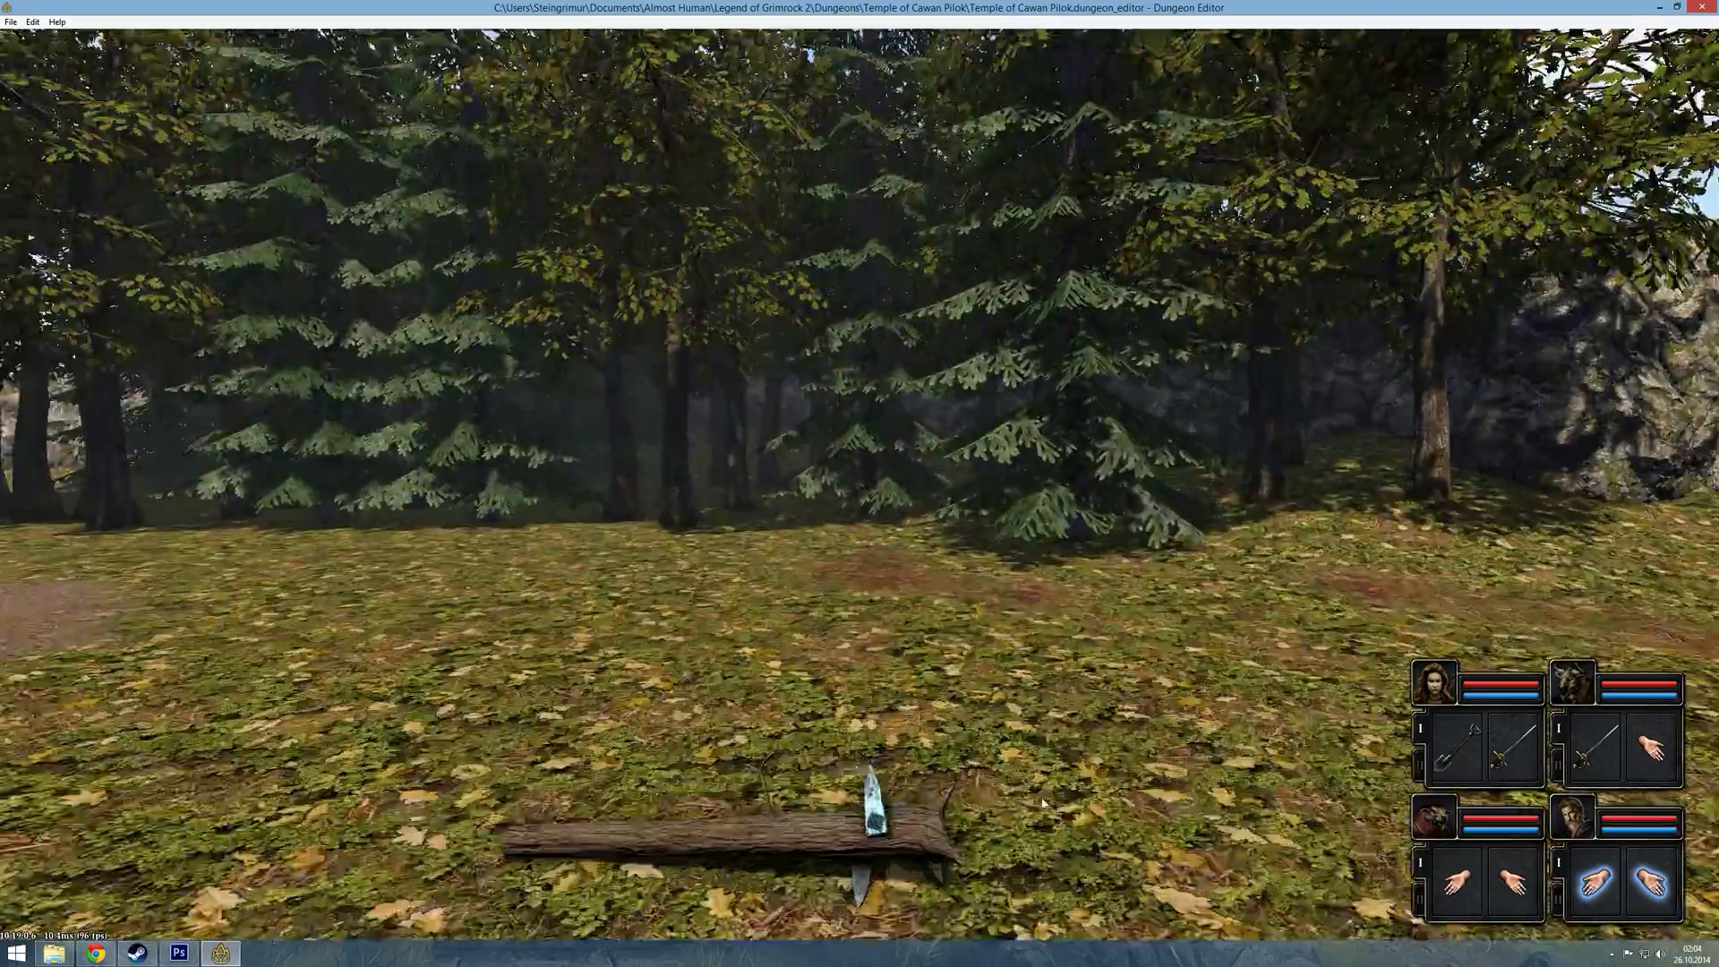
pyautogui.press('q')
pyautogui.press('q')
pyautogui.press('Escape')
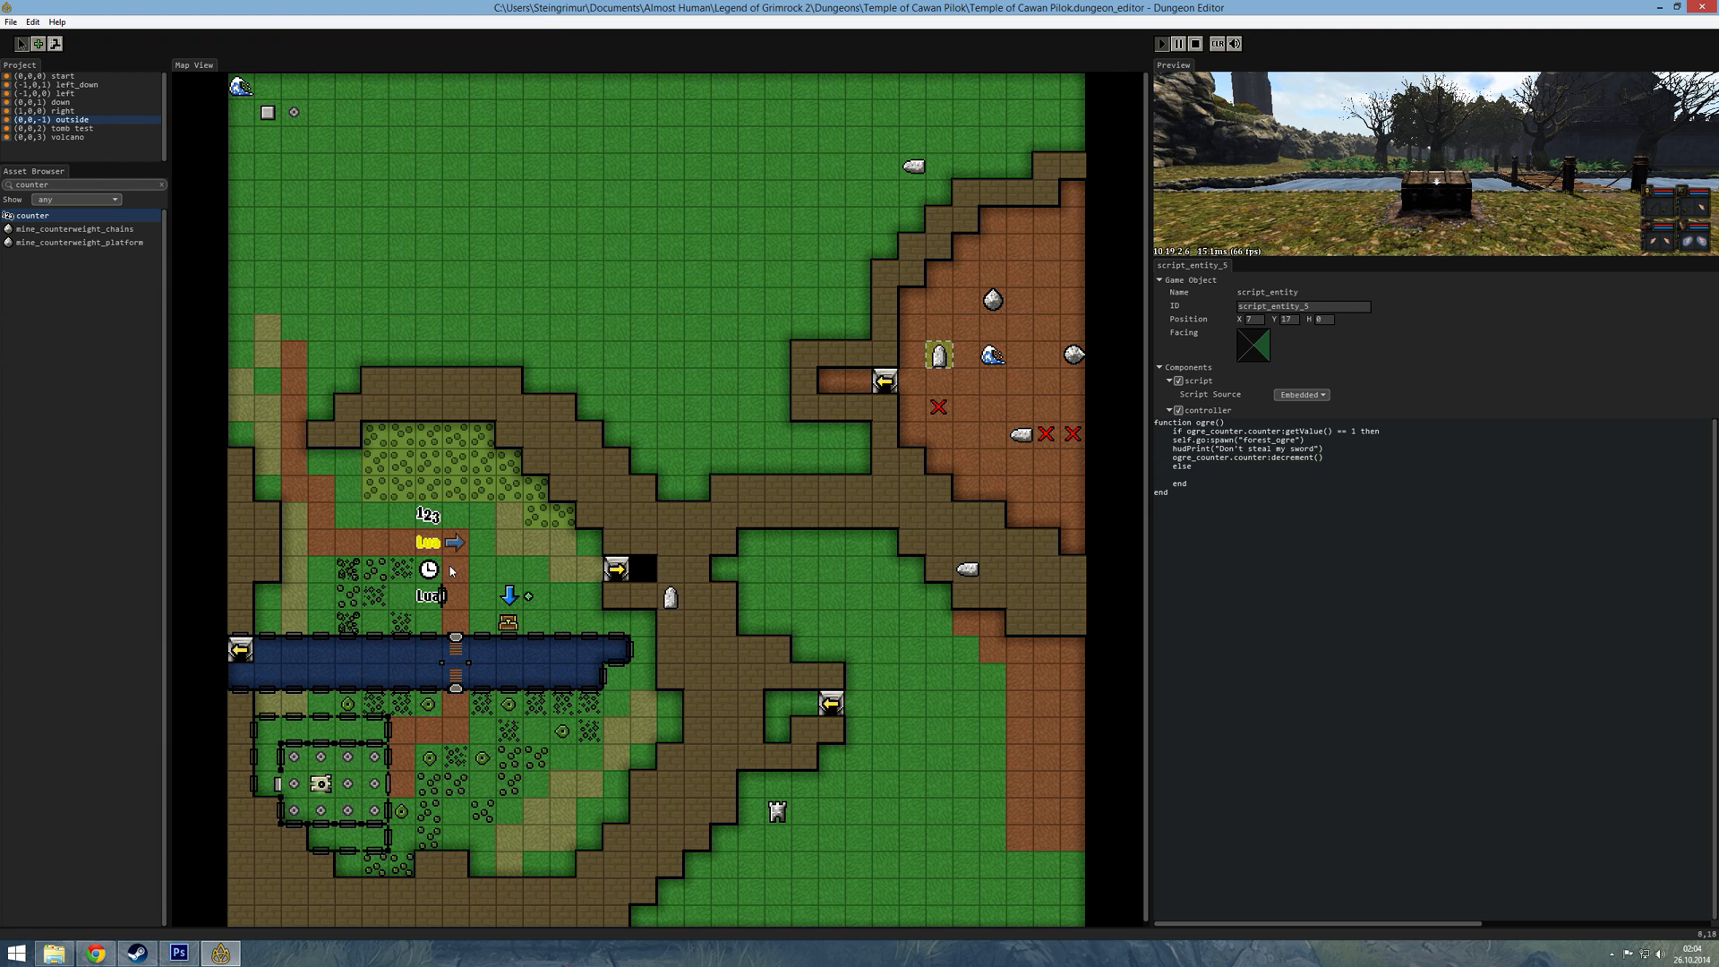
# - Delete the treasure chest, its ogre script entity and the ogre_counter from the map, and stop the preview
pyautogui.click(428, 515)
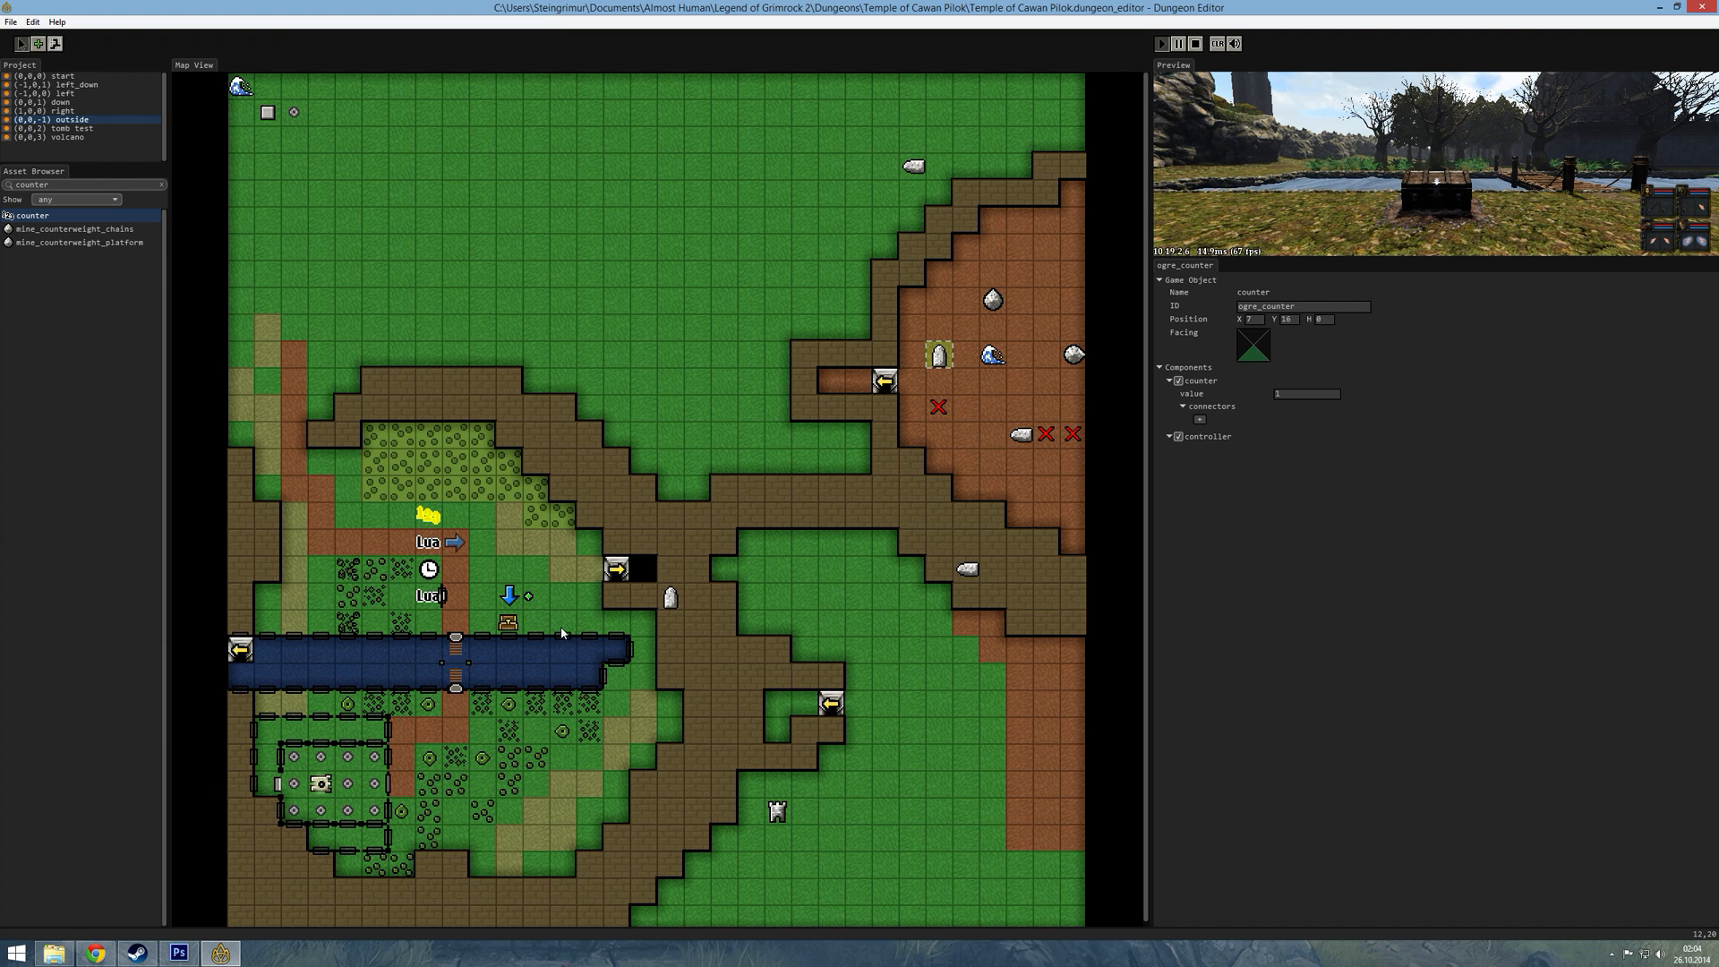
pyautogui.click(510, 627)
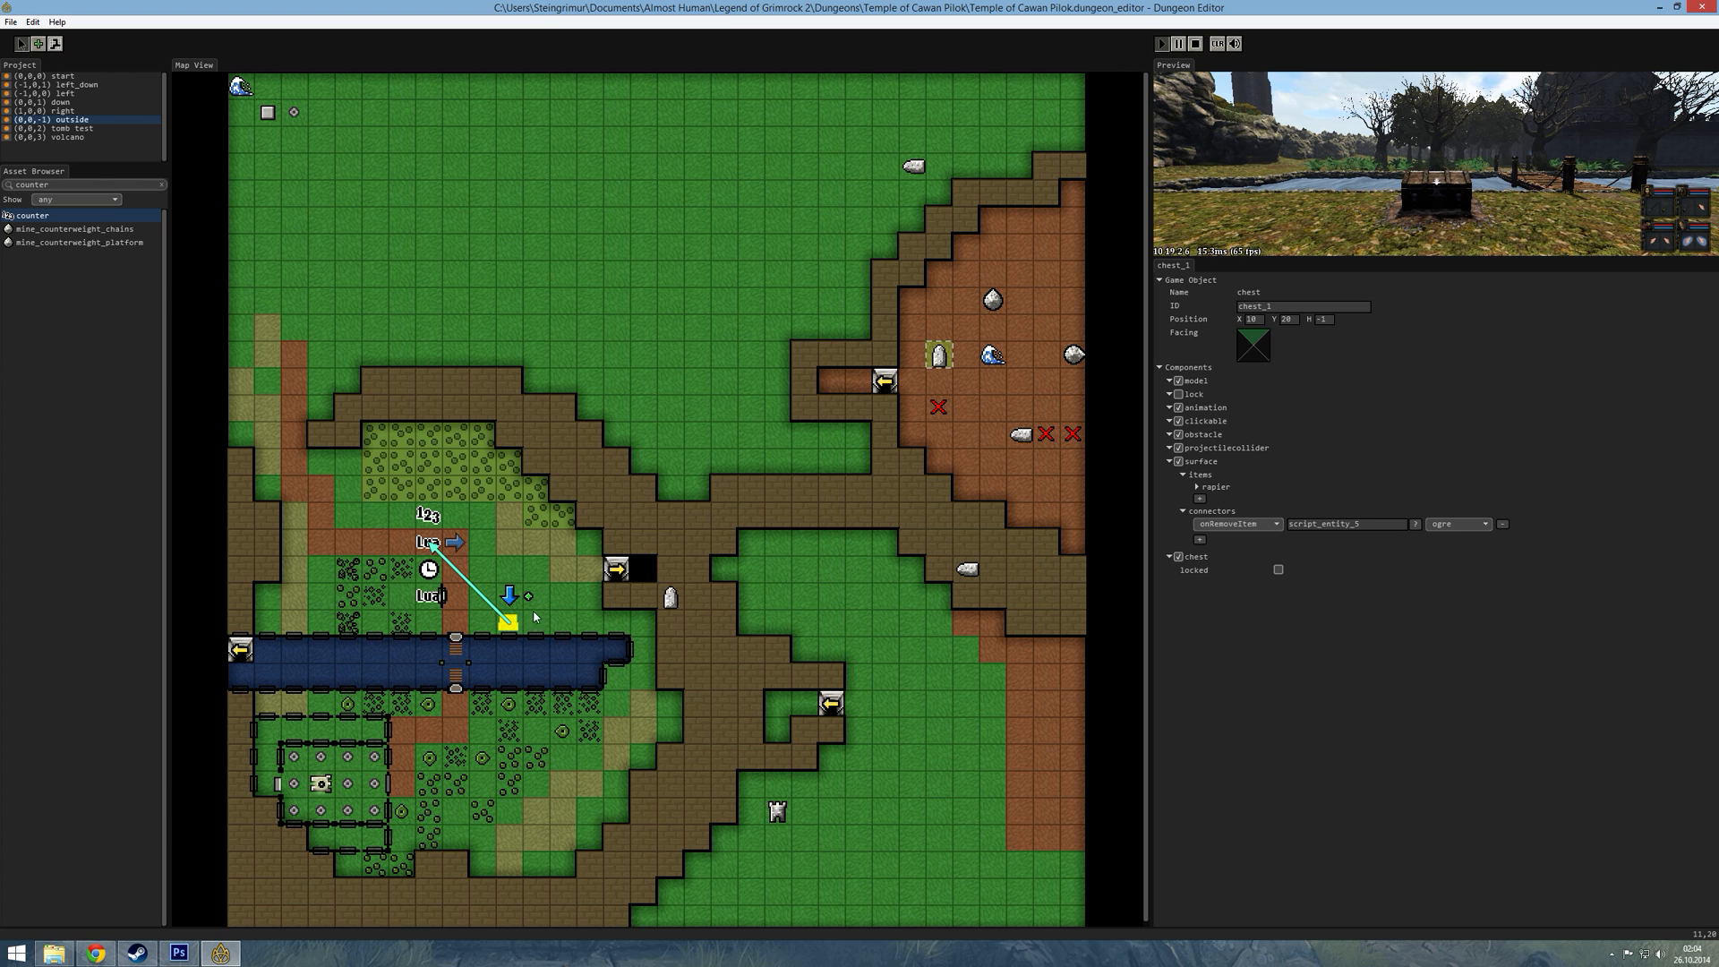
pyautogui.press('Delete')
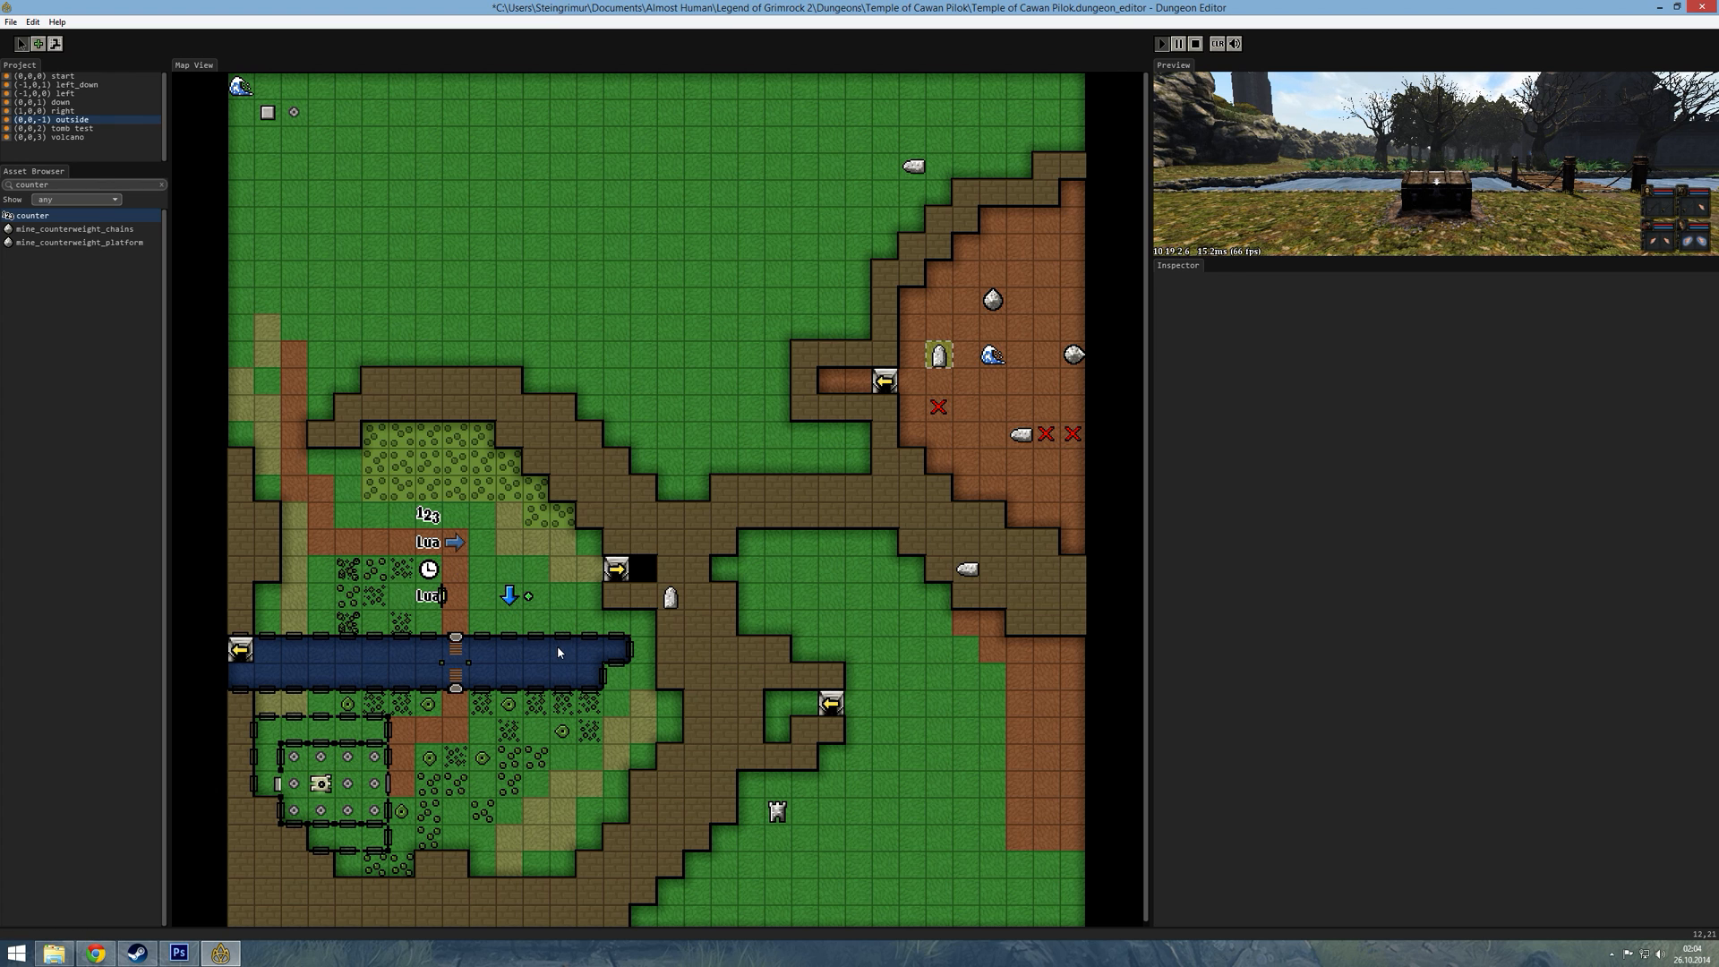
pyautogui.click(419, 542)
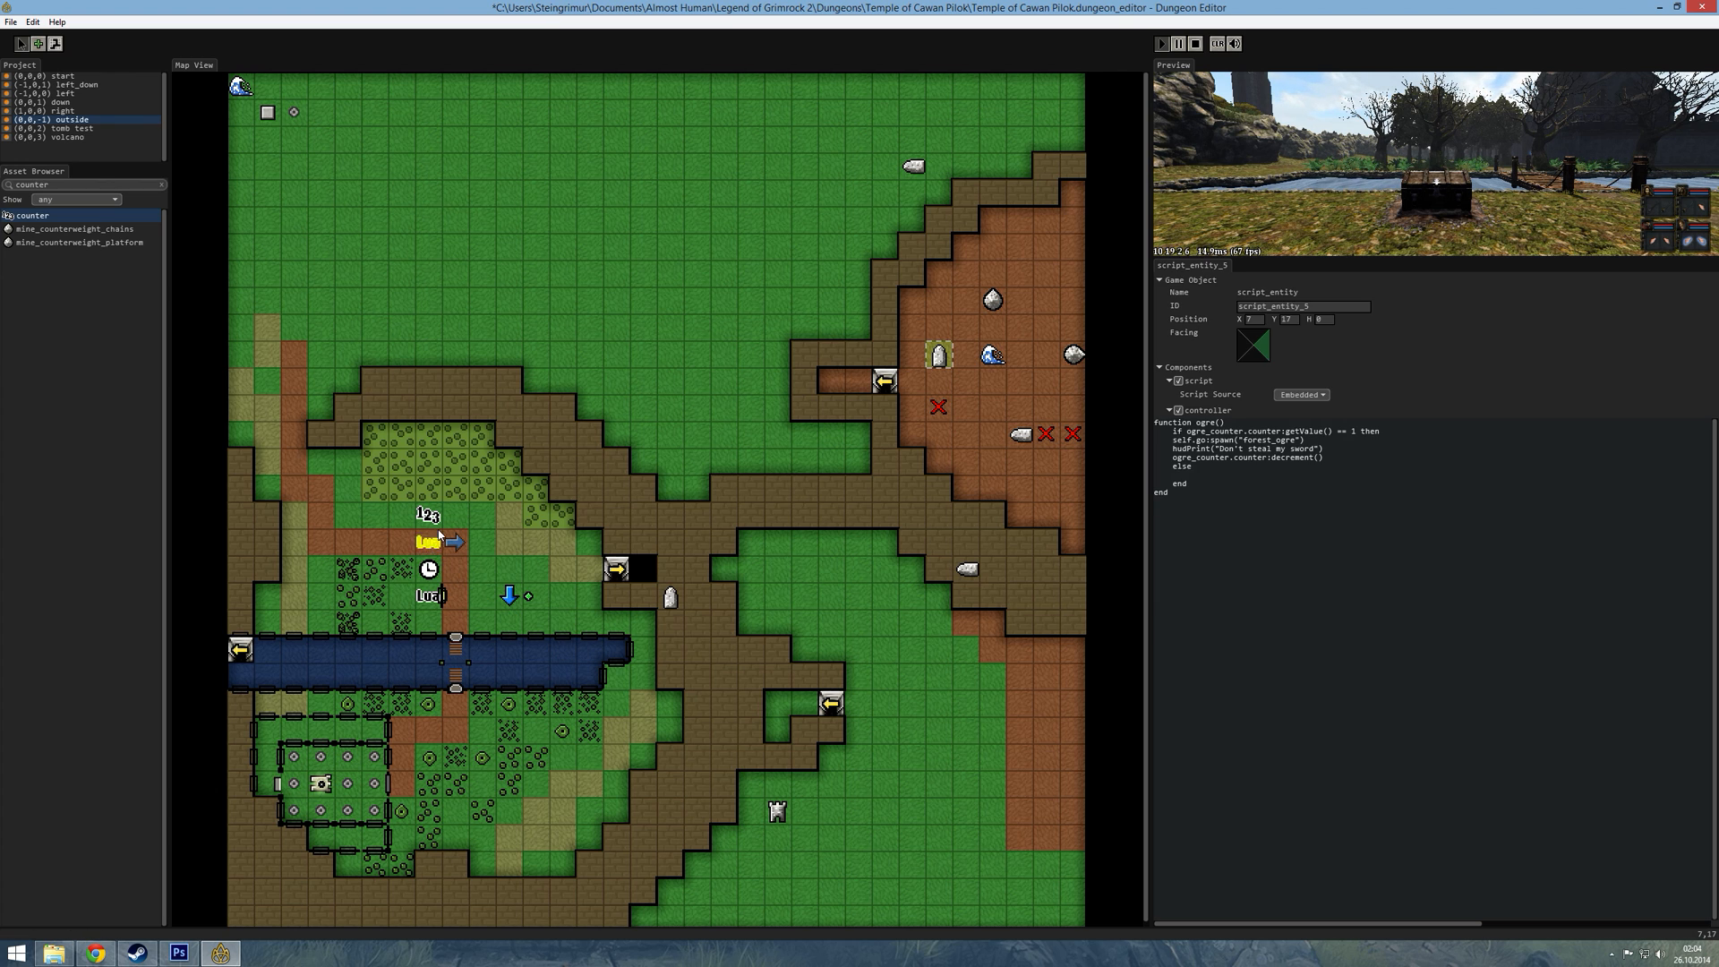
pyautogui.press('Delete')
pyautogui.click(428, 517)
pyautogui.press('Delete')
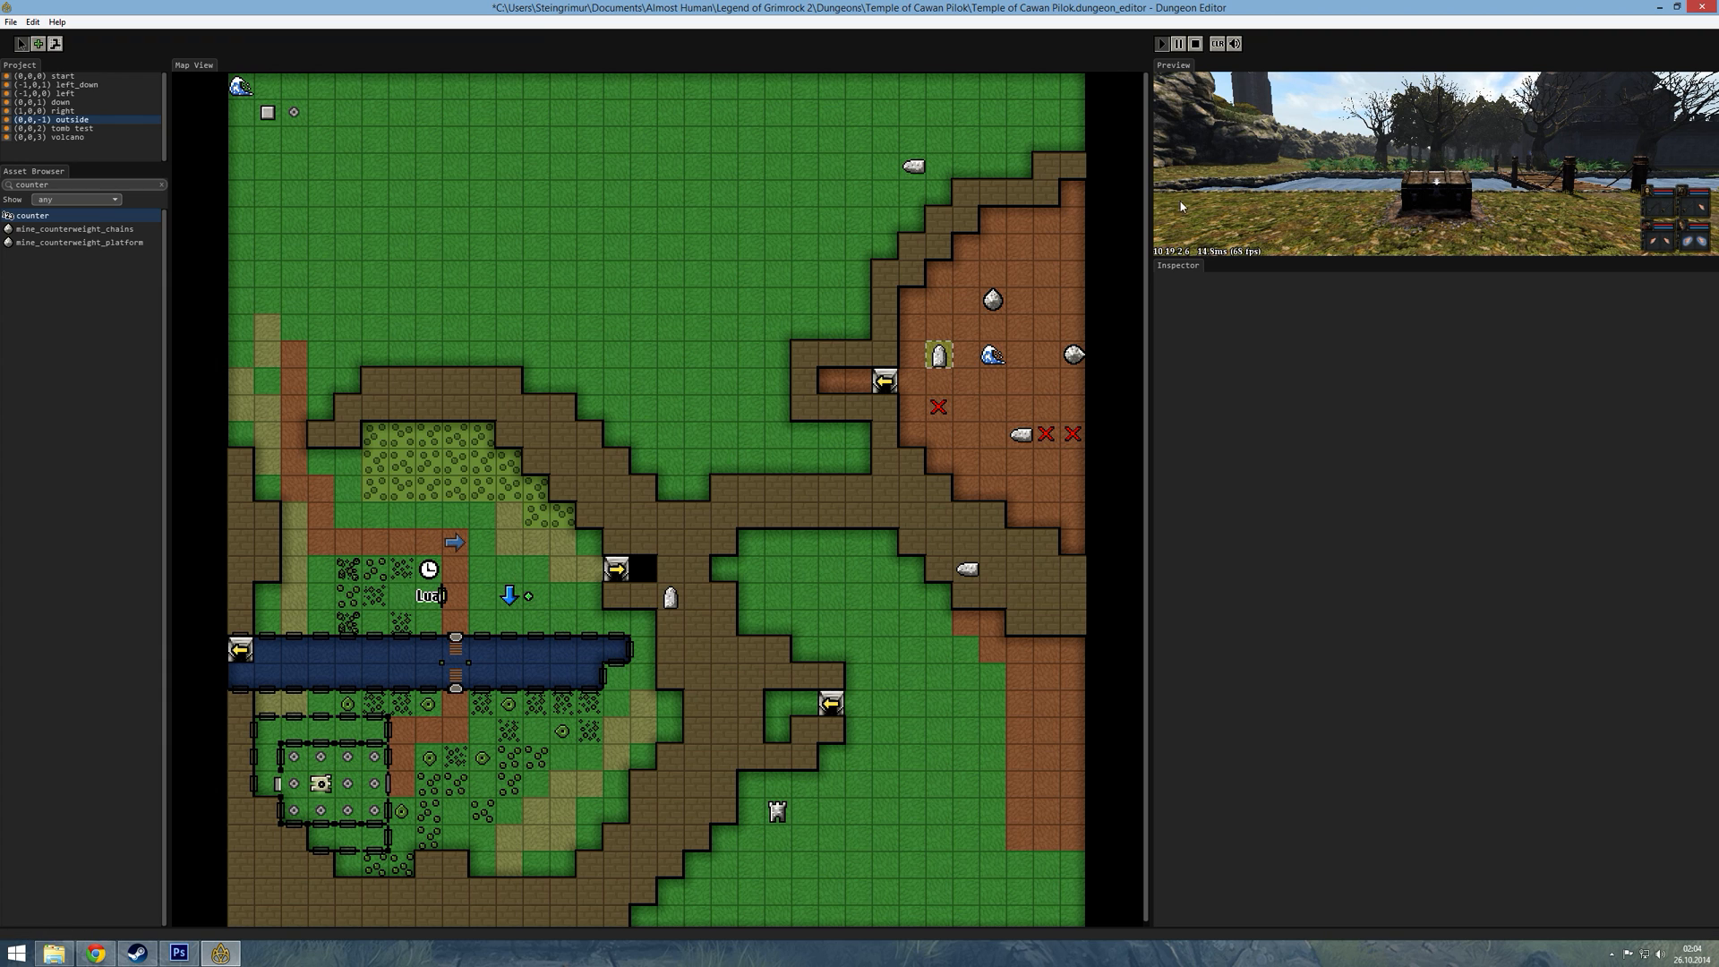
pyautogui.click(1196, 44)
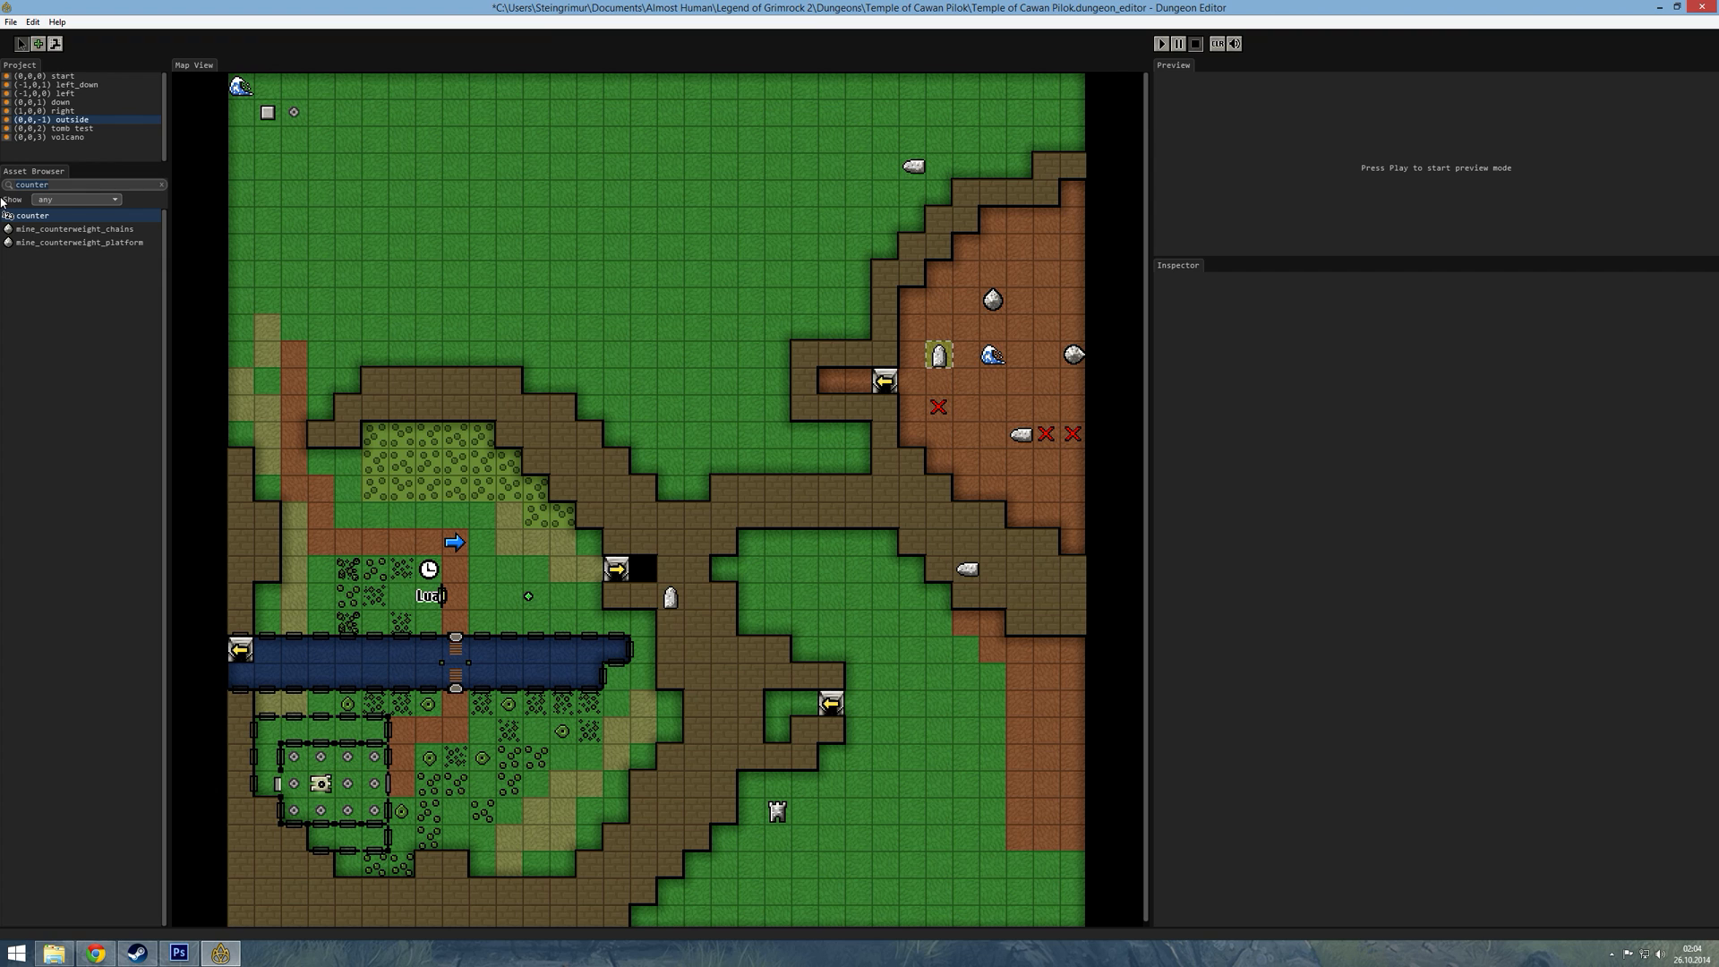
# - Search the assets for floor_ and place a floor_trigger at X 10, Y 20
pyautogui.hotkey('ctrl', 'a')
pyautogui.write('floot')
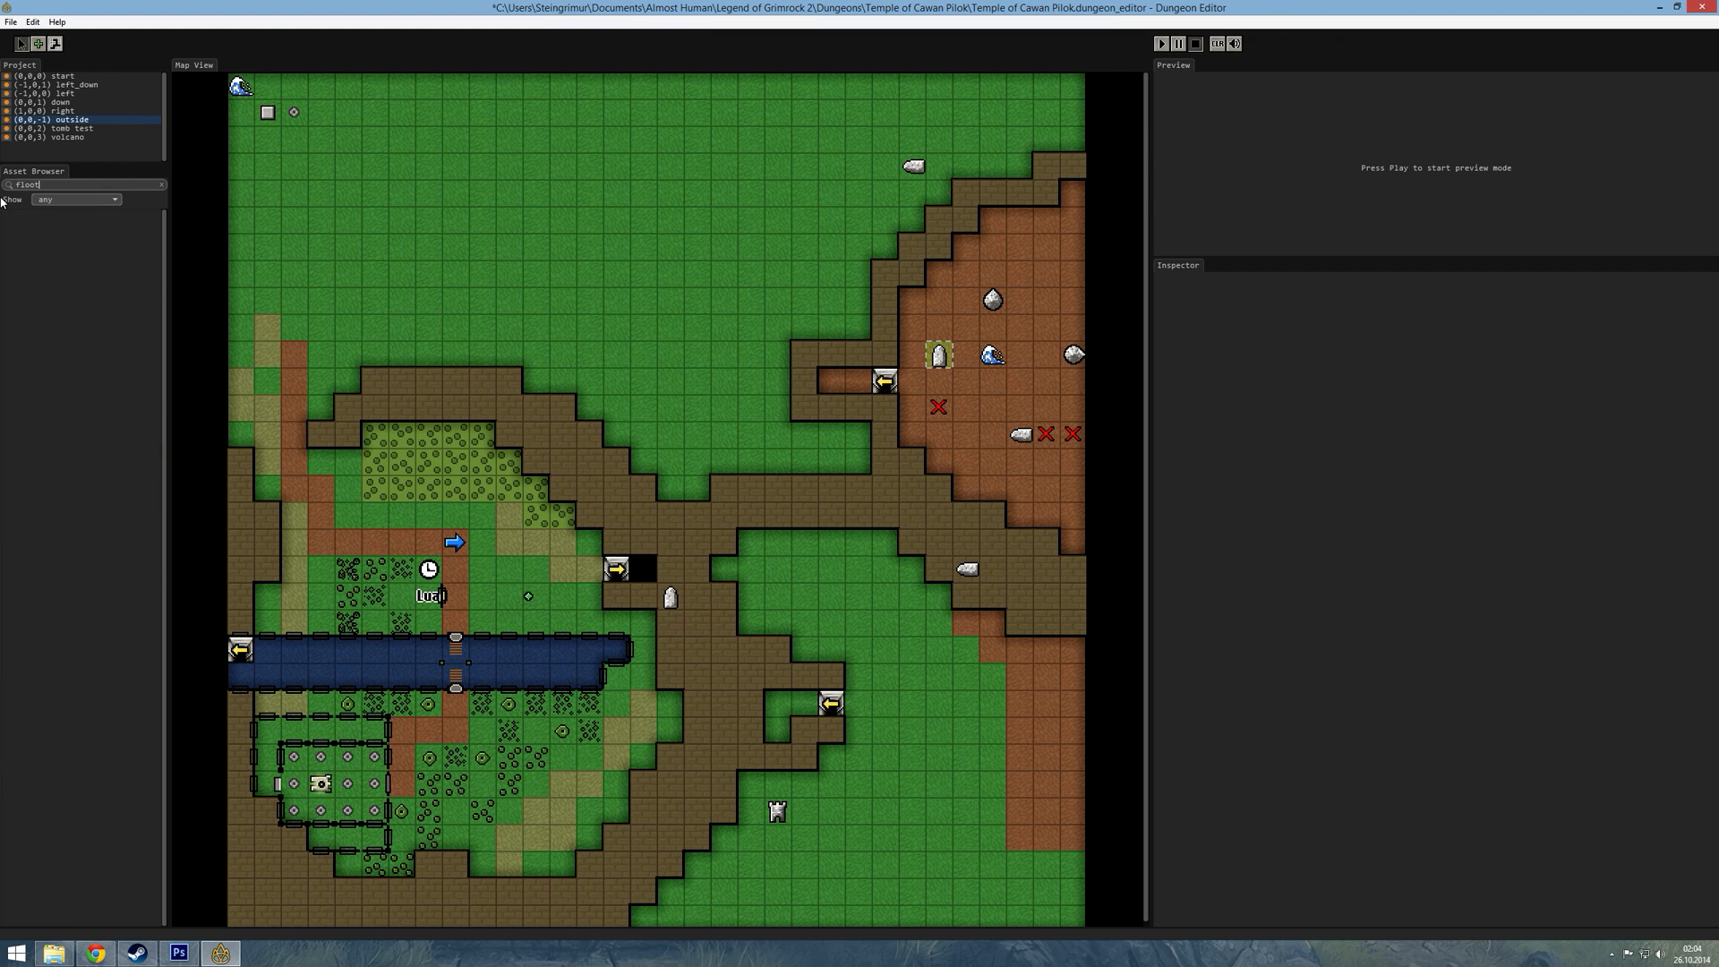
pyautogui.press('BackSpace')
pyautogui.write('r_')
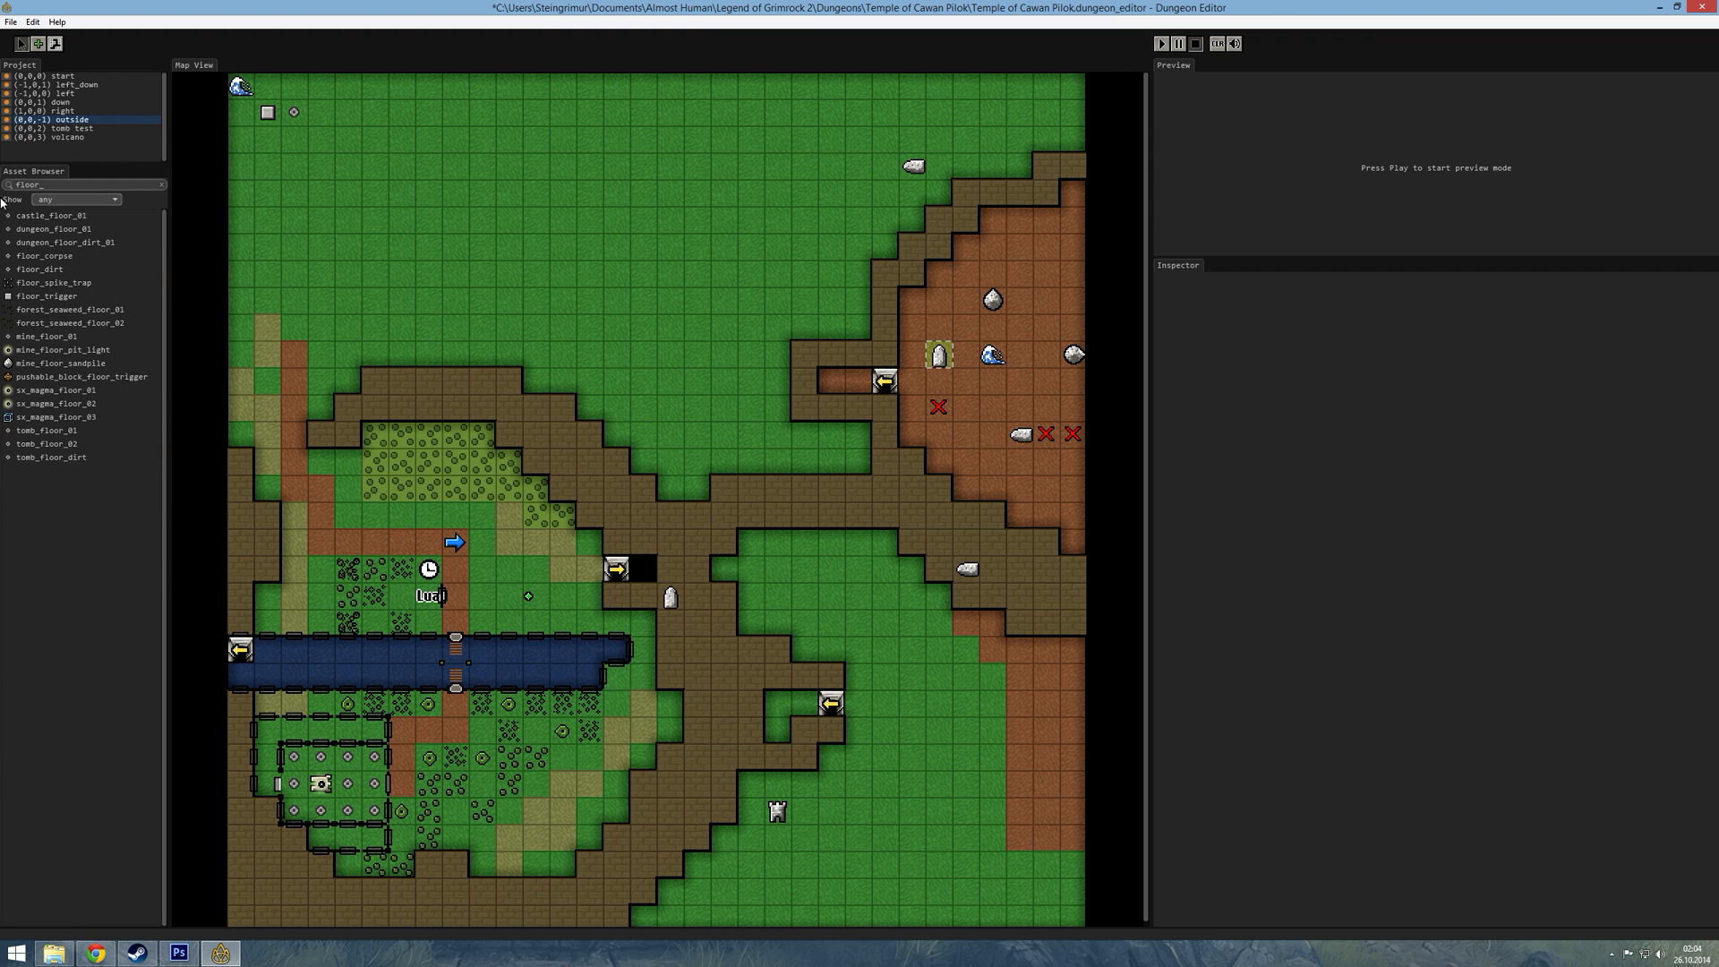
pyautogui.click(49, 296)
pyautogui.click(508, 624)
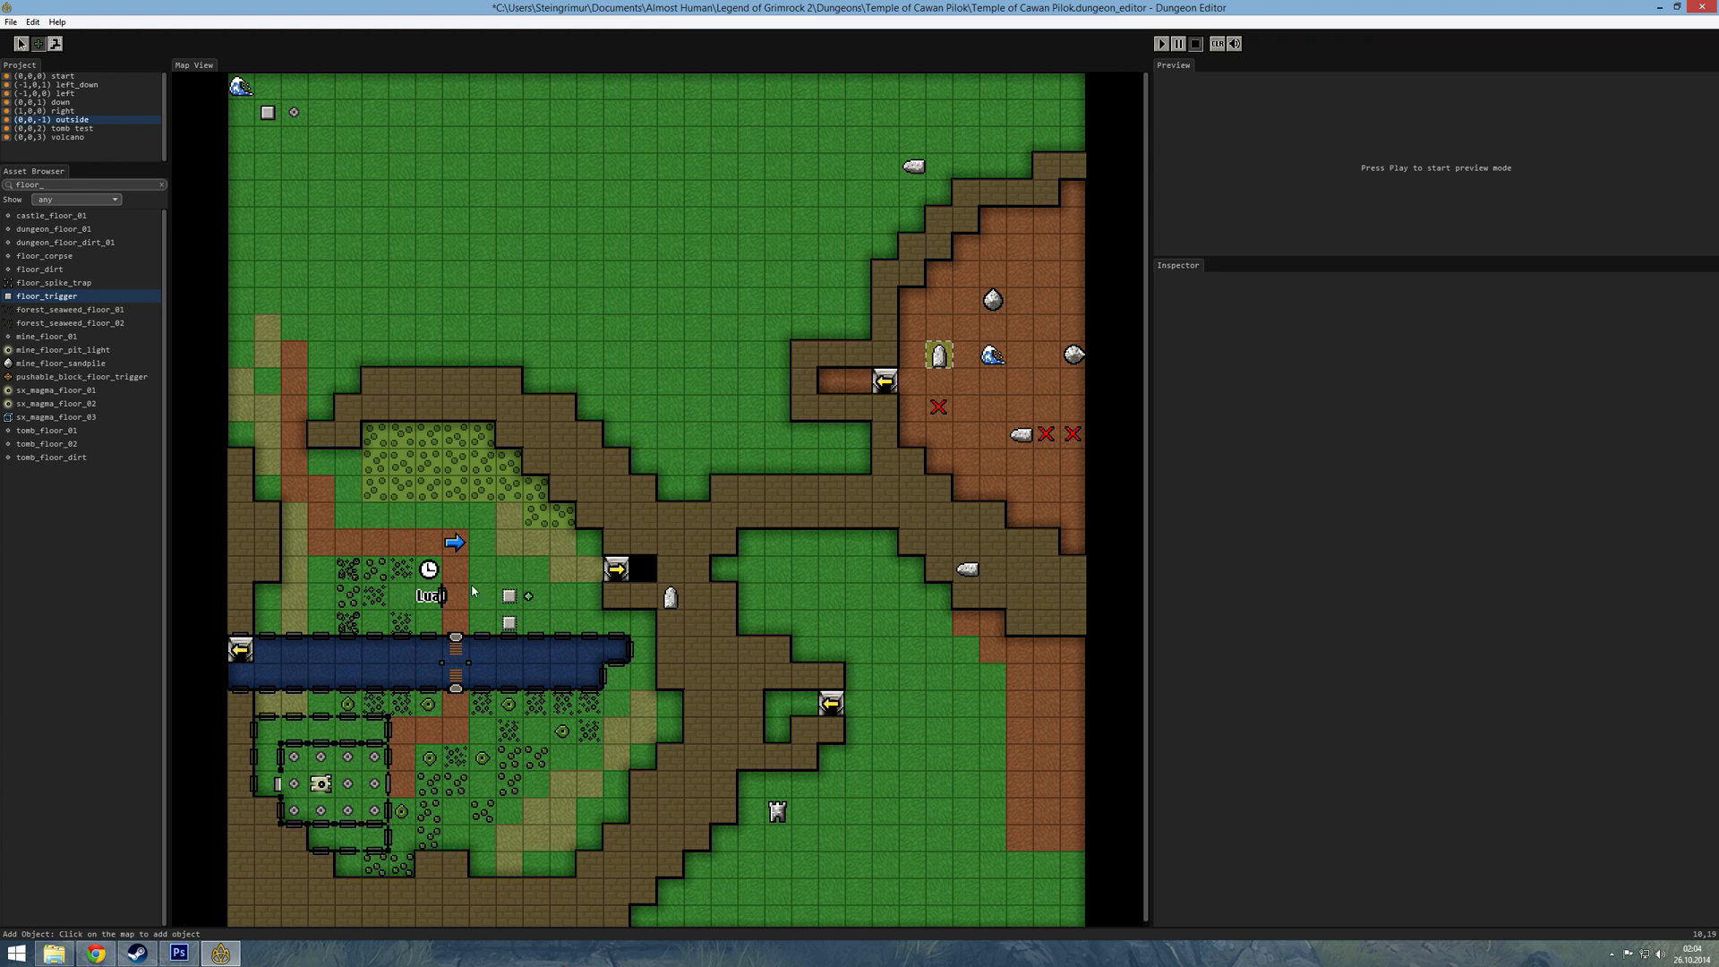
pyautogui.click(22, 43)
# - Search the assets for a script_entity and place it at X 11, Y 20, directly east of the floor trigger
pyautogui.doubleClick(36, 184)
pyautogui.write('sc')
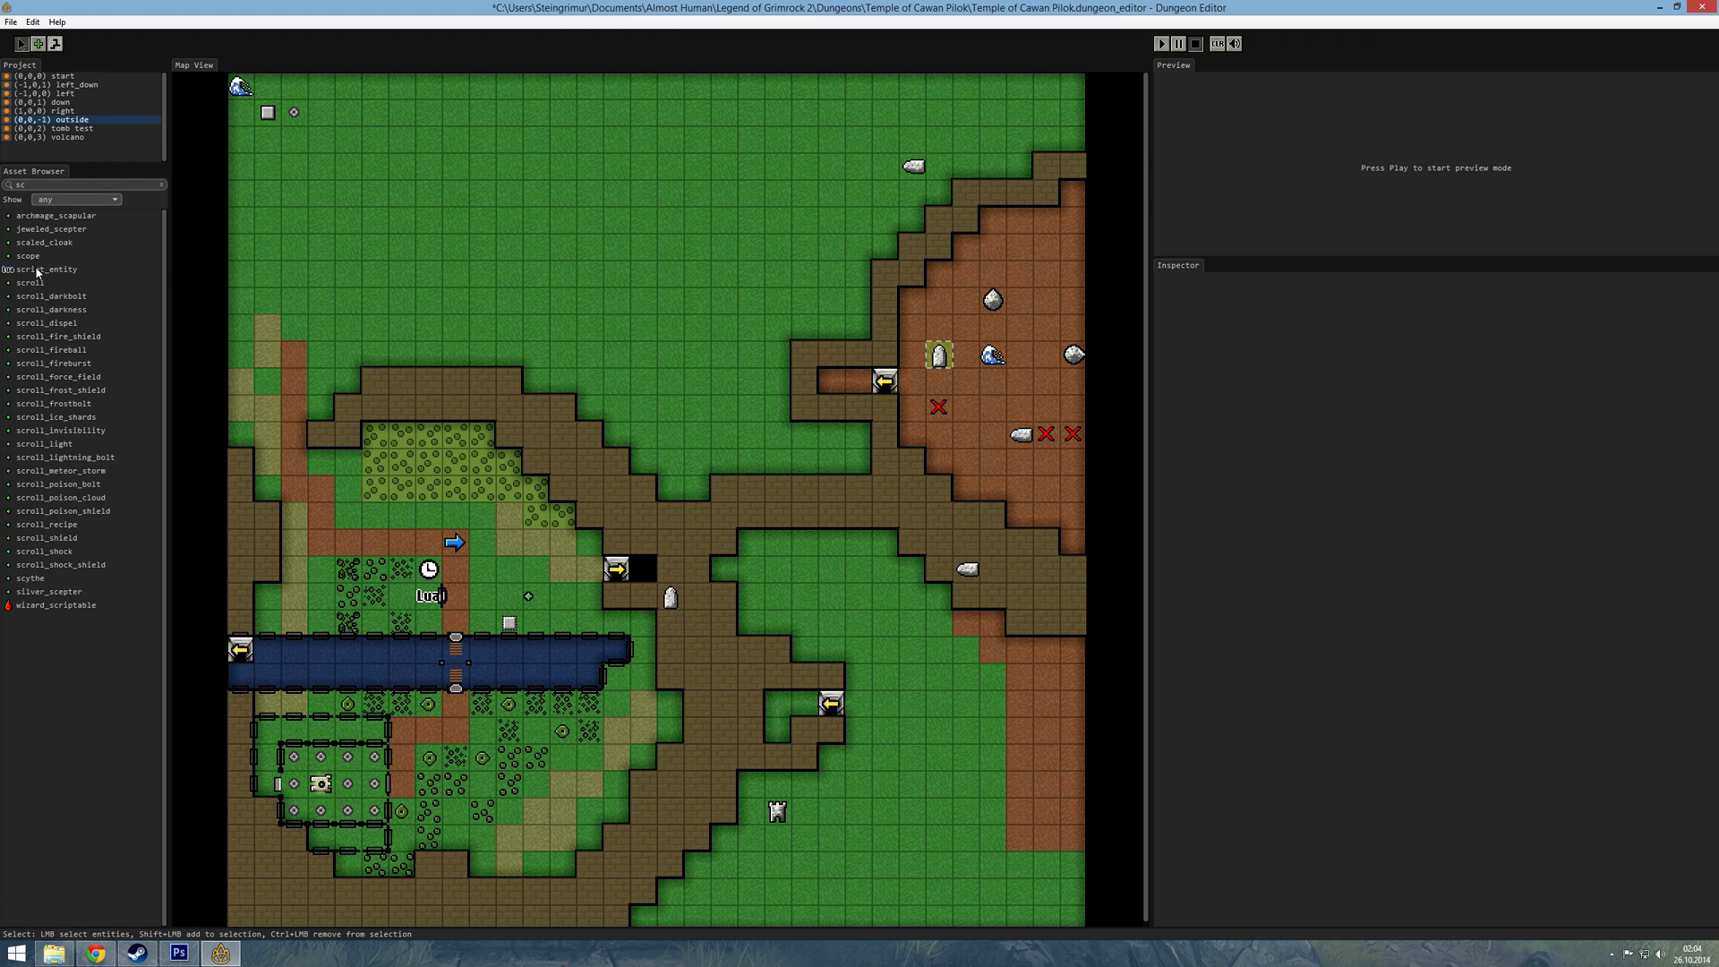
pyautogui.click(35, 273)
pyautogui.click(536, 624)
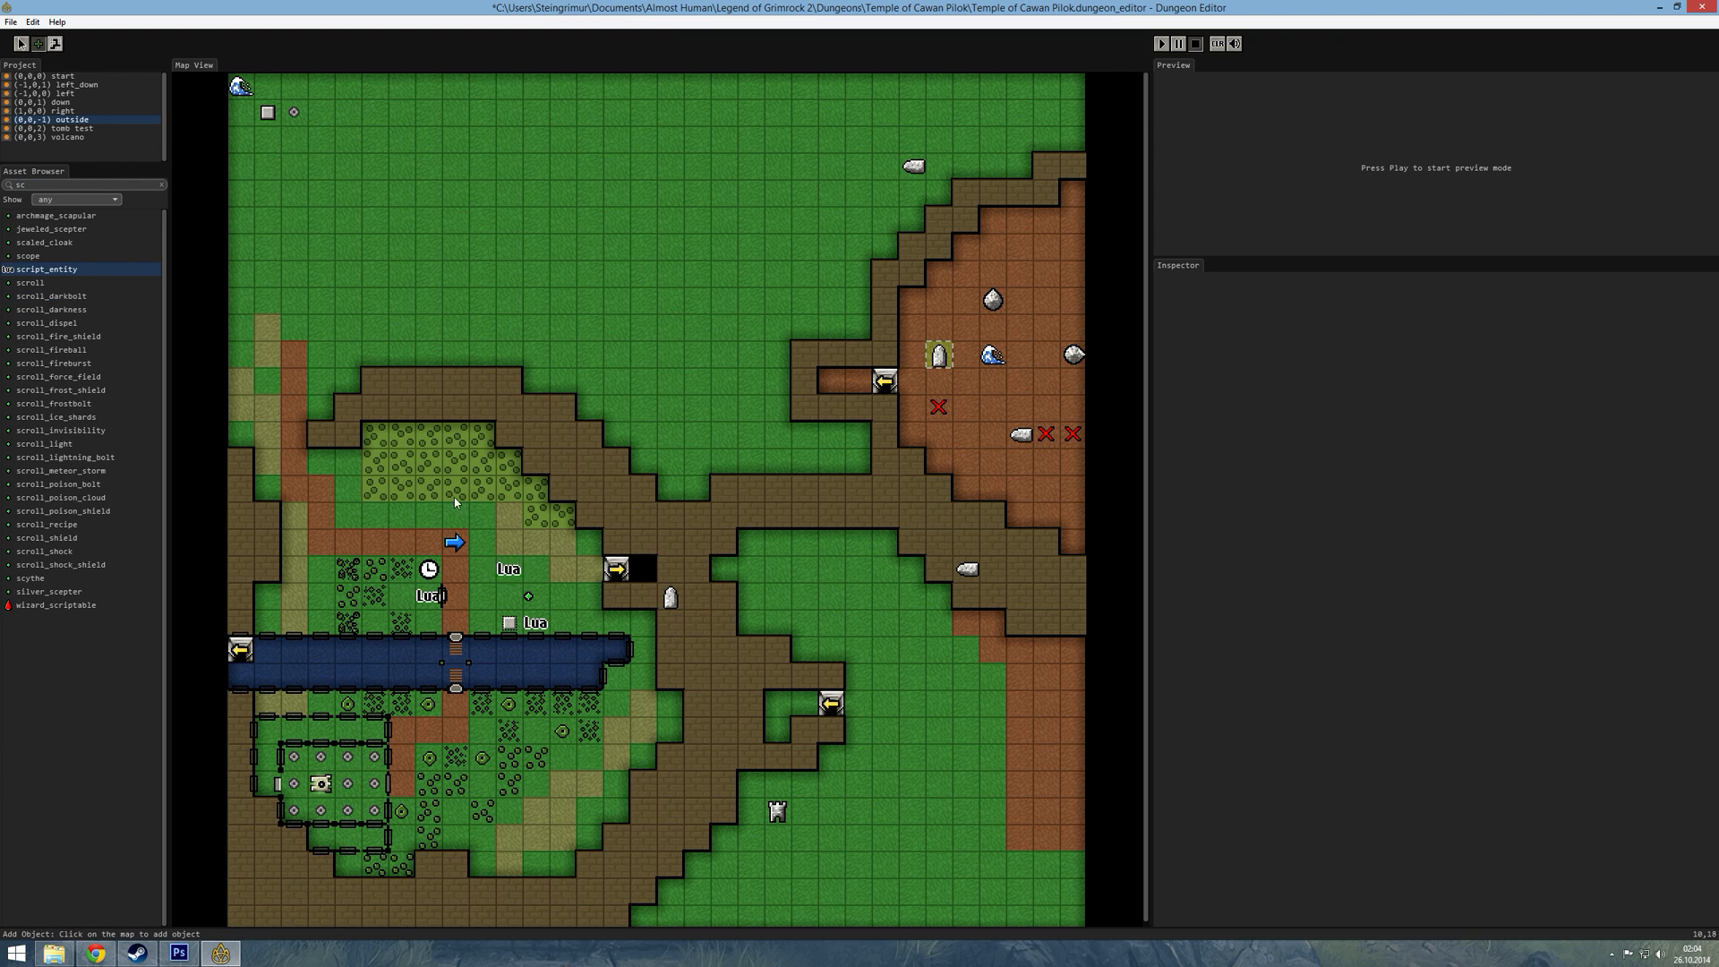
pyautogui.click(21, 42)
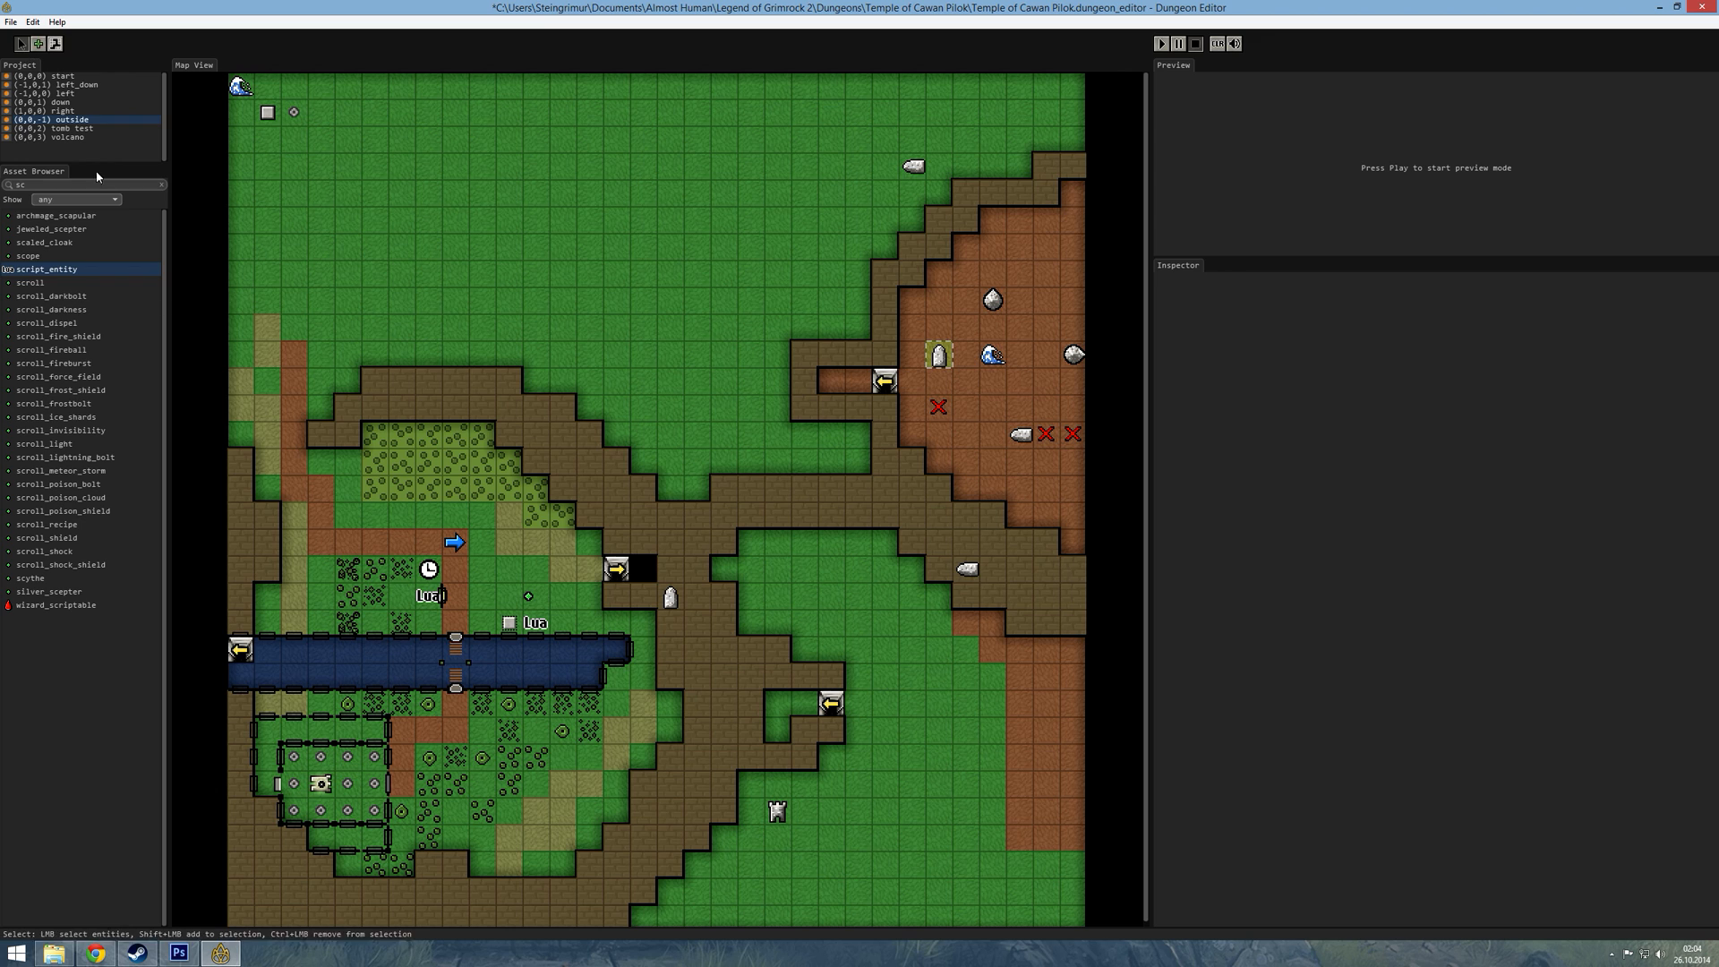
# - Make the new floor trigger react only to digging, disabling activation by party, monster and item
pyautogui.click(508, 622)
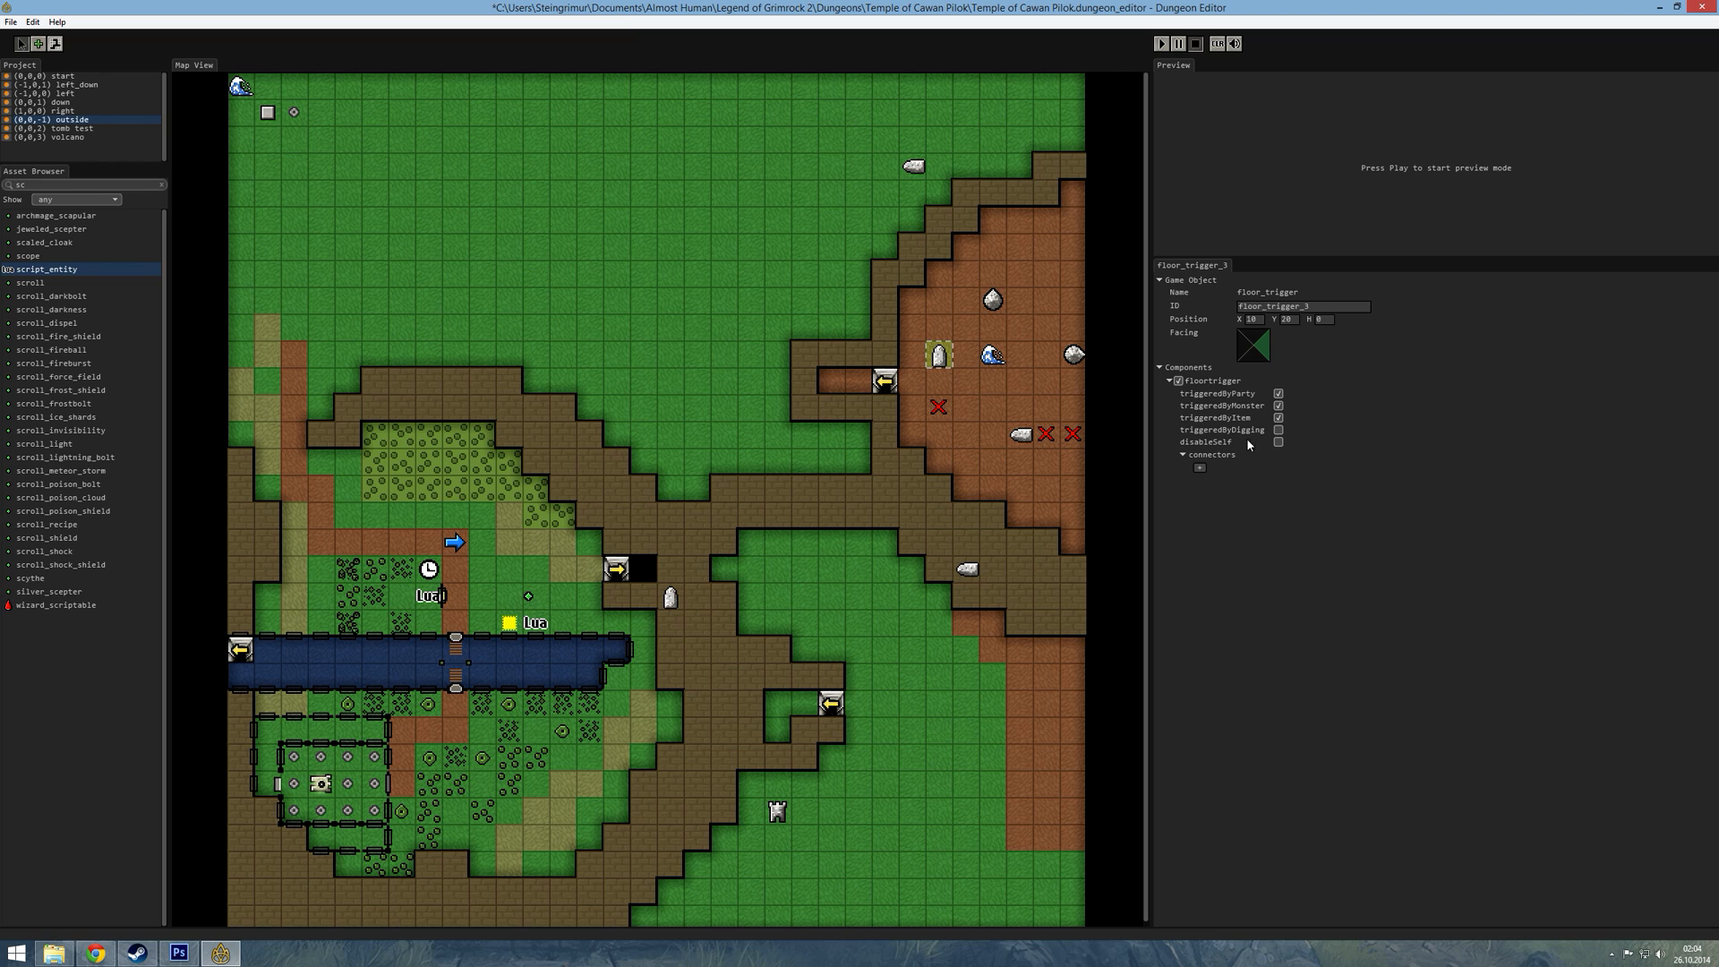
pyautogui.click(1279, 430)
pyautogui.click(1278, 394)
pyautogui.click(1279, 406)
pyautogui.click(1279, 418)
# - Write a hiddencorpse() function in the script entity beside the floor trigger that runs self.go:spawn("floor_corpse")
pyautogui.click(536, 622)
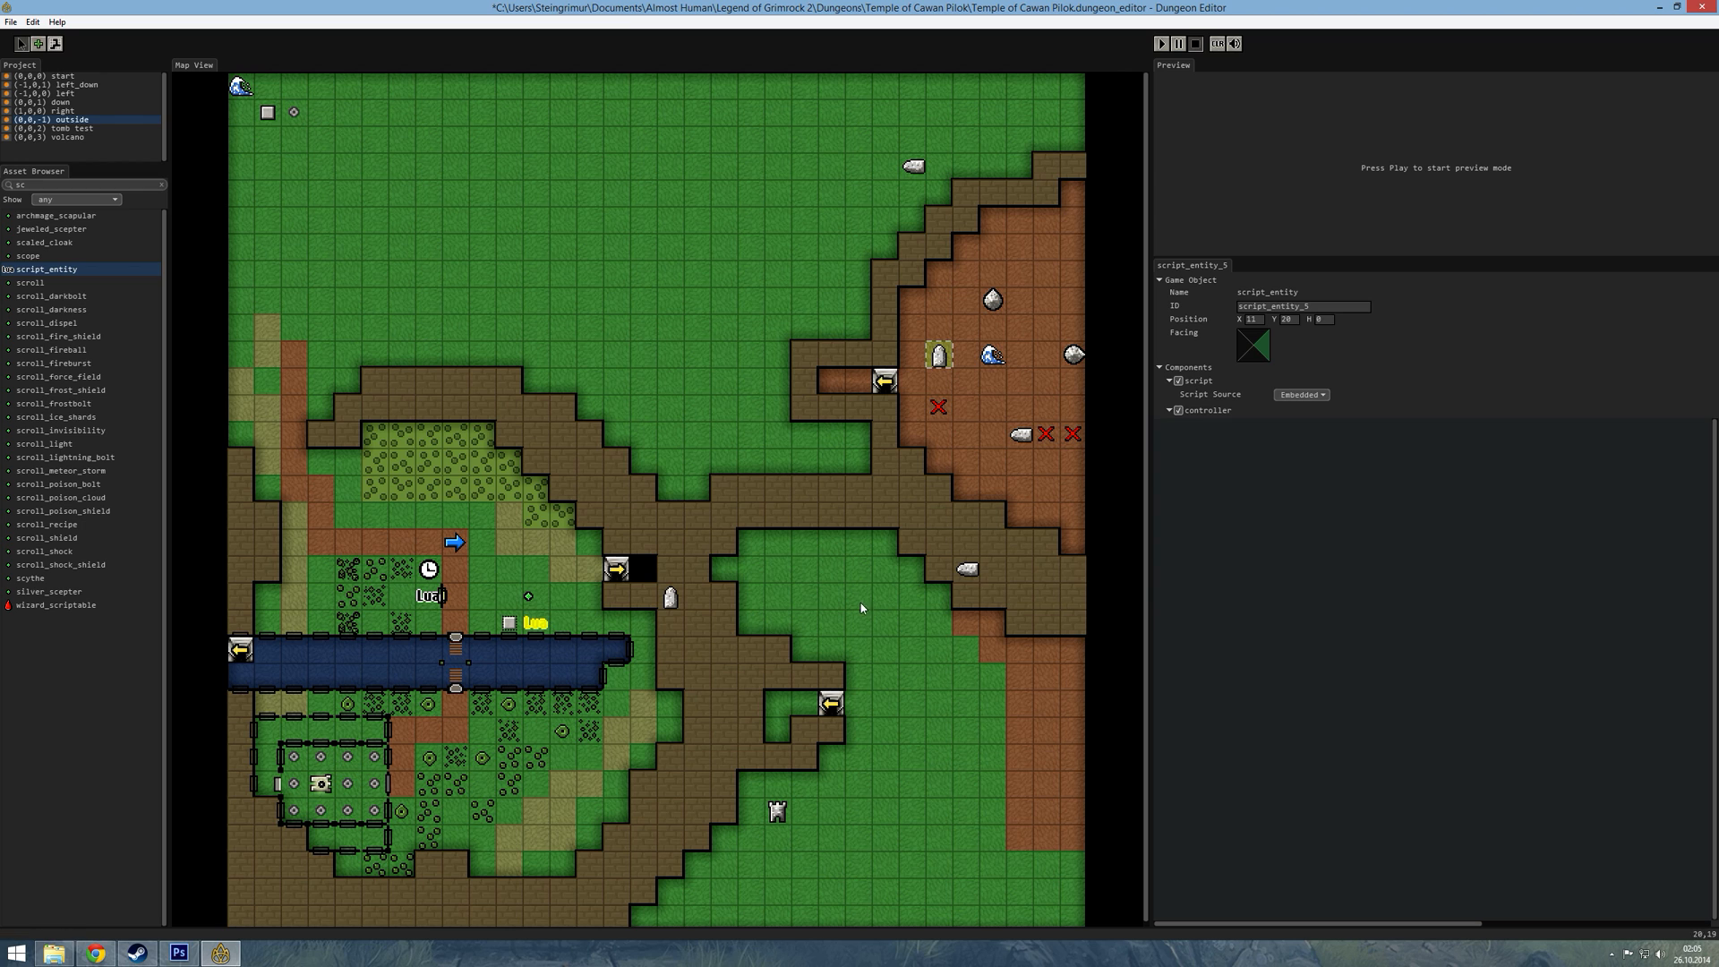
pyautogui.click(1209, 490)
pyautogui.write('fun')
pyautogui.write('ction ')
pyautogui.write('hidden')
pyautogui.write('corpse() \tsel')
pyautogui.write('f.')
pyautogui.write('go:spawn')
pyautogui.write('(')
pyautogui.write('"floor')
pyautogui.write('_corpse") ')
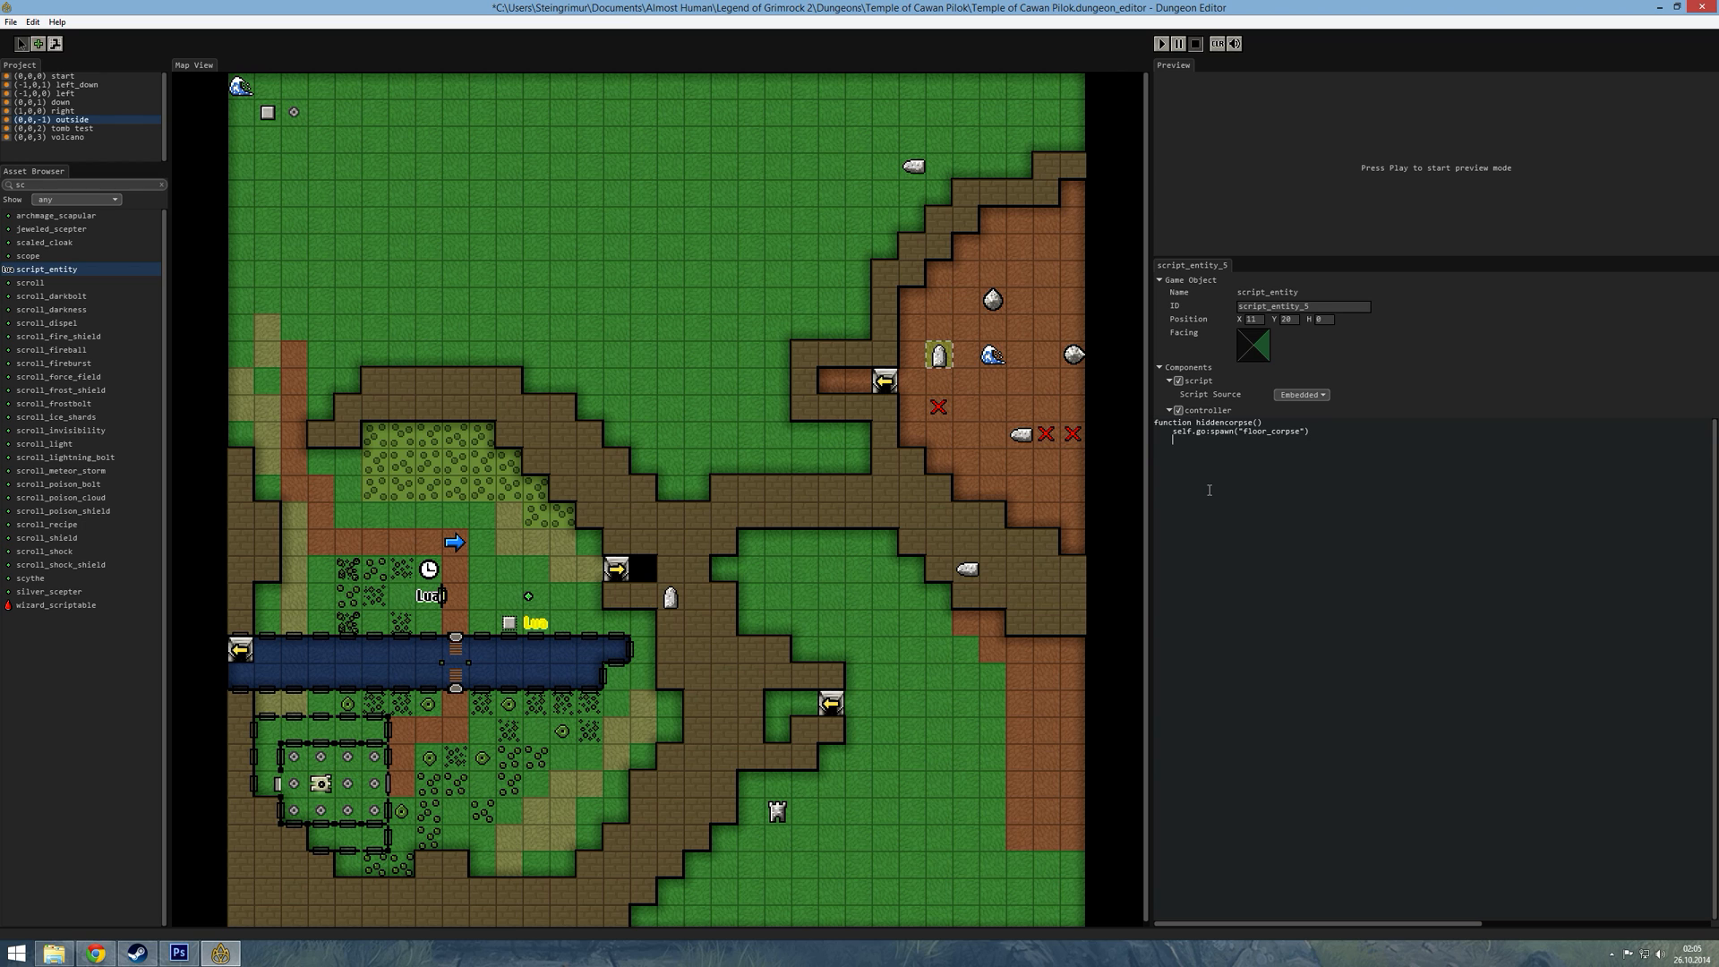
pyautogui.write('end')
# - Add an onActivate connector to the digging floor trigger, targeting the adjacent script entity's hiddencorpse function
pyautogui.click(509, 622)
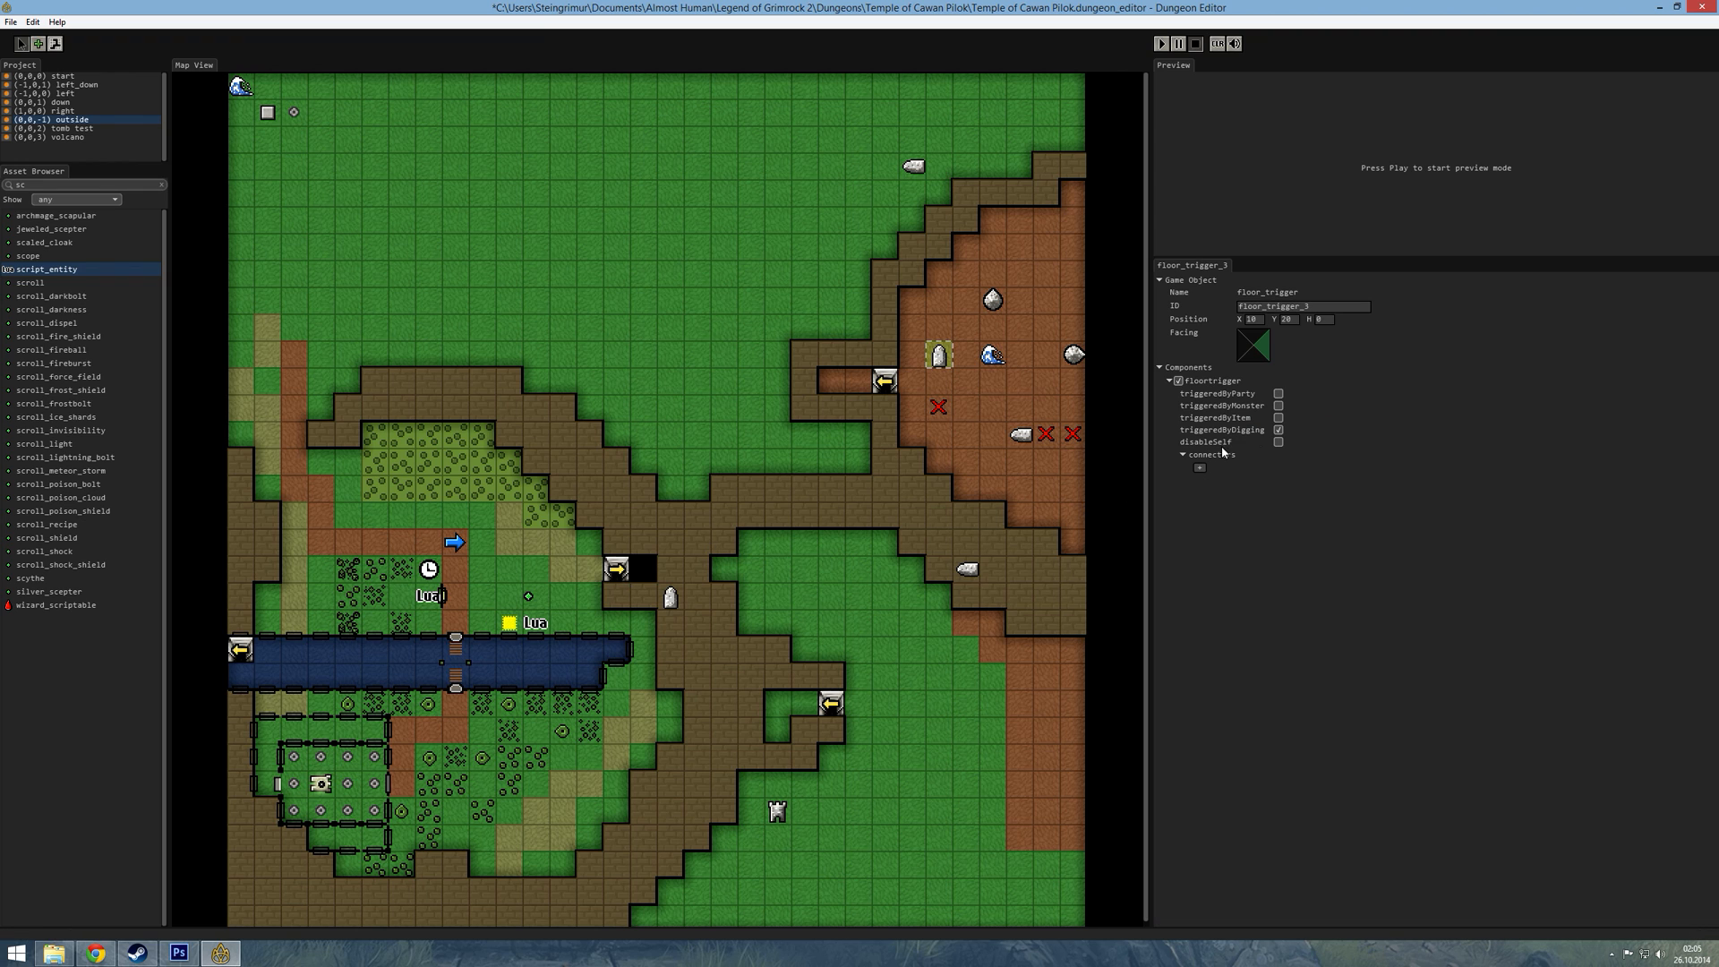
pyautogui.click(1199, 468)
pyautogui.click(1344, 467)
pyautogui.click(537, 622)
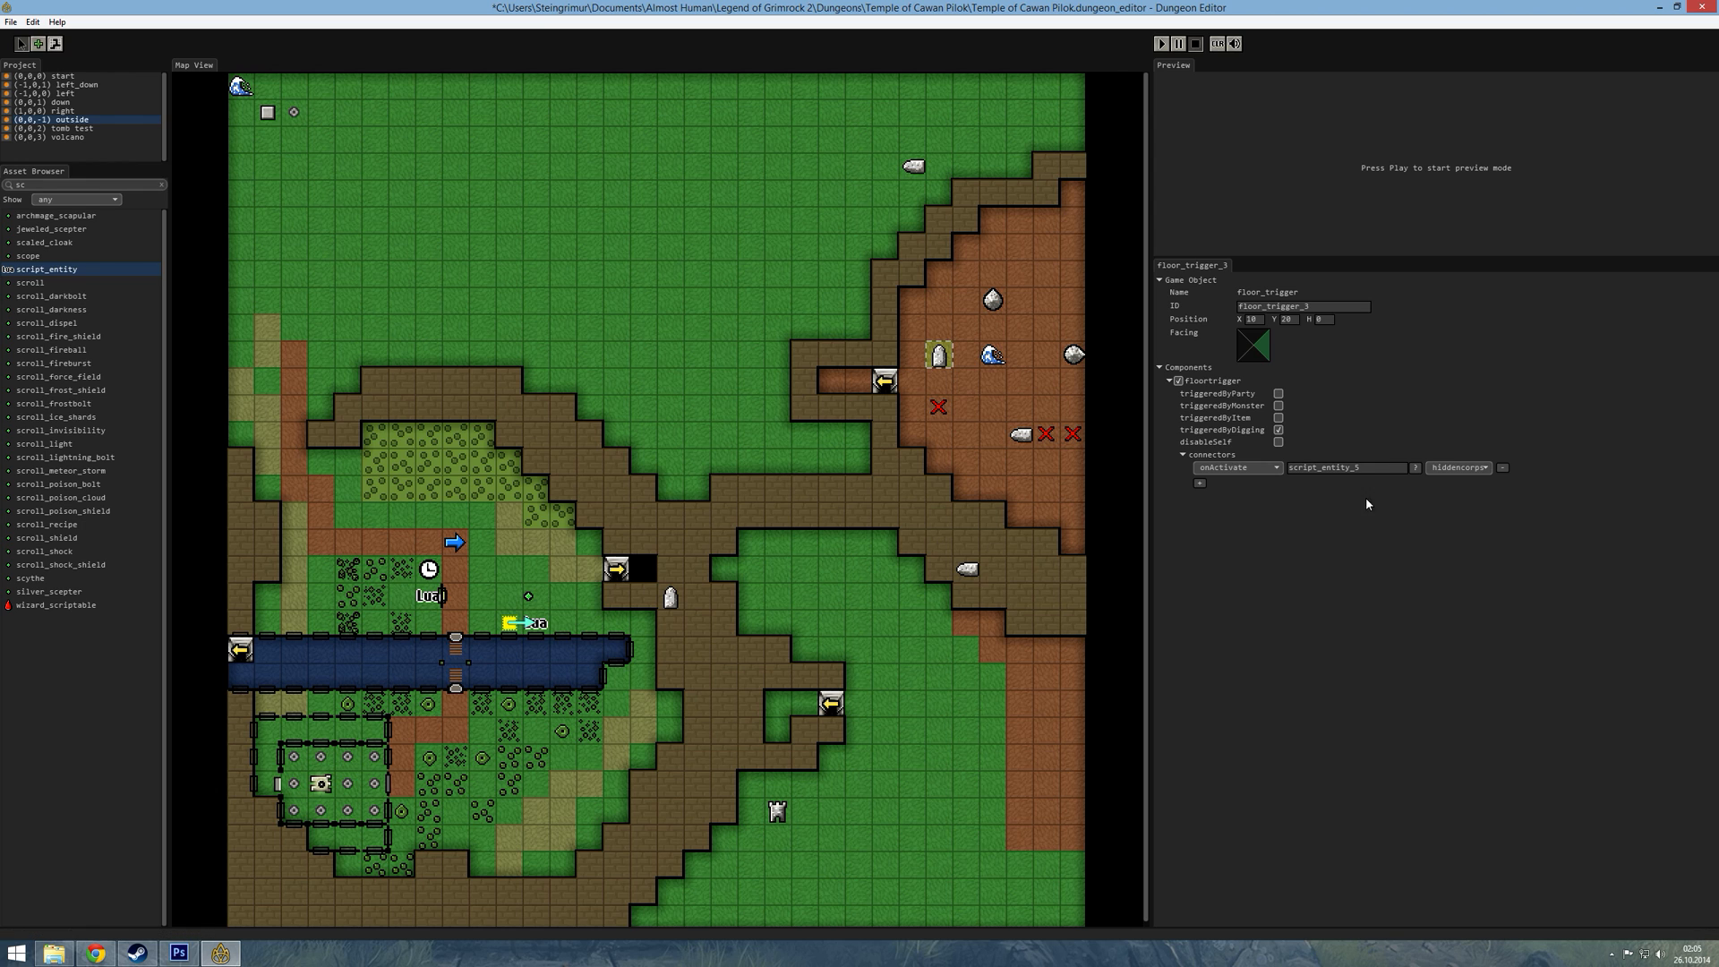
# - Move the hiddencorpse script entity onto the floor trigger's tile at X 10, Y 20, and save the dungeon
pyautogui.click(536, 622)
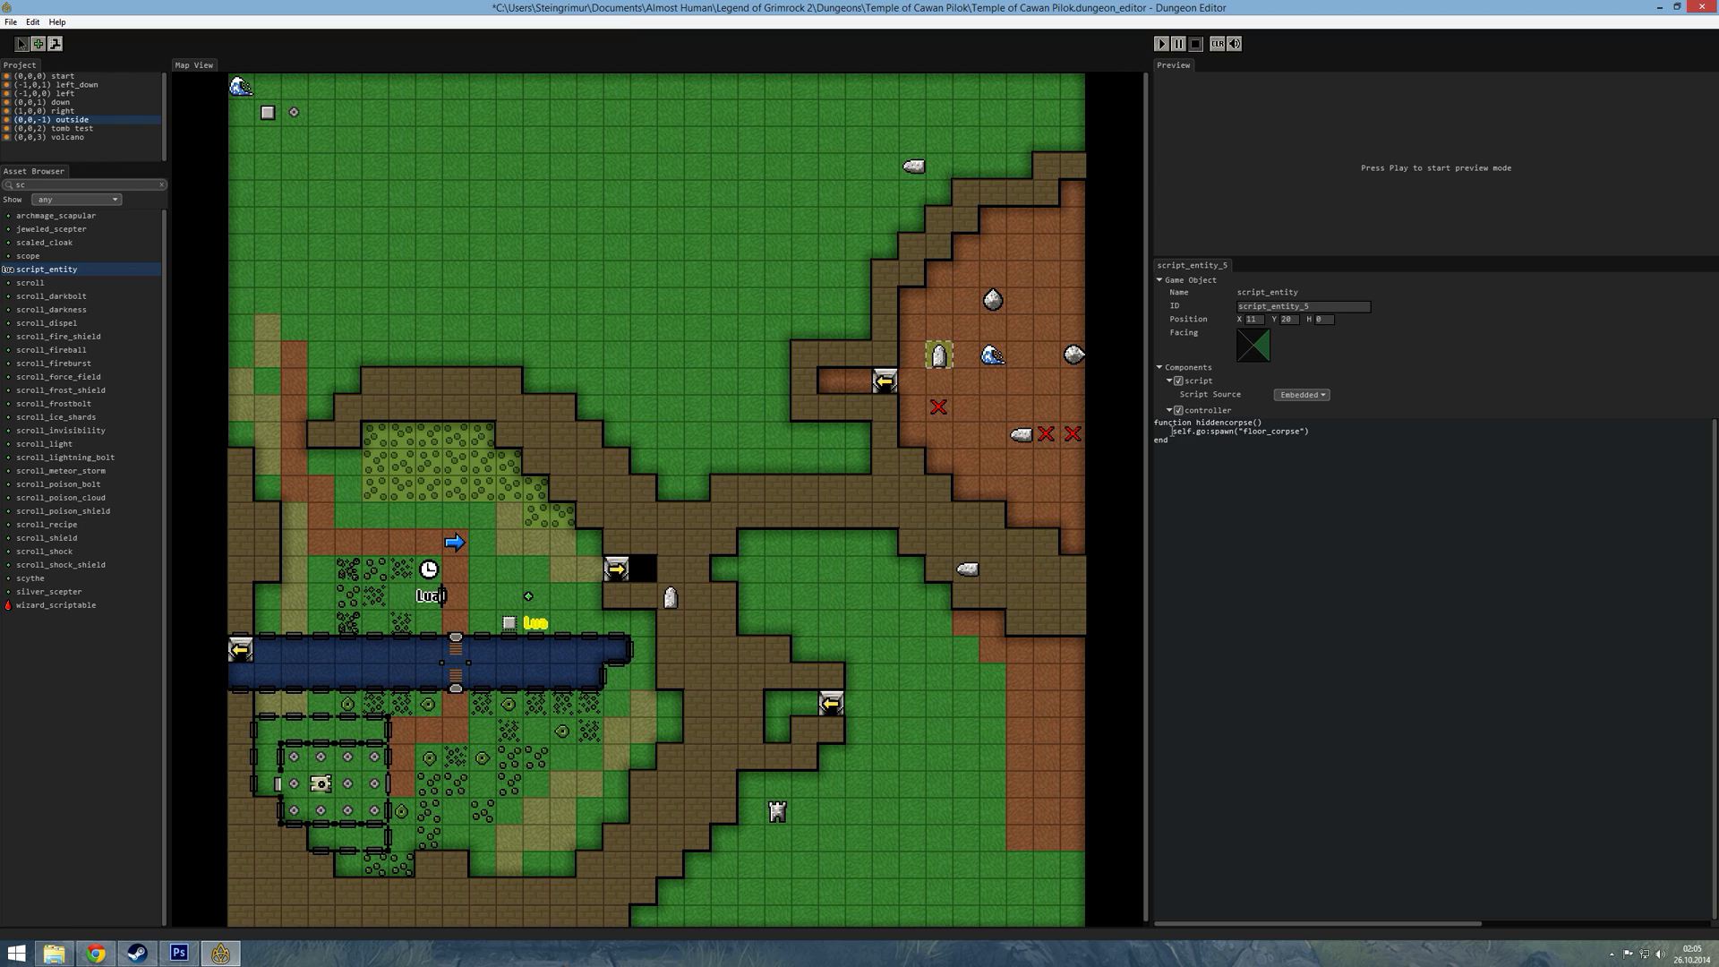
pyautogui.moveTo(1172, 431)
pyautogui.mouseDown()
pyautogui.moveTo(1212, 432)
pyautogui.moveTo(1196, 434)
pyautogui.mouseUp()
pyautogui.moveTo(535, 623); pyautogui.dragTo(509, 624)
pyautogui.hotkey('ctrl', 's')
# - Preview the dungeon full-screen, walk to the floor trigger's tile and dig there to test the corpse spawn
pyautogui.click(1160, 44)
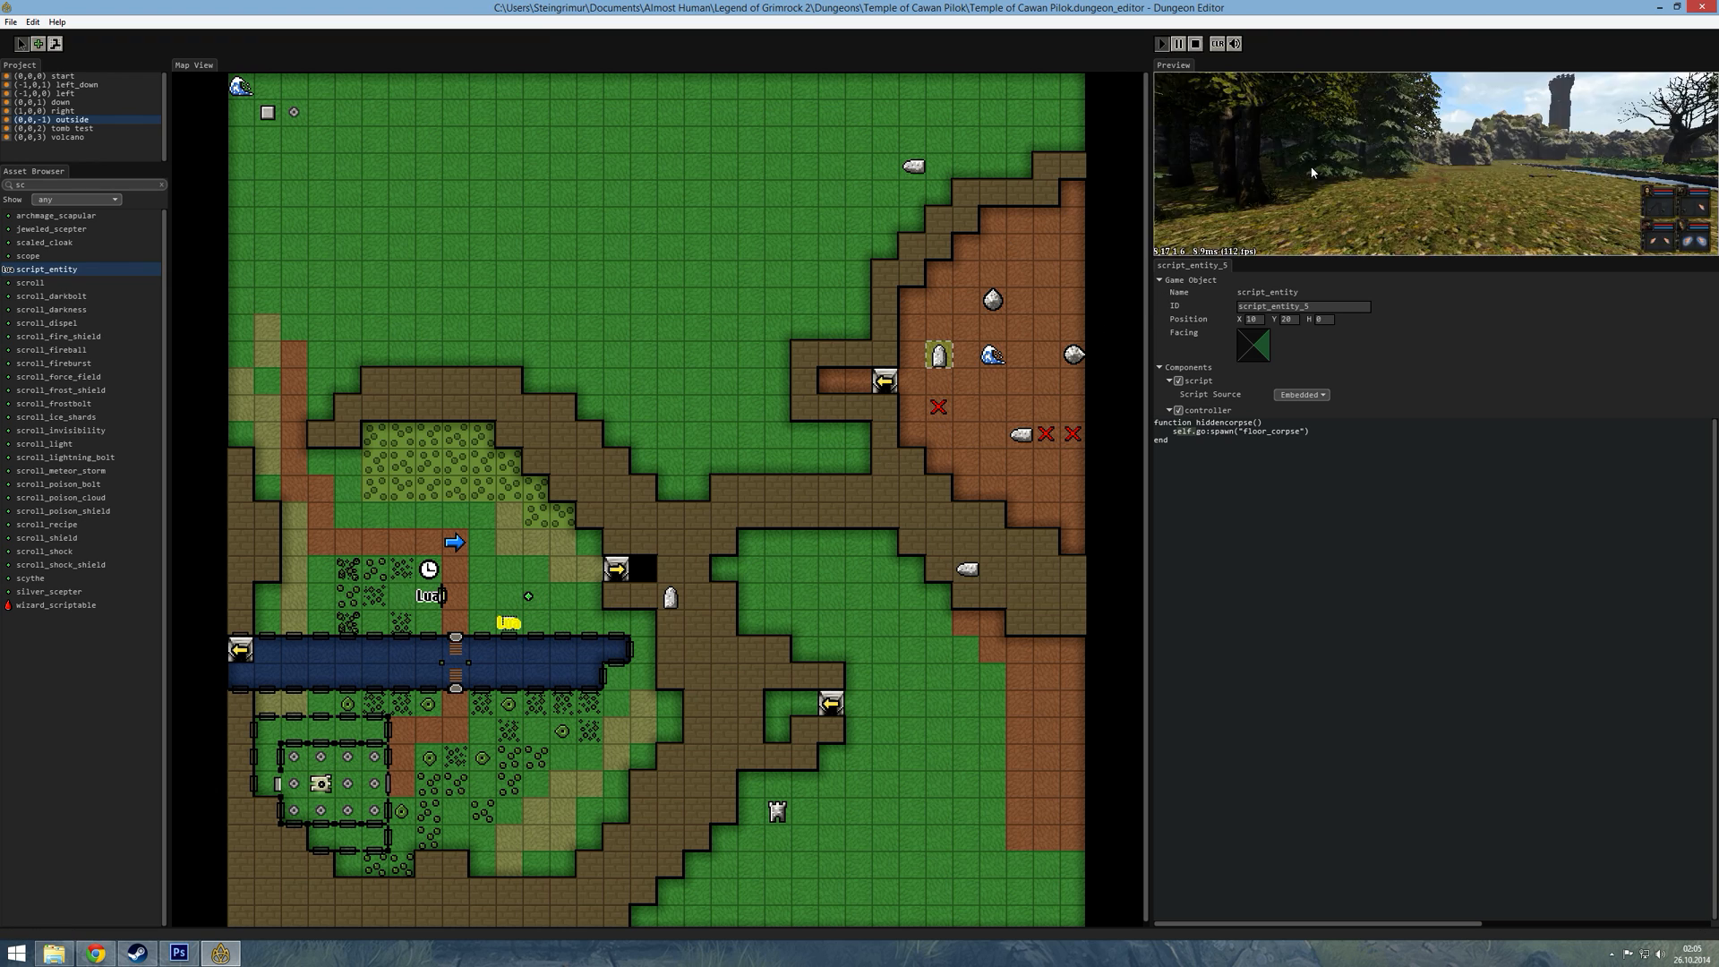
pyautogui.press('w')
pyautogui.press('w')
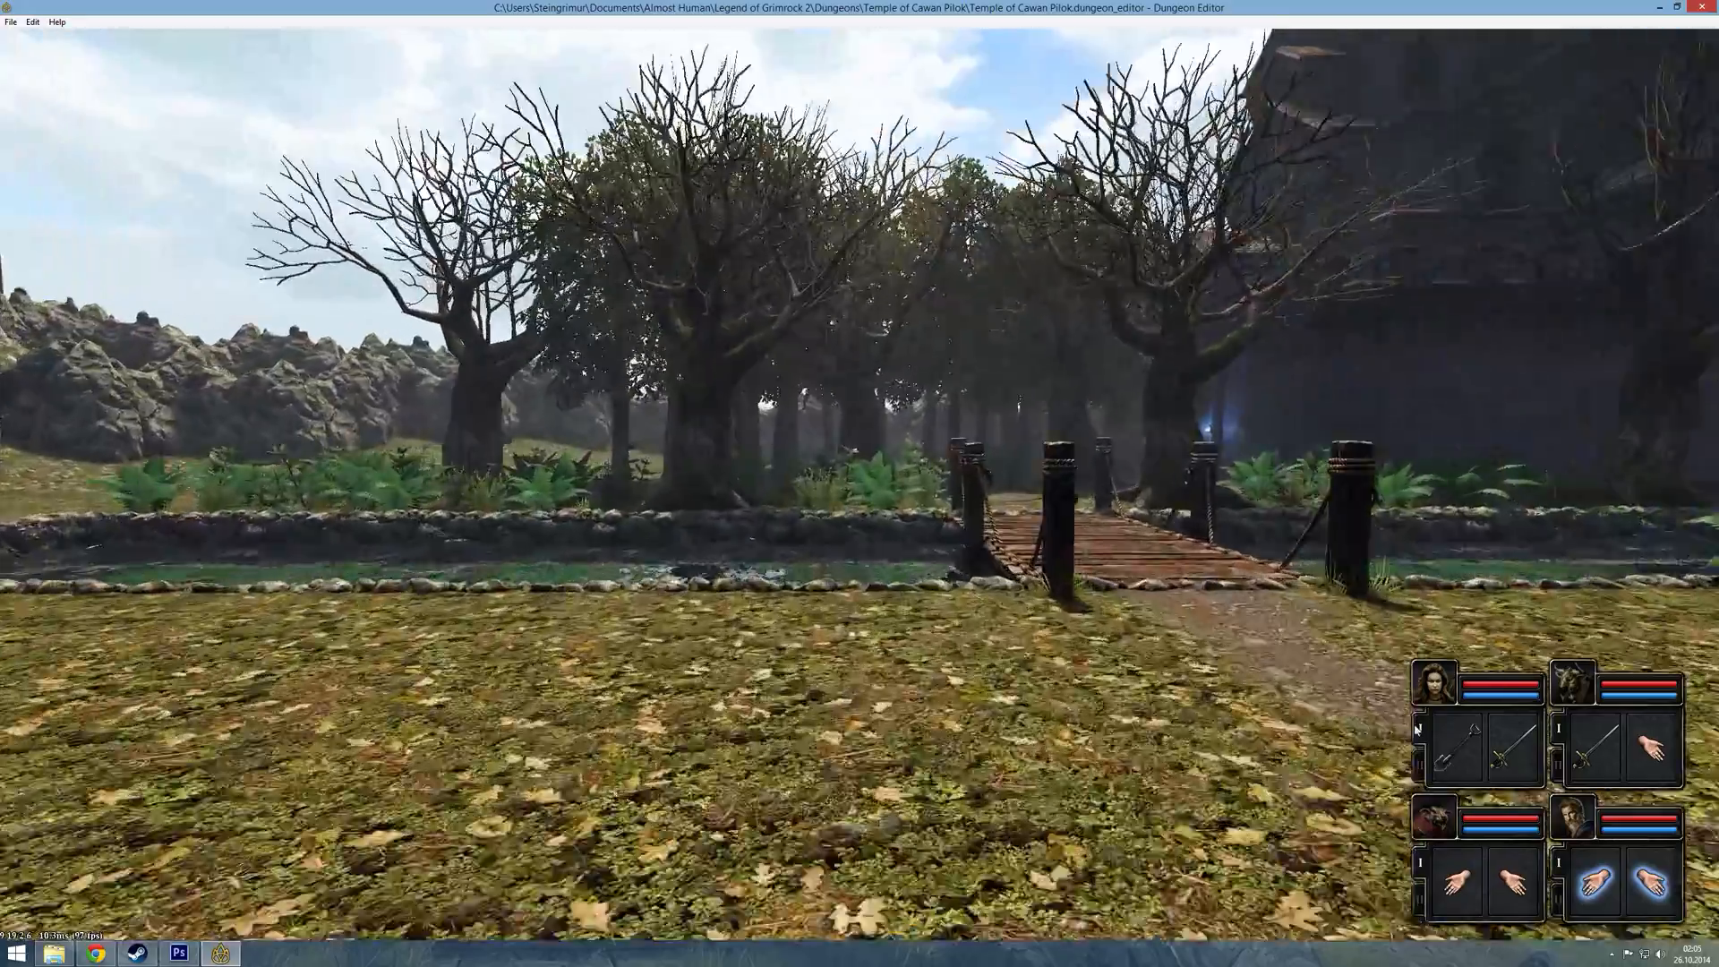
pyautogui.press('a')
pyautogui.rightClick(1462, 751)
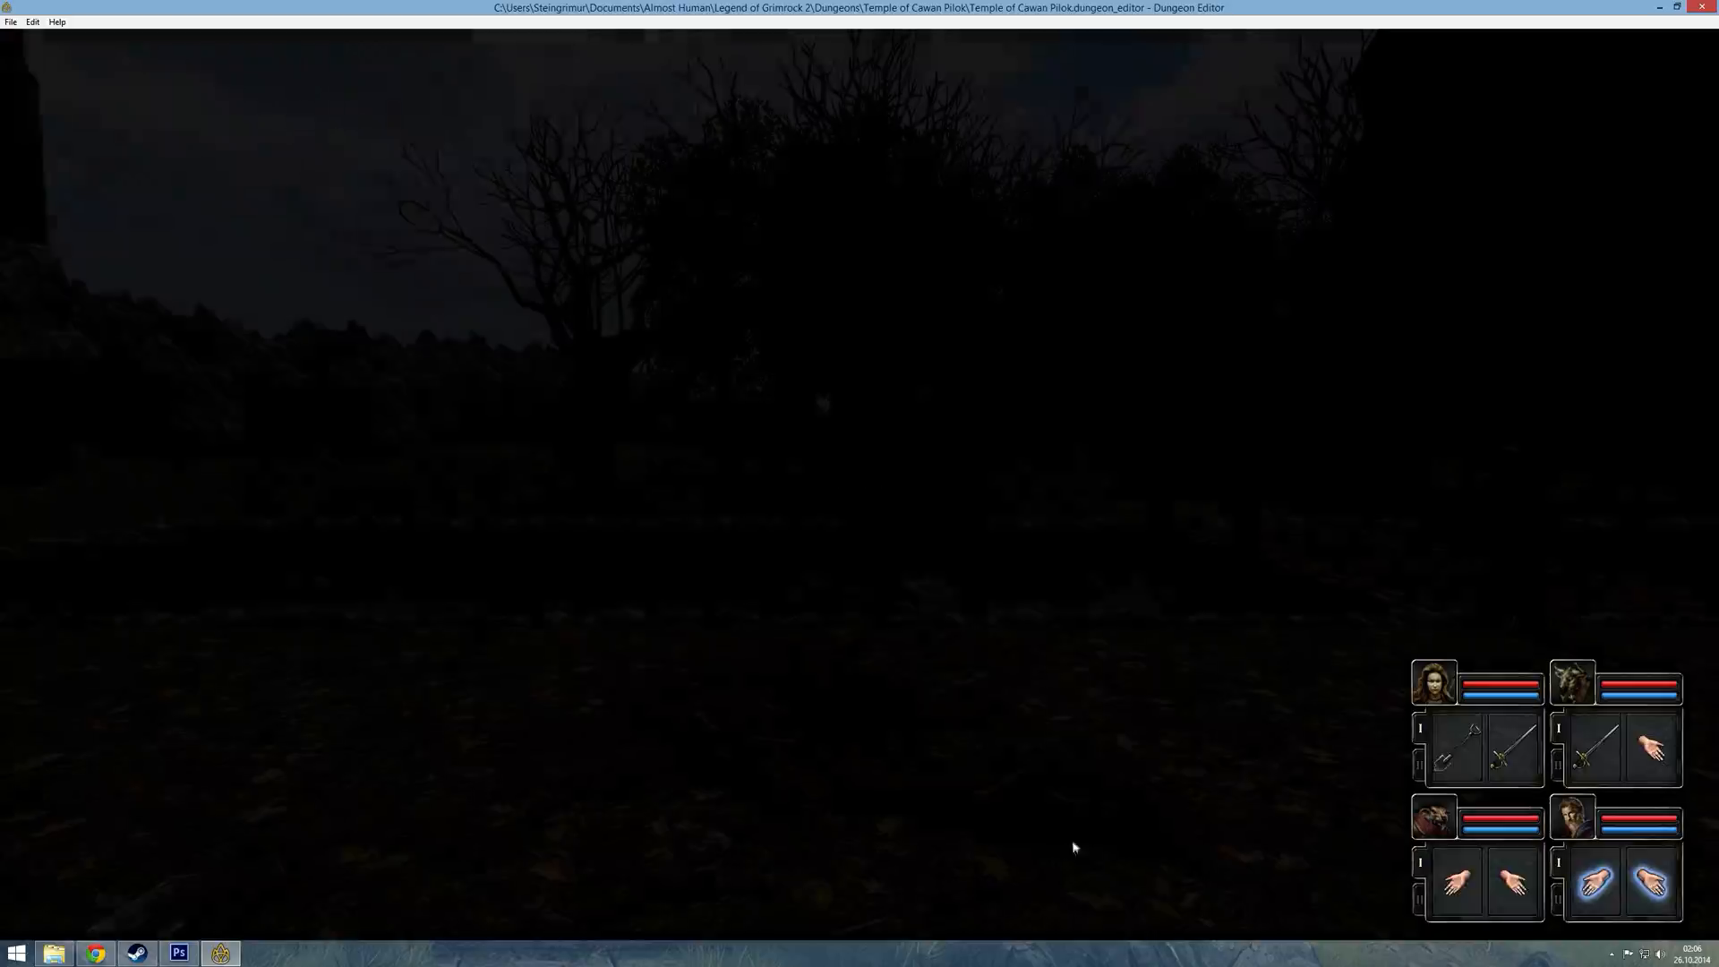
pyautogui.press('w')
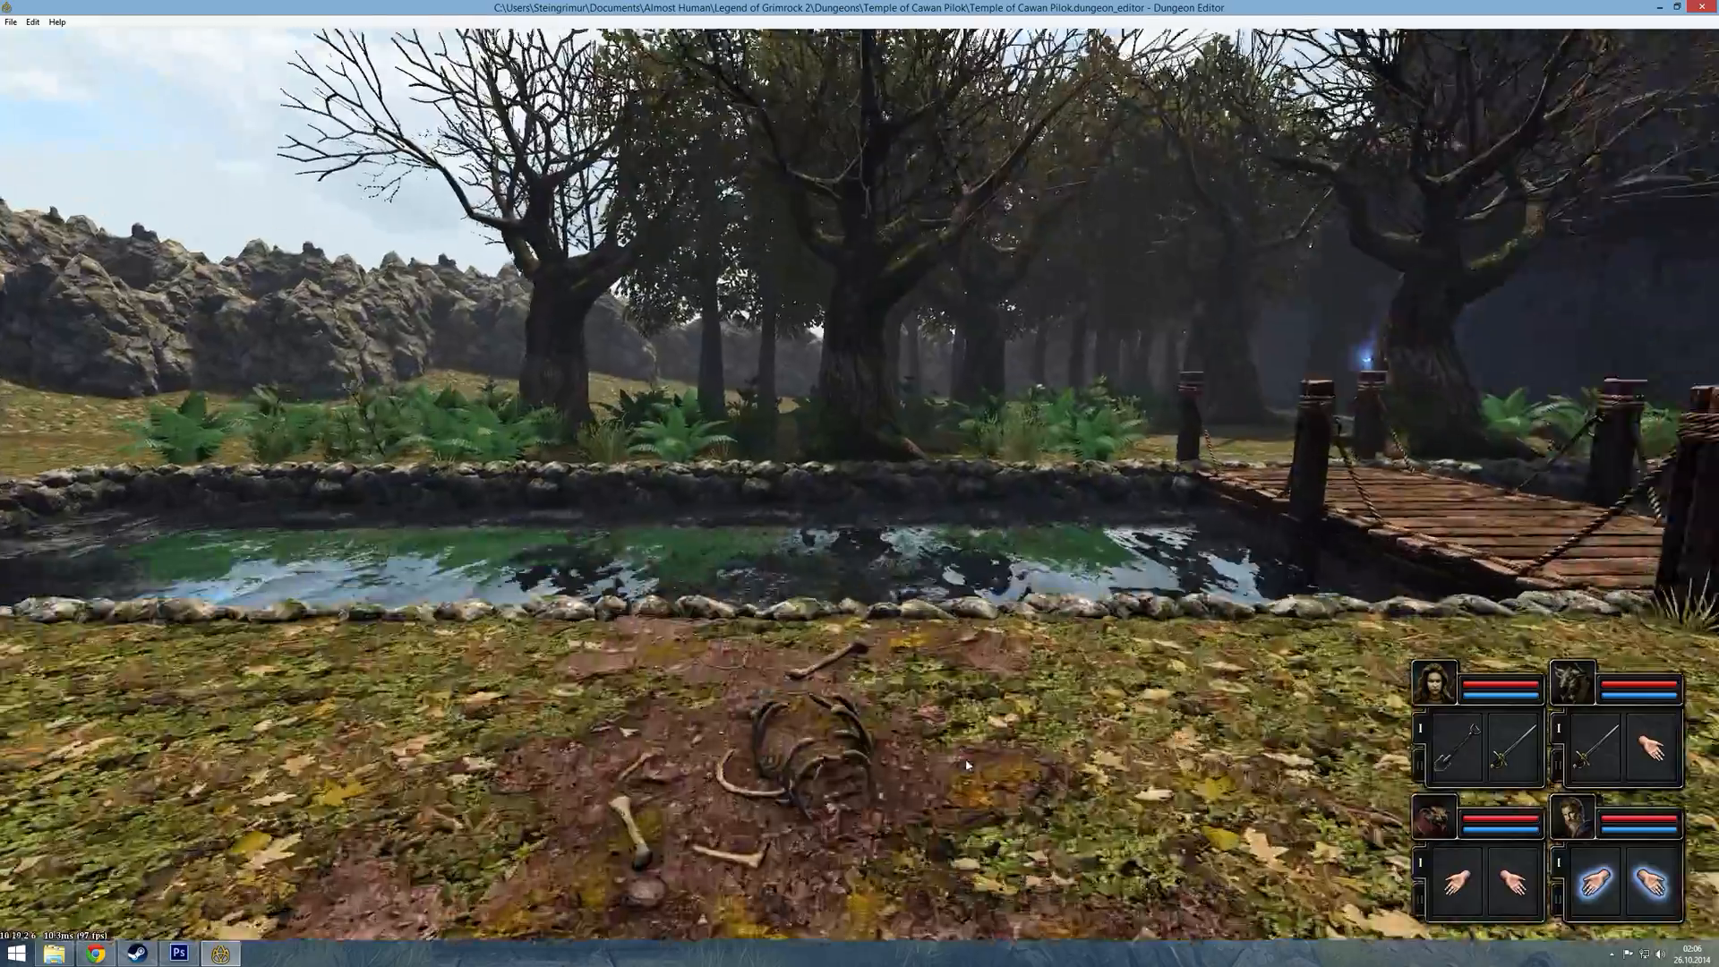
pyautogui.moveTo(971, 627); pyautogui.dragTo(996, 703, button='right')
pyautogui.press('s')
pyautogui.press('Escape')
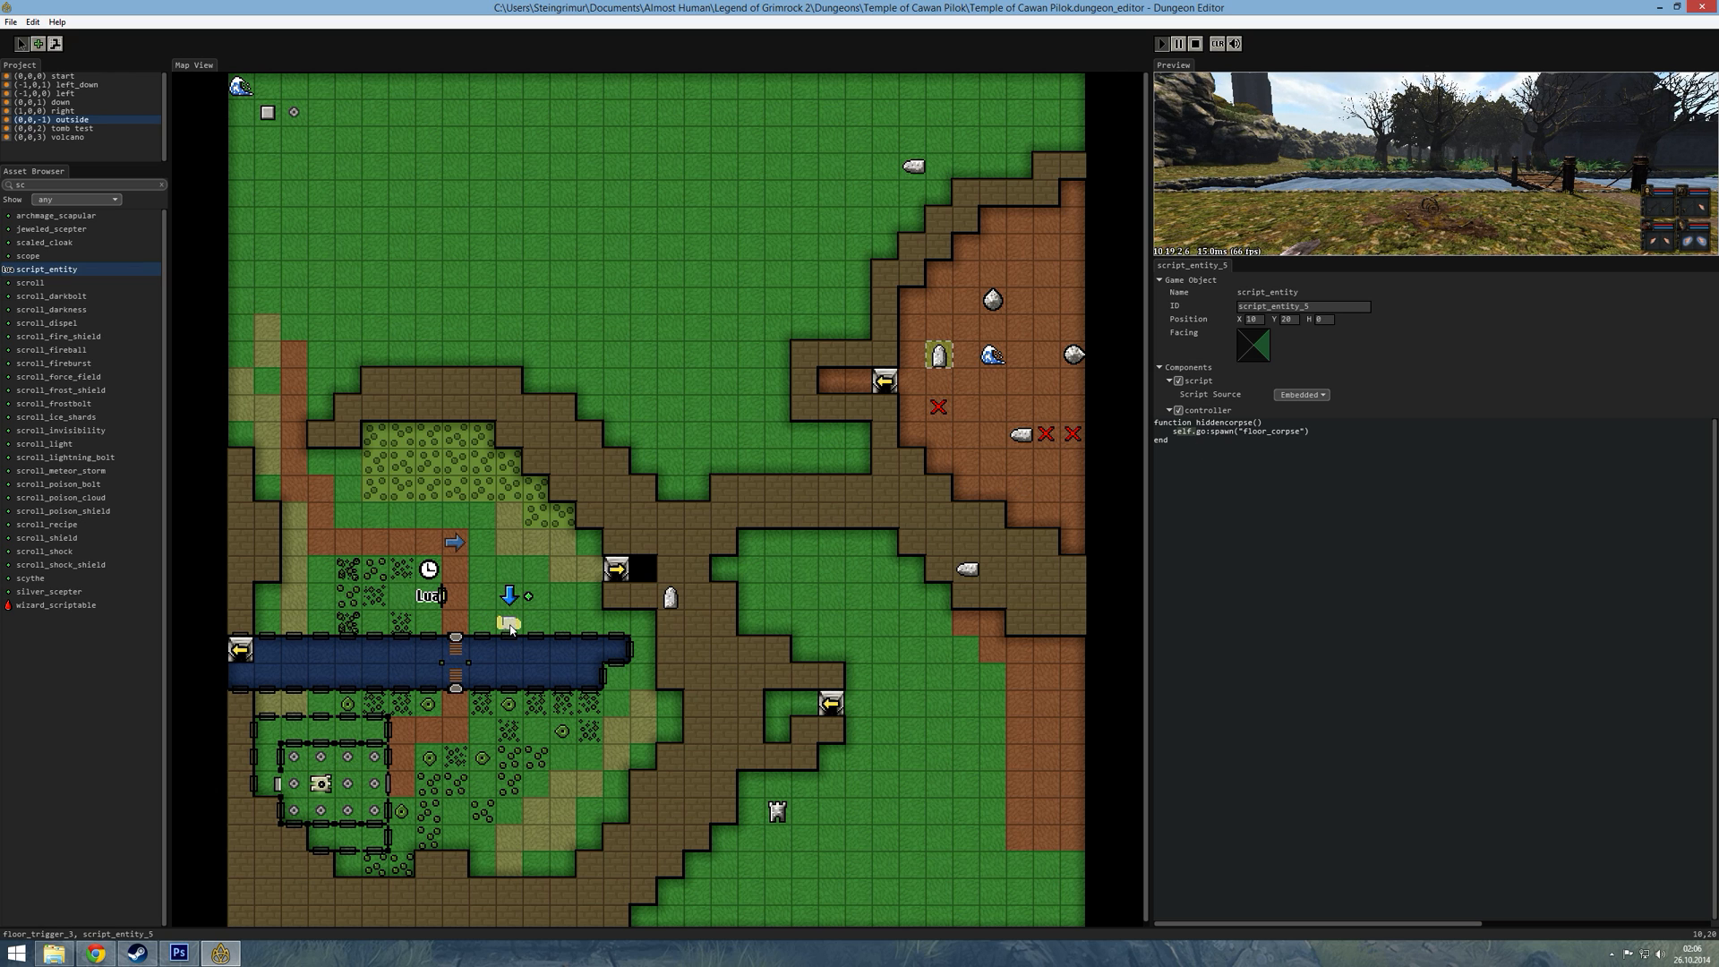
# - Extend the hiddencorpse function with self.go:spawn lines for "skull" and "rapier" after the floor_corpse line
pyautogui.click(1324, 436)
pyautogui.press('Return')
pyautogui.write('self.g')
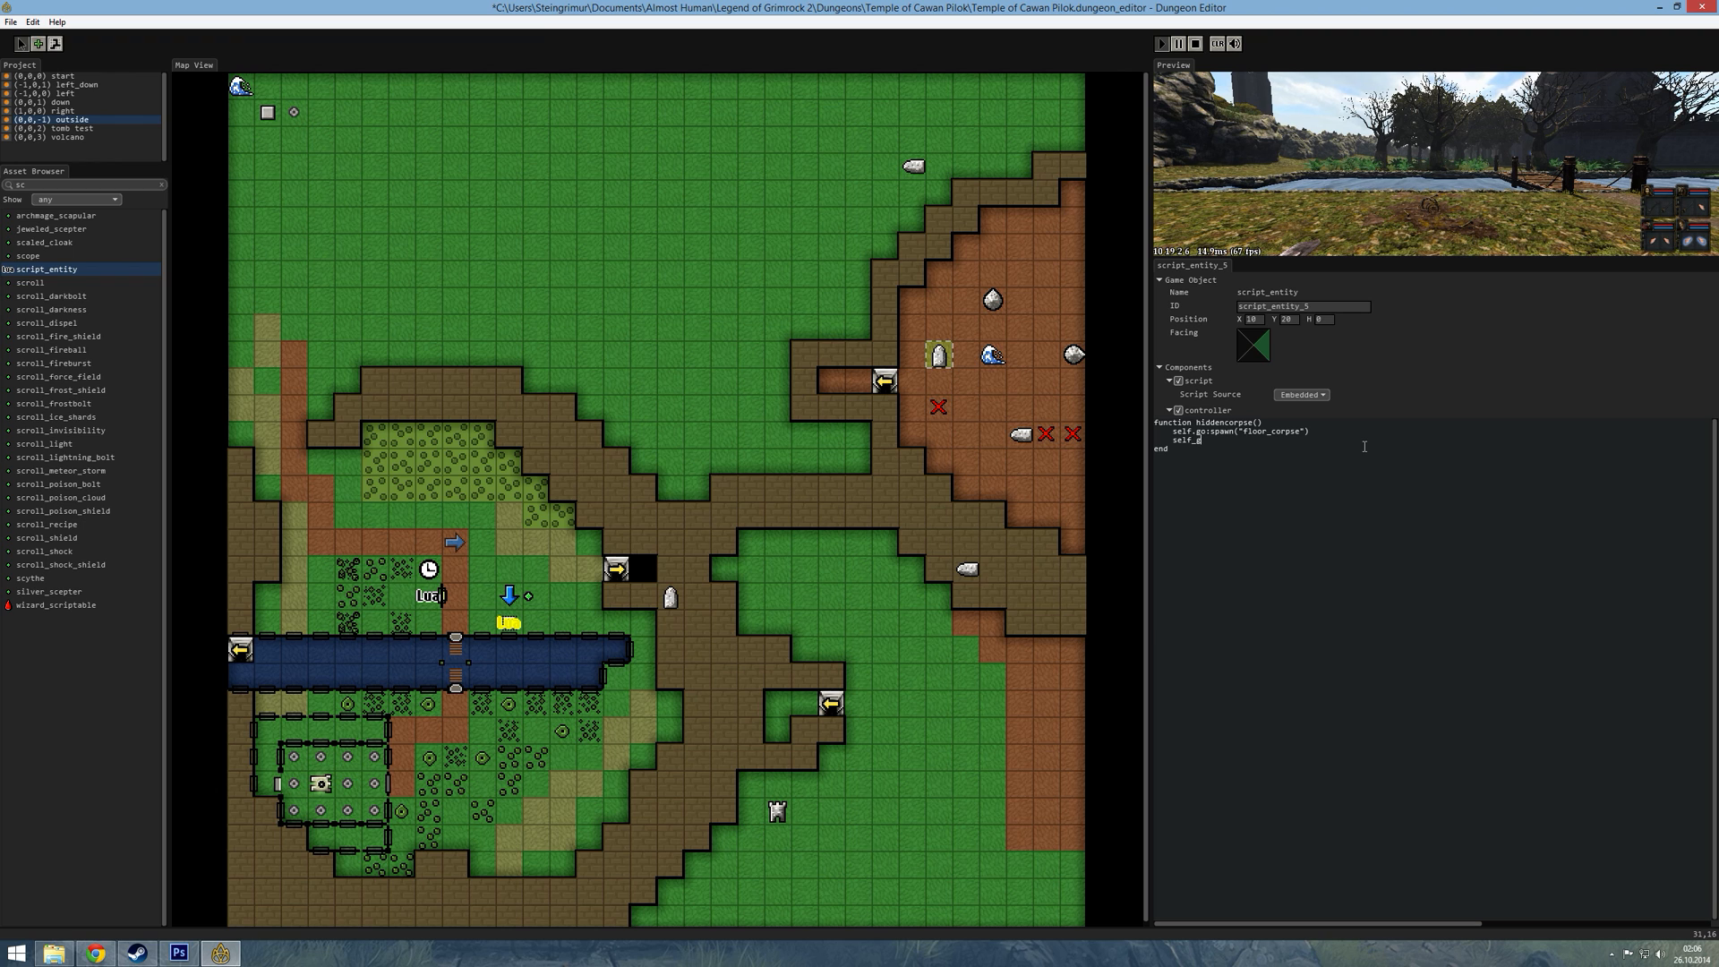
pyautogui.write('o:spawn')
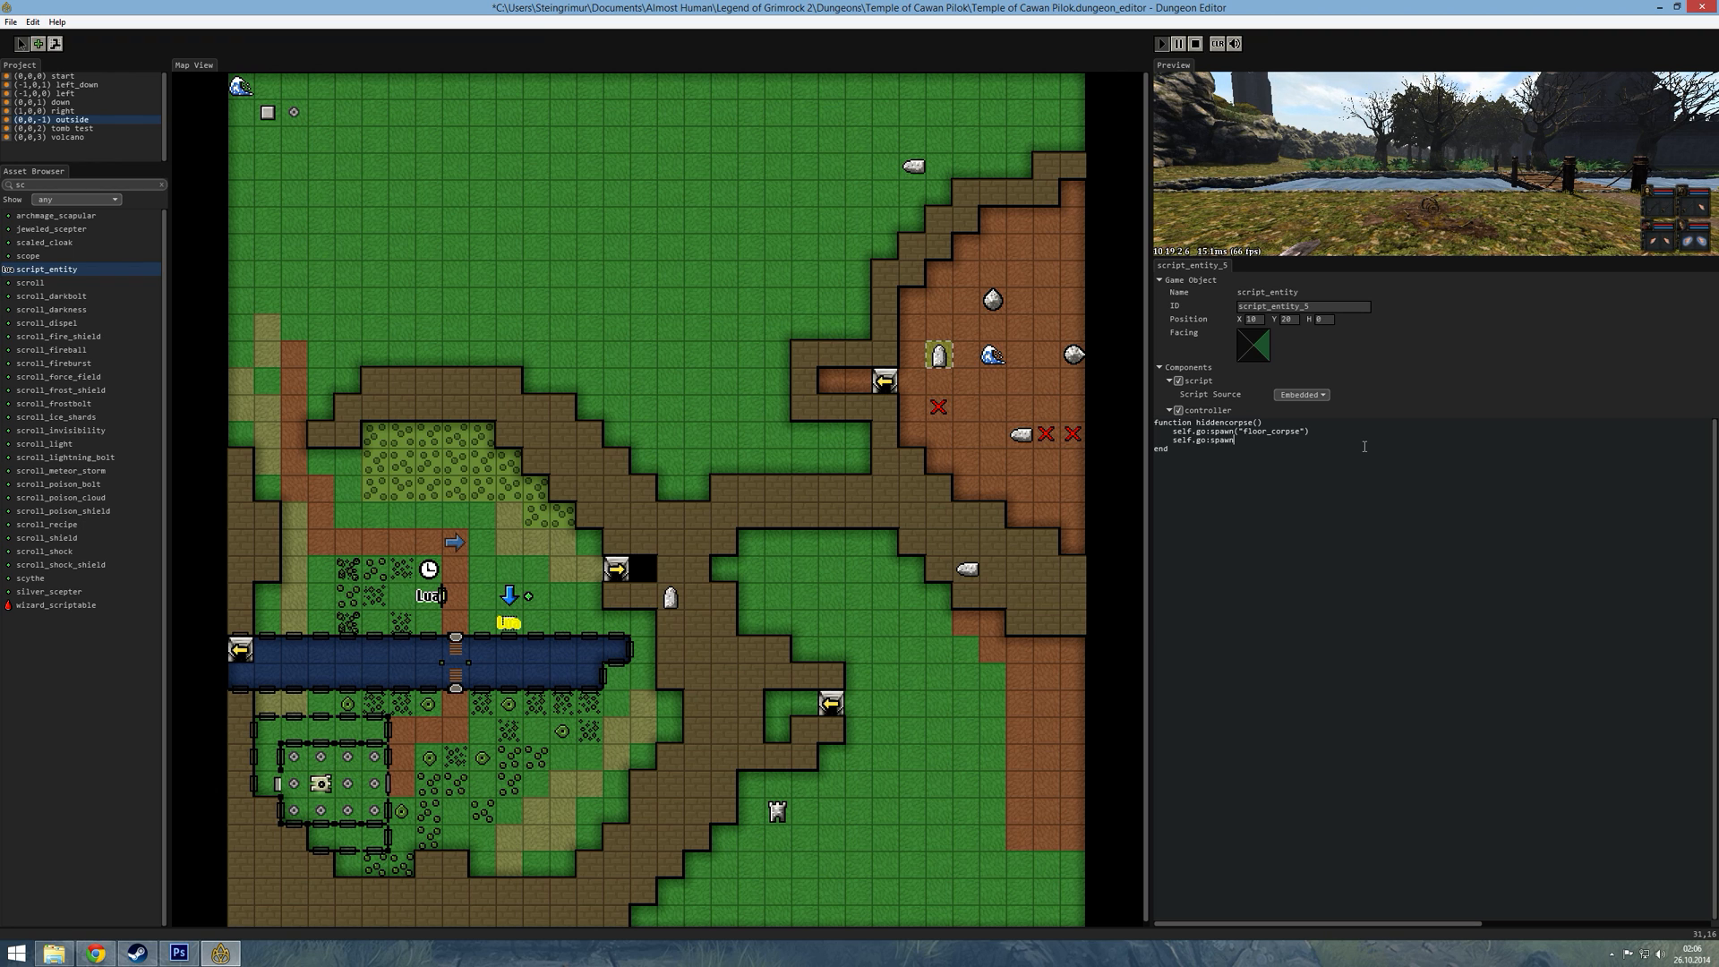
pyautogui.write('("sk')
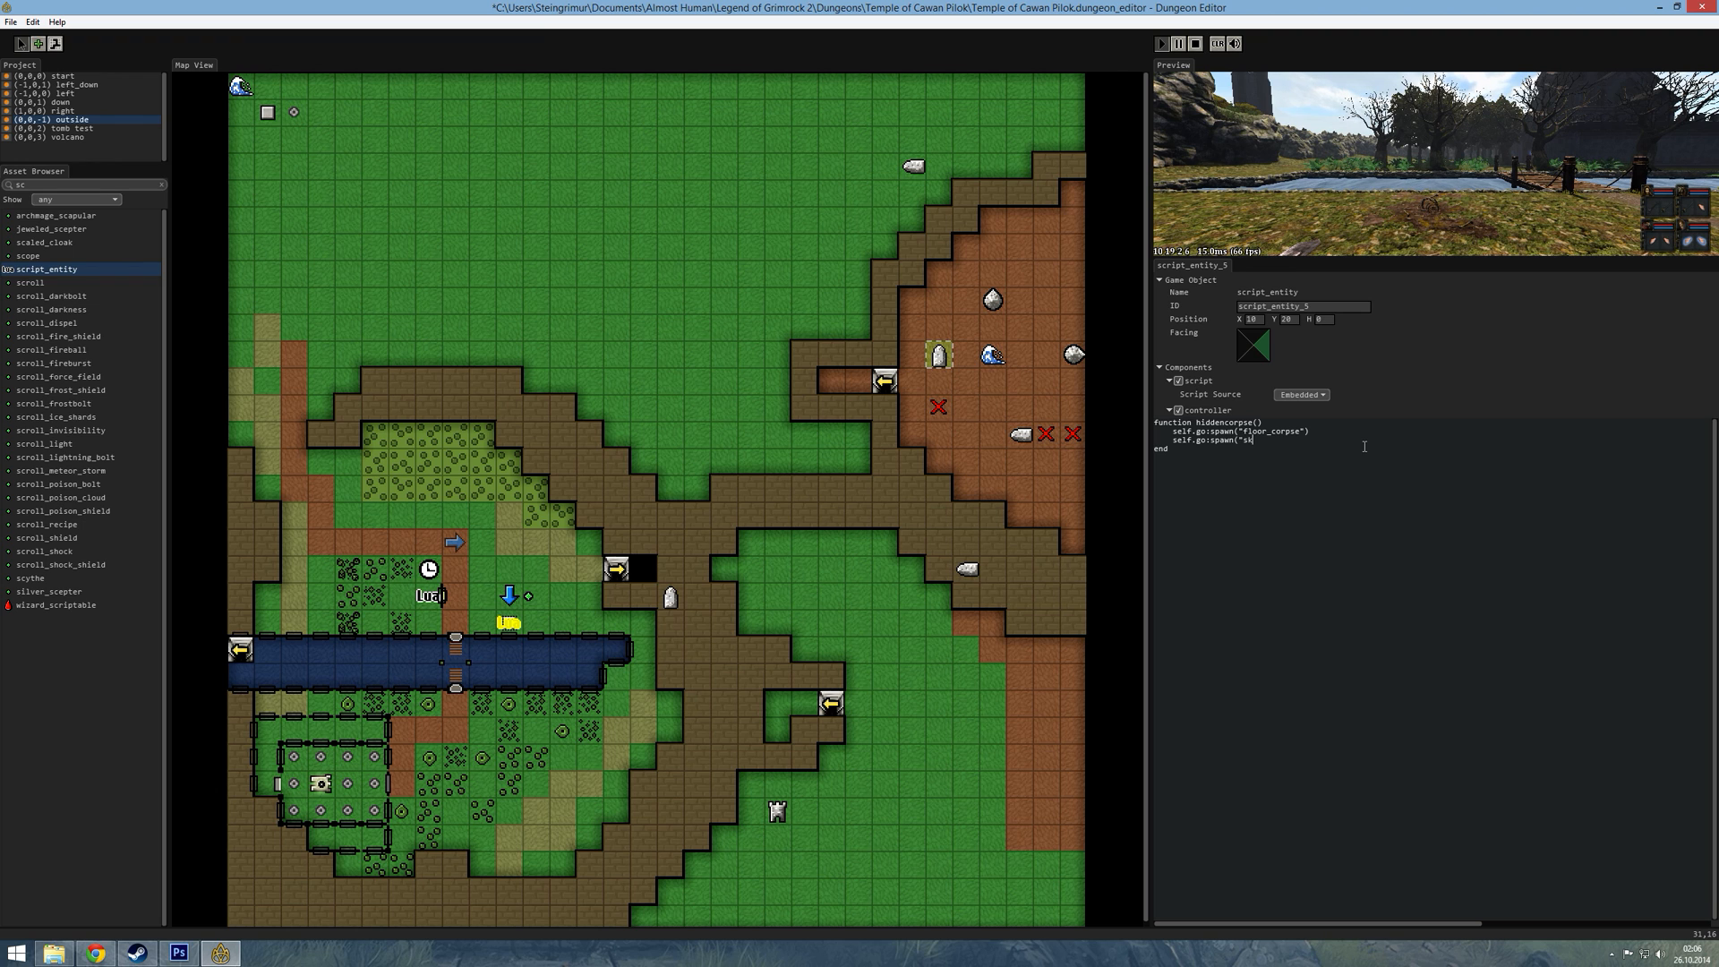
pyautogui.write('ull")')
pyautogui.press('Return')
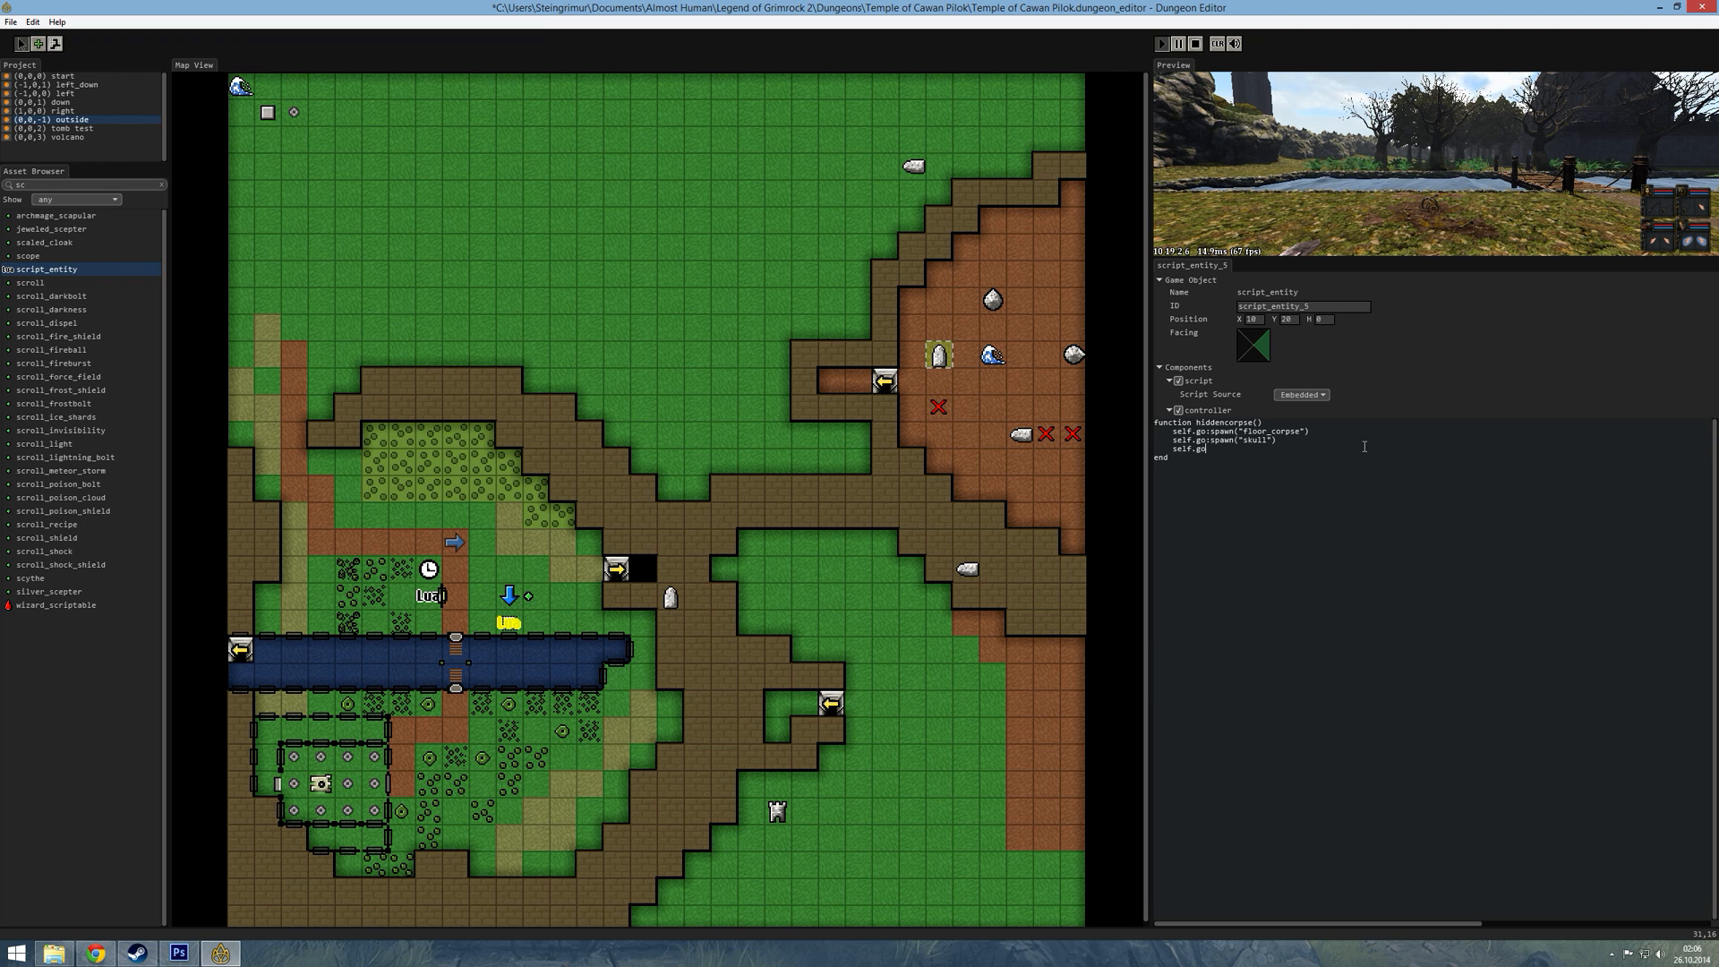
pyautogui.write('self.go:spawn')
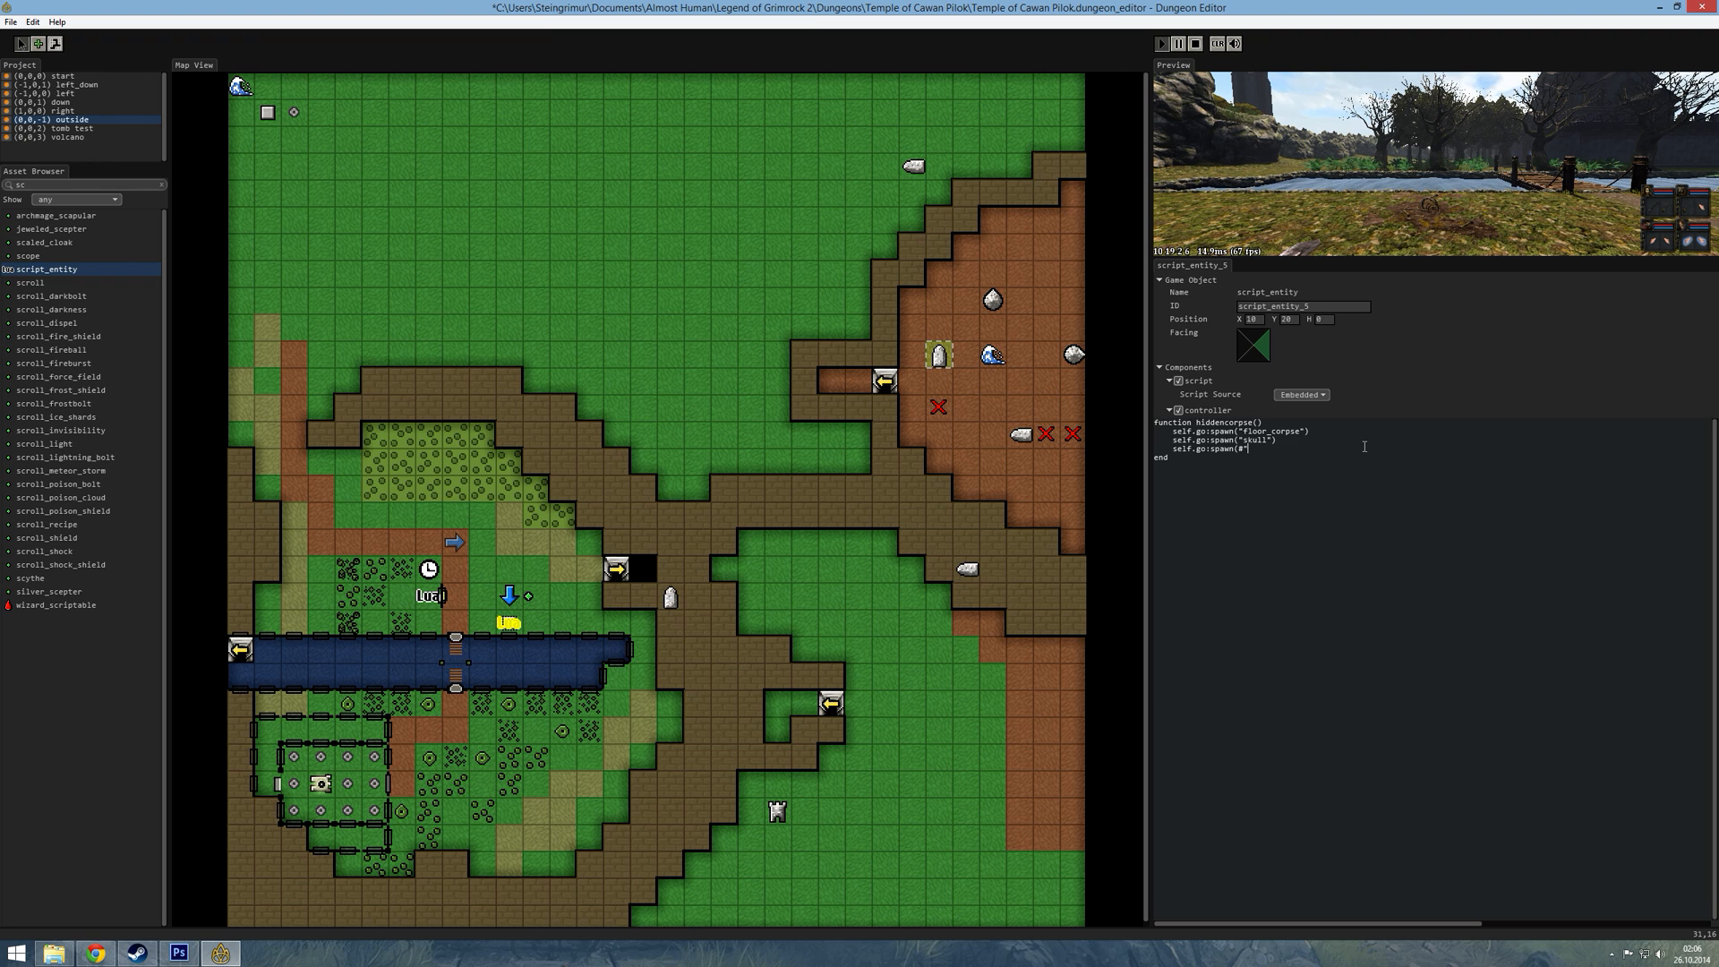
pyautogui.write('("rapier")')
pyautogui.press('Return')
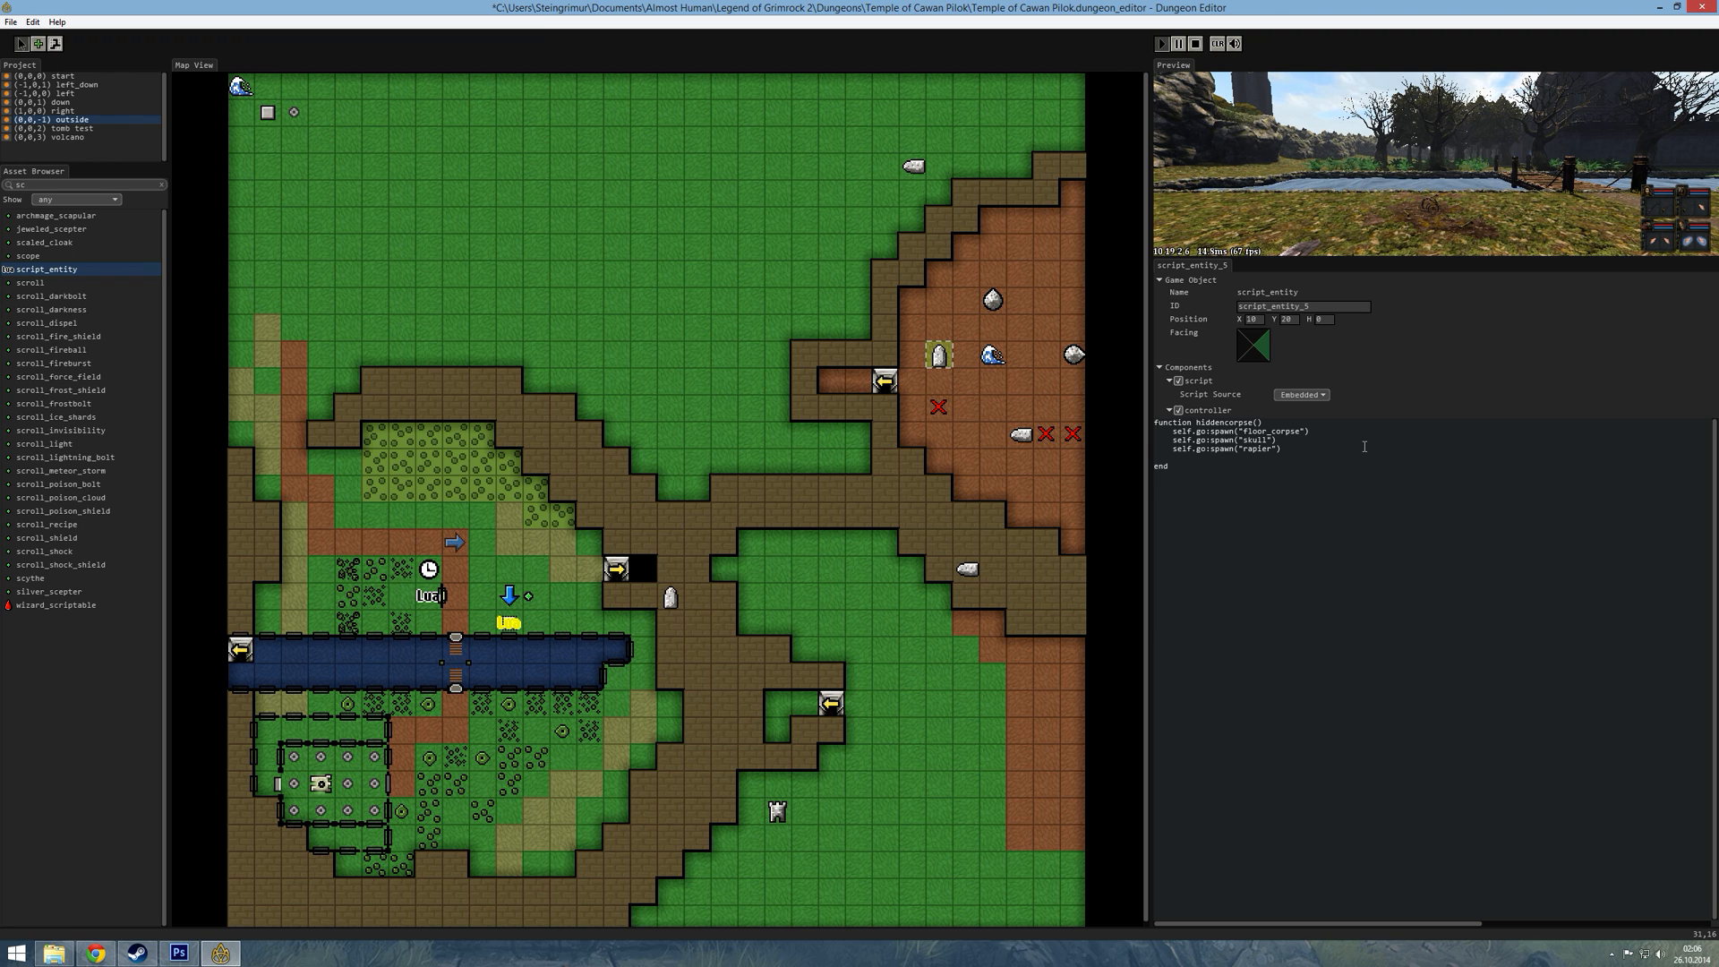
# - Add a hudPrint line to the hiddencorpse function with the message "You have found a buried body"
pyautogui.write('hud')
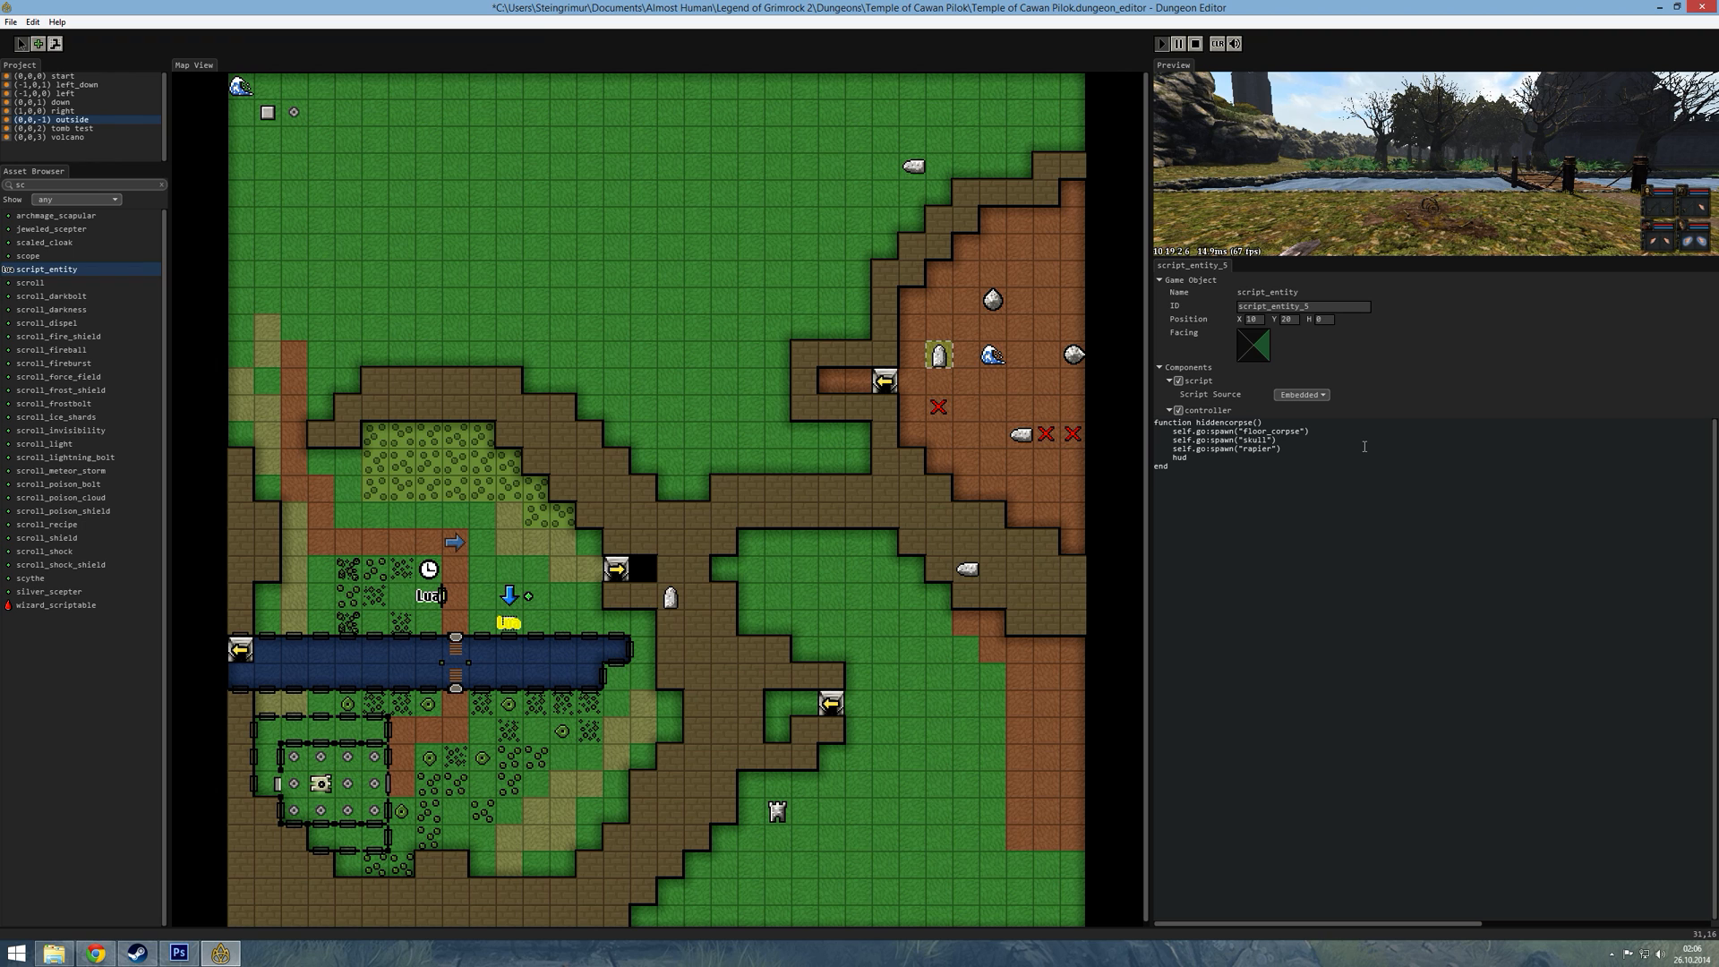
pyautogui.write('Ori')
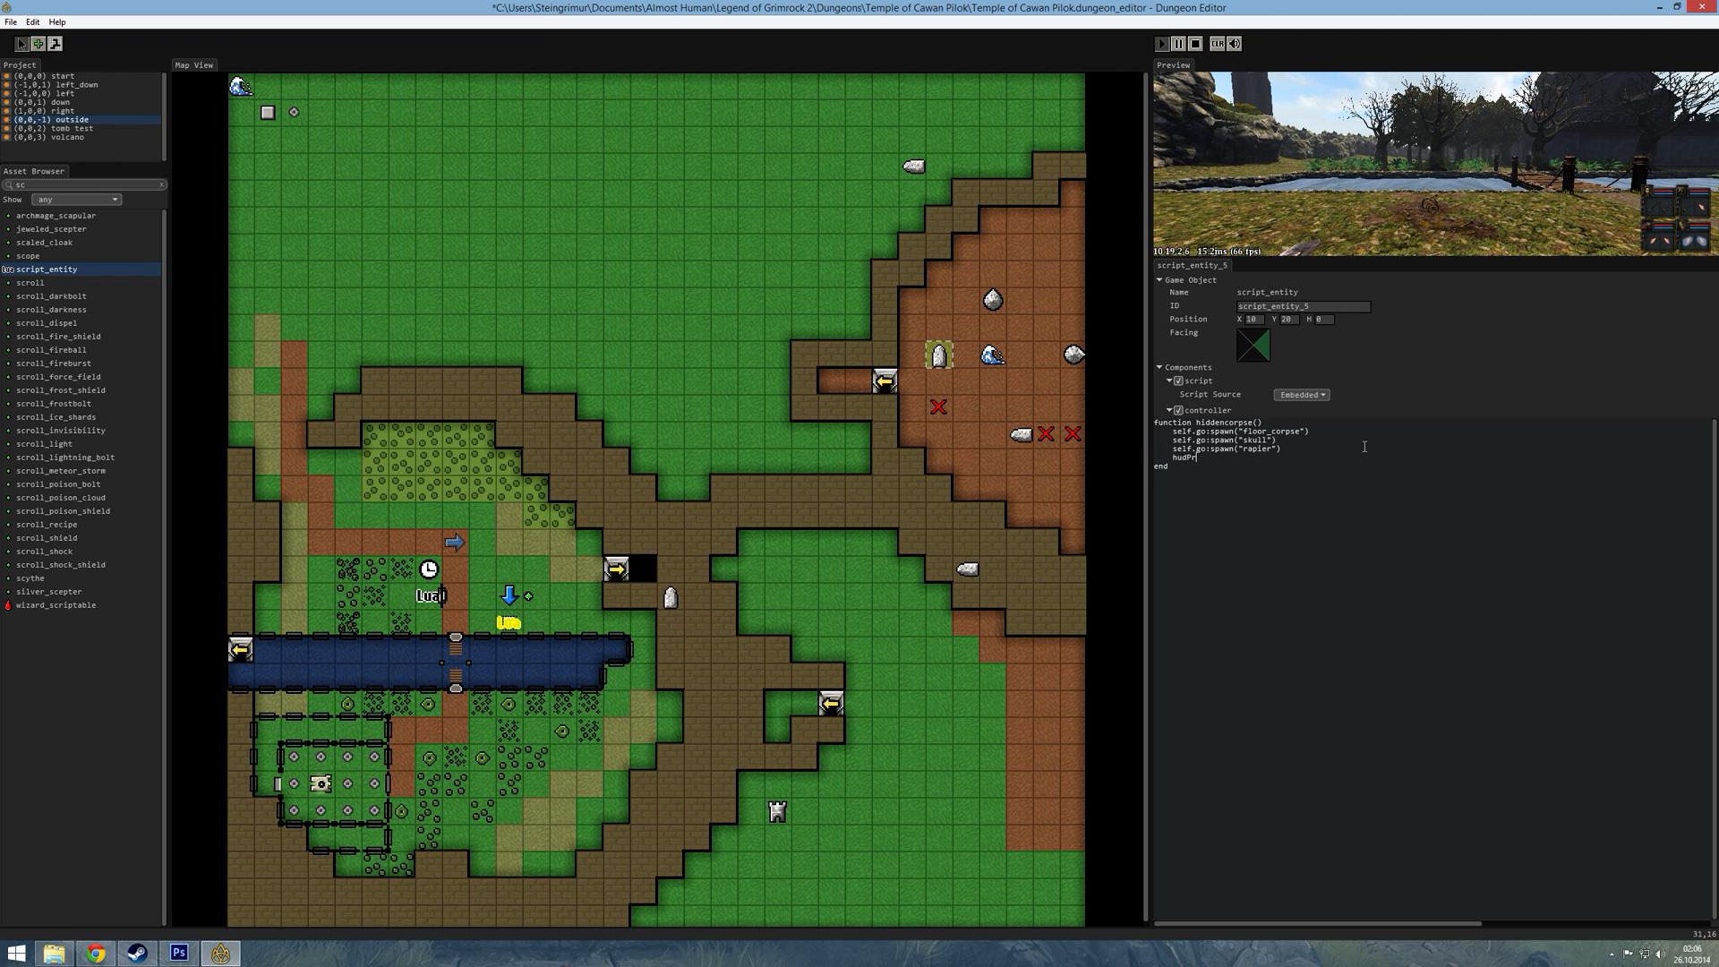
pyautogui.write('nt("')
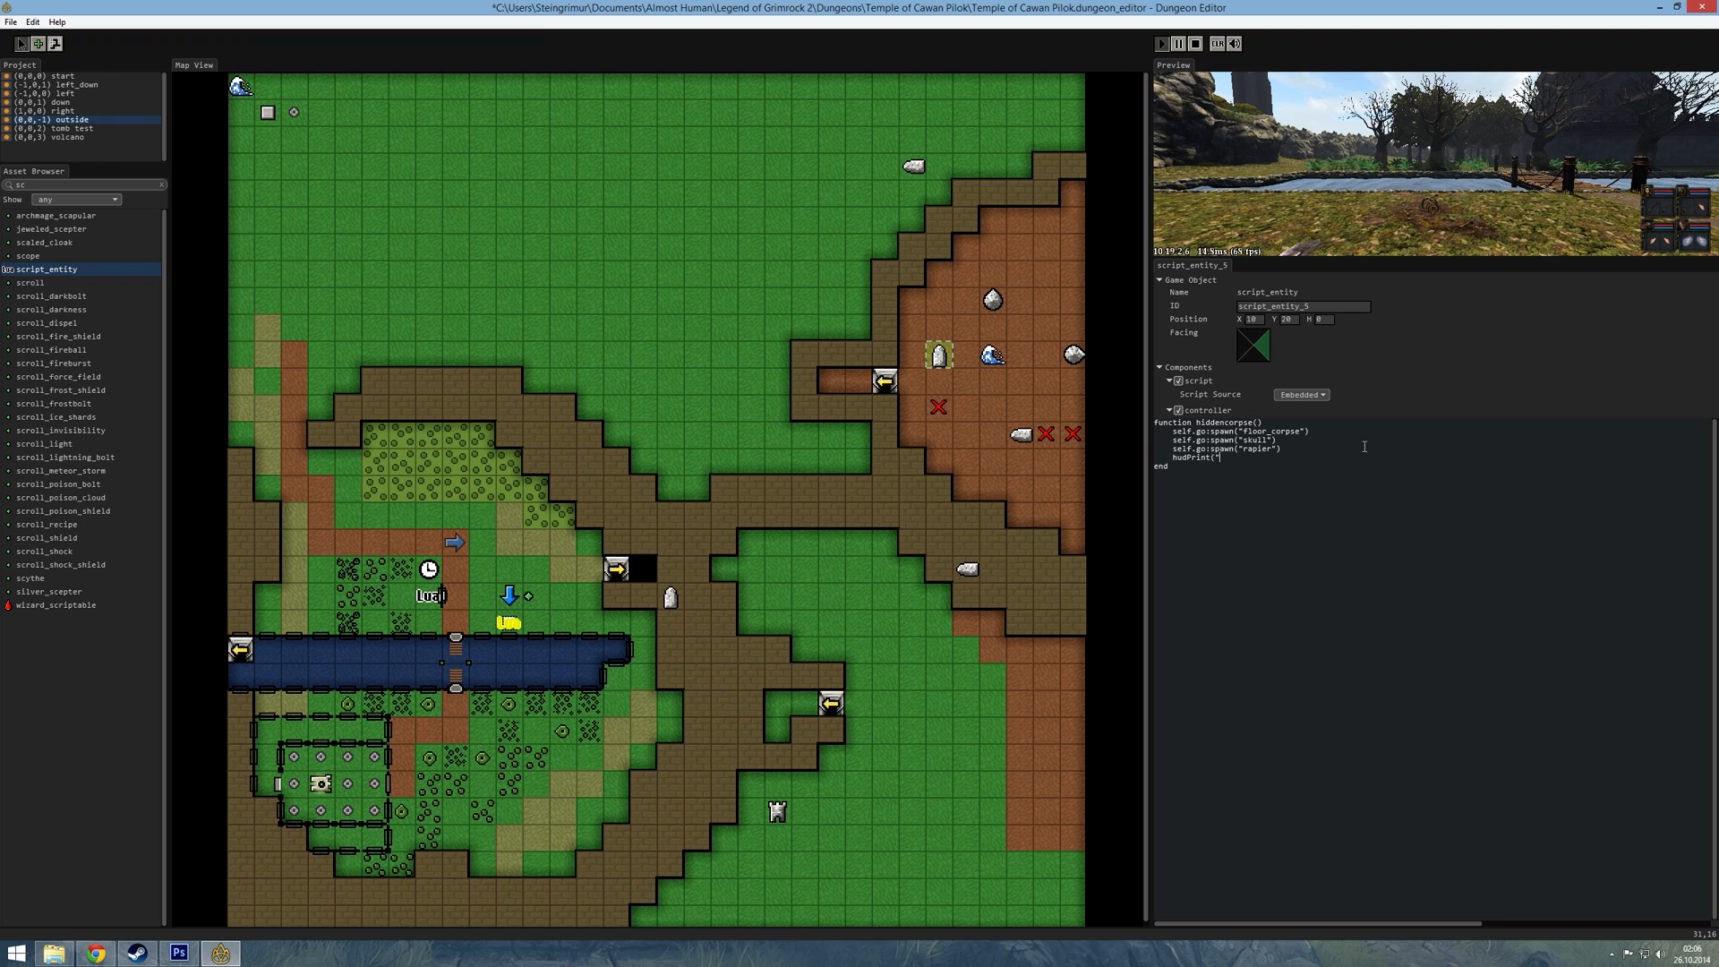
pyautogui.write('You have found a buried ba')
pyautogui.press('BackSpace')
pyautogui.write('ody')
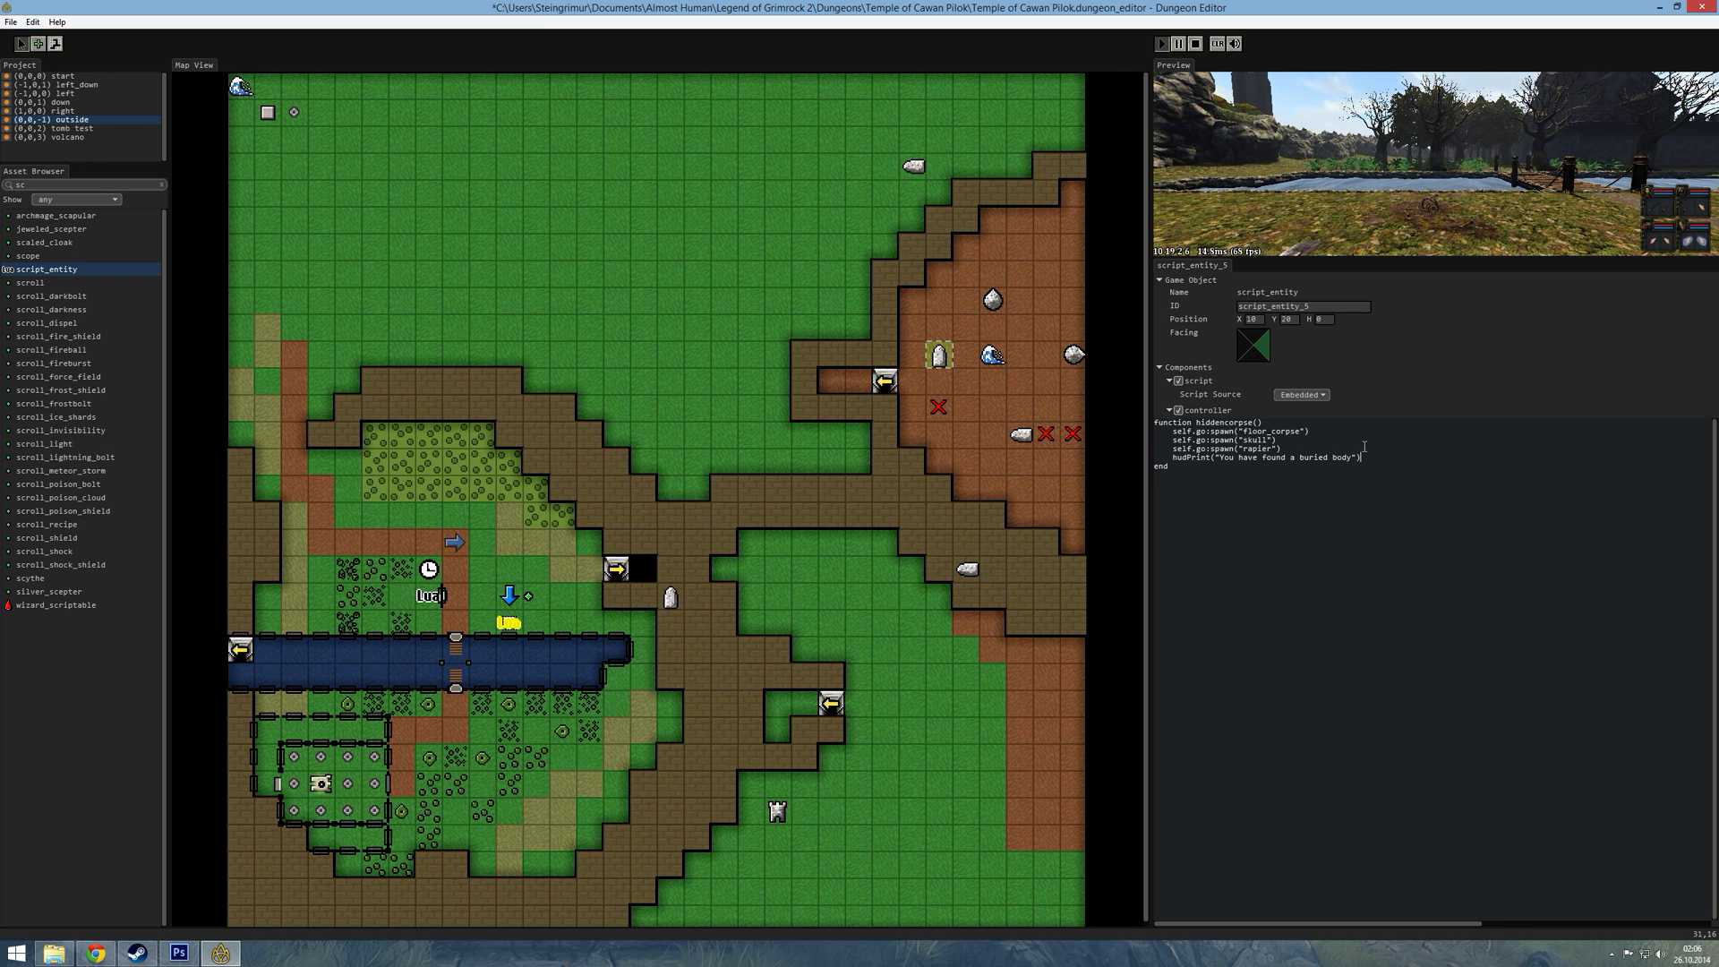
# - Add the line playSound("secret") below the buried body message in the hiddencorpse function
pyautogui.press('Return')
pyautogui.write('playSound')
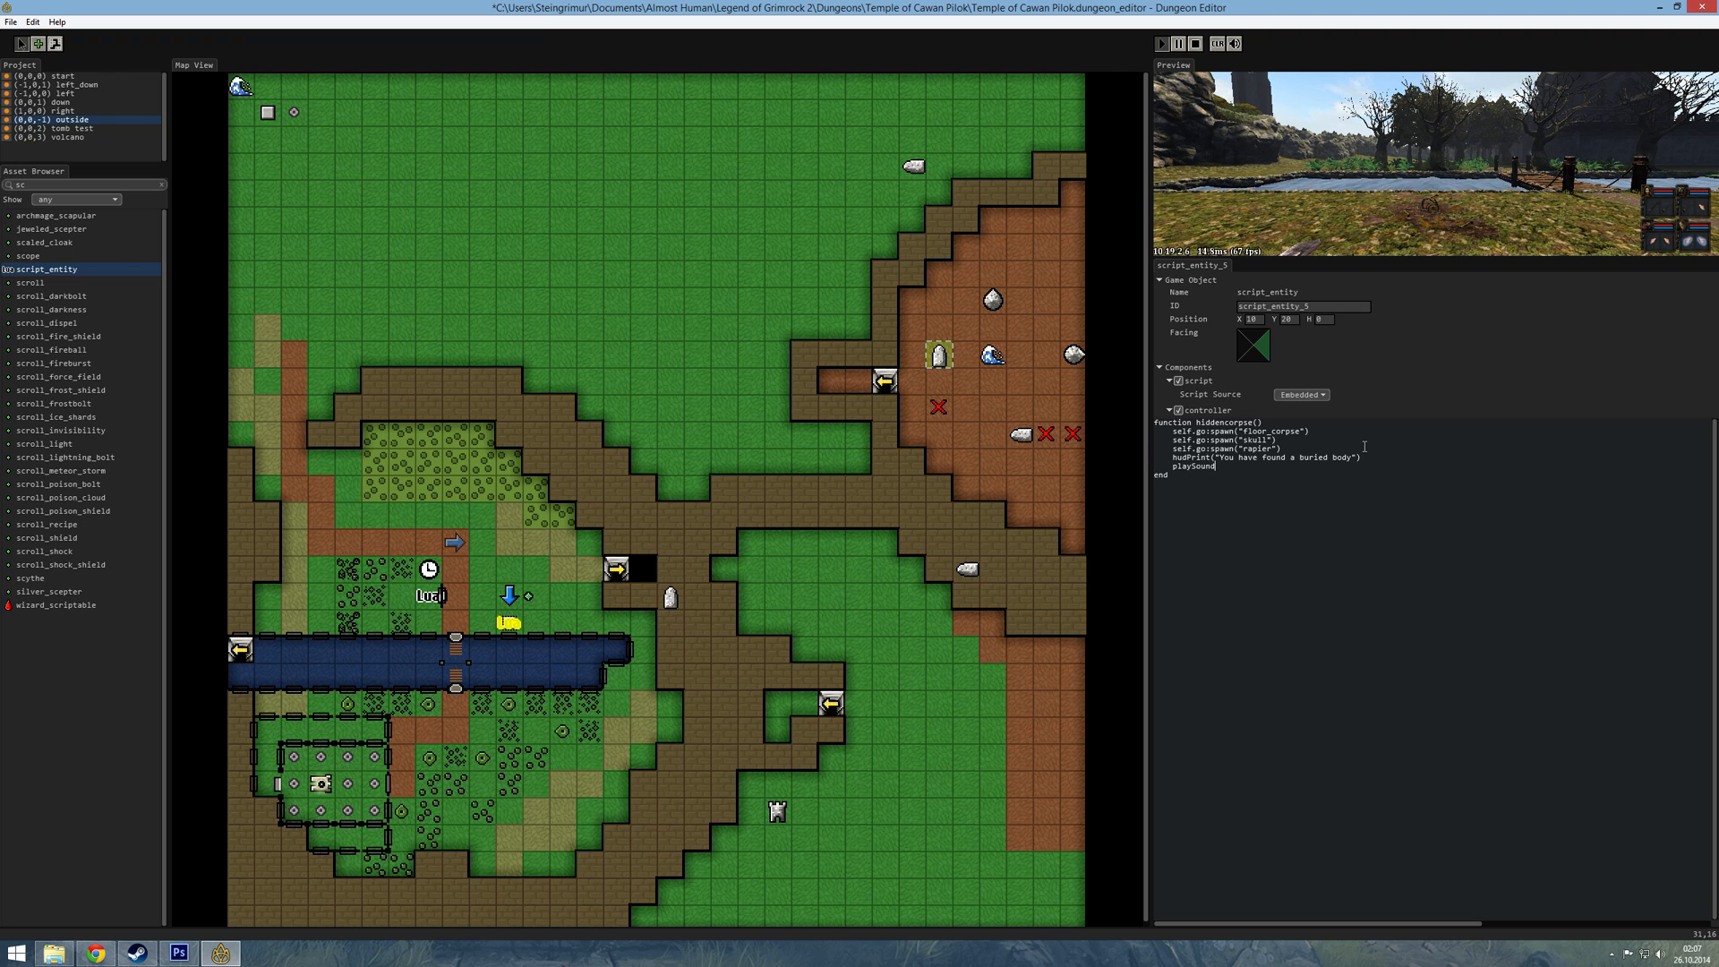
pyautogui.write('("secret"')
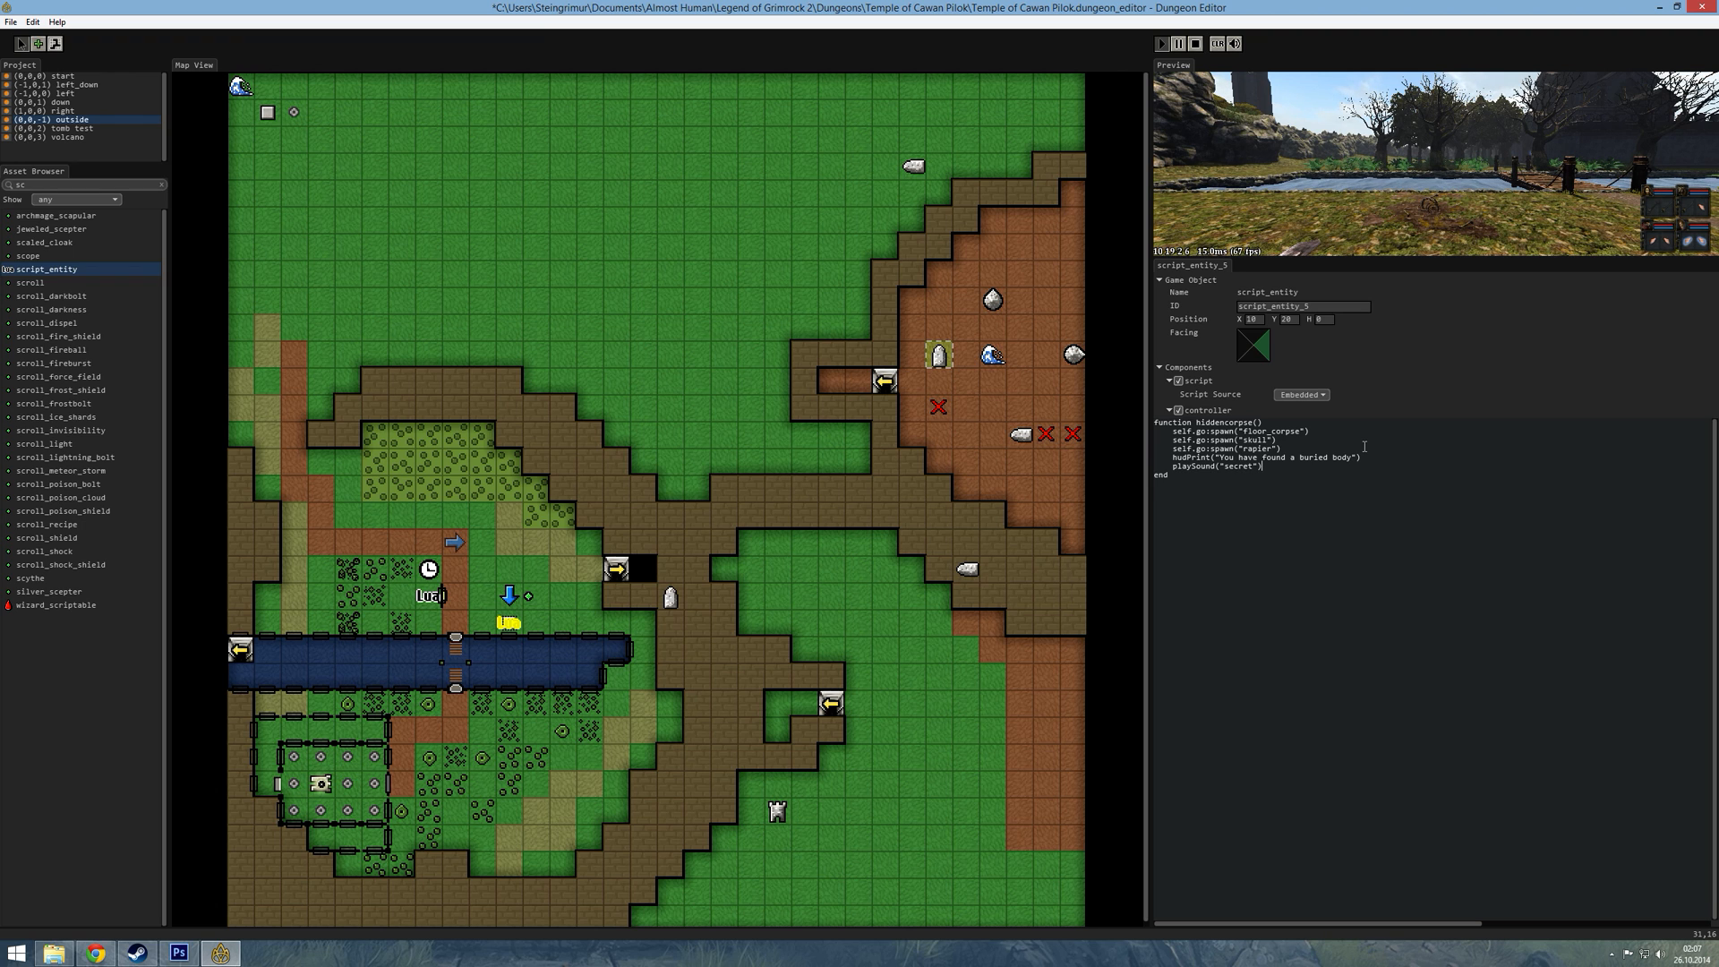
pyautogui.write(')')
# - Add a loop "for i = 1, 4, 1 do" containing party.party:getChampion(i):gainExp(250) to the hiddencorpse function
pyautogui.press('Return')
pyautogui.write('for')
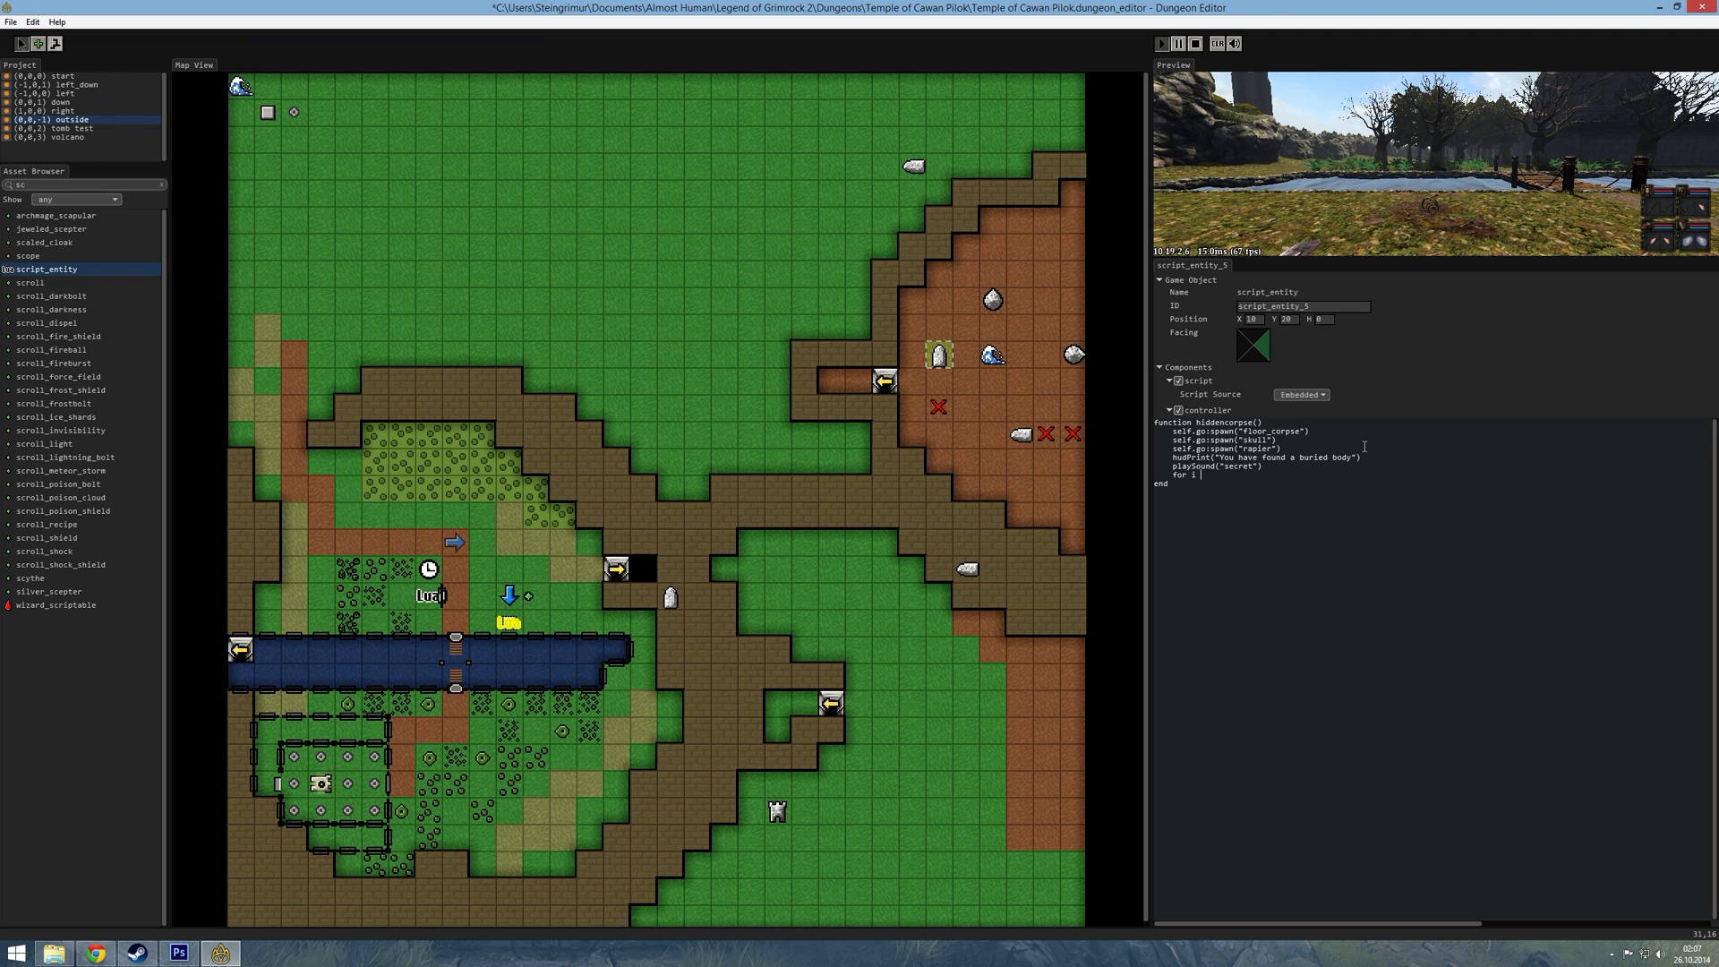
pyautogui.write('i = 1')
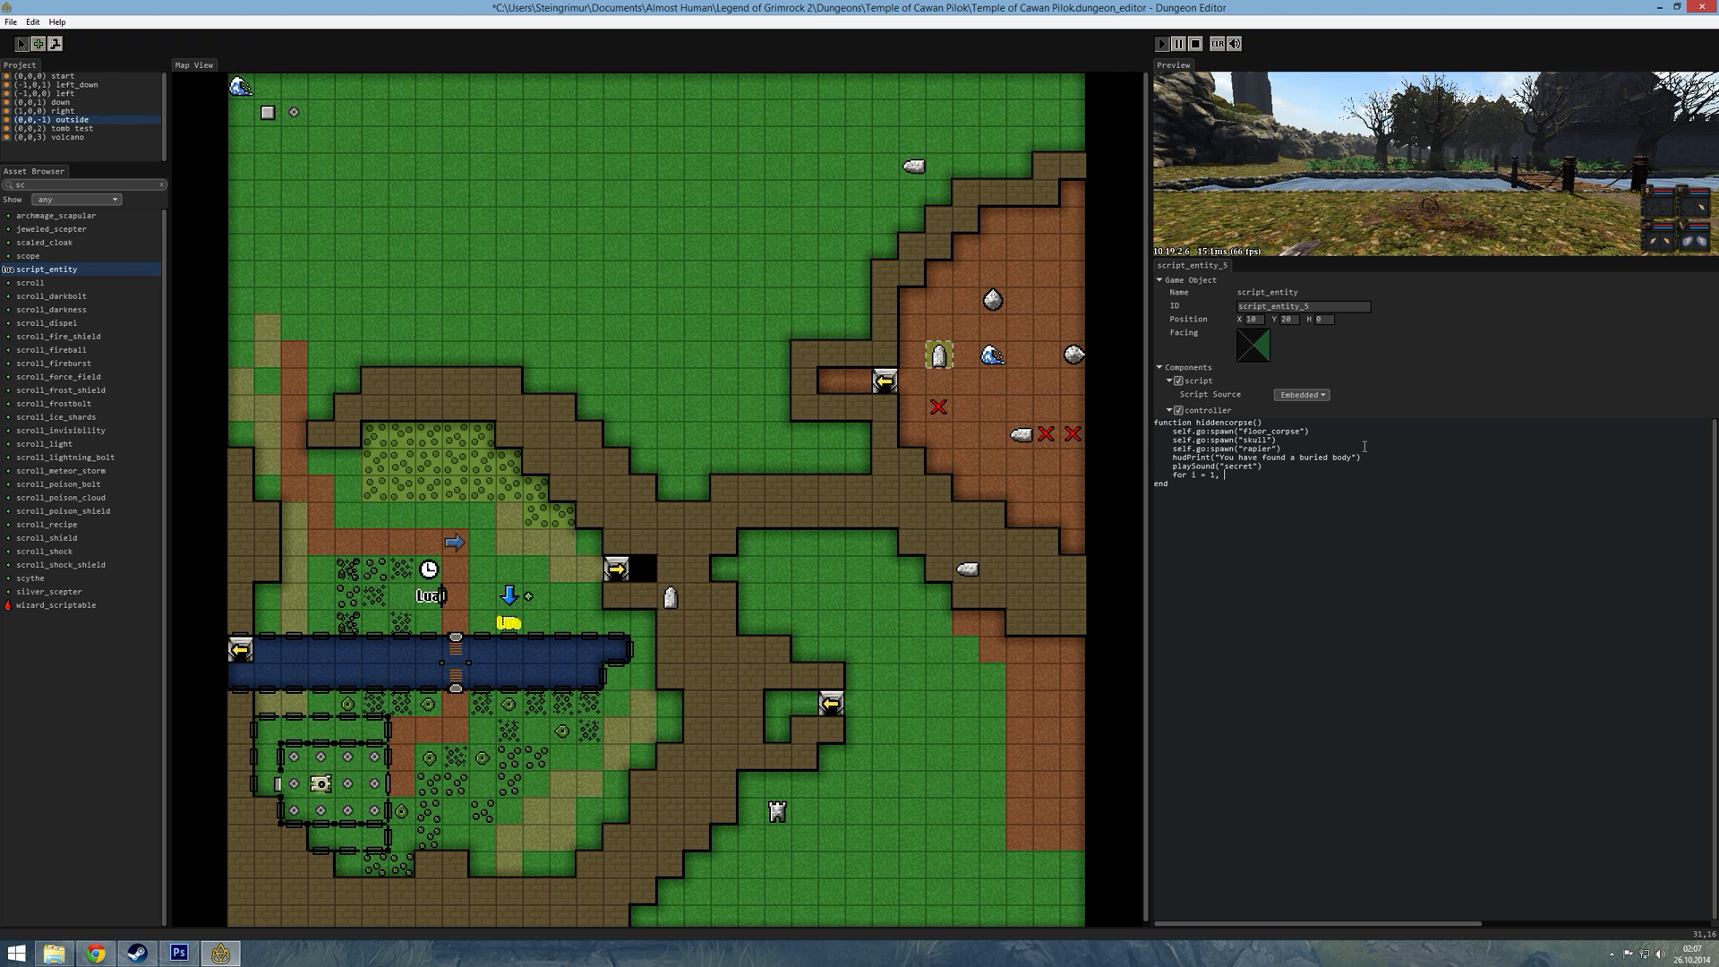
pyautogui.write(', 4, 1 do')
pyautogui.press('Return')
pyautogui.write('party.party')
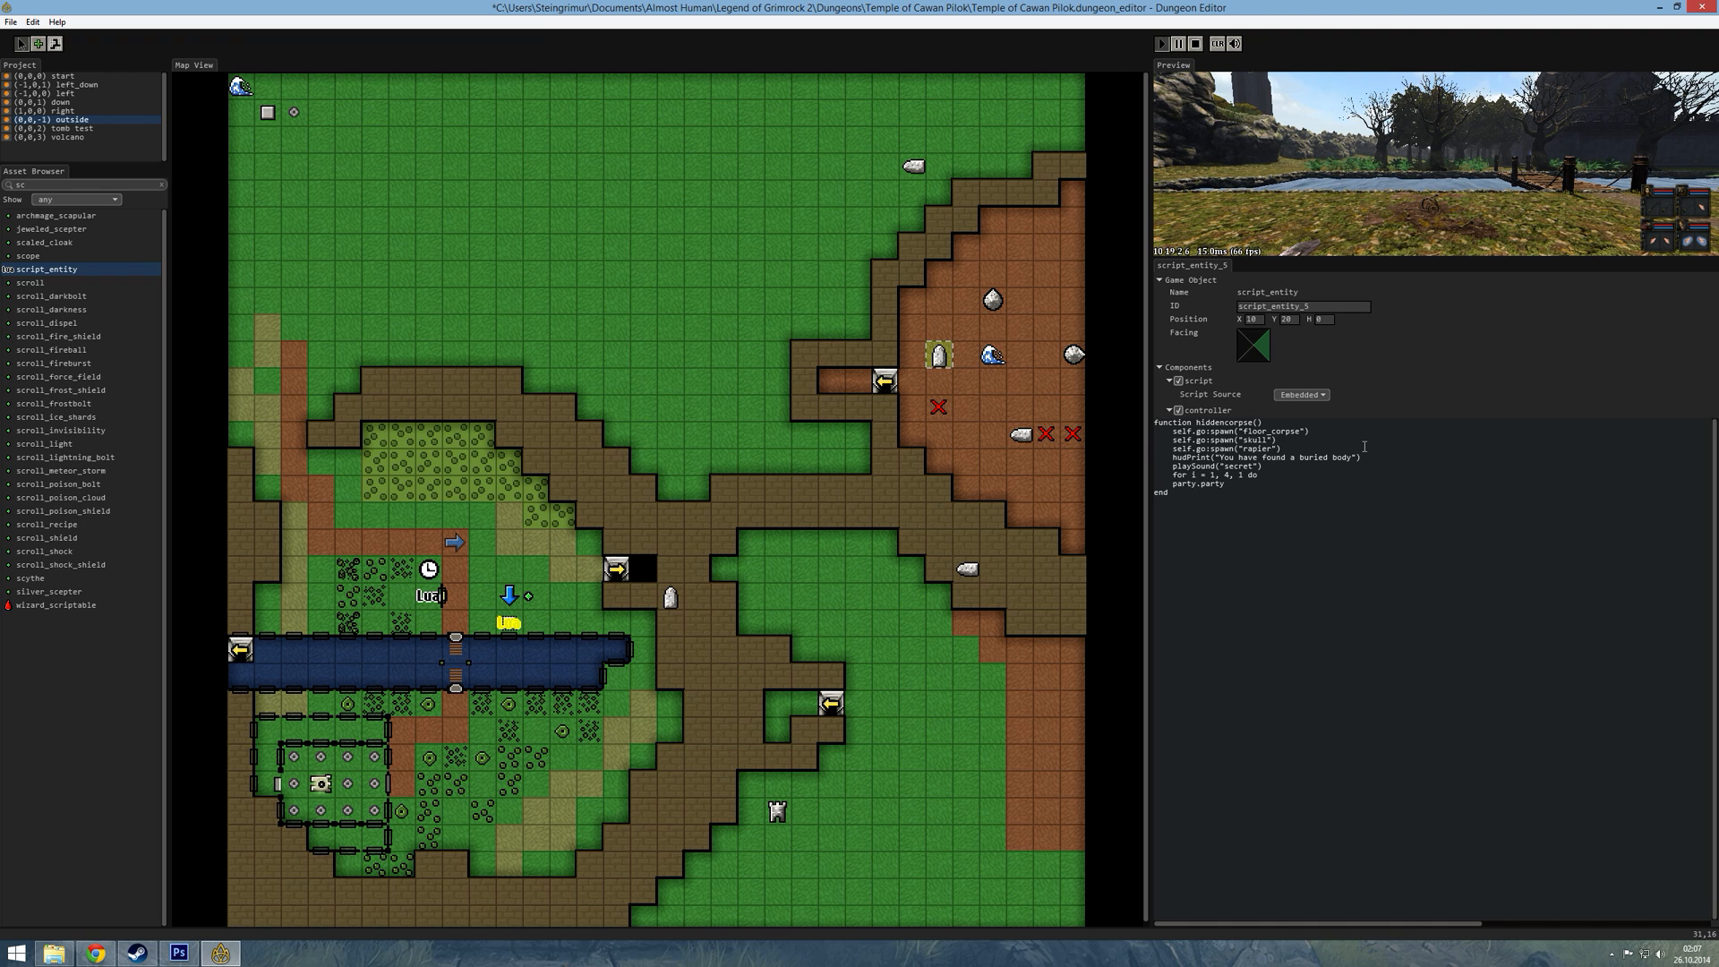
pyautogui.write(':getChampion')
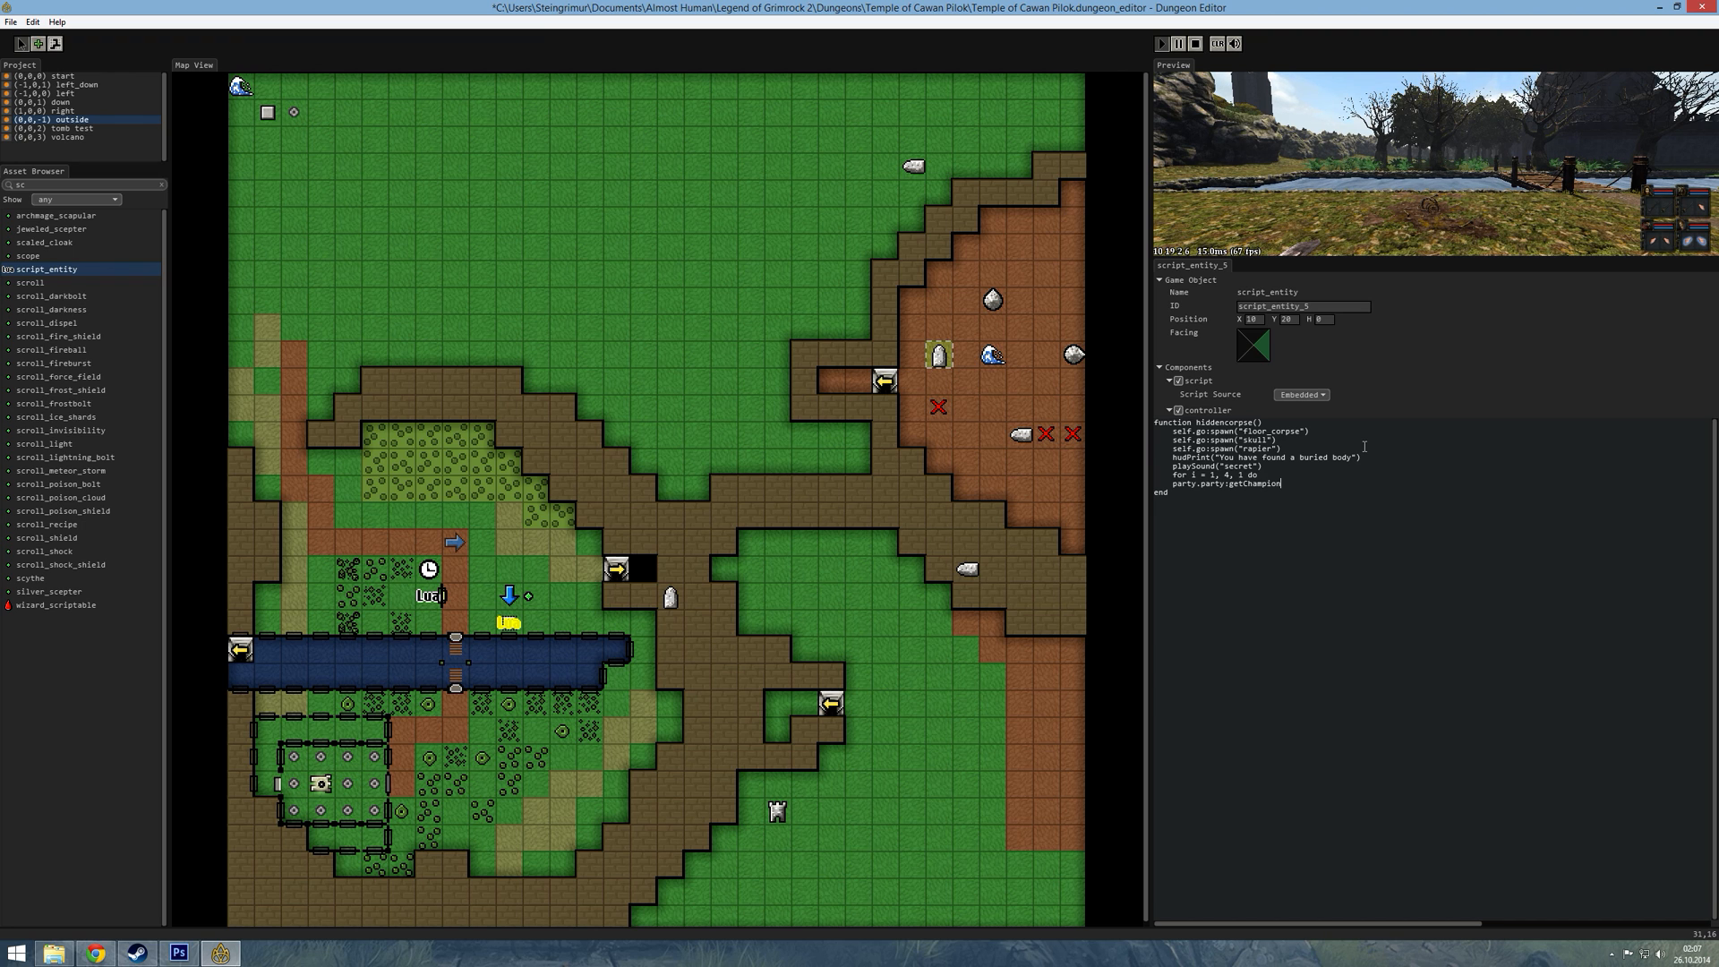
pyautogui.write('(u')
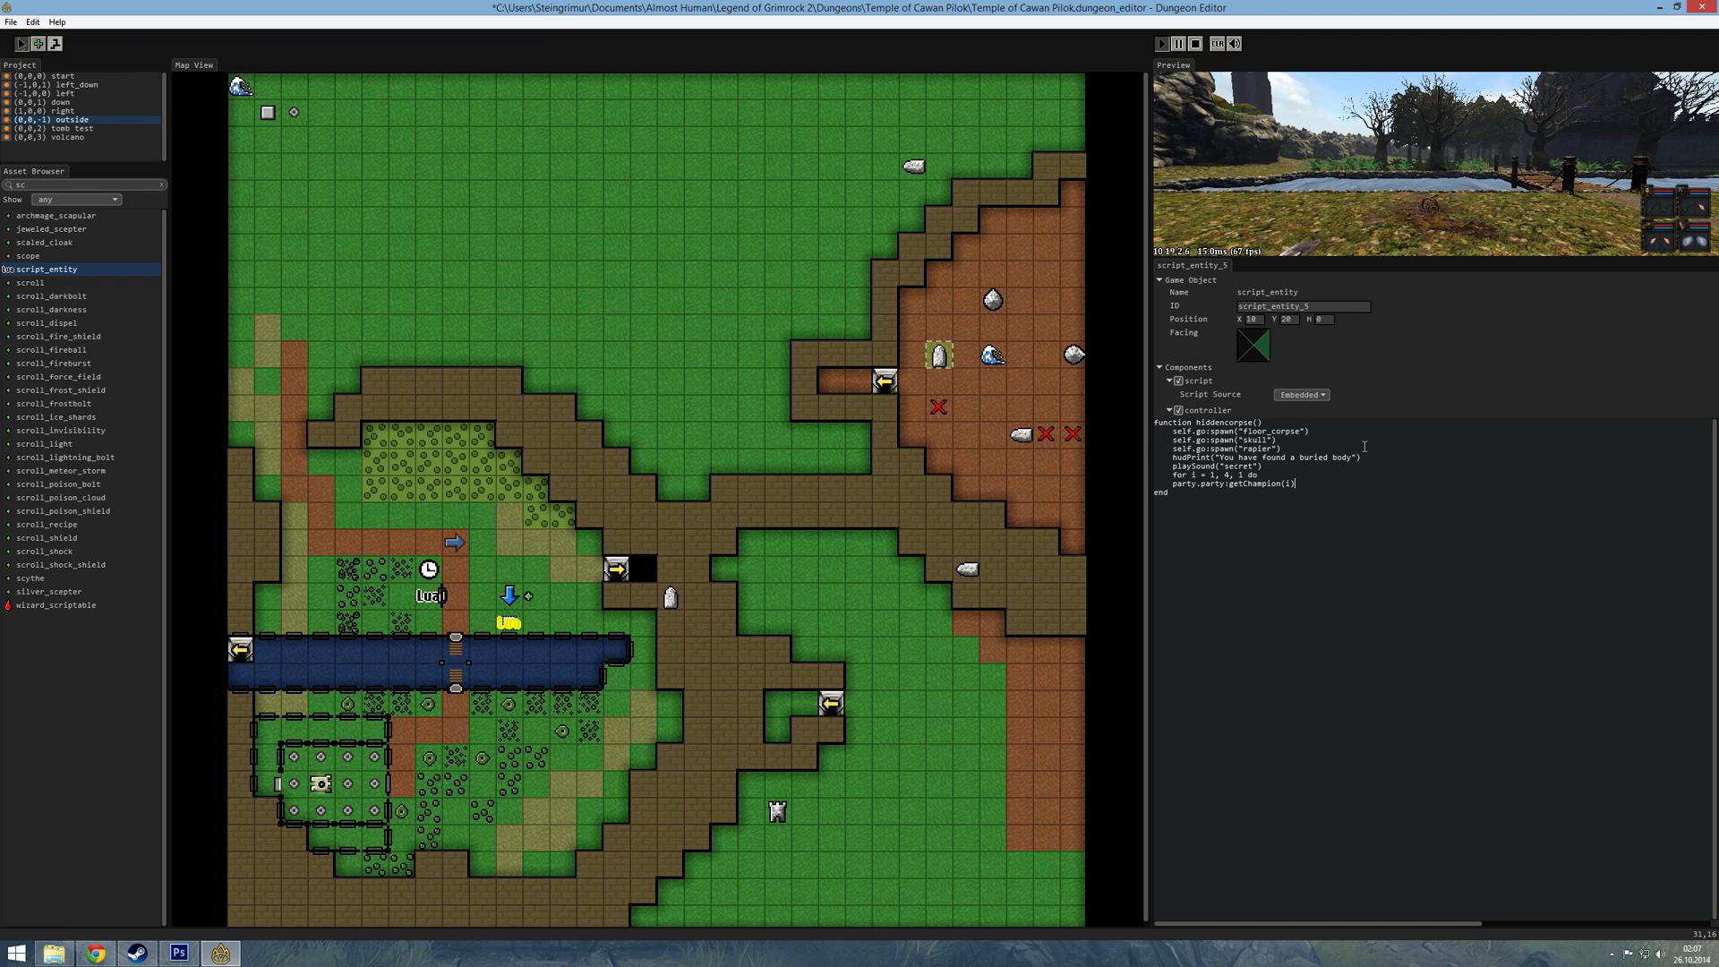
pyautogui.write('gainExp(250')
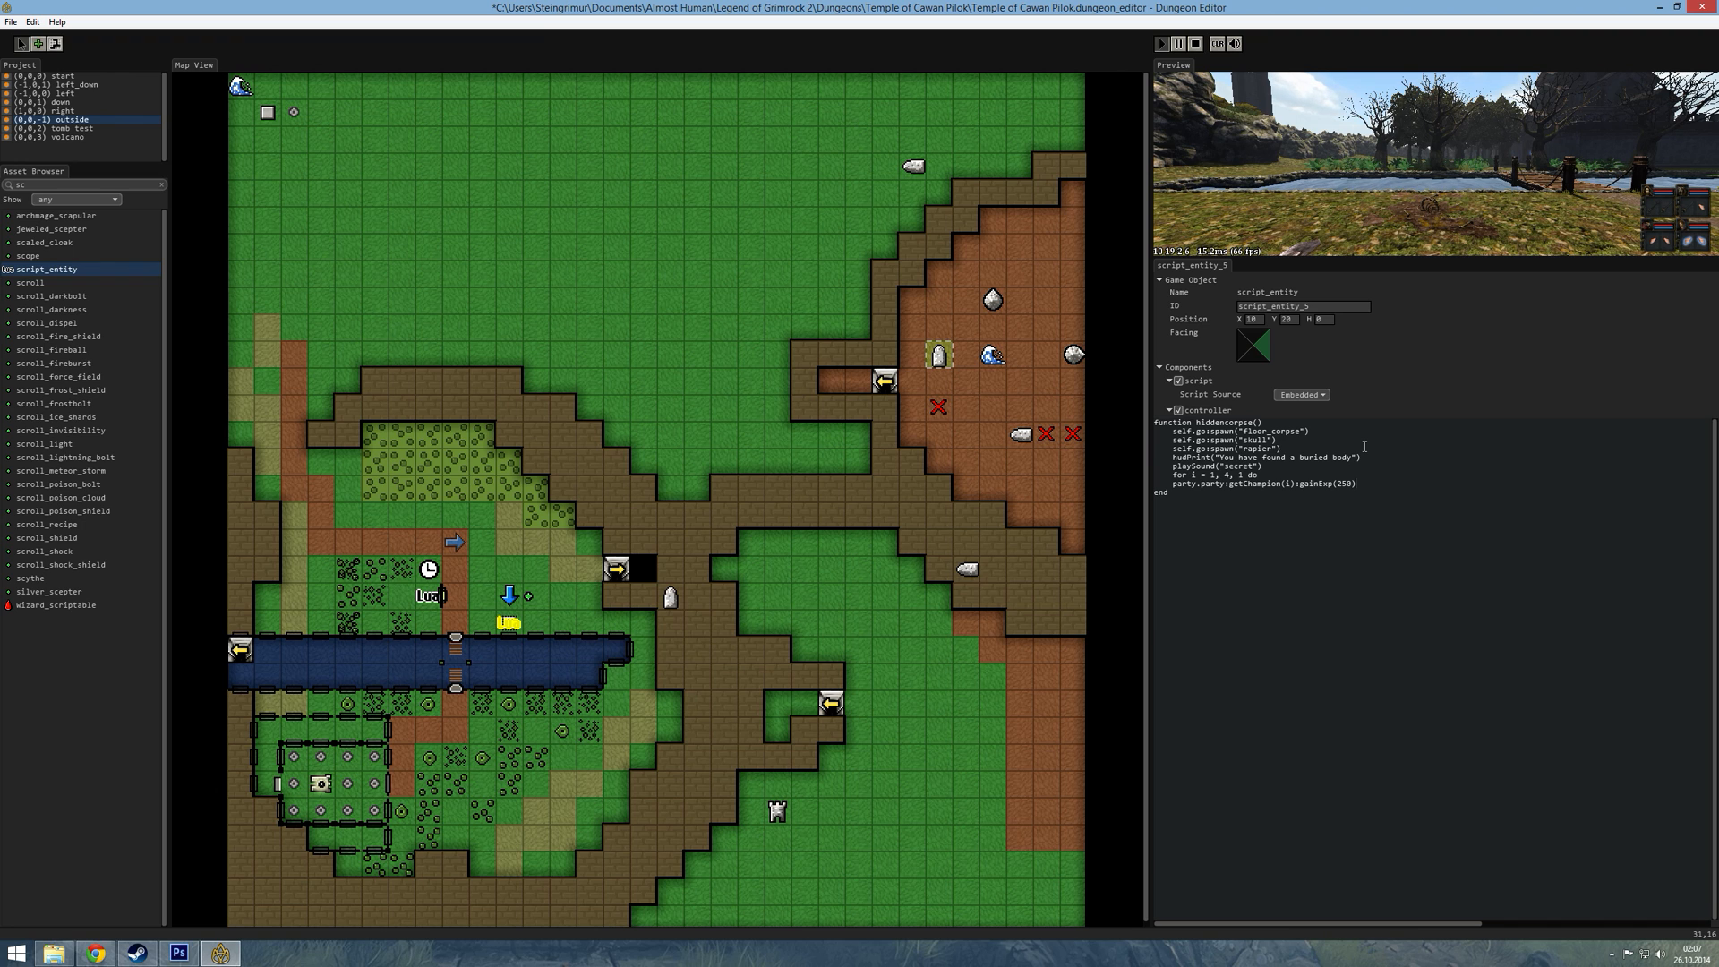
# - Add the line hudPrint("250 Exp") below the gainExp line and save the dungeon
pyautogui.press('Return')
pyautogui.write('hu')
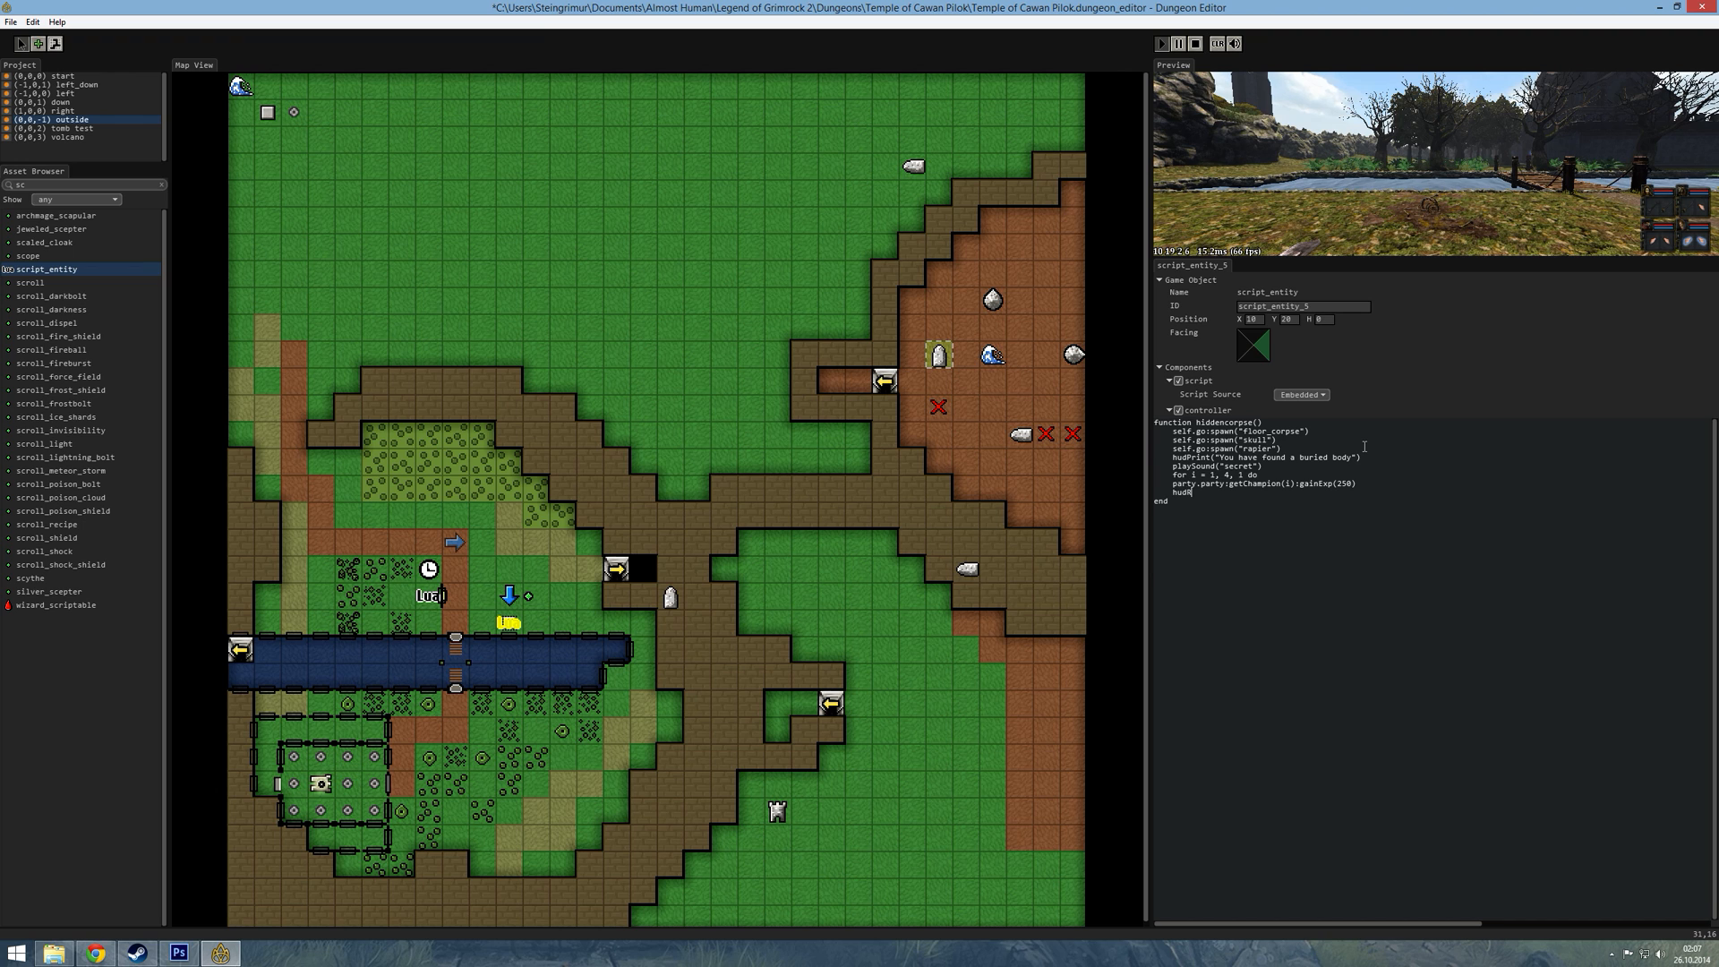
pyautogui.write('dPrint("')
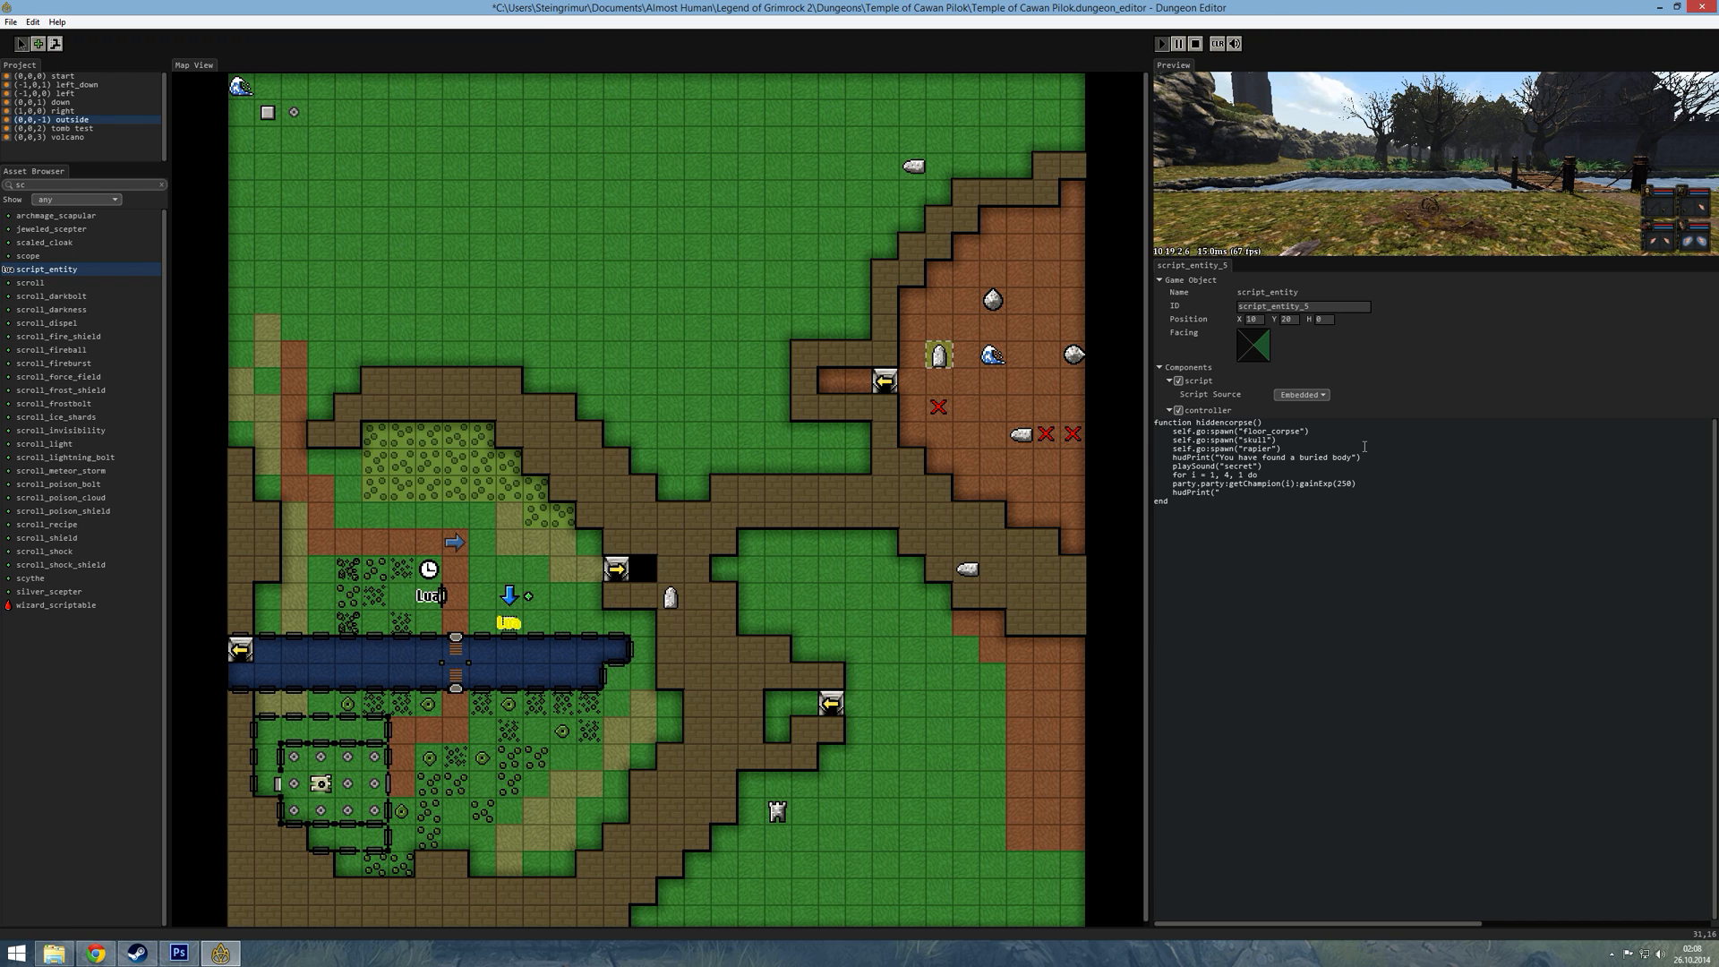
pyautogui.write('250 Exp')
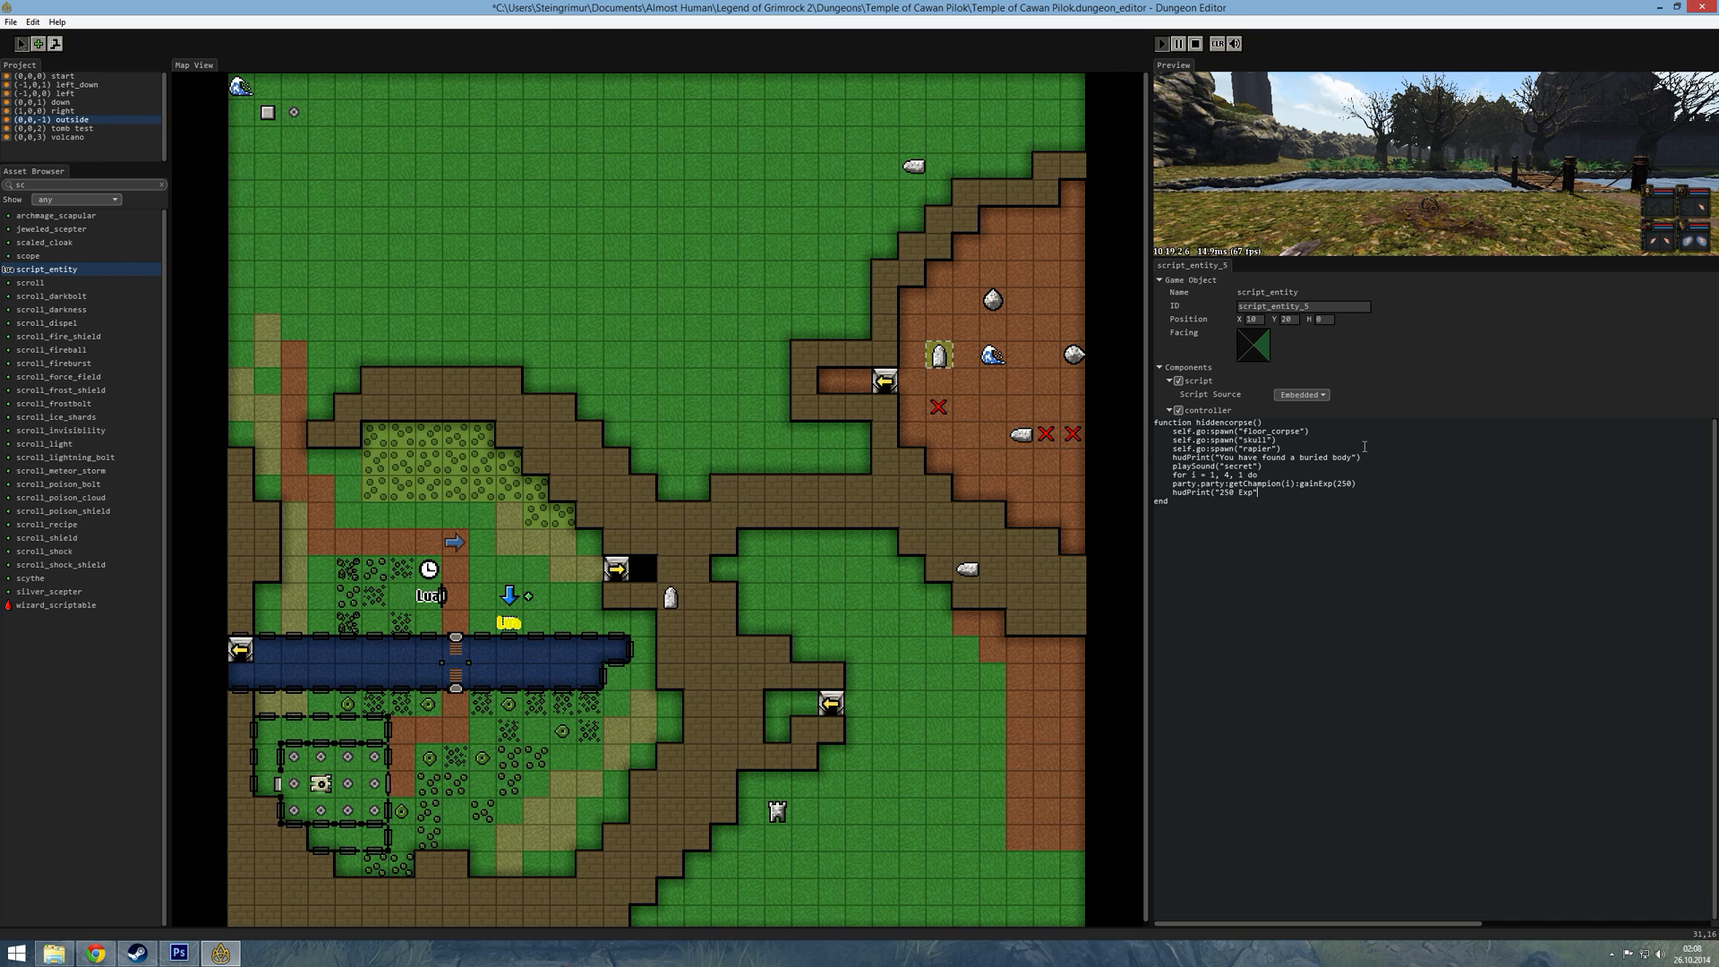
pyautogui.hotkey('ctrl', 's')
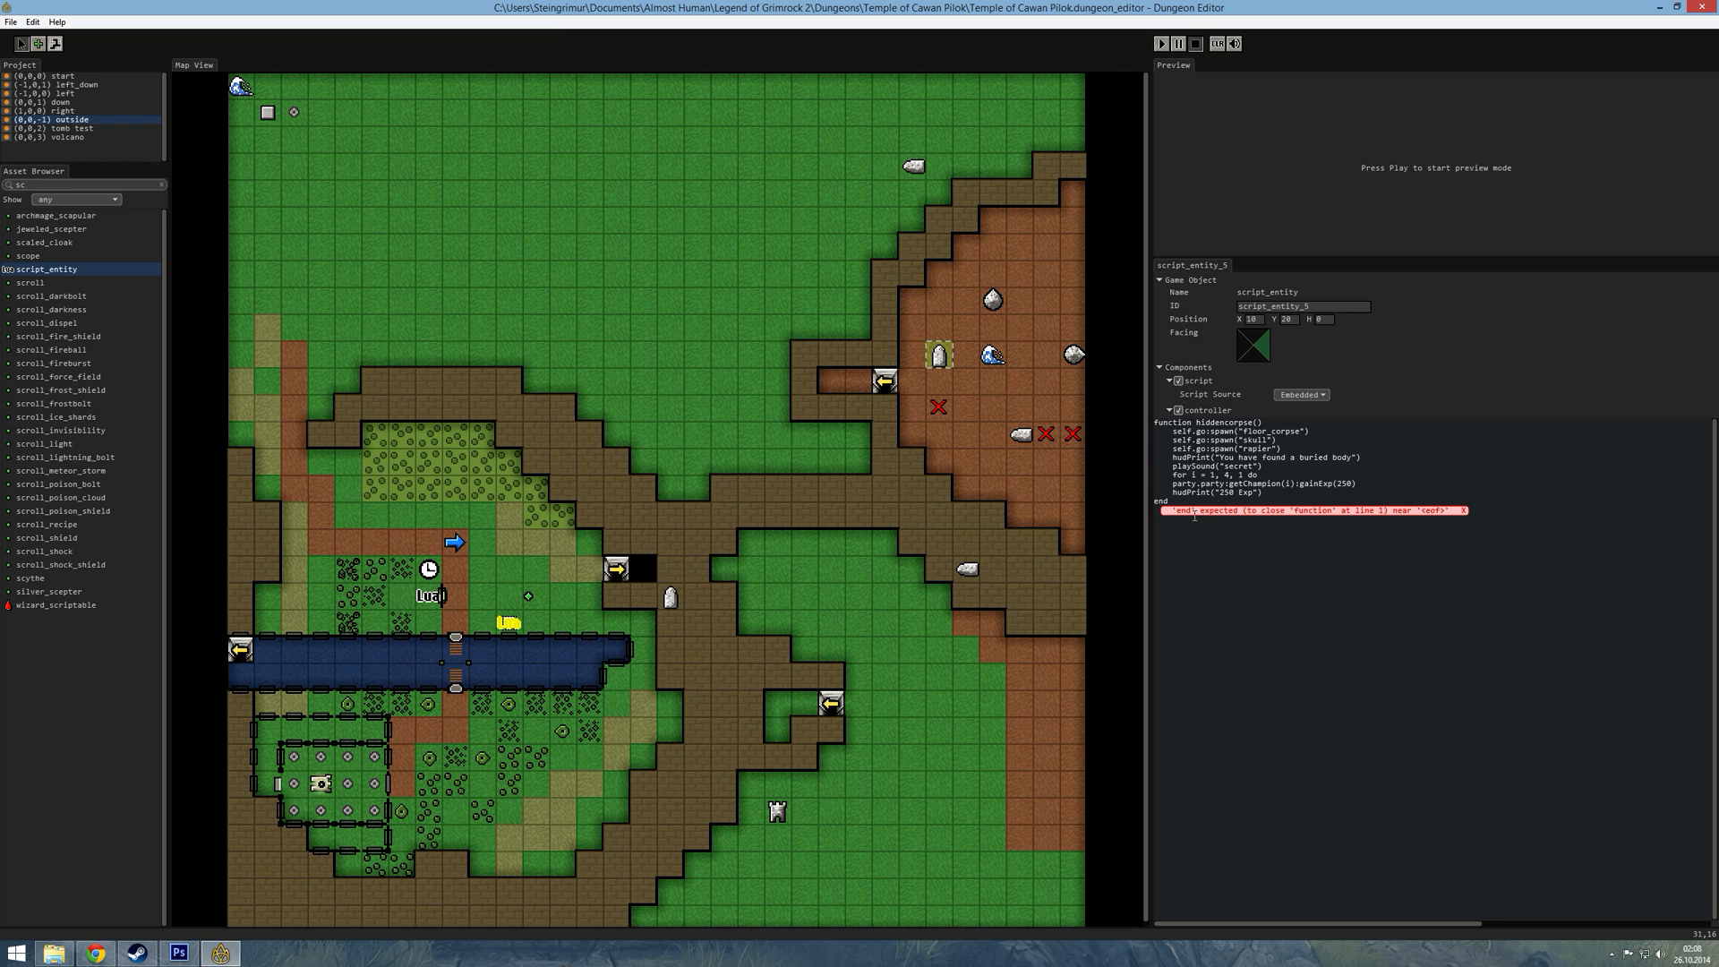
# - Close the for loop with its own end line before the function's end, and save the dungeon
pyautogui.press('Return')
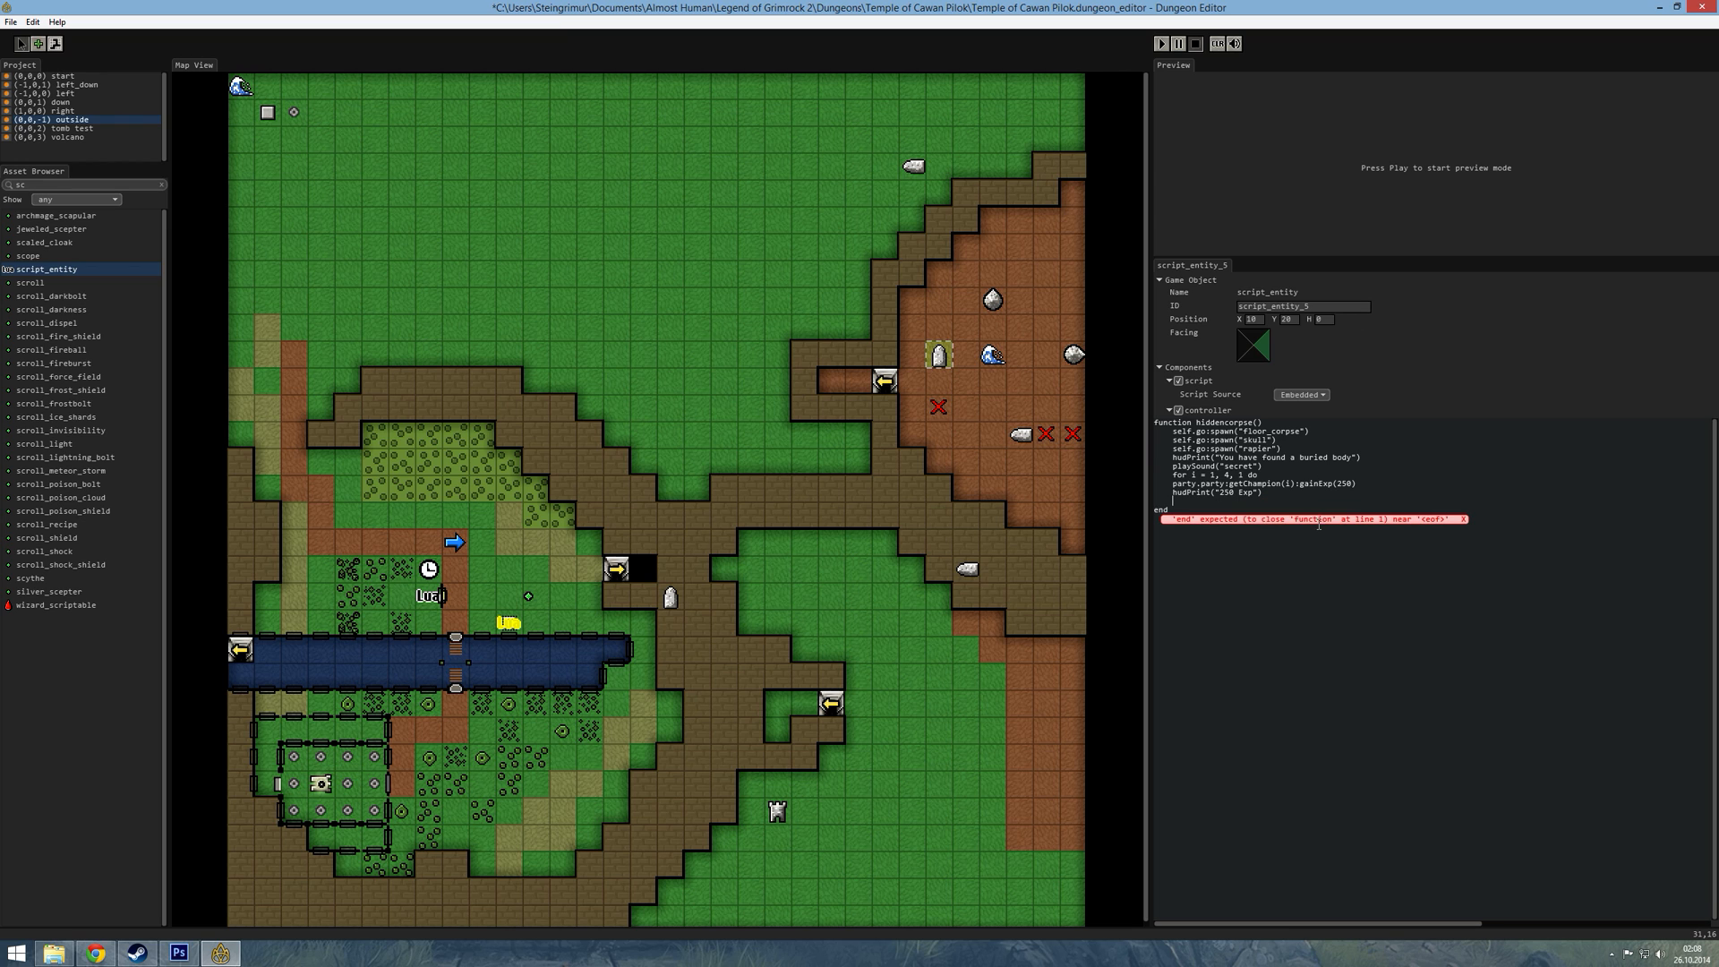
pyautogui.write('end')
pyautogui.hotkey('ctrl', 's')
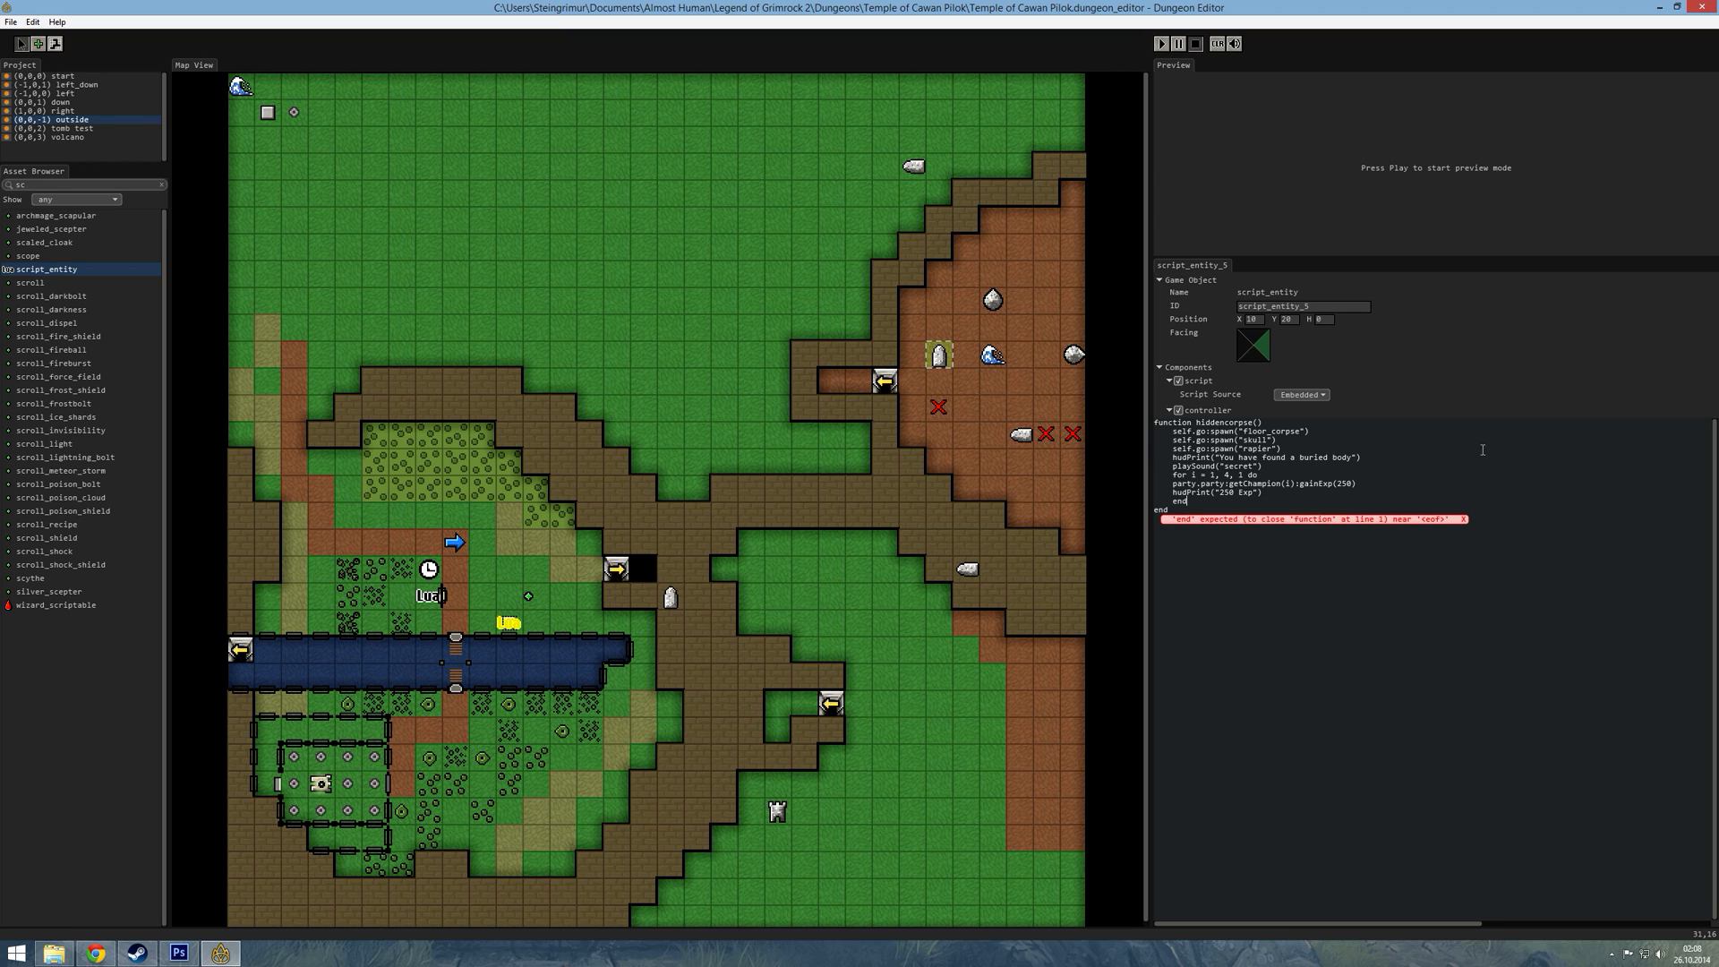
# - Start the preview at full size, walk to the shovel lying on the grass and pick it up
pyautogui.click(1161, 44)
pyautogui.doubleClick(1254, 180)
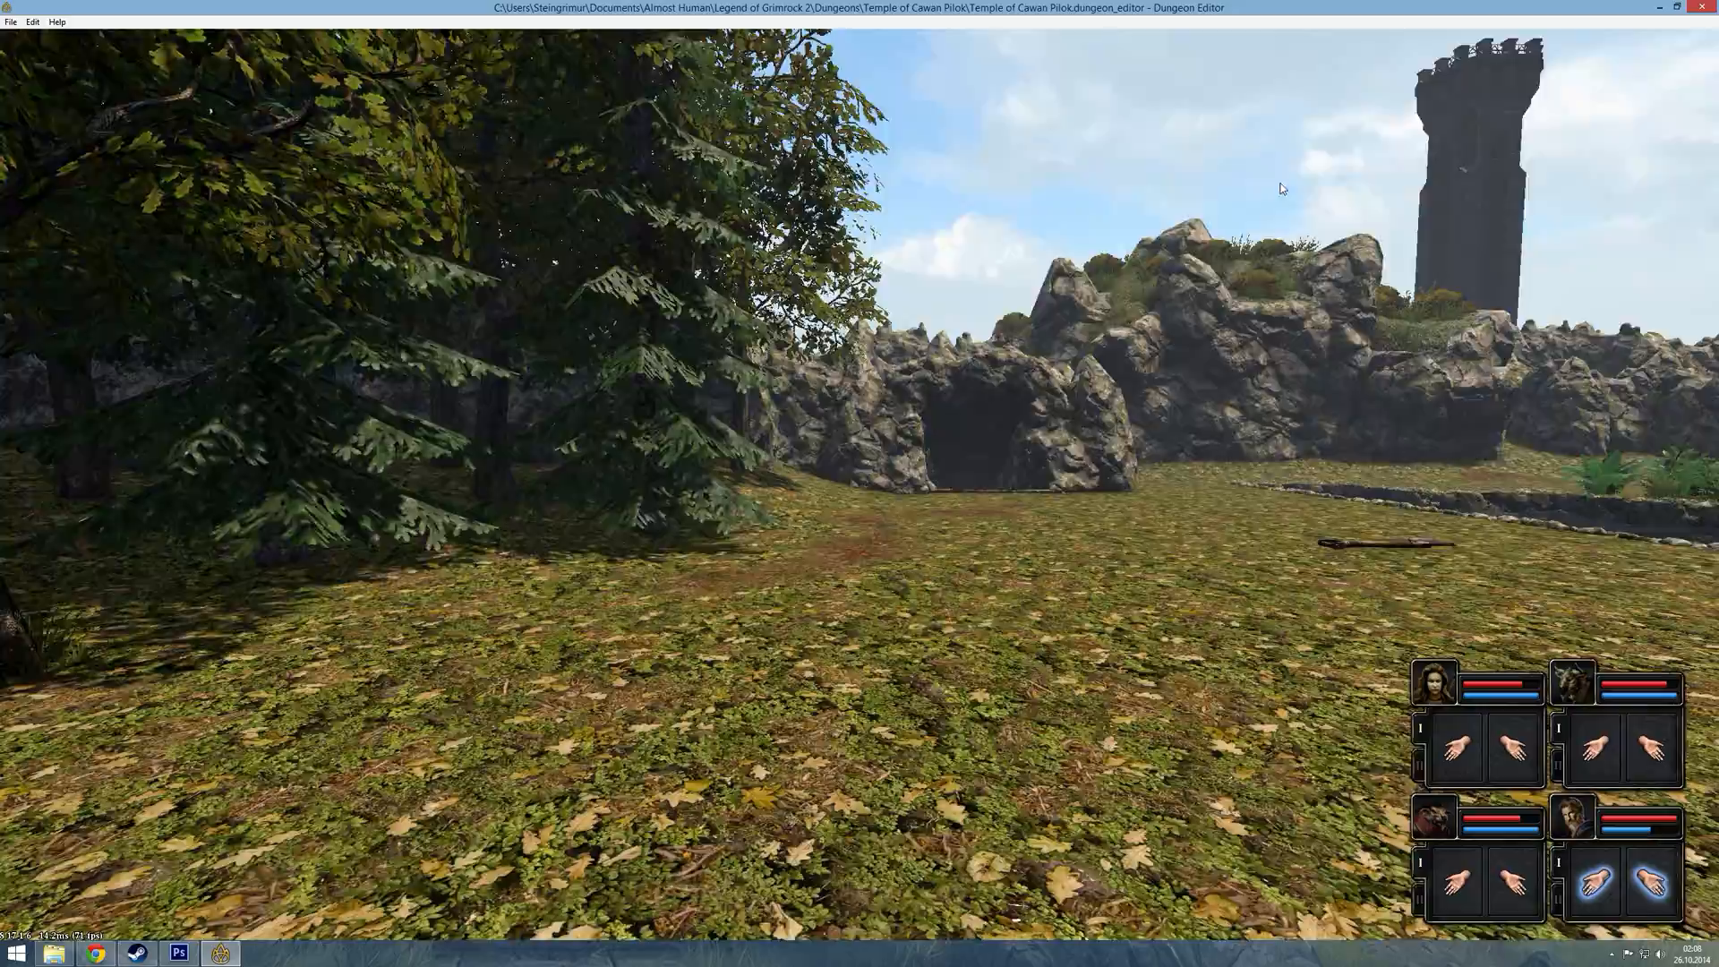
pyautogui.press('e')
pyautogui.press('a')
pyautogui.press('w')
pyautogui.press('w')
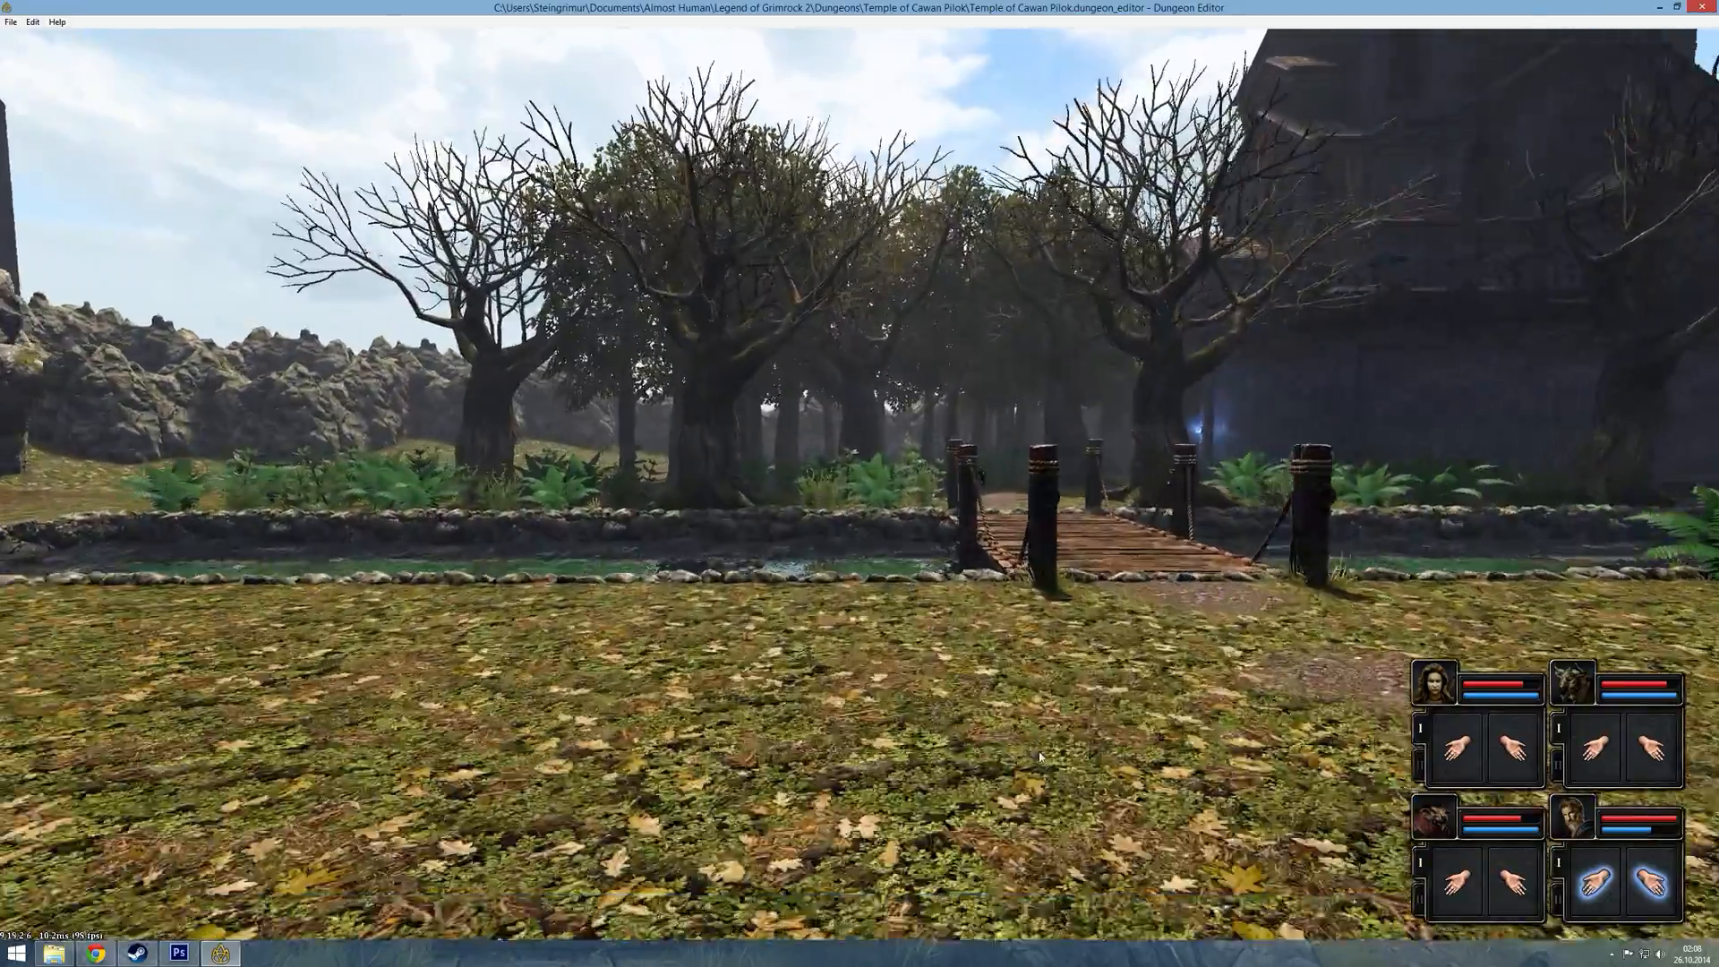
pyautogui.press('q')
pyautogui.press('w')
pyautogui.click(967, 770)
pyautogui.press('e')
# - Equip the first champion with the shovel and dig at the trigger spot beside the river to test the event
pyautogui.click(1457, 747)
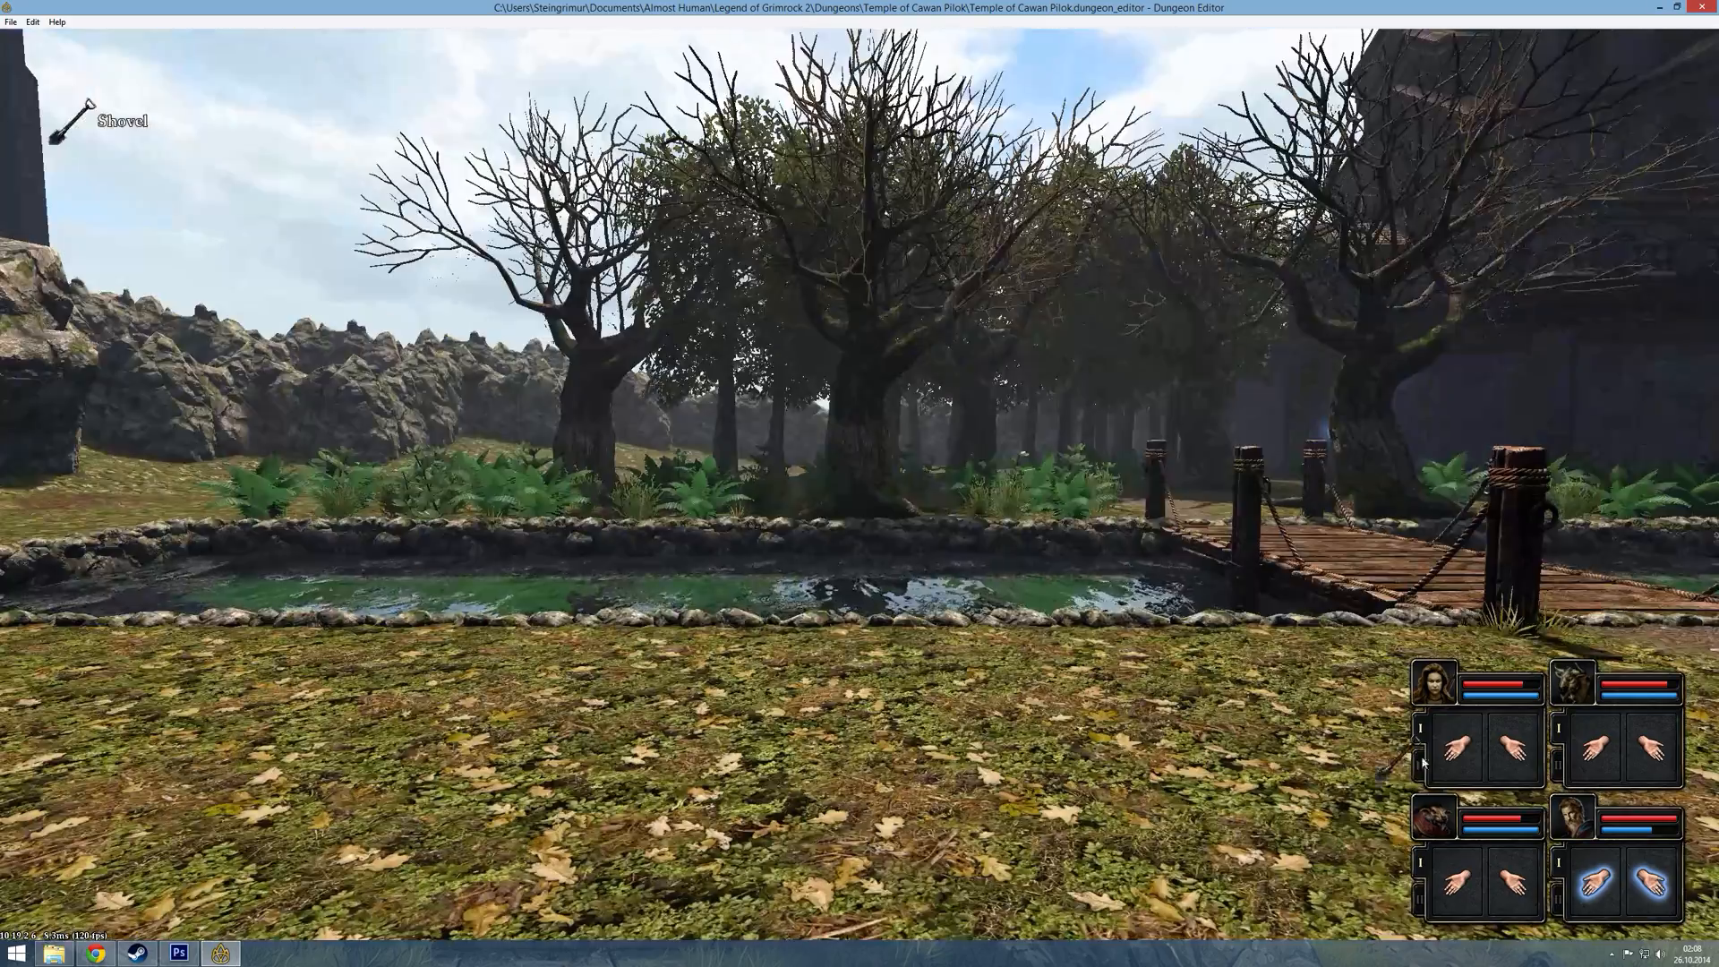
pyautogui.rightClick(1457, 747)
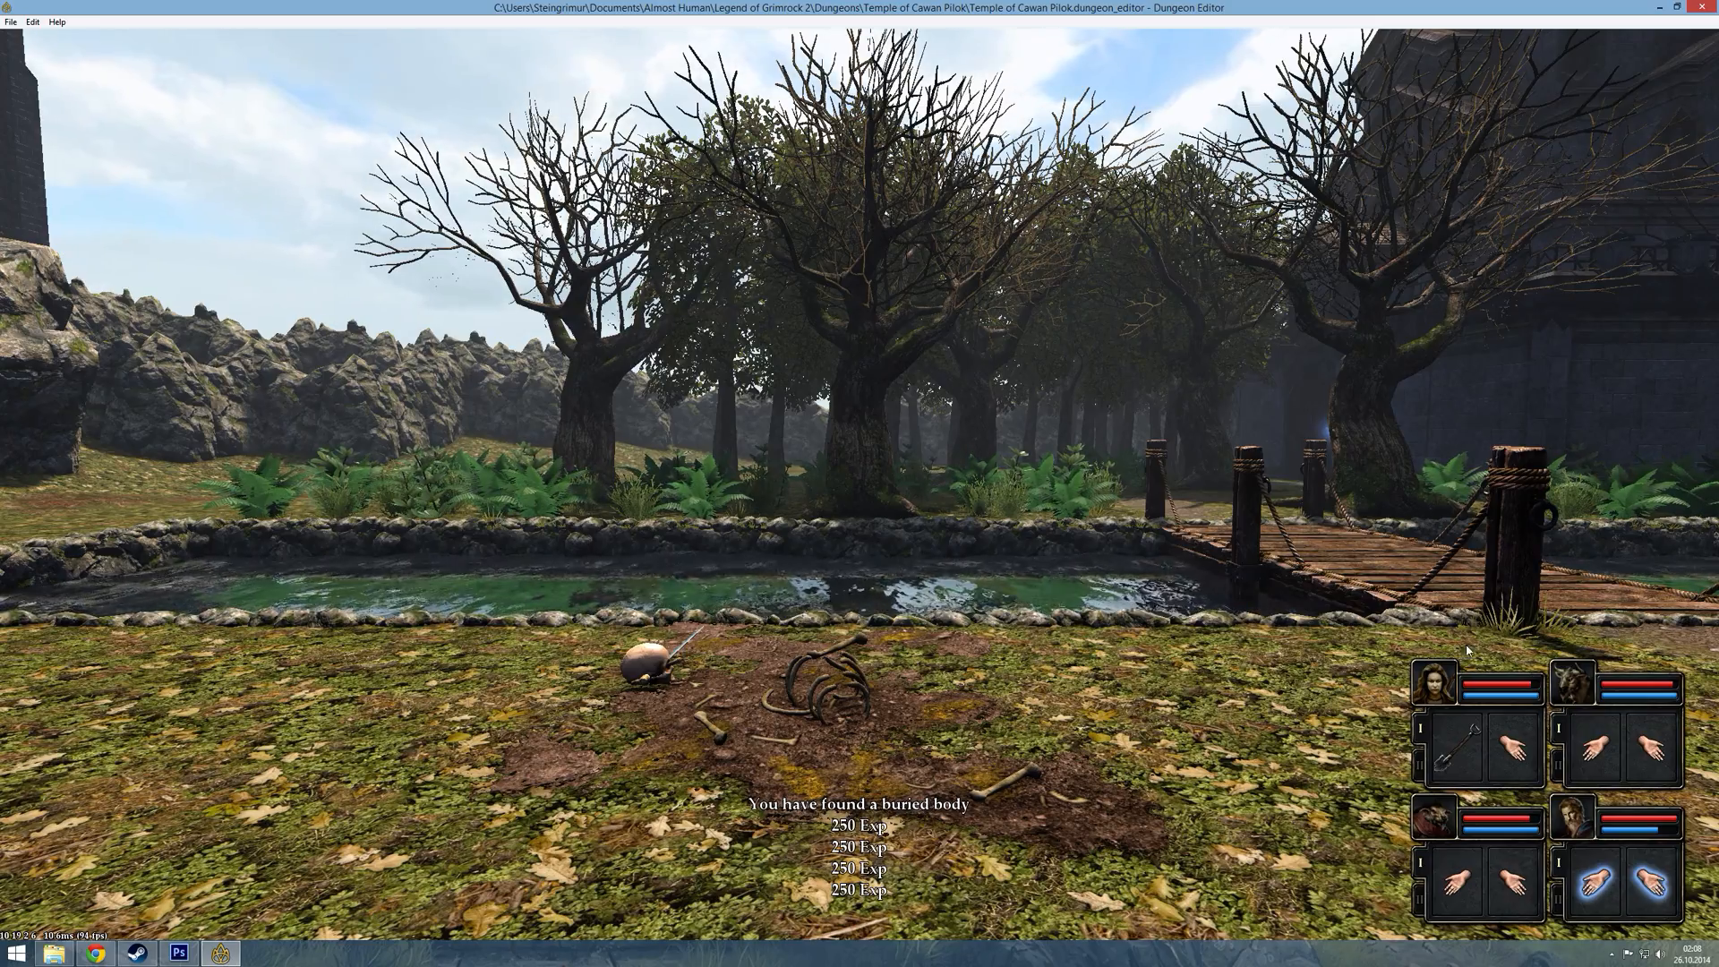
pyautogui.press('e')
pyautogui.press('q')
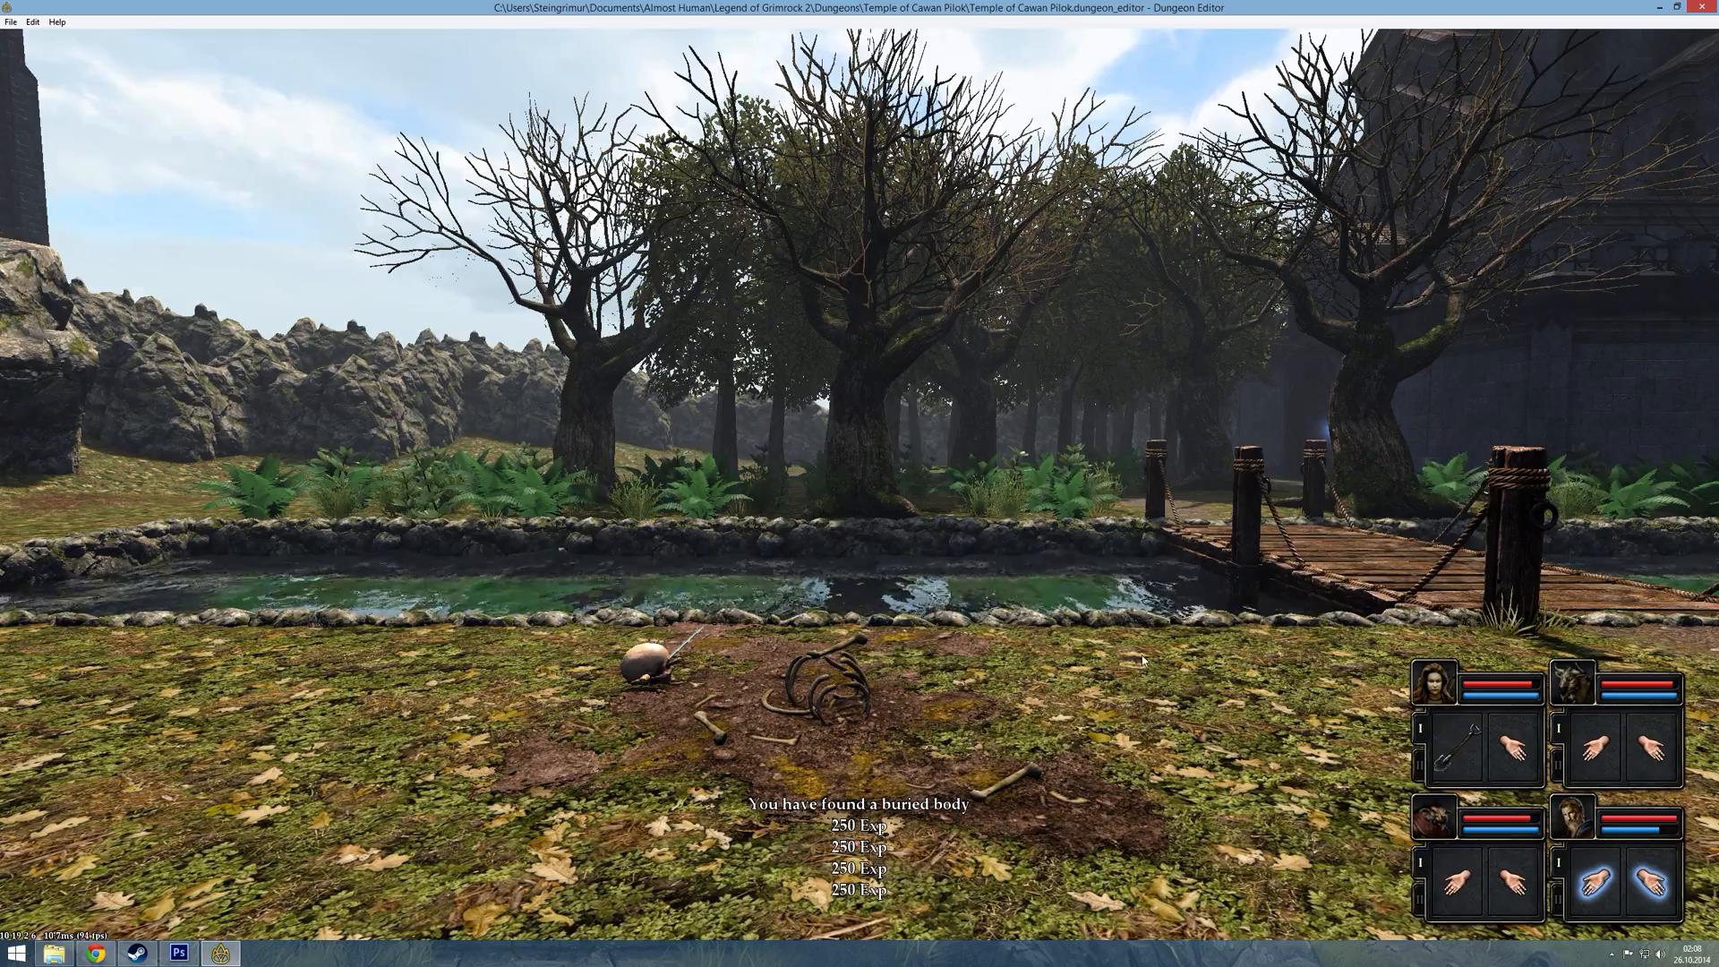
pyautogui.press('e')
pyautogui.press('q')
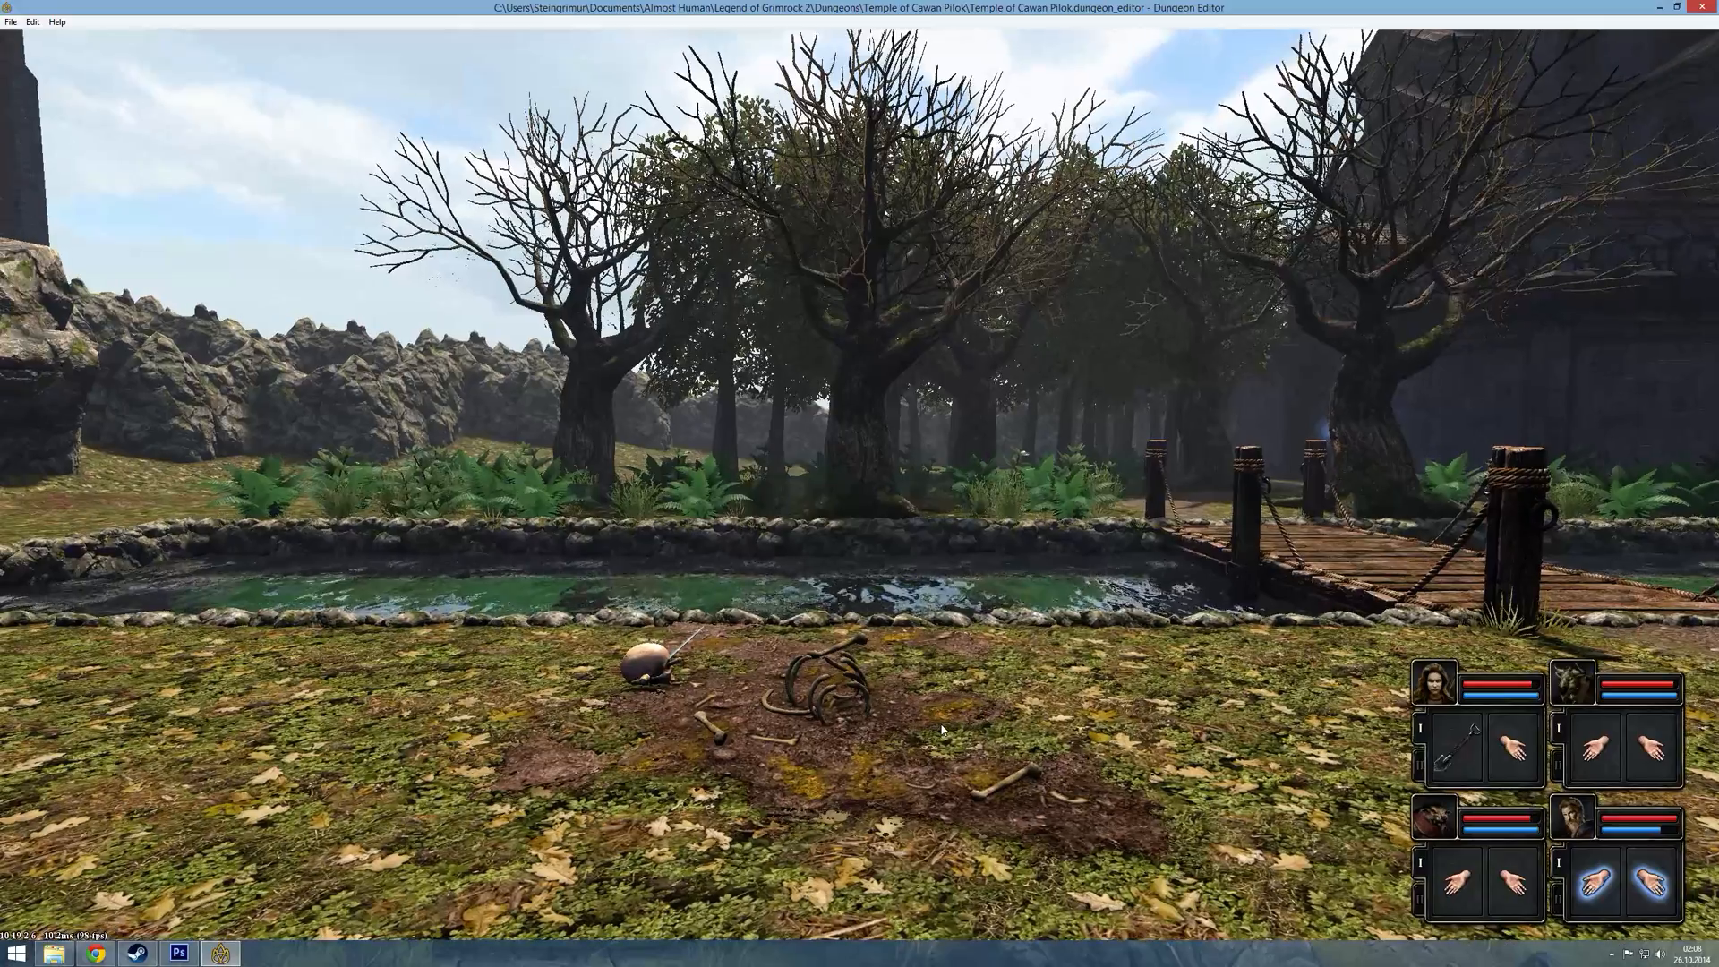
pyautogui.press('Escape')
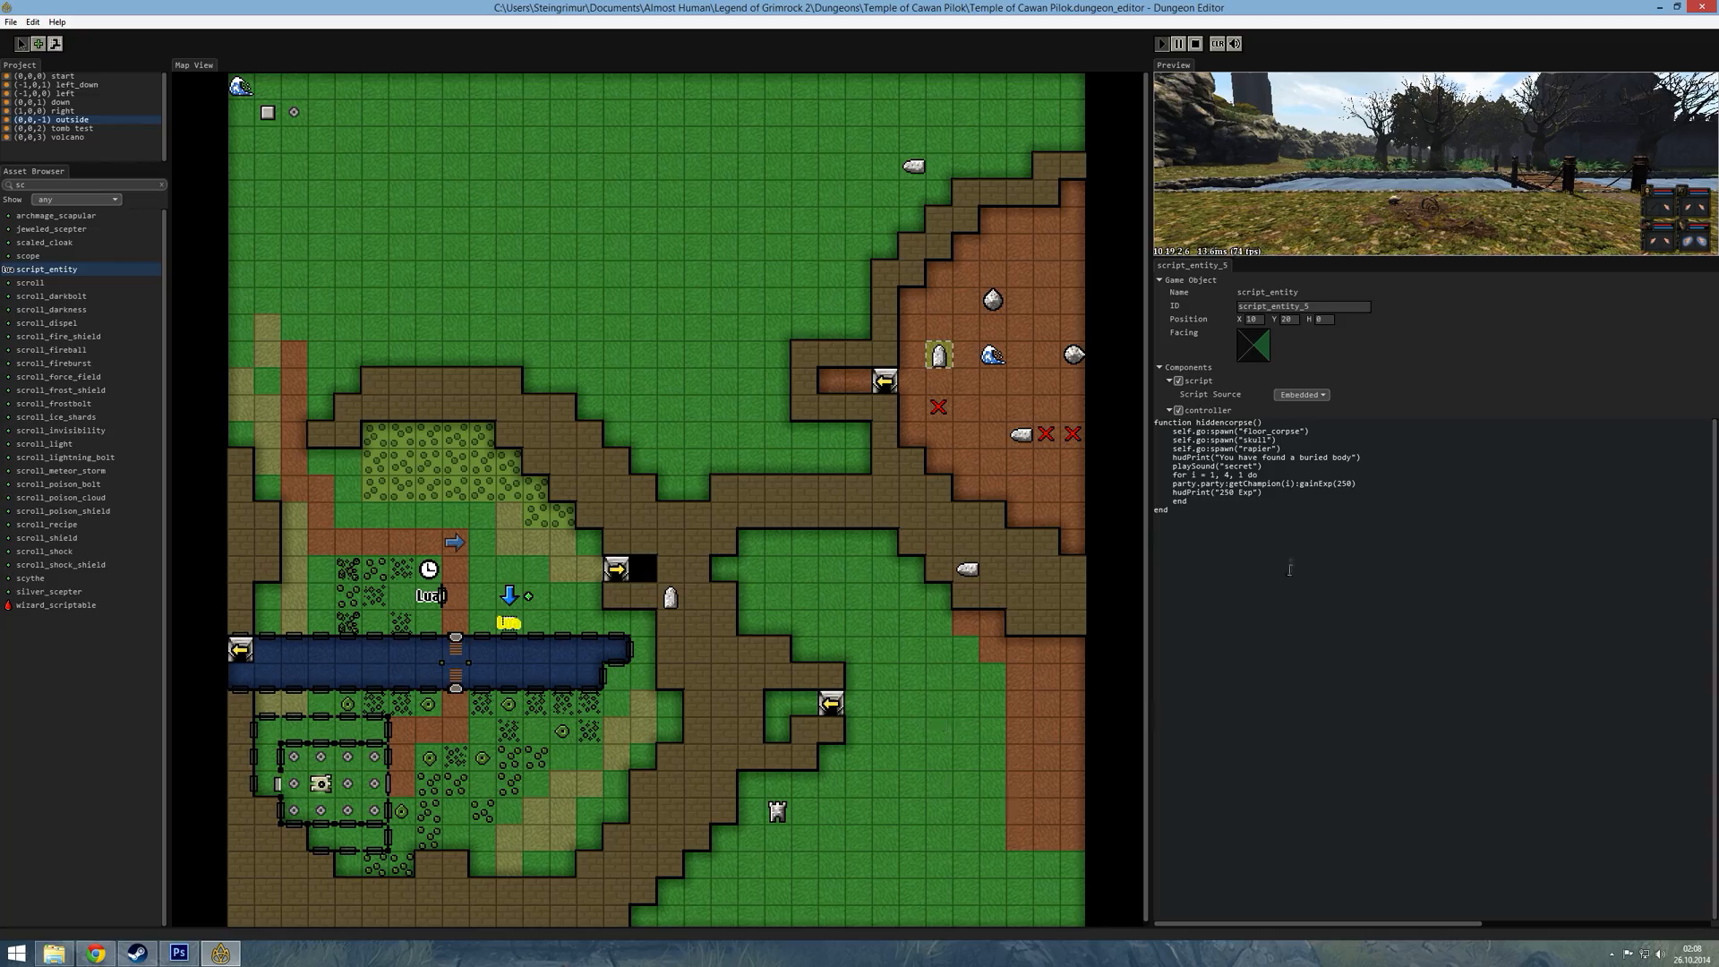
# - Delete the hudPrint("250 Exp") line from inside the for loop of the hiddencorpse function
pyautogui.click(1177, 492)
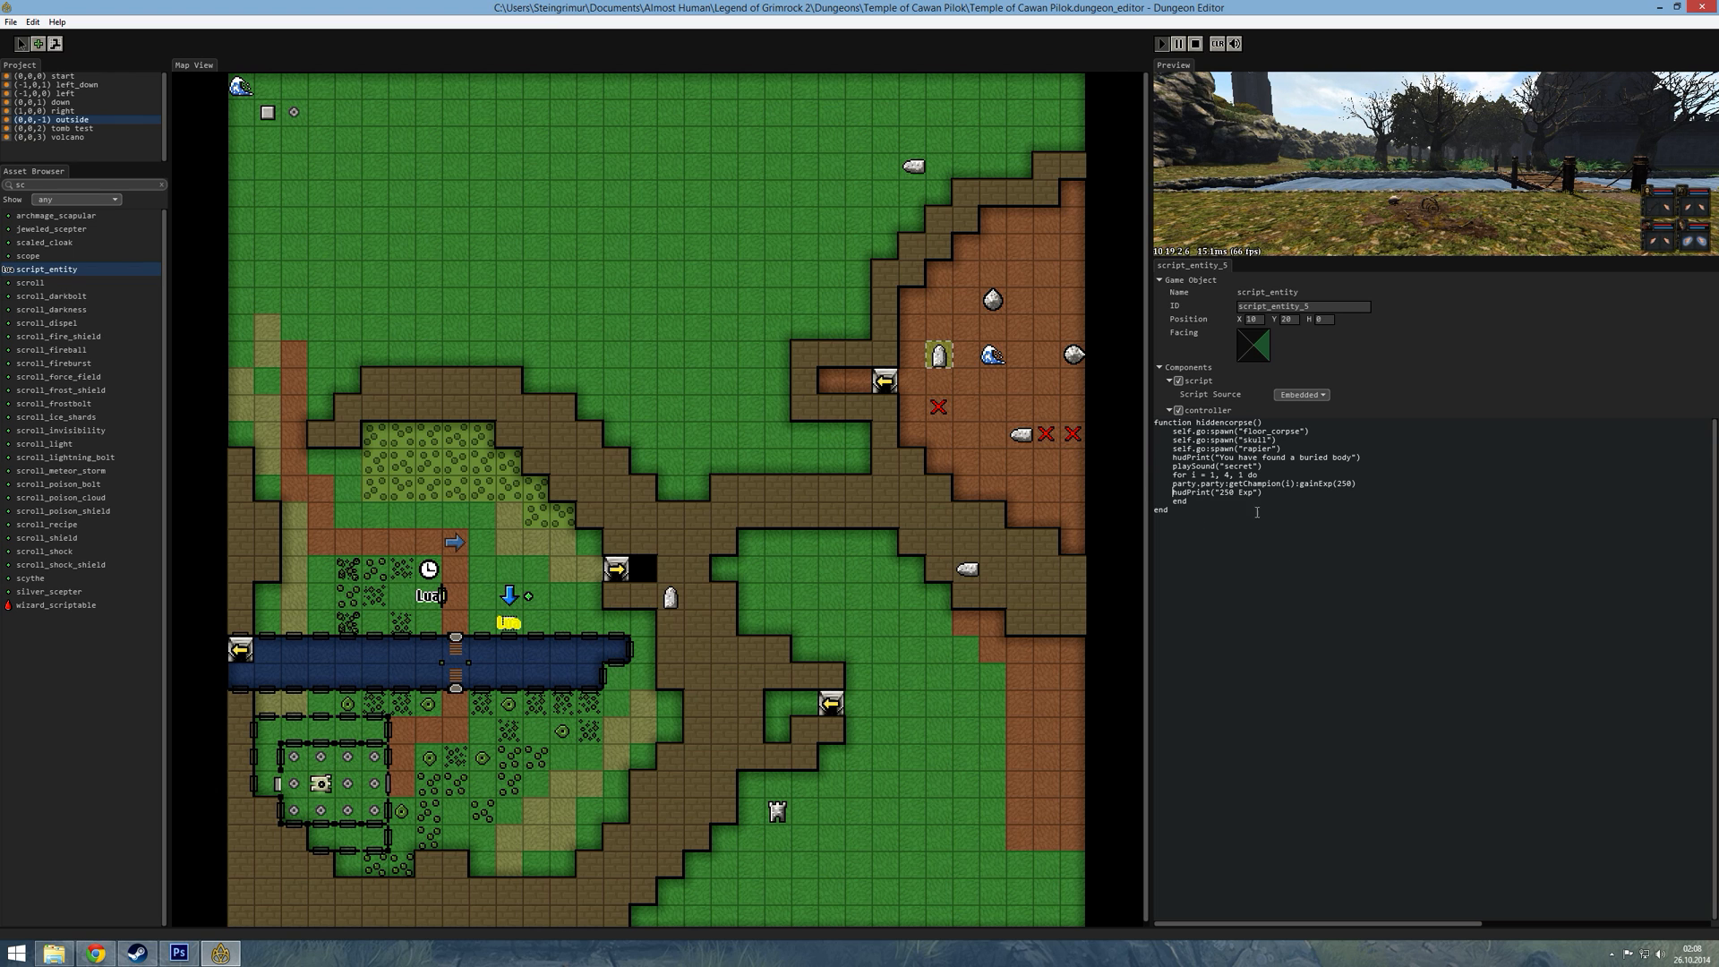
pyautogui.moveTo(1260, 492); pyautogui.dragTo(1151, 494)
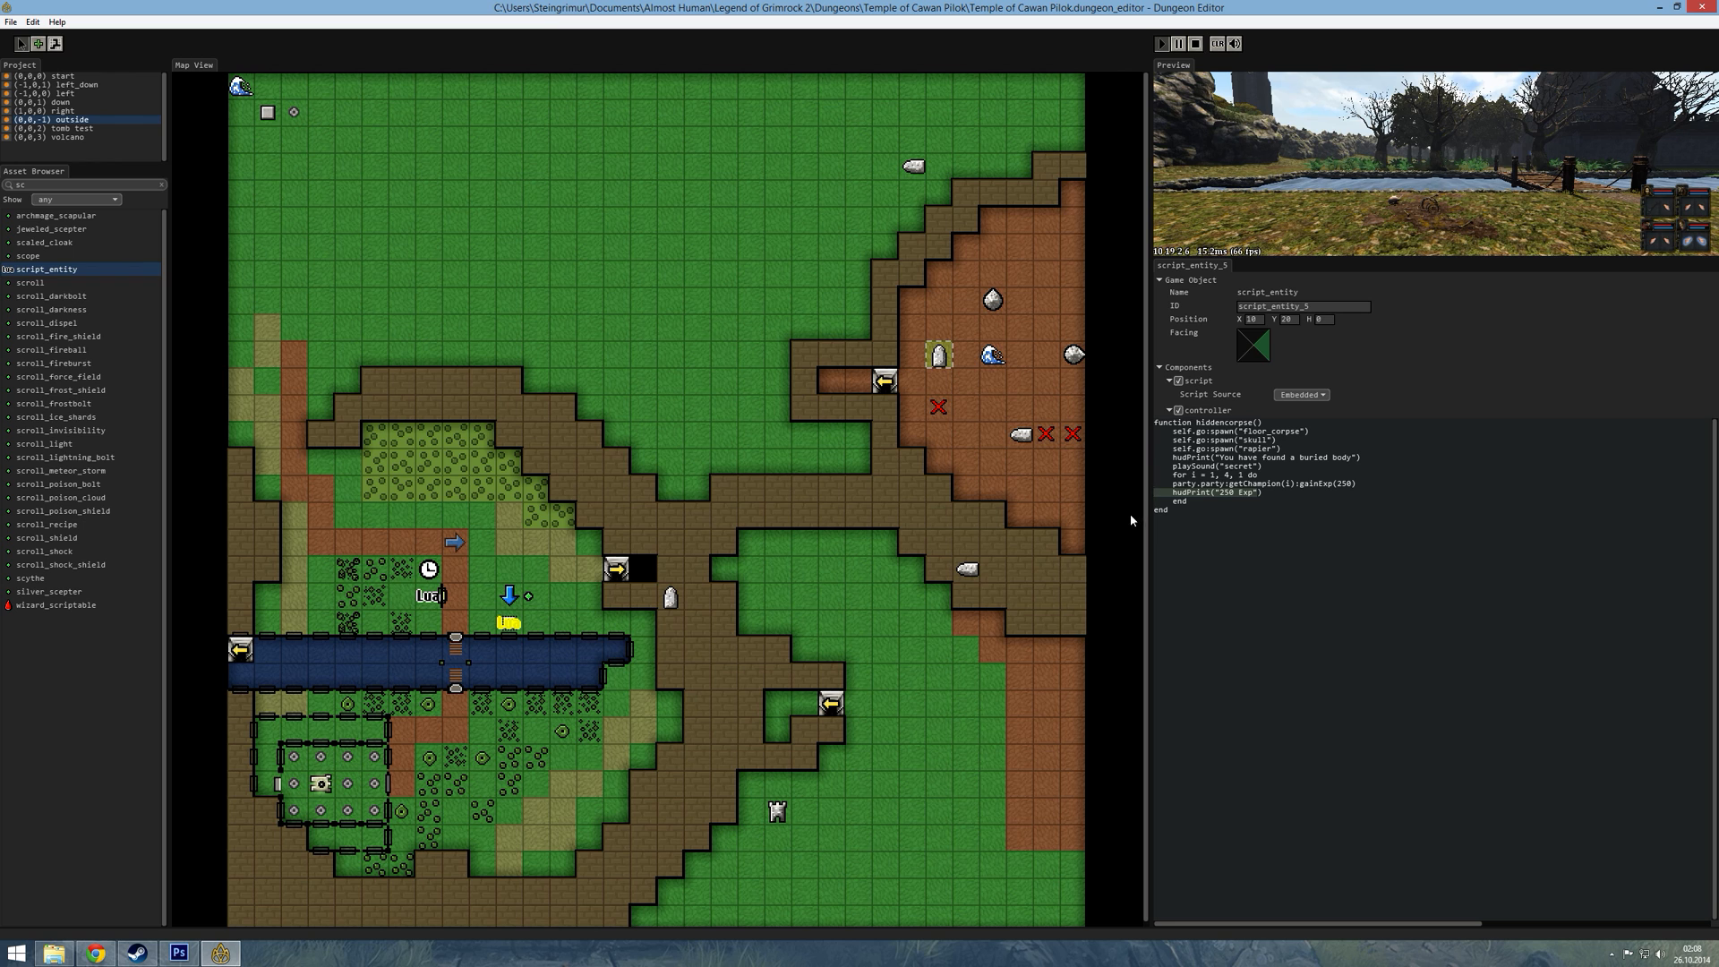
pyautogui.press('Delete')
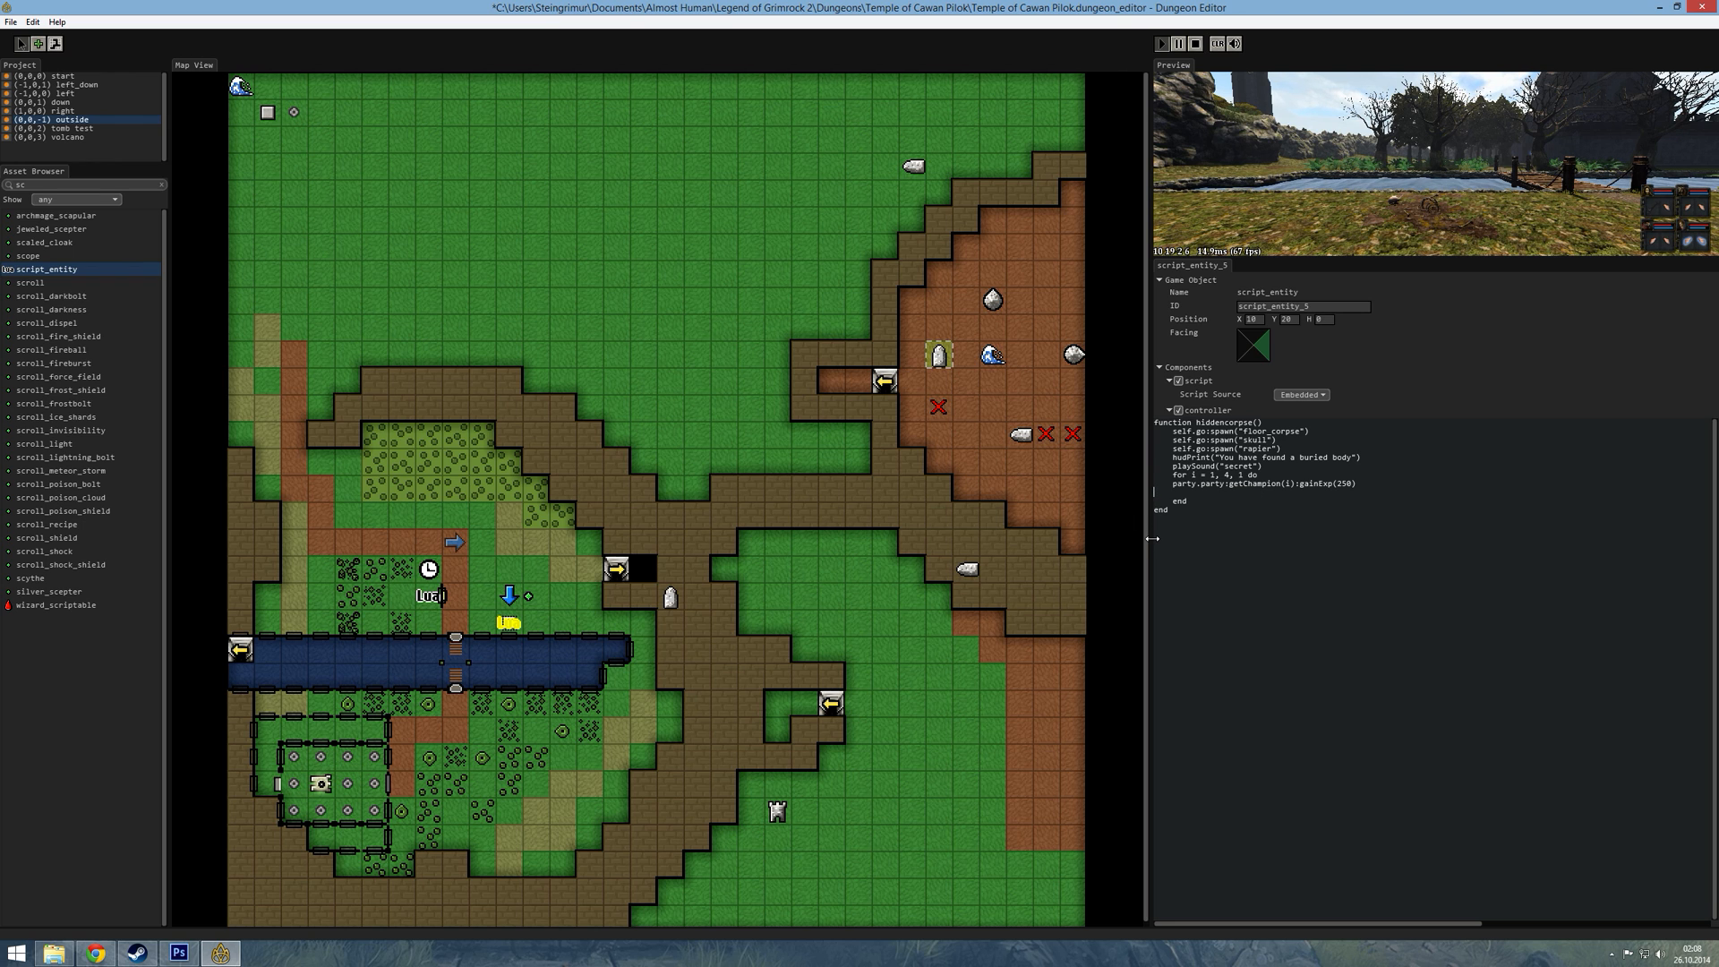
pyautogui.press('Delete')
# - Add the line hudPrint("250 Exp") directly below the buried body message in the hiddencorpse function and save the dungeon
pyautogui.click(1372, 458)
pyautogui.write(')')
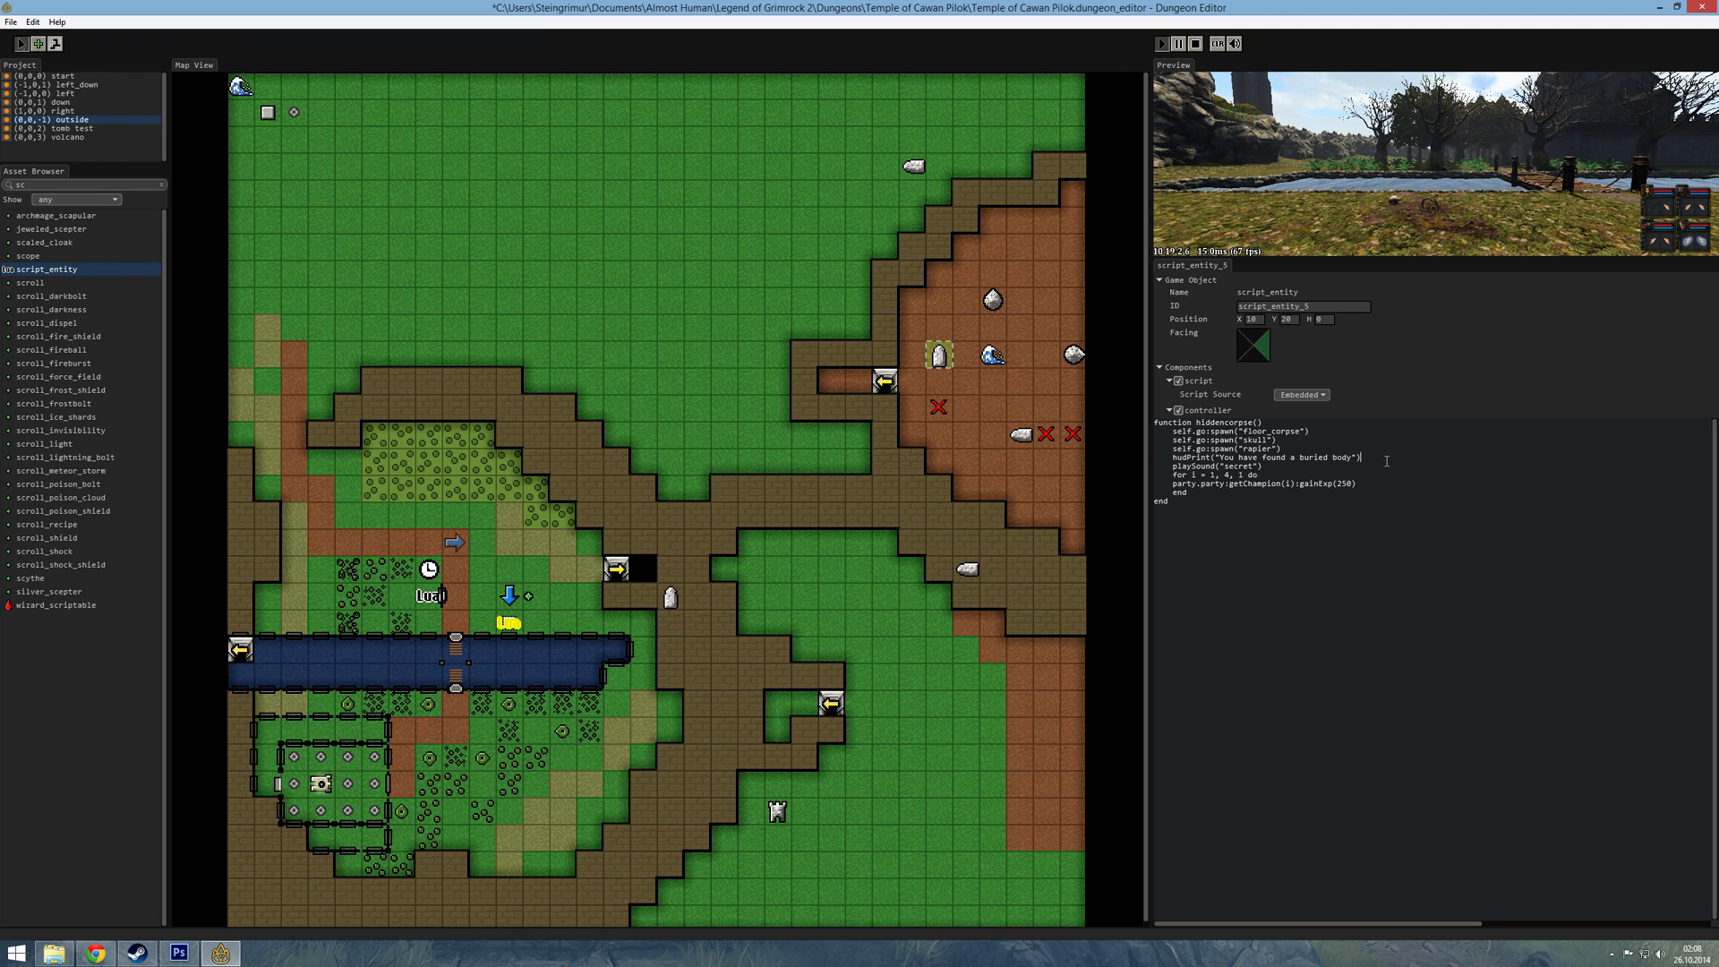
pyautogui.press('Return')
pyautogui.press('Tab')
pyautogui.write('hudPrint("250 Exp"')
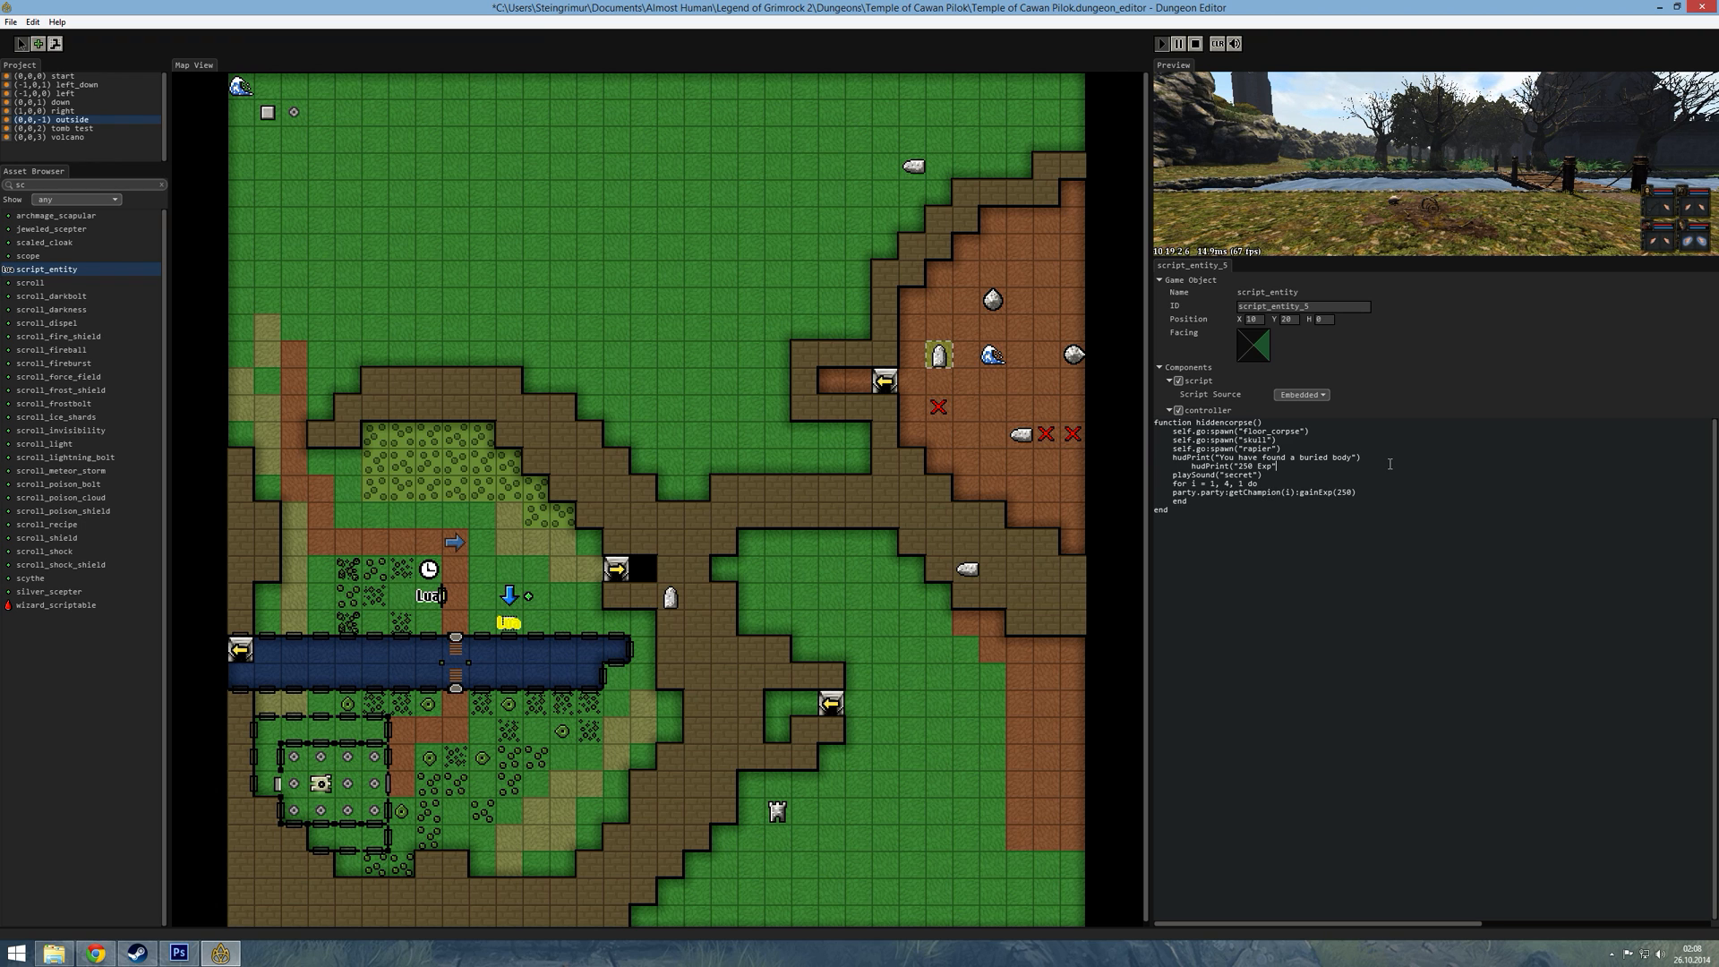
pyautogui.press('Home')
pyautogui.press('BackSpace')
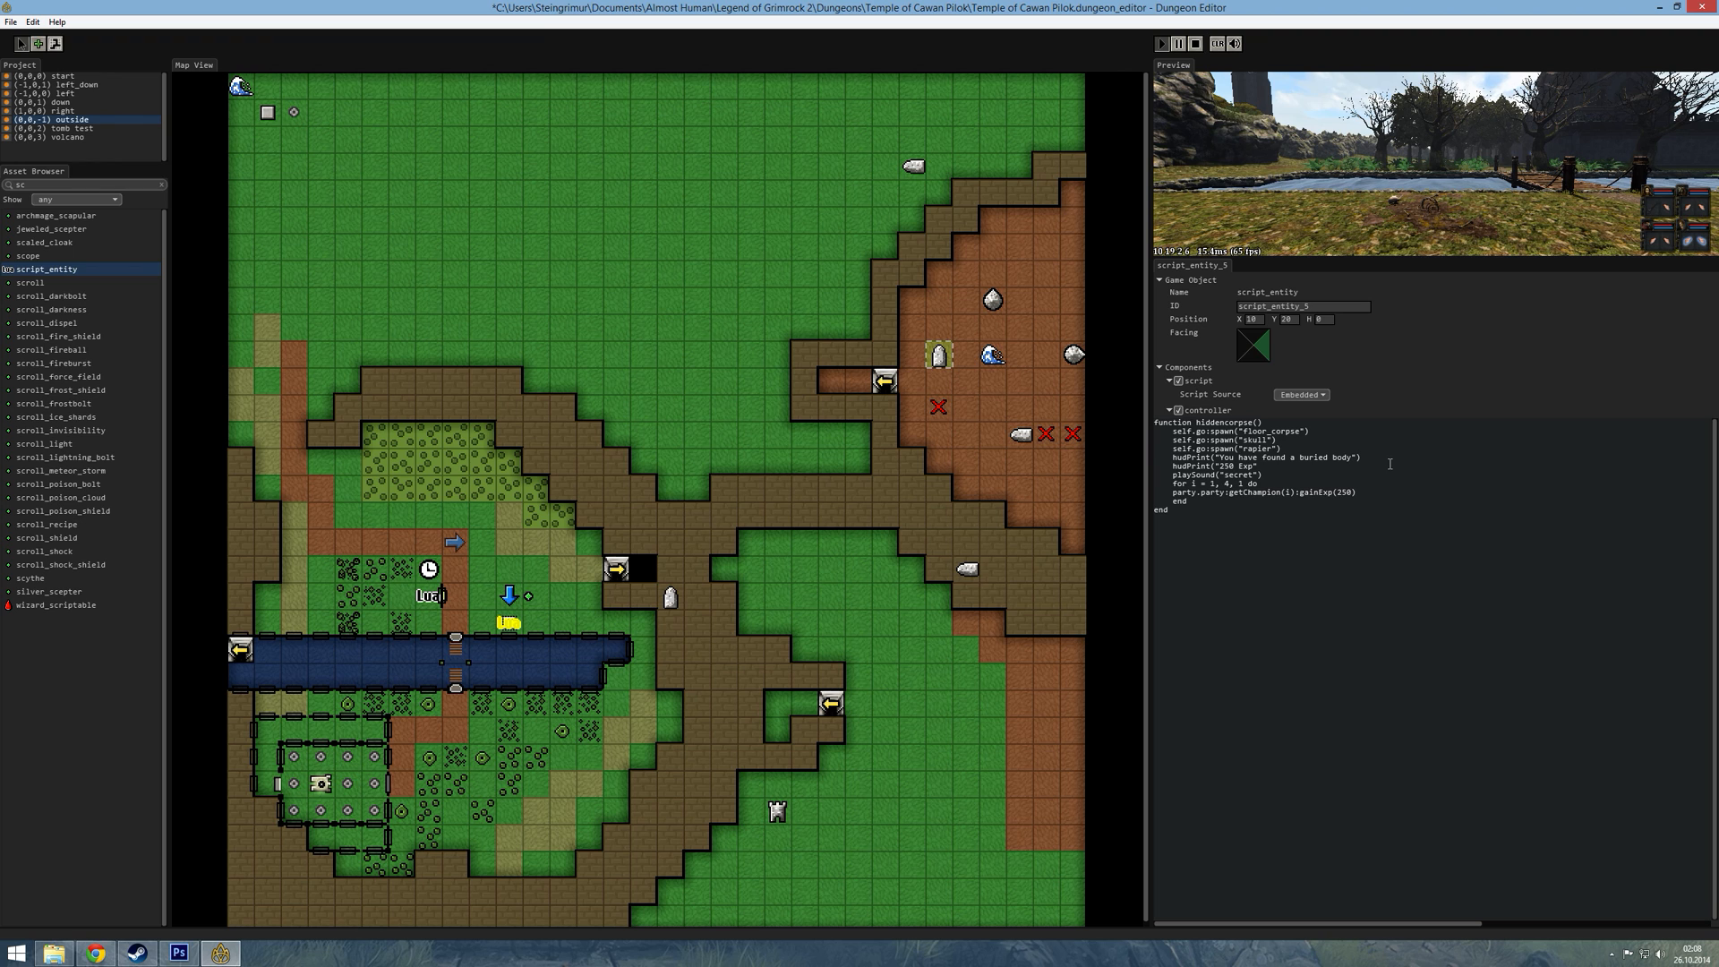
pyautogui.hotkey('ctrl', 's')
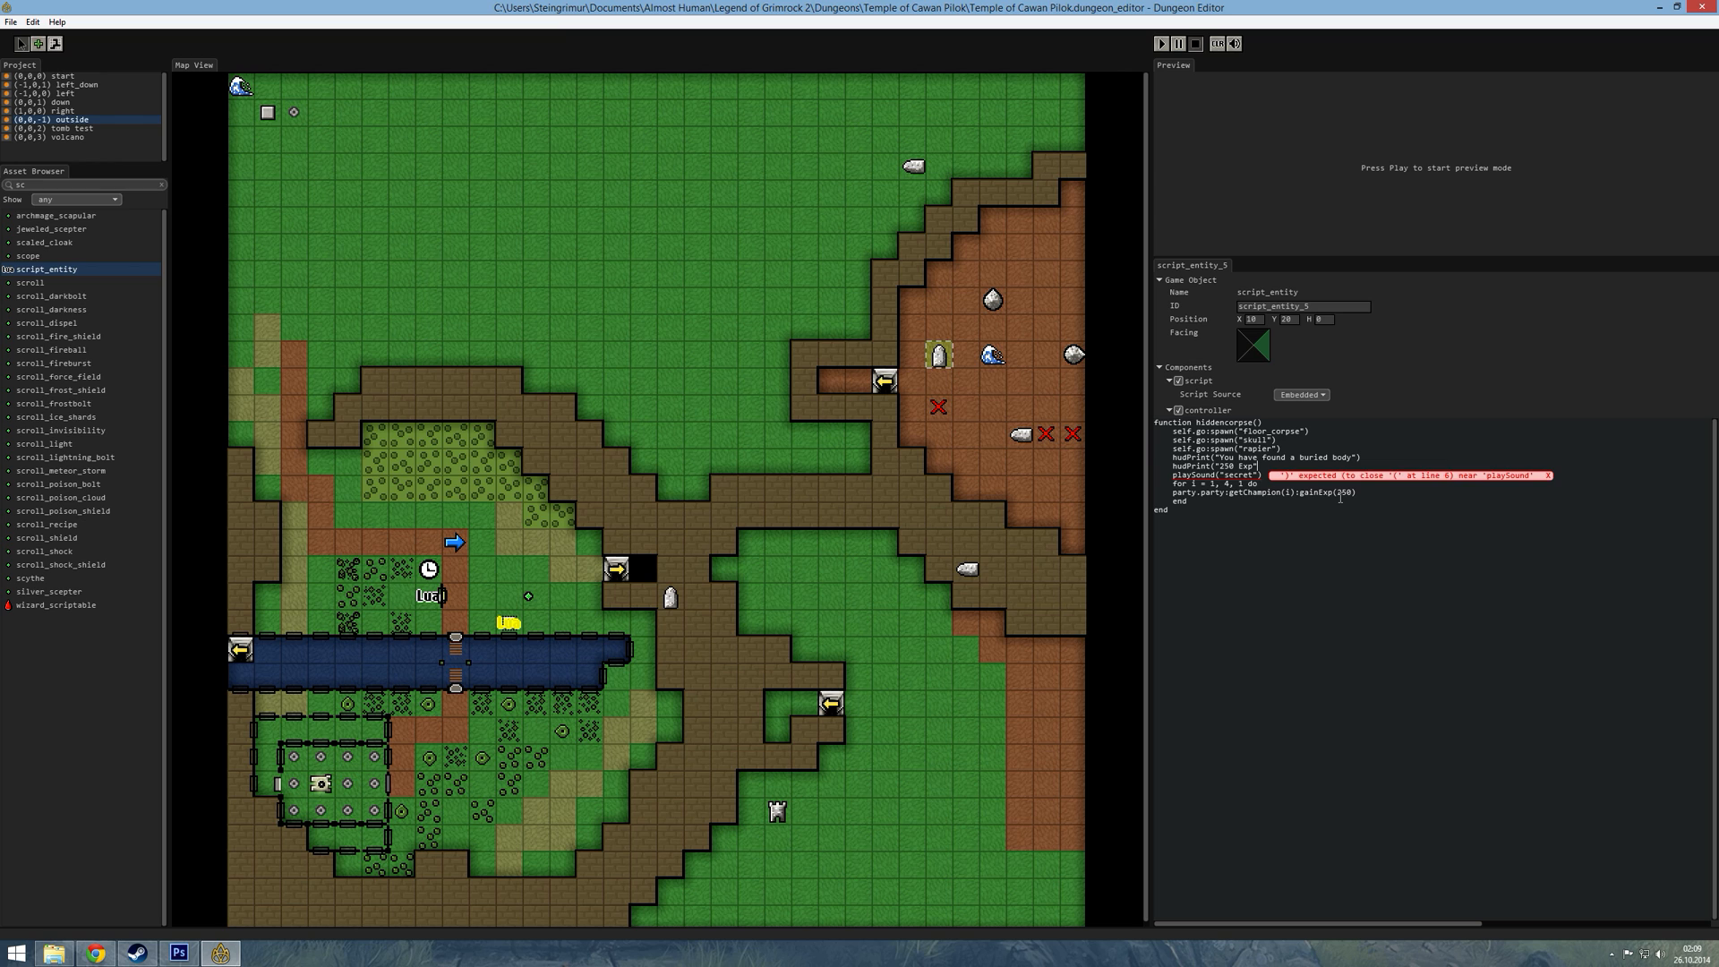
pyautogui.write(')')
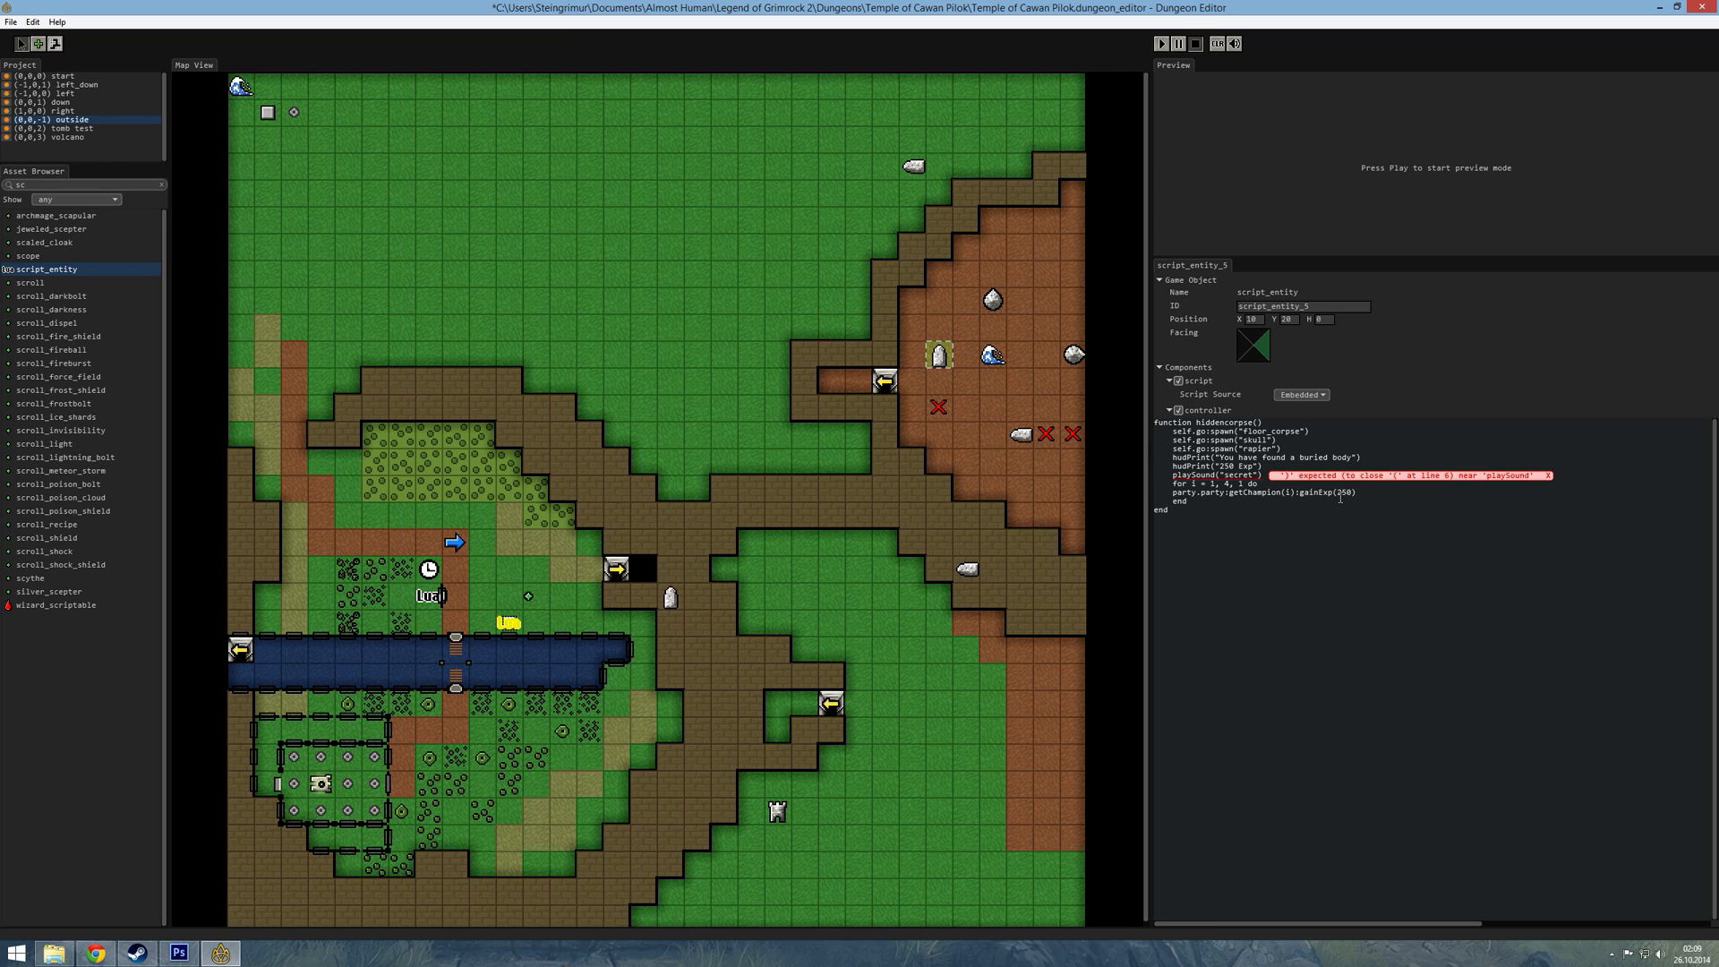
pyautogui.hotkey('ctrl', 's')
# - Rerun the preview at full size and dig at the riverside spot with the shovel on the first champion
pyautogui.click(1161, 43)
pyautogui.press('F11')
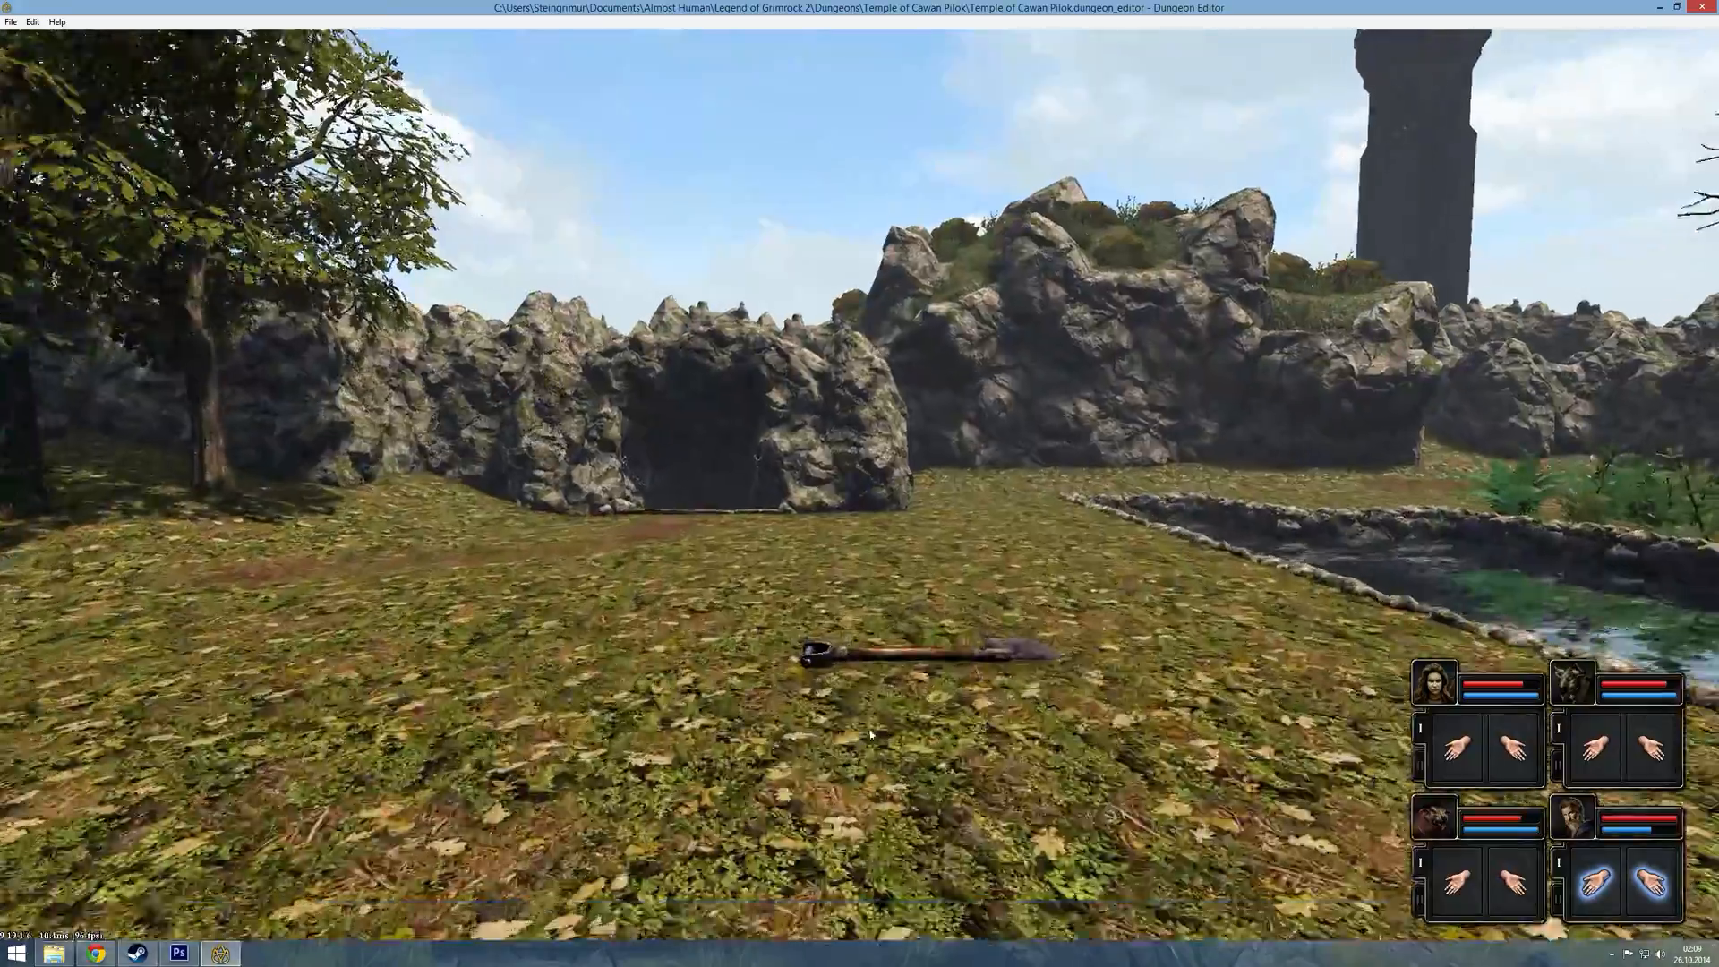
pyautogui.press('w')
pyautogui.click(877, 730)
pyautogui.press('e')
pyautogui.click(1462, 748)
pyautogui.rightClick(1462, 748)
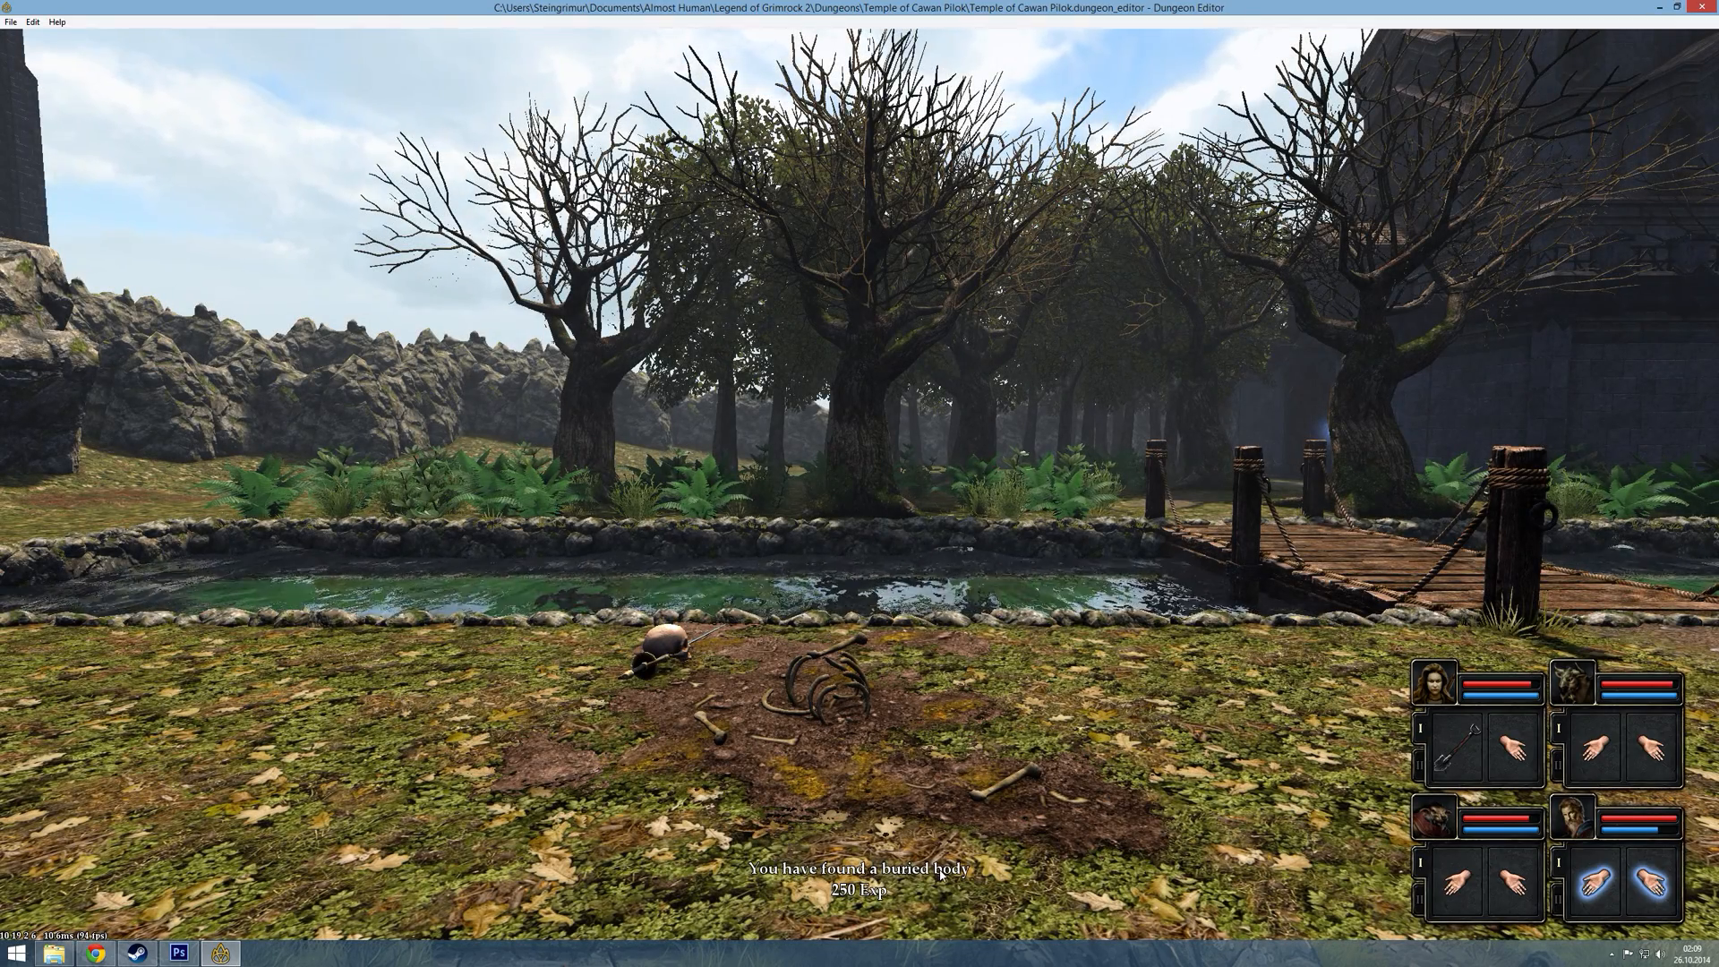
# - Inspect the unearthed corpse up close and move the rapier lying beside it
pyautogui.press('w')
pyautogui.press('q')
pyautogui.moveTo(1039, 674); pyautogui.dragTo(1066, 774, button='right')
pyautogui.click(1092, 785)
pyautogui.click(730, 761)
pyautogui.click(996, 860)
pyautogui.click(1012, 837)
pyautogui.press('e')
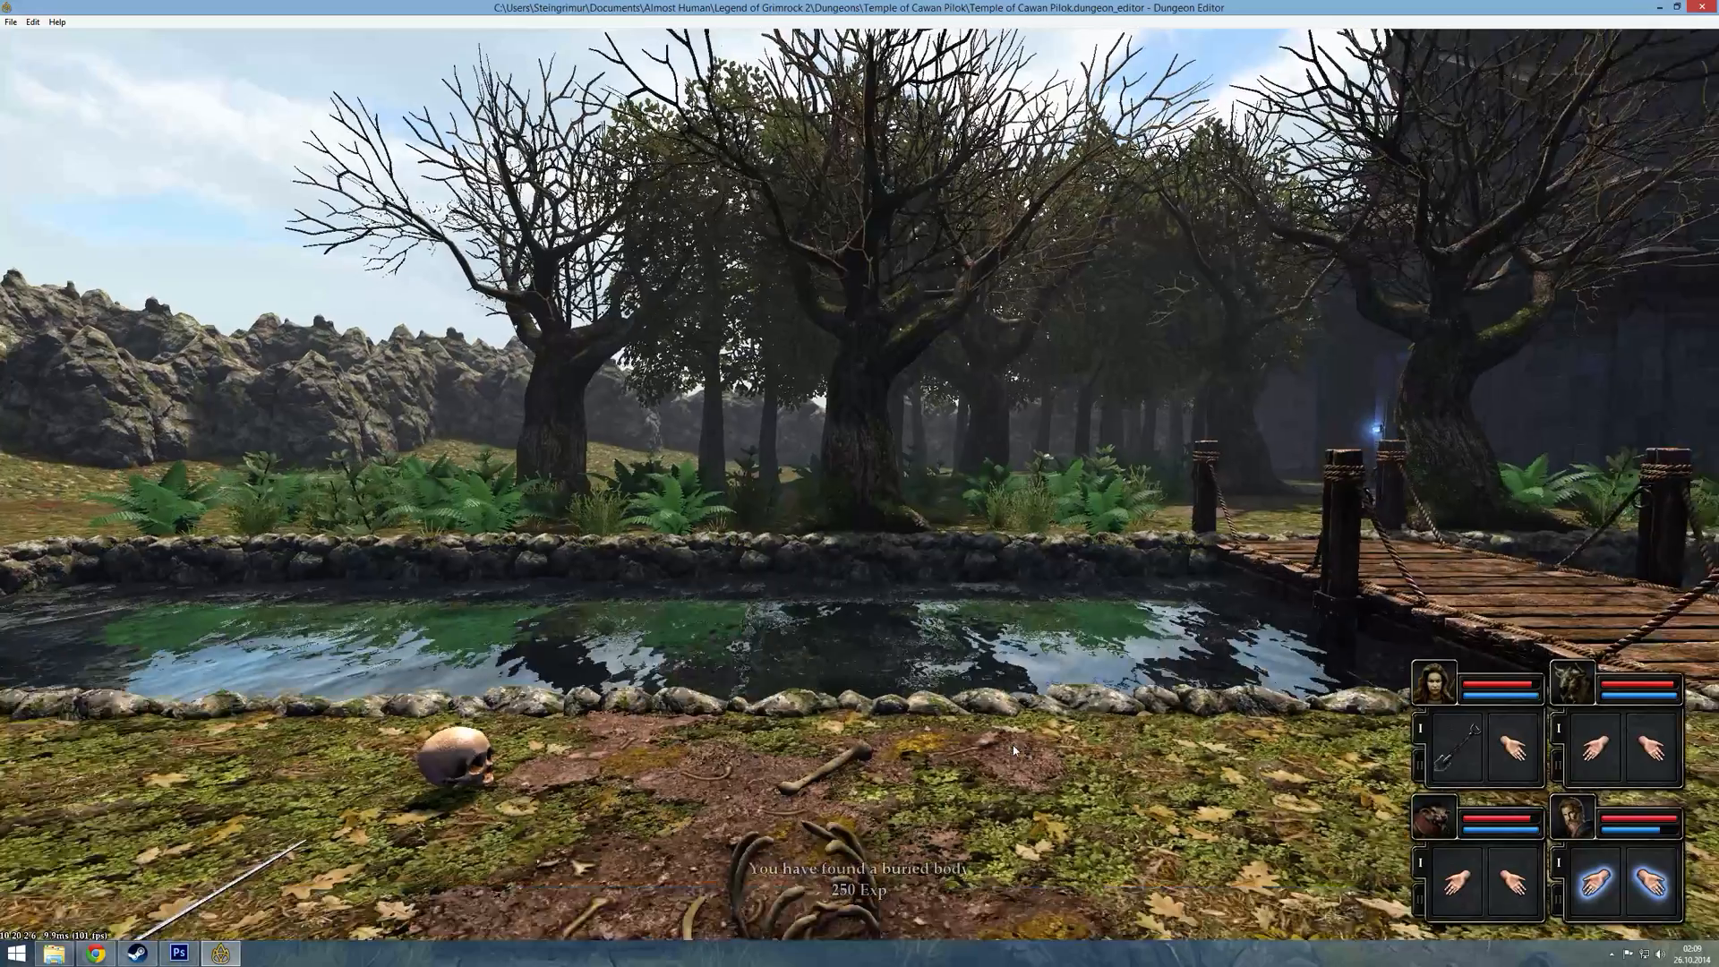
pyautogui.press('Escape')
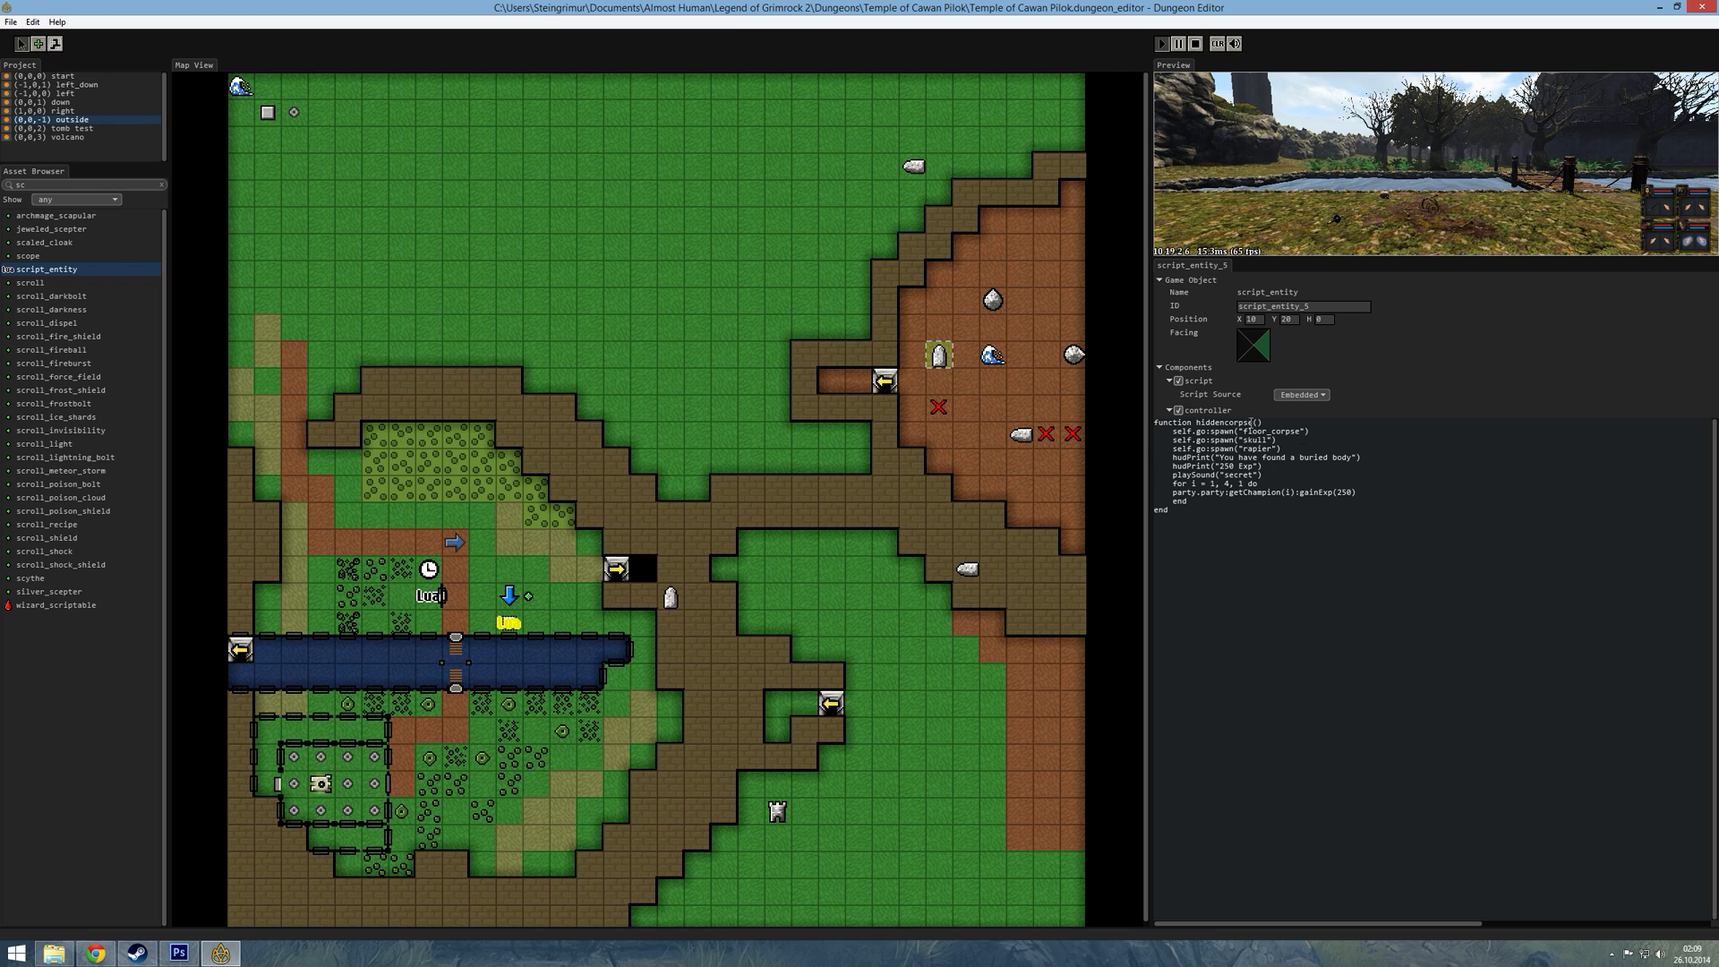
# - Reopen the running preview at full size and walk around the unearthed corpse, skull and rapier
pyautogui.click(1357, 433)
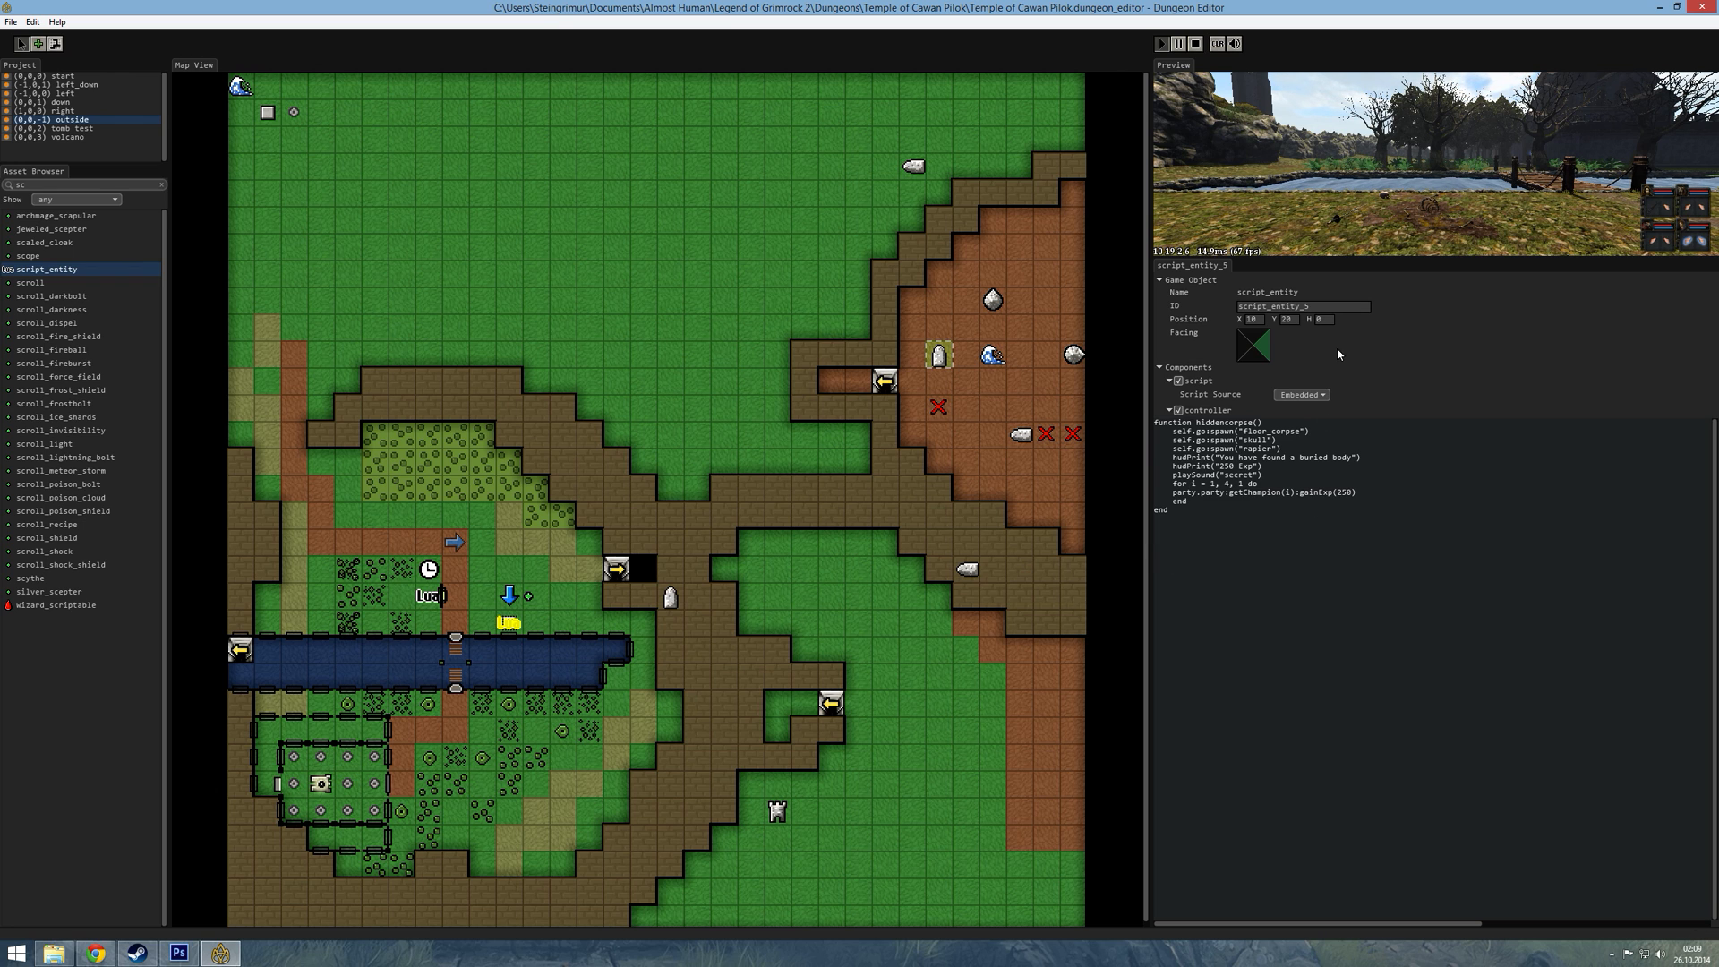
pyautogui.click(1406, 186)
pyautogui.press('f')
pyautogui.press('a')
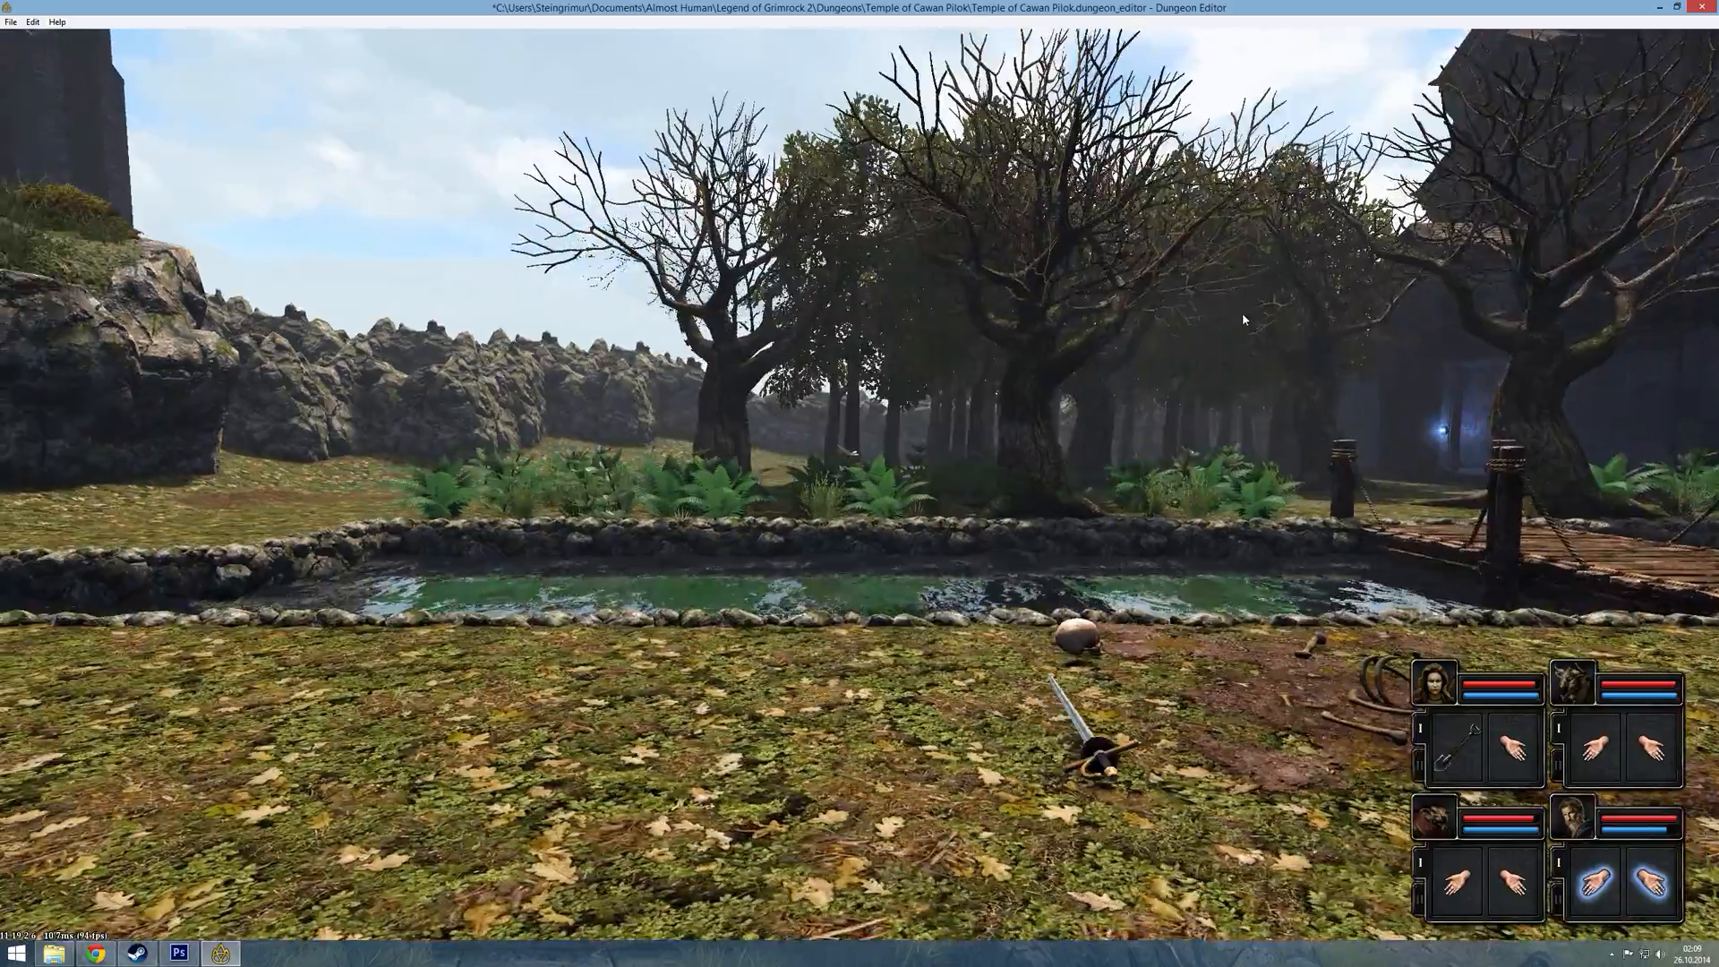
pyautogui.press('w')
pyautogui.press('e')
pyautogui.press('d')
pyautogui.press('w')
pyautogui.press('q')
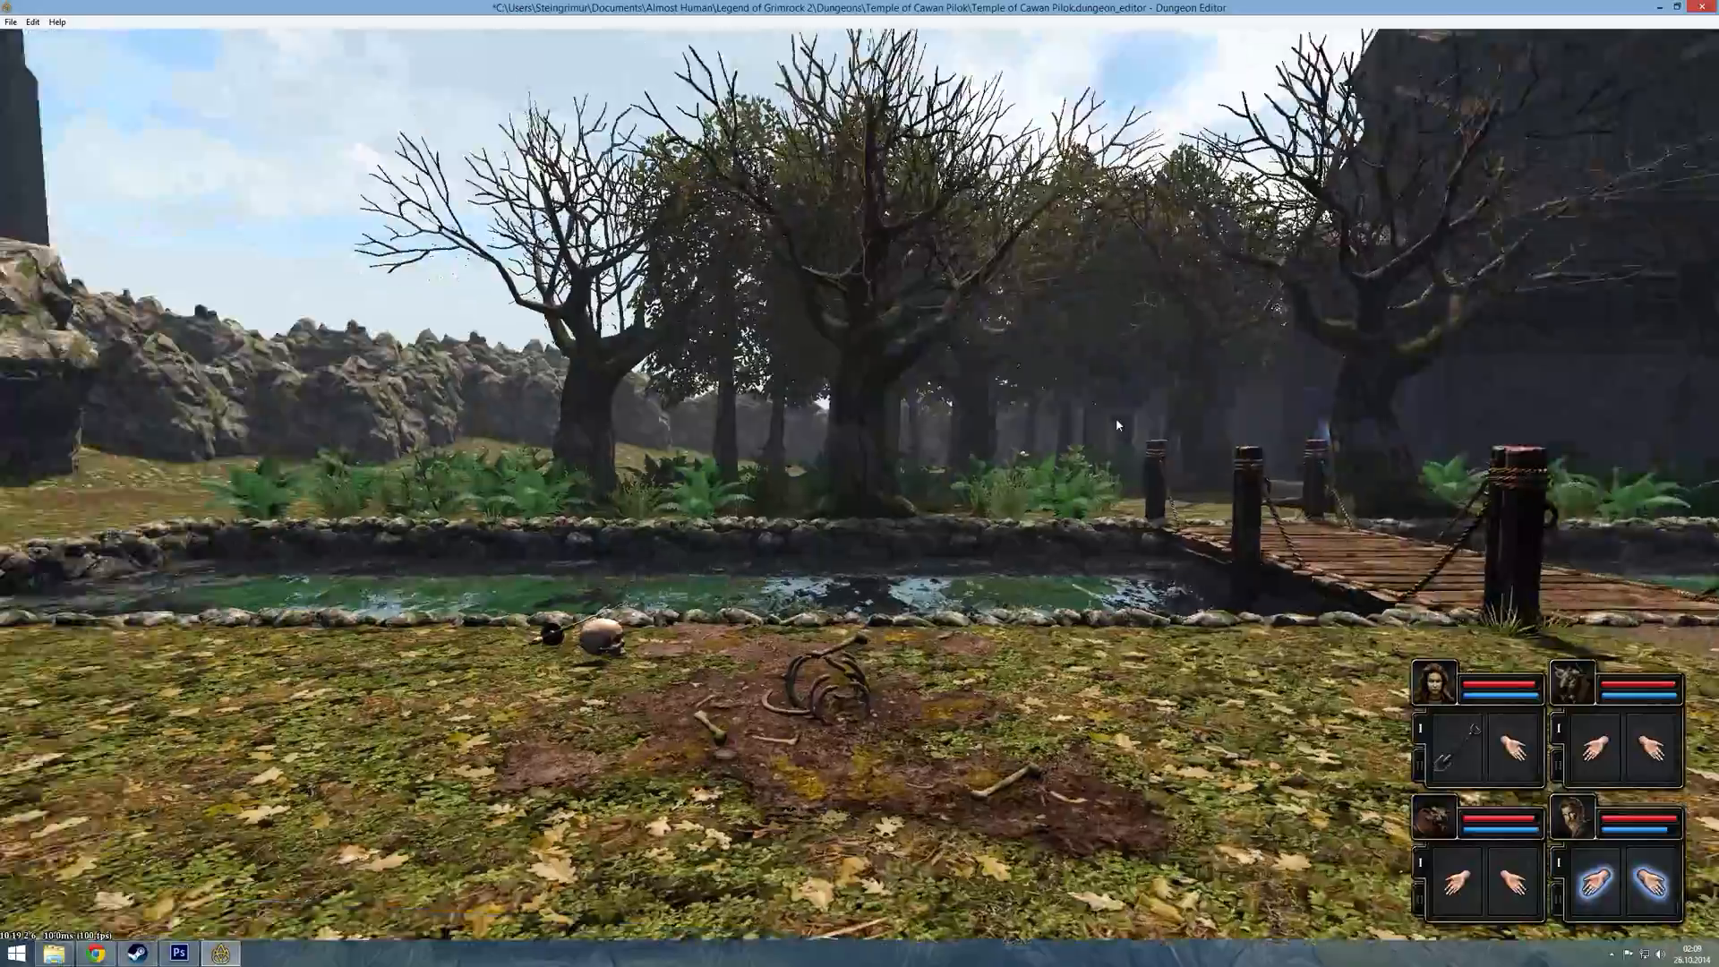
pyautogui.press('w')
pyautogui.press('s')
pyautogui.press('a')
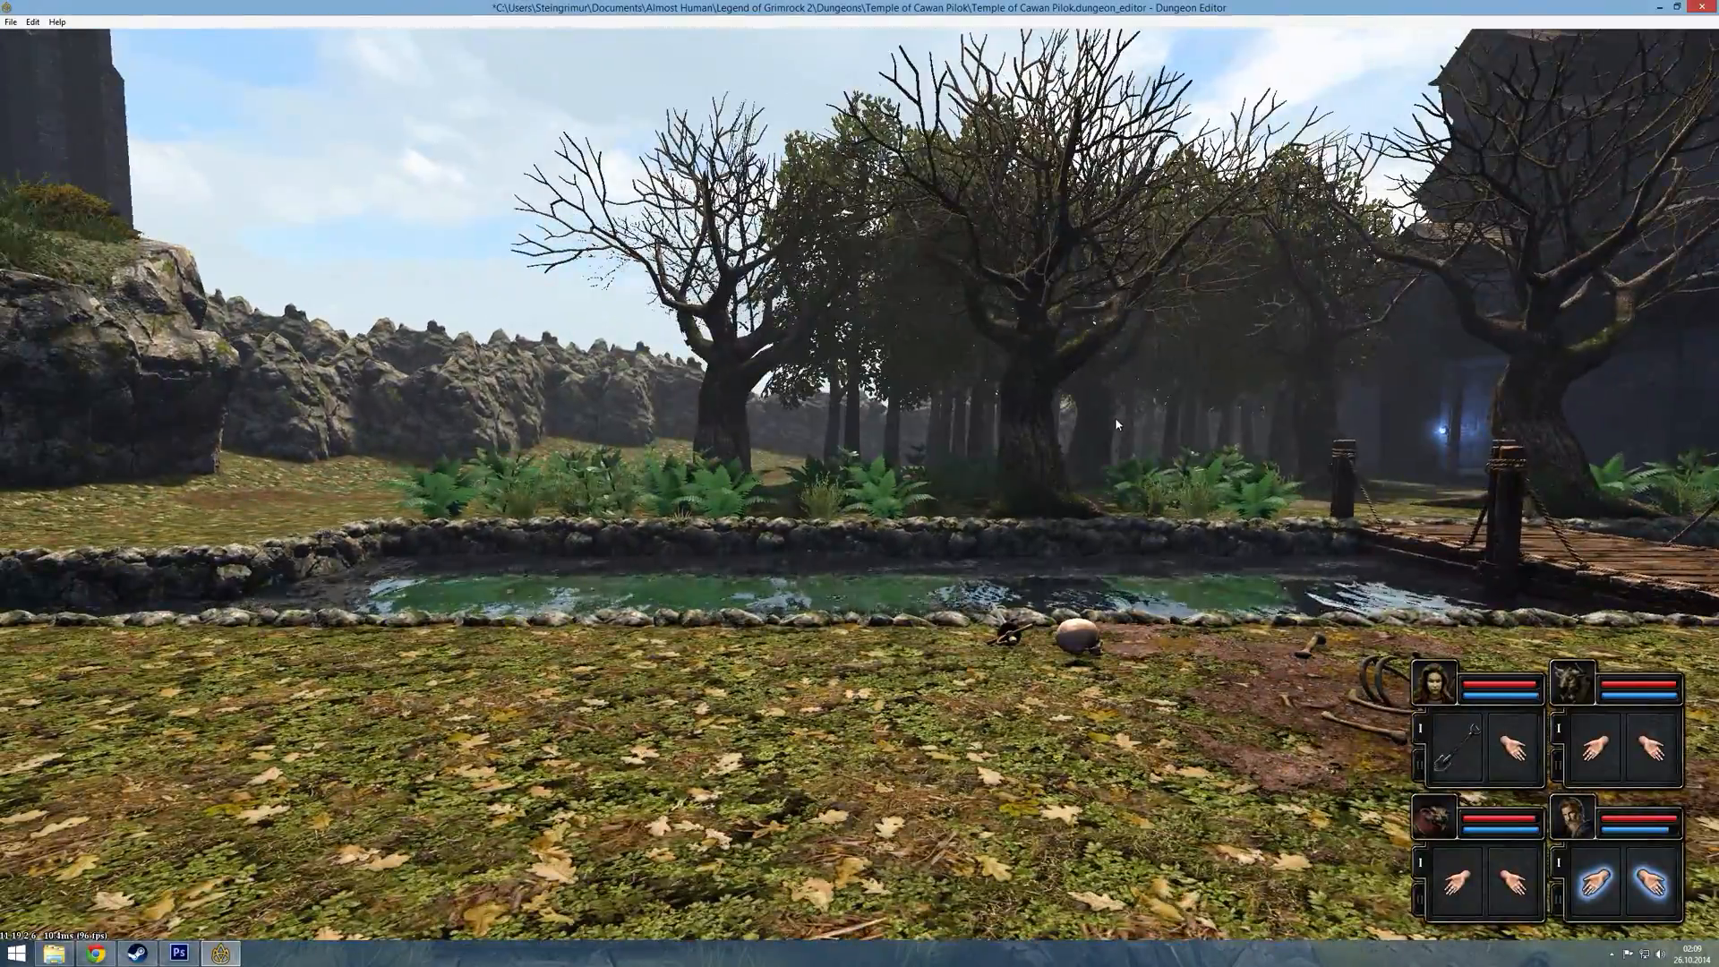
# - Pick up the skull and the rapier and throw them toward the gravestone
pyautogui.press('w')
pyautogui.press('e')
pyautogui.click(705, 809)
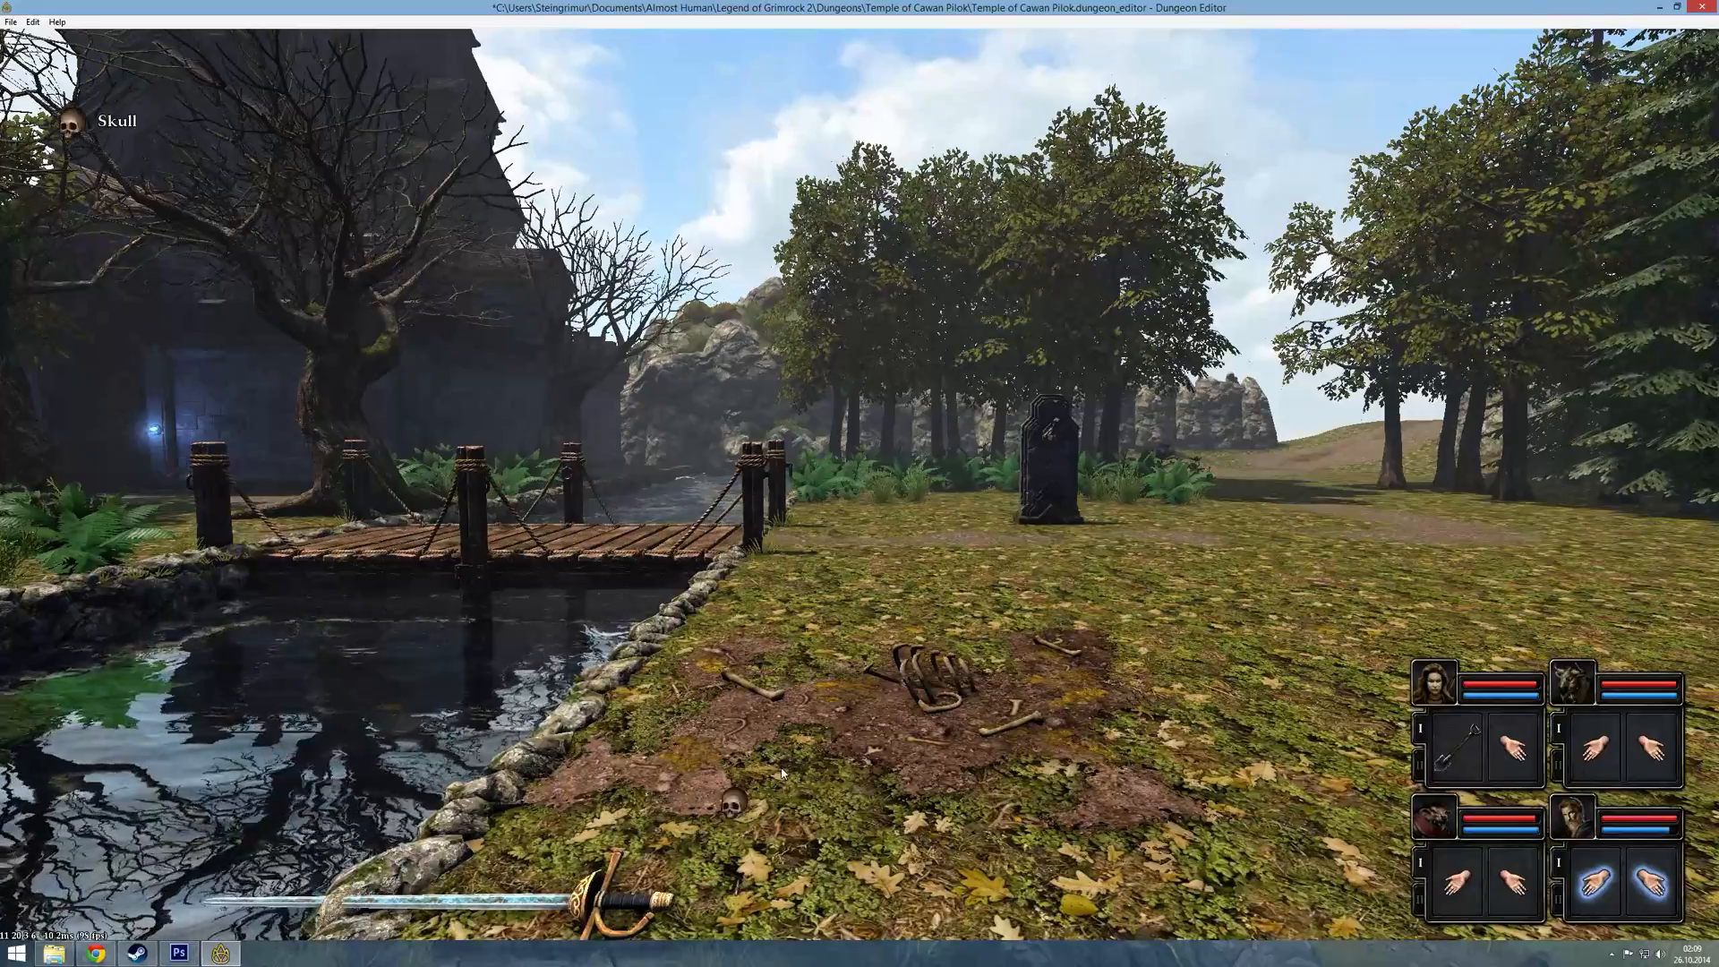
pyautogui.click(1051, 553)
pyautogui.press('d')
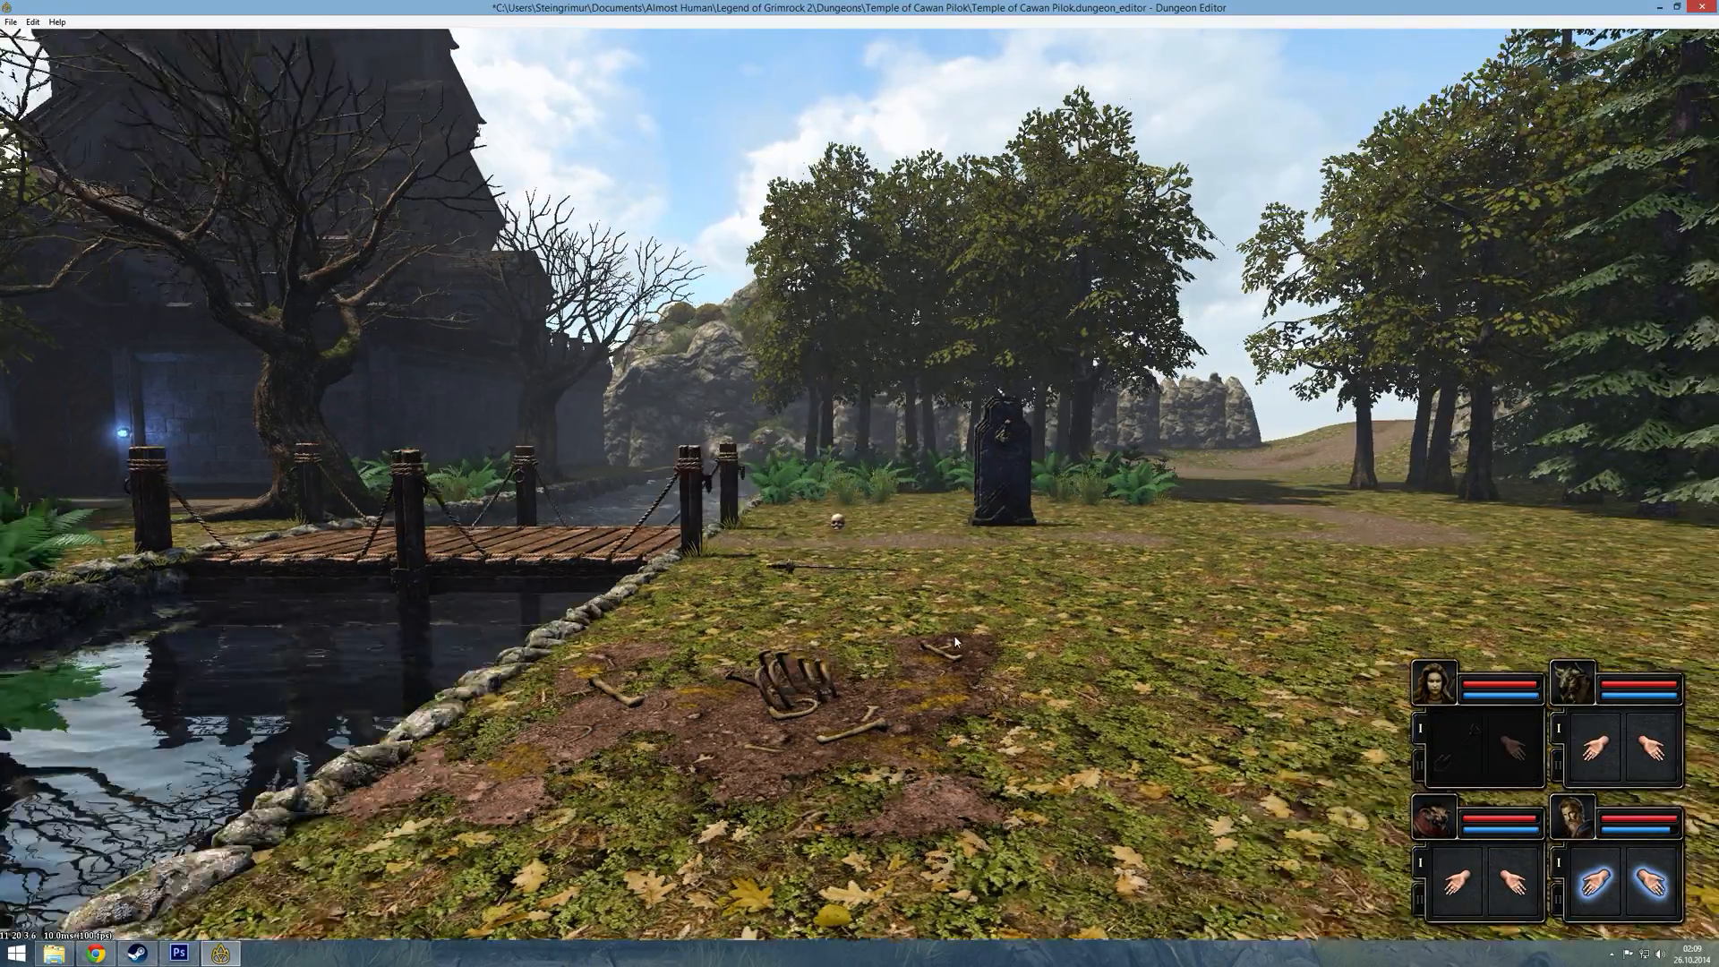
# - Return to the script, remove the stray character after the floor_corpse spawn line and save the dungeon
pyautogui.press('Escape')
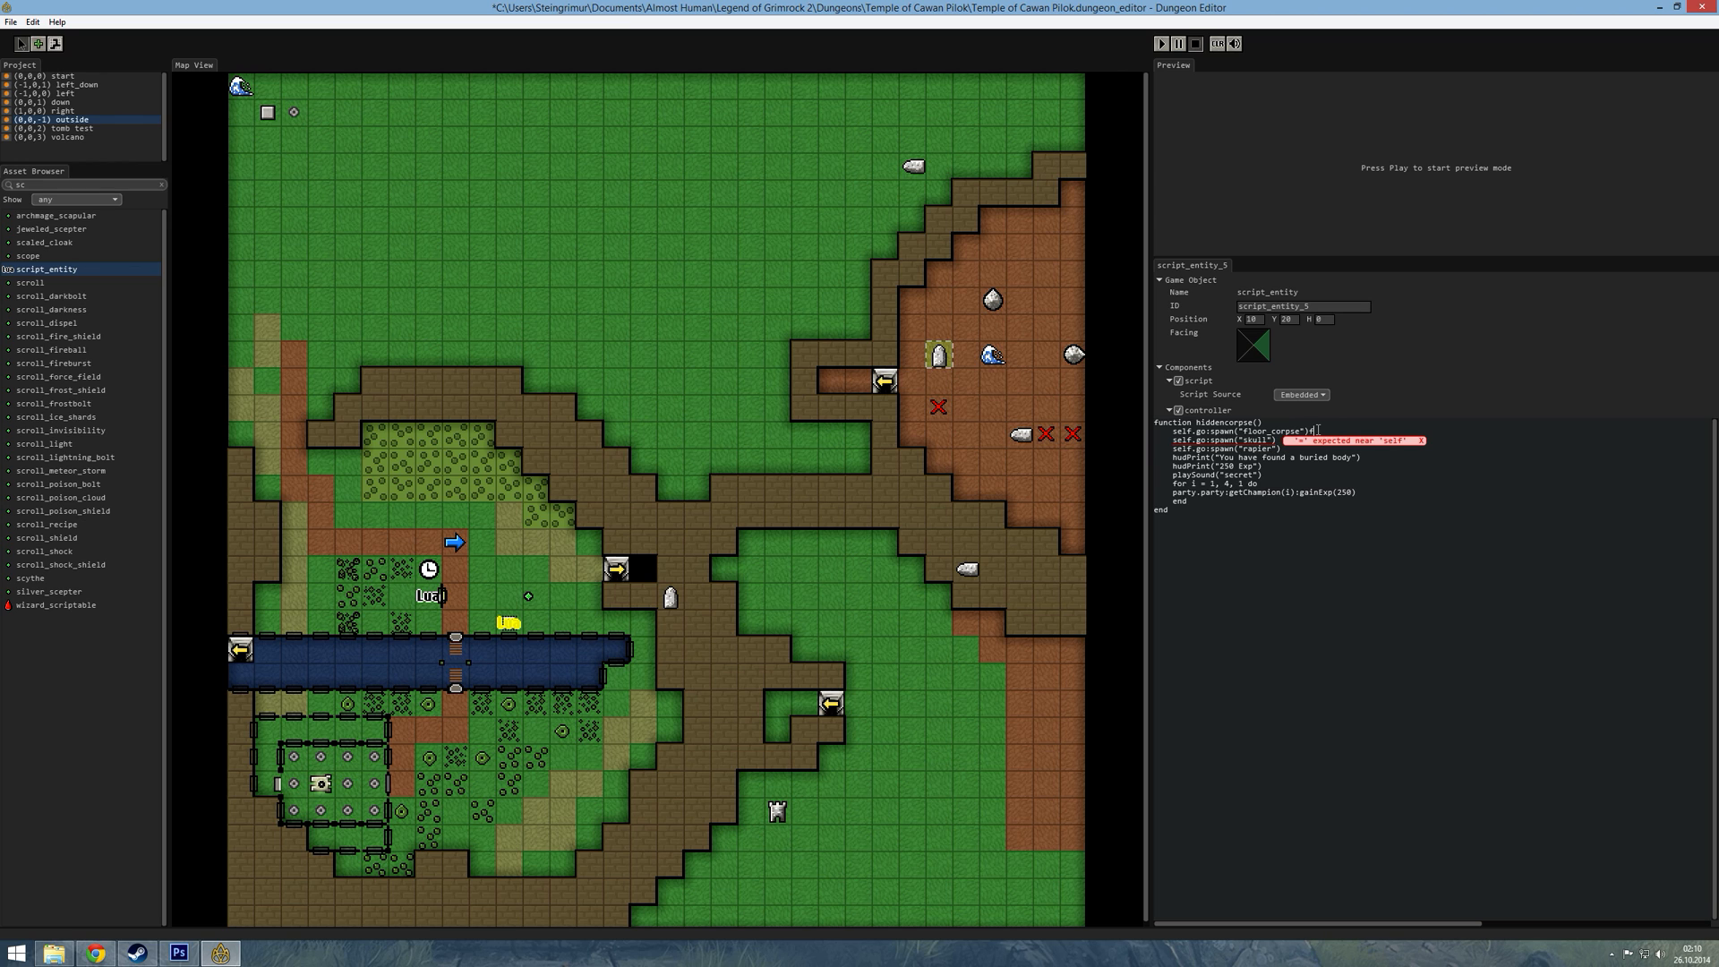
pyautogui.hotkey('ctrl', 's')
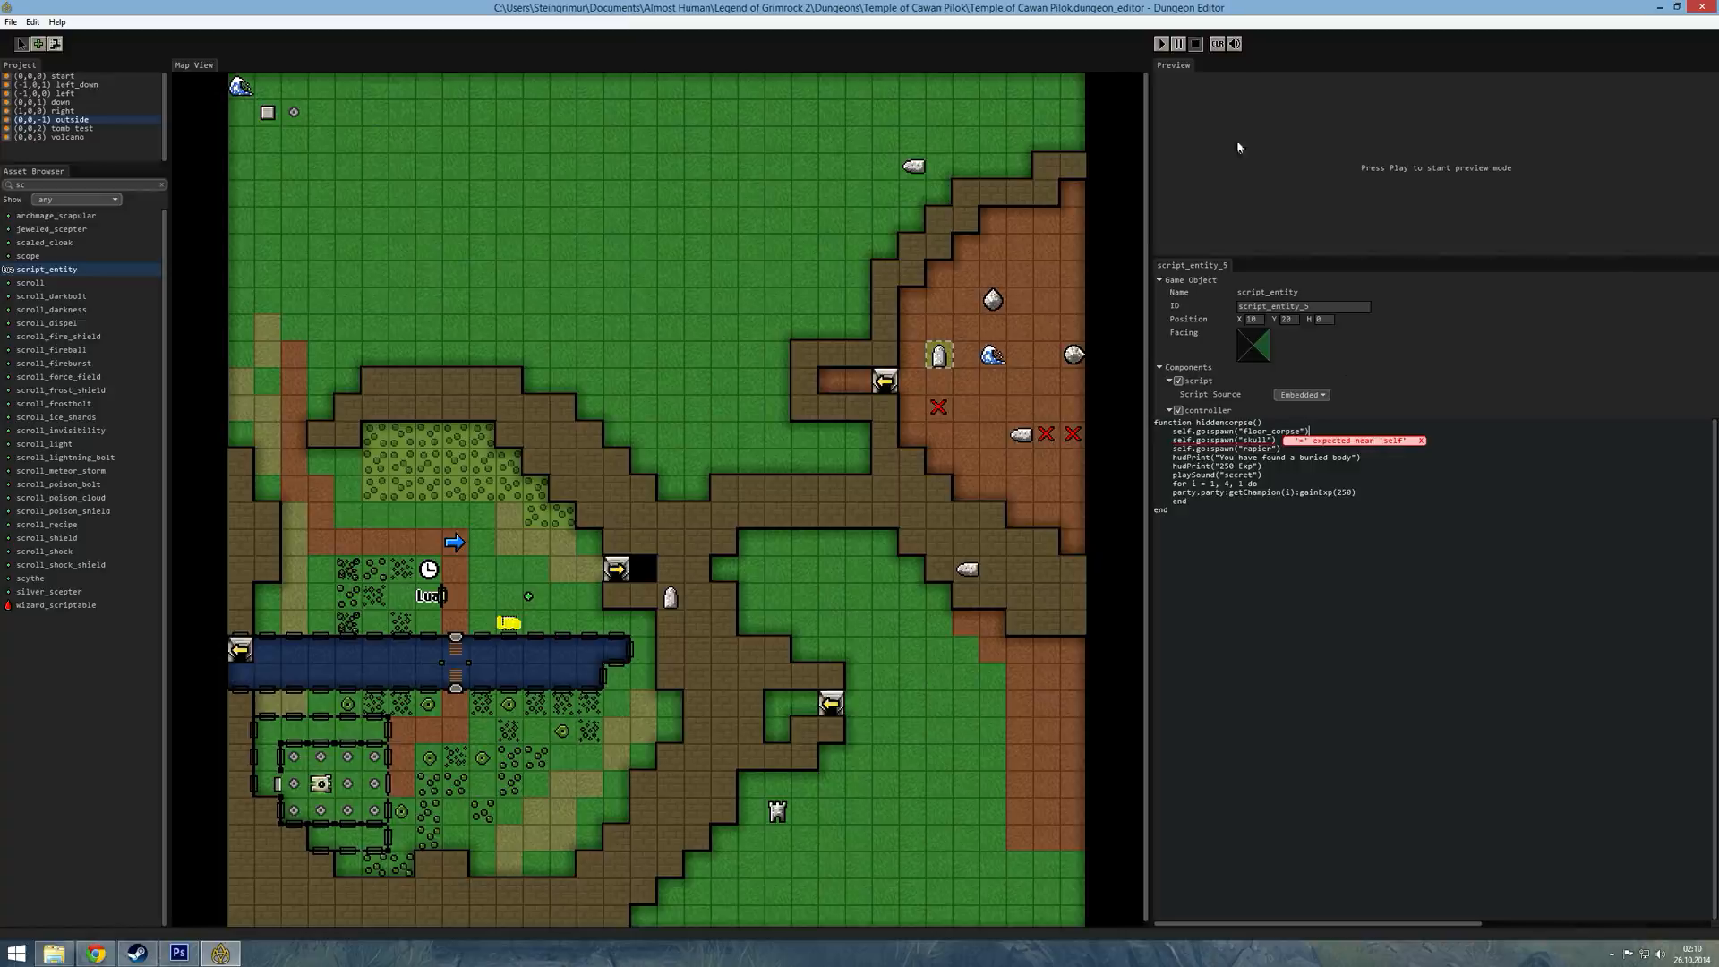
# - Run the preview at full size again, explore the area around the gravestone and pick up the shovel
pyautogui.click(1162, 43)
pyautogui.press('space')
pyautogui.press('w')
pyautogui.press('e')
pyautogui.press('w')
pyautogui.press('w')
pyautogui.press('e')
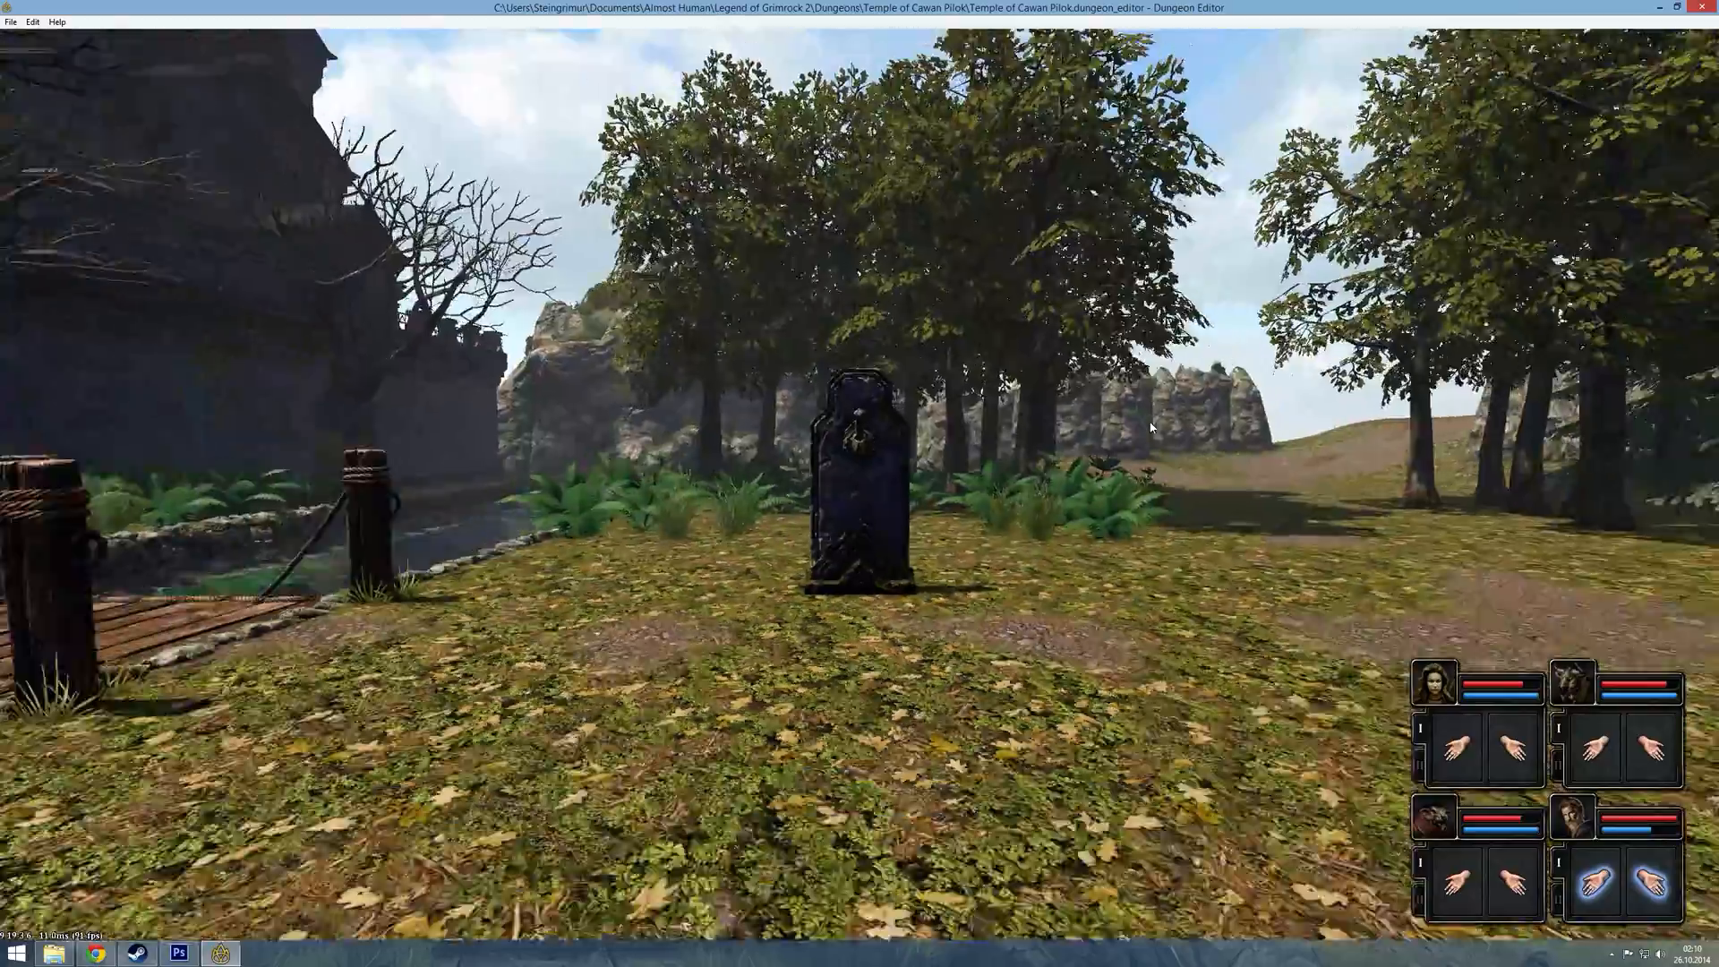
pyautogui.press('s')
pyautogui.press('q')
pyautogui.press('e')
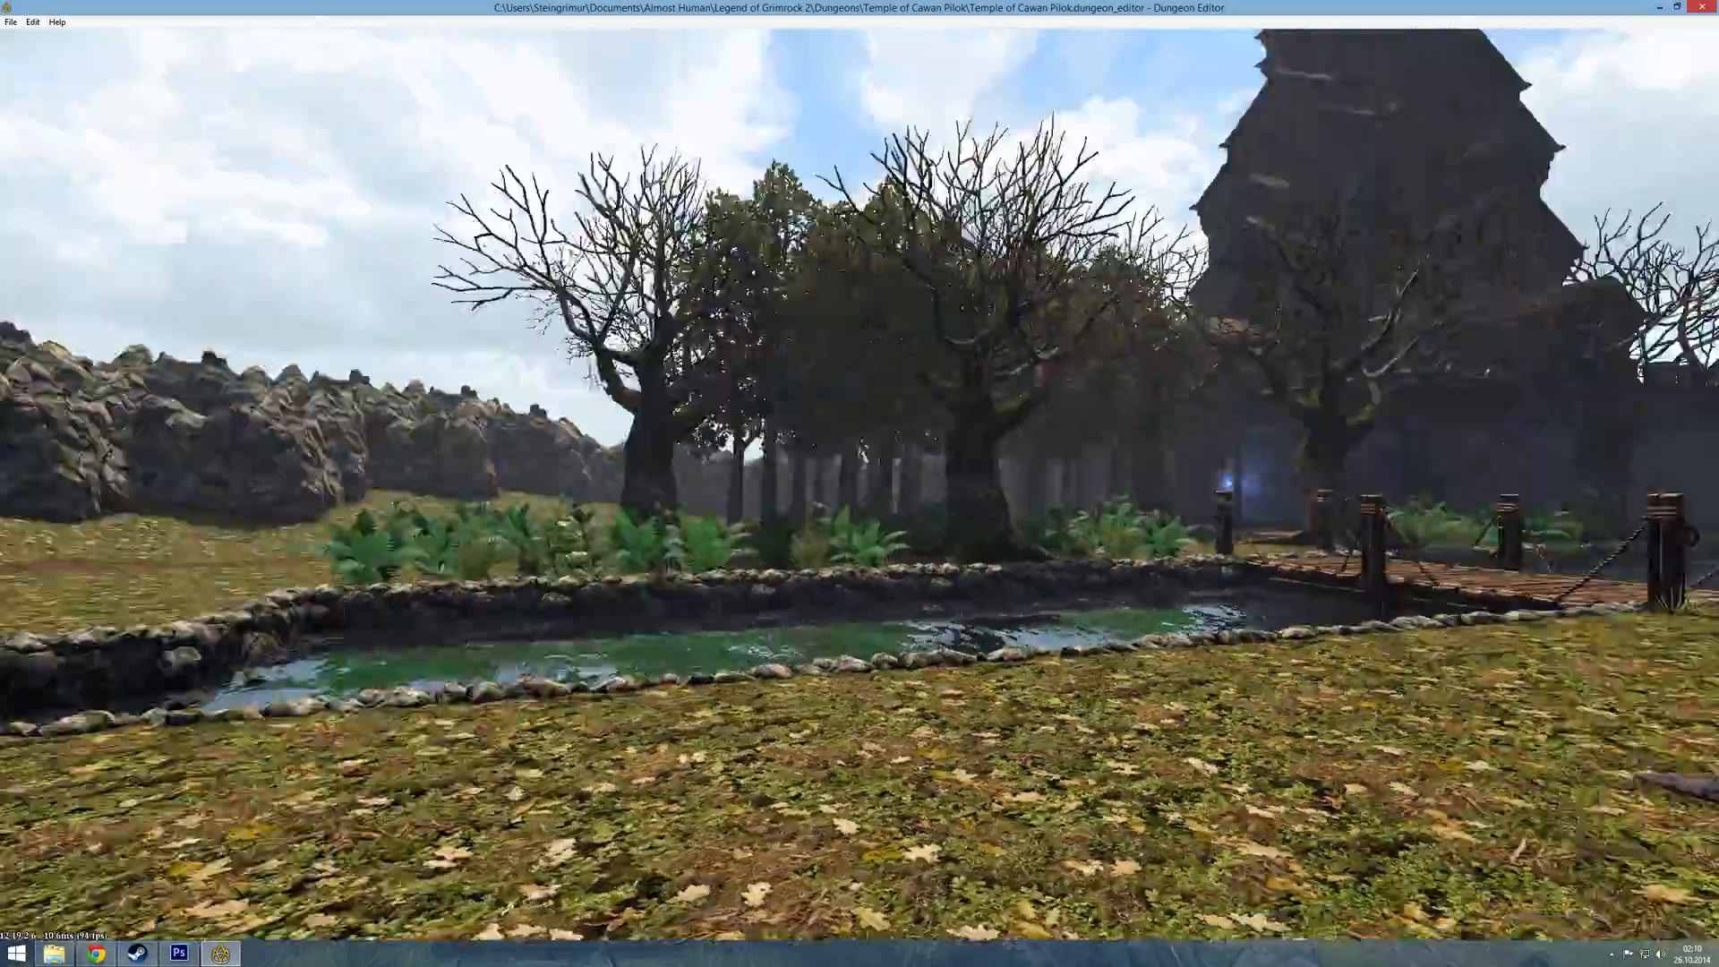
pyautogui.press('e')
pyautogui.press('w')
pyautogui.press('w')
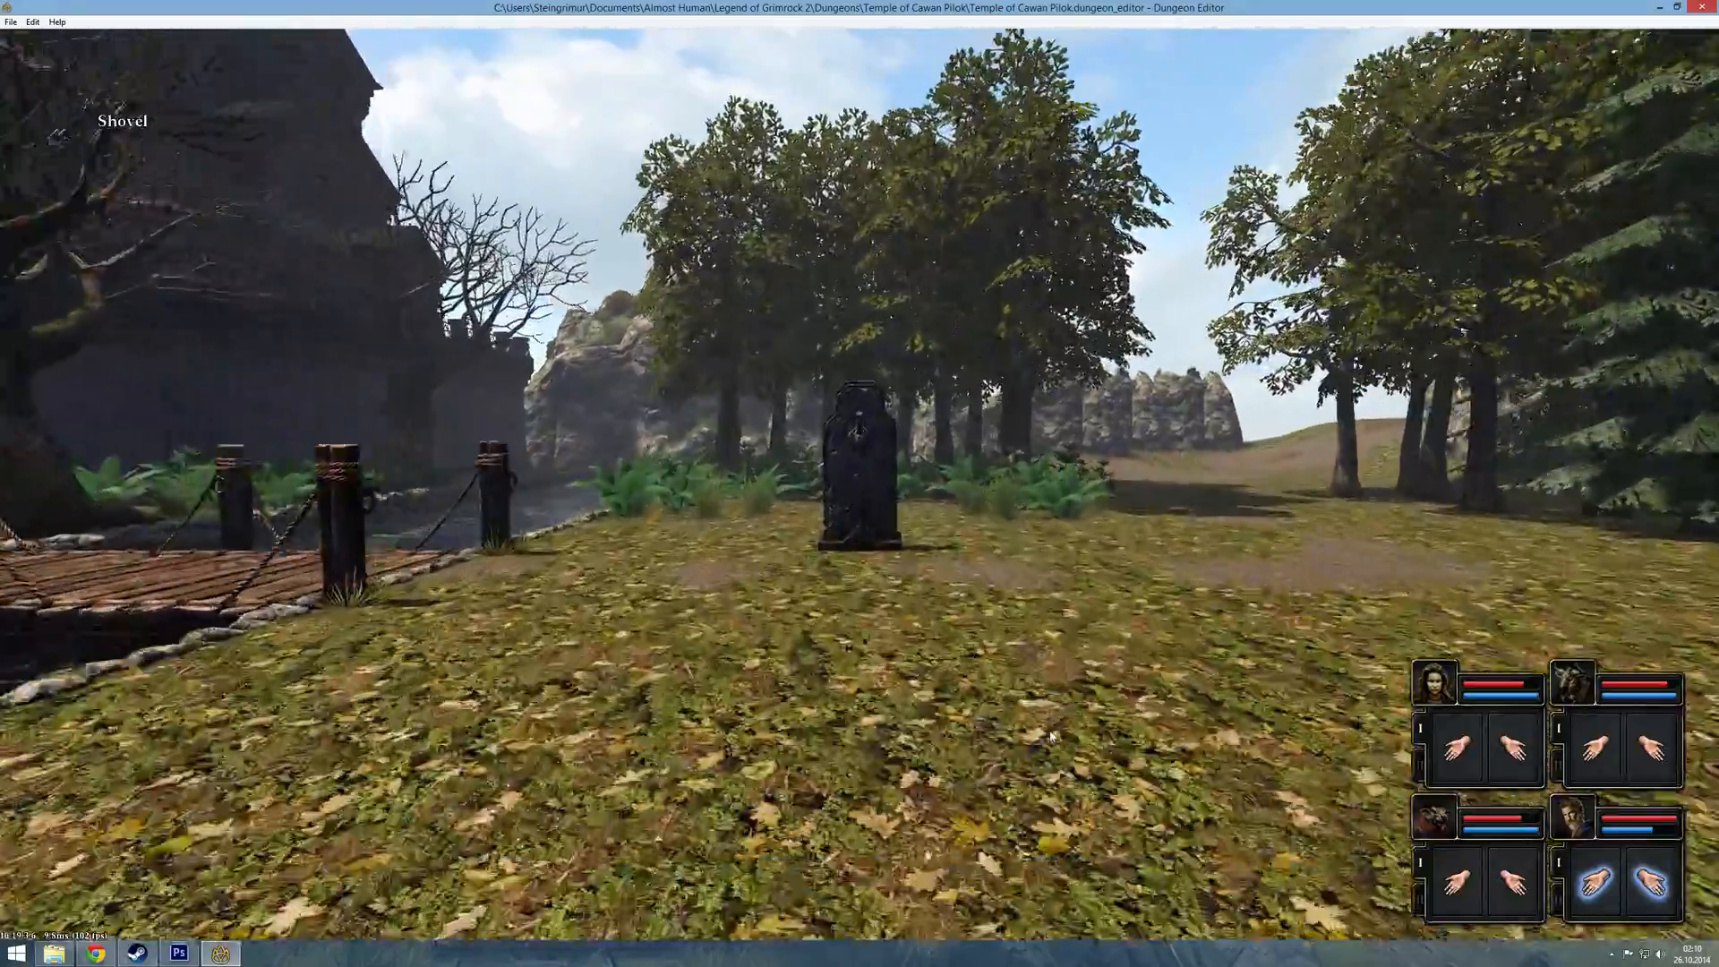
# - Throw the shovel away along the path through the trees and return to the gravestone's row
pyautogui.press('d')
pyautogui.press('s')
pyautogui.press('s')
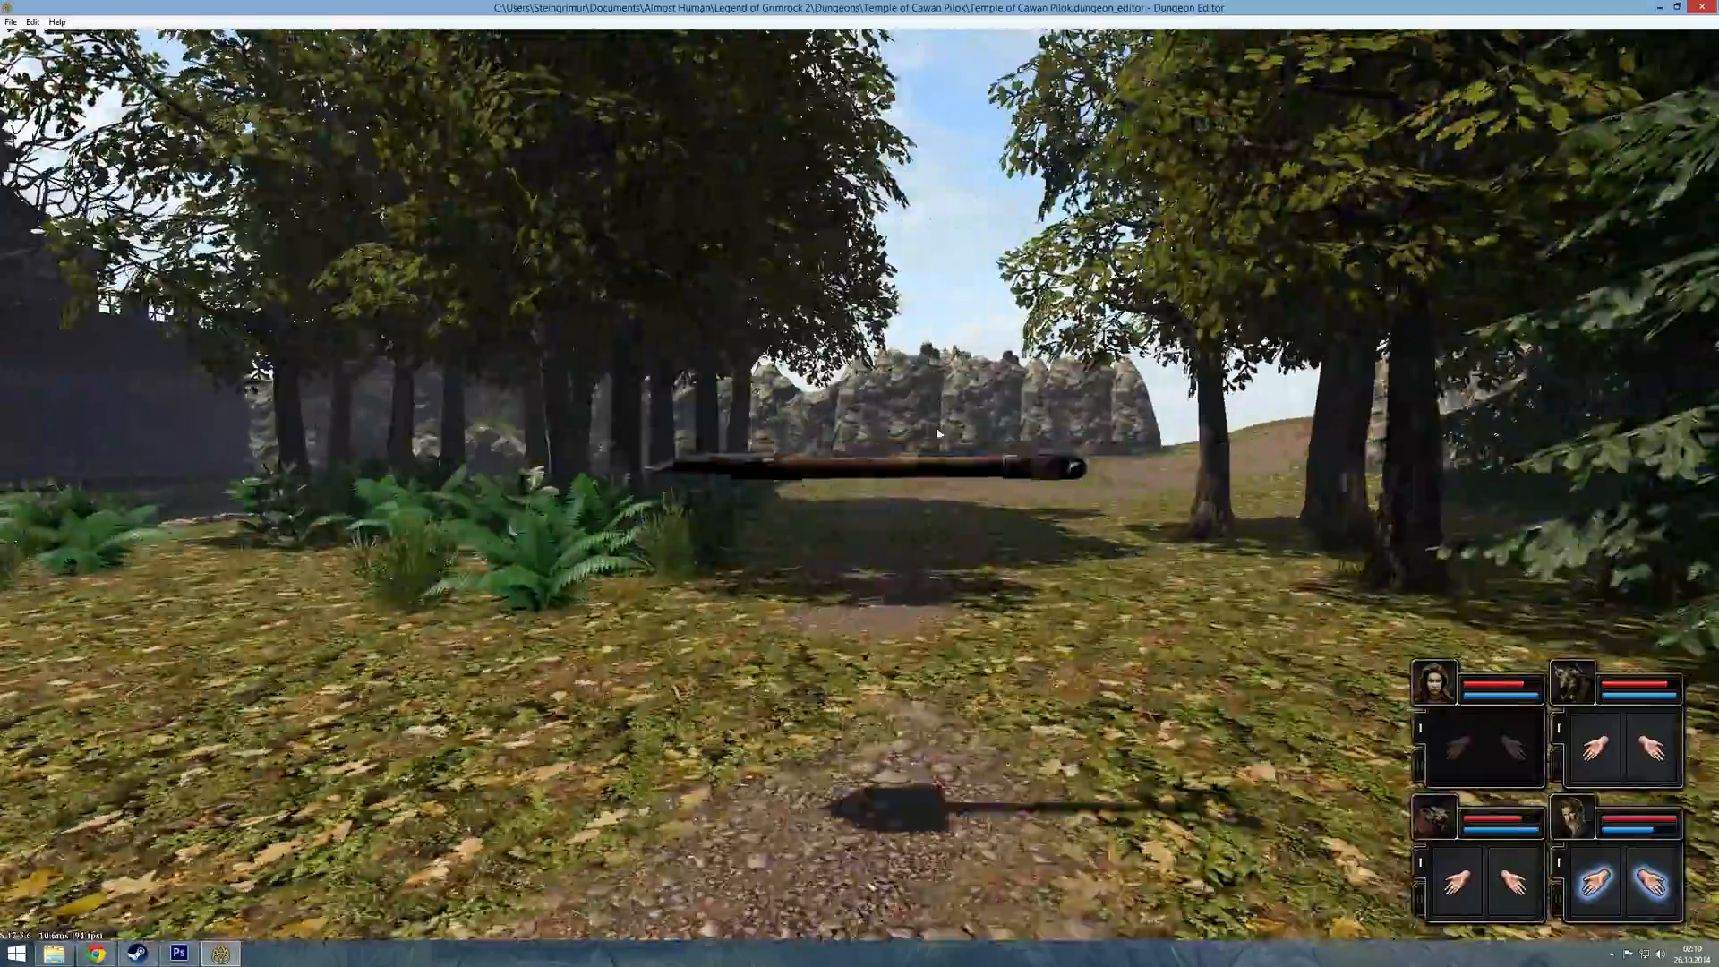
pyautogui.press('a')
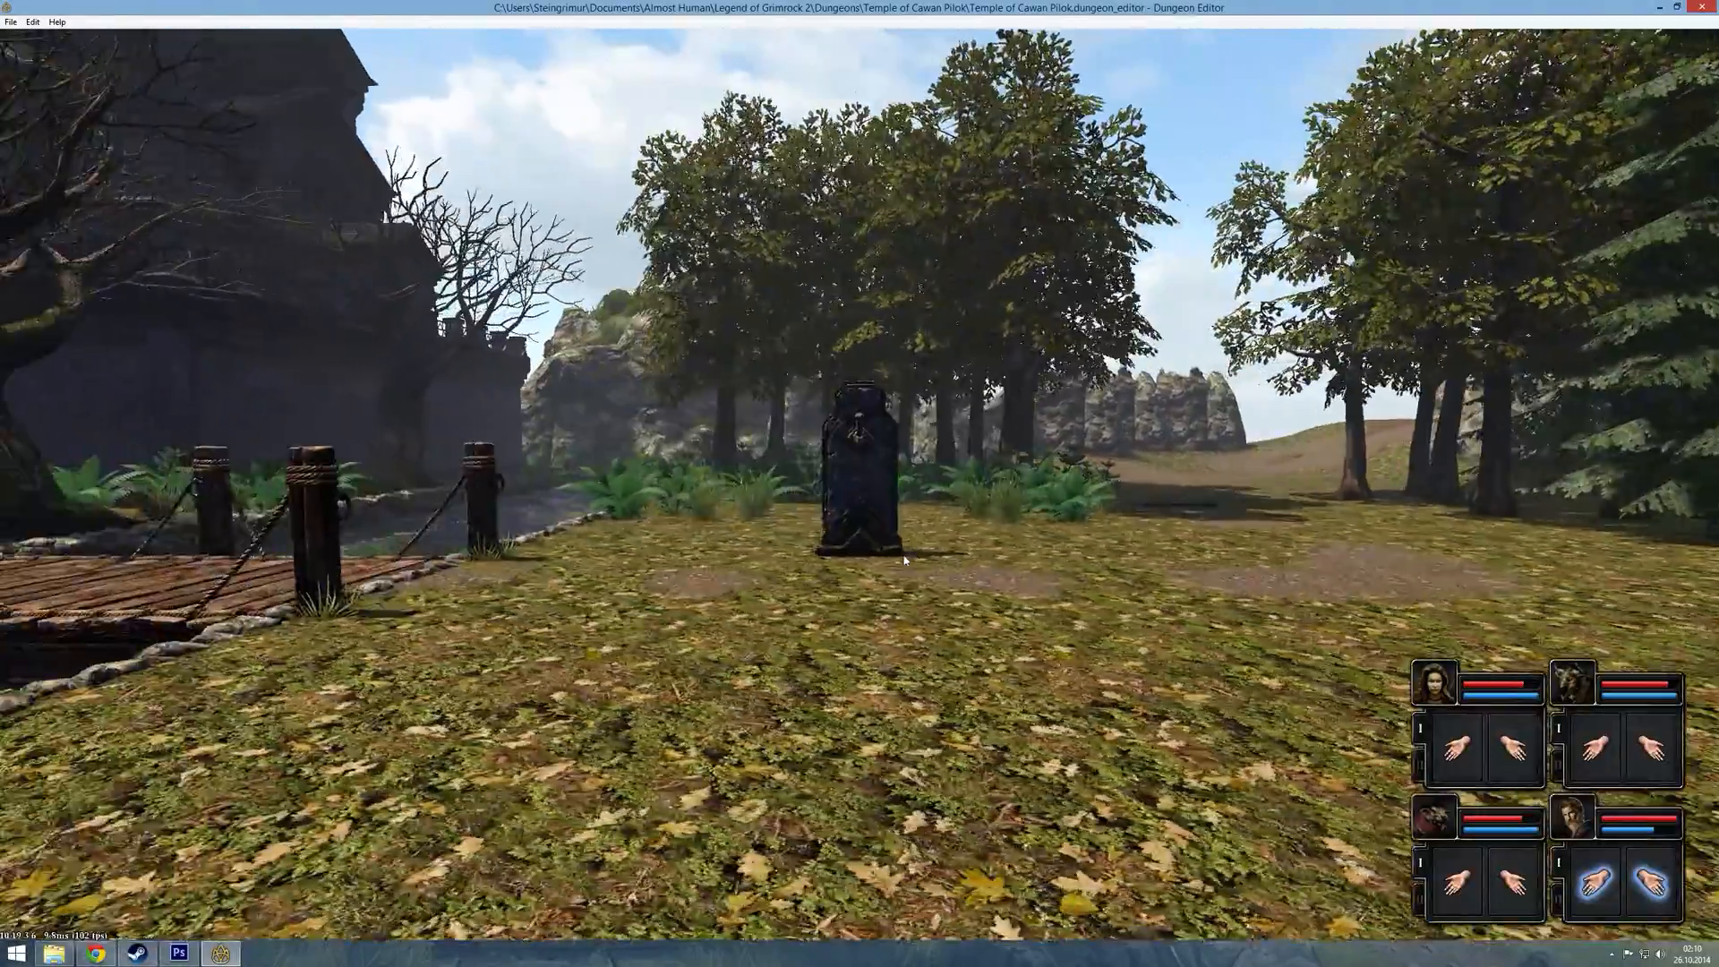
pyautogui.press('s')
pyautogui.press('q')
pyautogui.press('e')
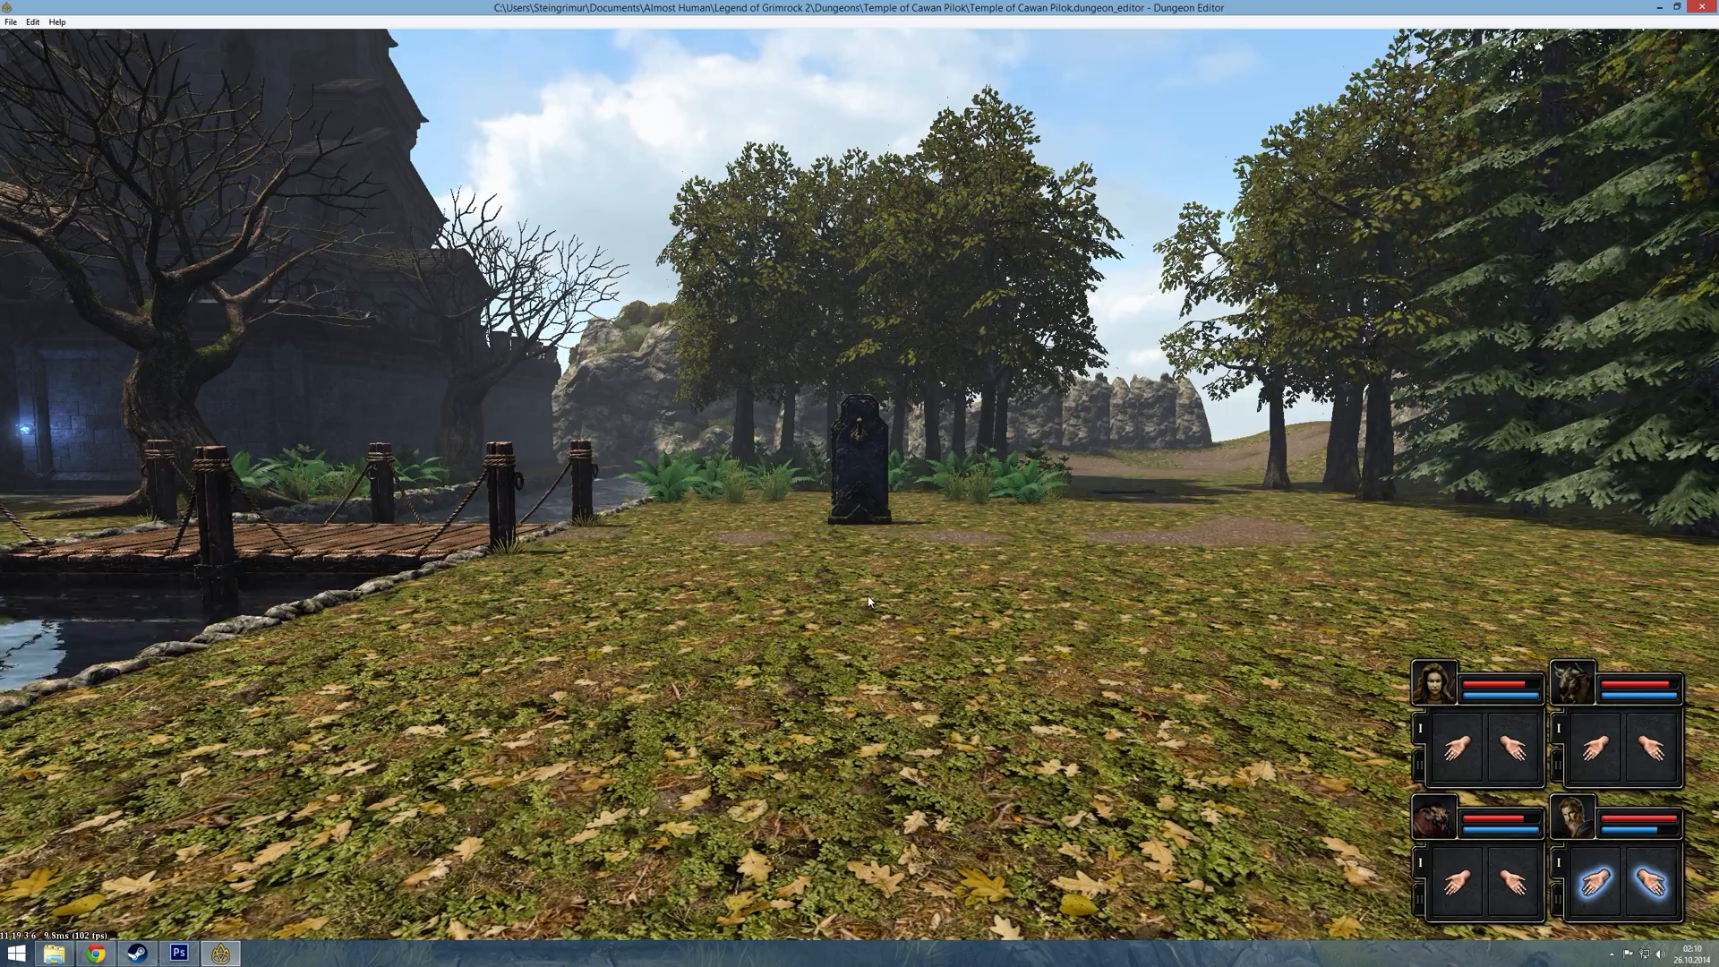
pyautogui.press('d')
pyautogui.press('a')
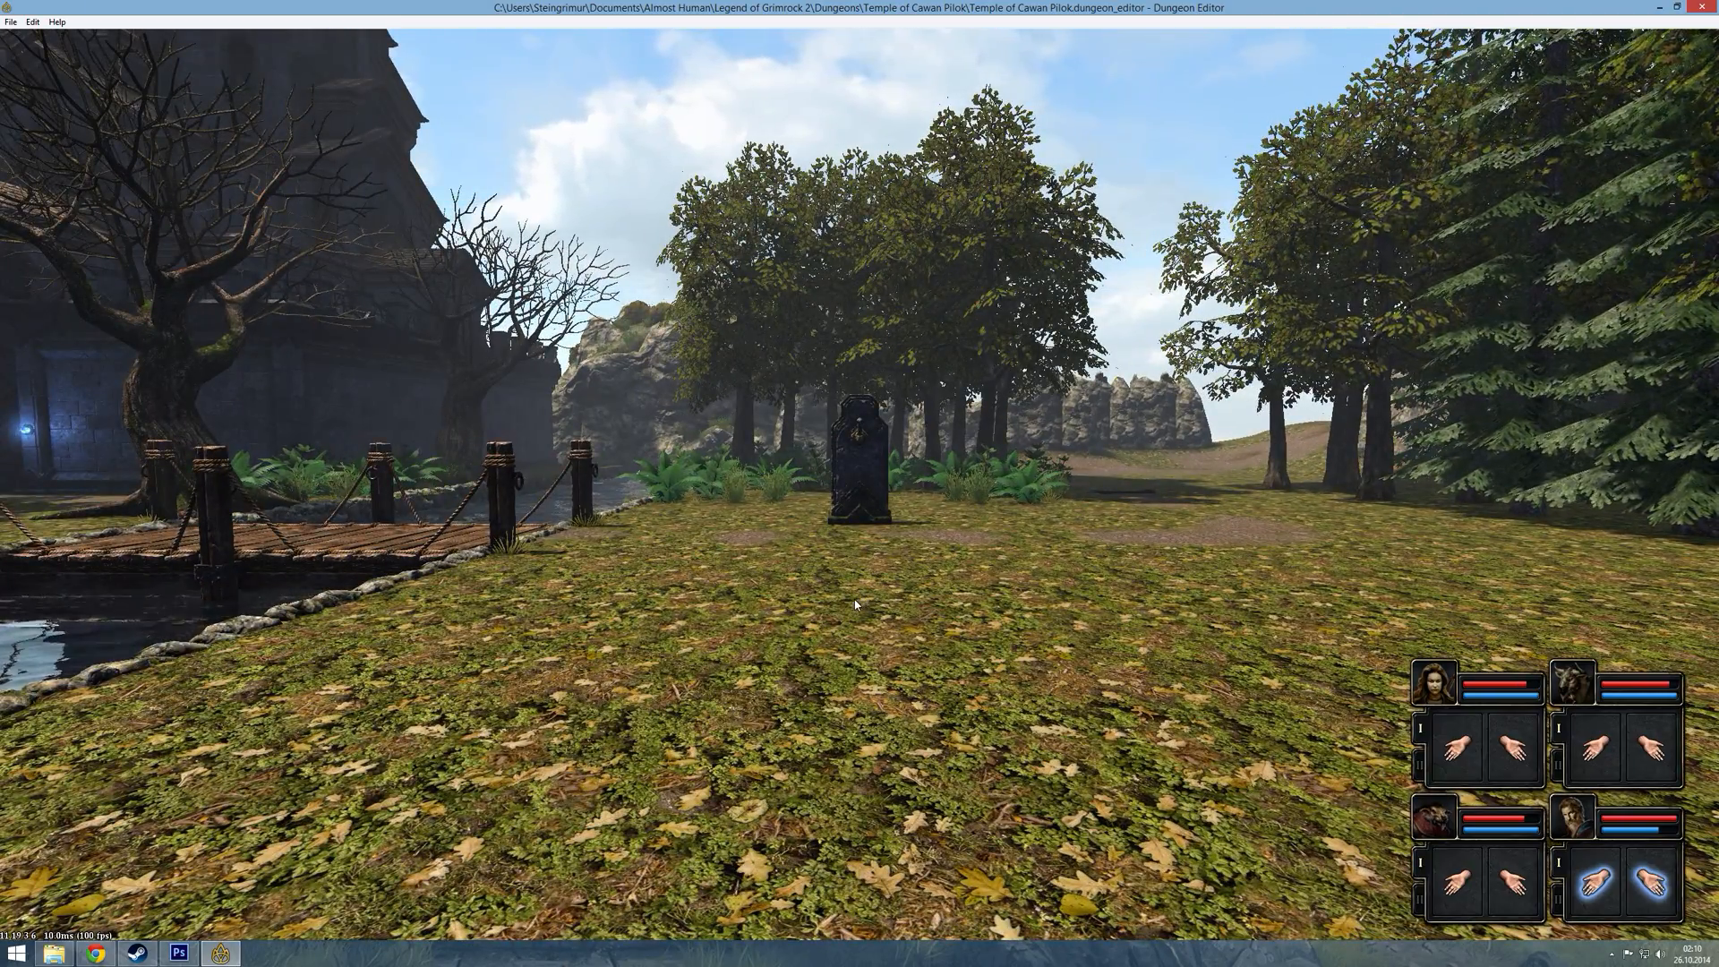
pyautogui.press('d')
pyautogui.press('a')
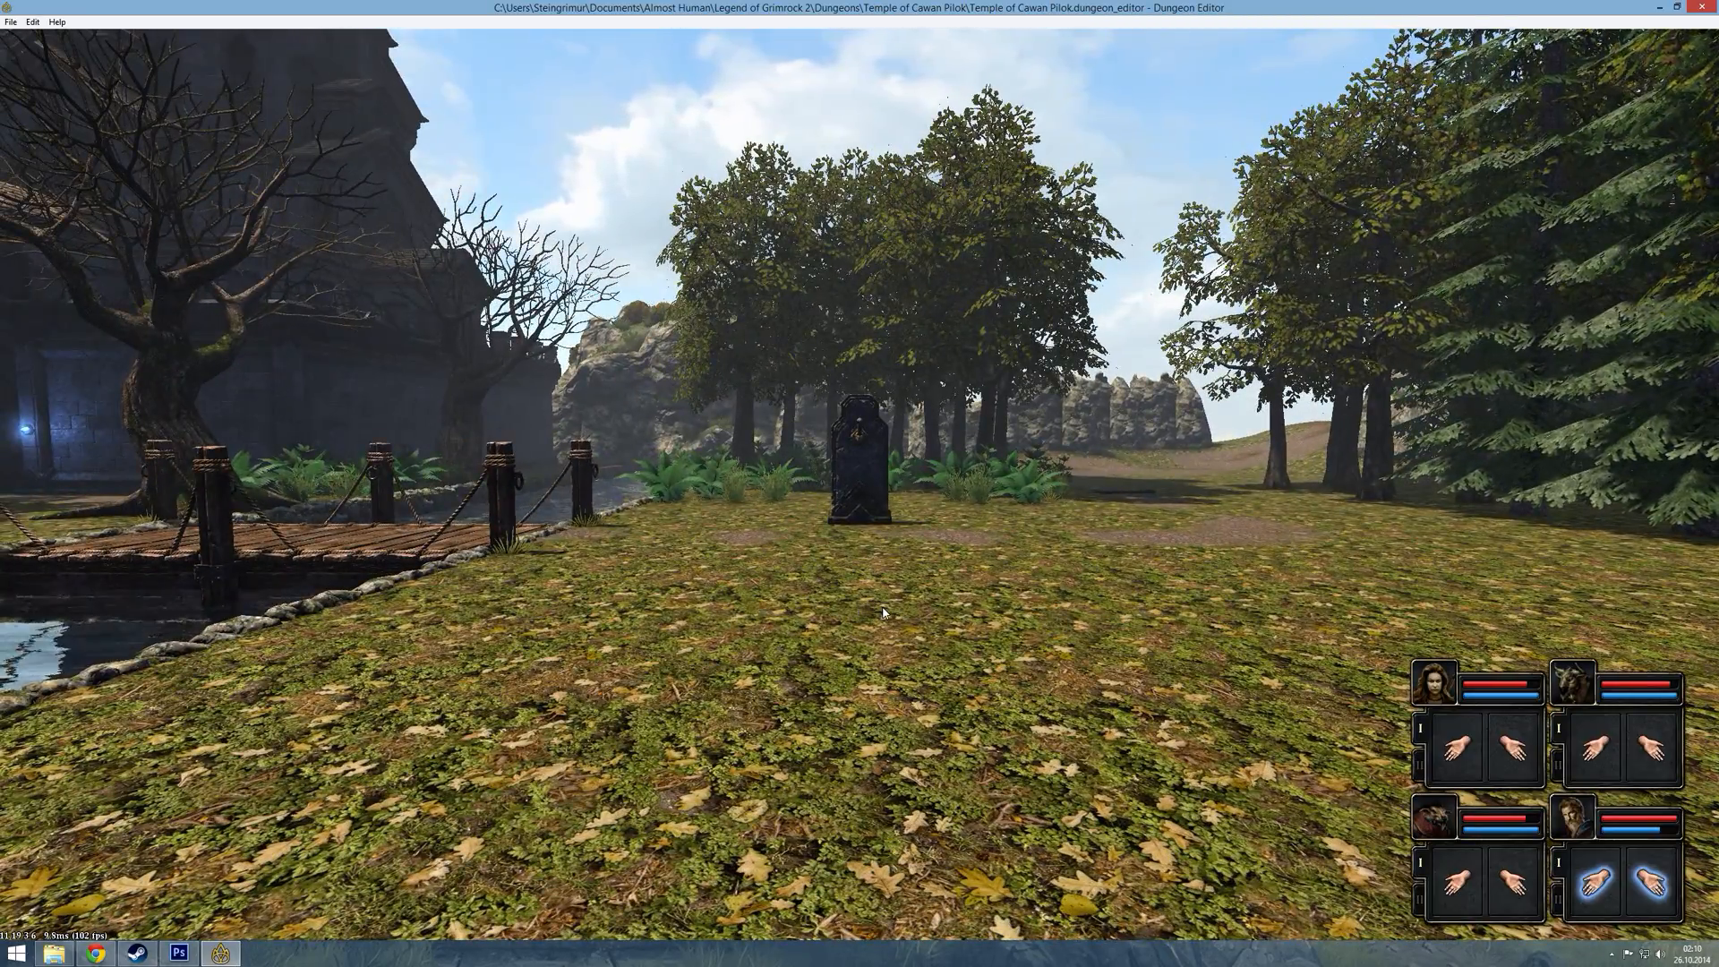
# - Walk and look around the gravestone field in the preview to frame the tower, bridge and gravestone in one view
pyautogui.press('q')
pyautogui.press('a')
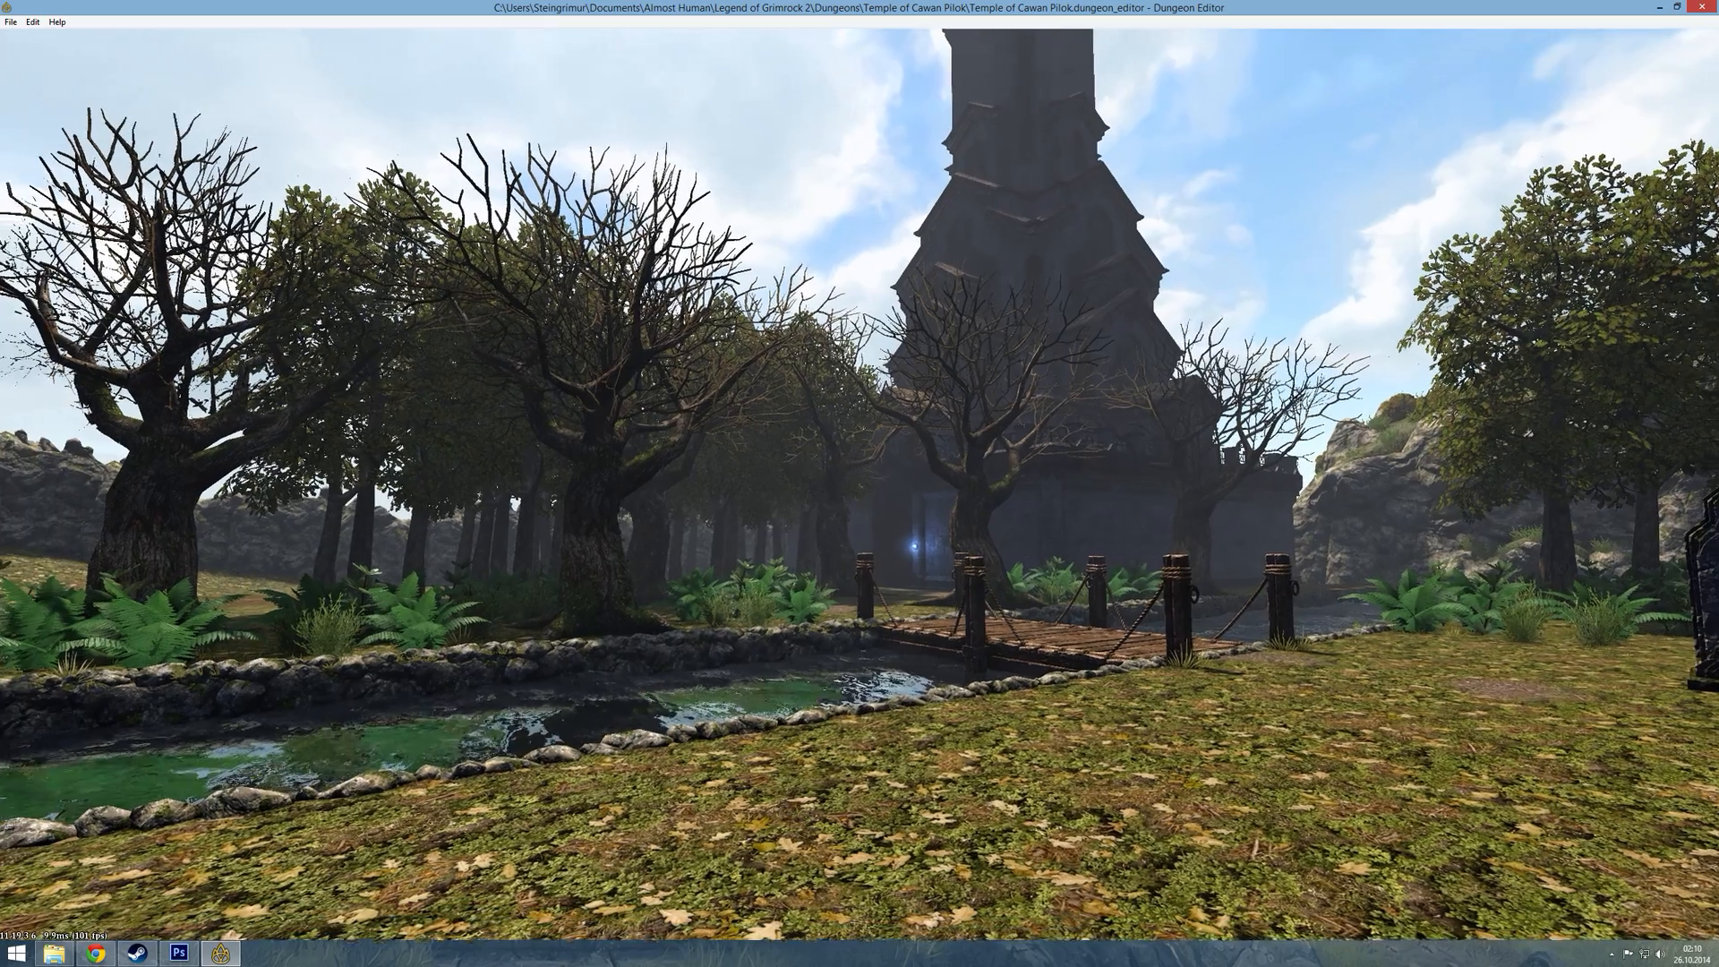
pyautogui.press('d')
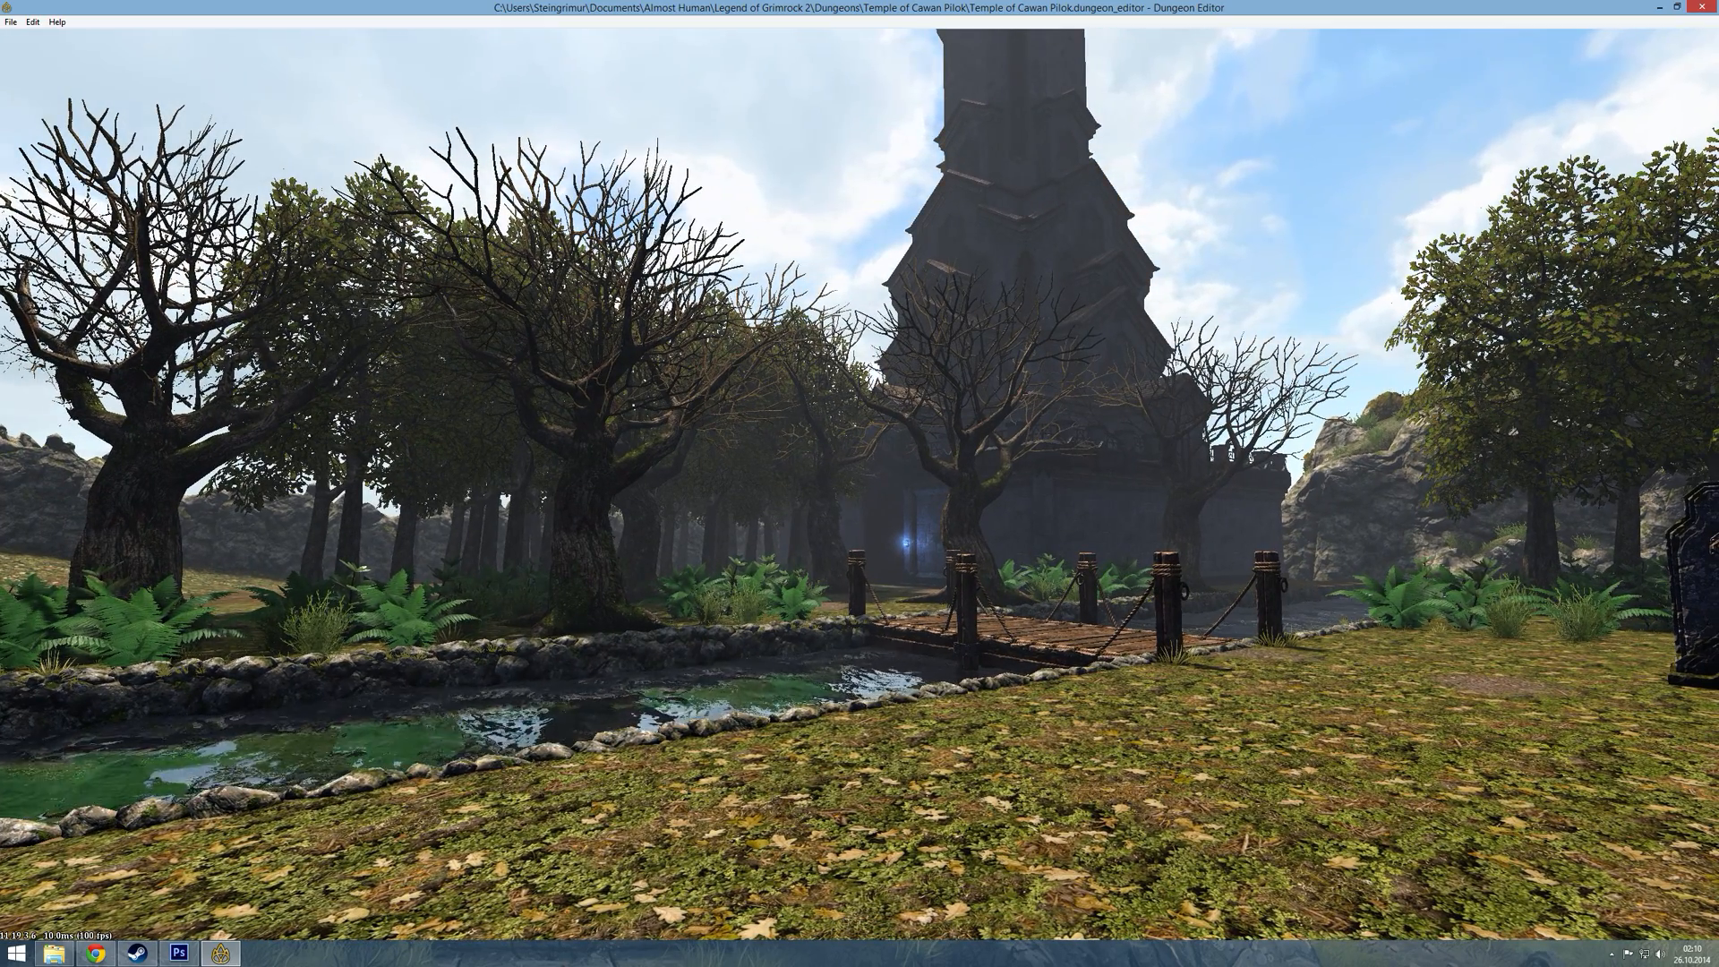
pyautogui.press('d')
pyautogui.press('q')
pyautogui.press('s')
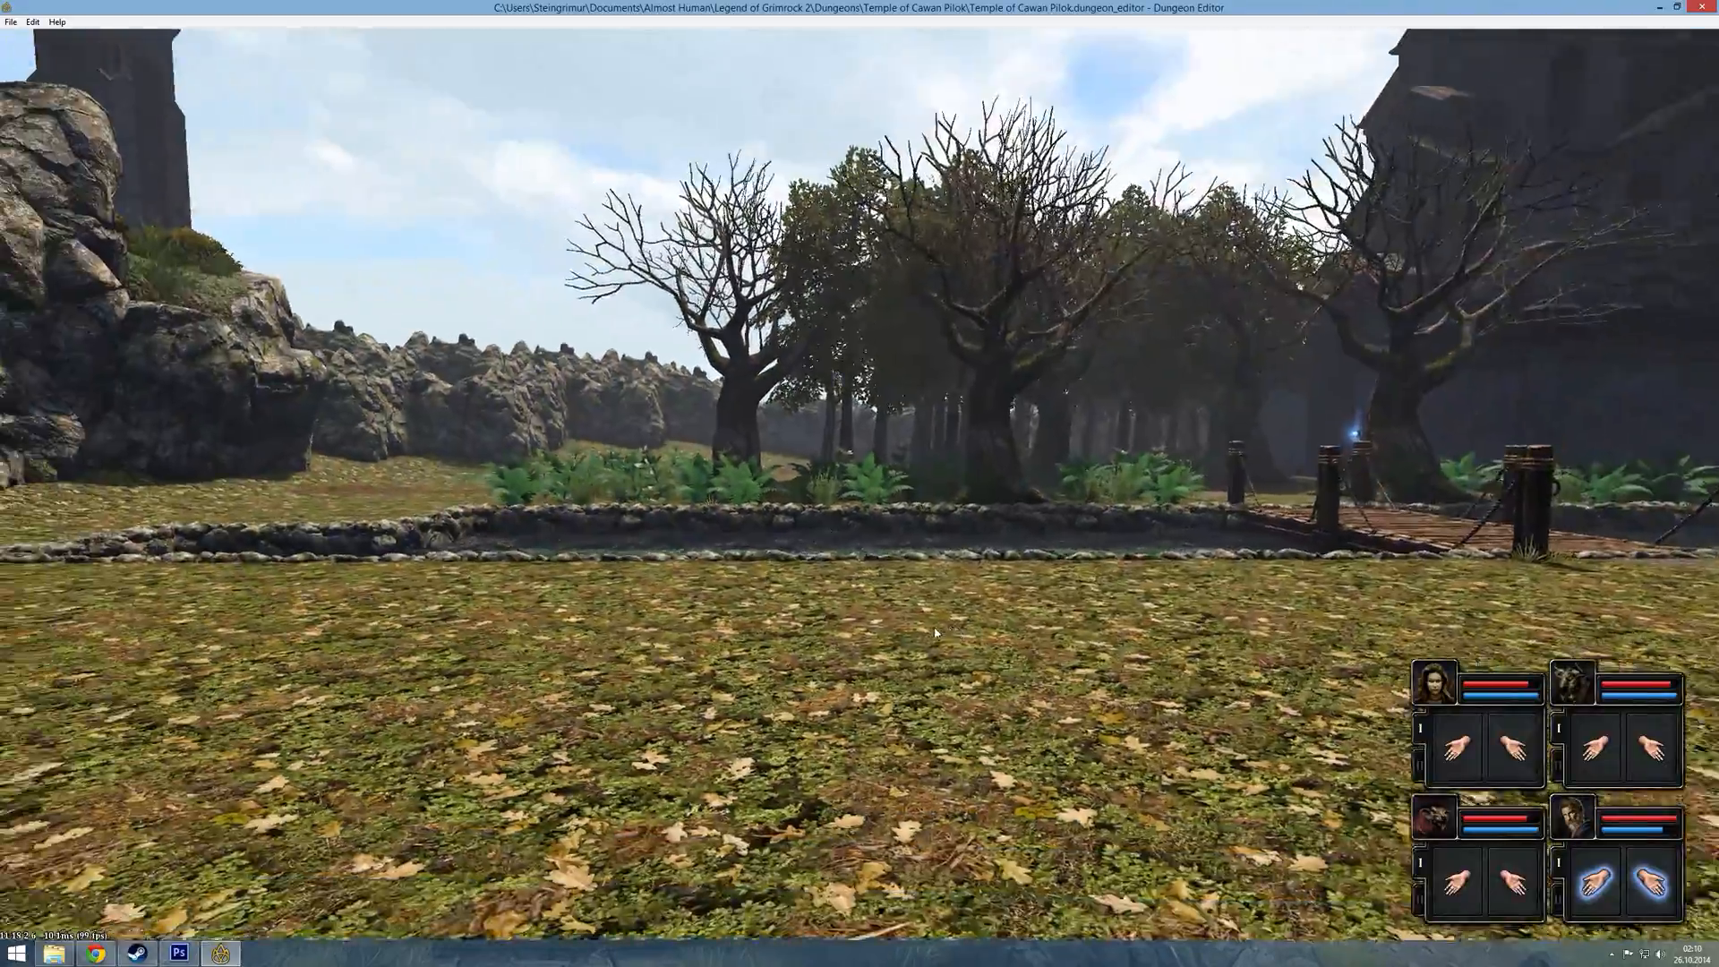
pyautogui.press('a')
pyautogui.press('w')
pyautogui.press('d')
pyautogui.moveTo(938, 633); pyautogui.dragTo(1220, 568, button='right')
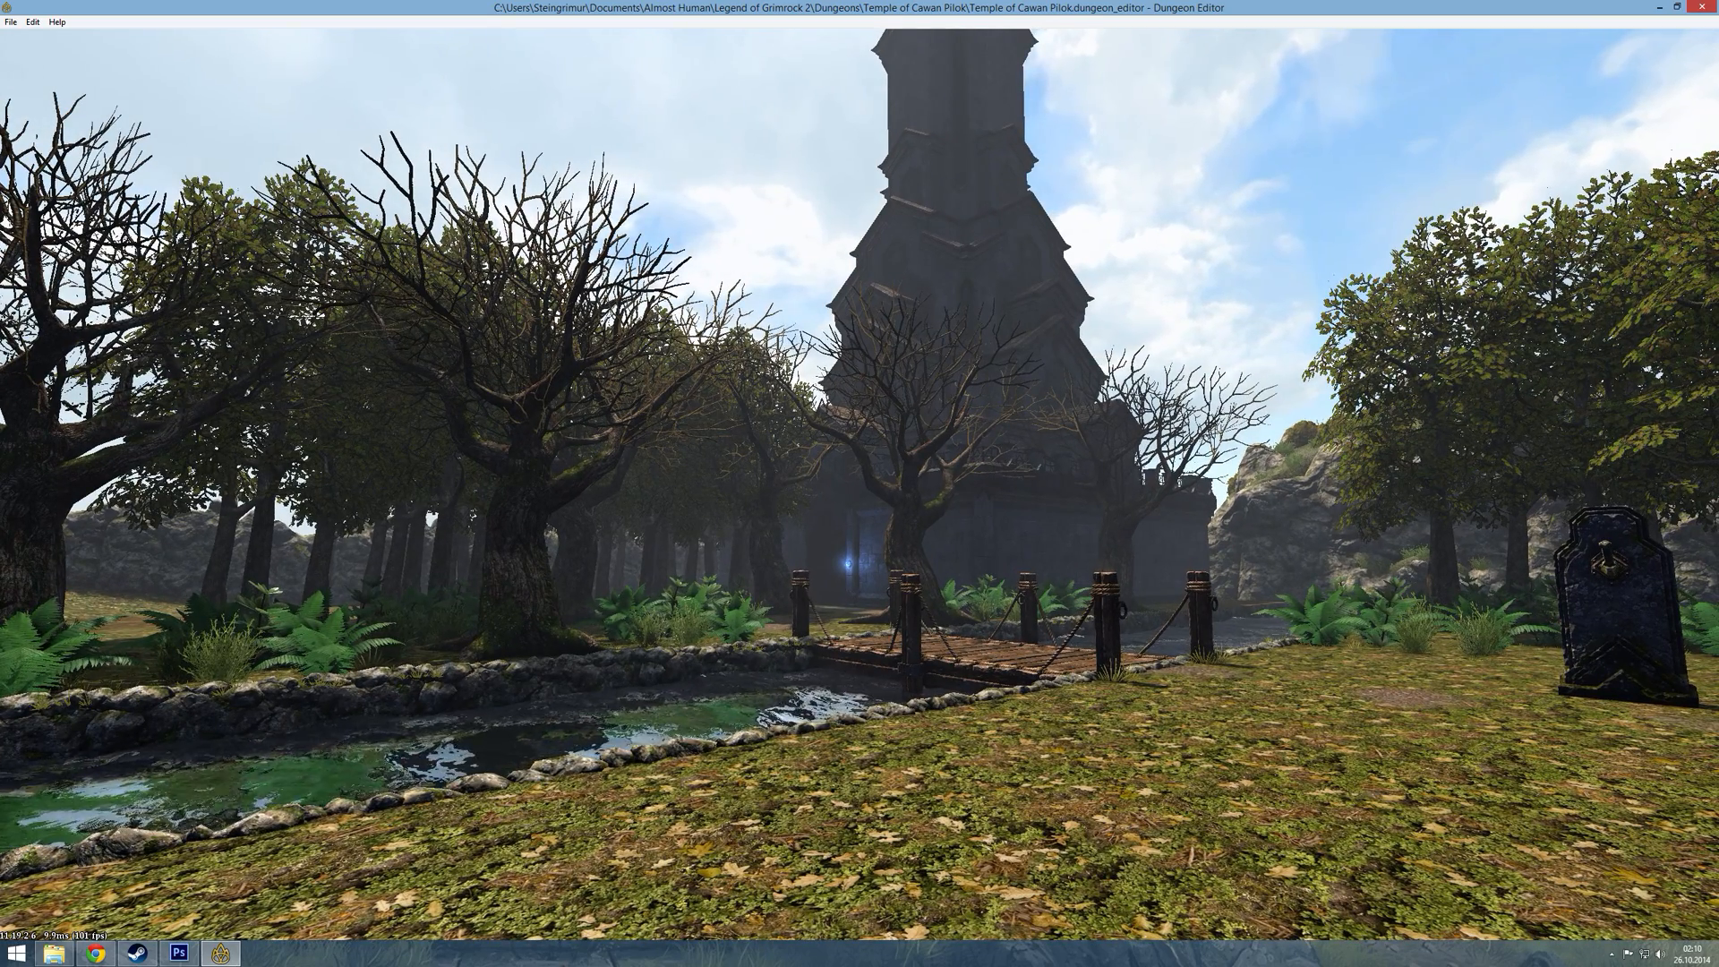
pyautogui.moveTo(1220, 568); pyautogui.dragTo(1224, 577, button='right')
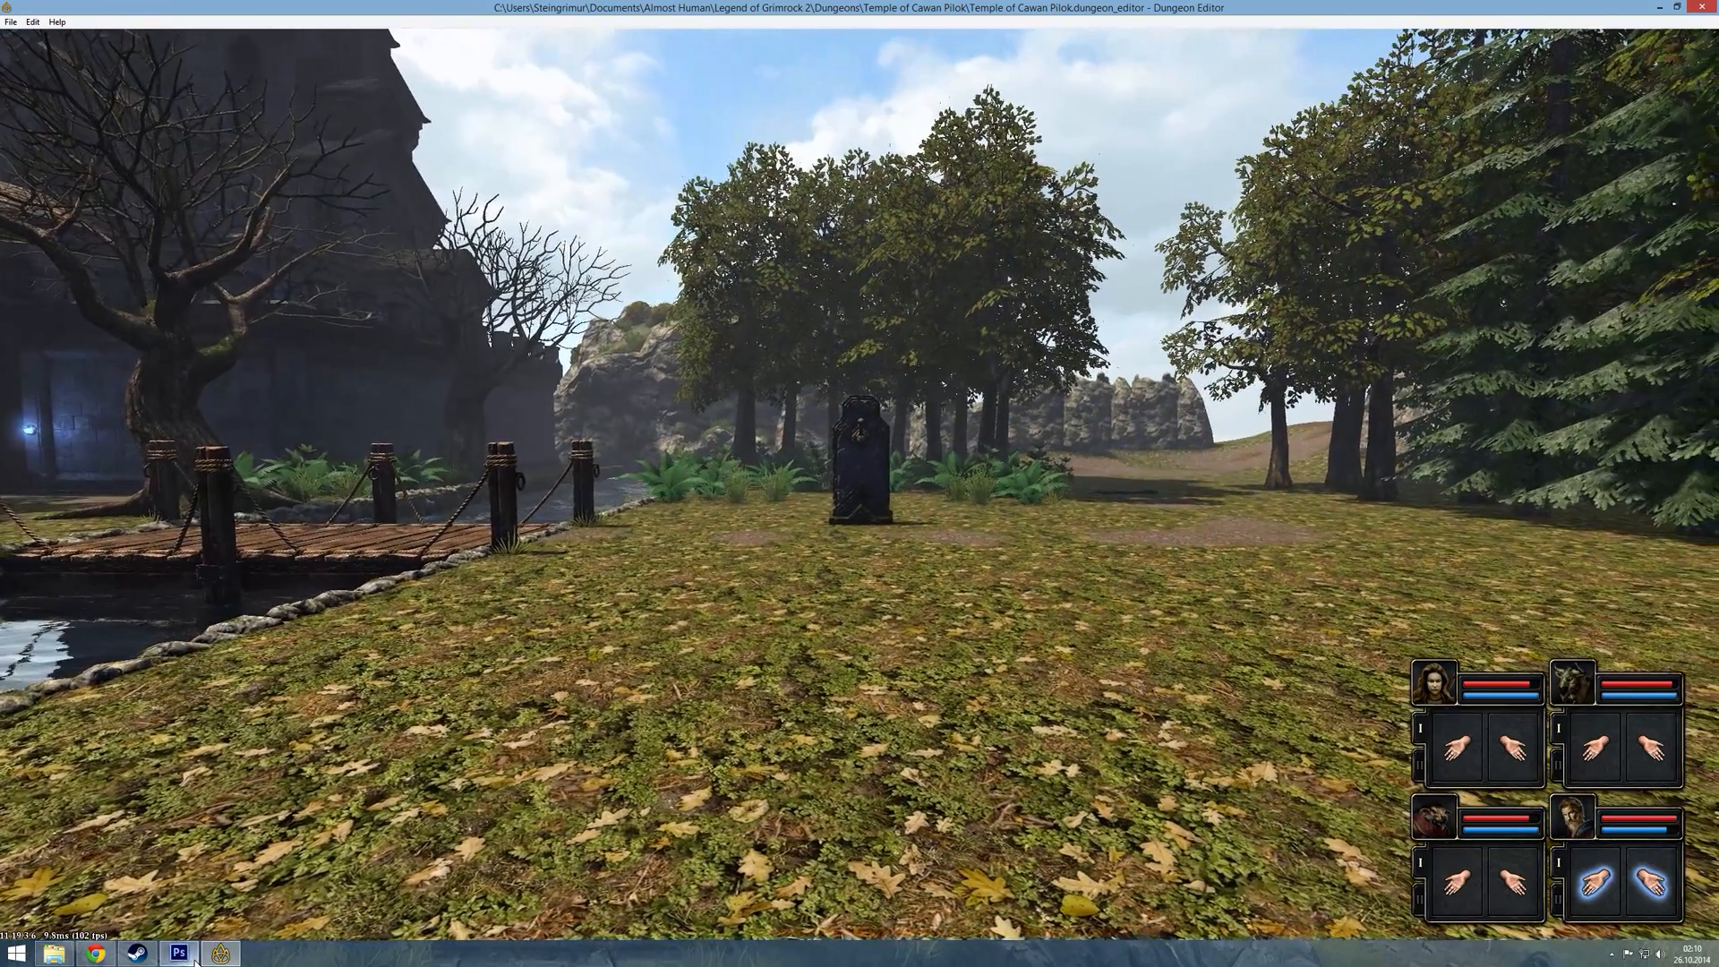
# - Switch to Photoshop and open the recently used screenshot 2014-10-25_00001.jpg
pyautogui.hotkey('alt', 'Tab')
pyautogui.click(38, 9)
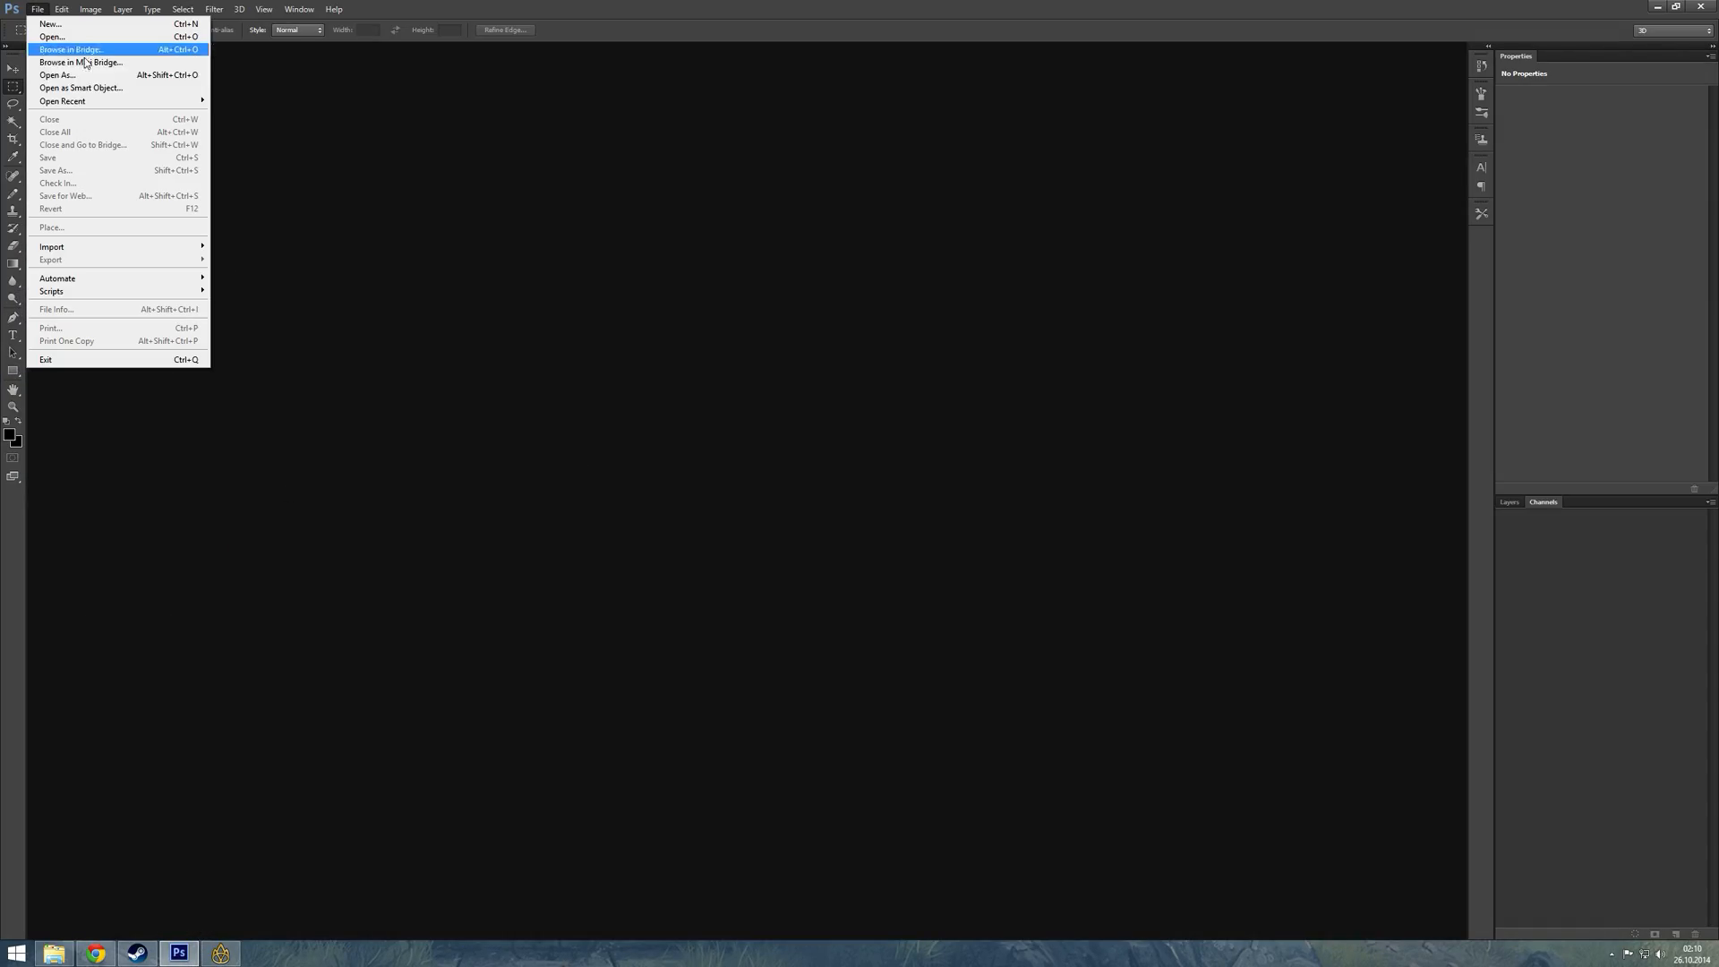
pyautogui.moveTo(116, 100)
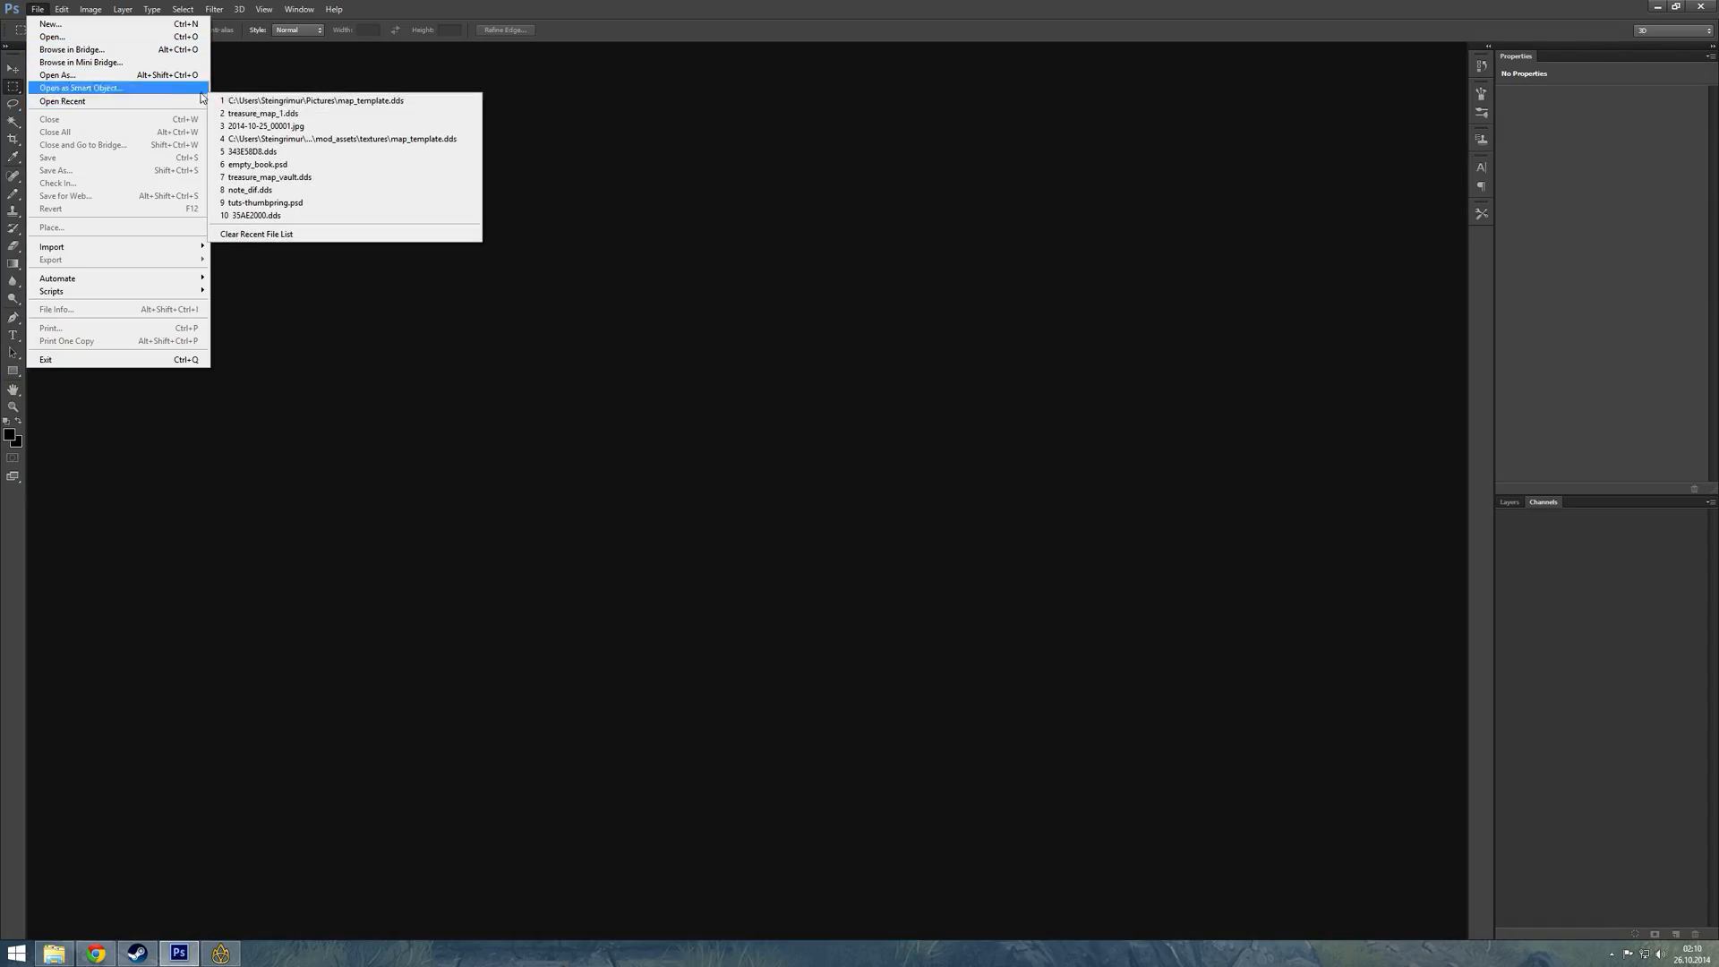
pyautogui.click(372, 125)
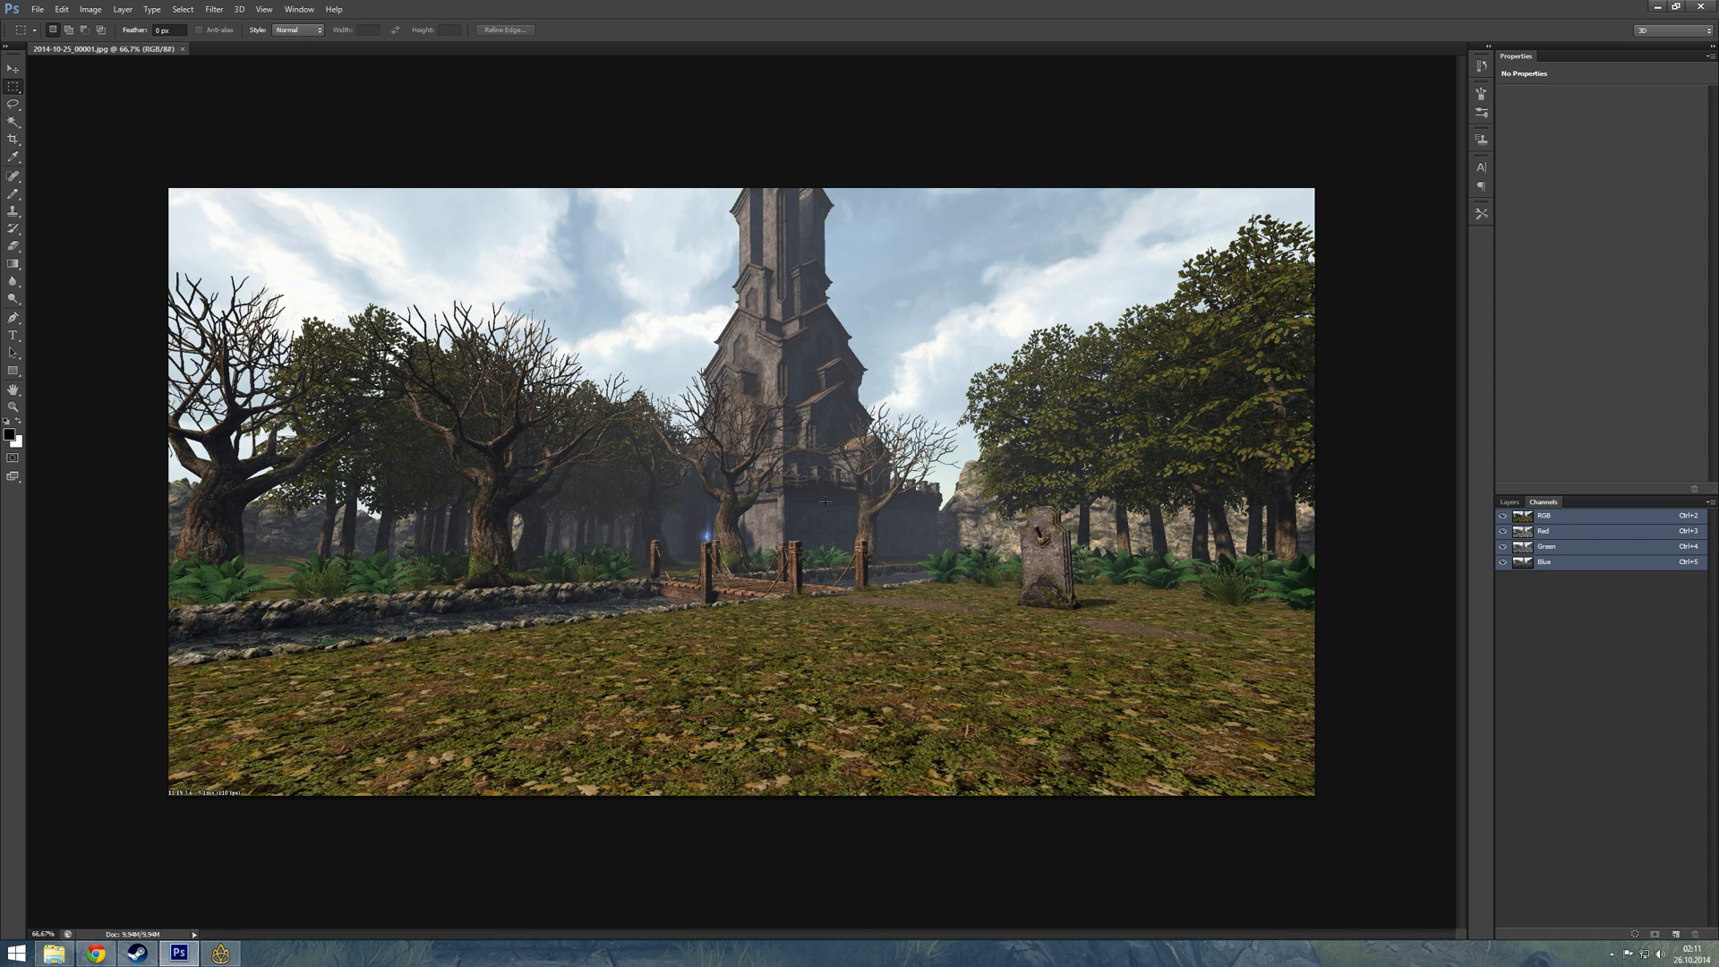
# - Open the recently used map_template.dds from the Pictures folder, loading it with default sizes
pyautogui.click(37, 9)
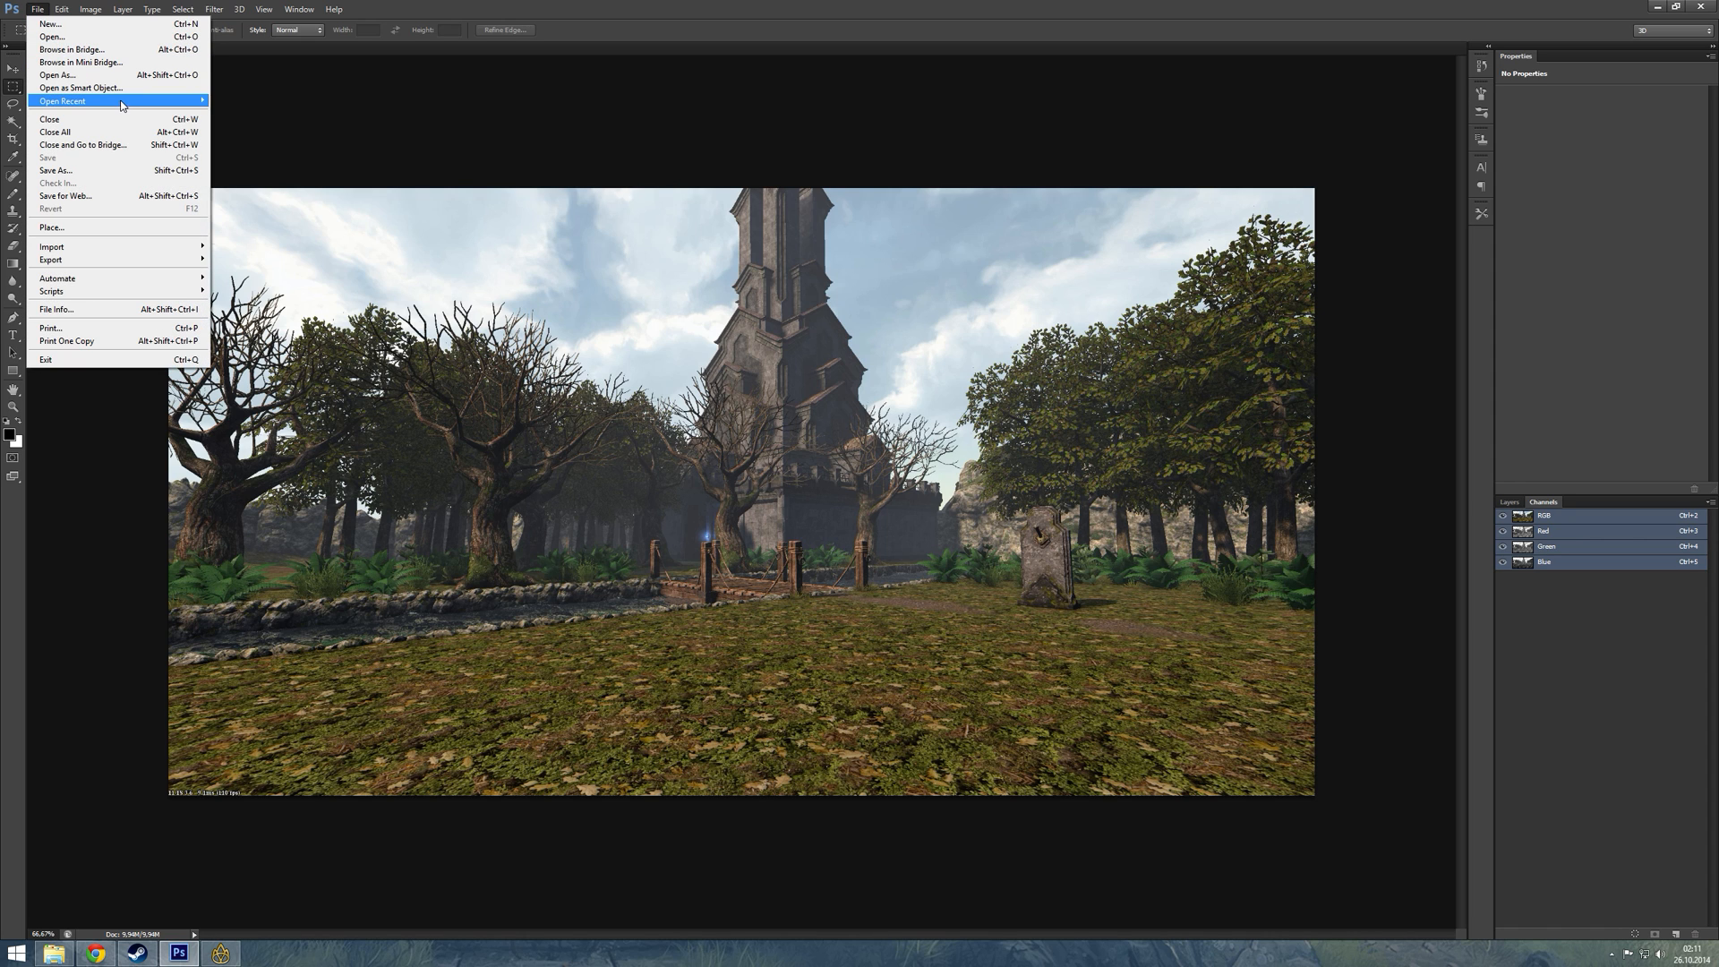
pyautogui.moveTo(121, 102)
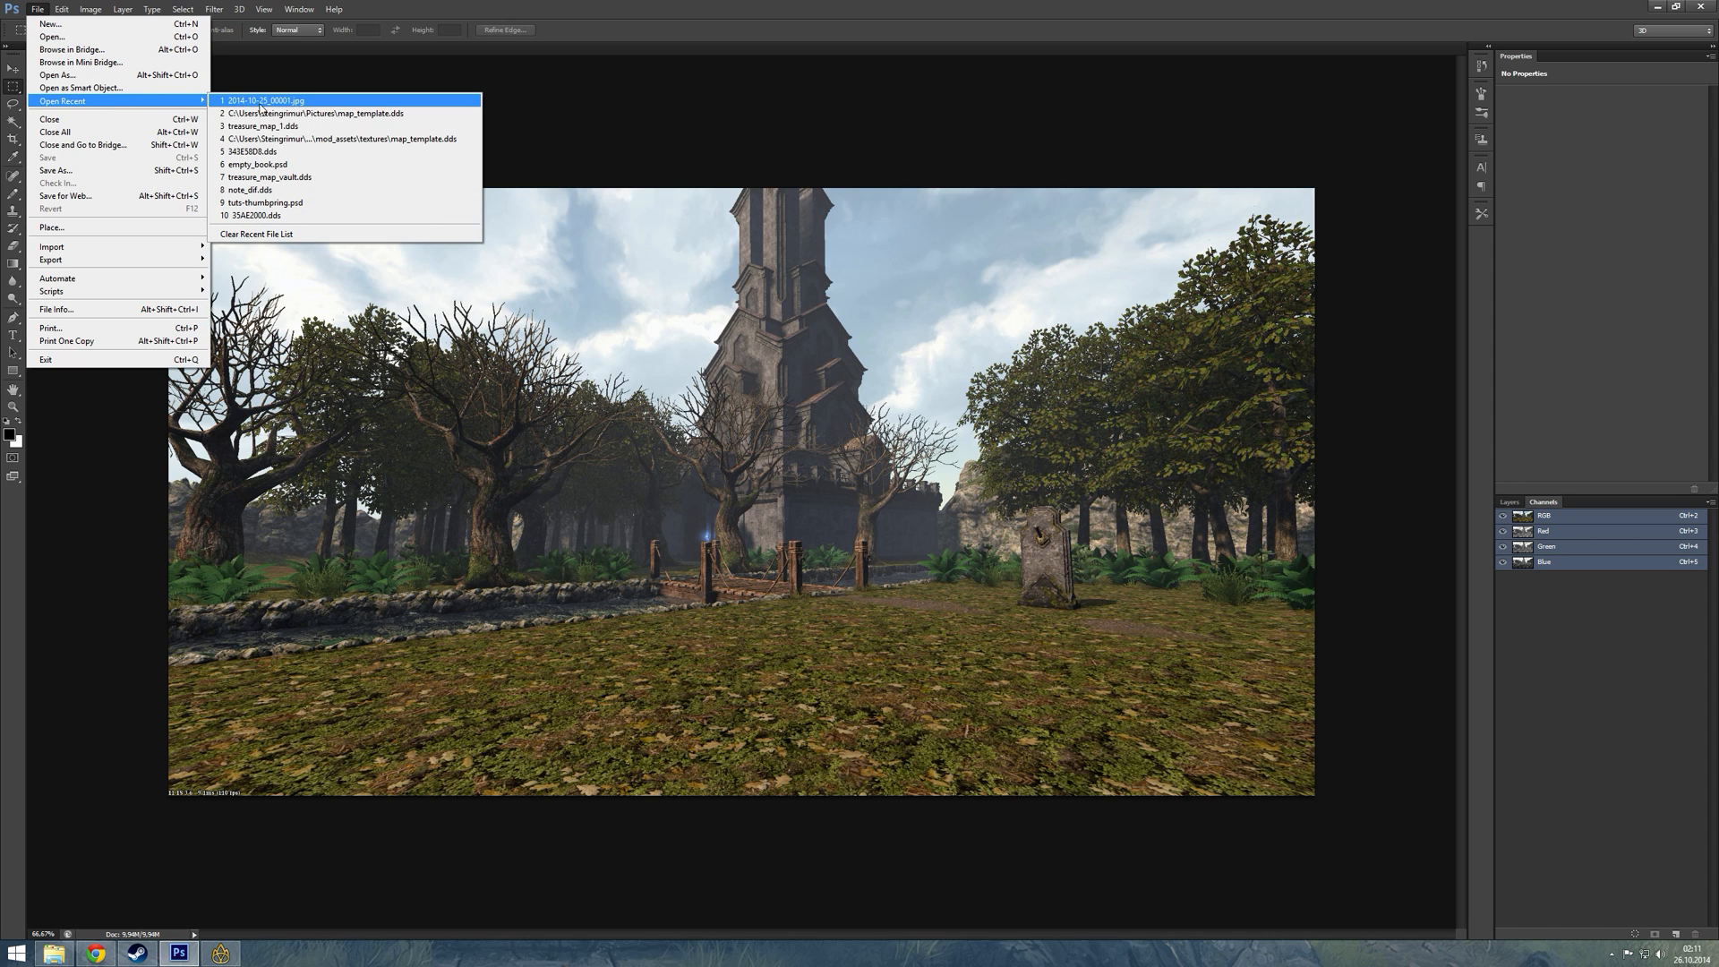
pyautogui.click(330, 112)
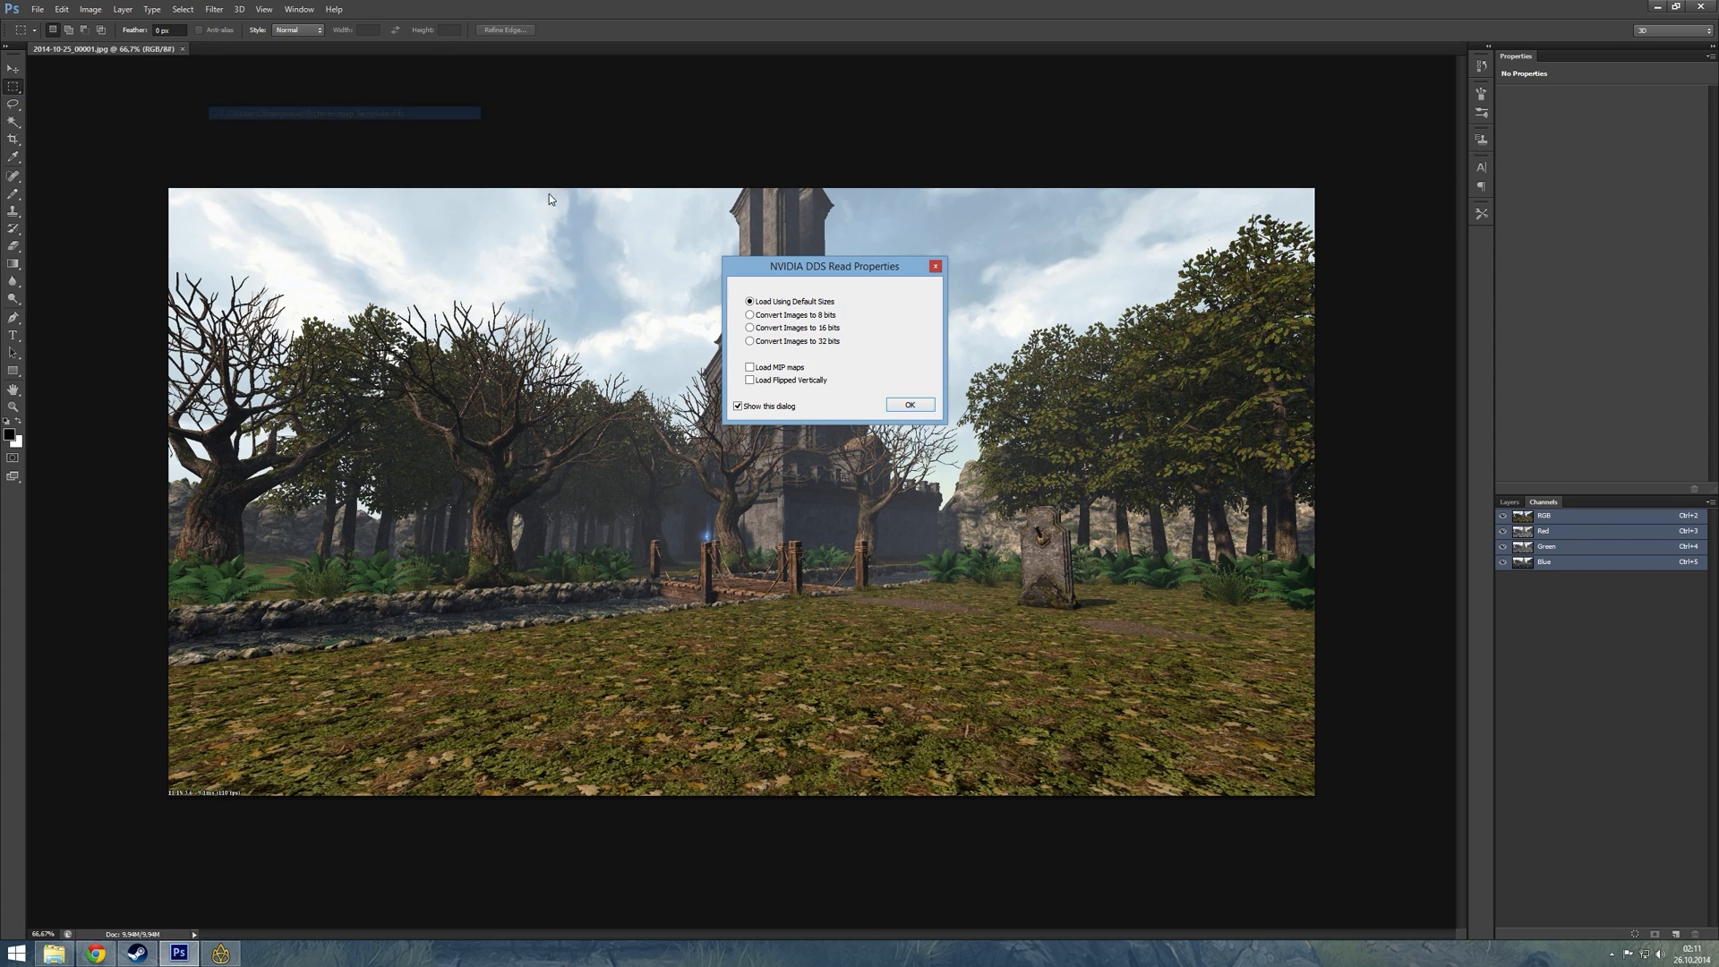
pyautogui.click(917, 408)
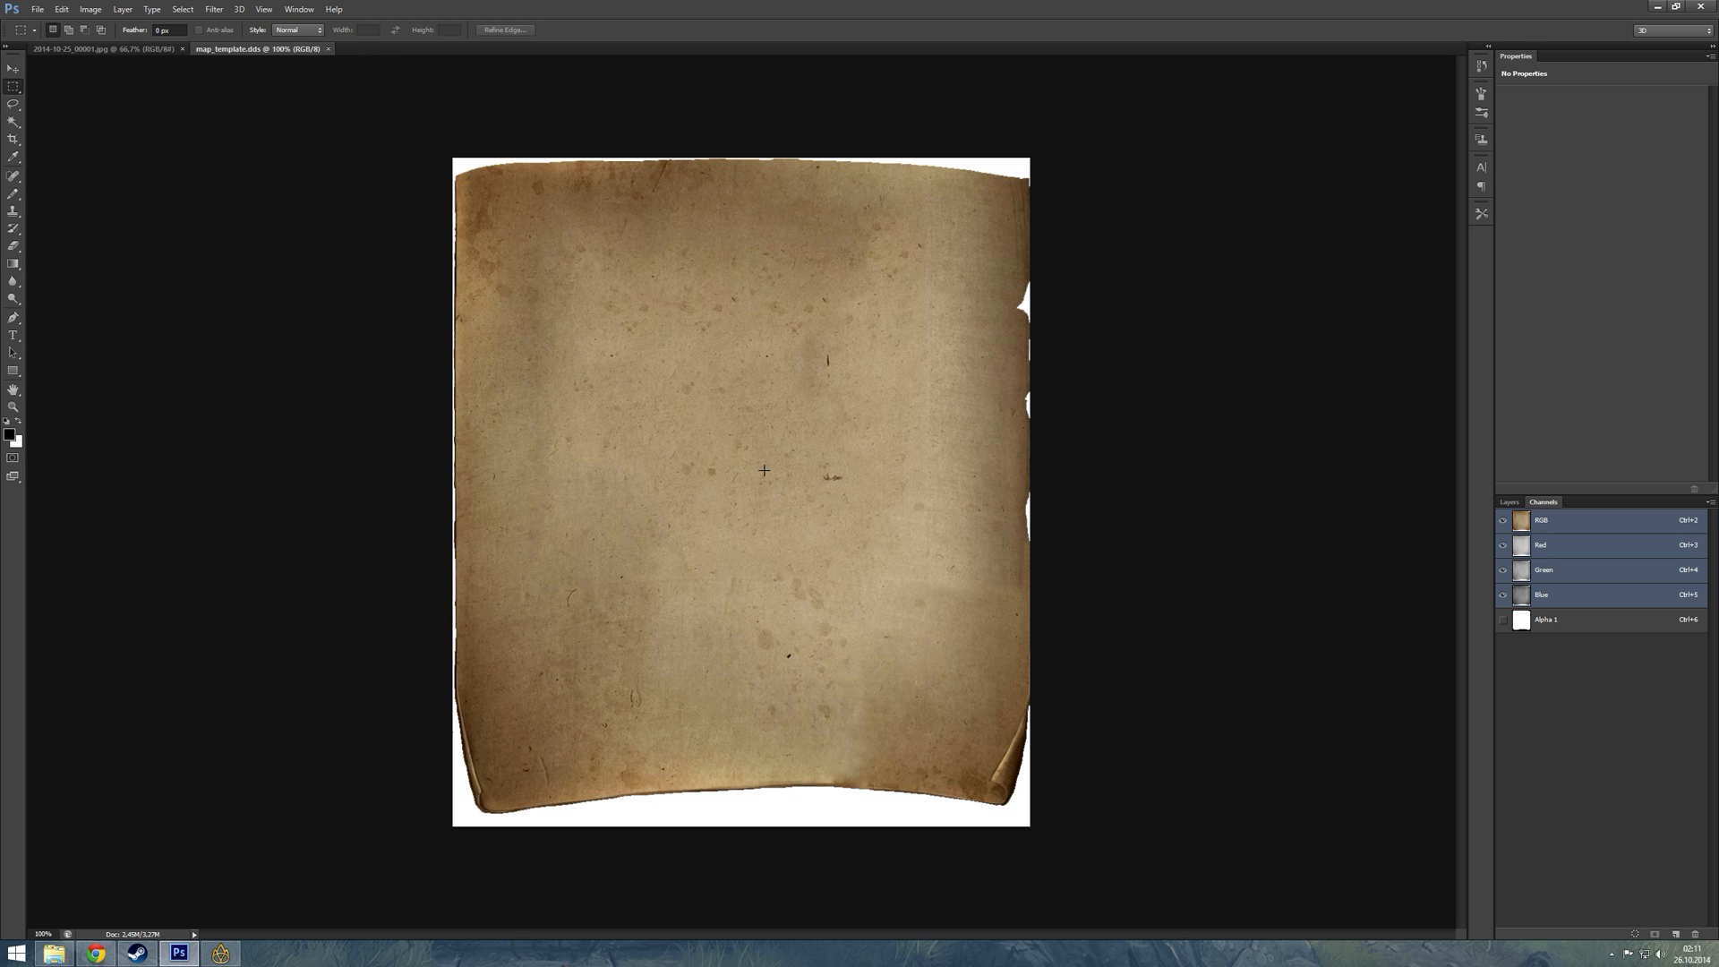
# - Return to the 2014-10-25_00001.jpg screenshot and apply a Smart Blur filter to it
pyautogui.click(143, 49)
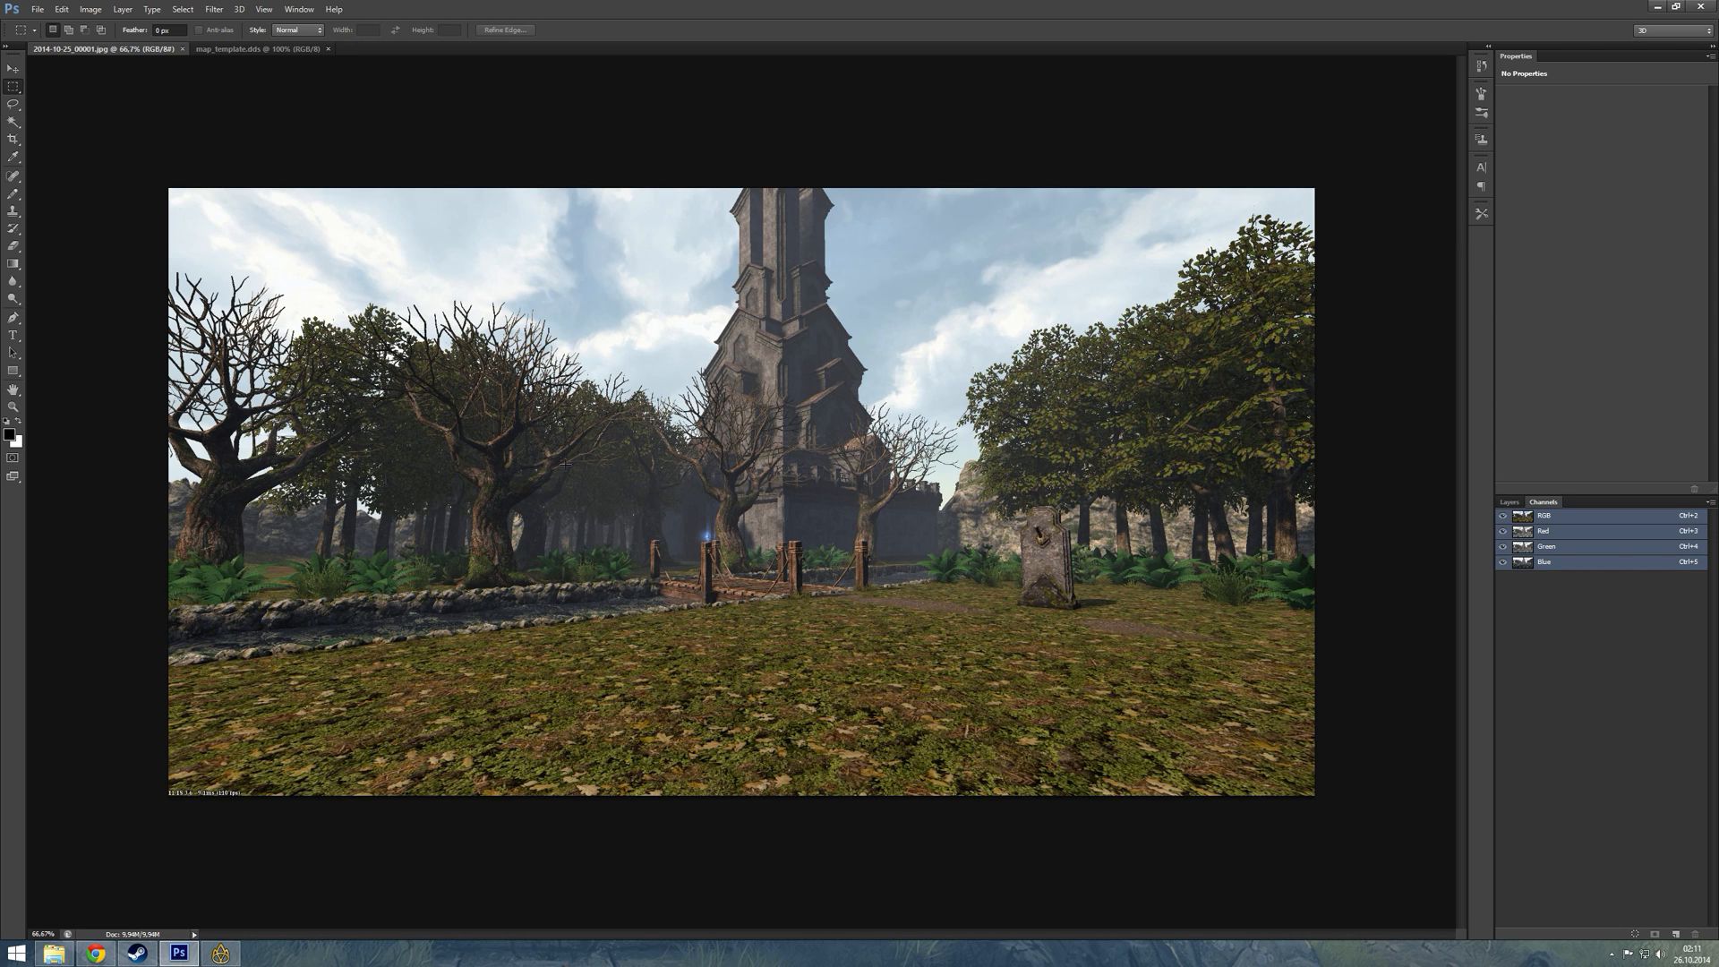
pyautogui.click(216, 9)
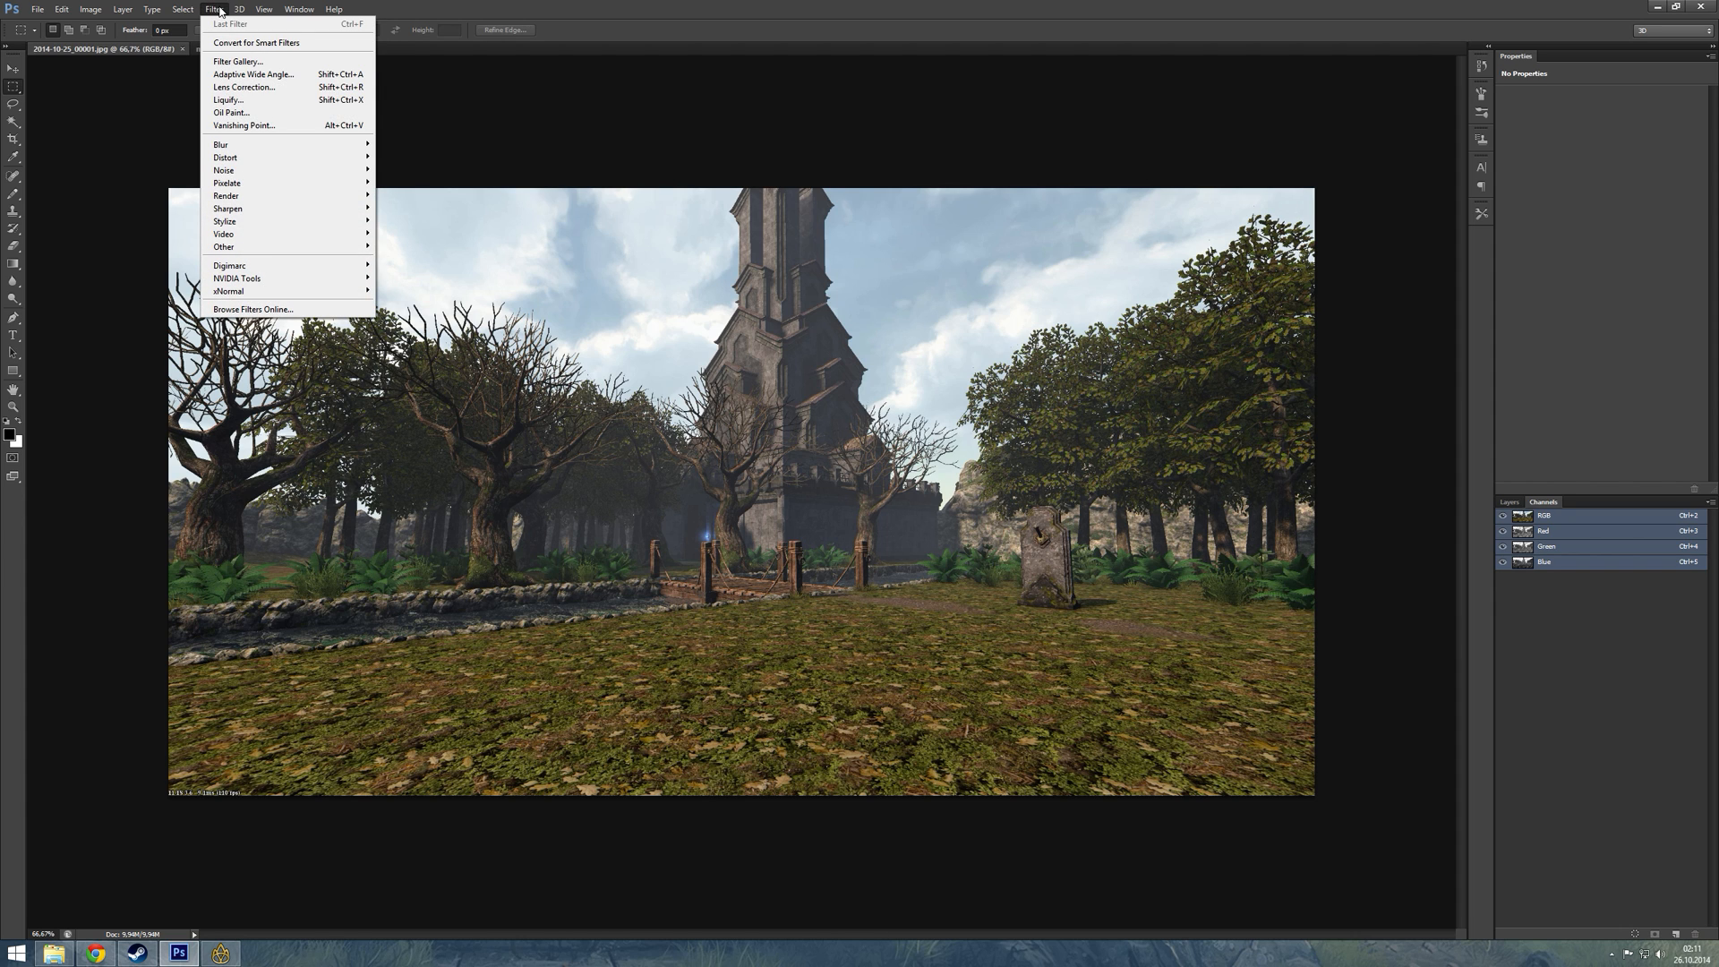
pyautogui.moveTo(340, 144)
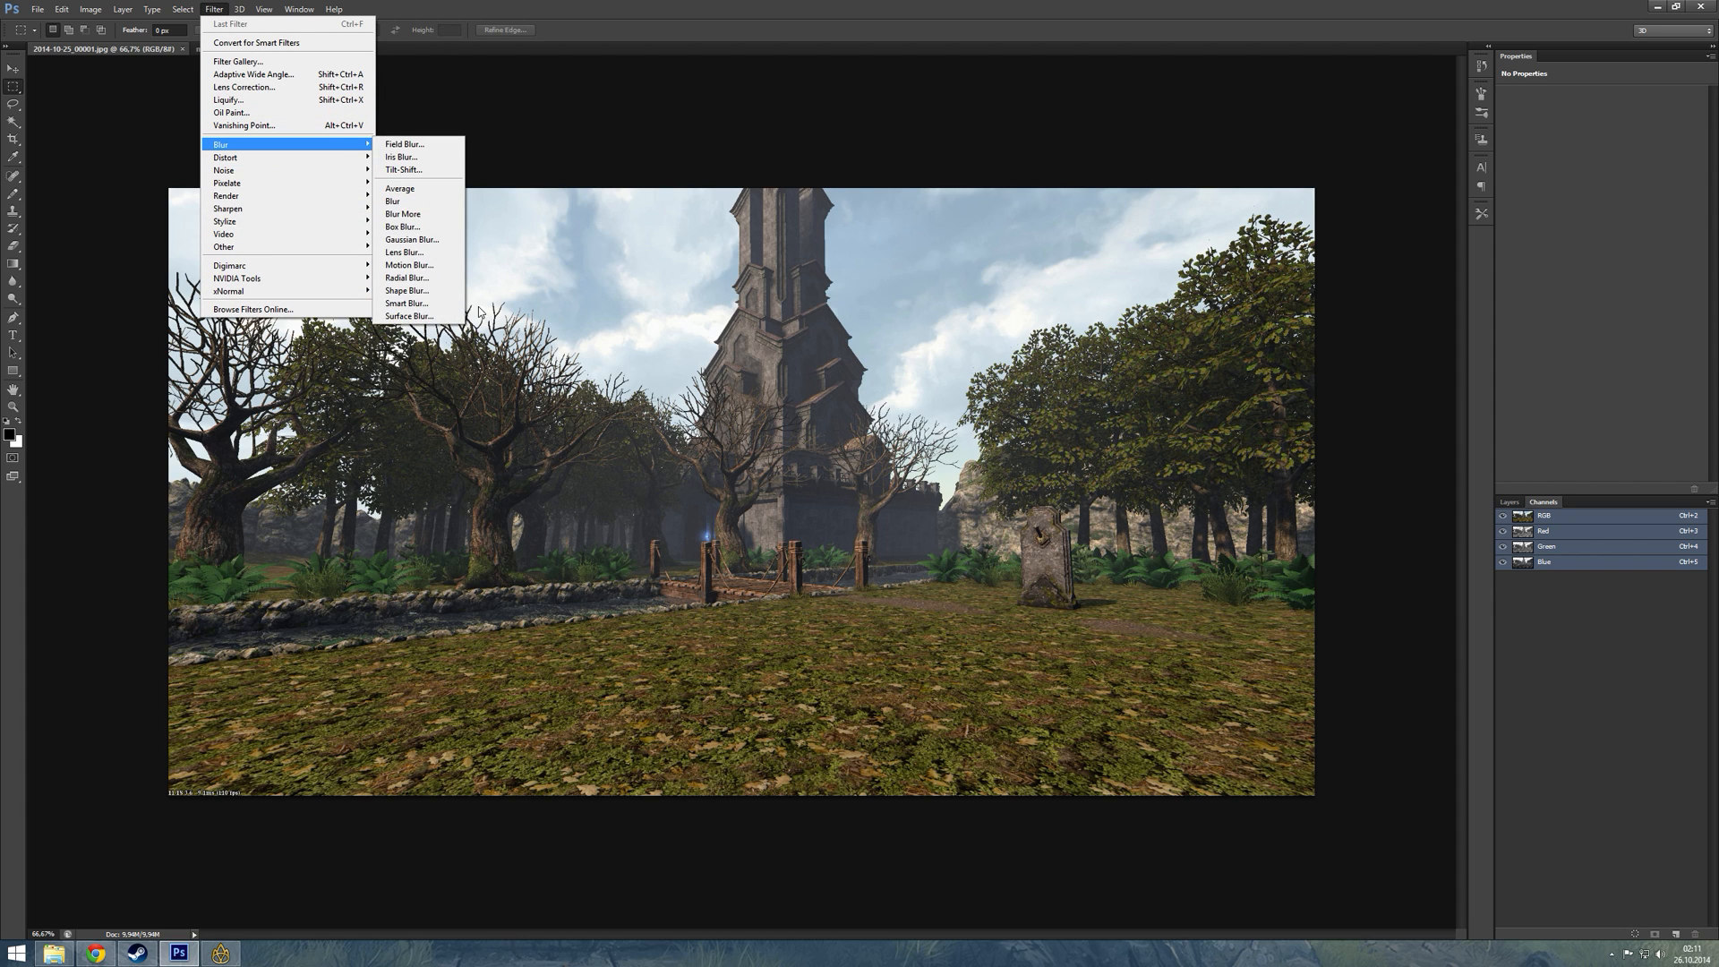
pyautogui.click(431, 309)
pyautogui.moveTo(624, 403); pyautogui.dragTo(915, 419)
pyautogui.click(998, 438)
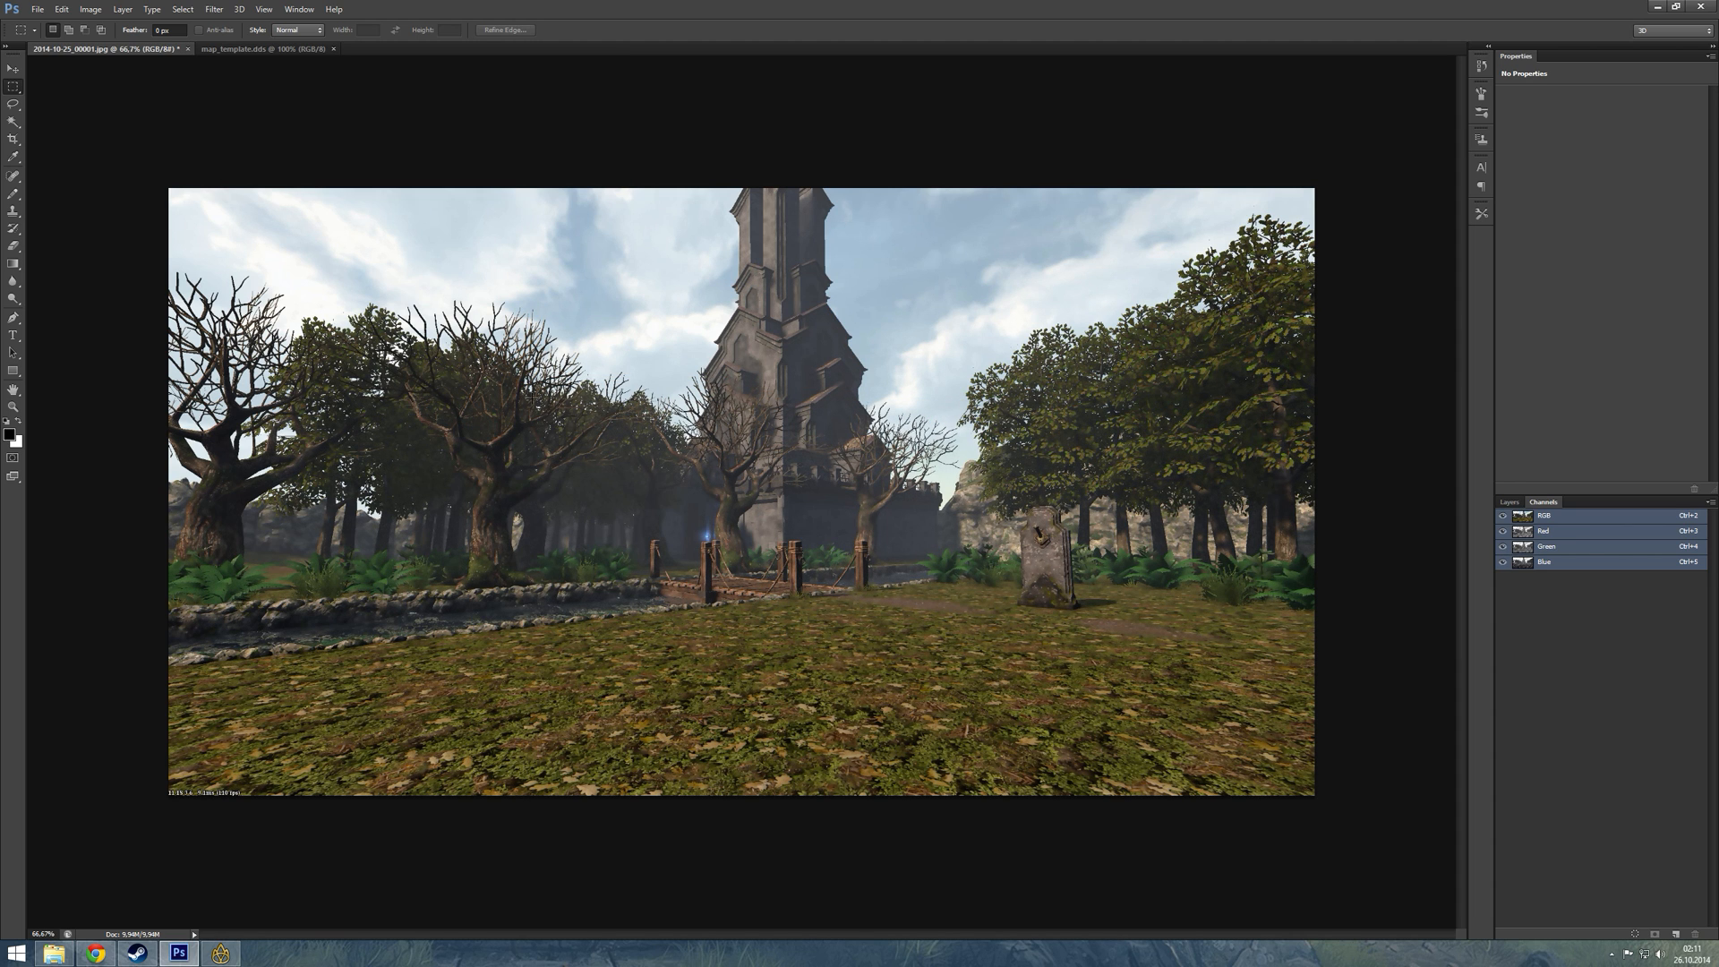
pyautogui.click(91, 9)
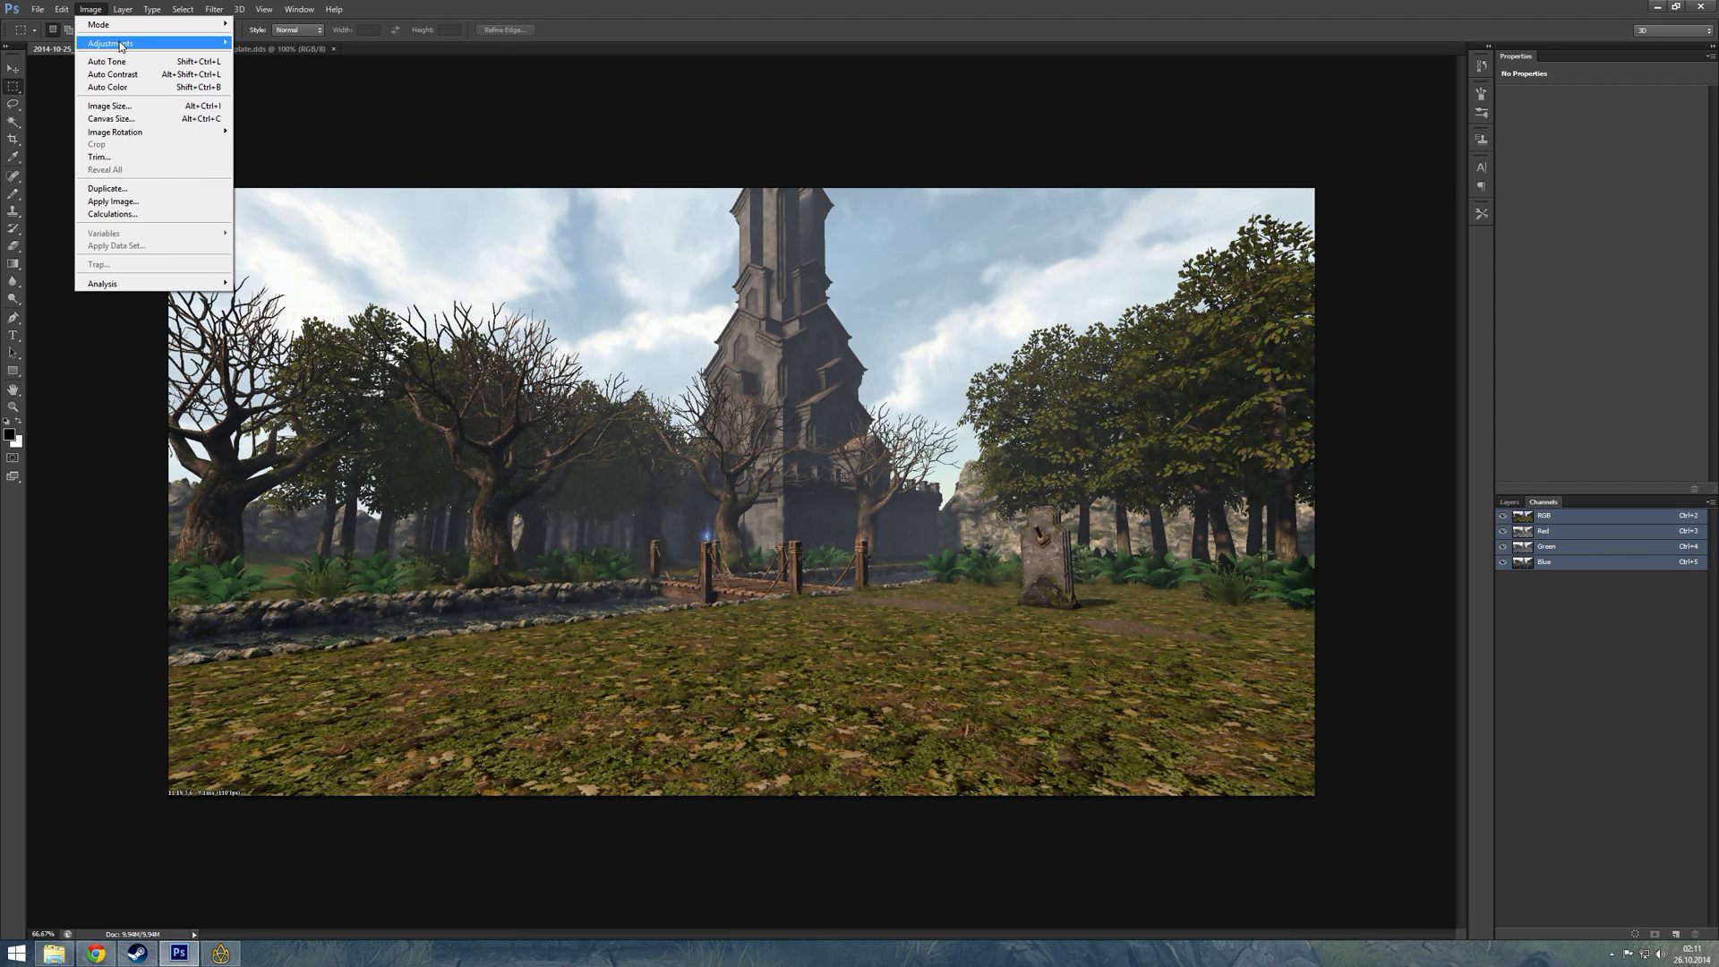
pyautogui.moveTo(140, 47)
pyautogui.click(273, 113)
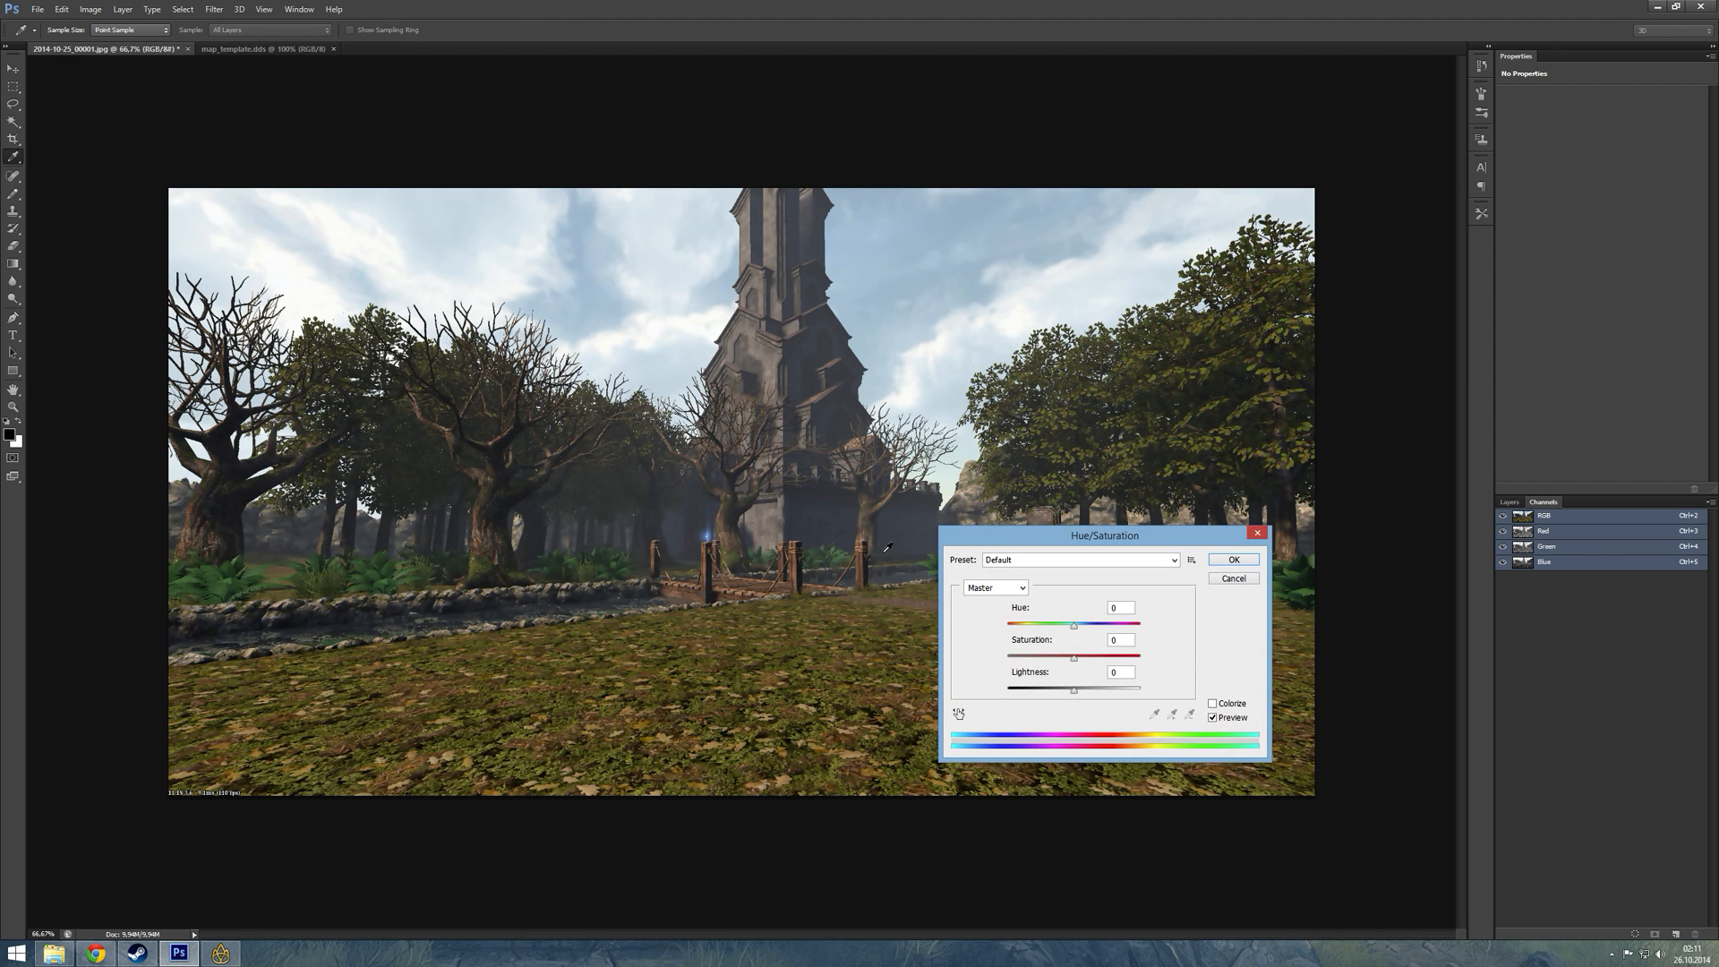
pyautogui.click(1234, 560)
# - Raise the screenshot's contrast to the maximum with a Brightness/Contrast adjustment
pyautogui.click(90, 8)
pyautogui.moveTo(146, 49)
pyautogui.click(279, 43)
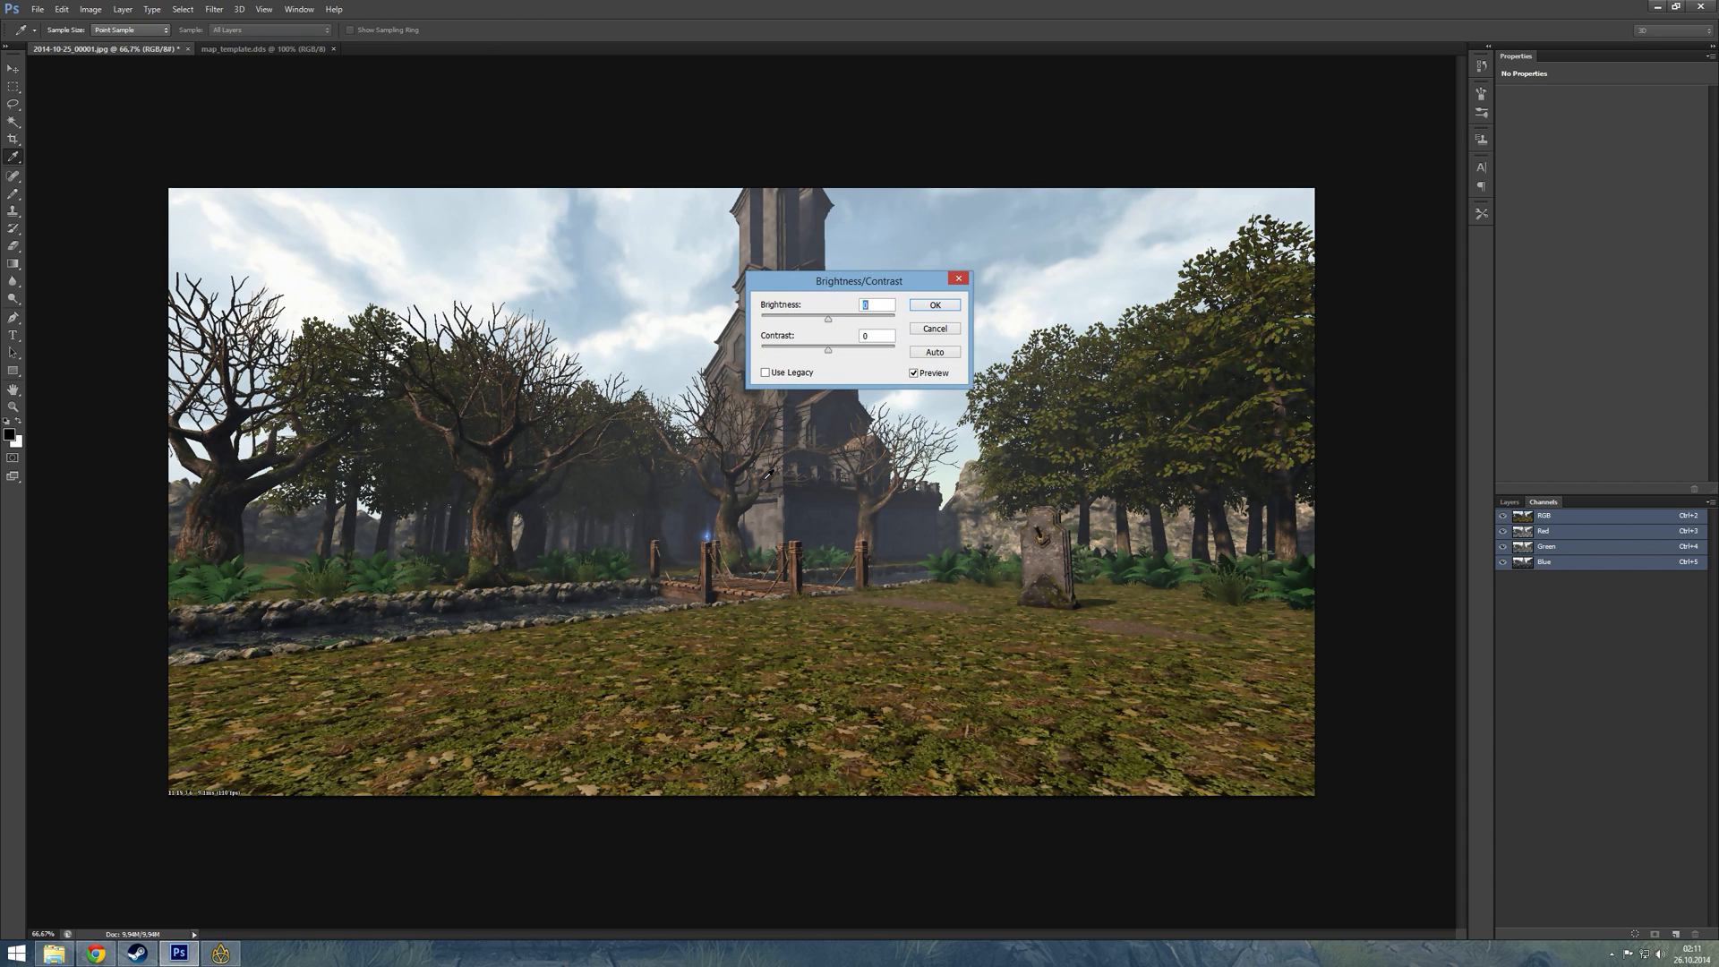
pyautogui.moveTo(827, 350); pyautogui.dragTo(989, 350)
pyautogui.click(936, 305)
pyautogui.press('m')
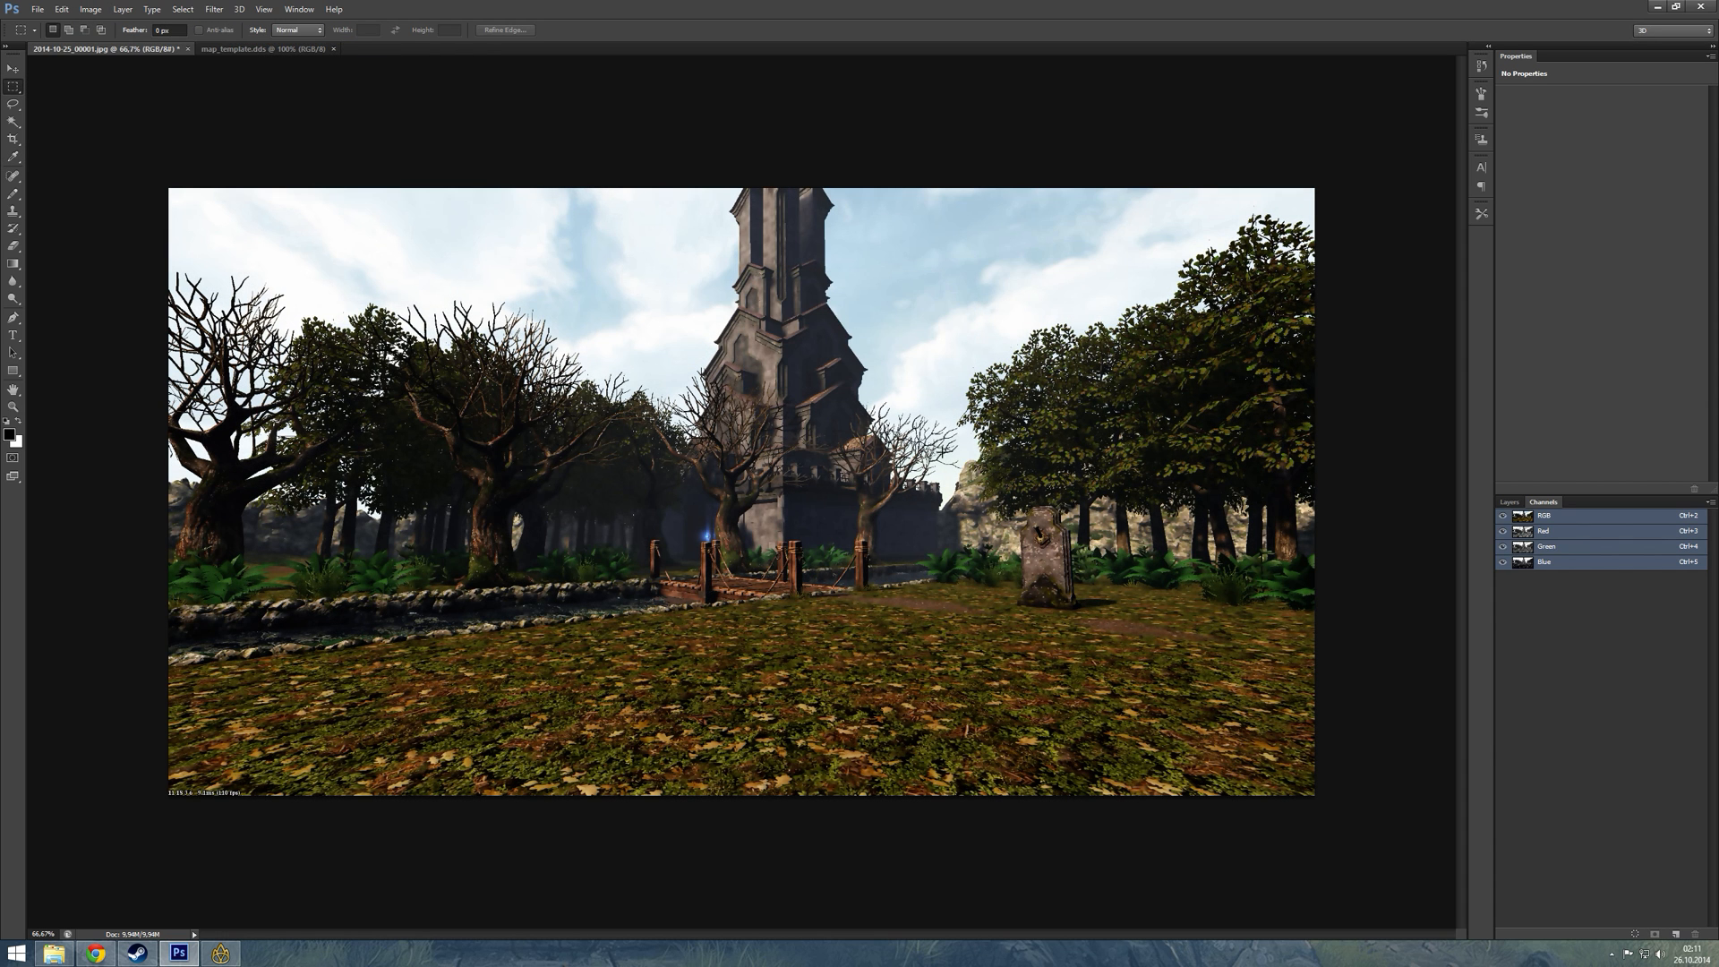
# - Convert the screenshot to grayscale mode, discarding its color information
pyautogui.click(93, 9)
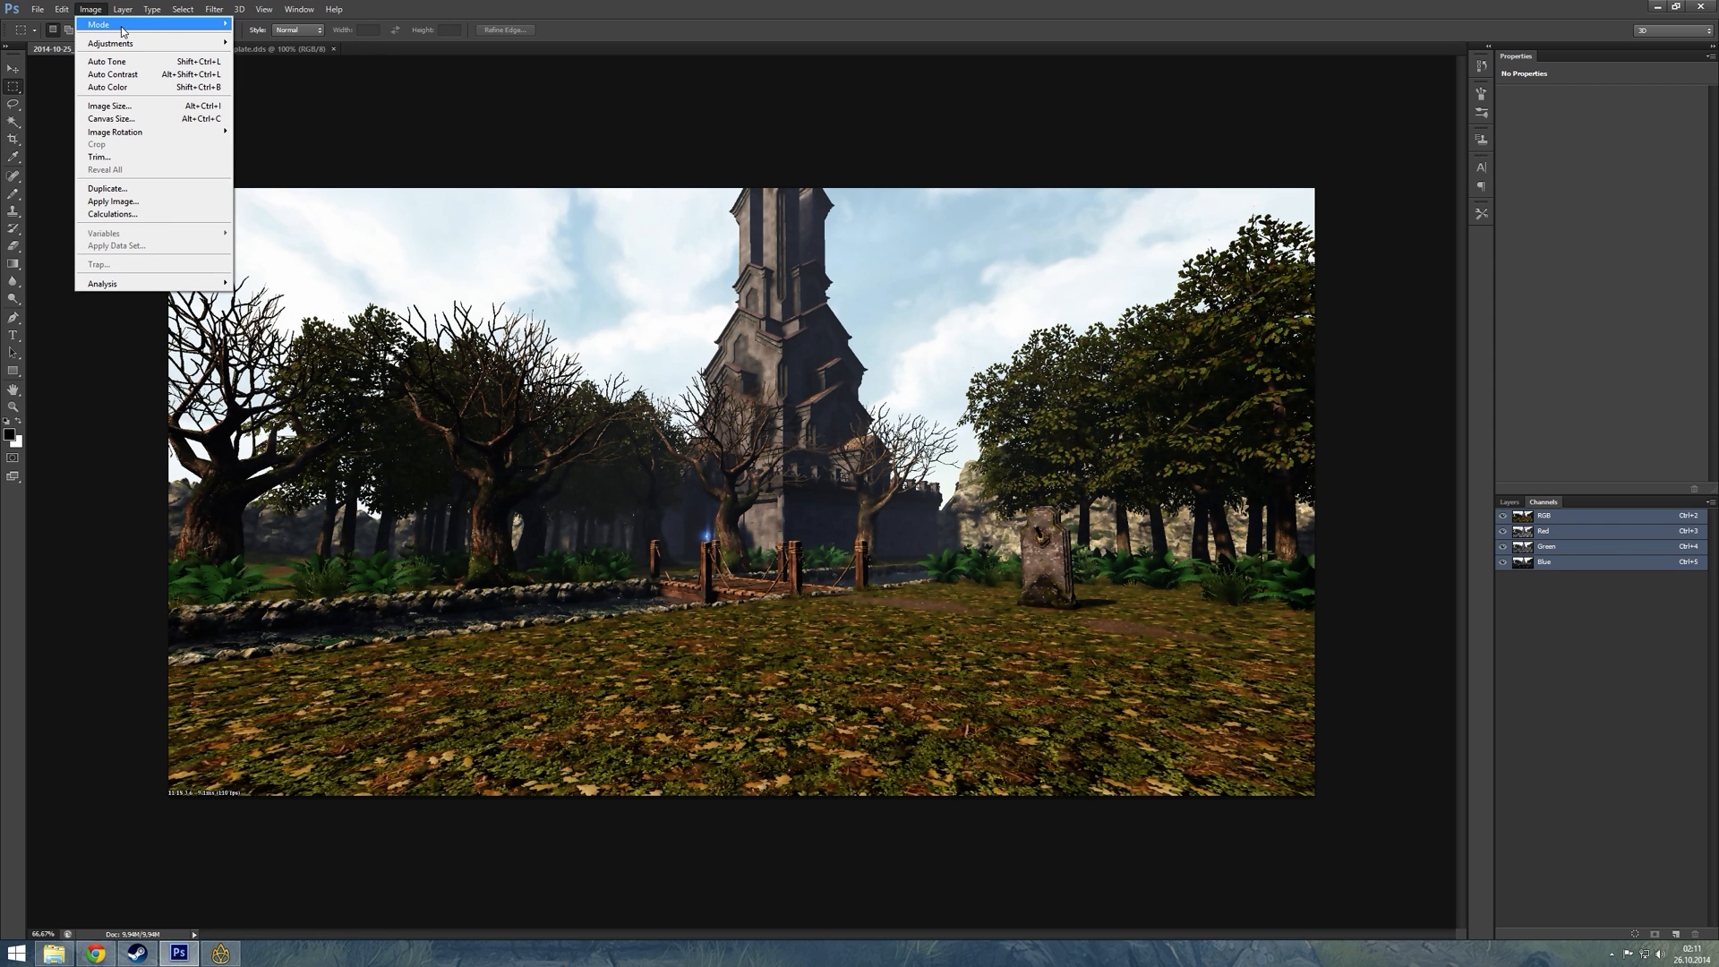
pyautogui.moveTo(121, 29)
pyautogui.click(260, 37)
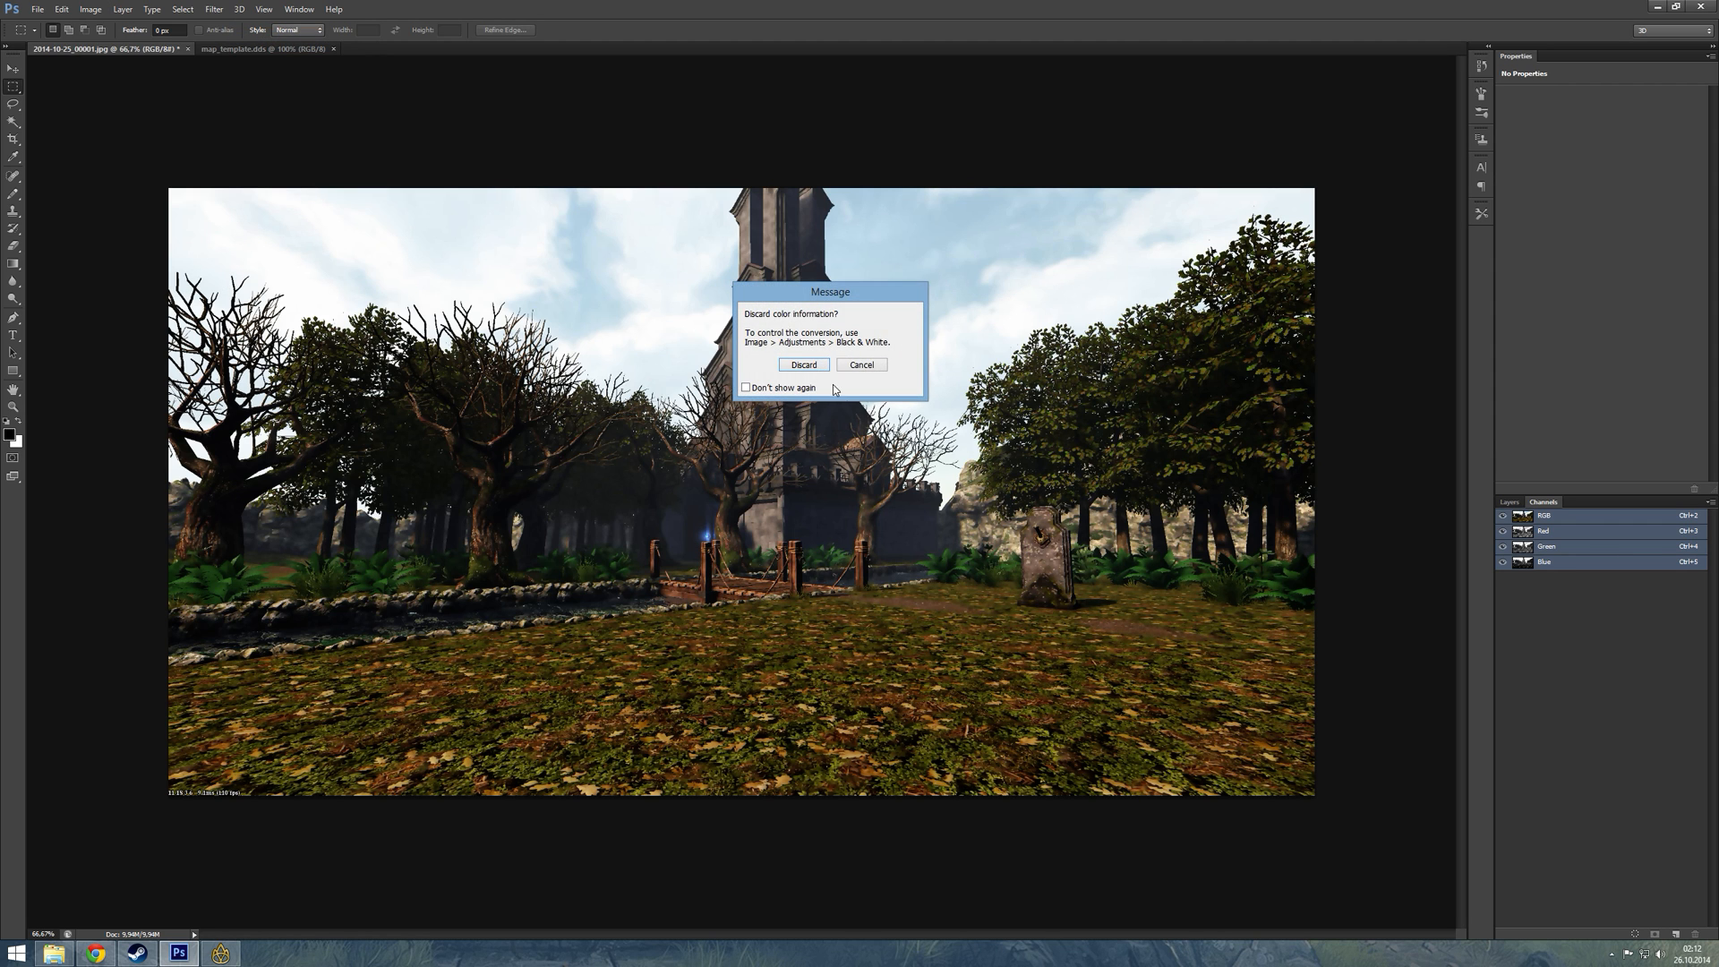
pyautogui.click(804, 364)
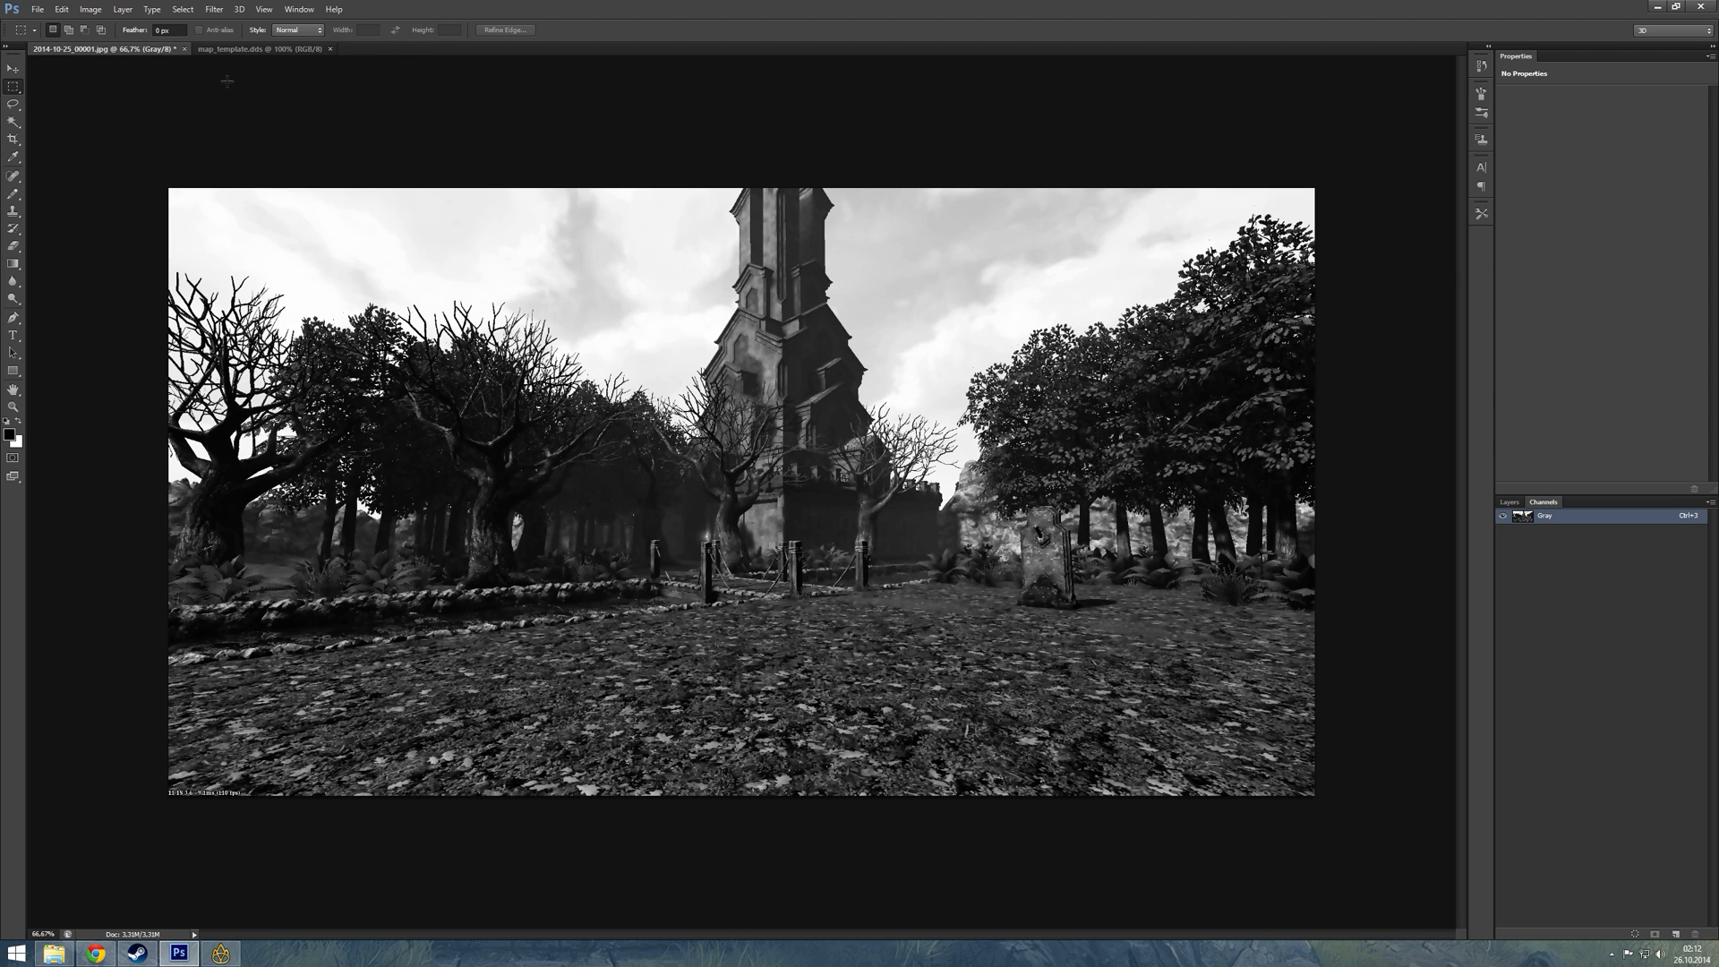
# - Apply the Chalk & Charcoal sketch filter to the image with charcoal area 8, chalk area 17 and stroke pressure 1
pyautogui.click(214, 9)
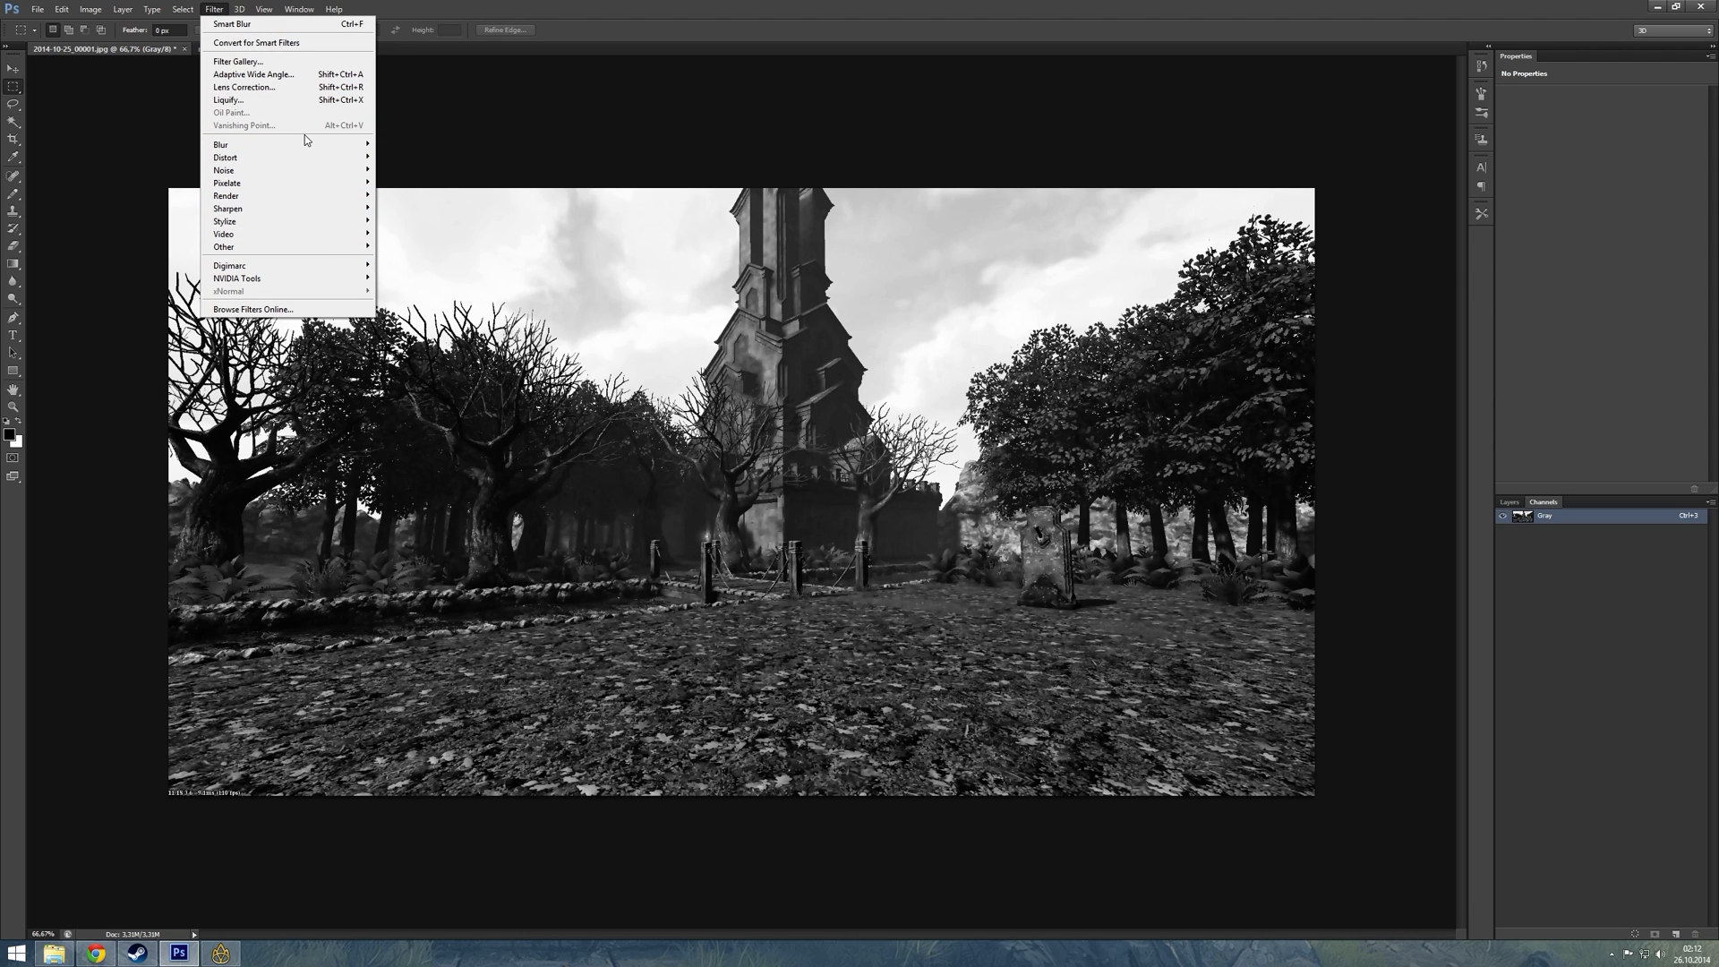
pyautogui.click(238, 61)
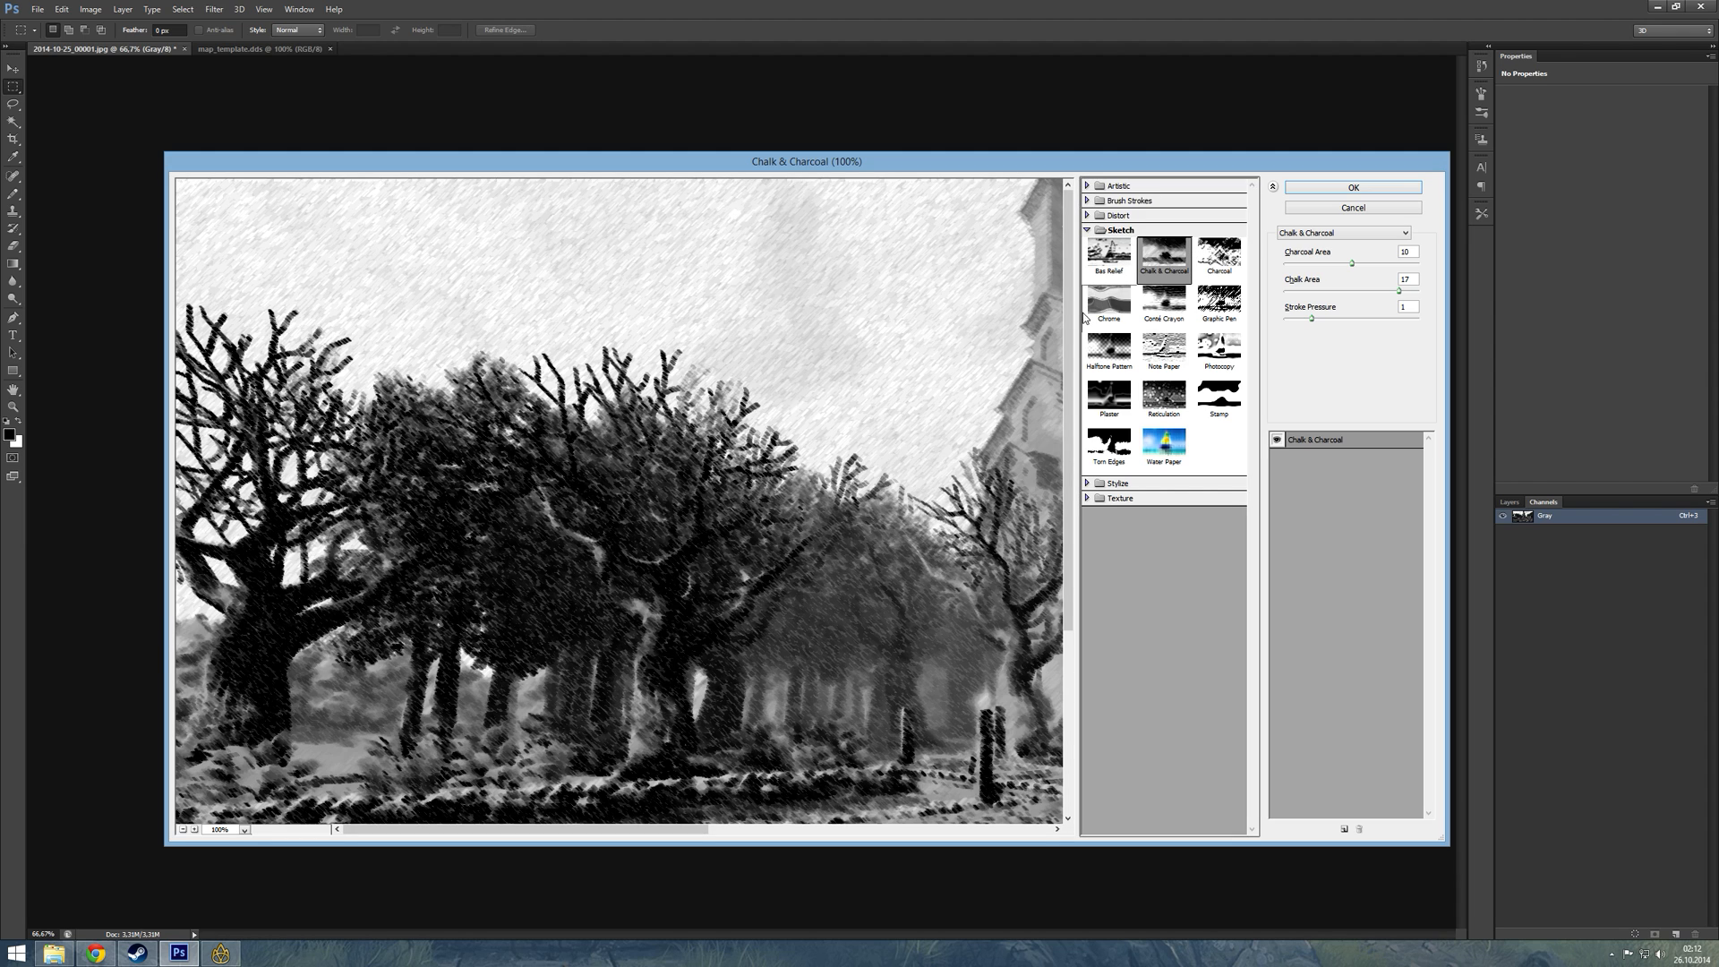
pyautogui.scroll(-3, 1048, 296)
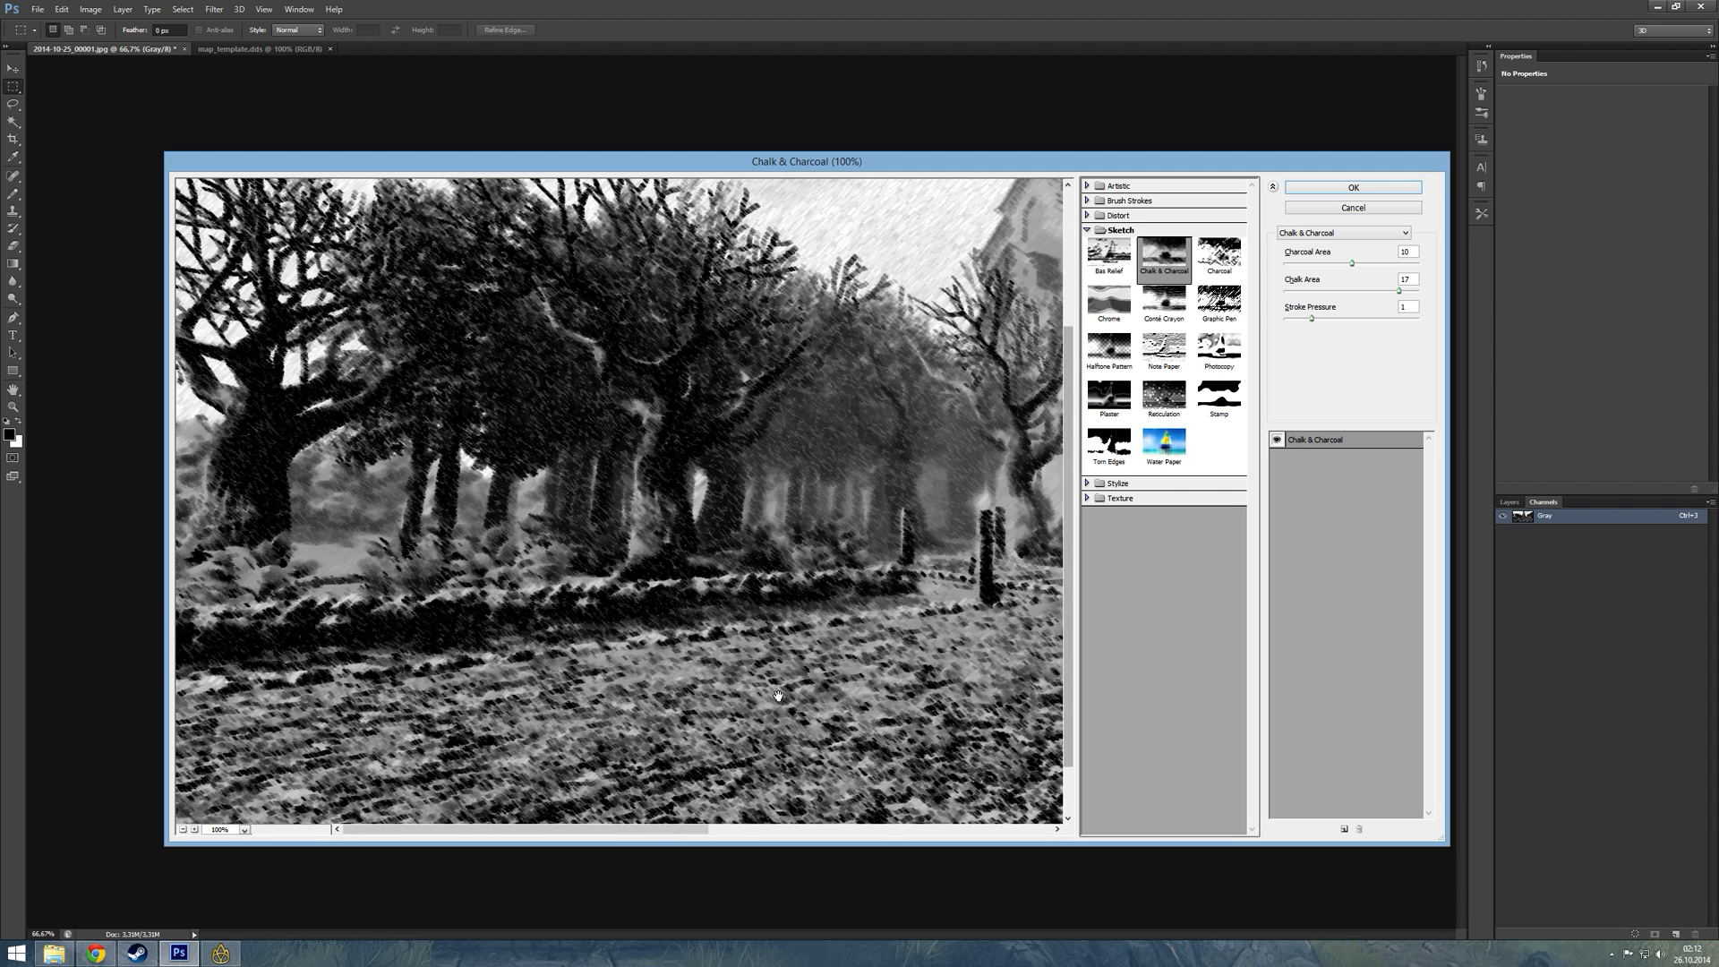
pyautogui.moveTo(678, 829); pyautogui.dragTo(833, 837)
pyautogui.moveTo(1200, 169); pyautogui.dragTo(1069, 110)
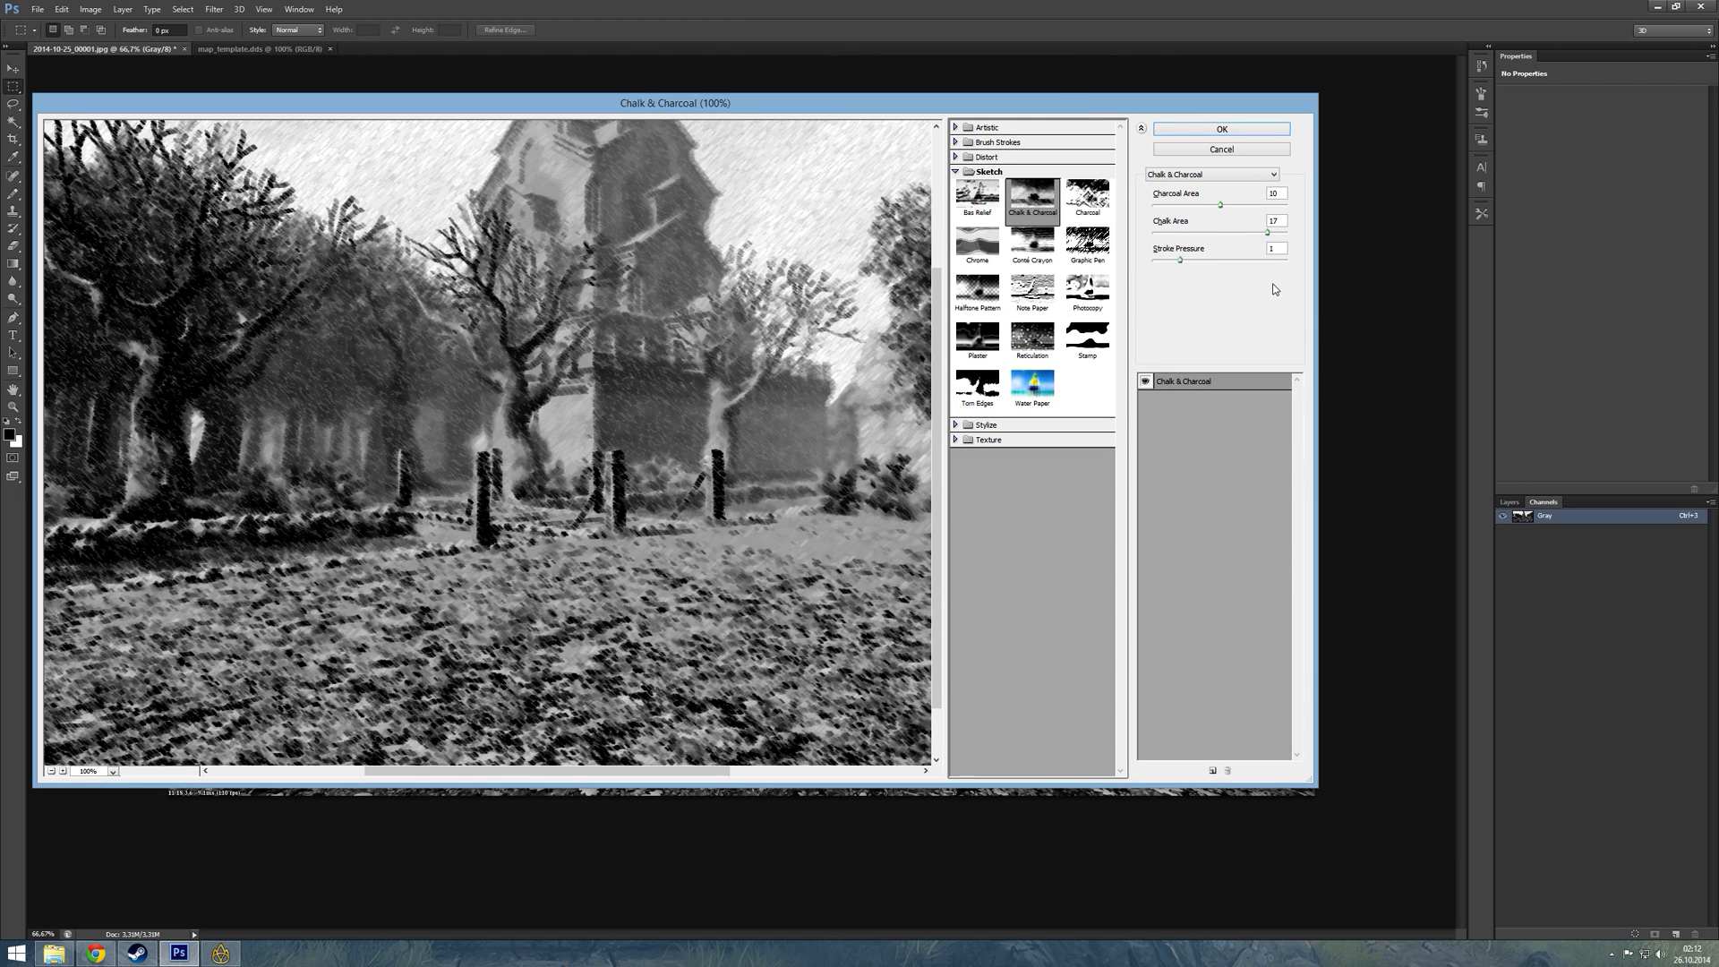
pyautogui.moveTo(1315, 297); pyautogui.dragTo(1412, 296)
pyautogui.click(1313, 206)
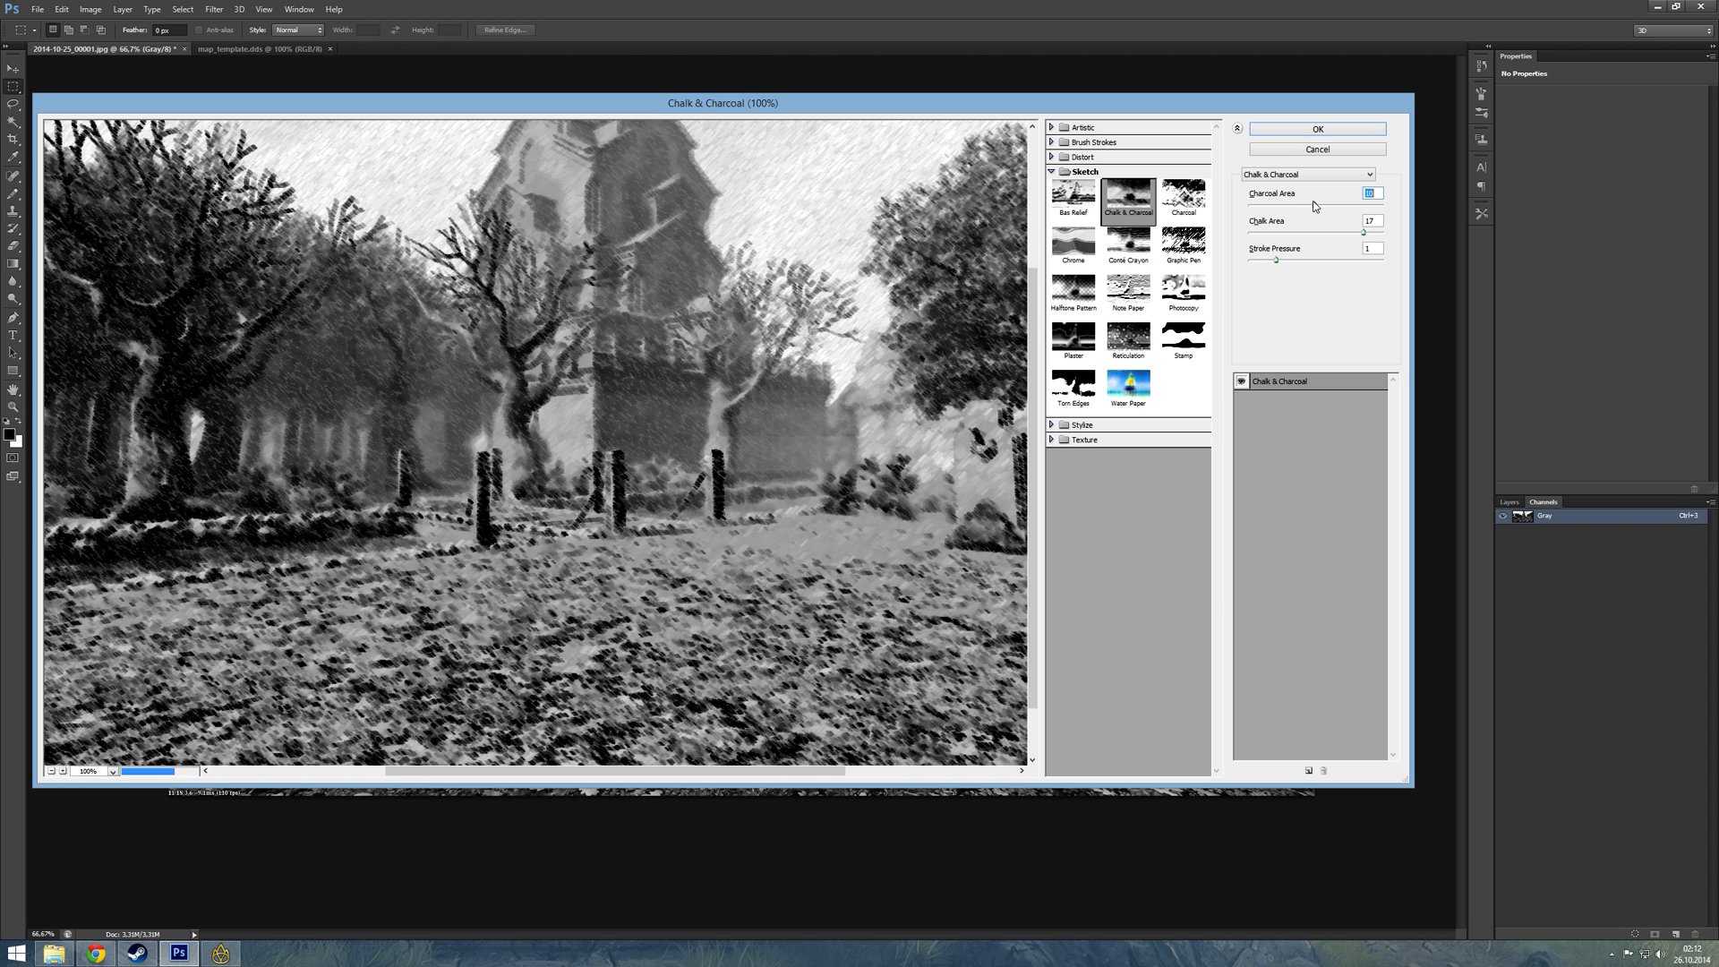
pyautogui.moveTo(1315, 206); pyautogui.dragTo(1306, 206)
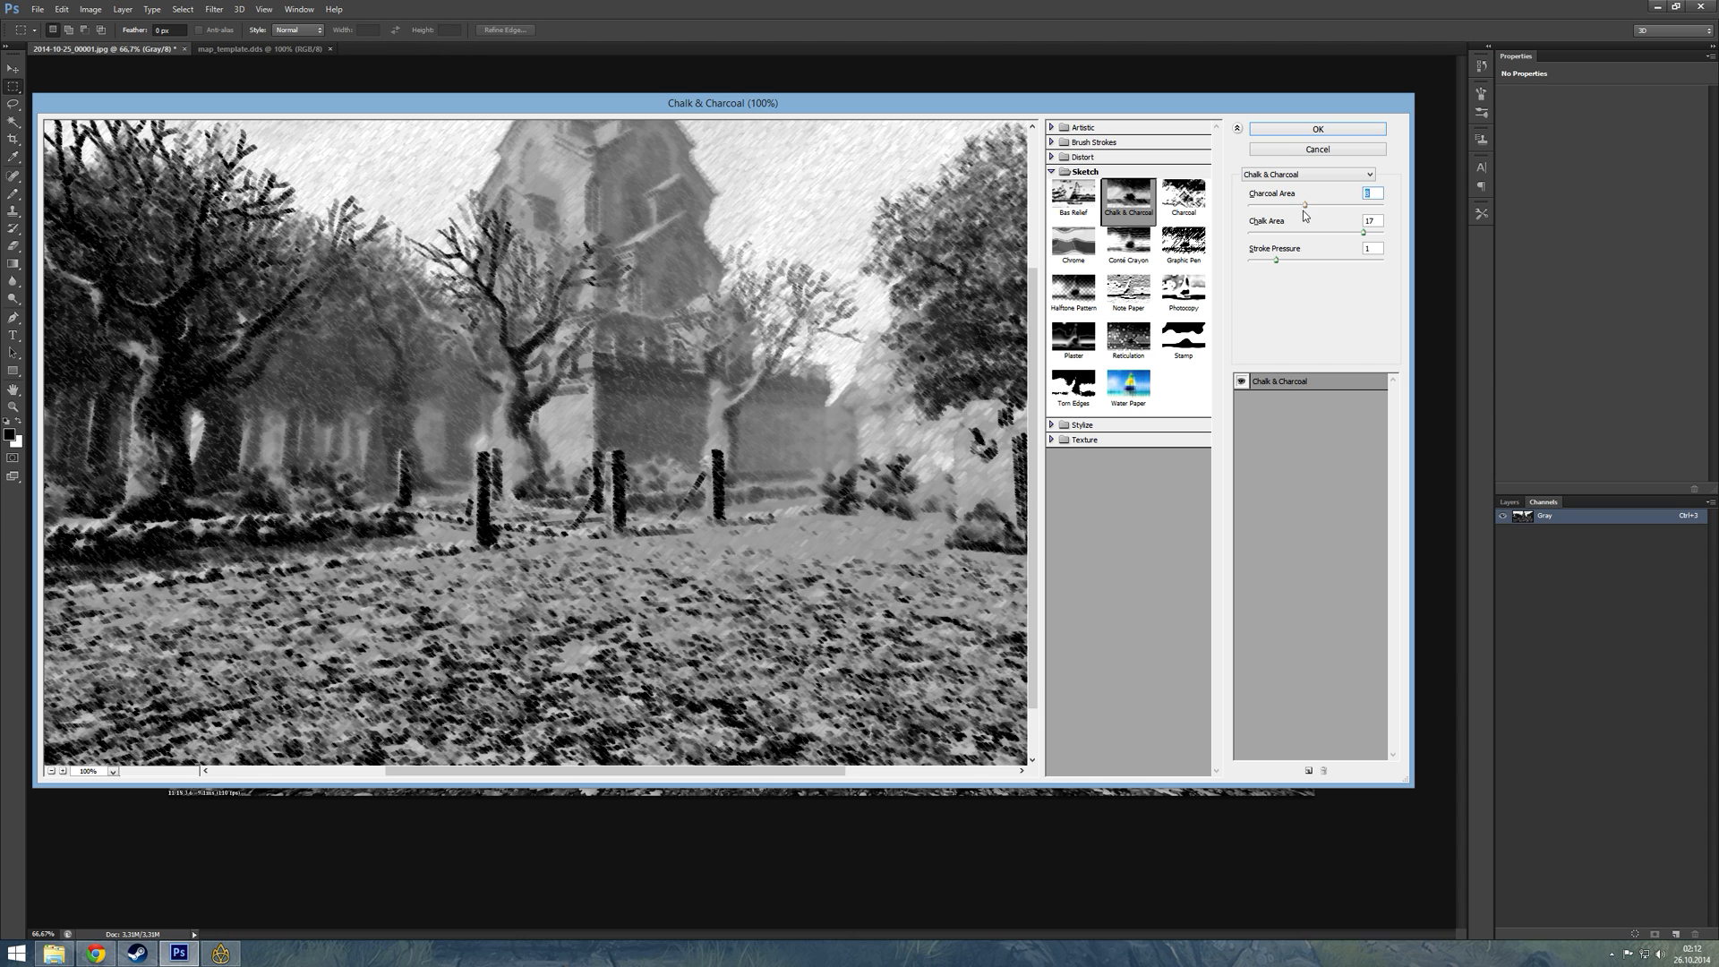
pyautogui.moveTo(1025, 785); pyautogui.dragTo(1025, 926)
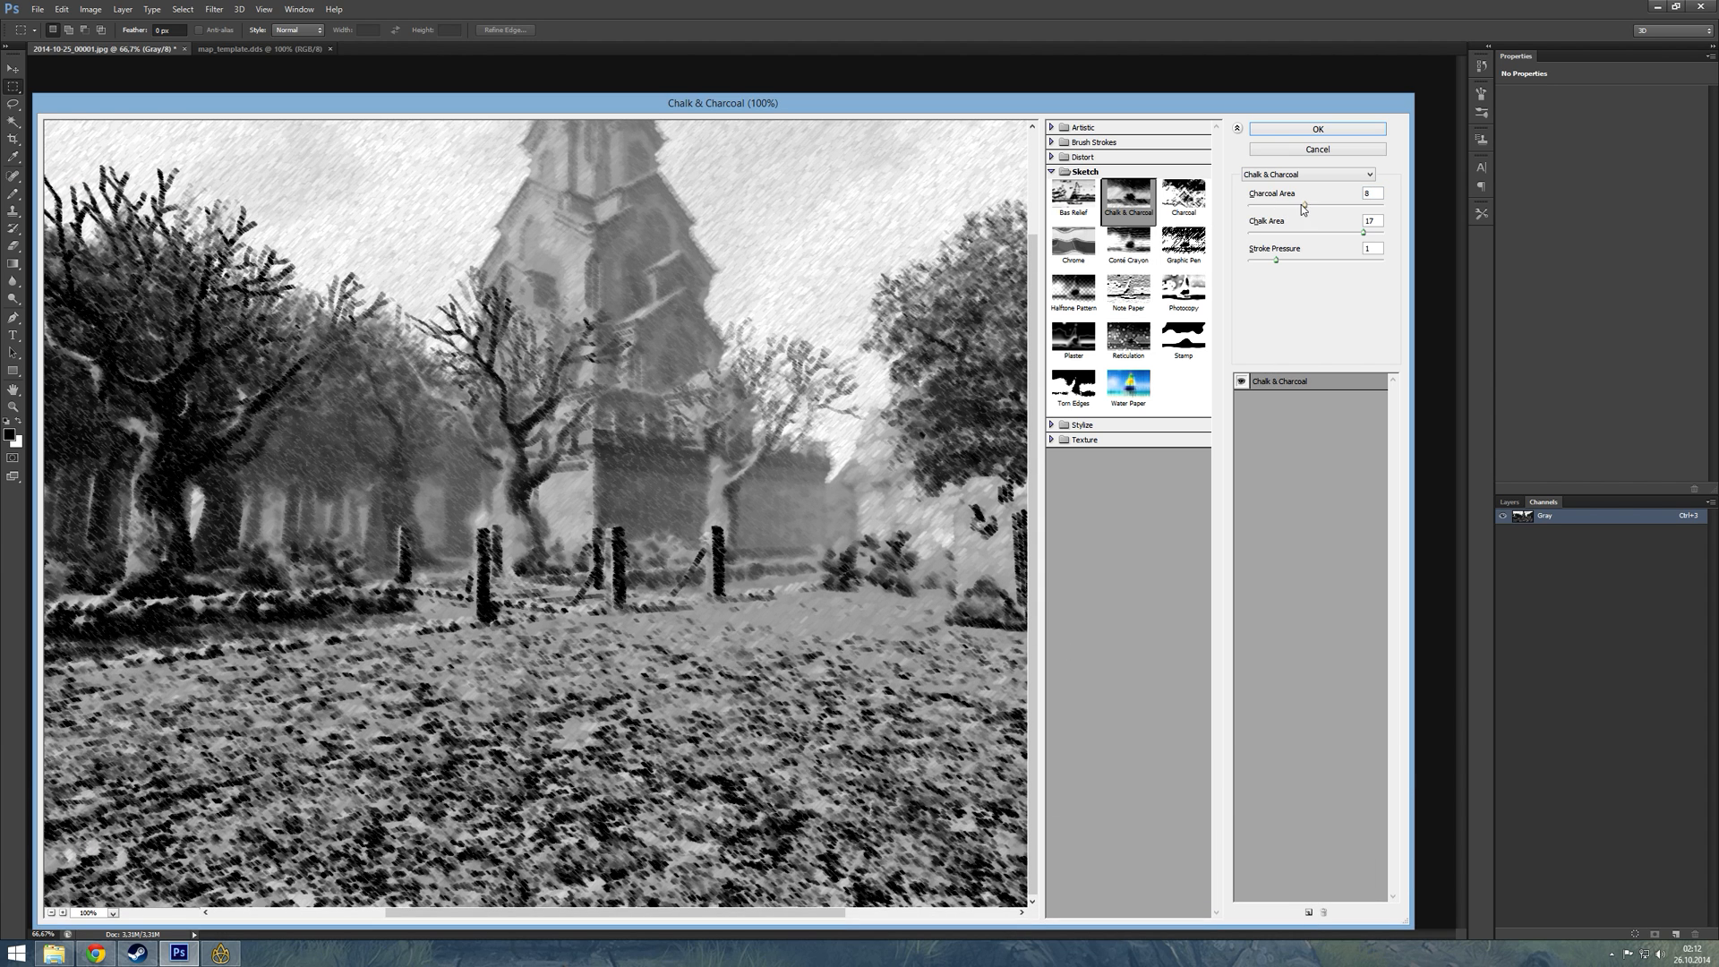
pyautogui.moveTo(1306, 209); pyautogui.dragTo(1303, 209)
pyautogui.click(1310, 133)
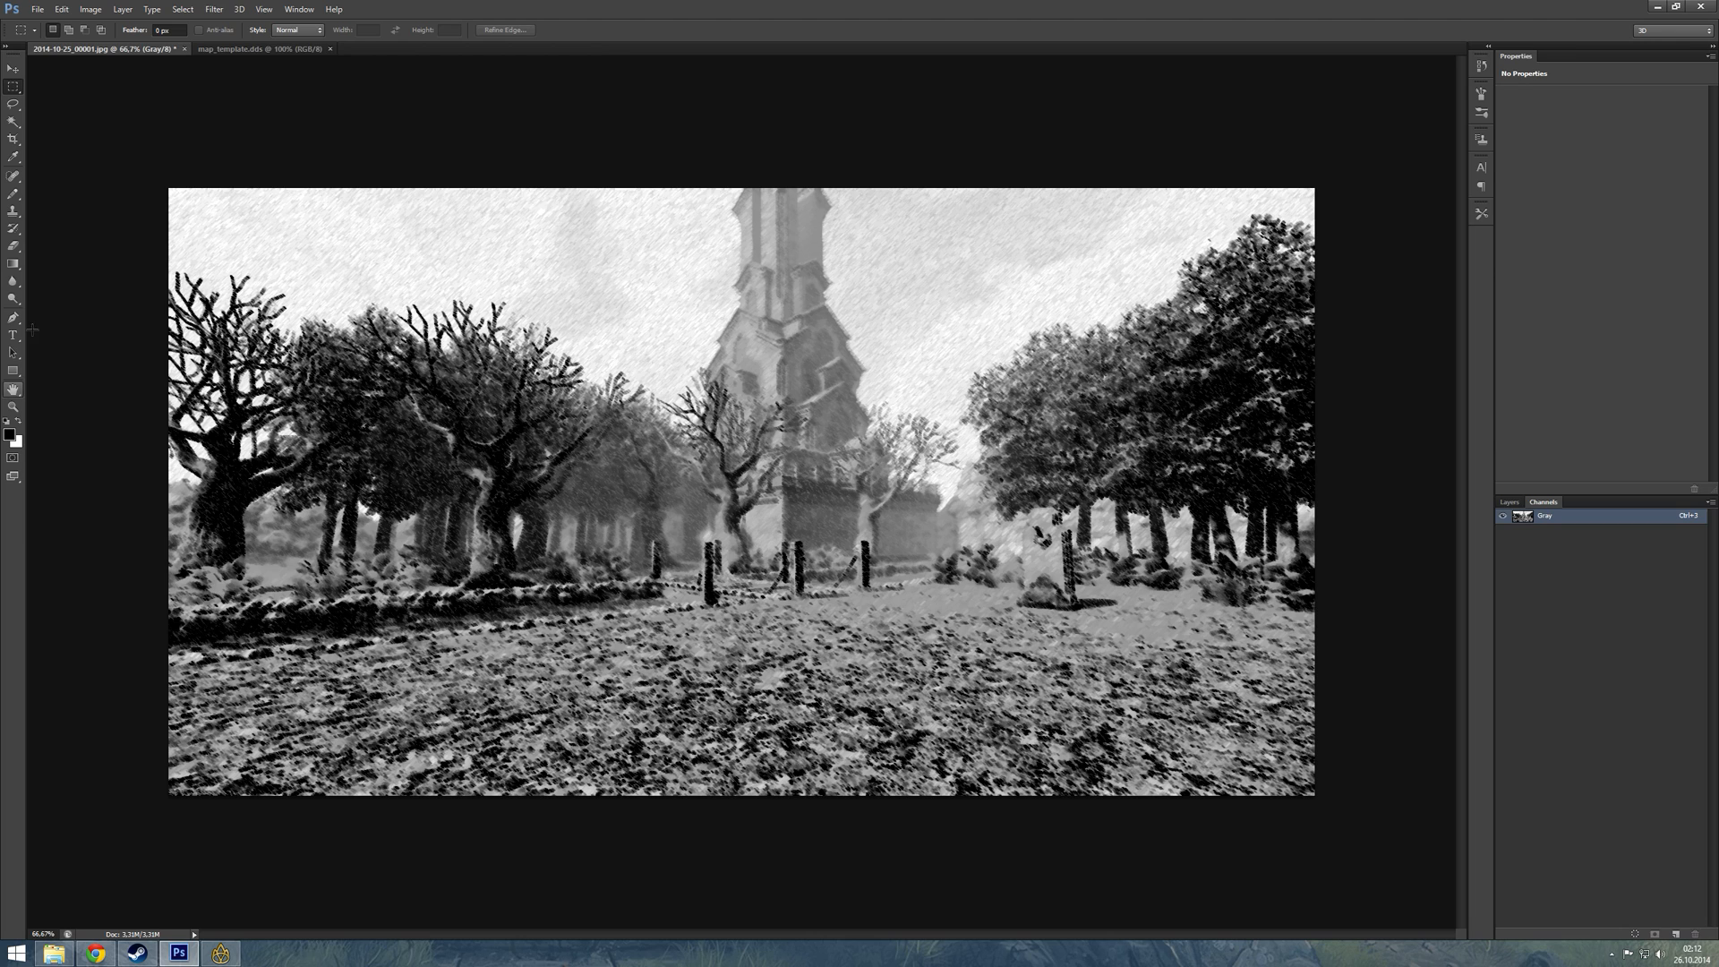
# - Paint a black X on the grass in front of the bridge using a soft 36 px brush
pyautogui.click(14, 195)
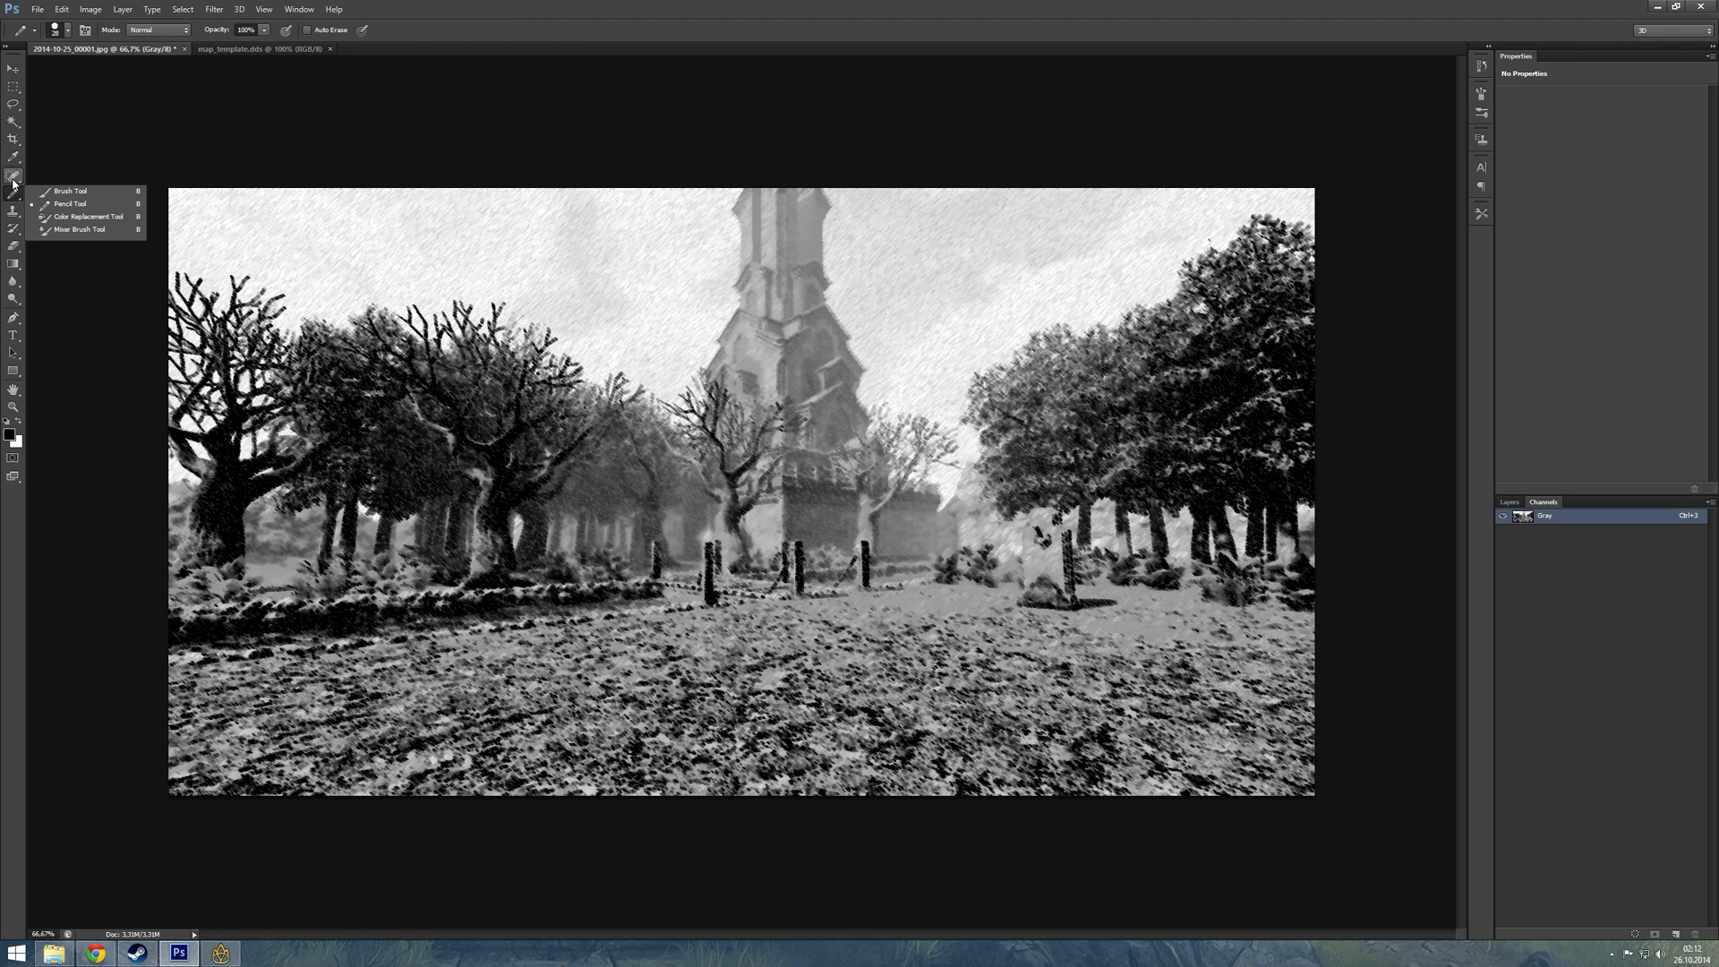
pyautogui.click(14, 175)
pyautogui.click(18, 191)
pyautogui.click(72, 192)
pyautogui.click(70, 37)
pyautogui.write('36')
pyautogui.press('Return')
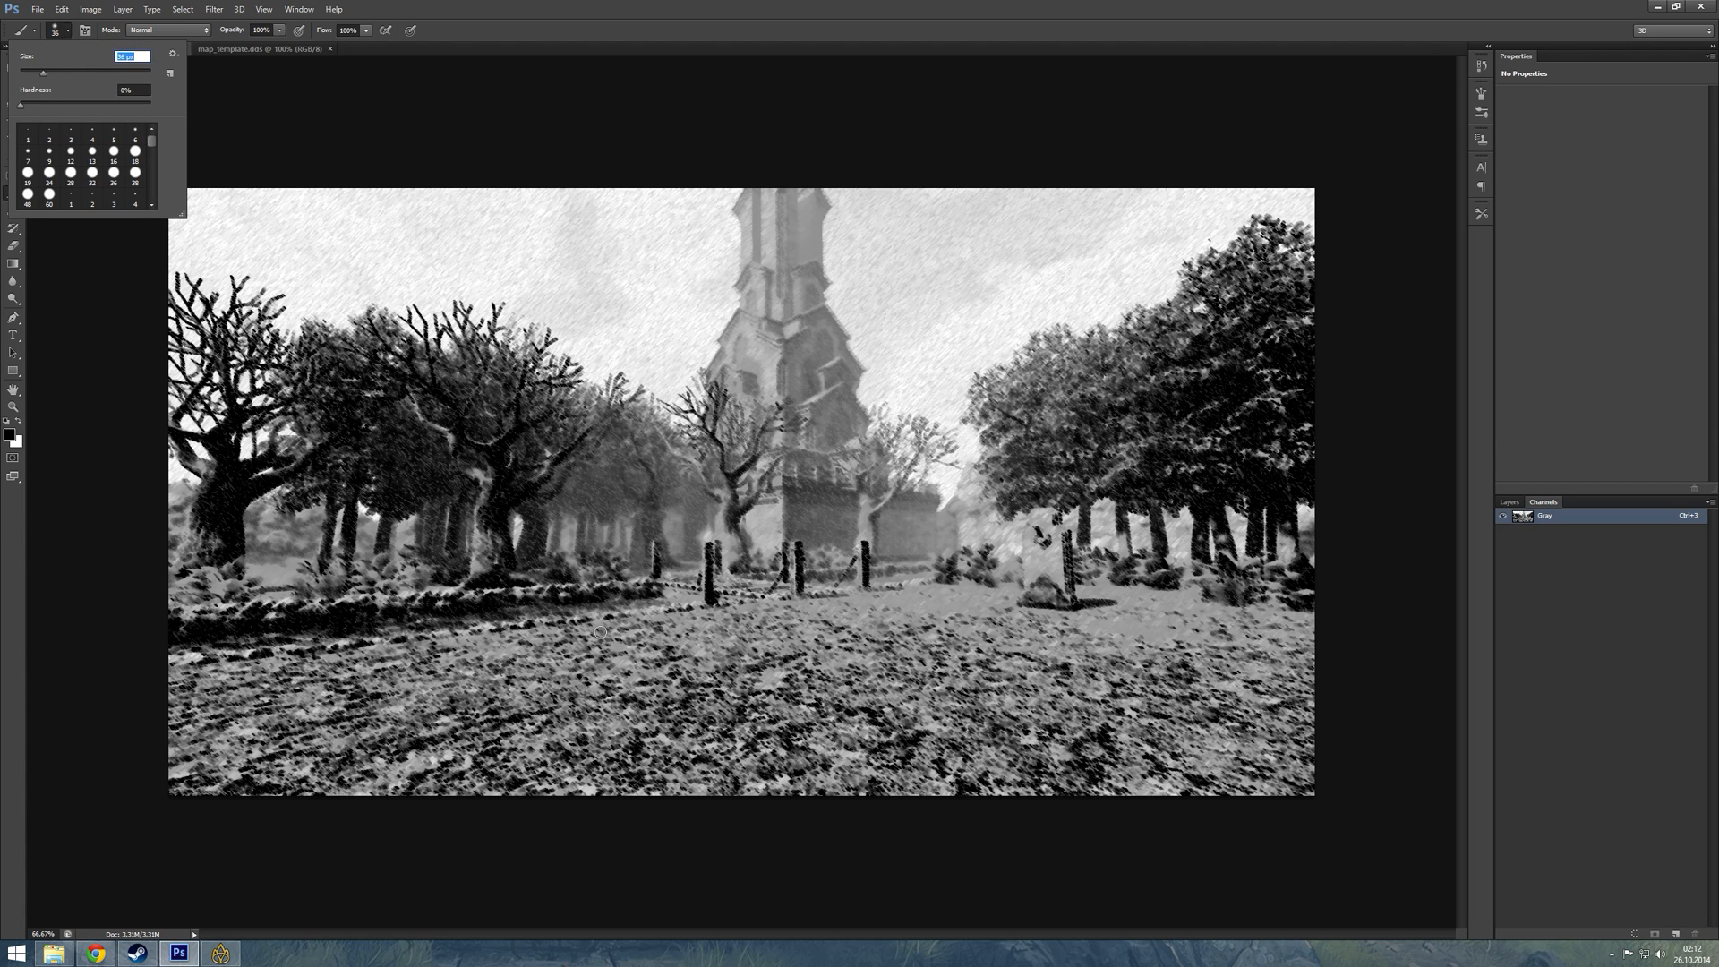
pyautogui.moveTo(598, 630); pyautogui.dragTo(735, 676)
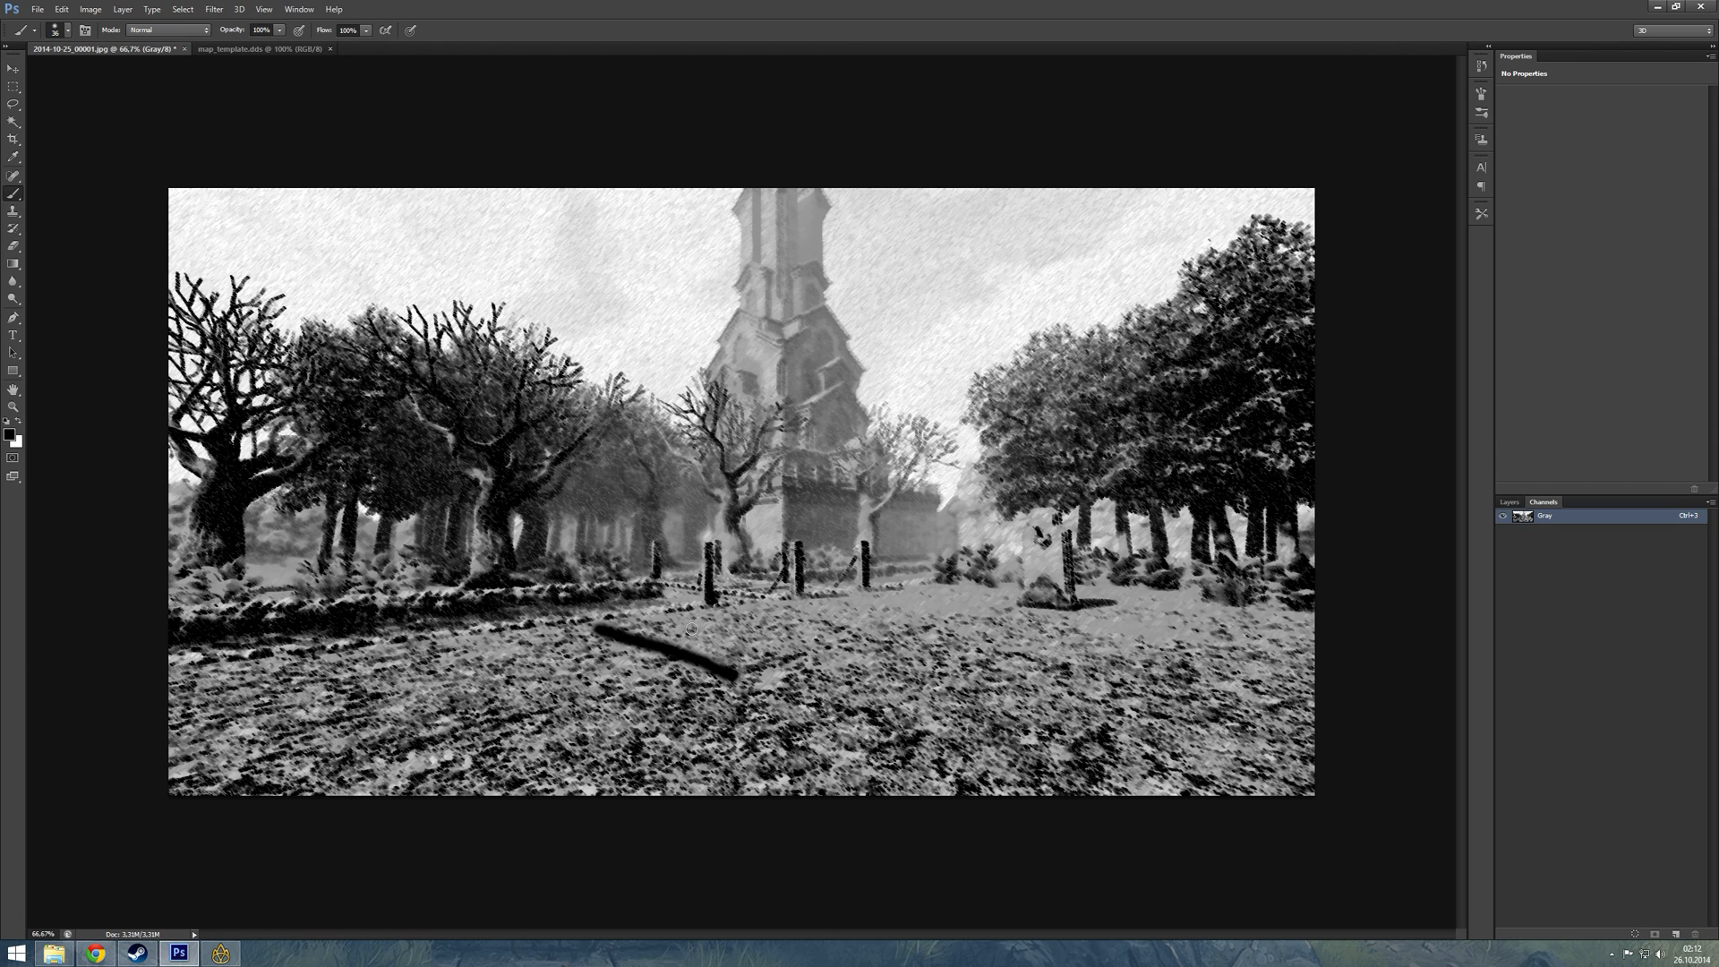
pyautogui.moveTo(688, 620); pyautogui.dragTo(650, 700)
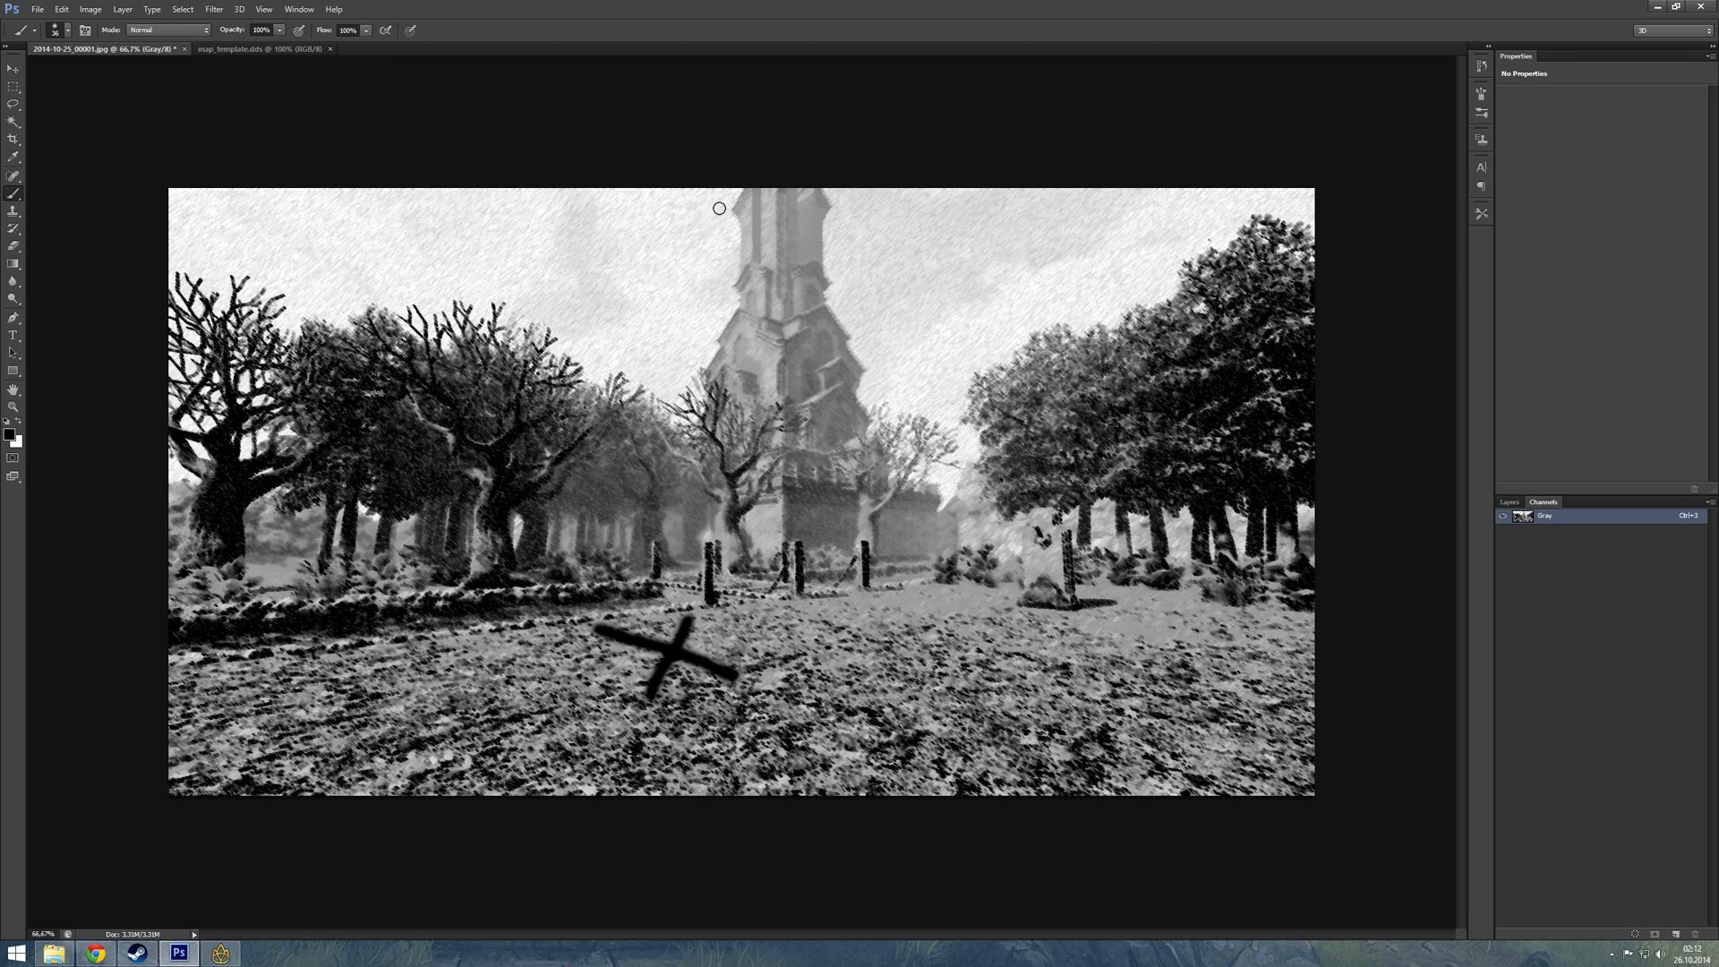
# - Activate the Rectangular Marquee tool and bring up the map_template.dds document
pyautogui.click(14, 88)
pyautogui.moveTo(336, 115); pyautogui.dragTo(346, 119)
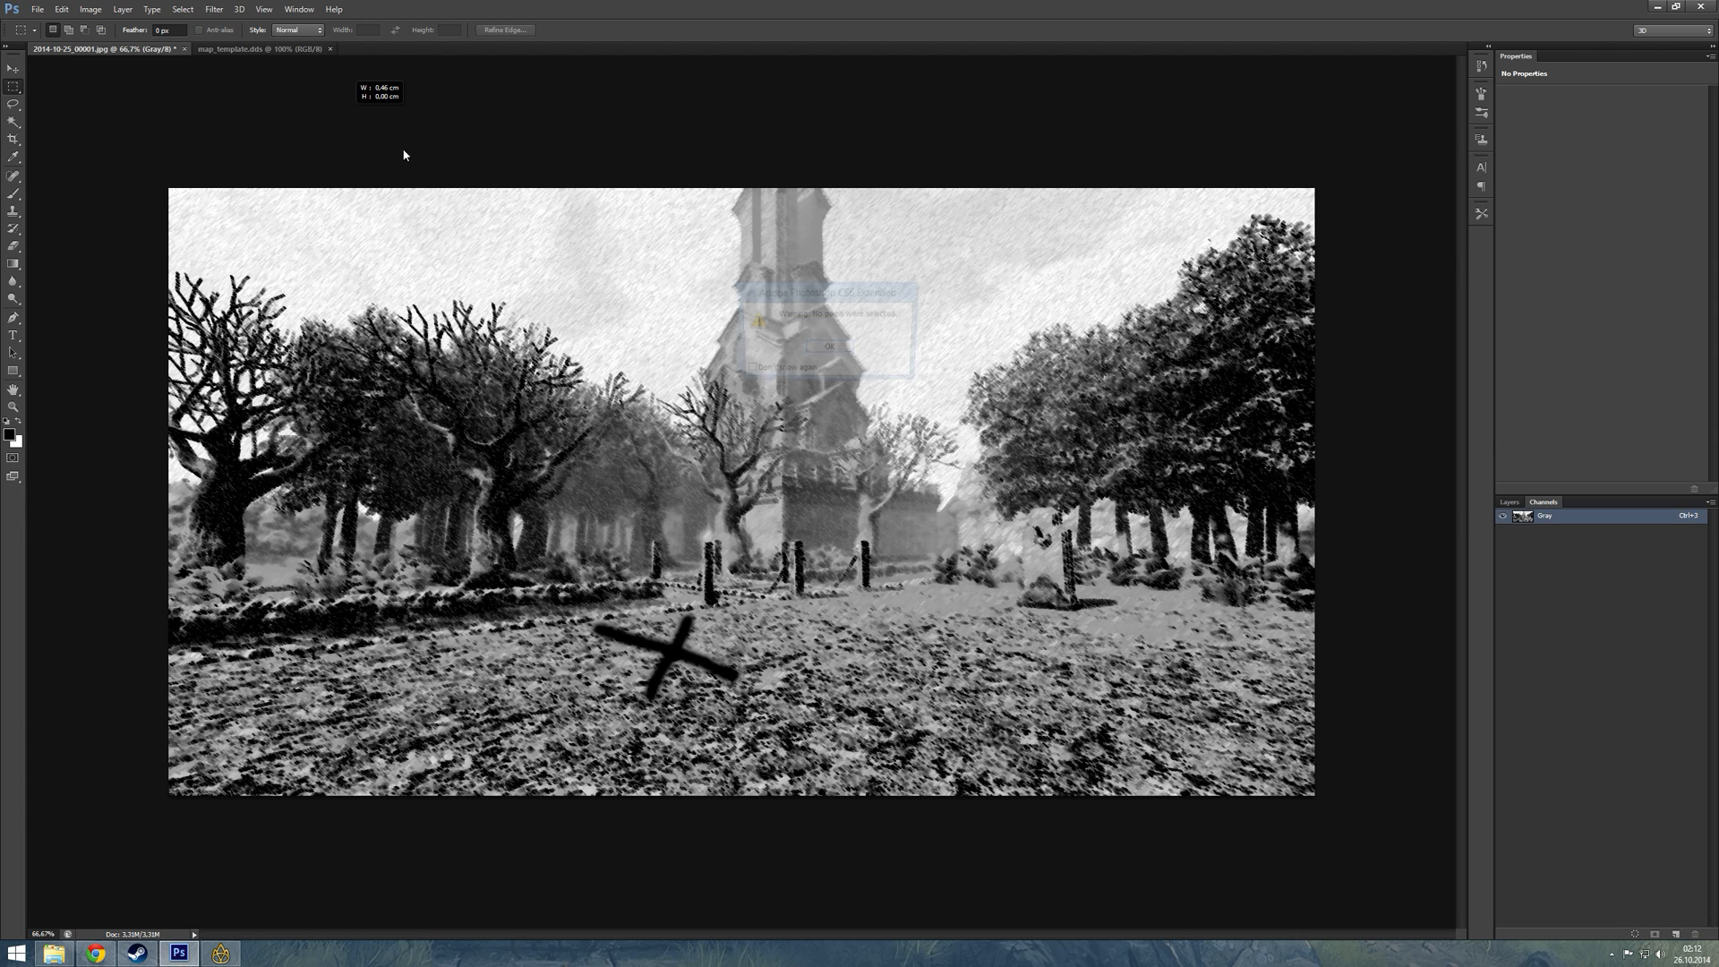
pyautogui.click(830, 350)
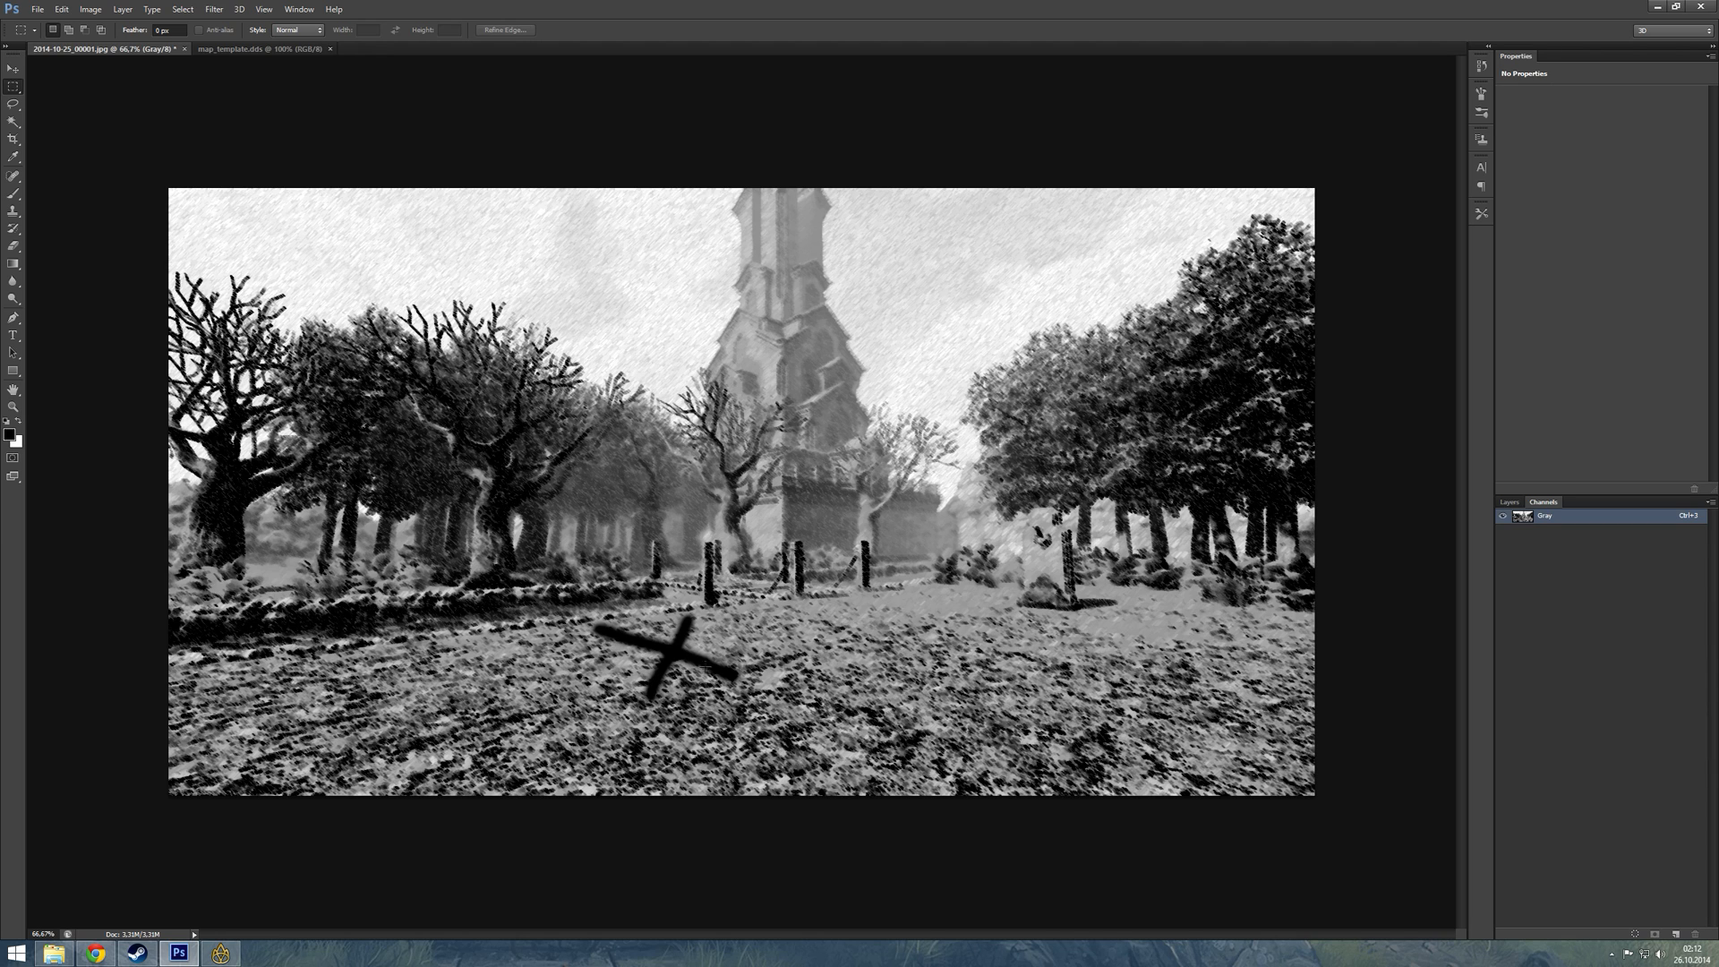
pyautogui.click(203, 49)
pyautogui.click(147, 50)
pyautogui.click(238, 50)
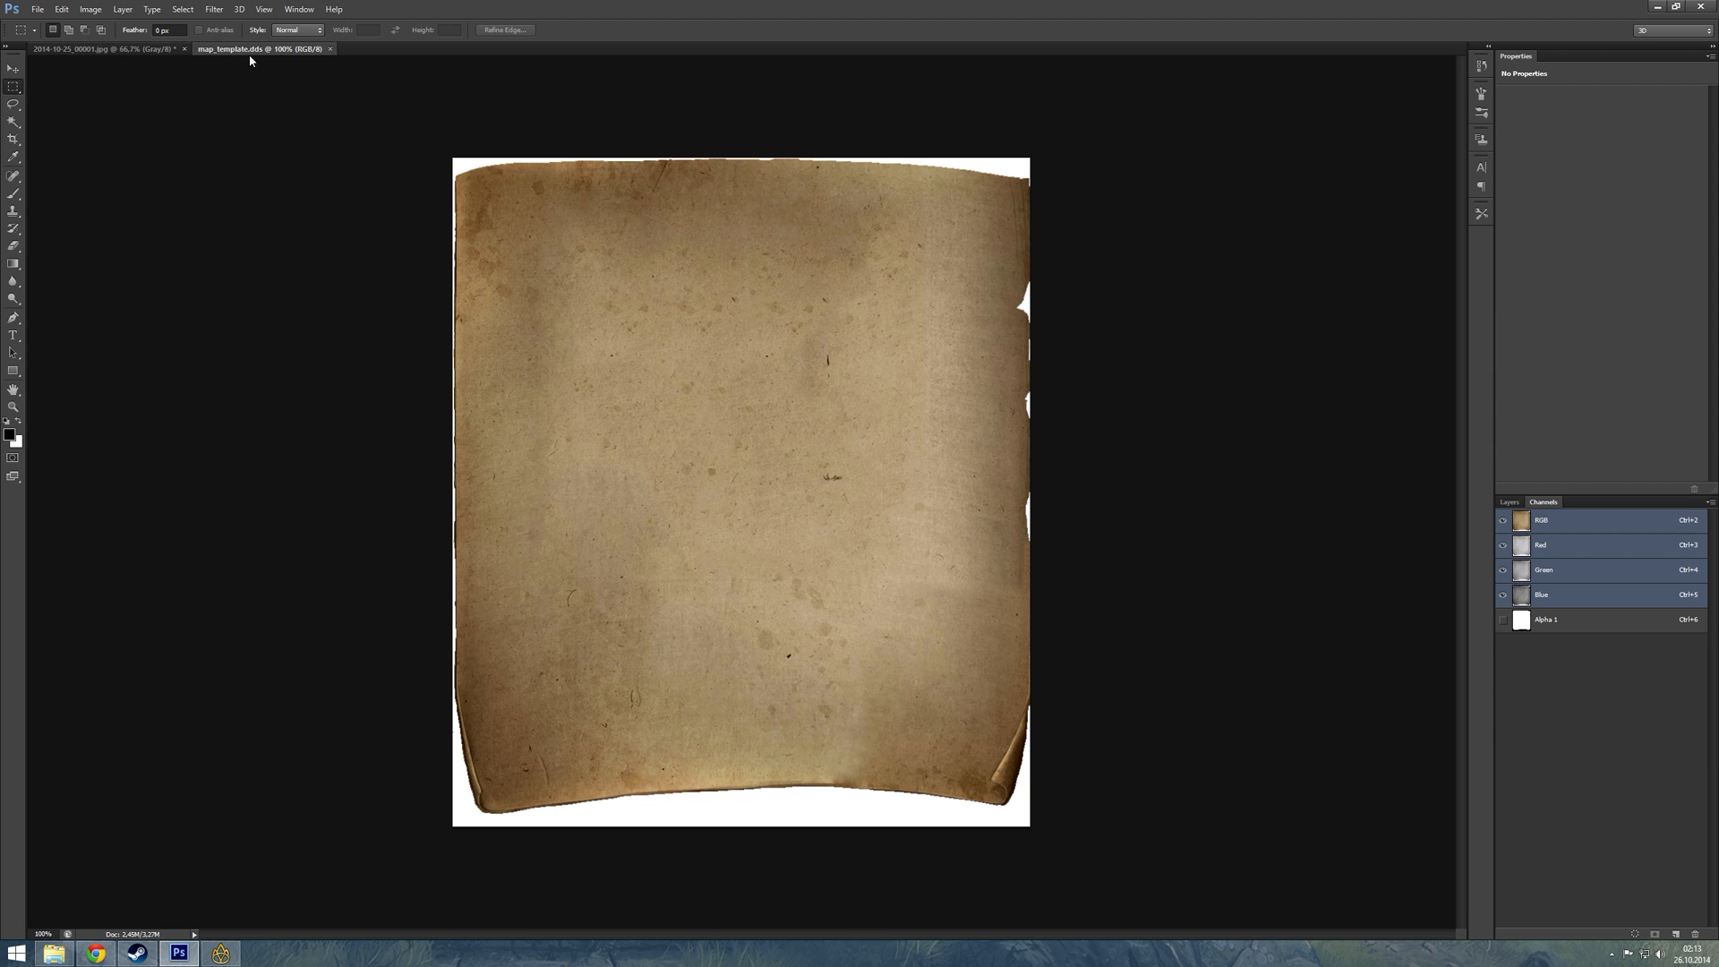
# - Rotate the parchment canvas 90° counterclockwise plus a further 180°
pyautogui.click(90, 9)
pyautogui.moveTo(177, 134)
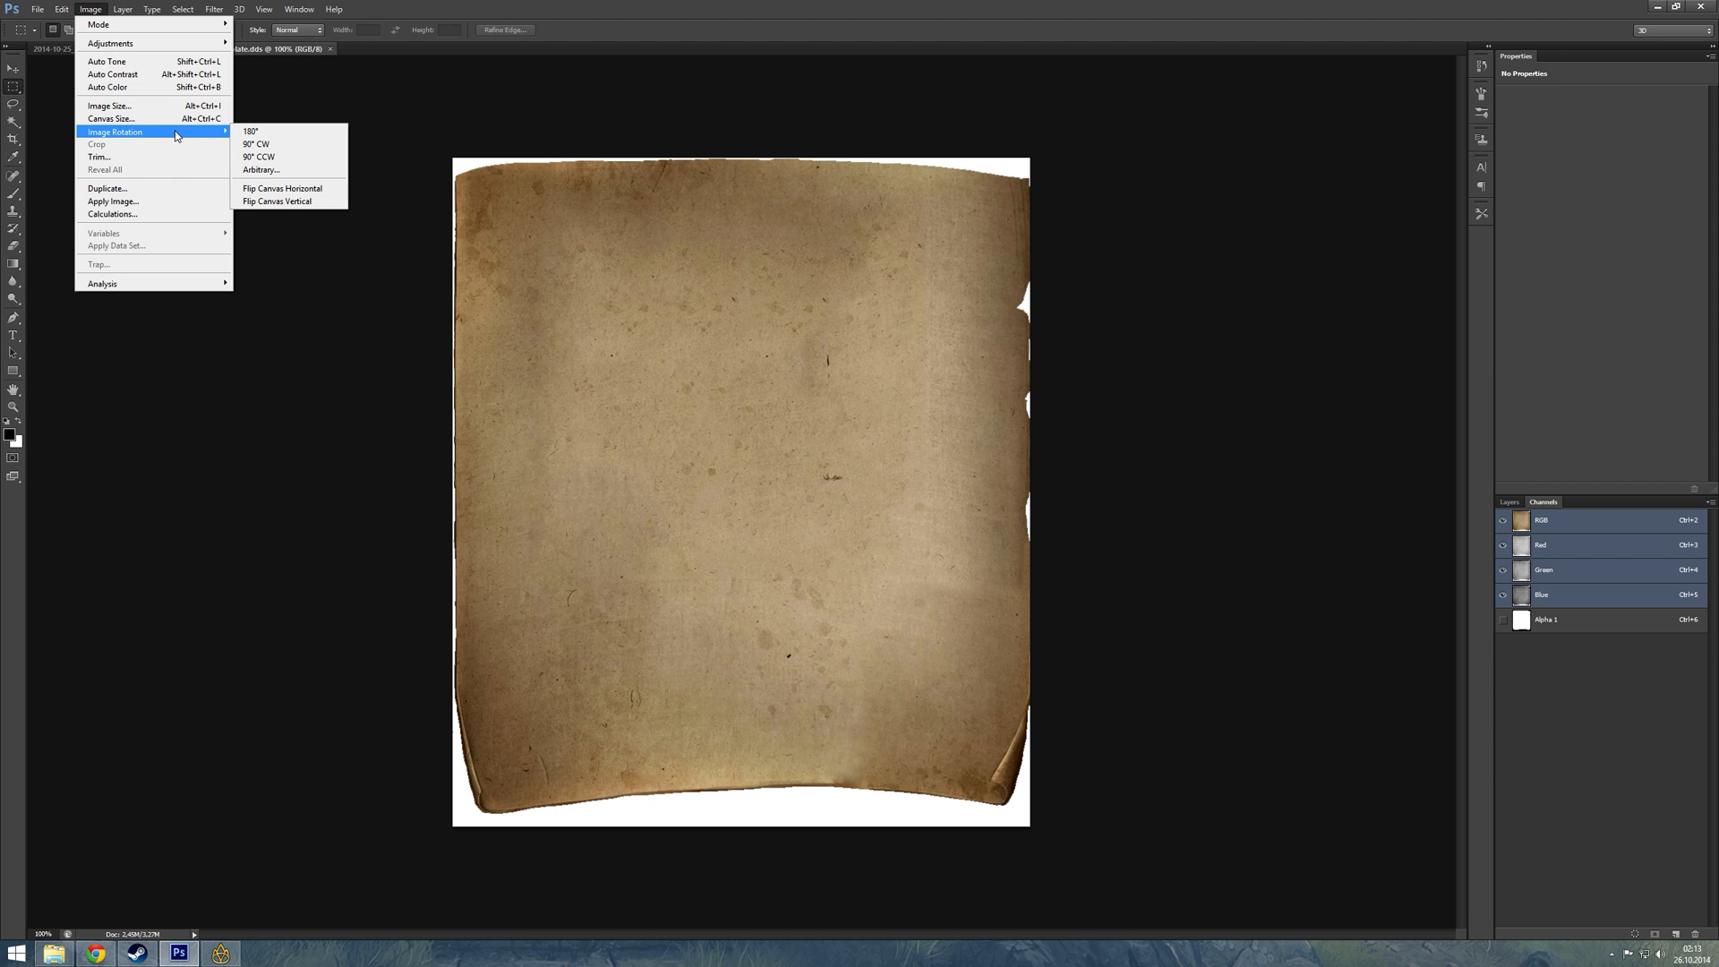
pyautogui.click(268, 156)
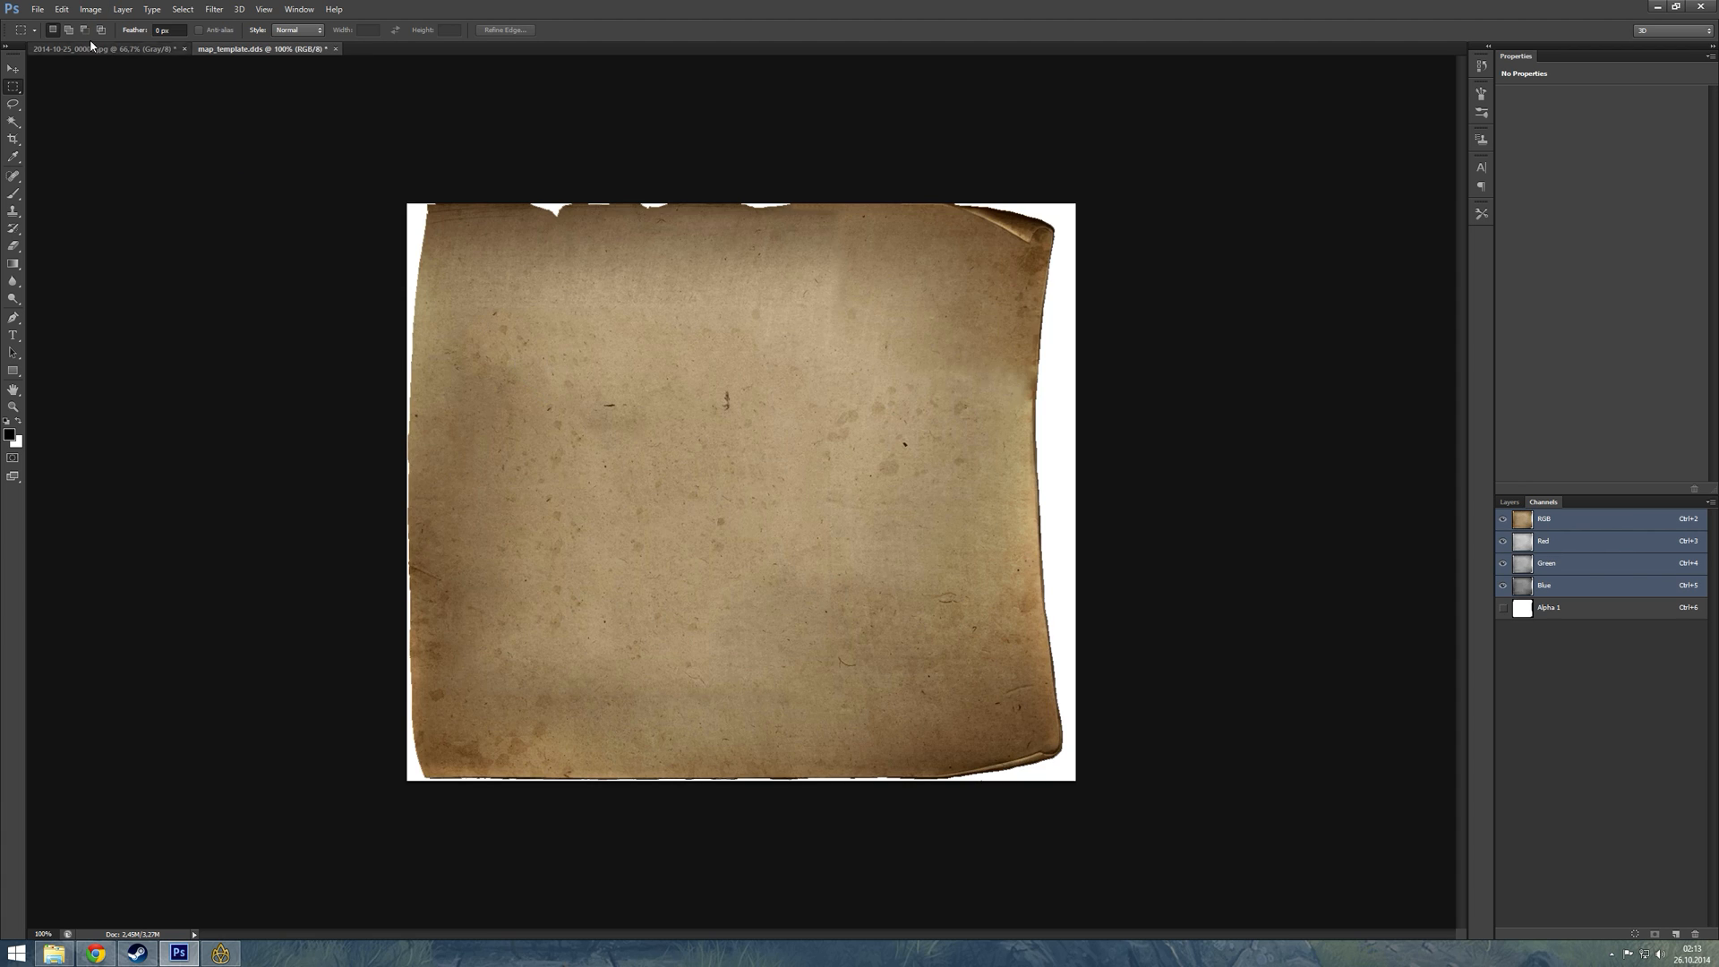
pyautogui.click(90, 9)
pyautogui.moveTo(199, 132)
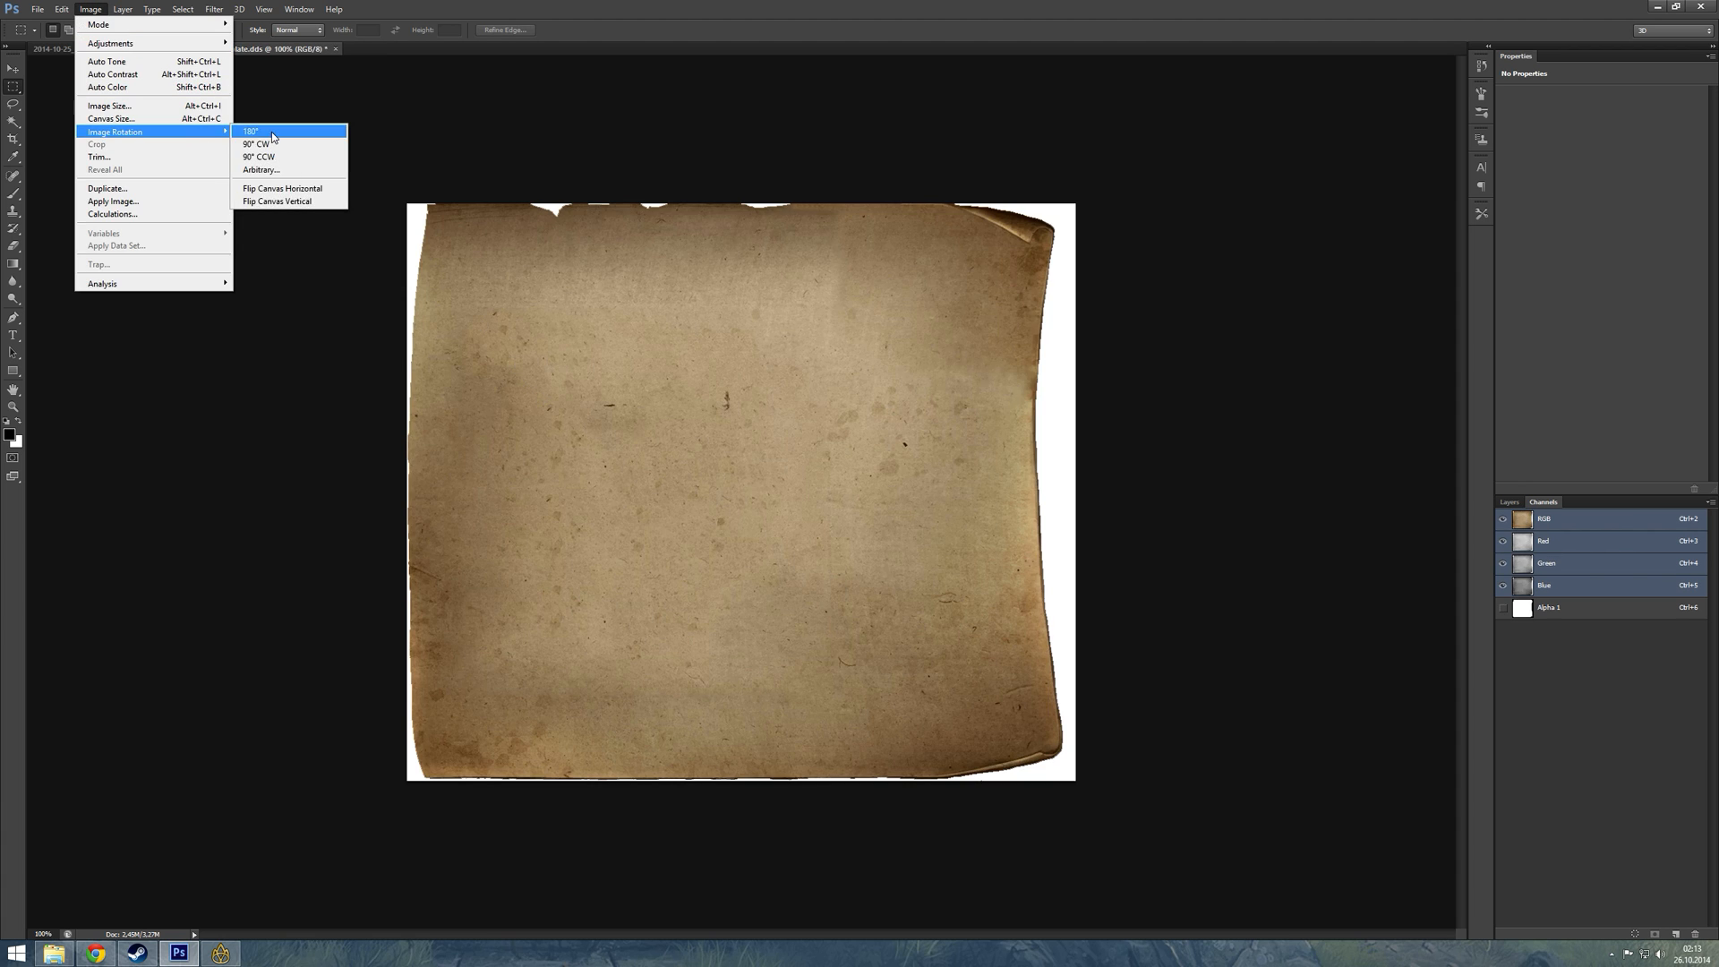
pyautogui.click(251, 131)
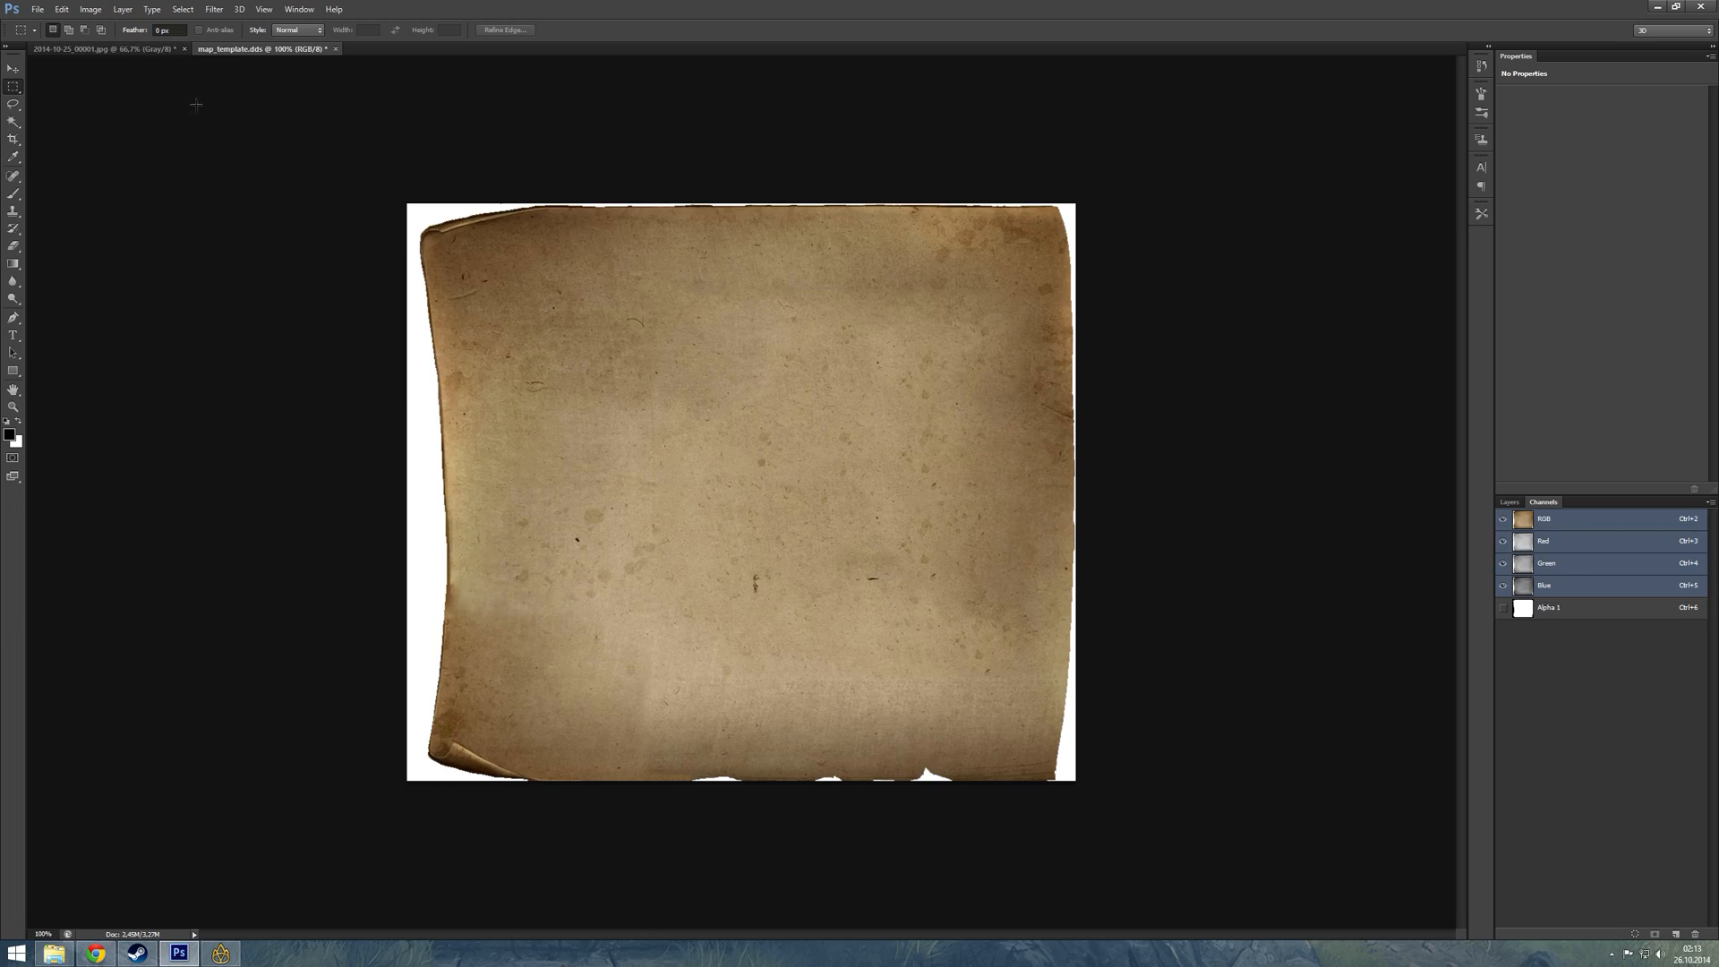
# - Scale the black-and-white screenshot image to 60 percent of its width and height
pyautogui.click(107, 48)
pyautogui.hotkey('ctrl', '+')
pyautogui.hotkey('ctrl', '+')
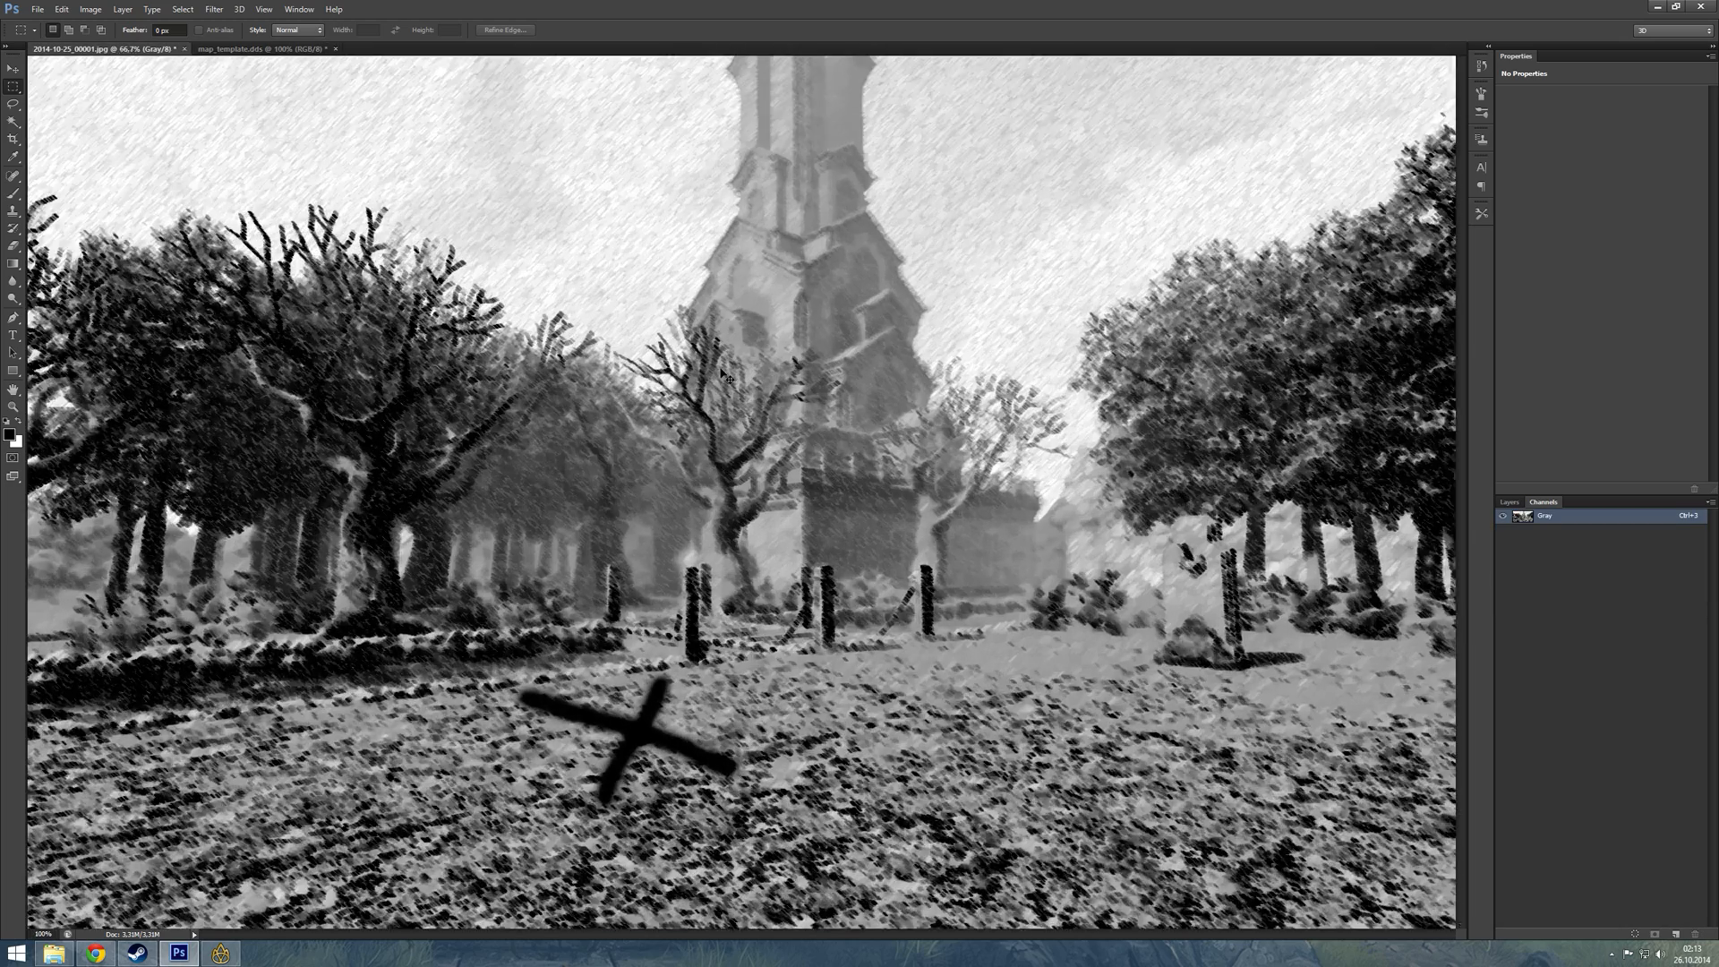
pyautogui.hotkey('ctrl', '-')
pyautogui.hotkey('ctrl', '-')
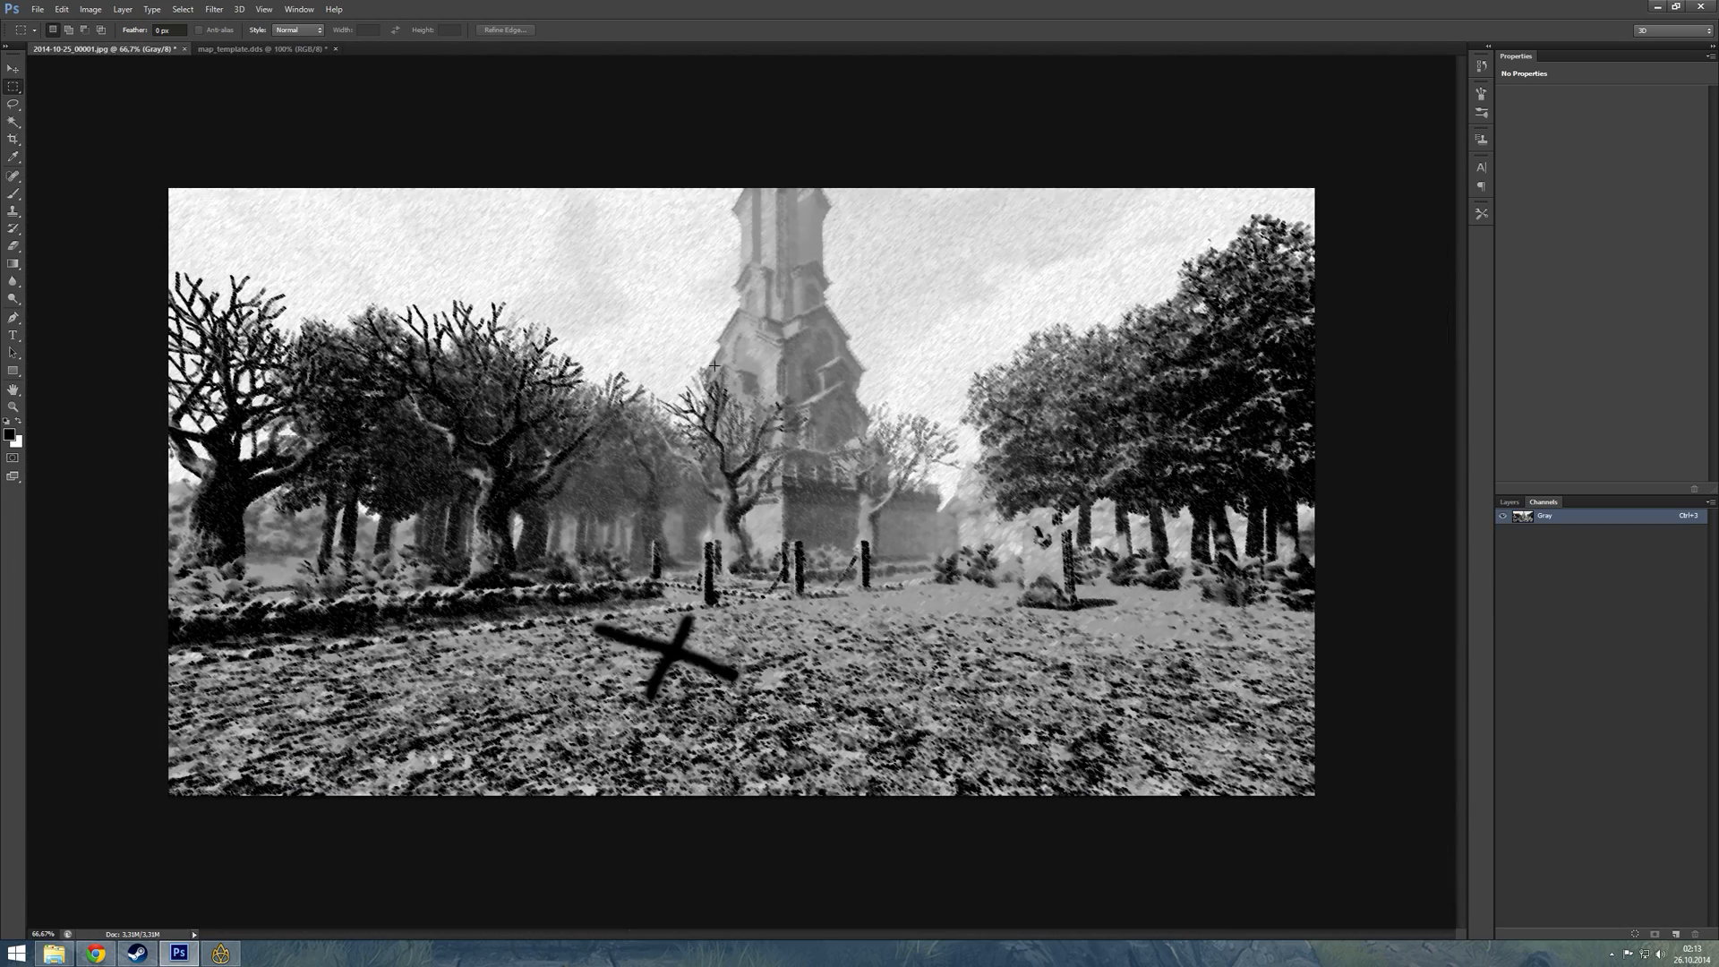
pyautogui.click(90, 9)
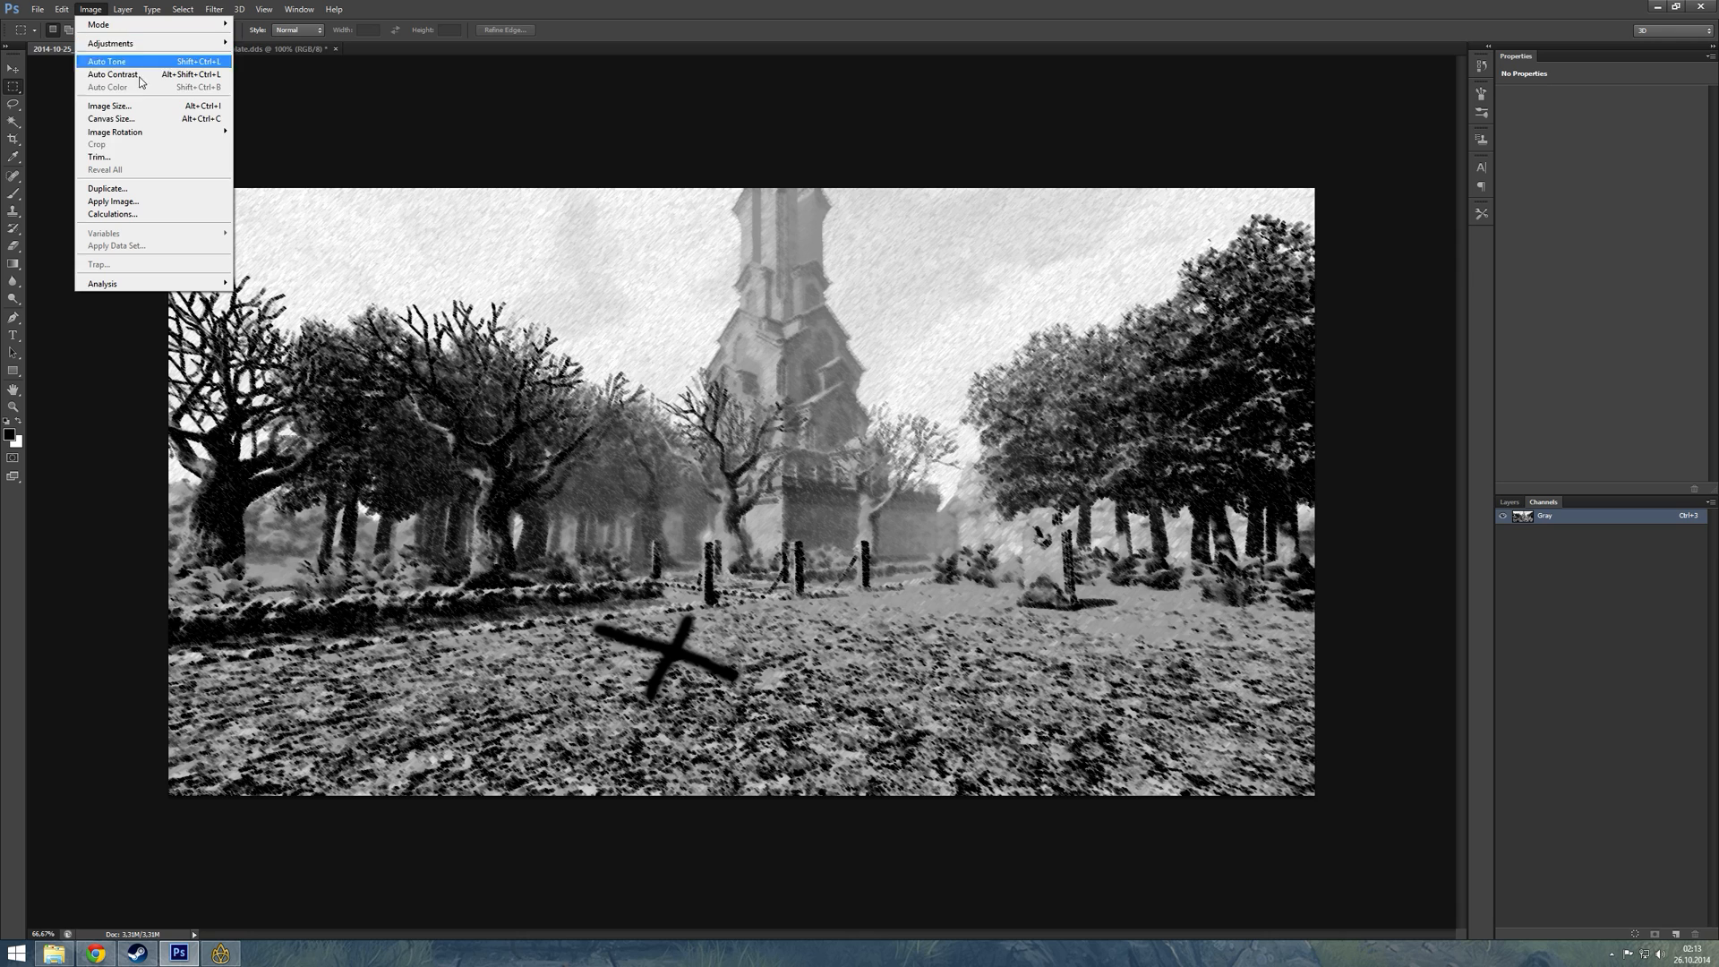
pyautogui.click(173, 108)
pyautogui.click(633, 200)
pyautogui.click(631, 213)
pyautogui.write('60')
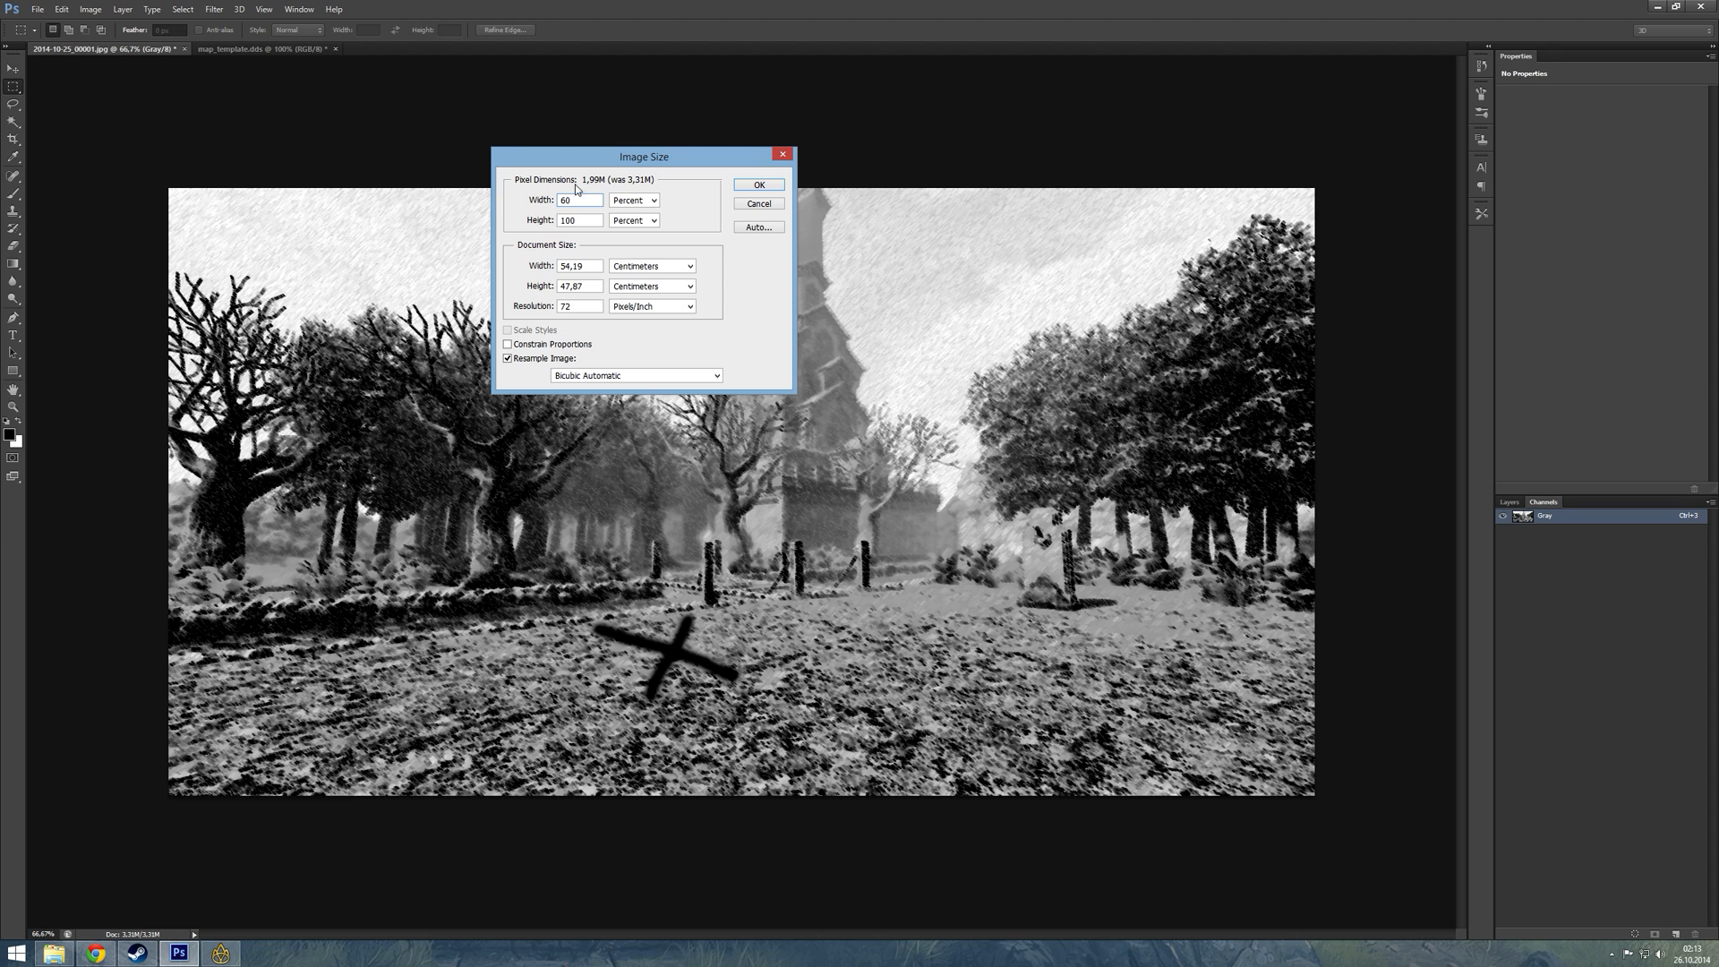
pyautogui.press('Tab')
pyautogui.click(758, 186)
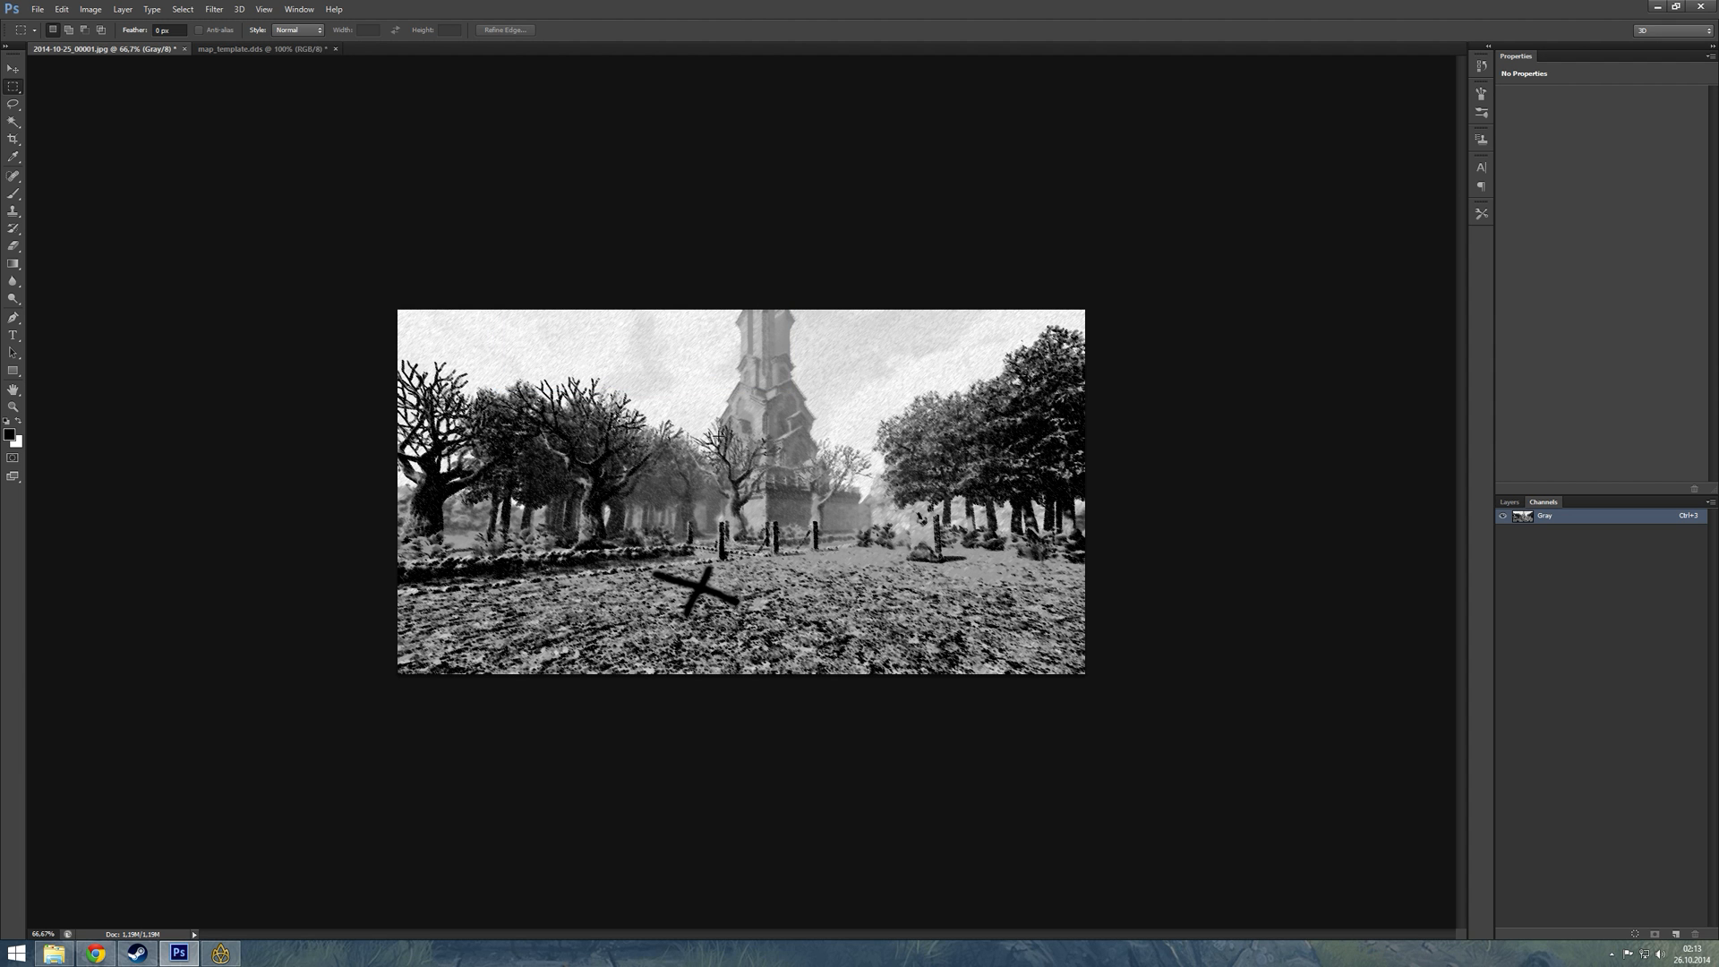
pyautogui.hotkey('ctrl', '+')
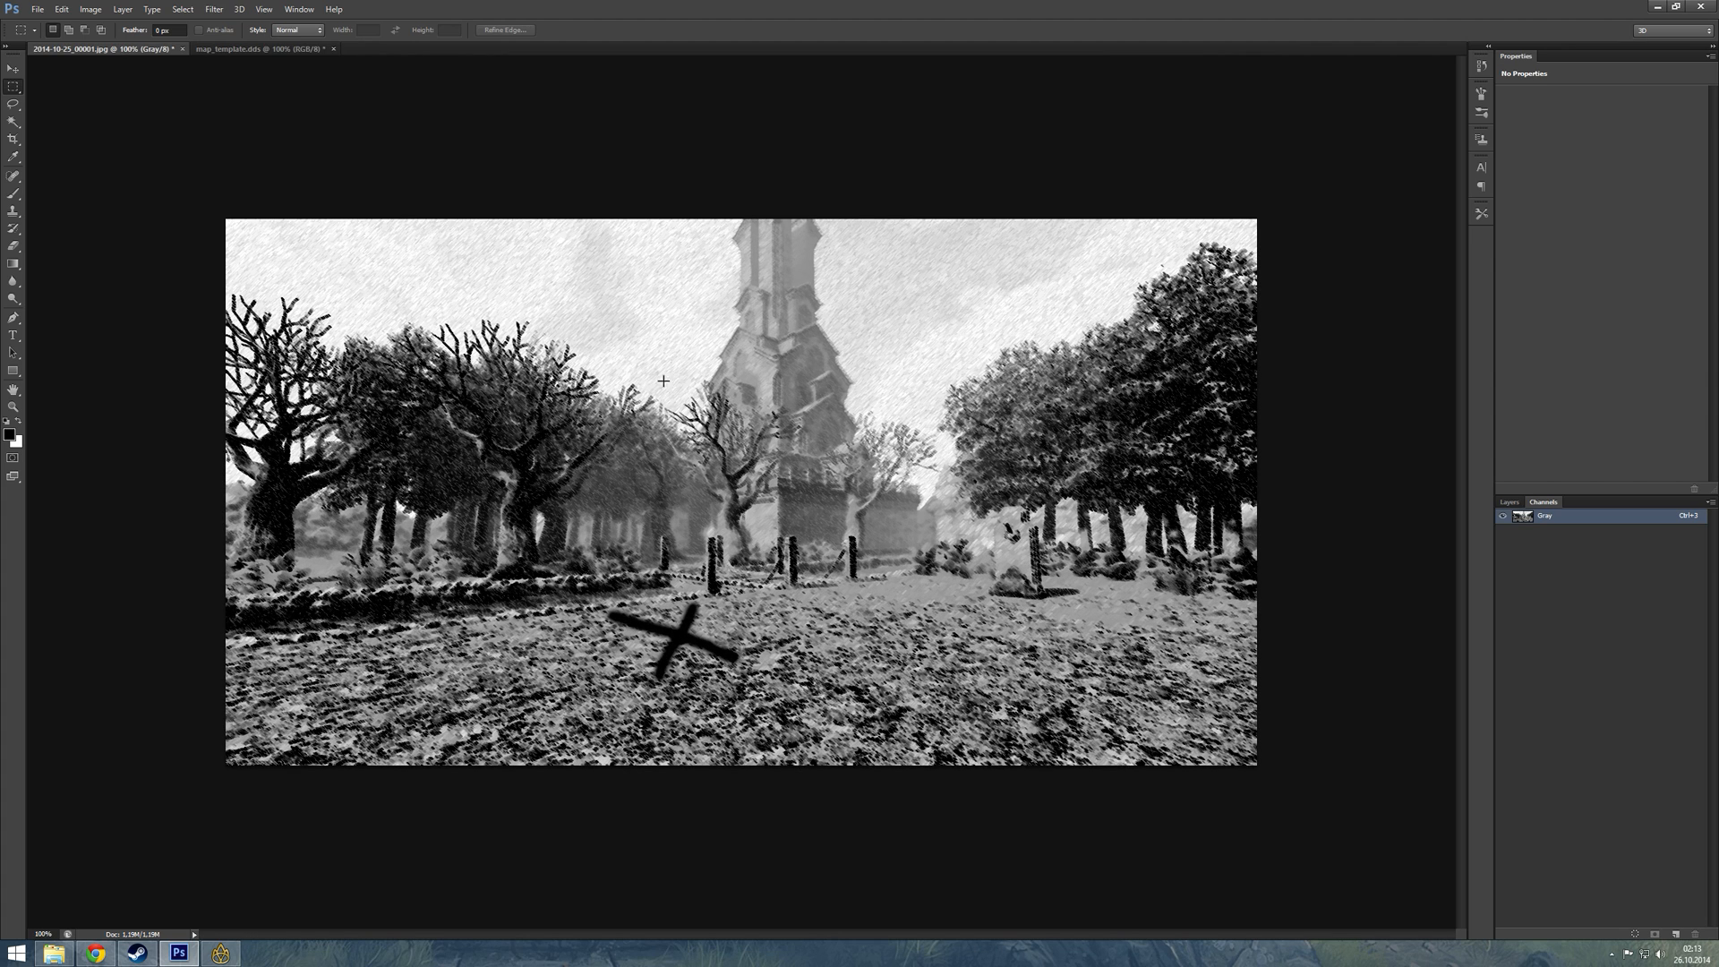
# - Copy a rectangular section of the sketch containing the tower, bare trees and X onto the parchment and center it there
pyautogui.click(255, 49)
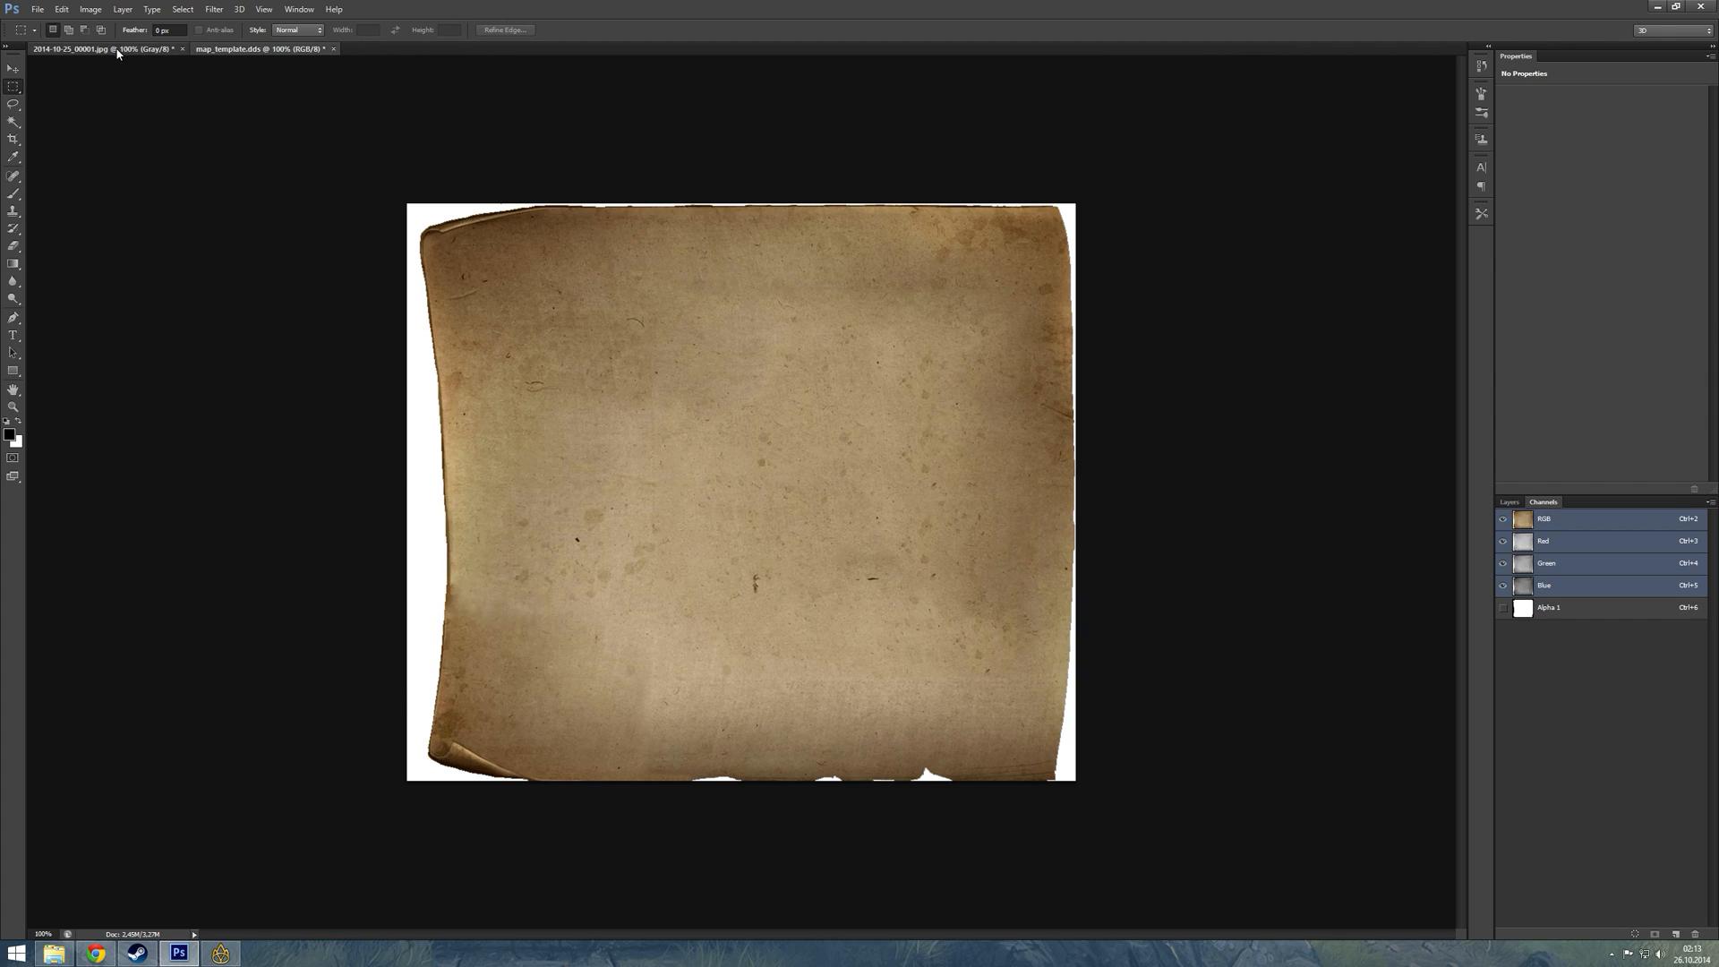
pyautogui.click(105, 49)
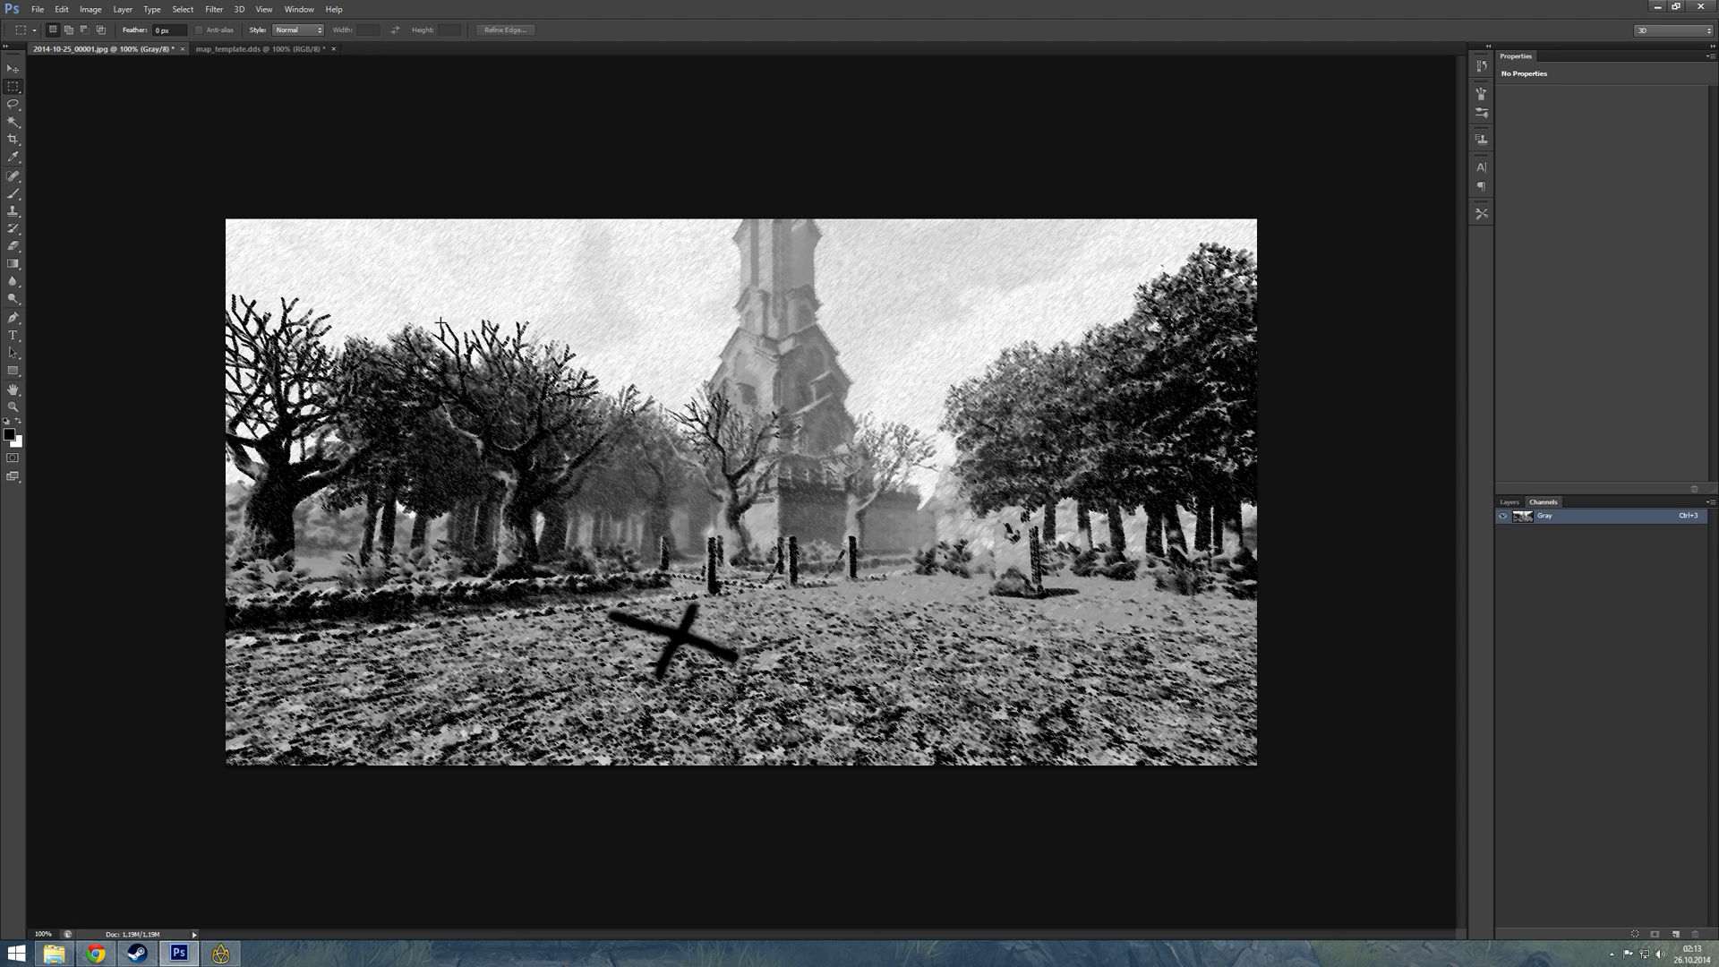
pyautogui.moveTo(443, 298); pyautogui.dragTo(958, 741)
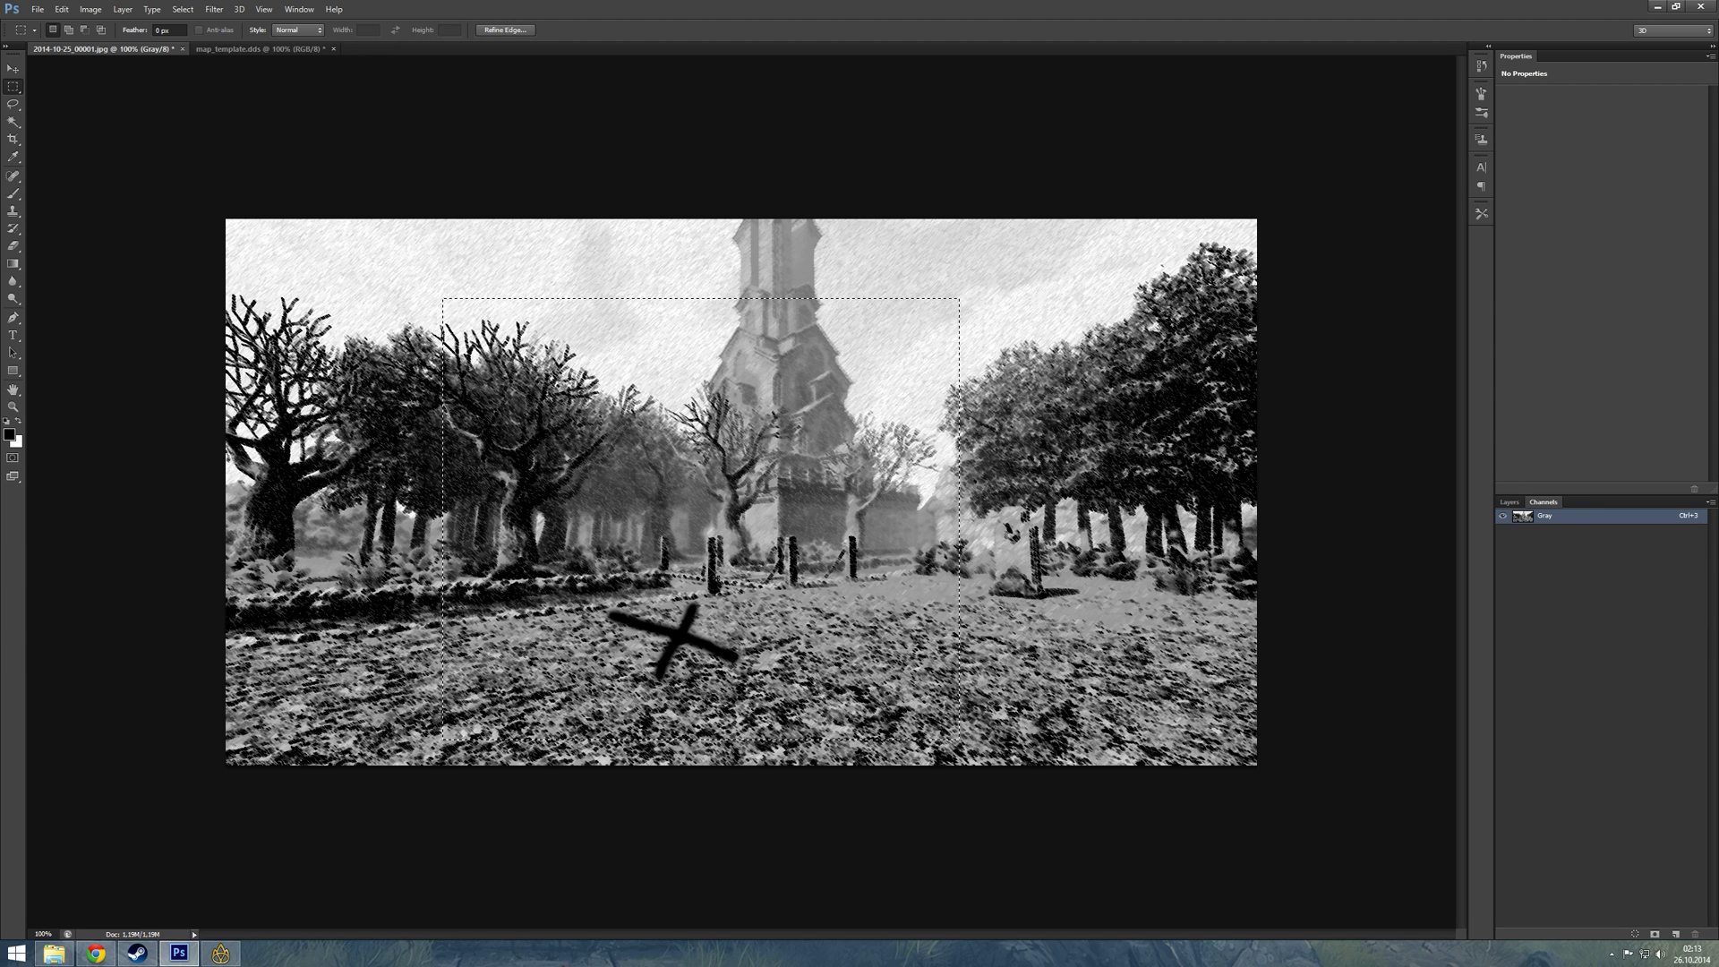
pyautogui.click(275, 50)
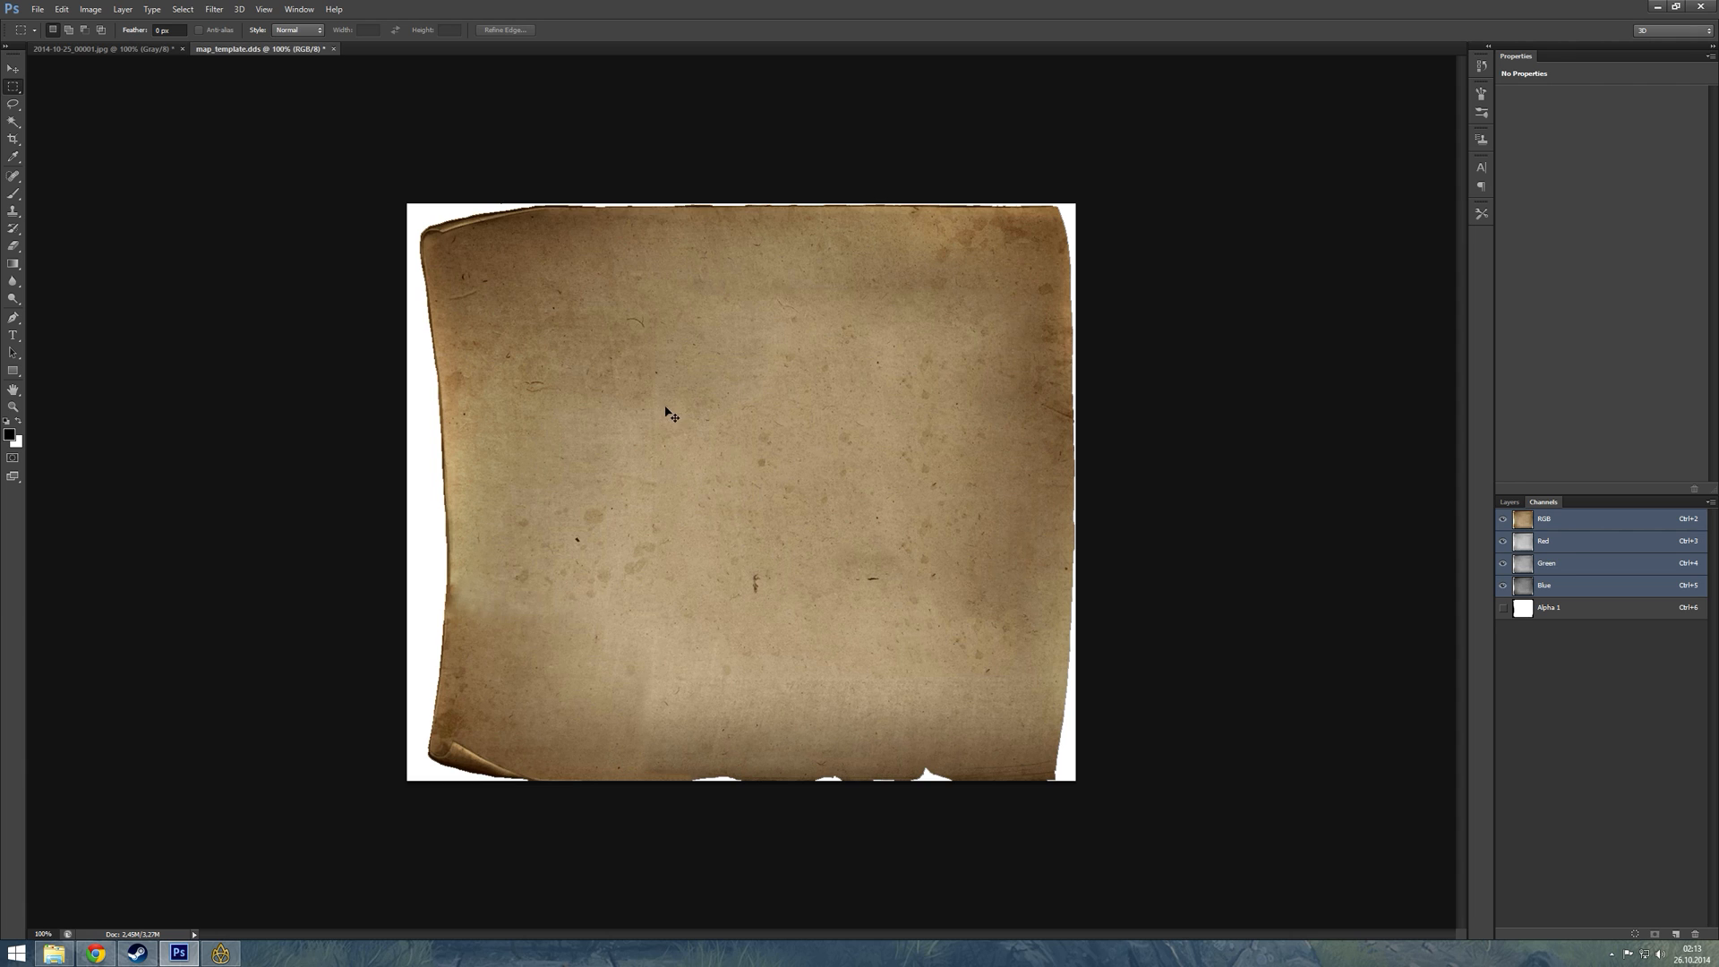
pyautogui.hotkey('ctrl', 'v')
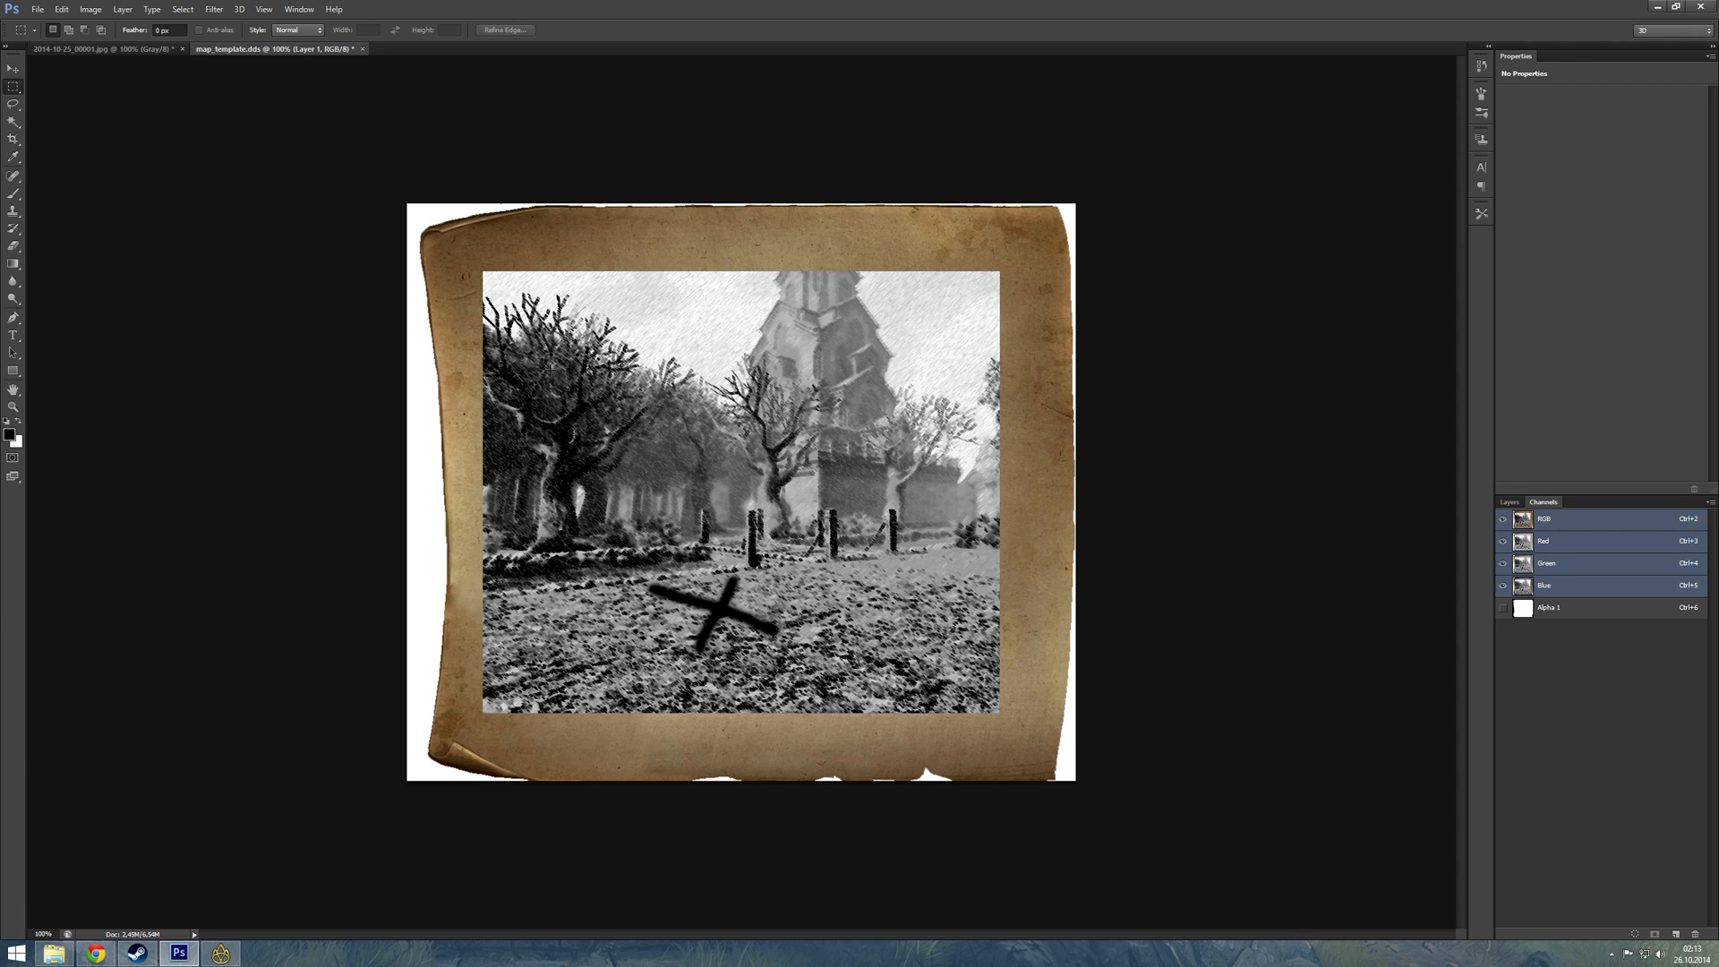
pyautogui.click(13, 68)
pyautogui.moveTo(717, 447); pyautogui.dragTo(724, 446)
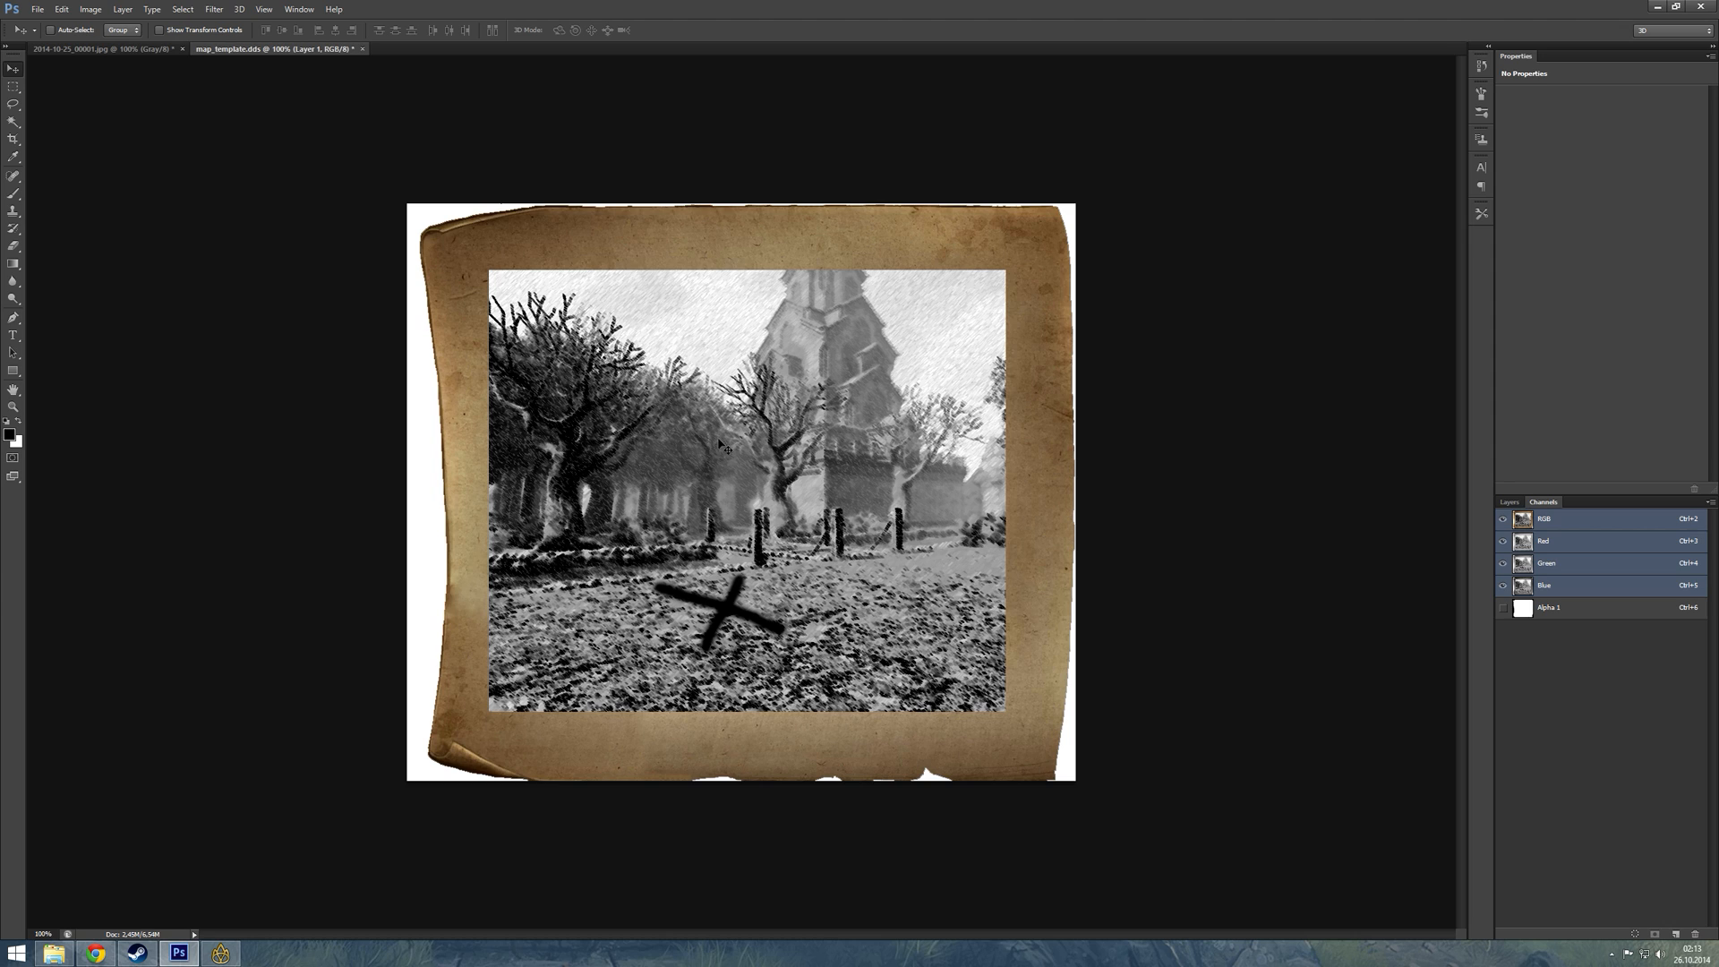
# - Check how the Alpha 1 channel covers the area around the parchment, and hide its overlay again
pyautogui.click(1504, 609)
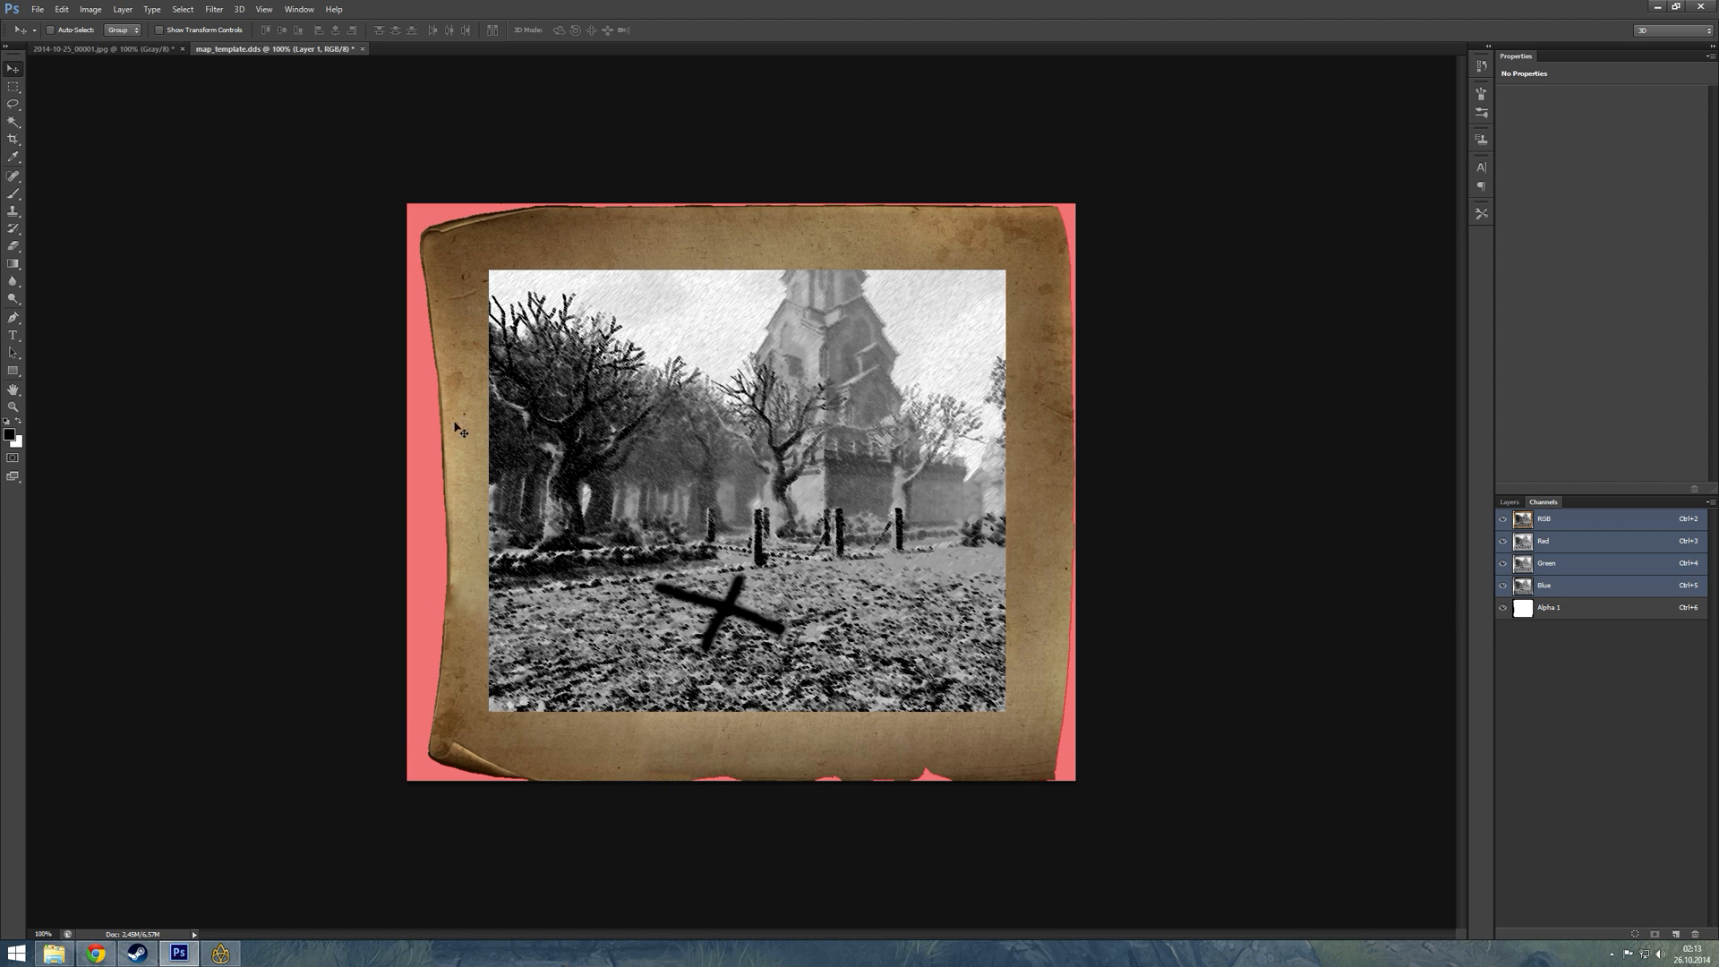
pyautogui.click(1503, 608)
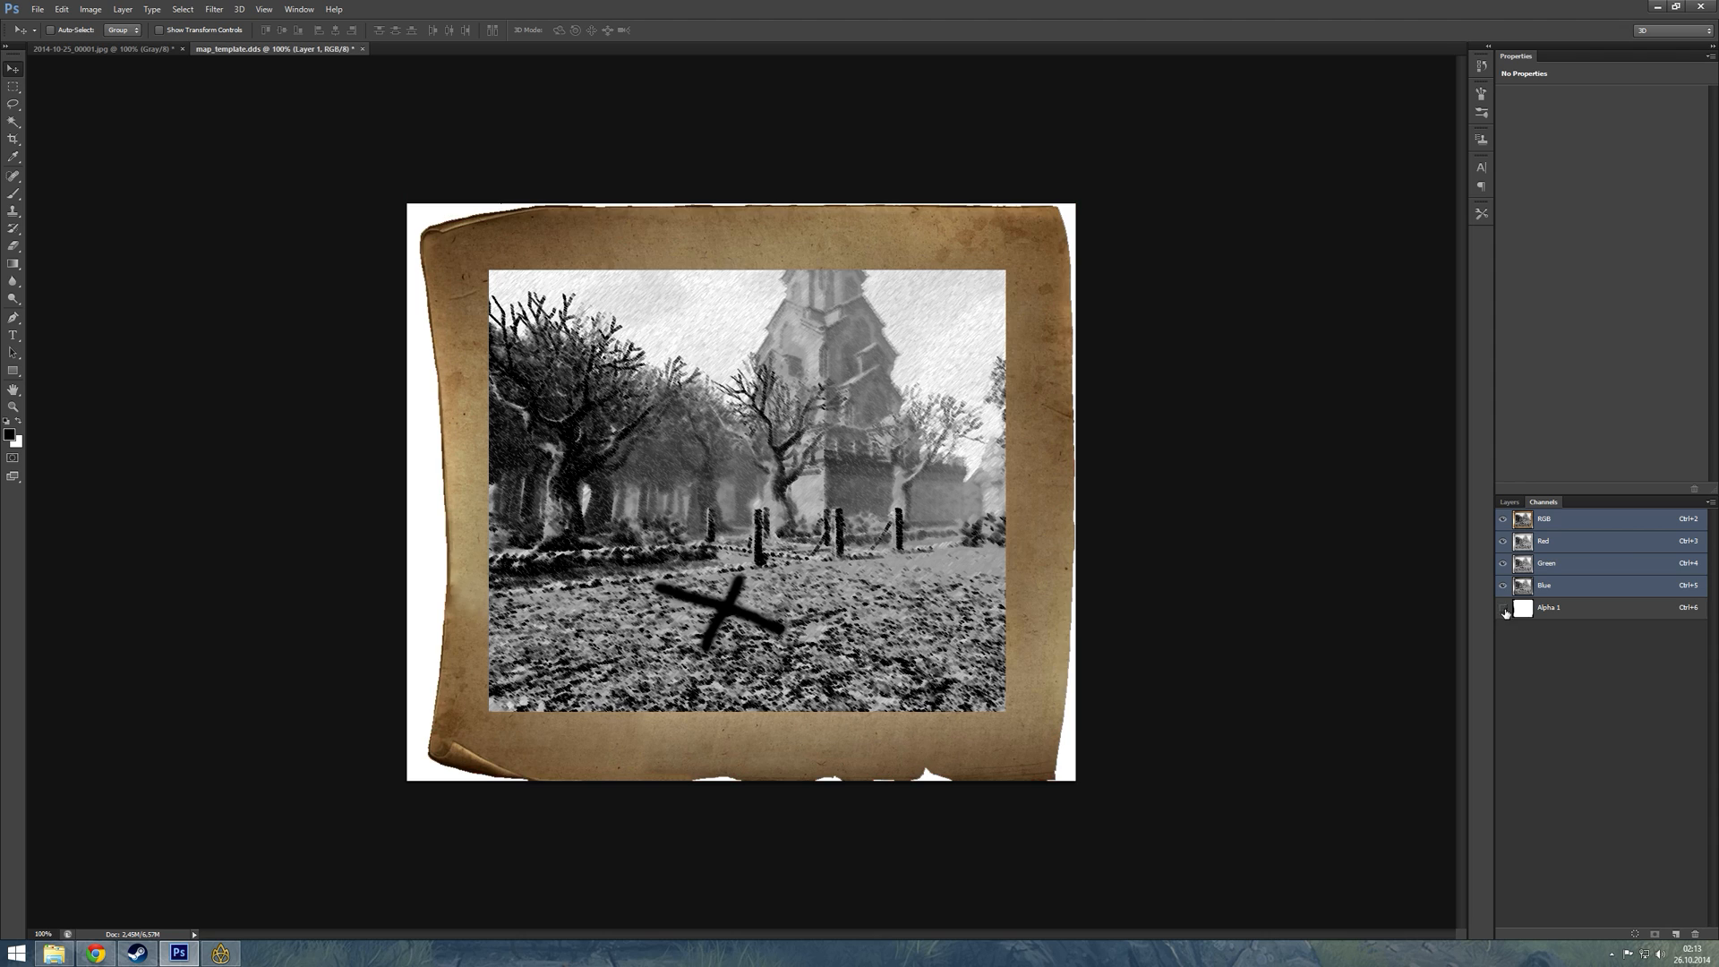
pyautogui.click(1504, 607)
pyautogui.click(1503, 607)
# - Fade the pasted picture's edges with a center-to-corner radial gradient on a reveal-all layer mask, and apply the mask to the layer
pyautogui.click(1508, 501)
pyautogui.click(122, 9)
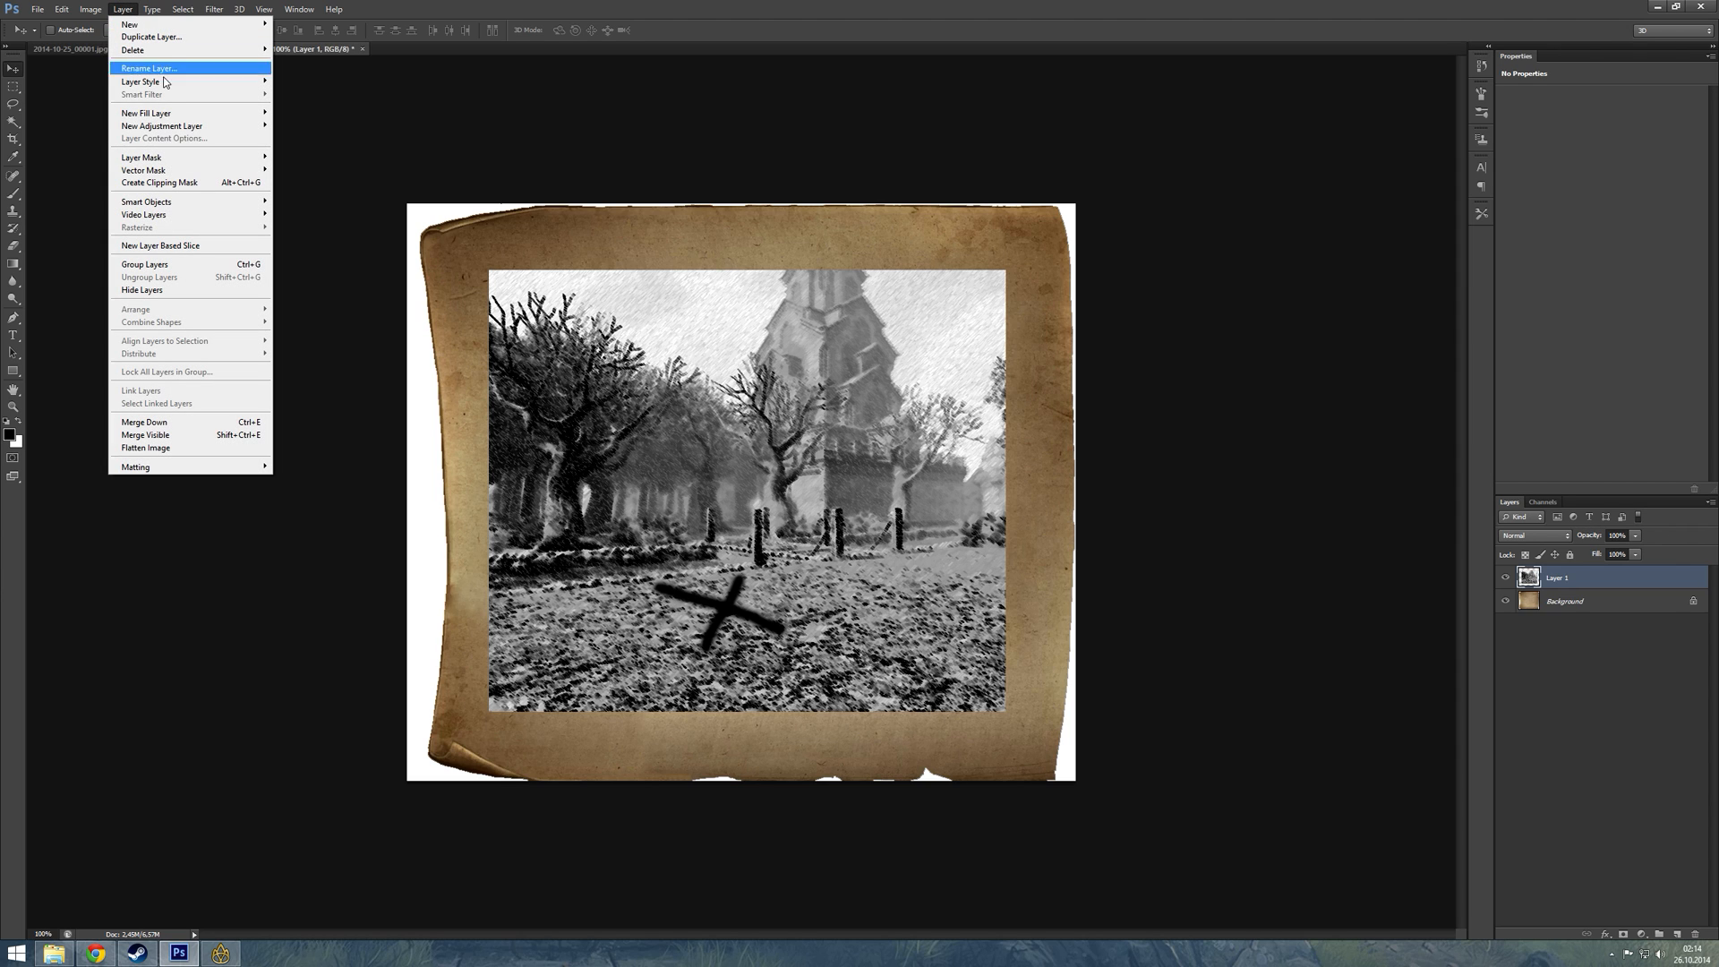
pyautogui.moveTo(238, 157)
pyautogui.click(323, 157)
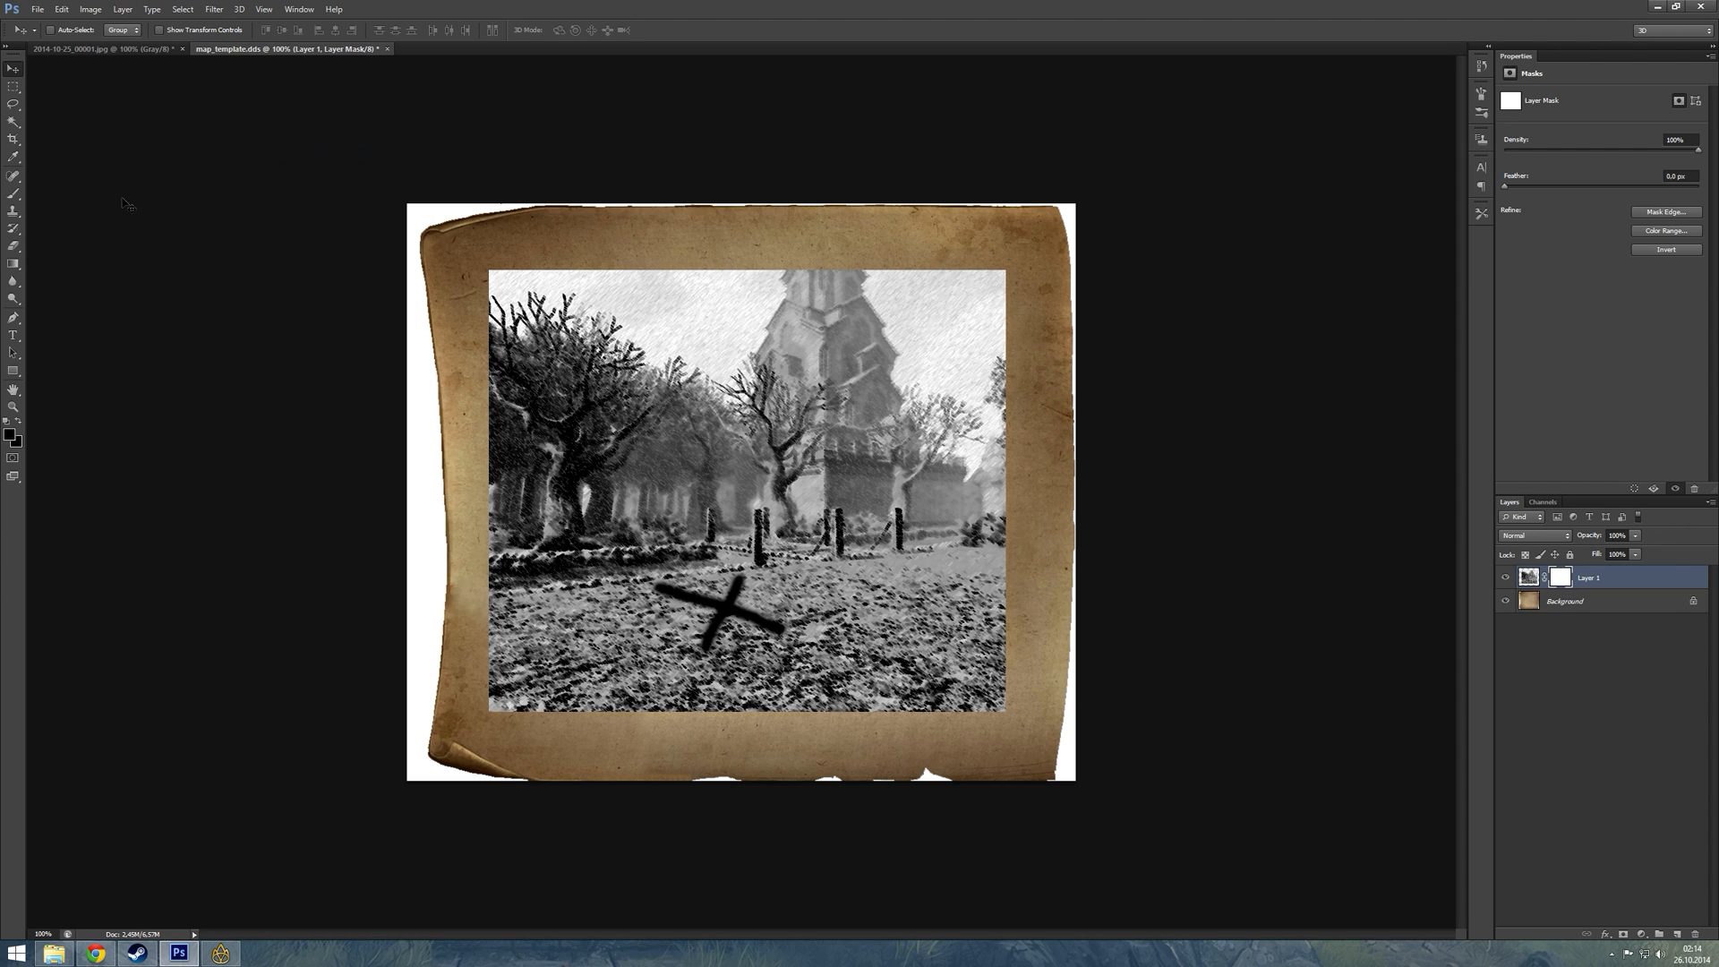
pyautogui.click(13, 263)
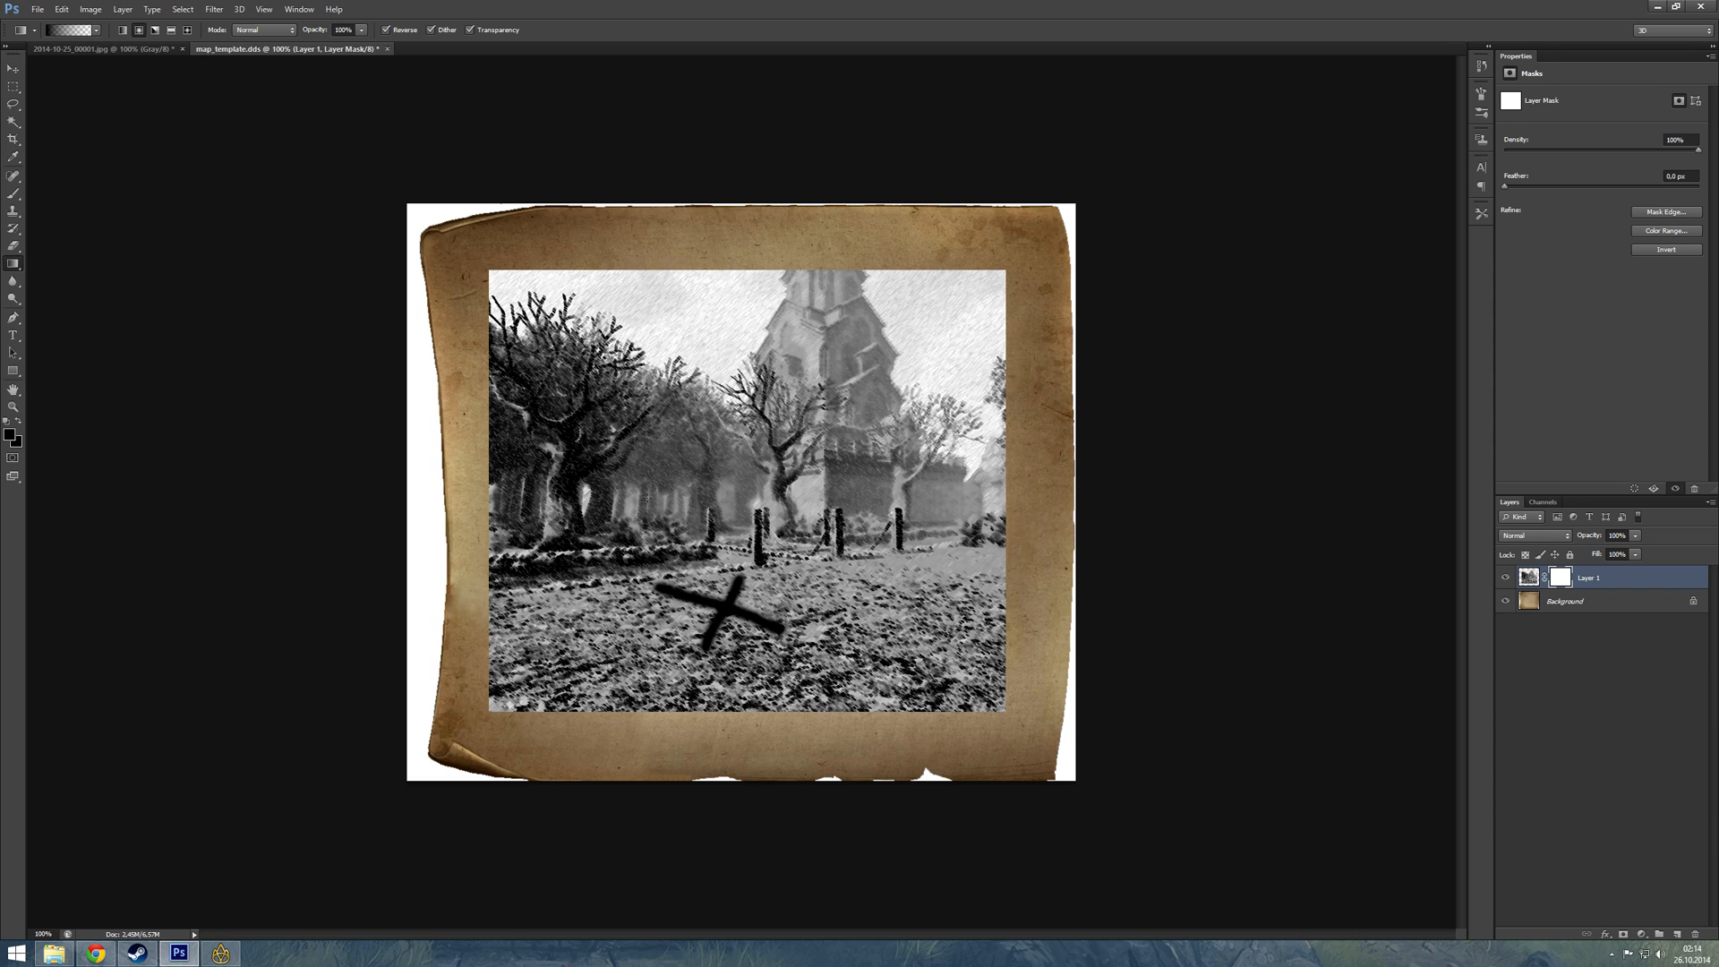
pyautogui.moveTo(750, 491); pyautogui.dragTo(1003, 717)
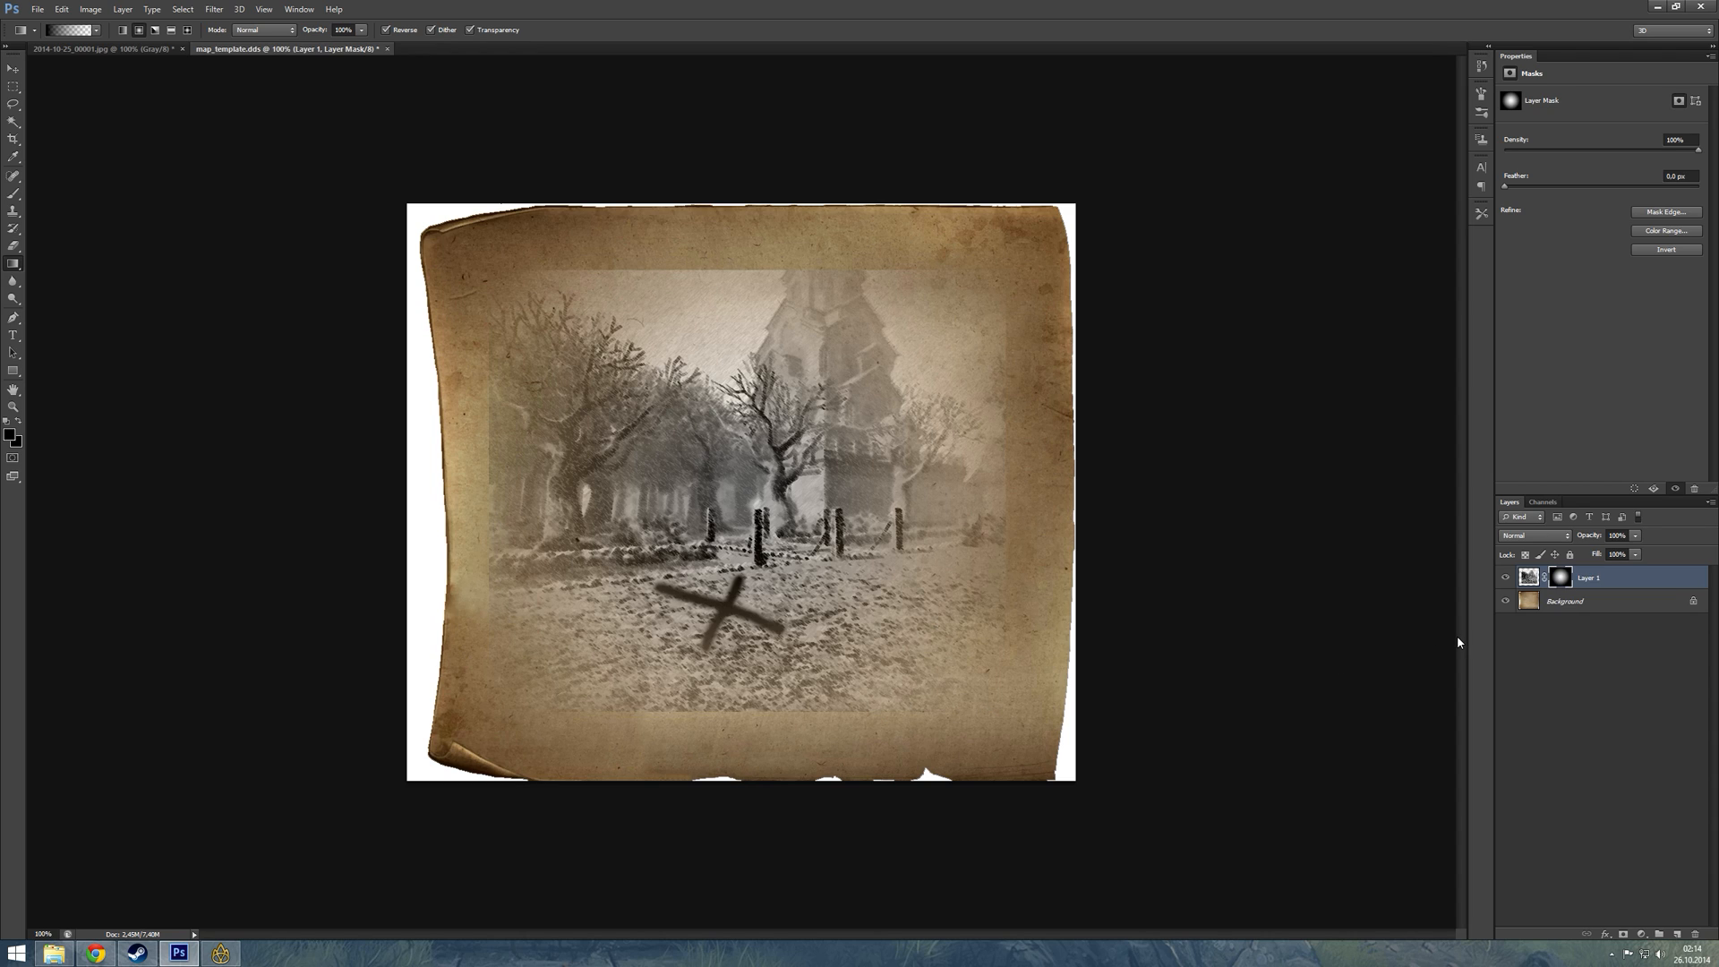
pyautogui.rightClick(1561, 578)
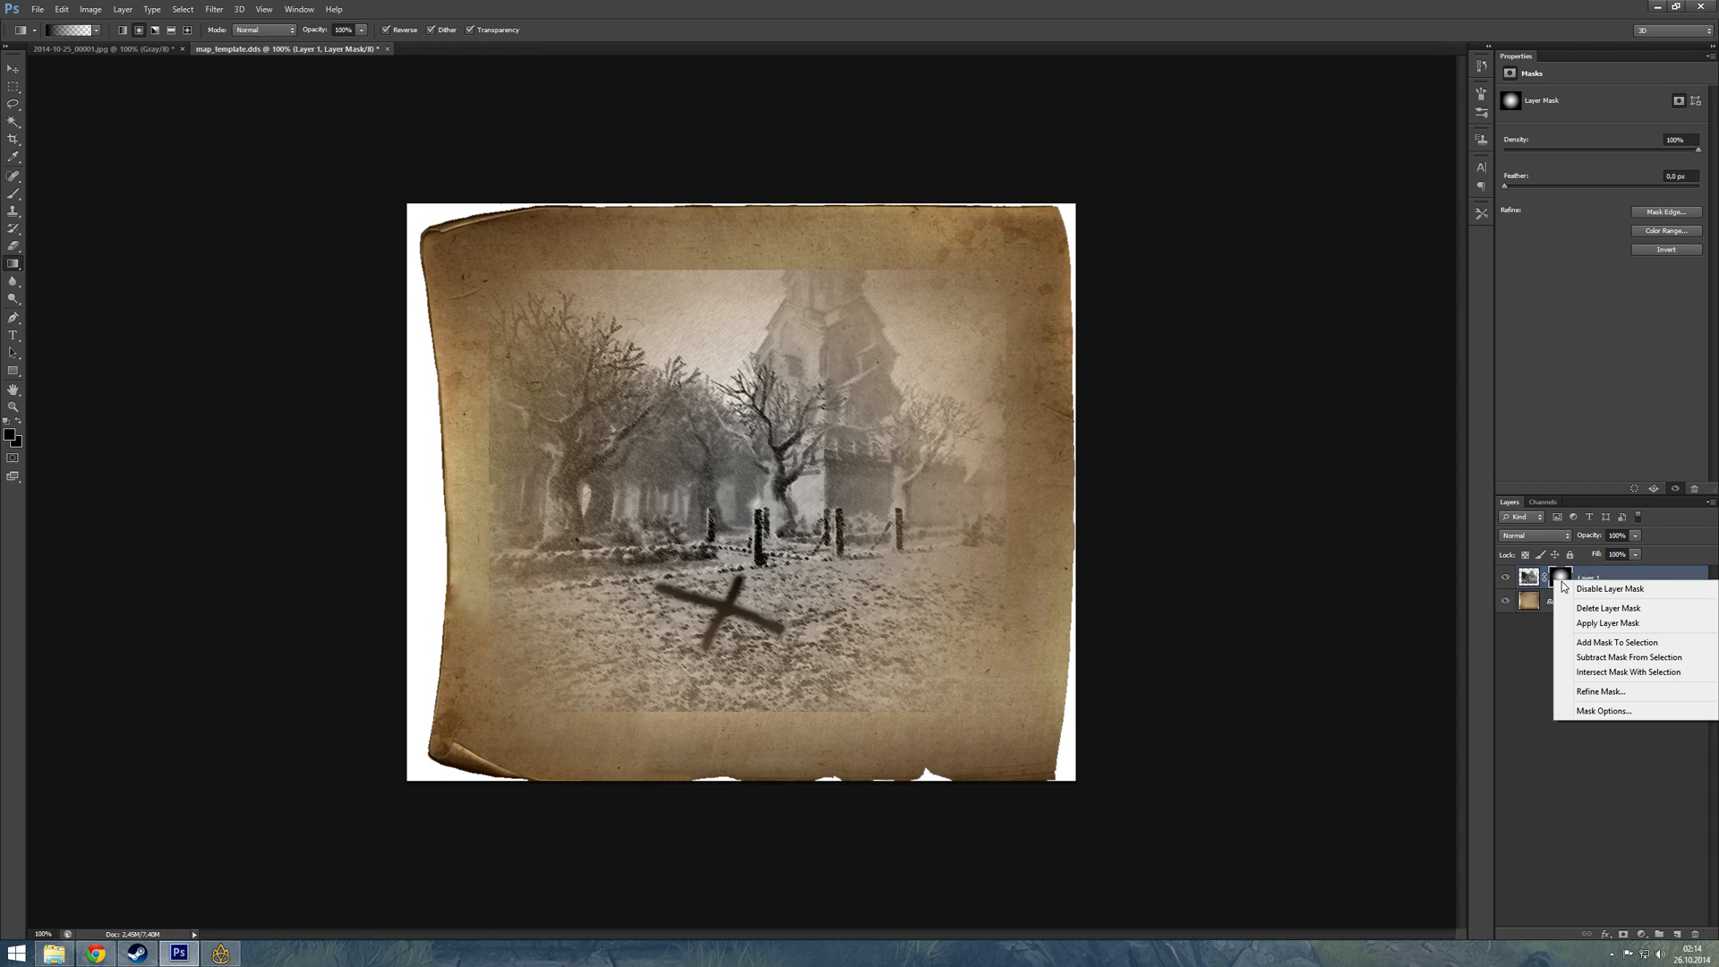
pyautogui.click(1621, 632)
# - Set the picture layer's blend mode to Darken and merge it down into the parchment background
pyautogui.hotkey('ctrl', 'e')
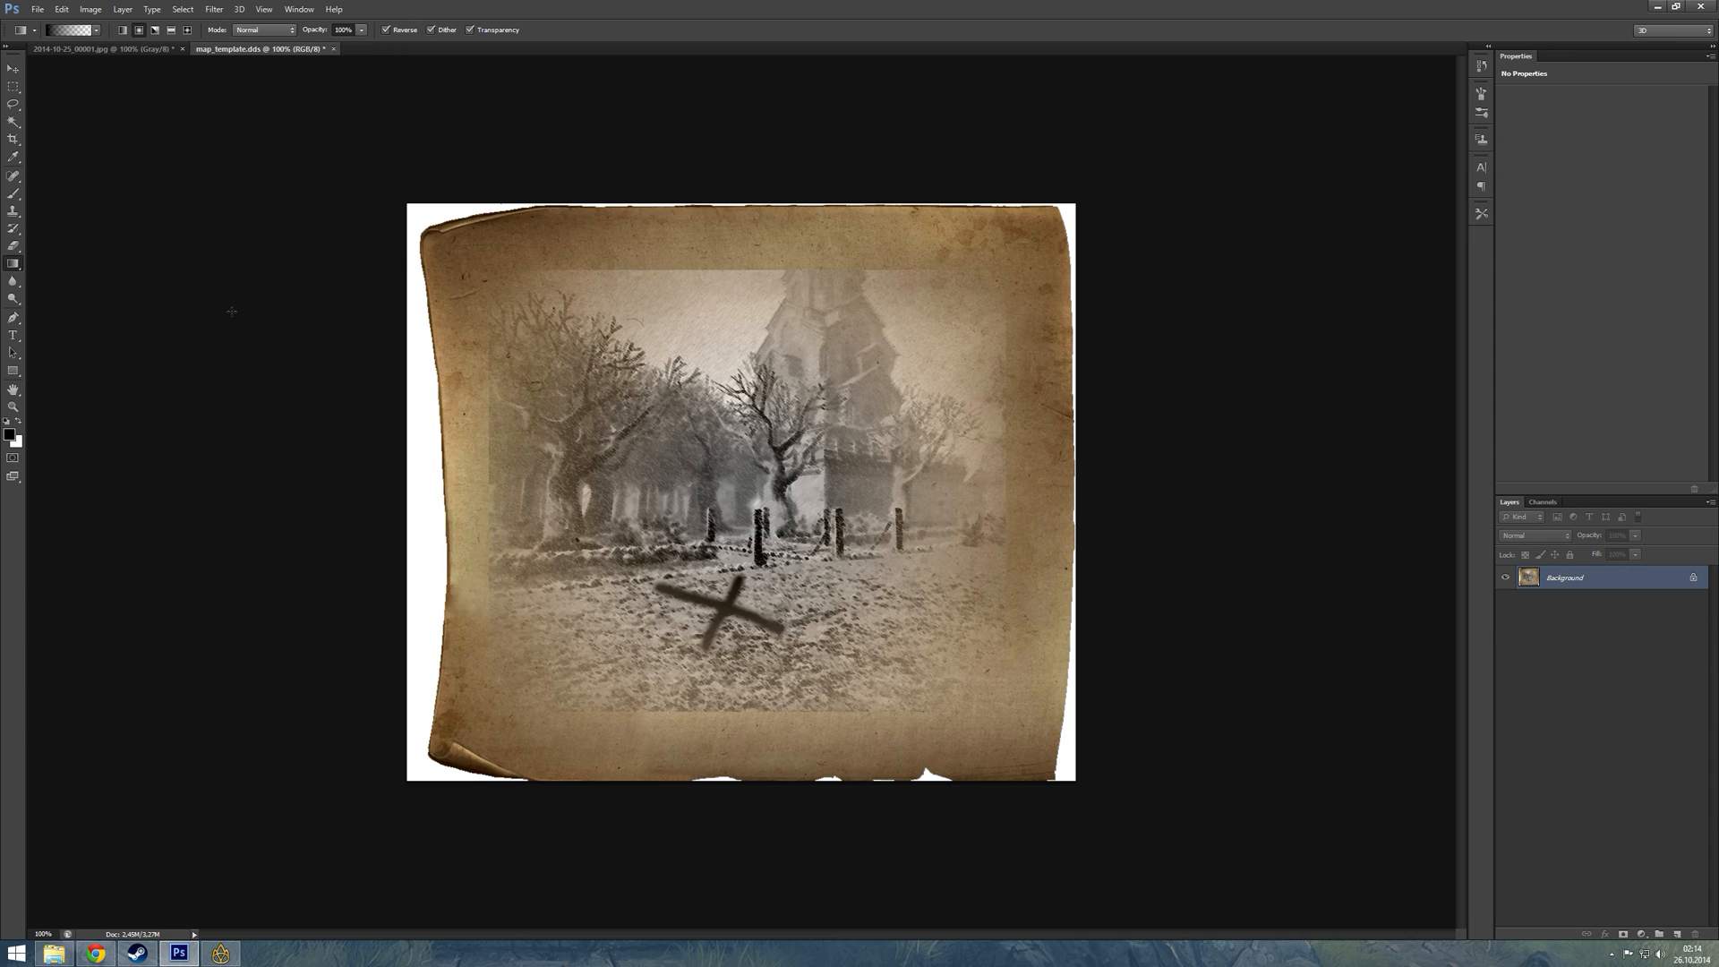
pyautogui.hotkey('ctrl', 'z')
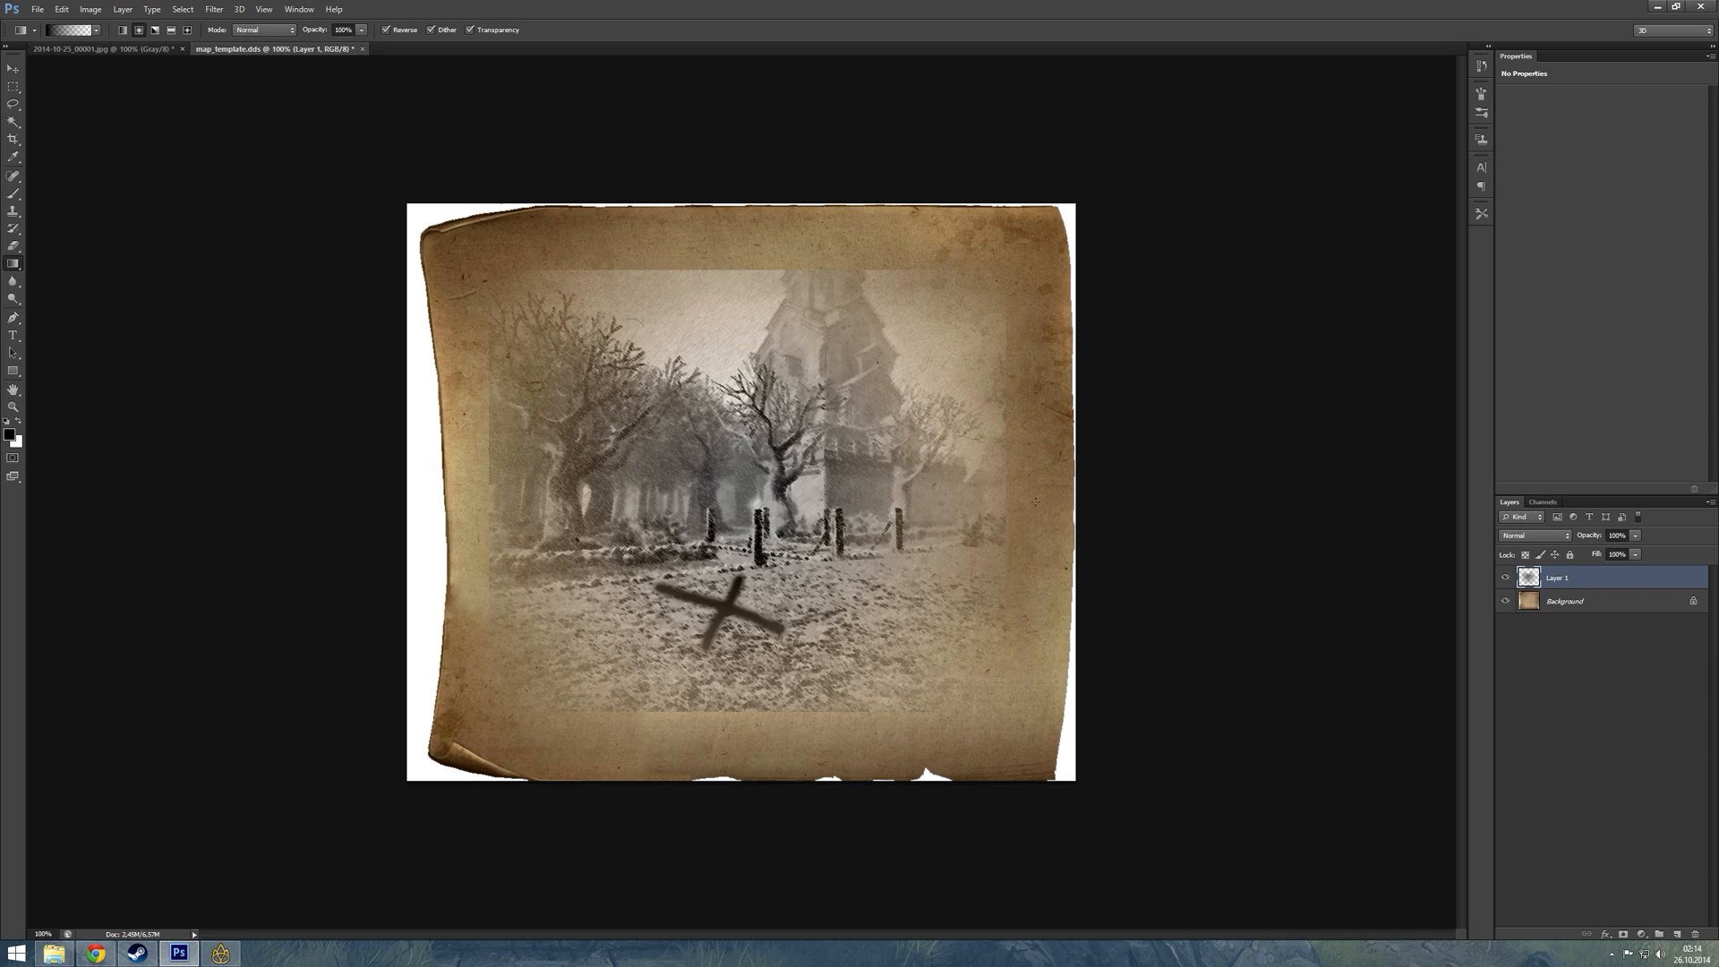
pyautogui.click(1560, 541)
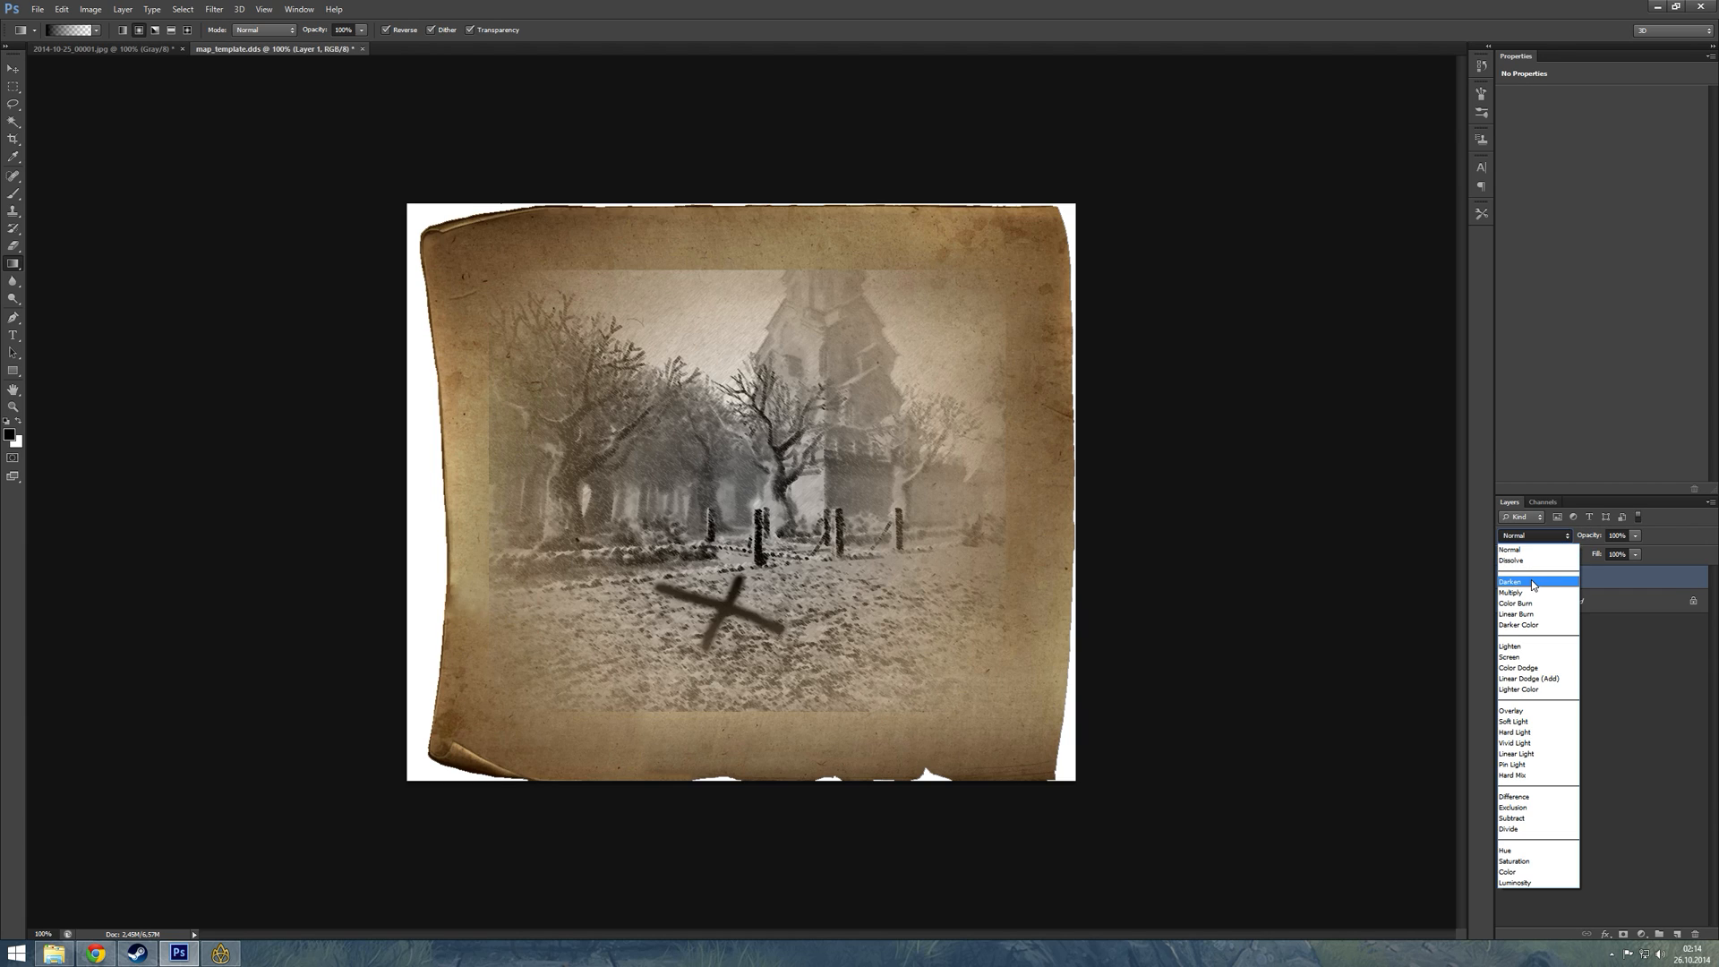
pyautogui.click(1533, 584)
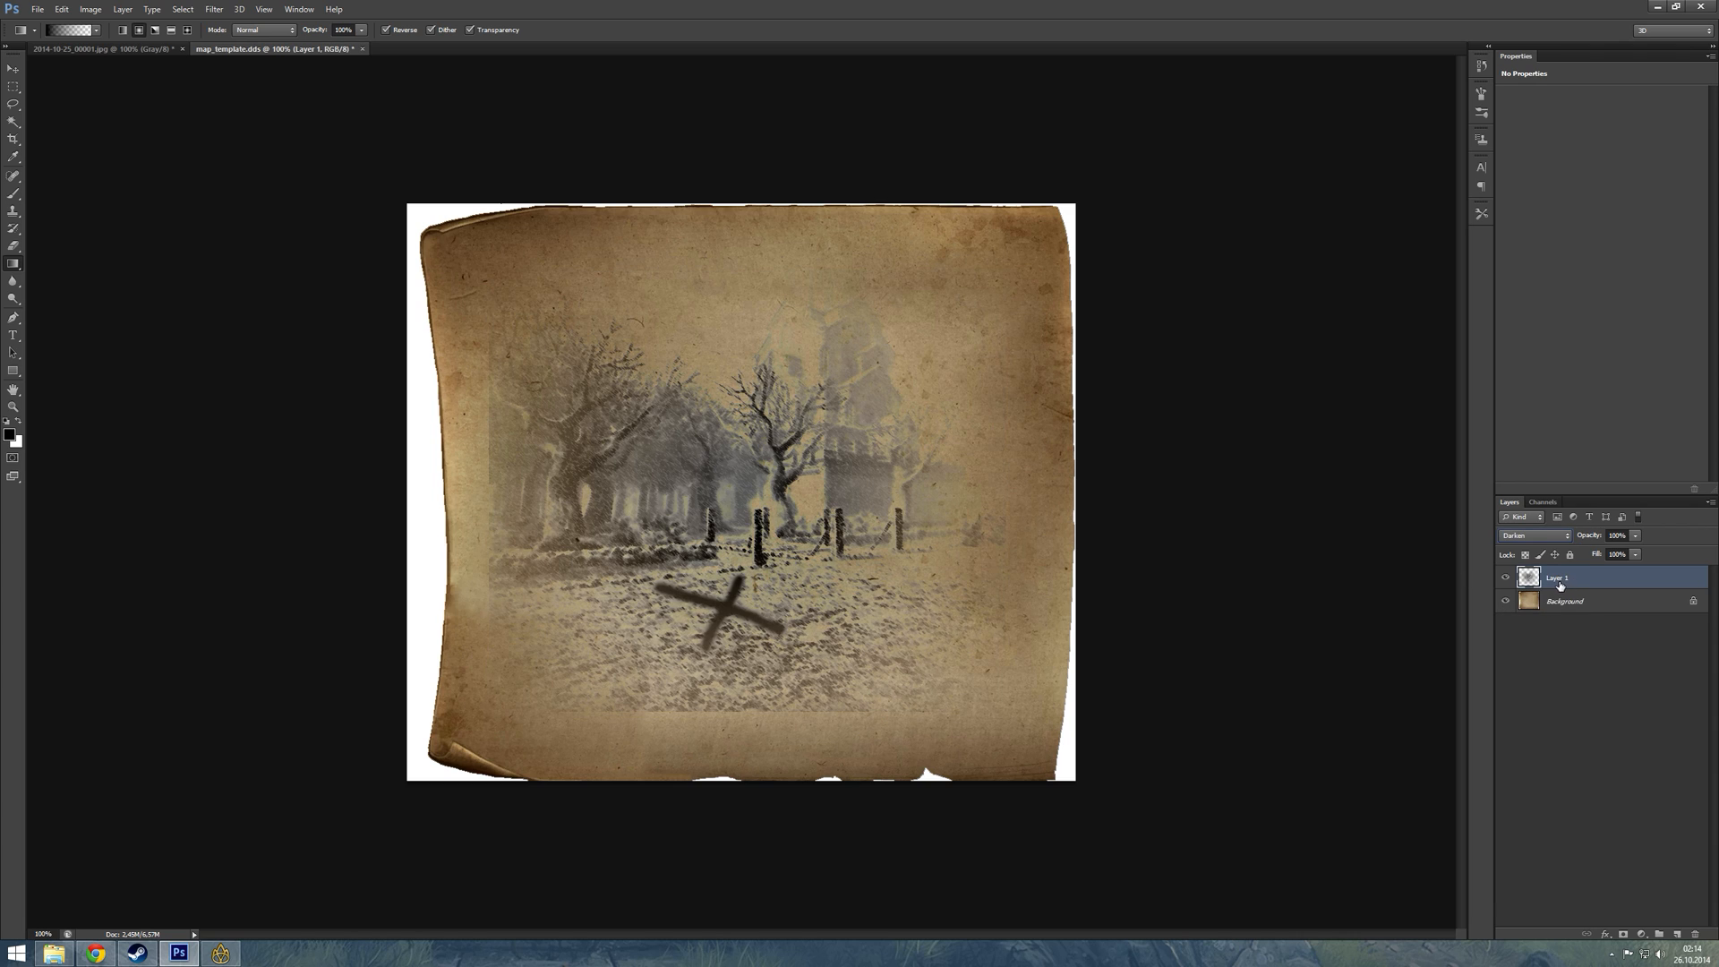
pyautogui.hotkey('ctrl', 'e')
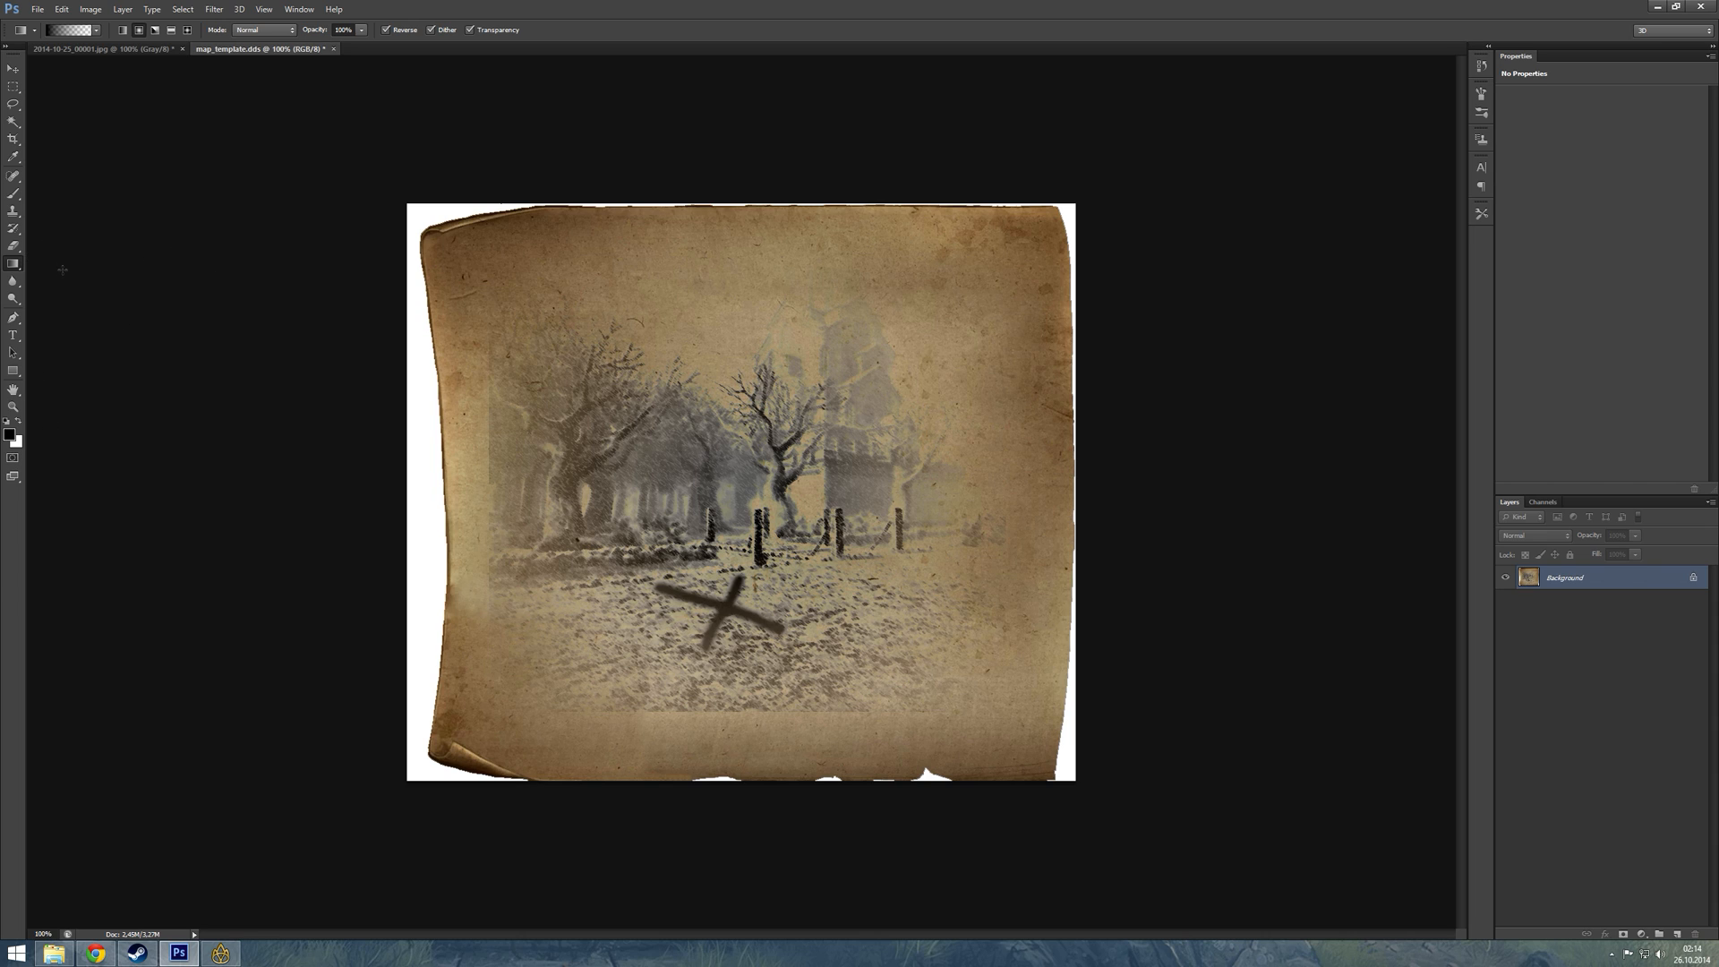
# - Blend the picture's hard border into the parchment with a content-aware Spot Healing Brush stroke around all four edges
pyautogui.click(13, 176)
pyautogui.click(90, 176)
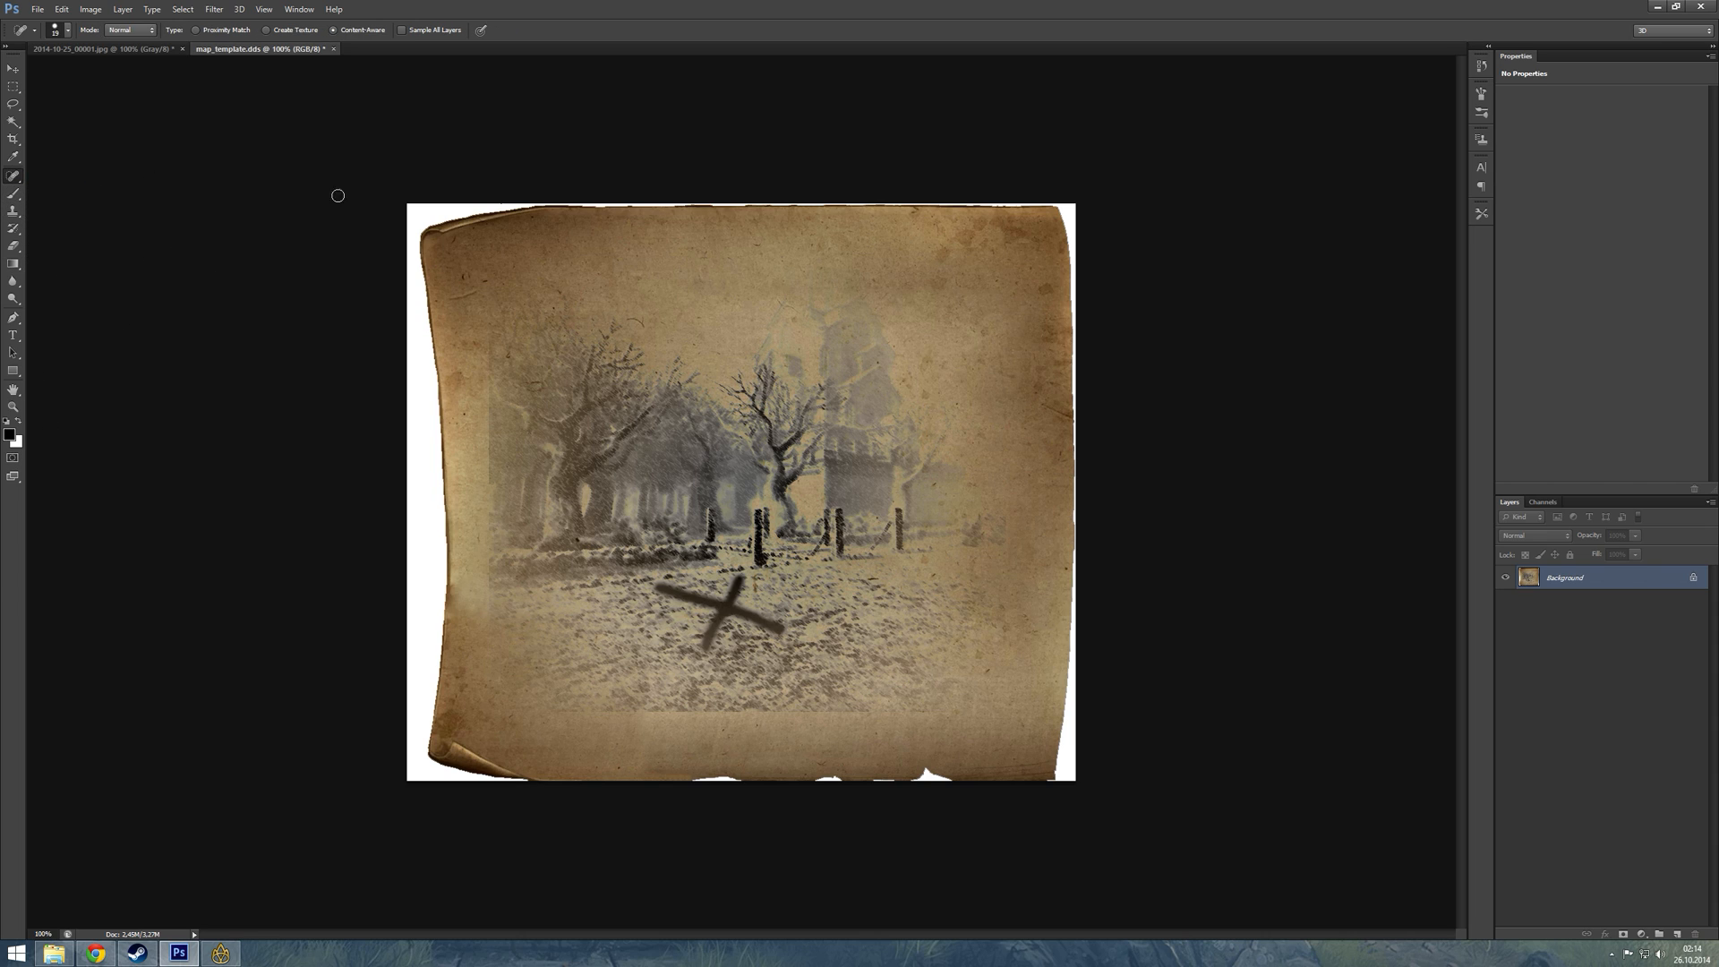
pyautogui.moveTo(486, 615)
pyautogui.mouseDown()
pyautogui.moveTo(492, 338)
pyautogui.moveTo(527, 310)
pyautogui.moveTo(940, 298)
pyautogui.moveTo(1030, 334)
pyautogui.moveTo(1035, 680)
pyautogui.moveTo(985, 715)
pyautogui.moveTo(537, 706)
pyautogui.moveTo(497, 658)
pyautogui.moveTo(500, 606)
pyautogui.mouseUp()
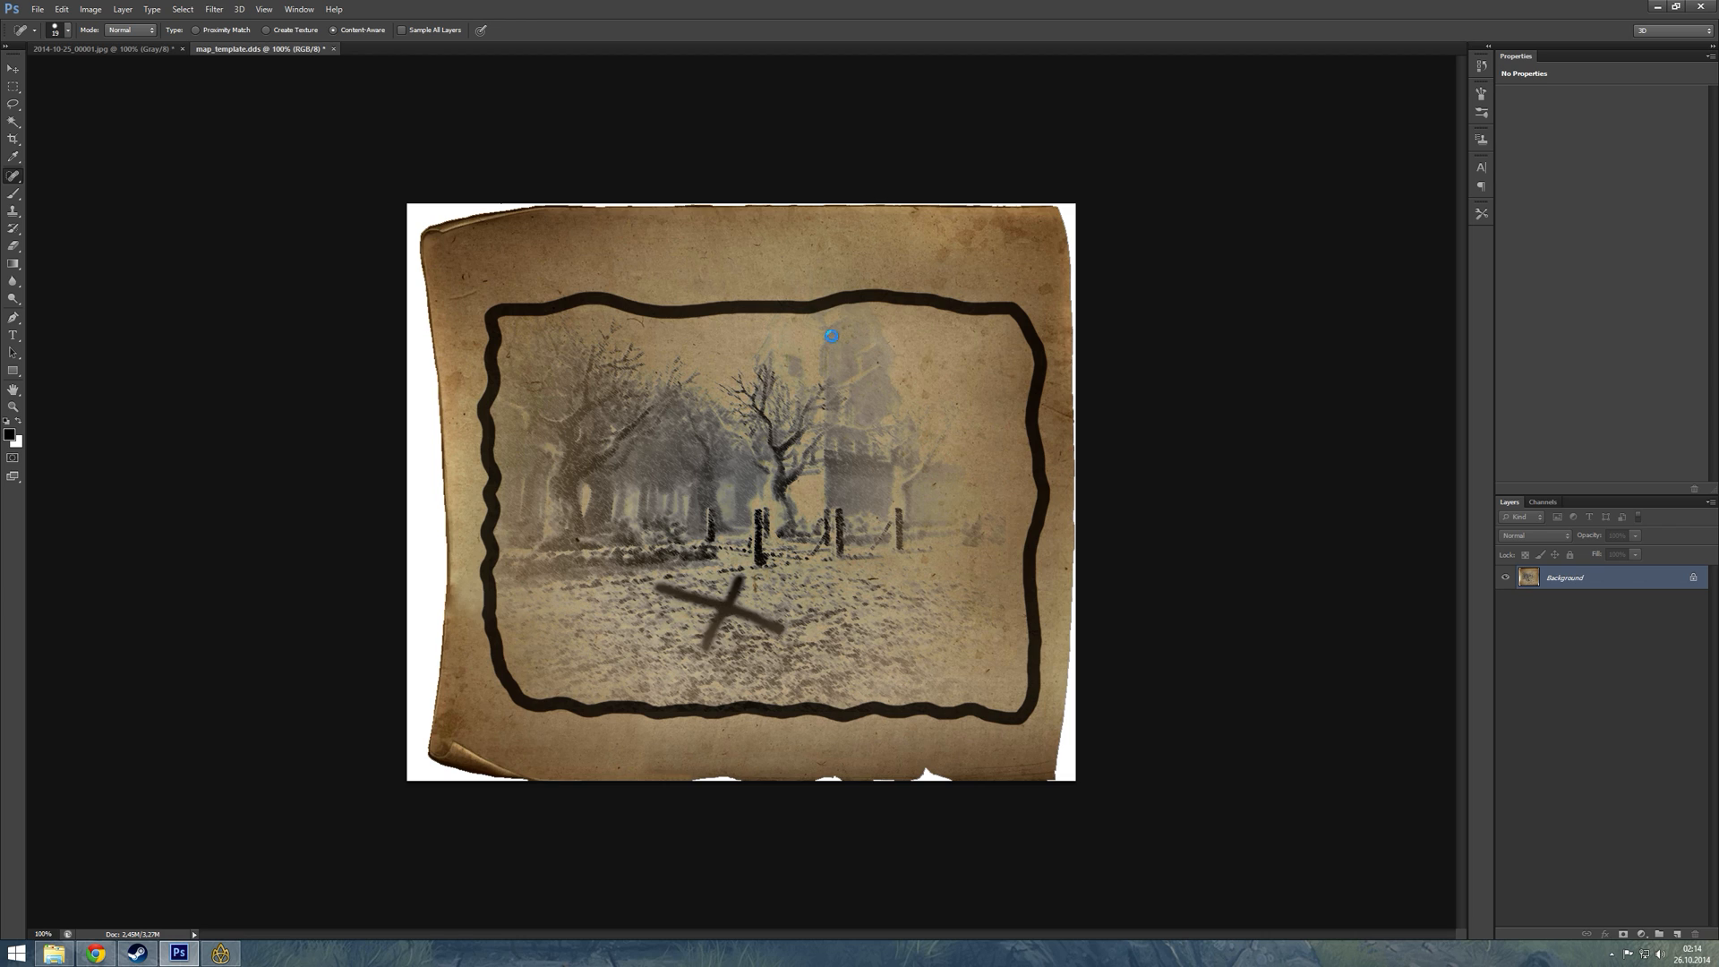
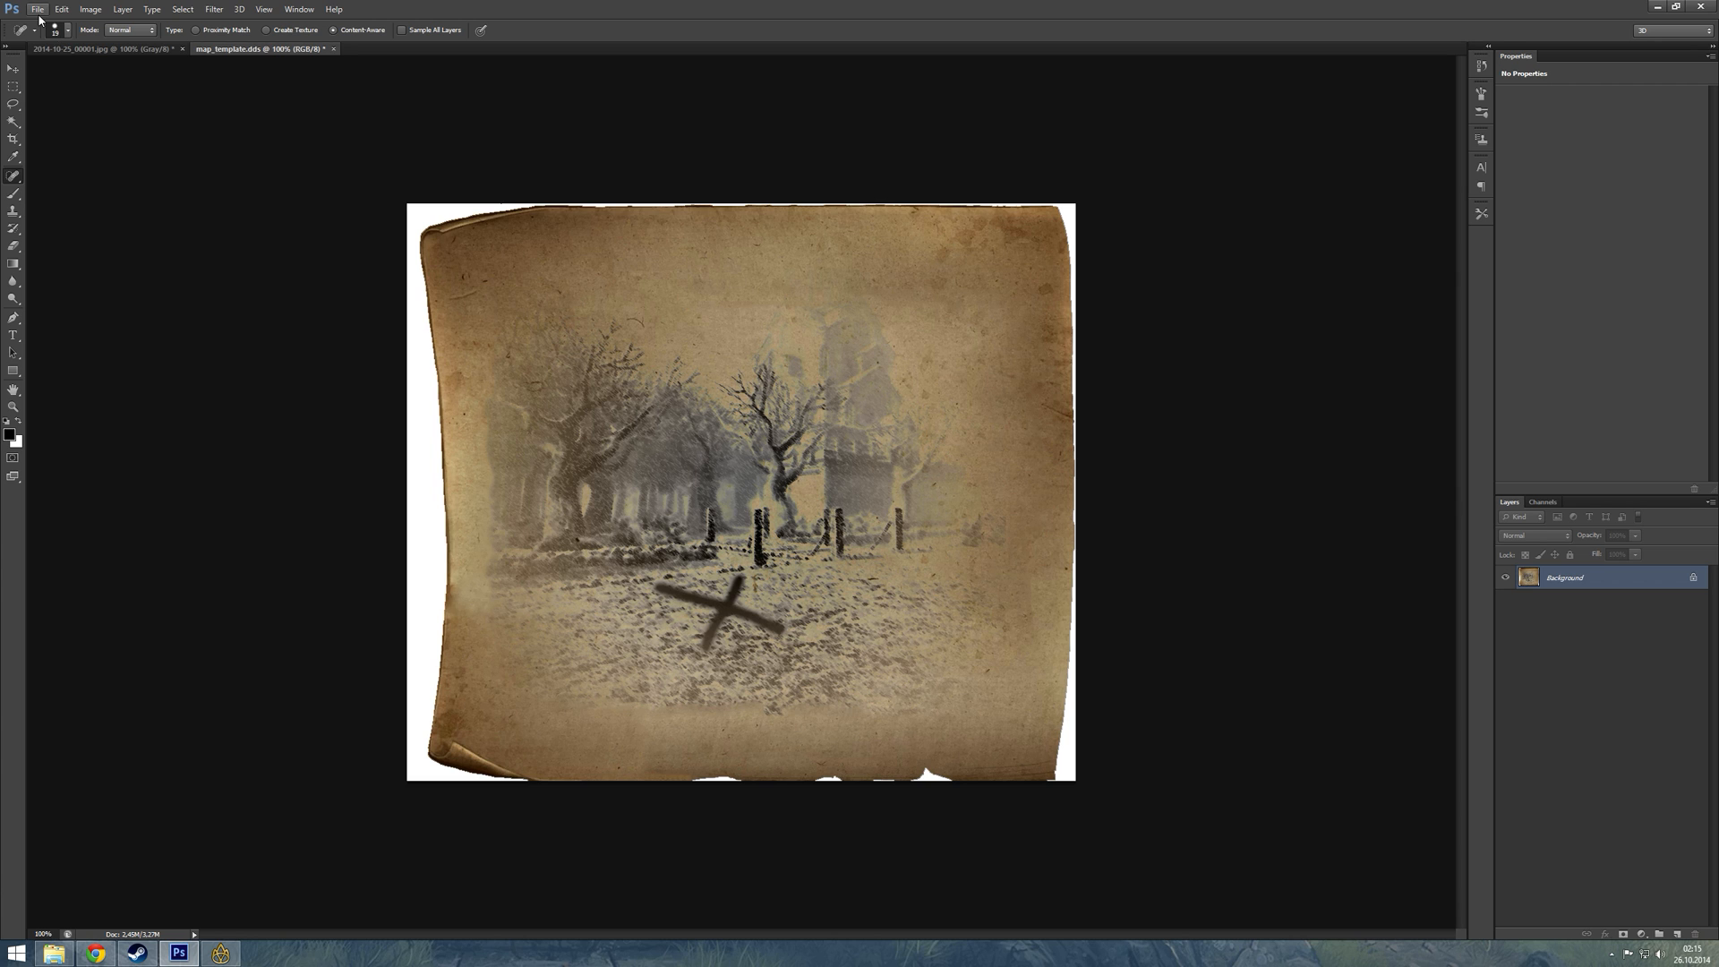
pyautogui.hotkey('alt', 'f')
pyautogui.press('Escape')
pyautogui.hotkey('ctrl', 'shift', 's')
pyautogui.click(708, 318)
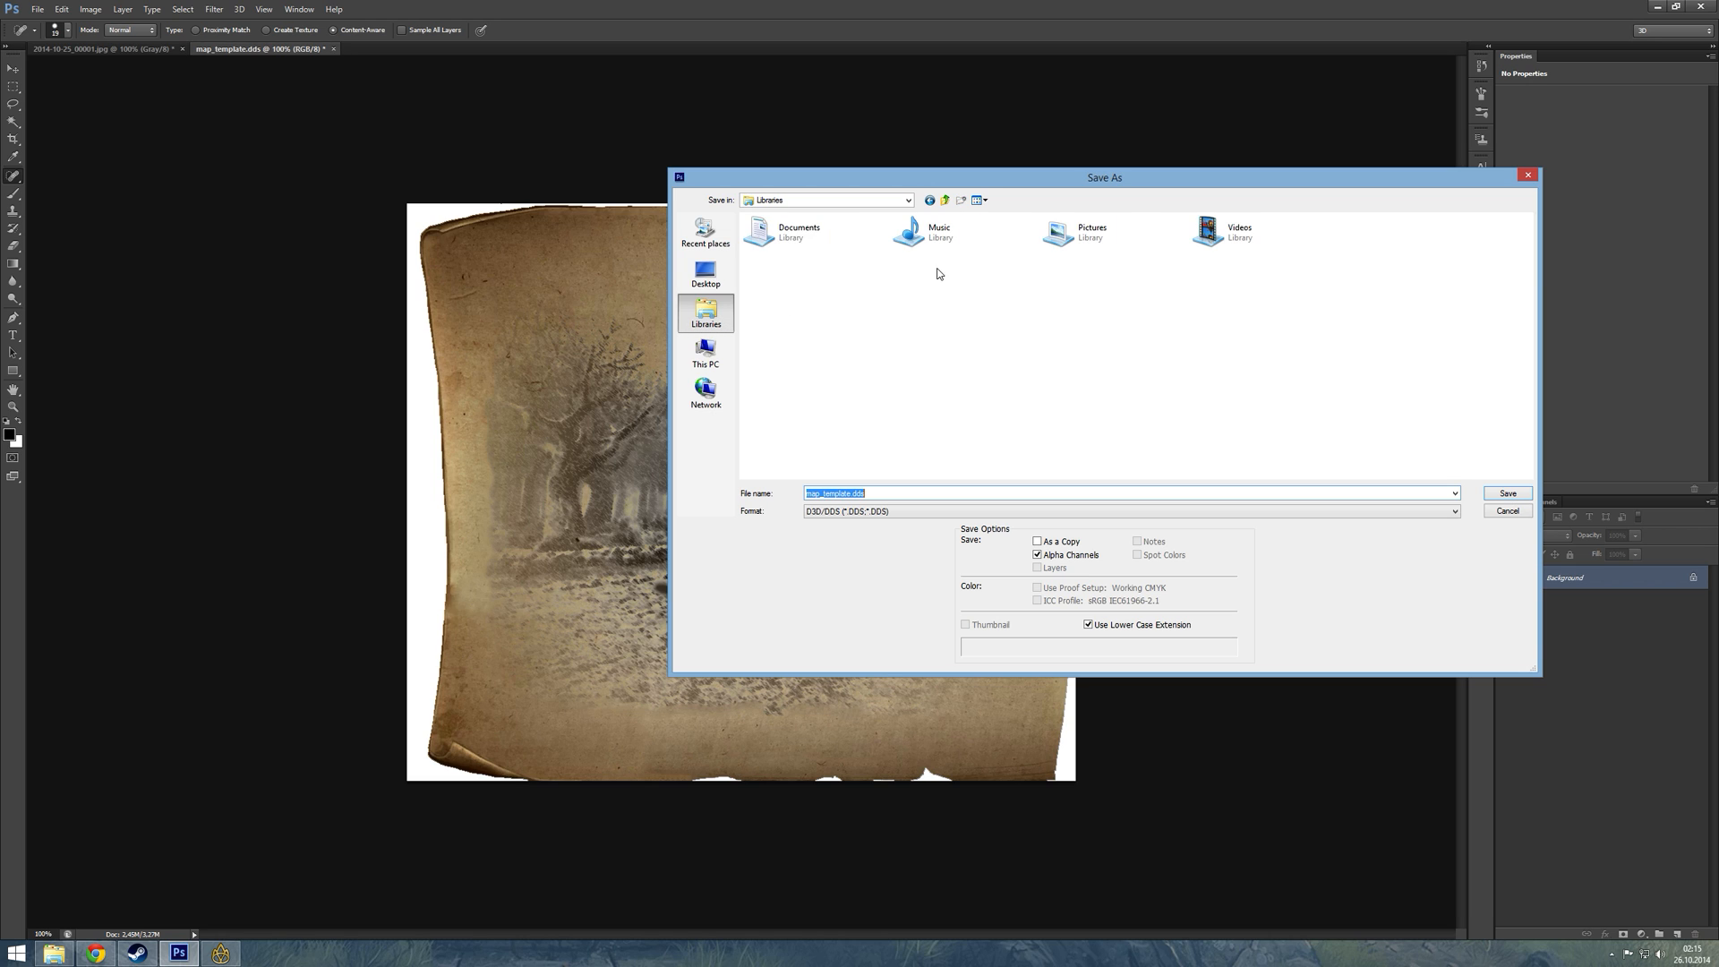
pyautogui.doubleClick(793, 240)
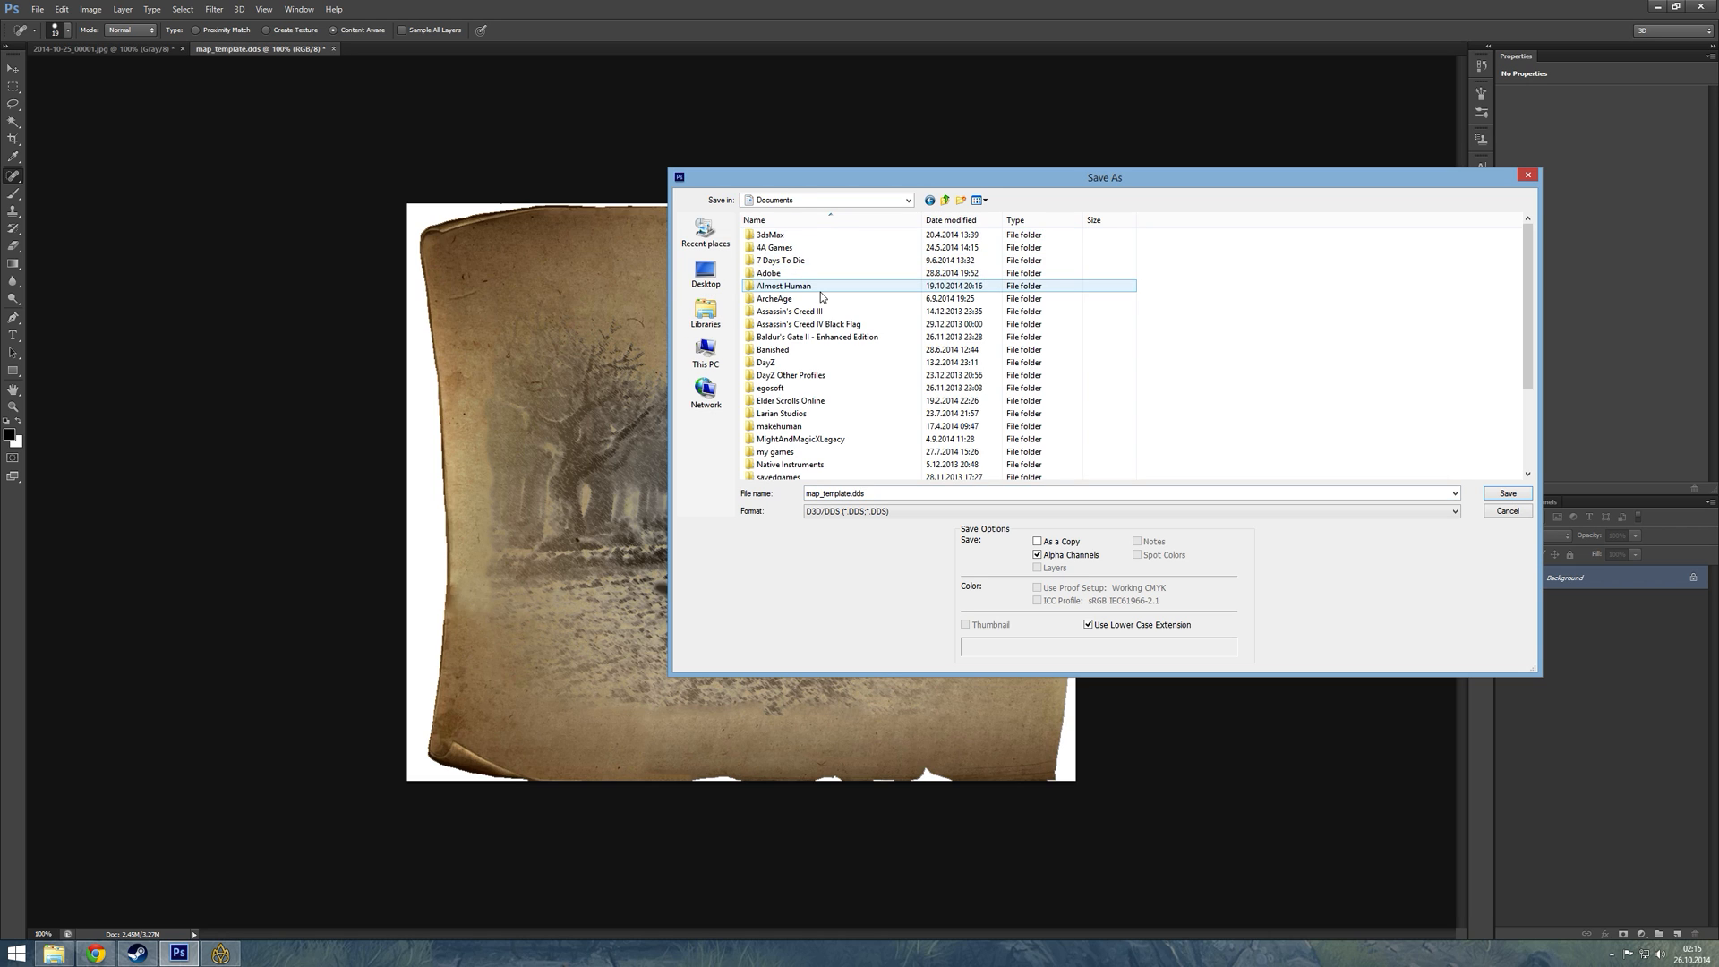
pyautogui.doubleClick(820, 292)
pyautogui.click(820, 250)
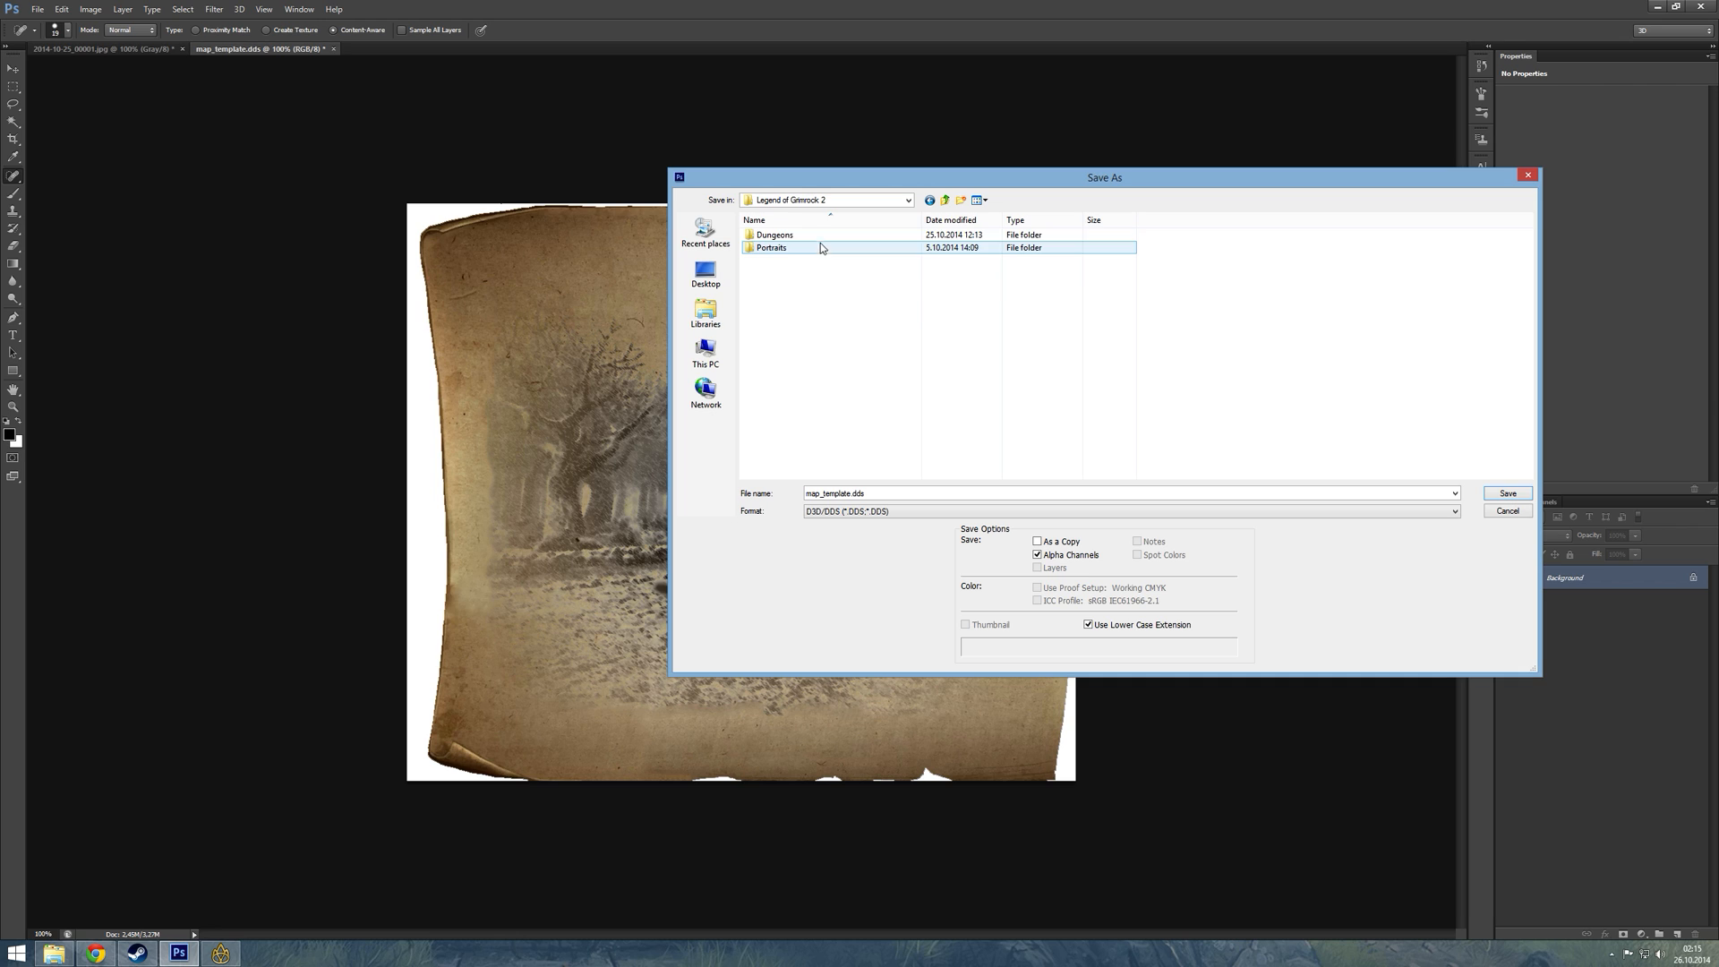
pyautogui.doubleClick(821, 247)
pyautogui.doubleClick(820, 234)
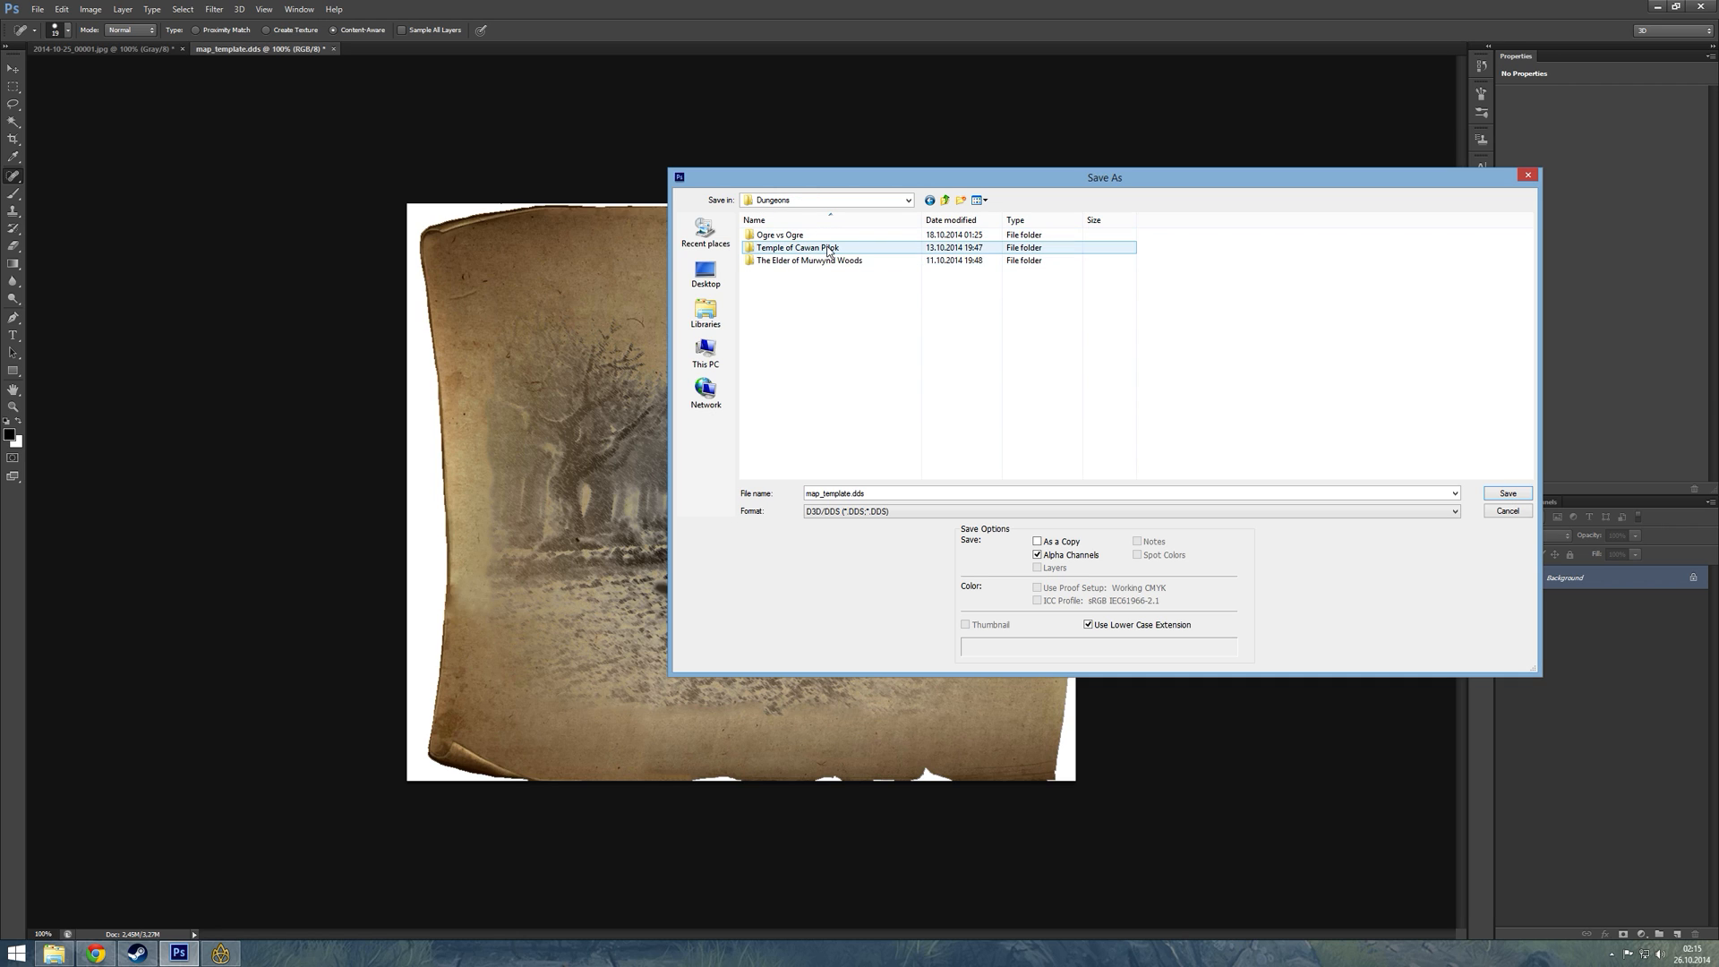
pyautogui.doubleClick(791, 249)
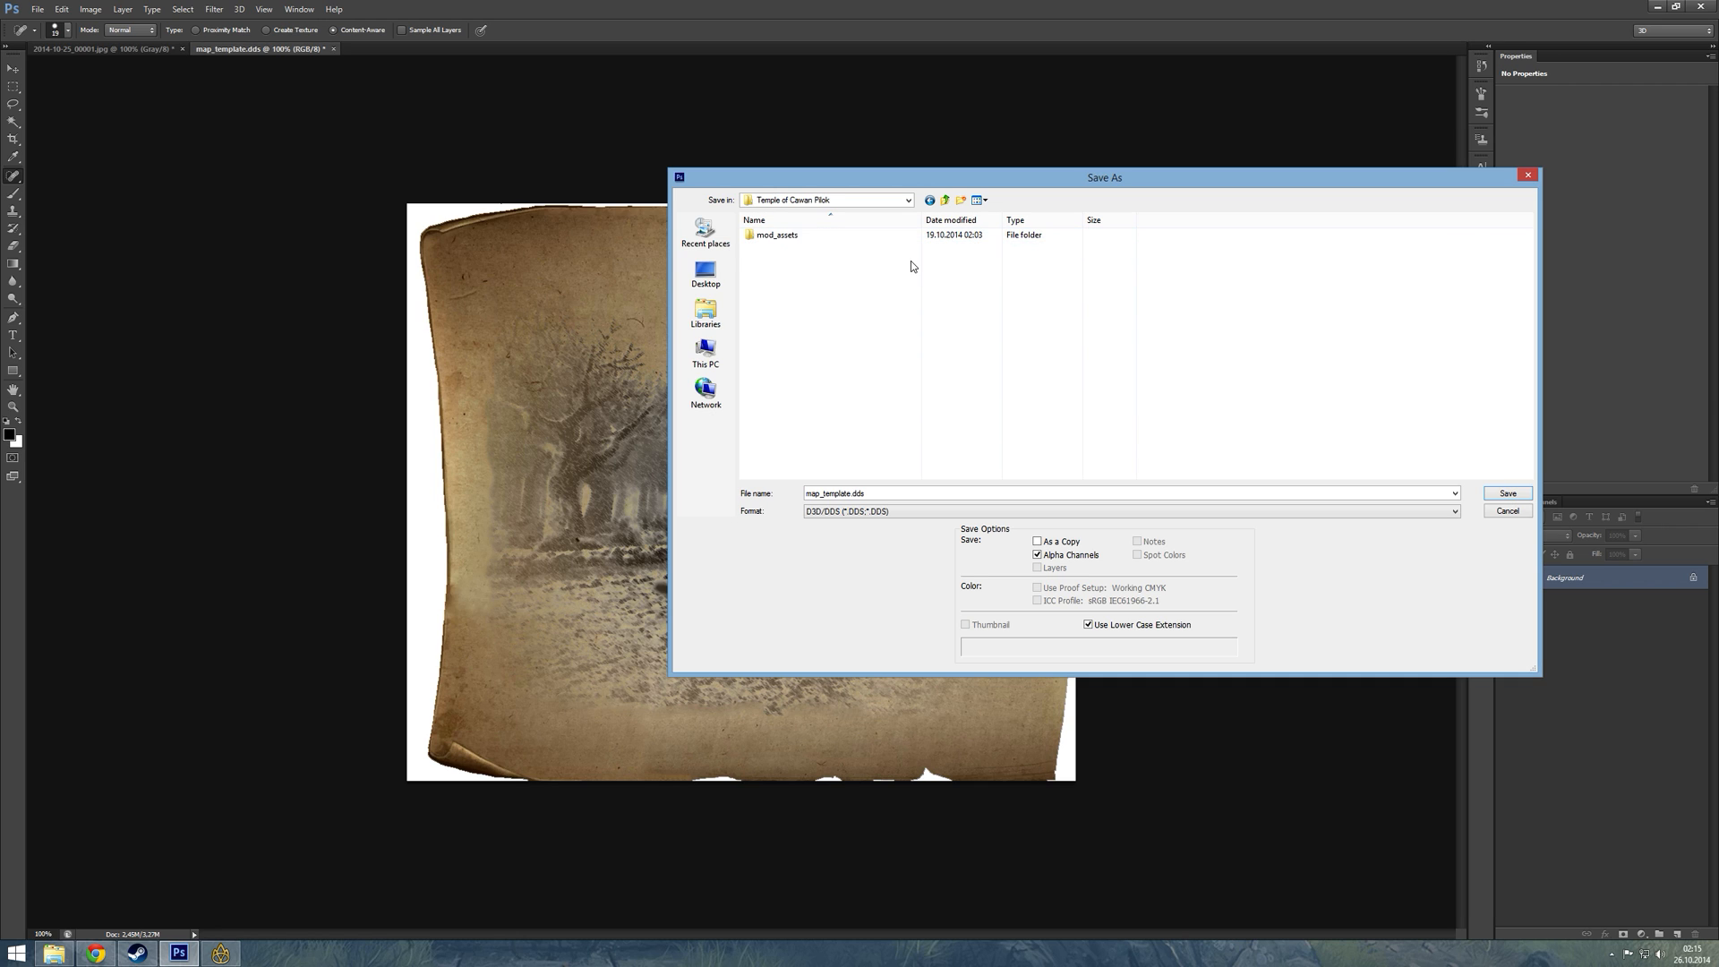
pyautogui.doubleClick(822, 235)
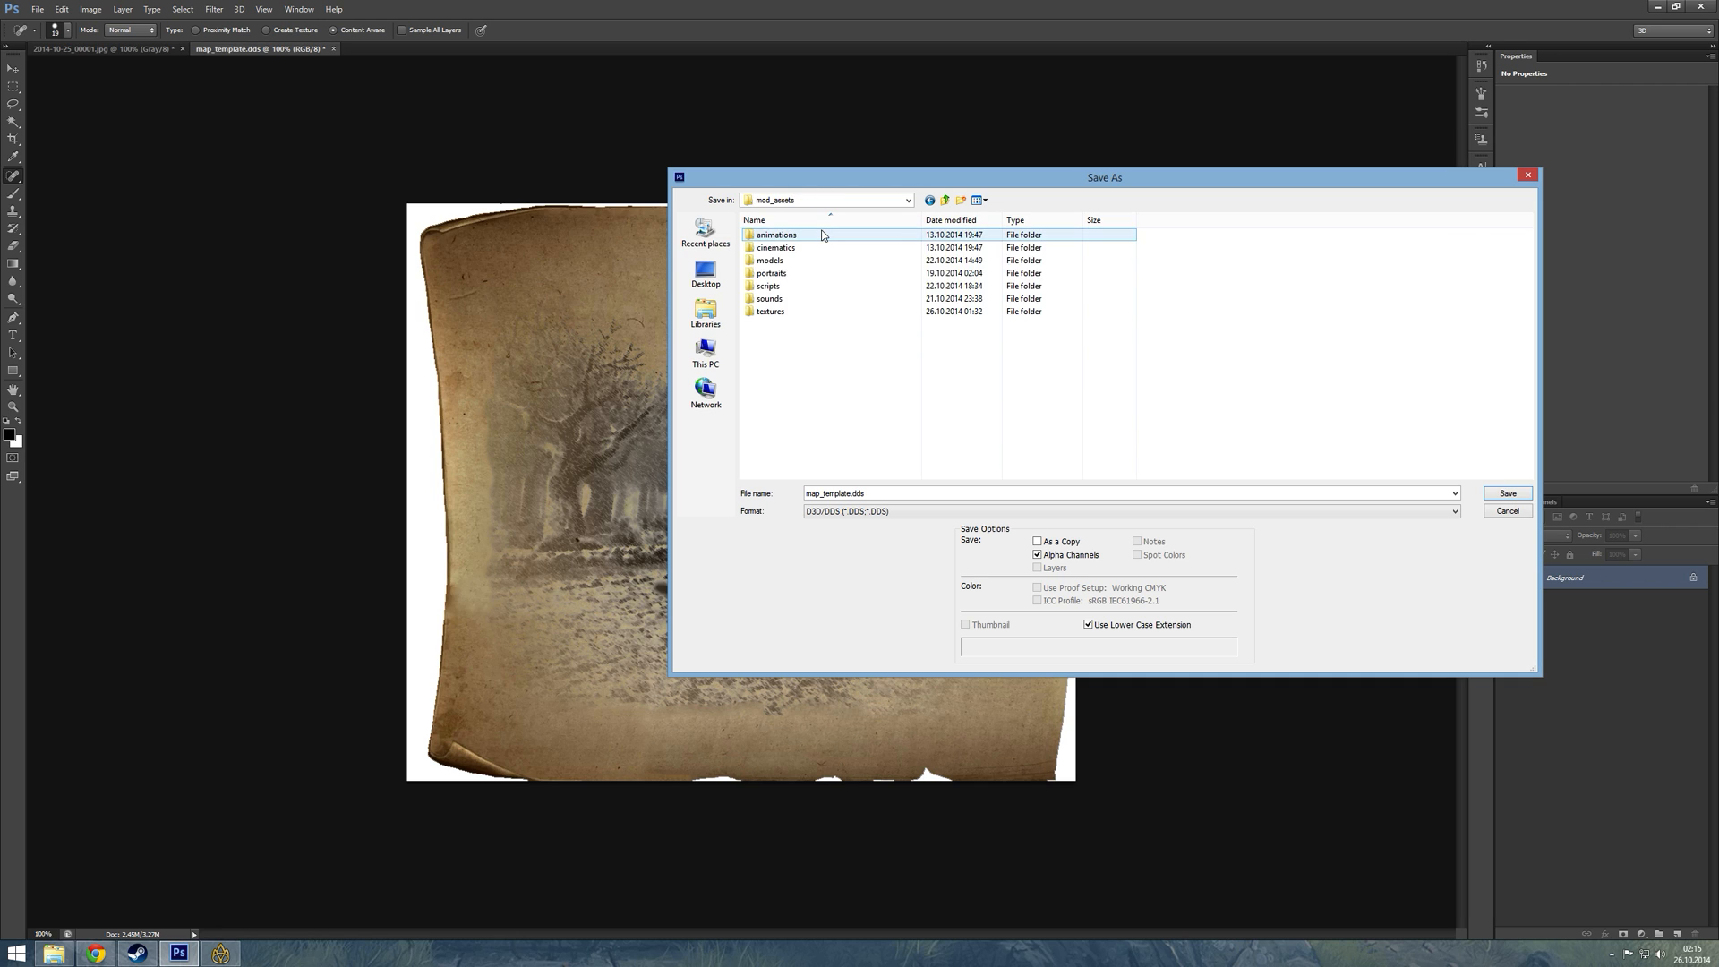
pyautogui.doubleClick(809, 311)
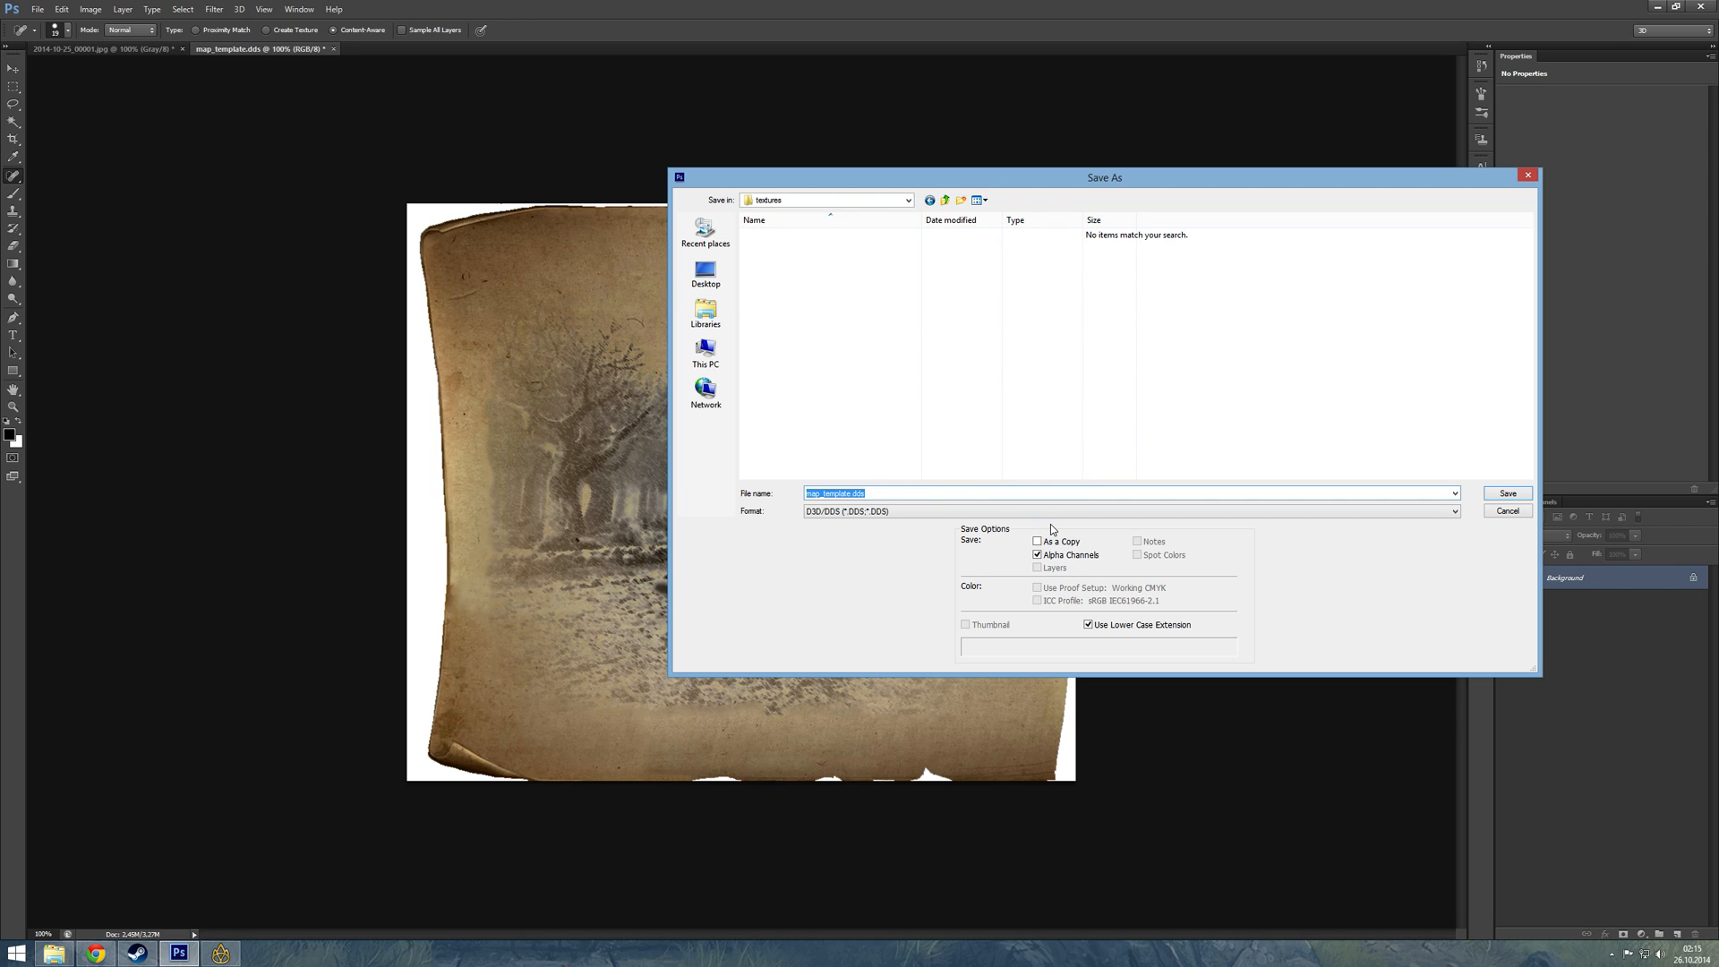
pyautogui.press('End')
pyautogui.press('BackSpace')
pyautogui.press('BackSpace')
pyautogui.press('BackSpace')
pyautogui.press('BackSpace')
pyautogui.press('BackSpace')
pyautogui.press('BackSpace')
pyautogui.press('BackSpace')
pyautogui.press('BackSpace')
pyautogui.press('BackSpace')
pyautogui.press('BackSpace')
pyautogui.press('Delete')
pyautogui.write('treasure_map')
pyautogui.press('Return')
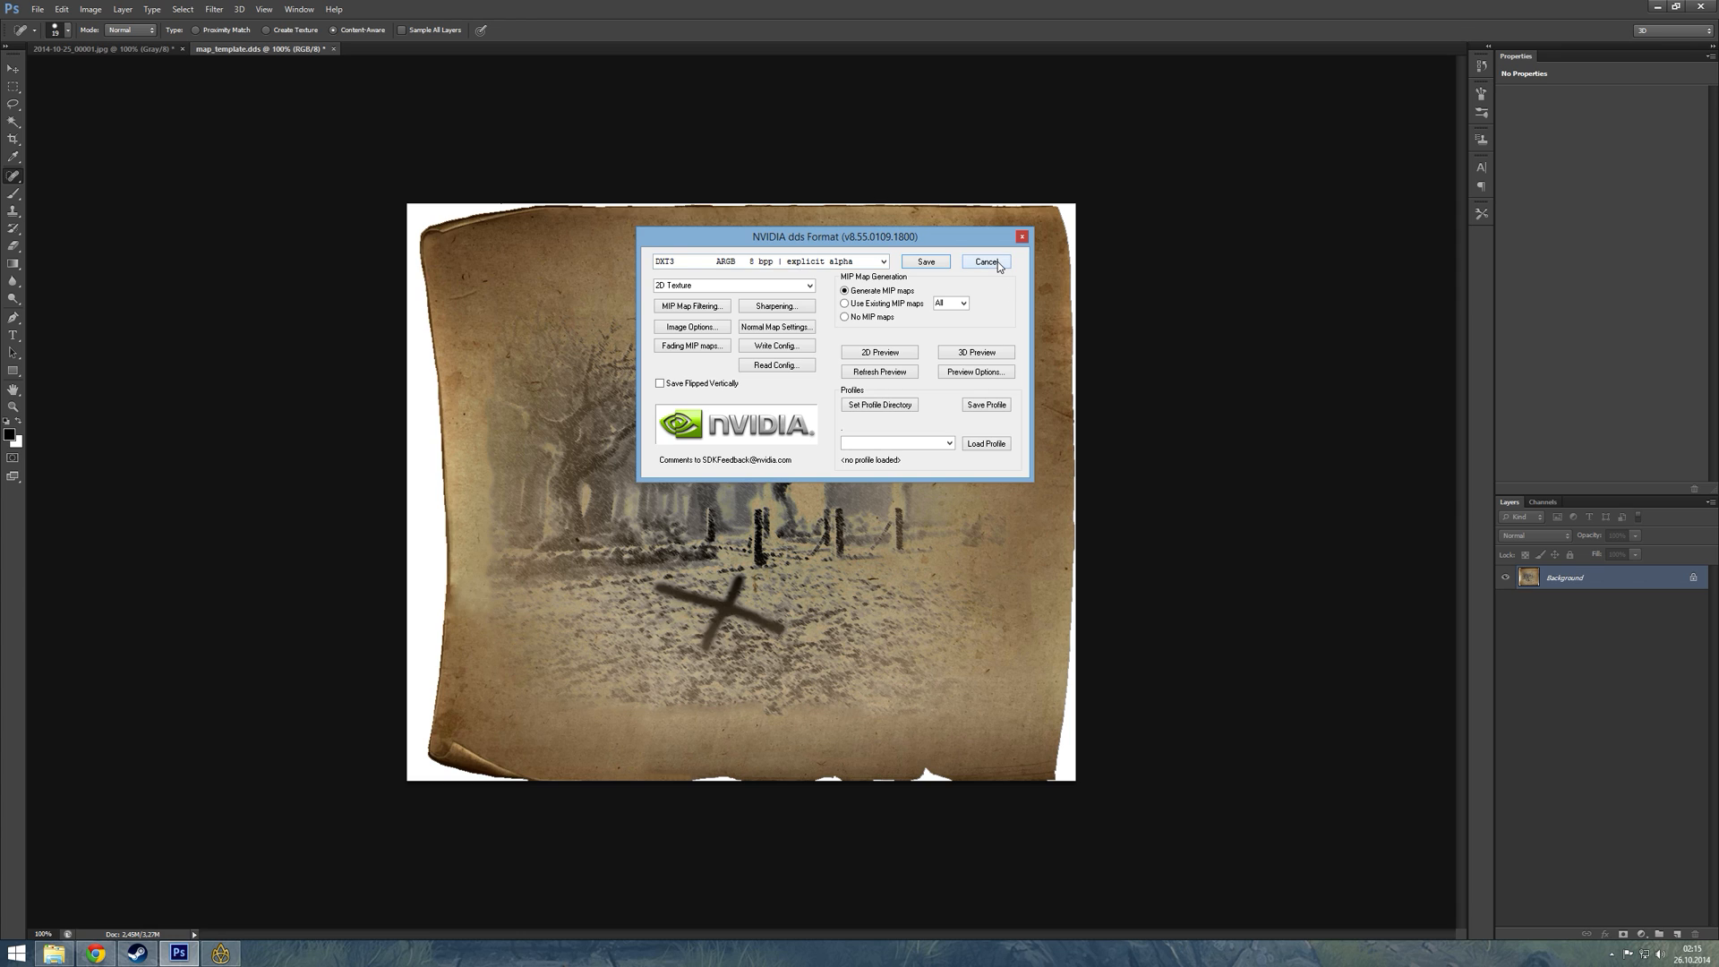
pyautogui.click(985, 261)
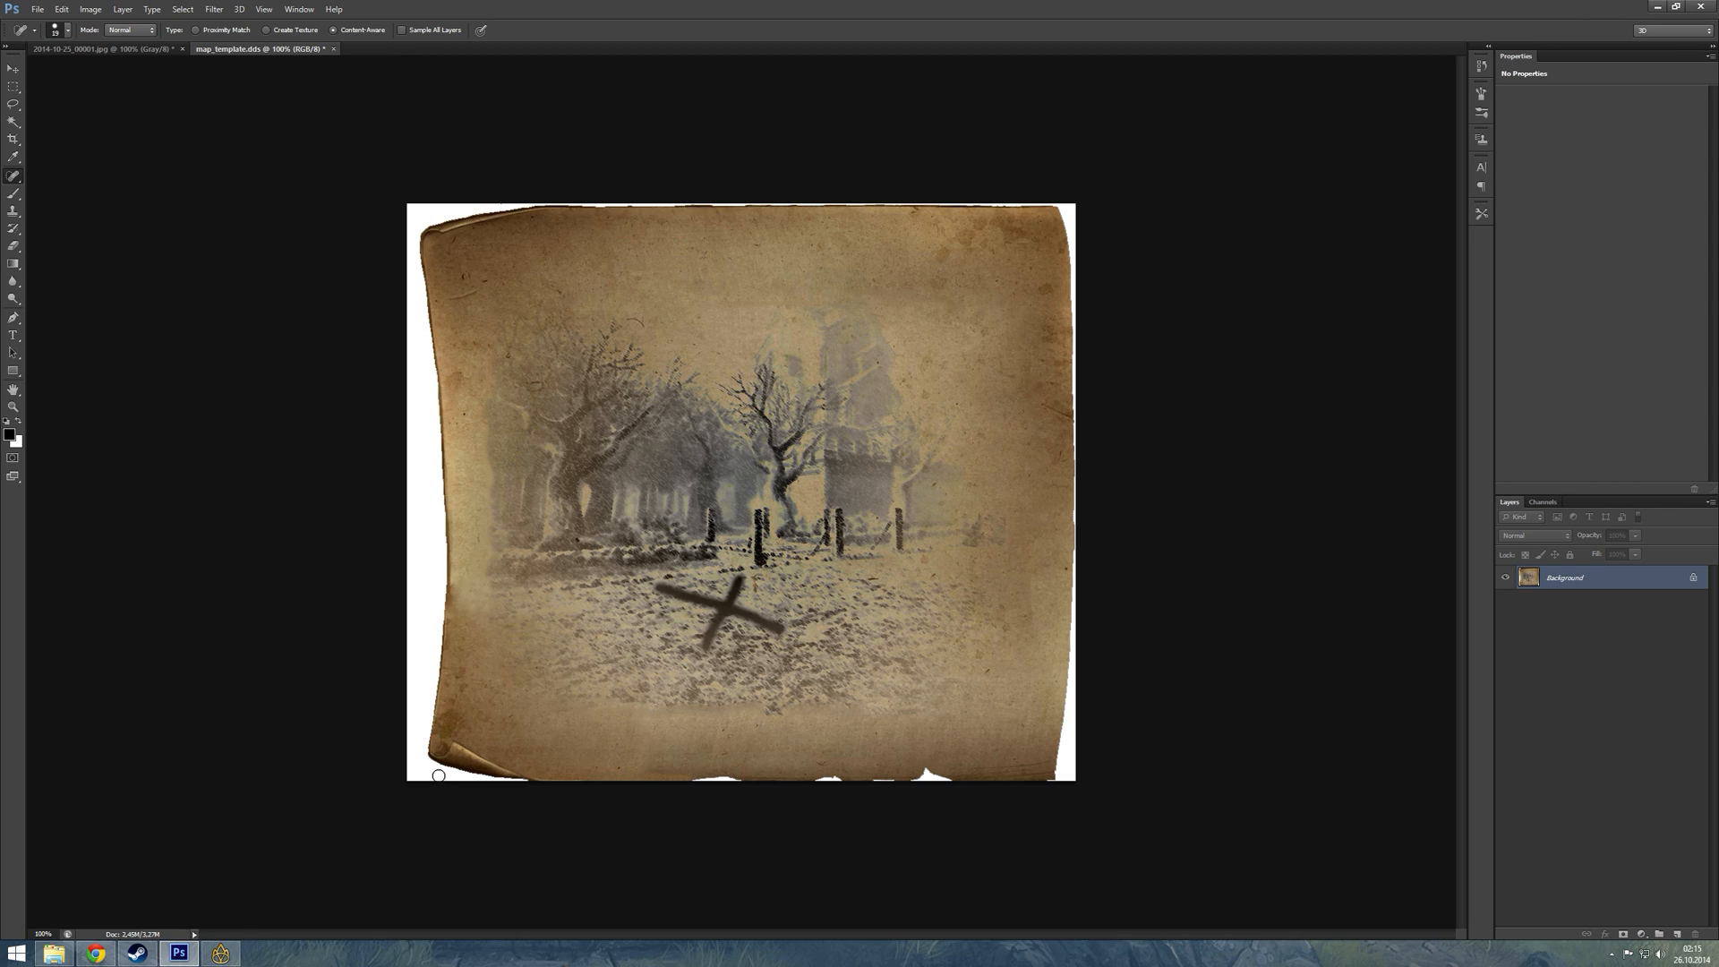
pyautogui.click(220, 953)
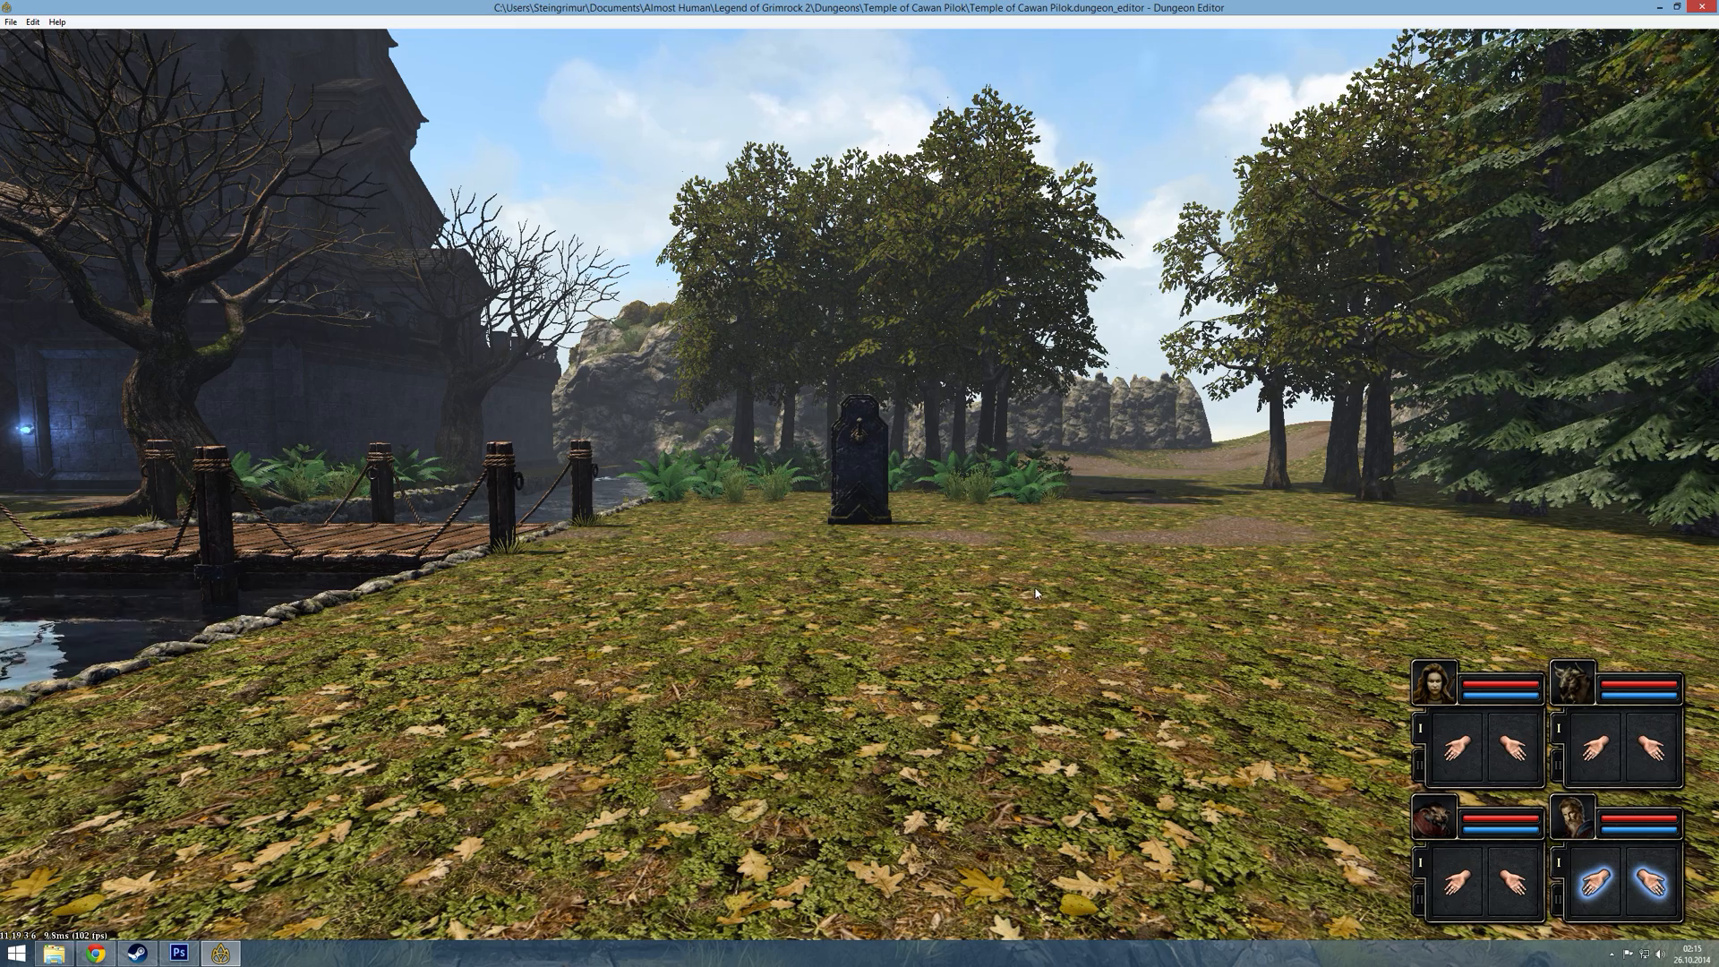
pyautogui.press('Escape')
pyautogui.press('Escape')
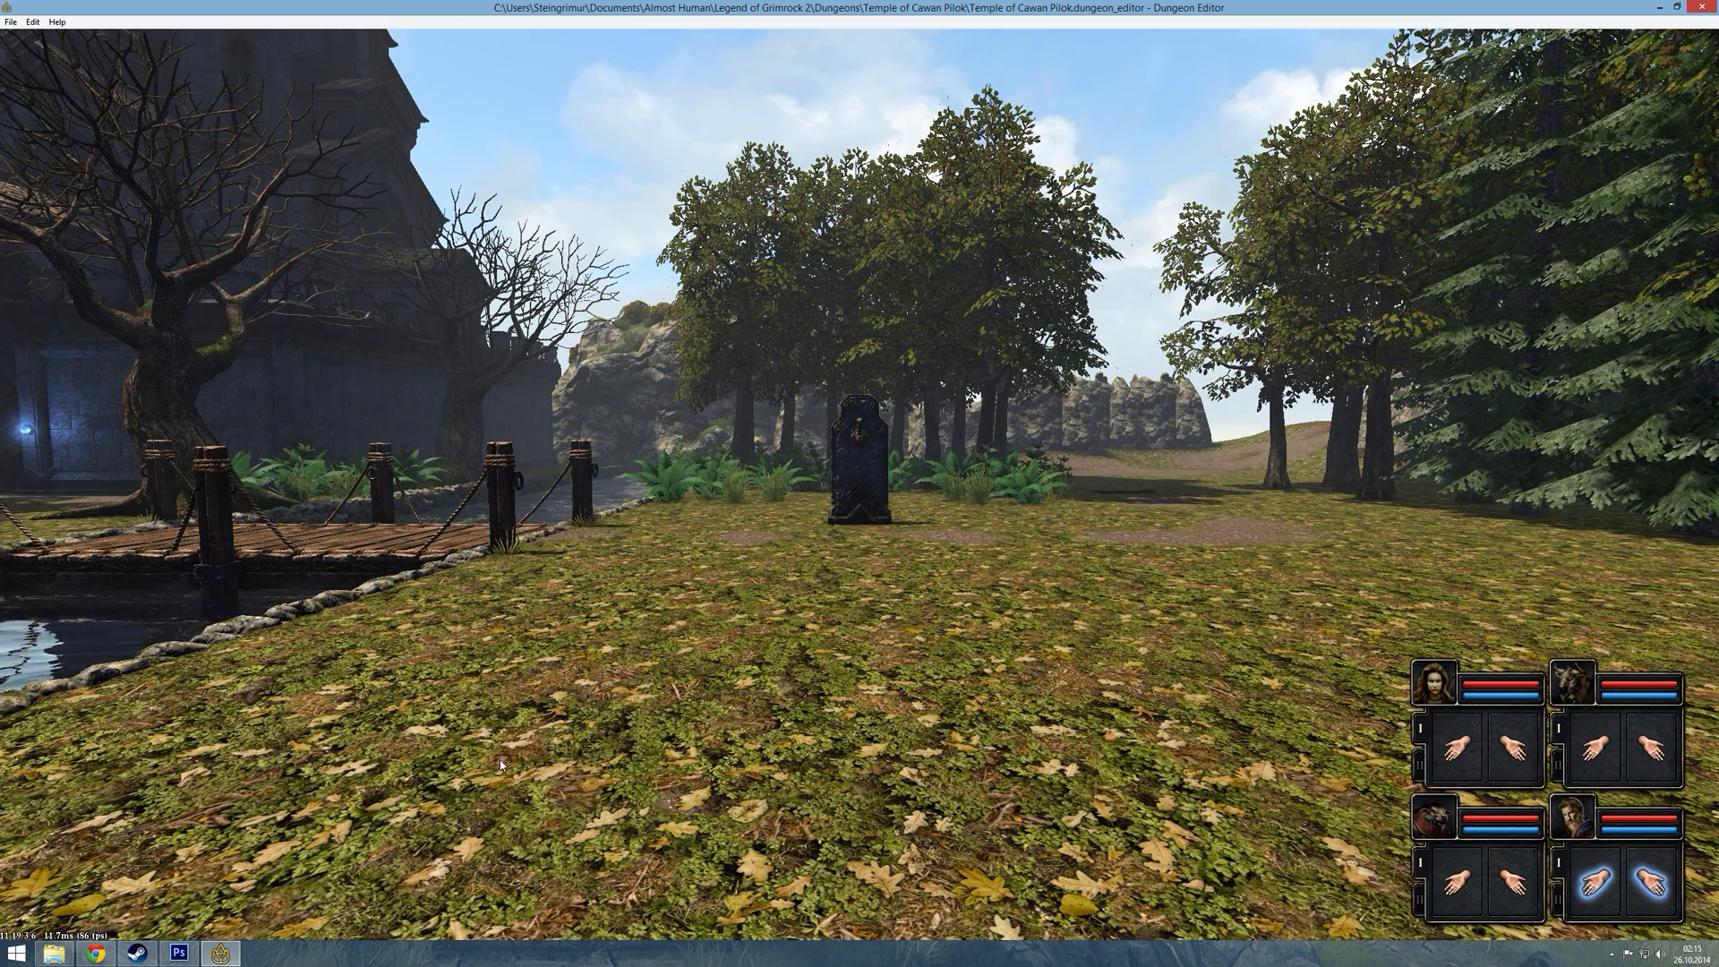
pyautogui.click(179, 953)
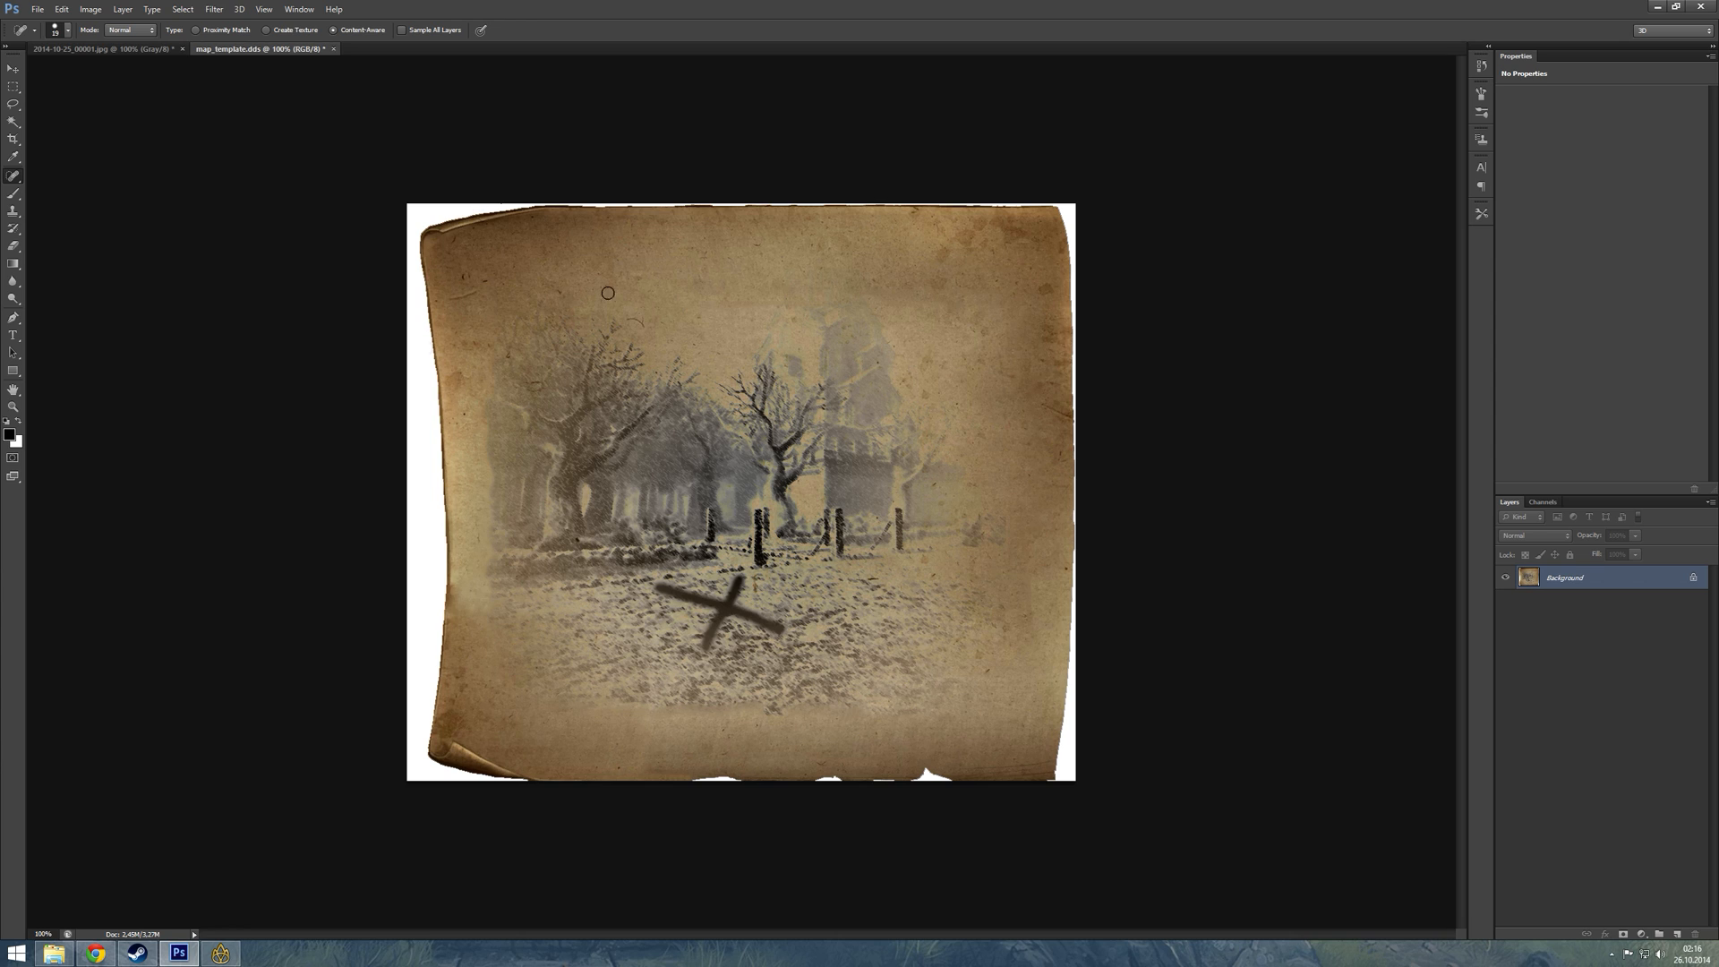
# - Resize the map image to 596 by 512 pixels
pyautogui.click(91, 9)
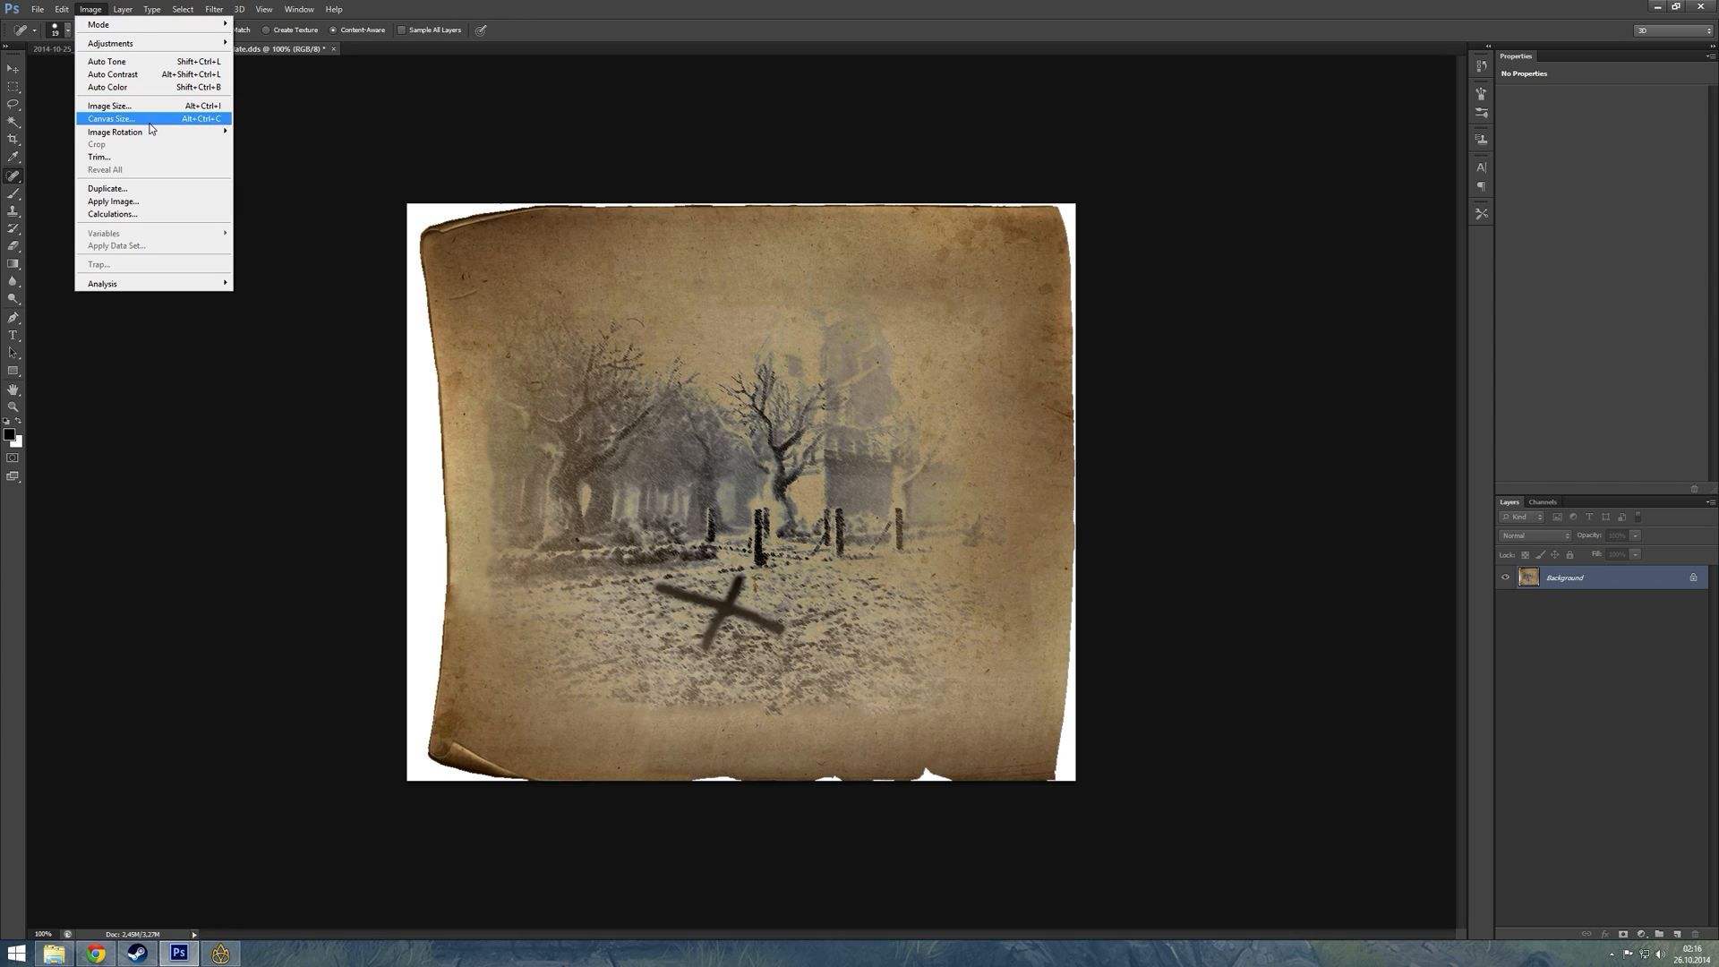
pyautogui.click(155, 109)
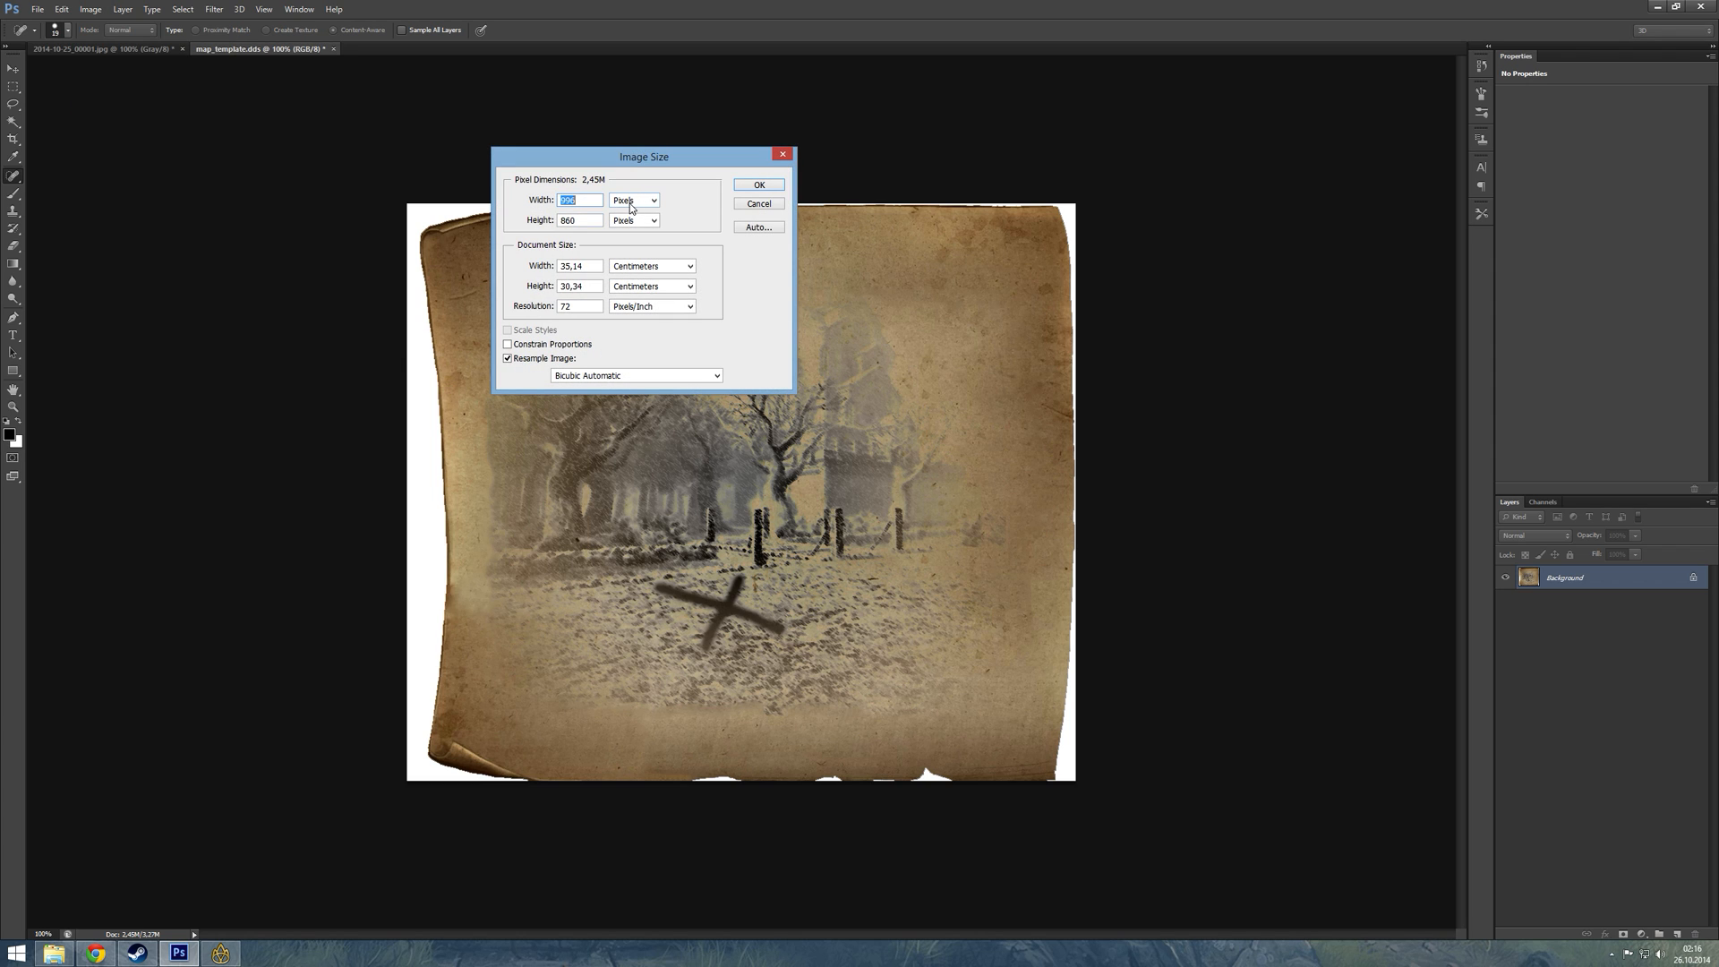
pyautogui.moveTo(603, 159); pyautogui.dragTo(844, 318)
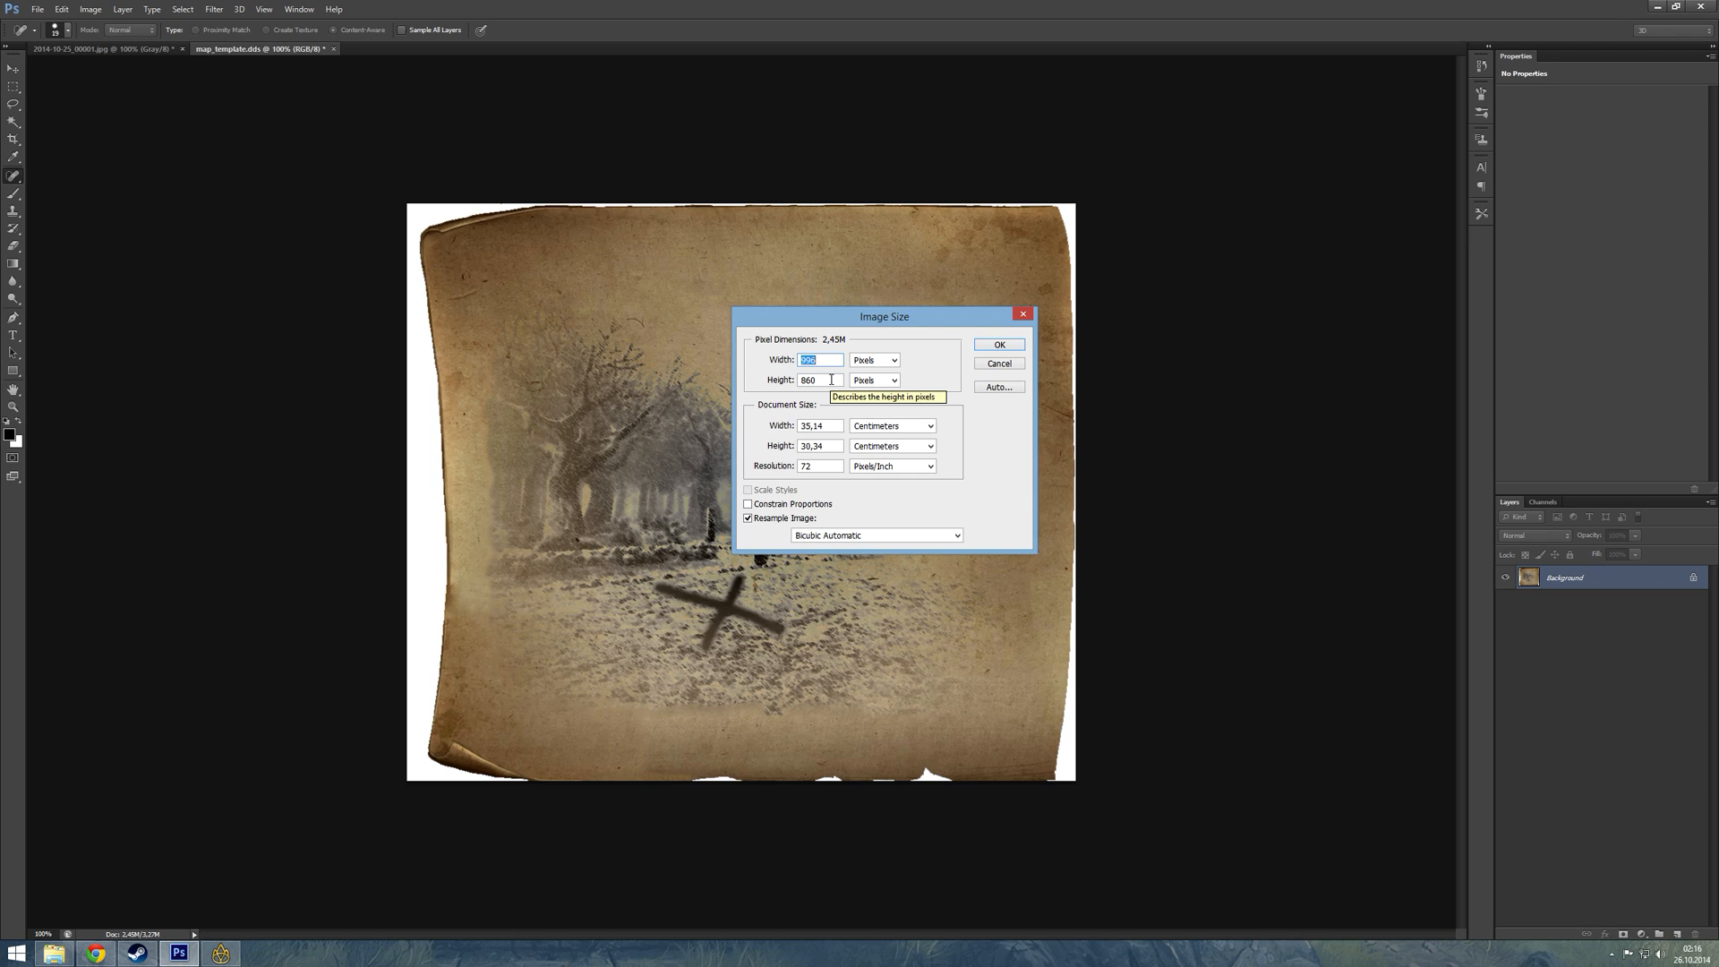
pyautogui.doubleClick(831, 380)
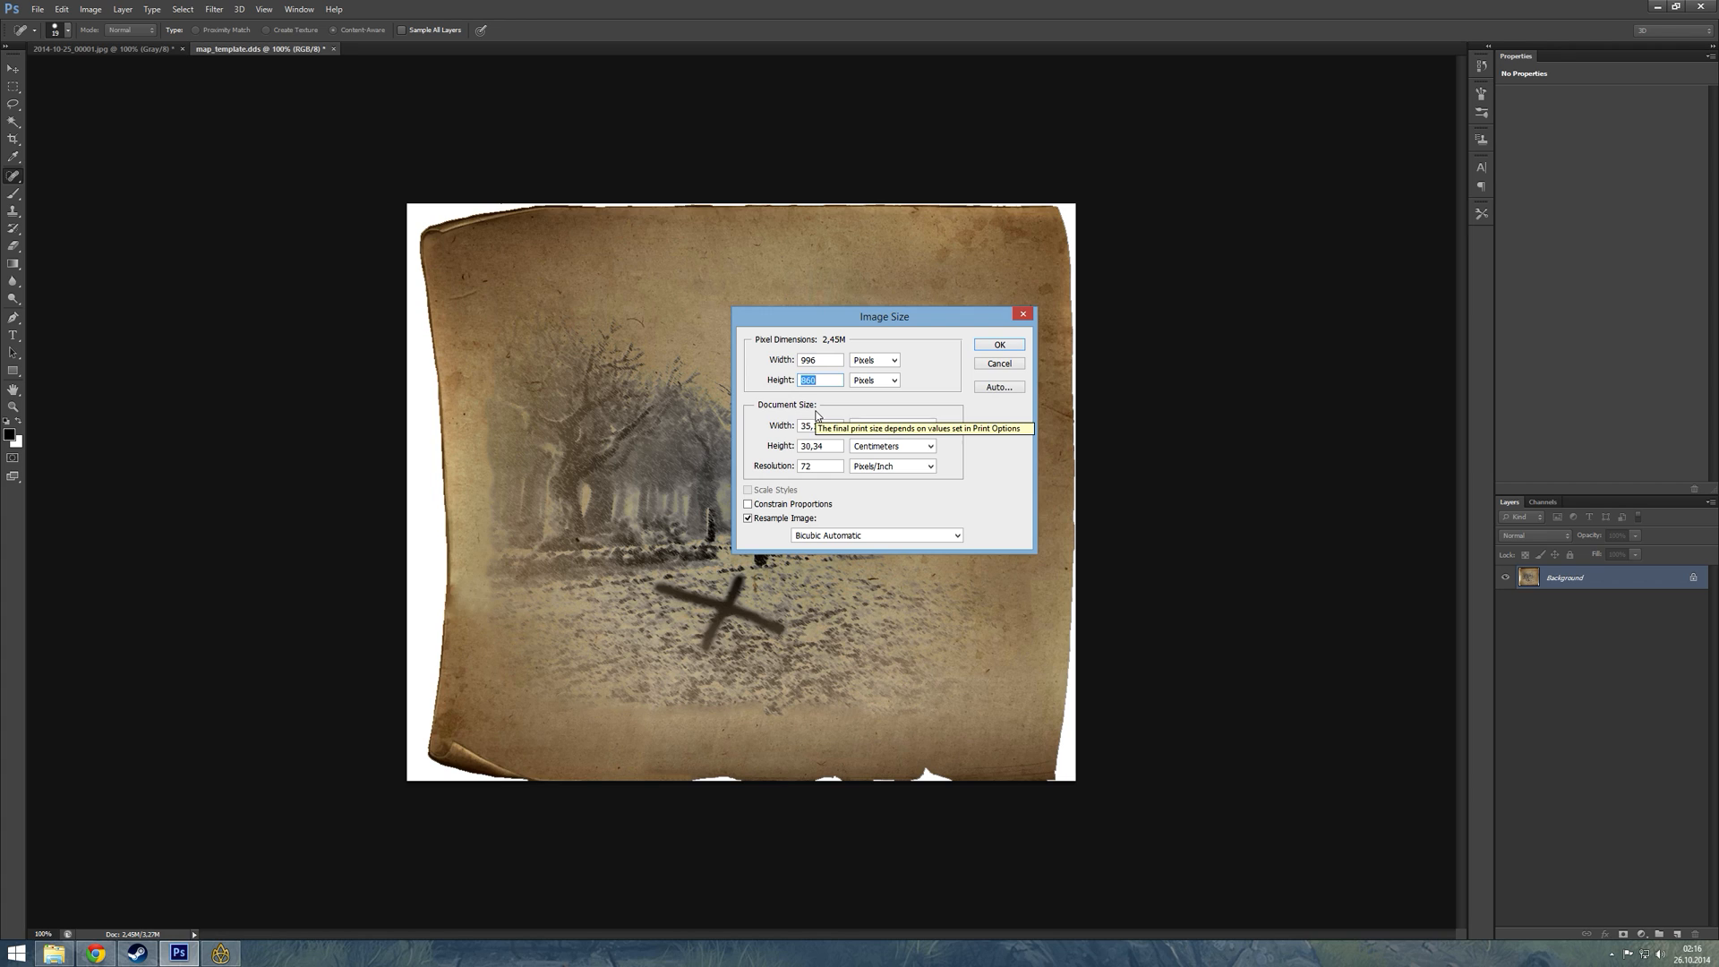
pyautogui.write('512')
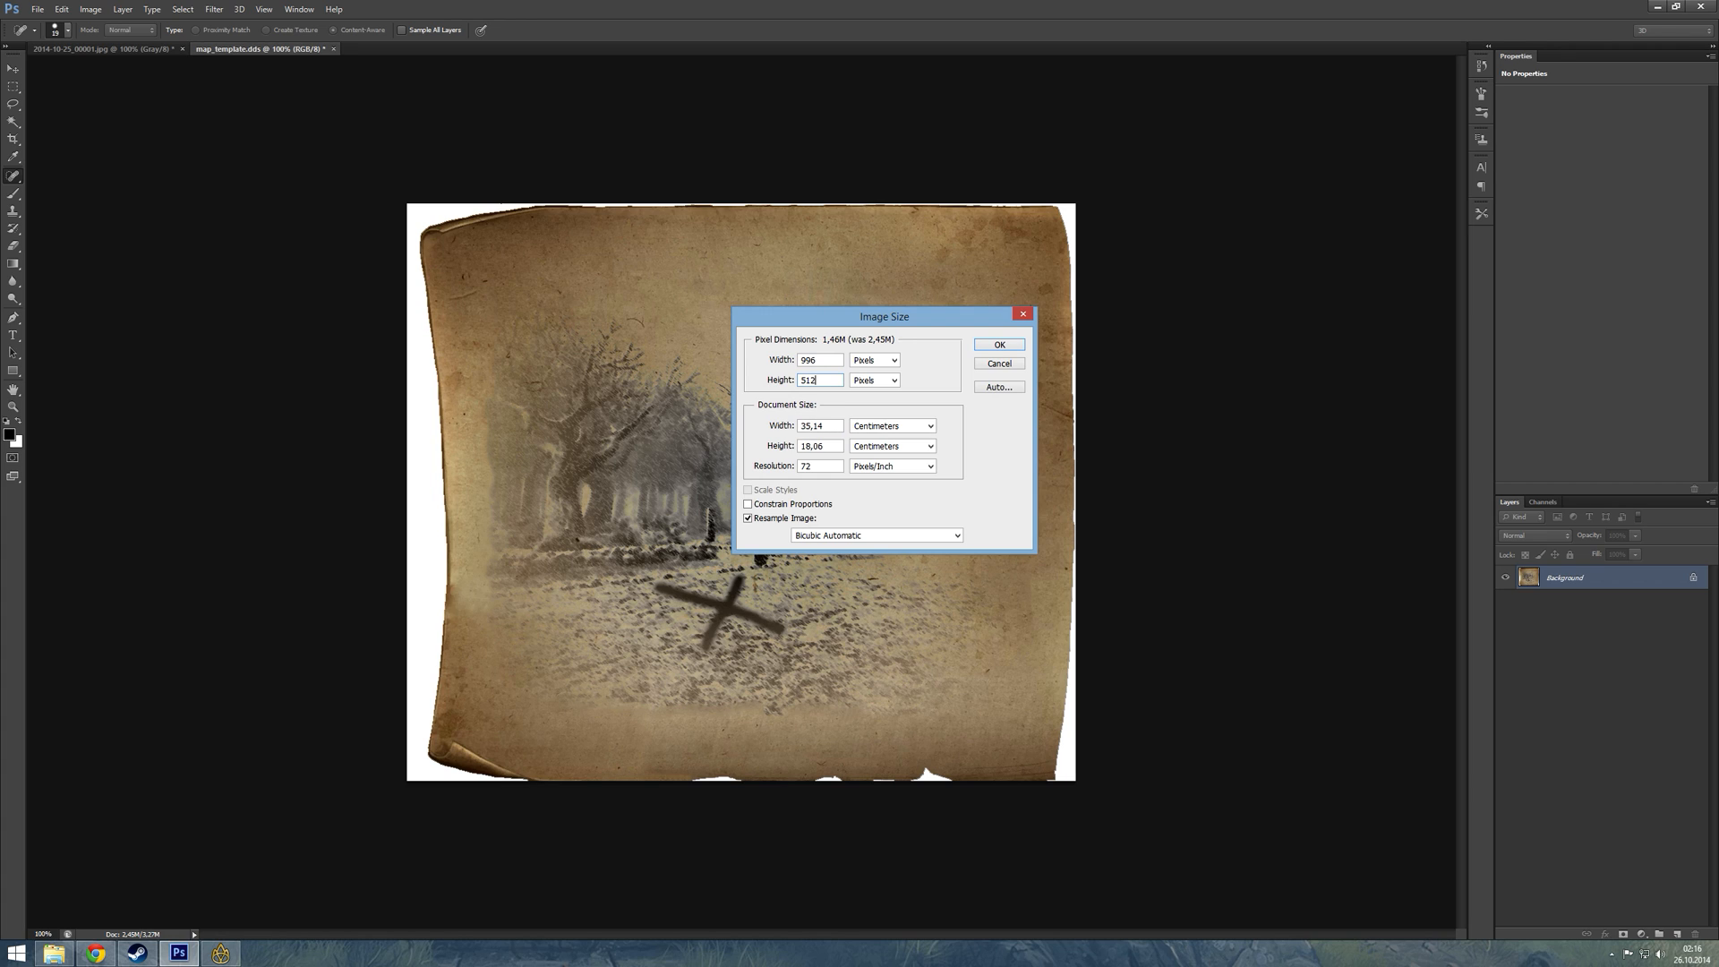
pyautogui.click(749, 504)
pyautogui.doubleClick(820, 379)
pyautogui.write('512')
pyautogui.click(749, 504)
pyautogui.press('BackSpace')
pyautogui.write('6')
pyautogui.click(1001, 345)
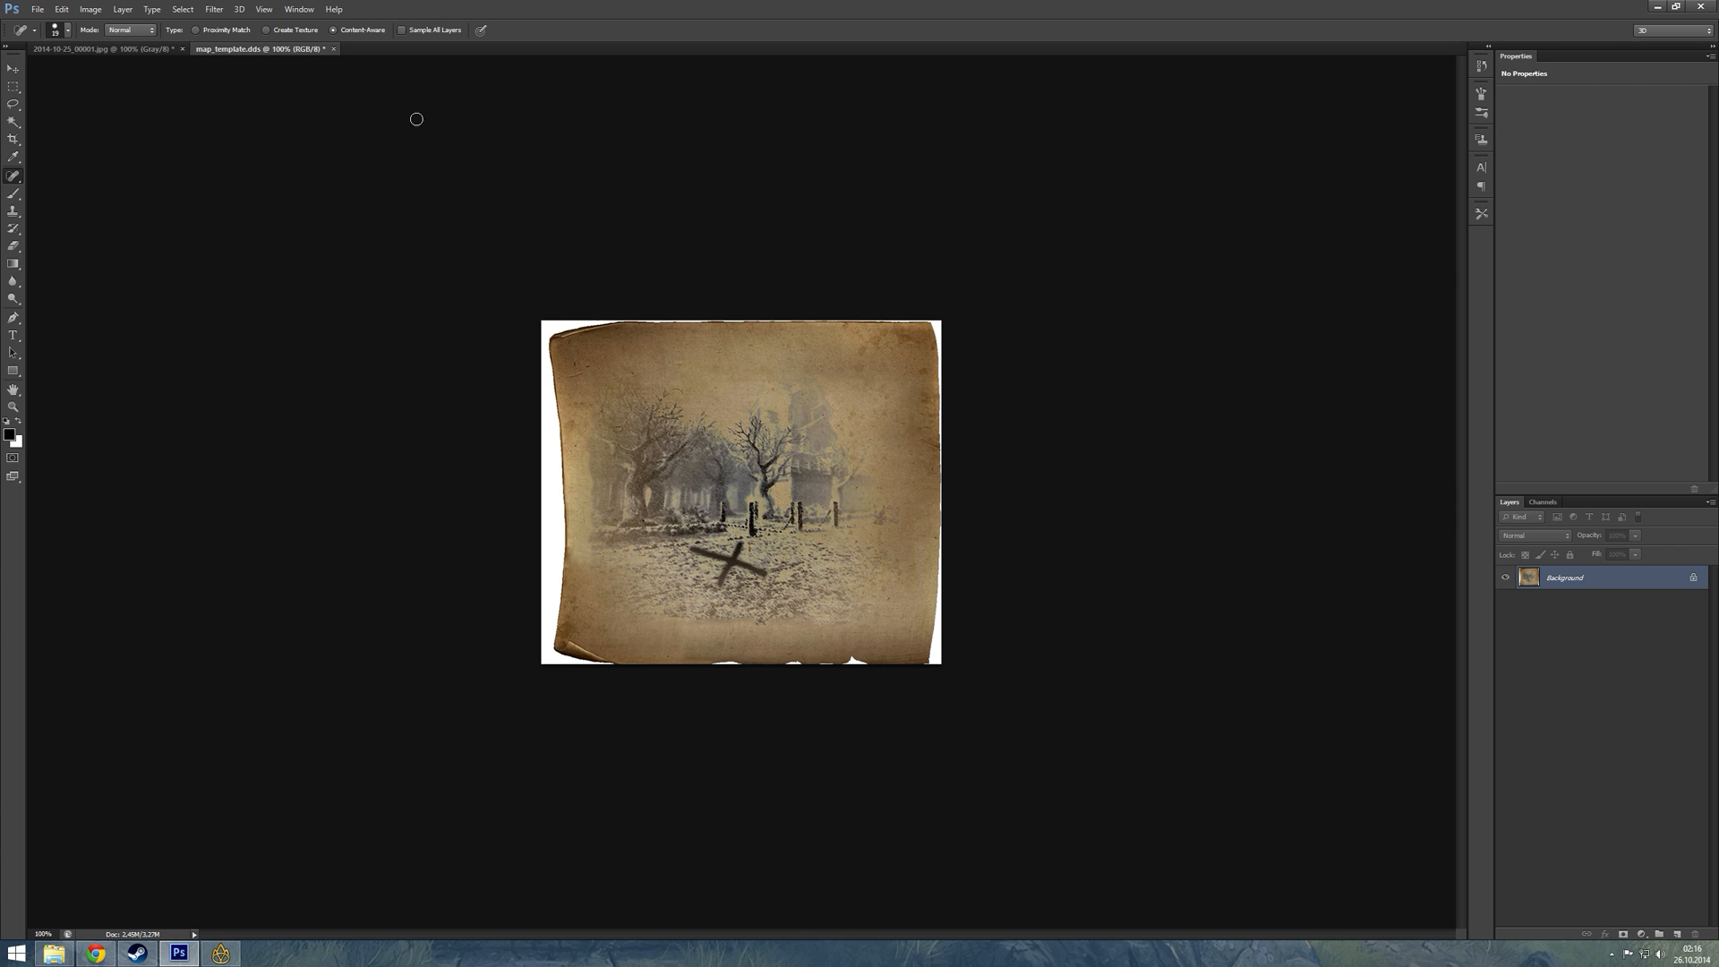
# - Start saving the resized map under a new name in the Temple of Cawan Pilok dungeon's mod_assets textures folder
pyautogui.click(37, 9)
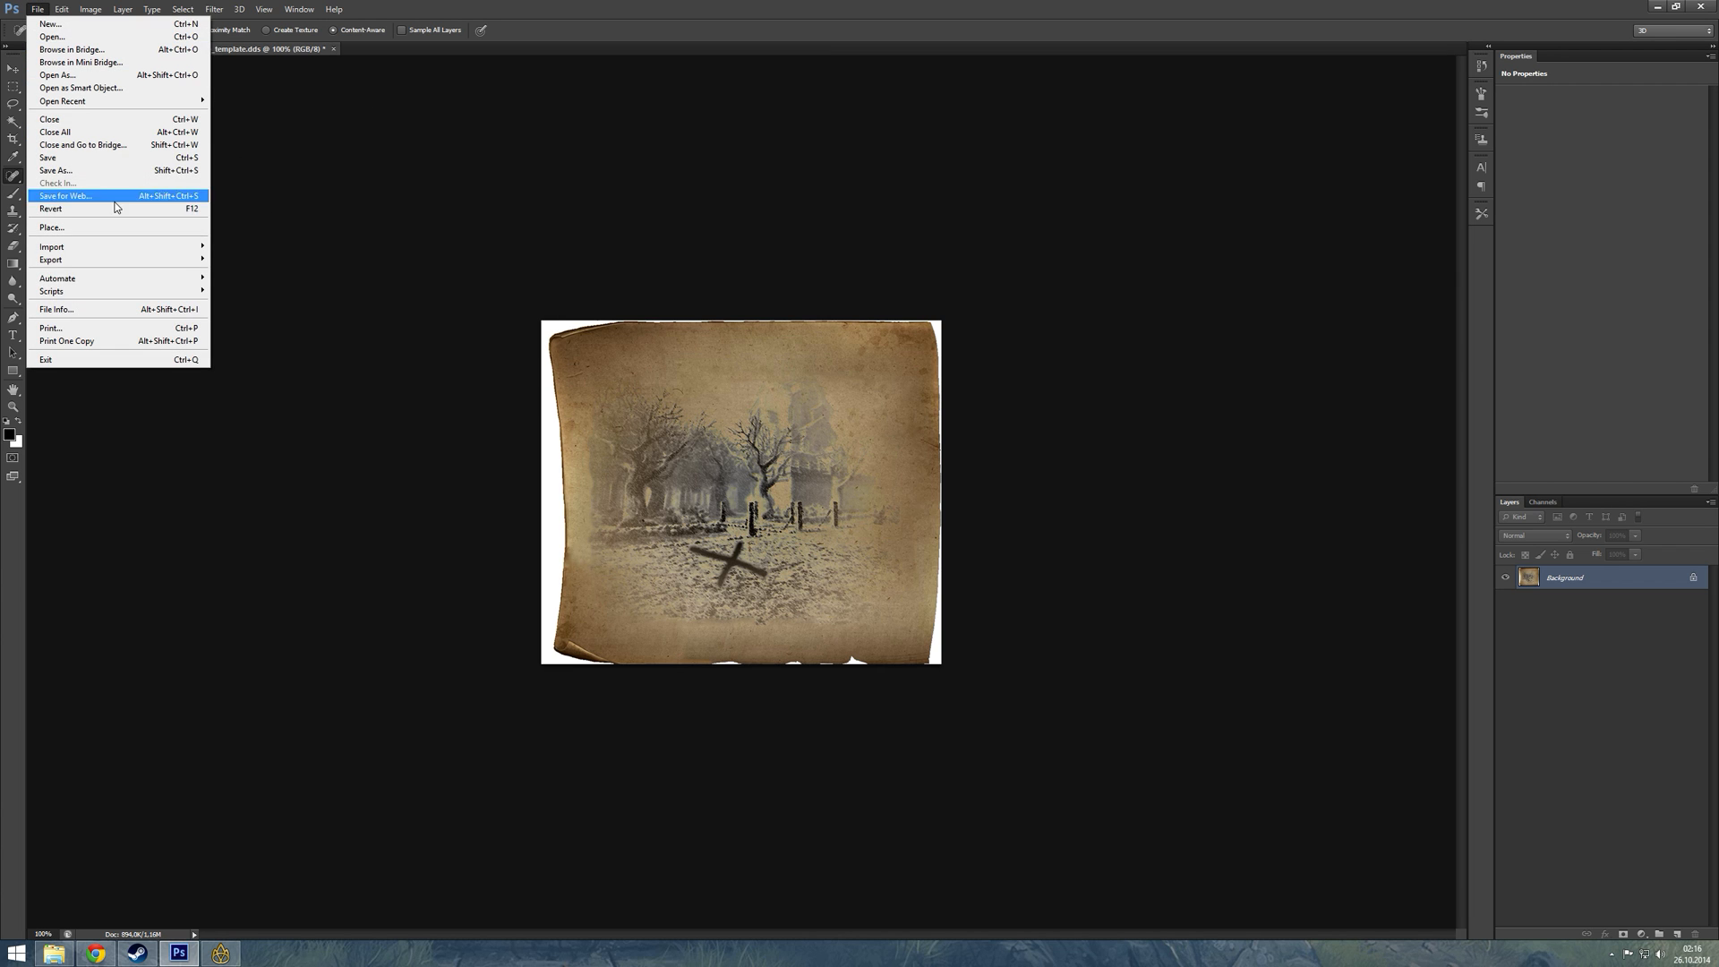
pyautogui.click(68, 172)
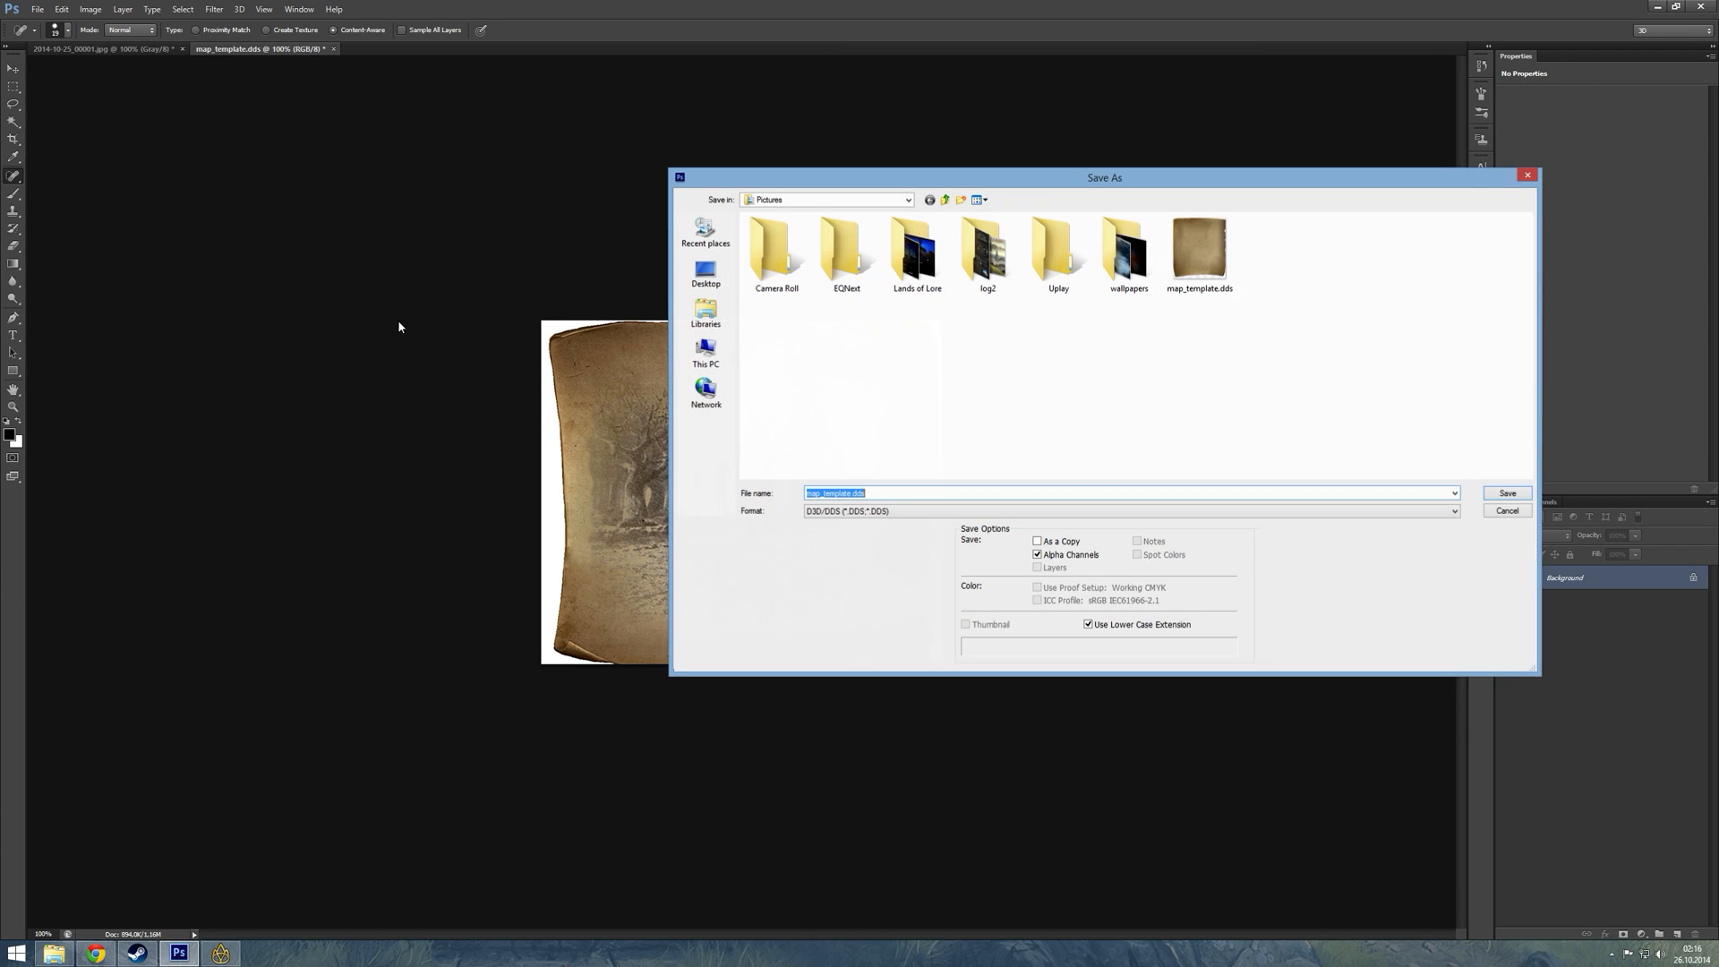
pyautogui.click(705, 313)
pyautogui.doubleClick(810, 237)
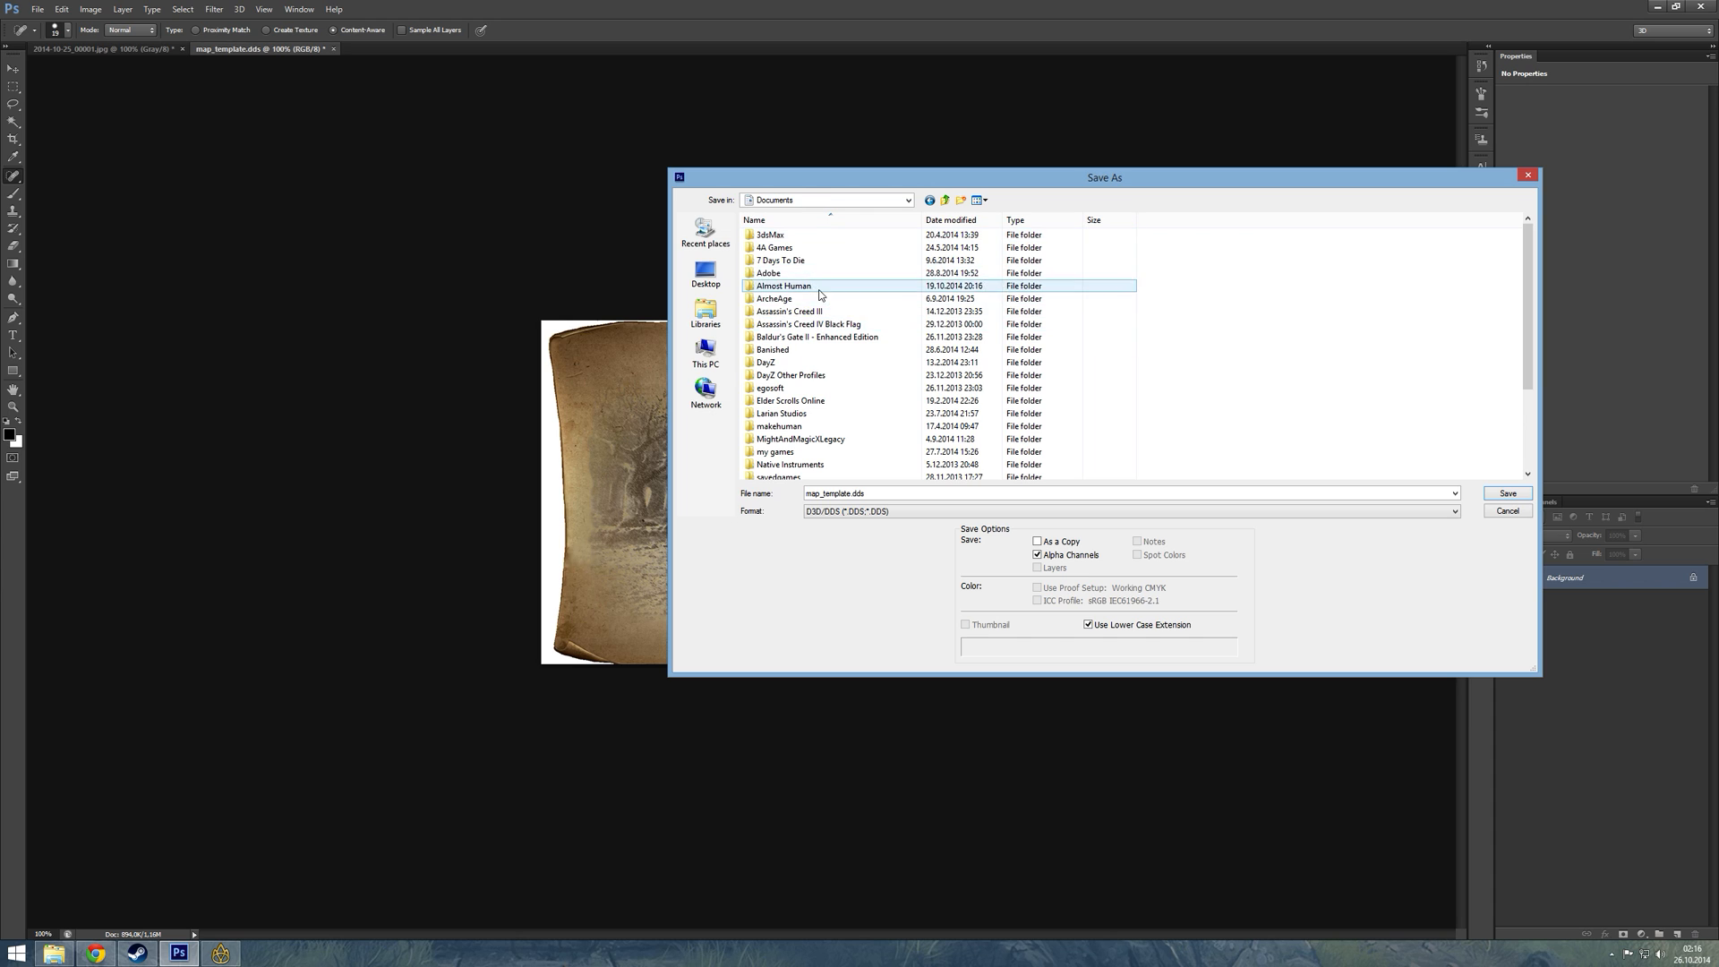
pyautogui.doubleClick(817, 288)
pyautogui.doubleClick(809, 249)
pyautogui.doubleClick(788, 235)
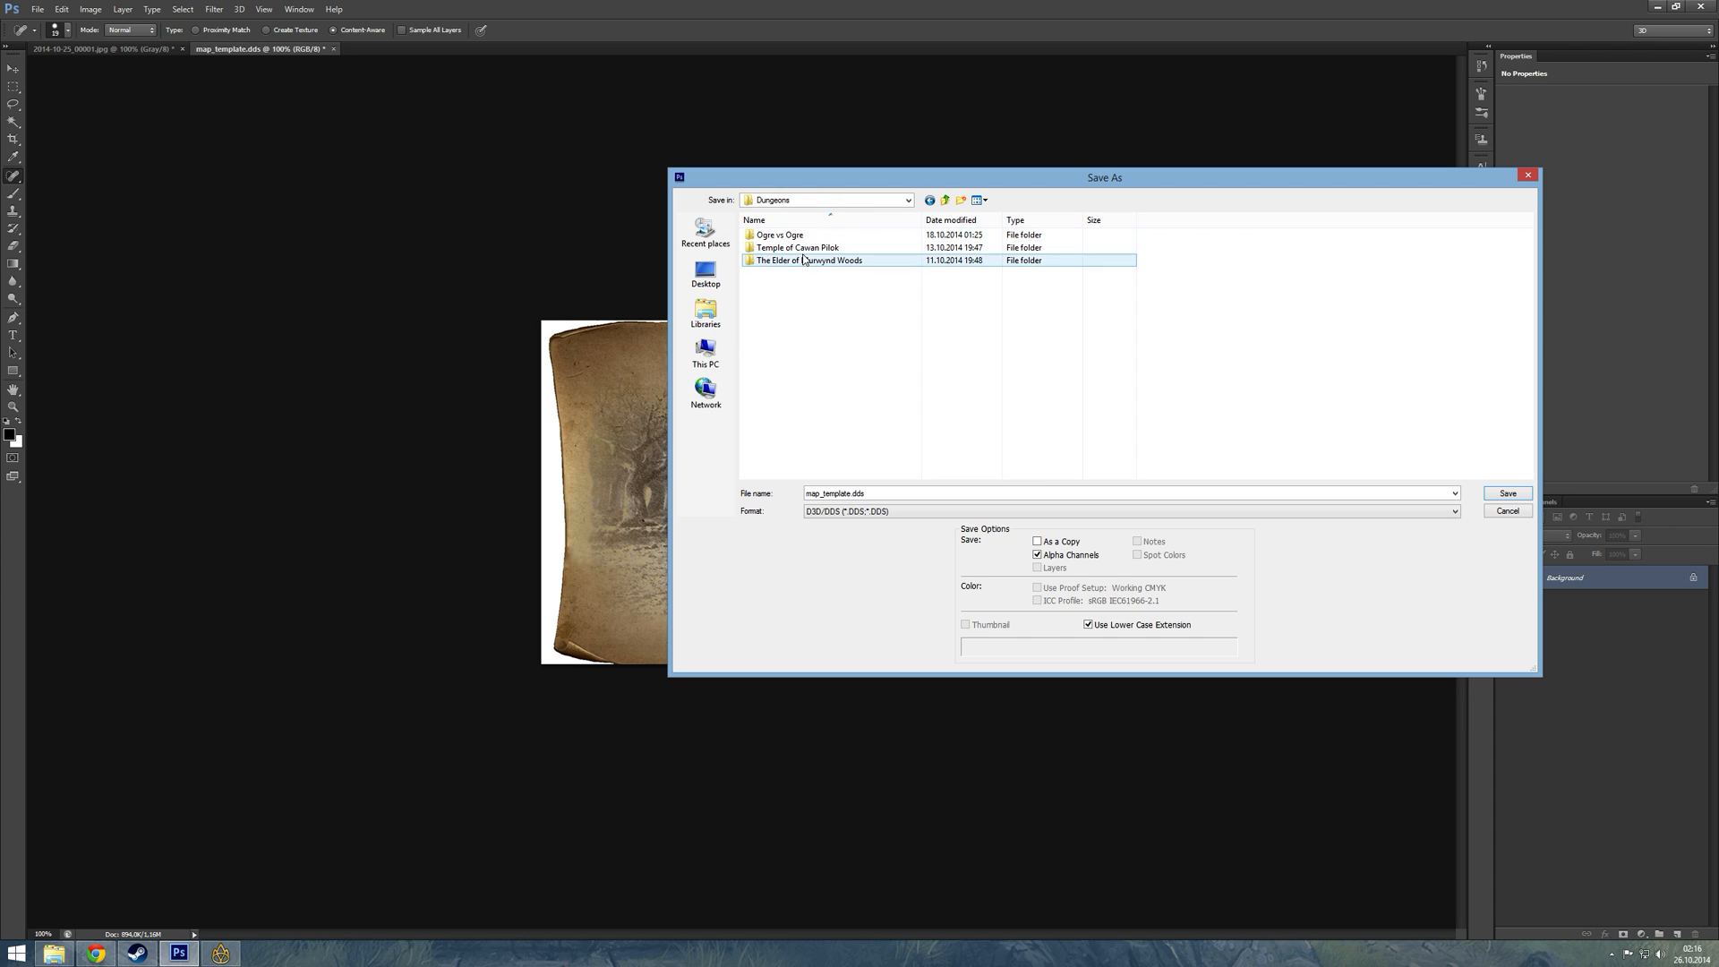
pyautogui.doubleClick(810, 259)
pyautogui.doubleClick(791, 238)
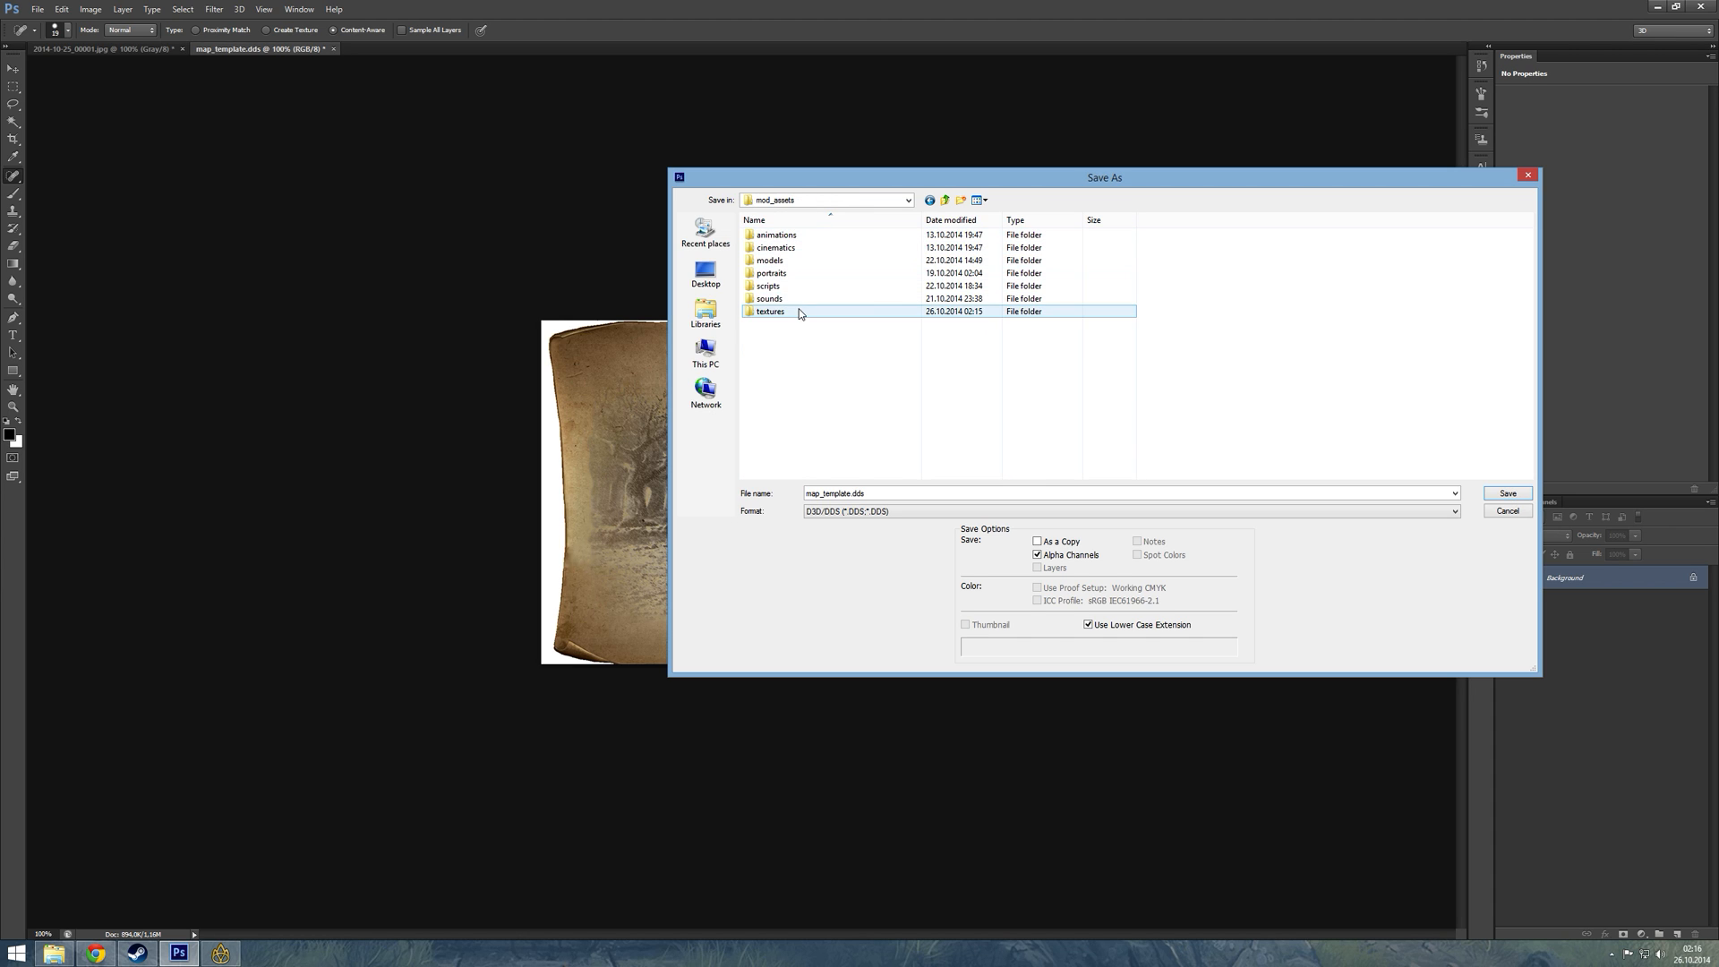
pyautogui.doubleClick(803, 313)
# - Name the file treasure_map_1.dds and save it in DXT3 explicit alpha format with generated MIP maps
pyautogui.click(914, 498)
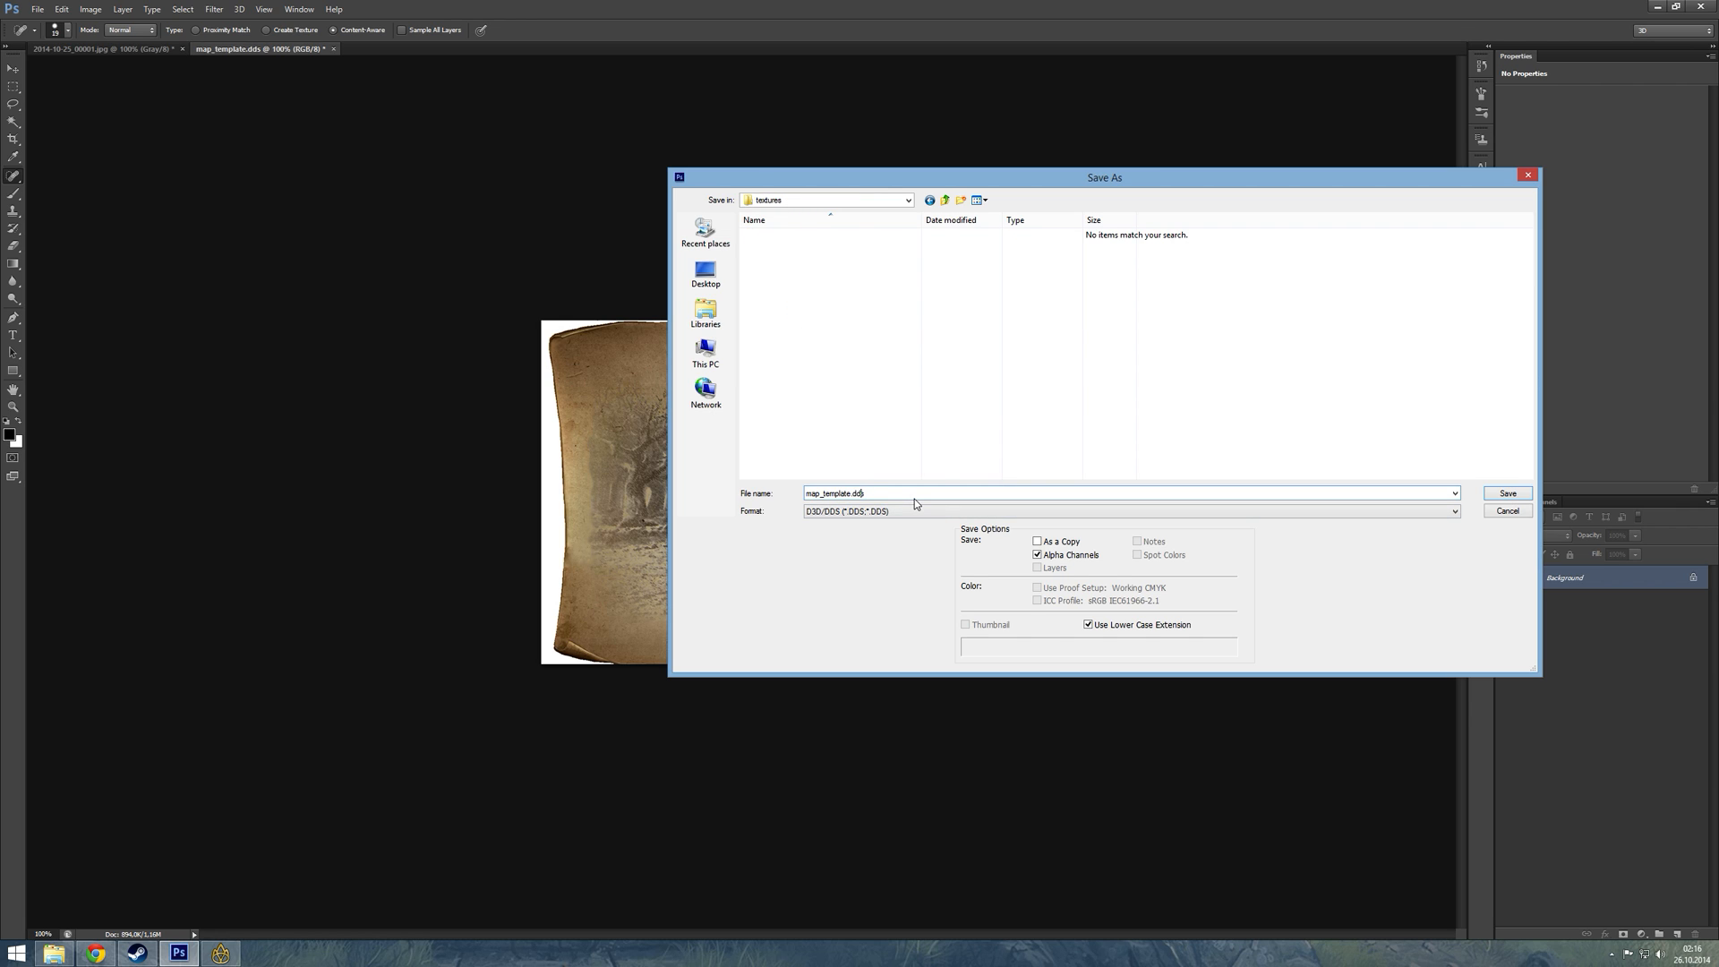
pyautogui.press('BackSpace')
pyautogui.press('BackSpace')
pyautogui.press('BackSpace')
pyautogui.press('BackSpace')
pyautogui.press('BackSpace')
pyautogui.press('BackSpace')
pyautogui.press('BackSpace')
pyautogui.press('BackSpace')
pyautogui.press('BackSpace')
pyautogui.press('BackSpace')
pyautogui.press('Delete')
pyautogui.press('Delete')
pyautogui.write('treasure_map')
pyautogui.click(1508, 493)
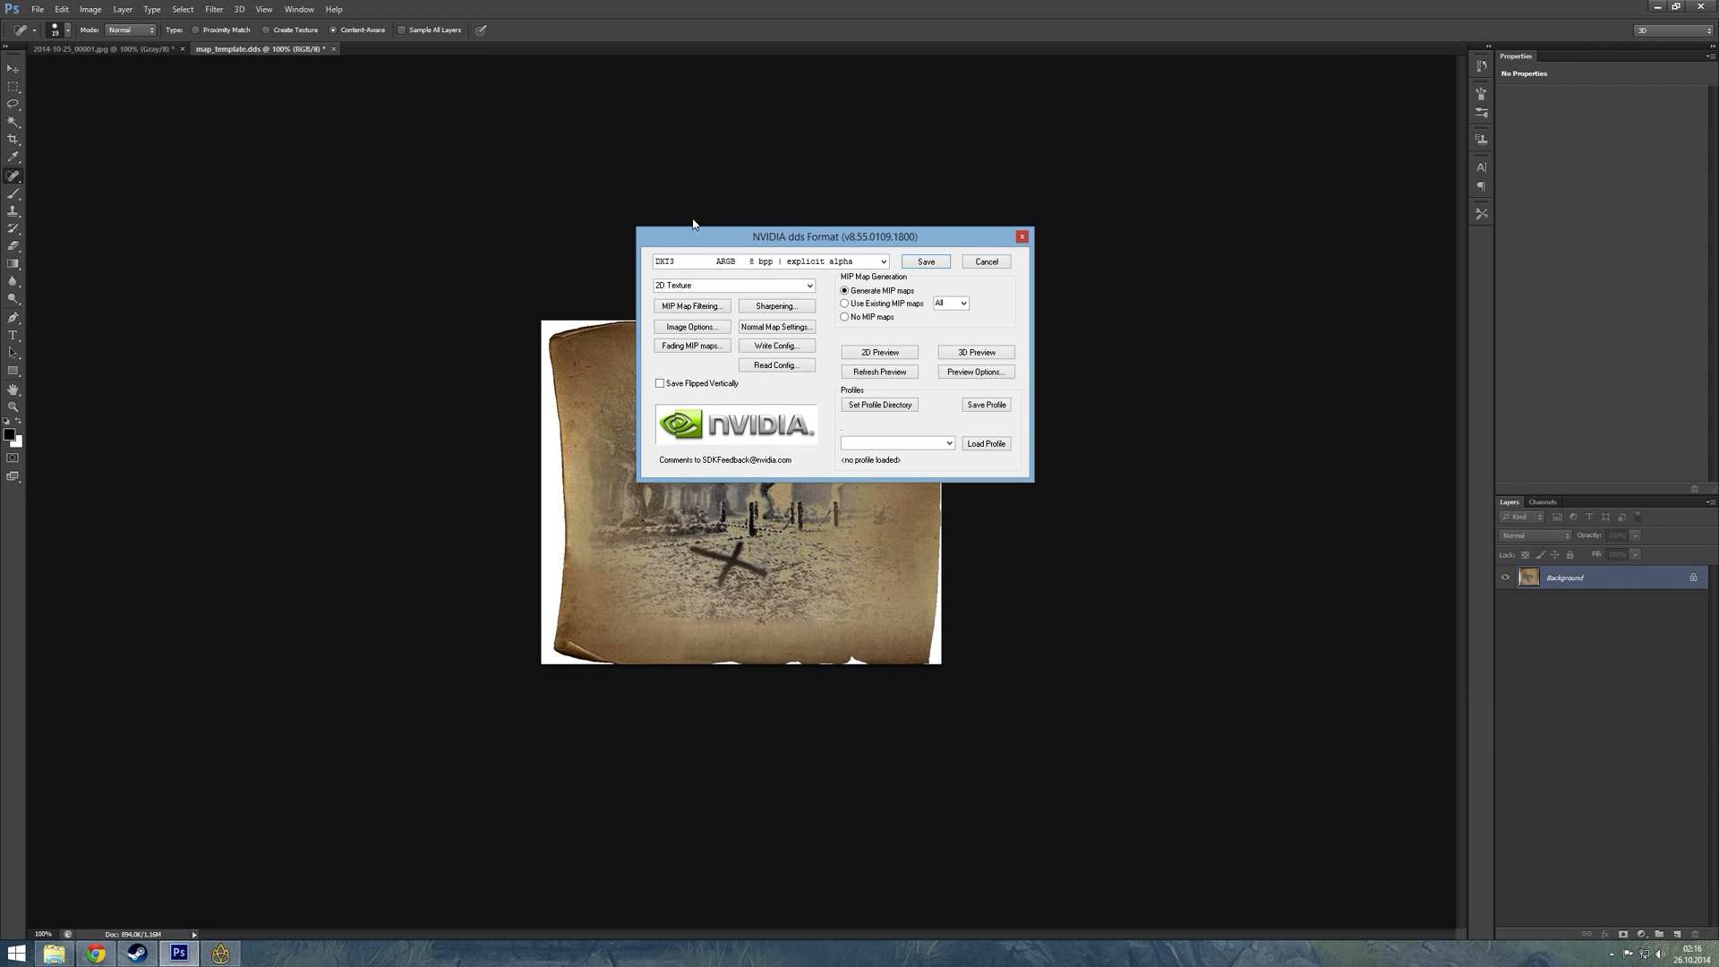
pyautogui.click(926, 260)
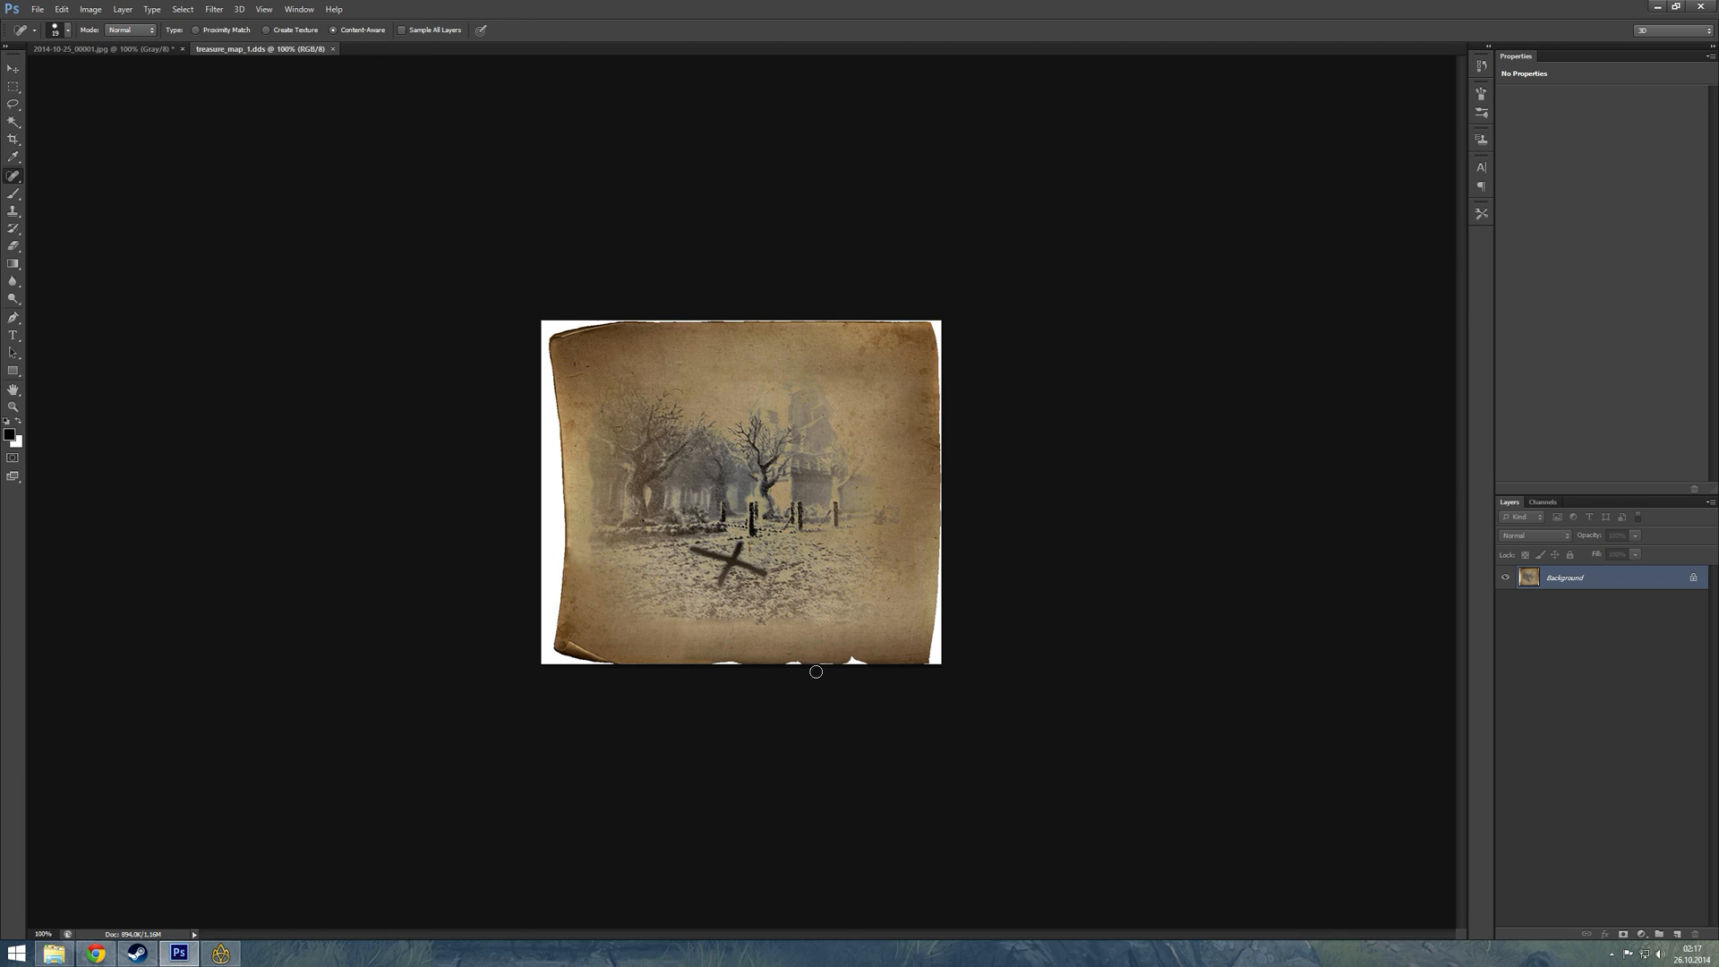
# - Switch to the Dungeon Editor and leave the full-screen game preview
pyautogui.click(223, 955)
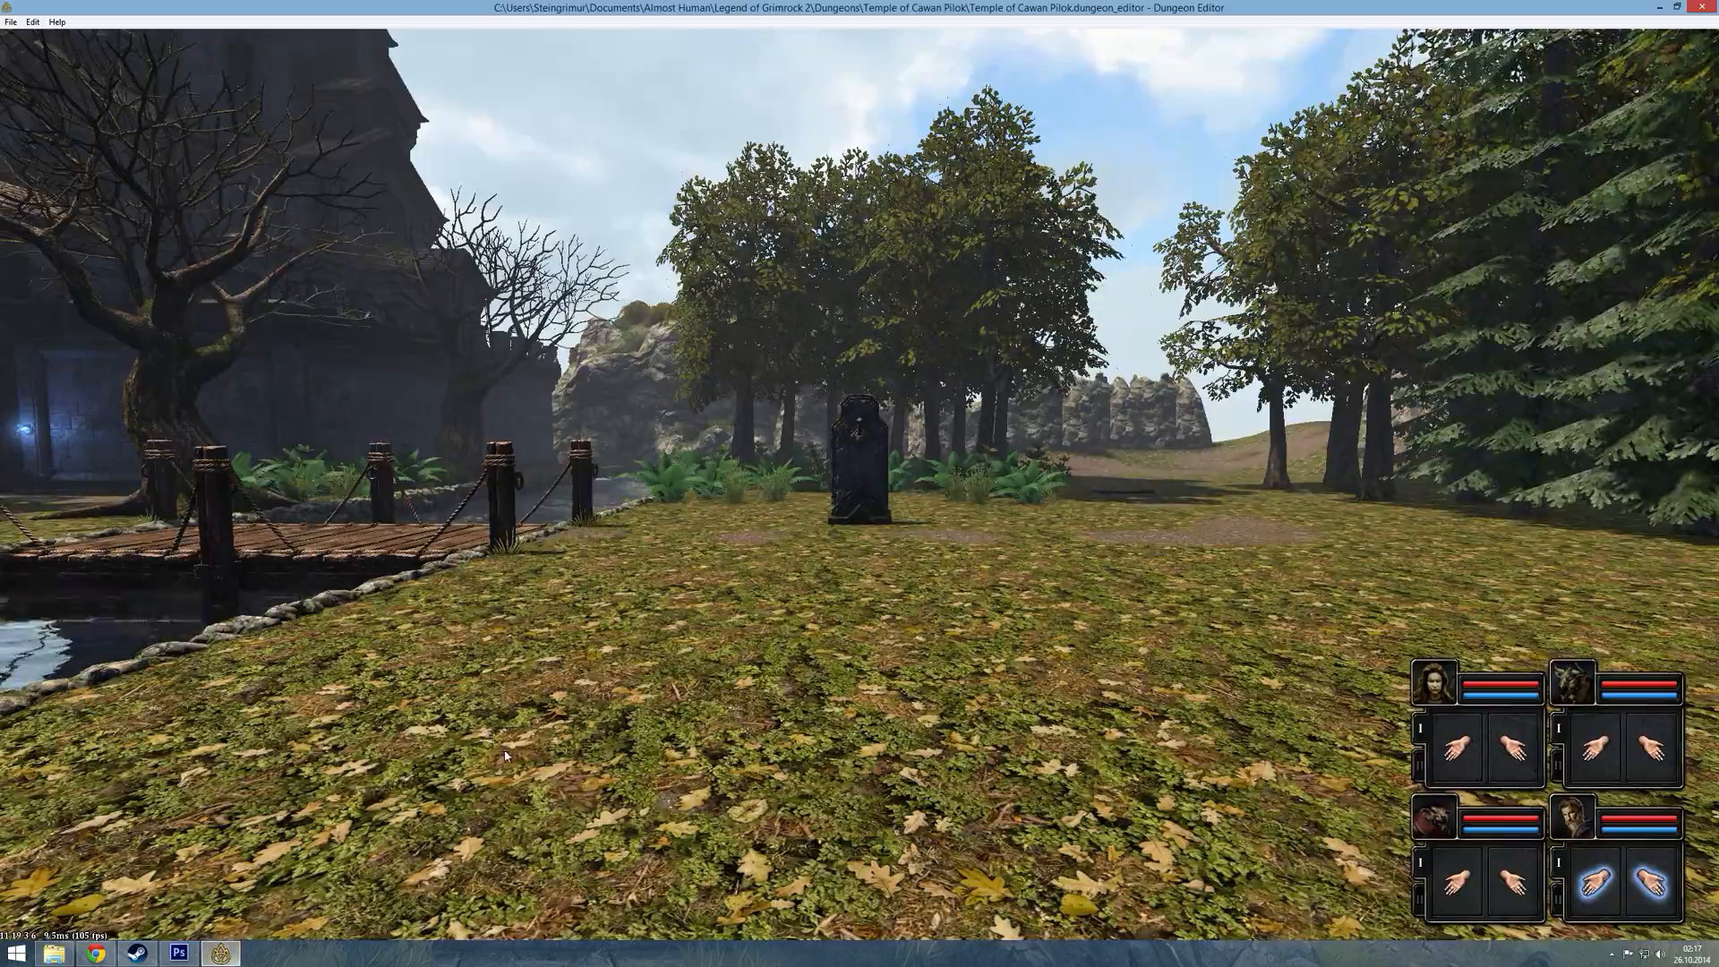
pyautogui.press('w')
pyautogui.press('d')
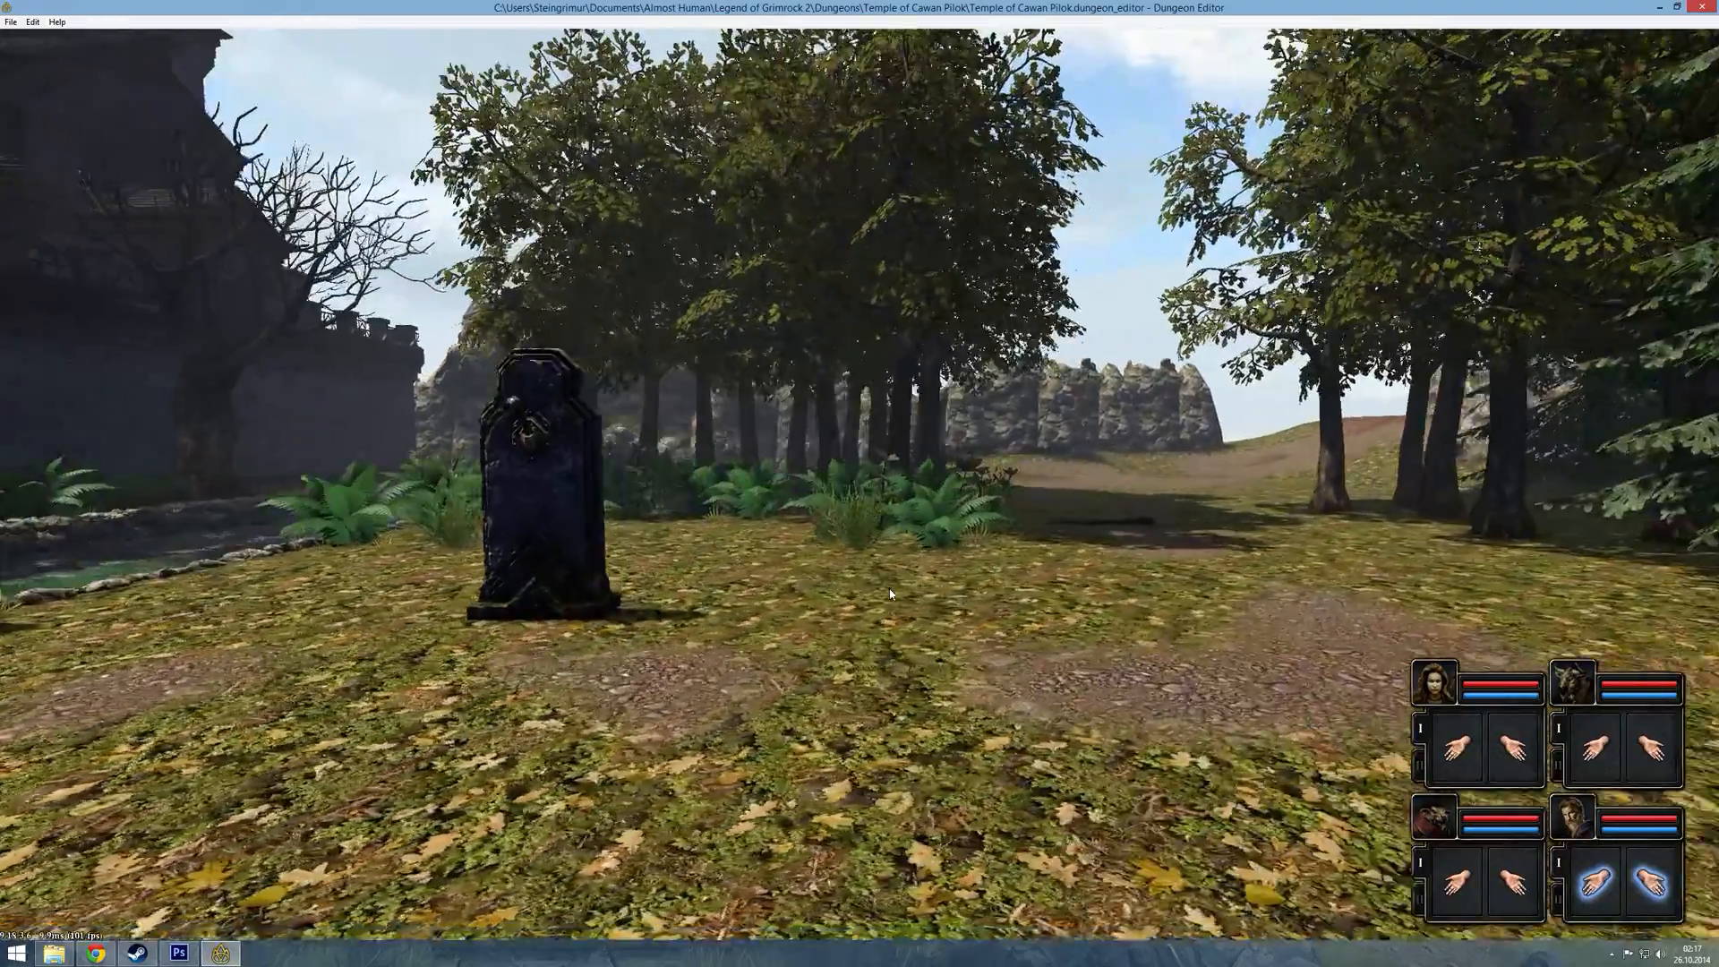
pyautogui.press('Escape')
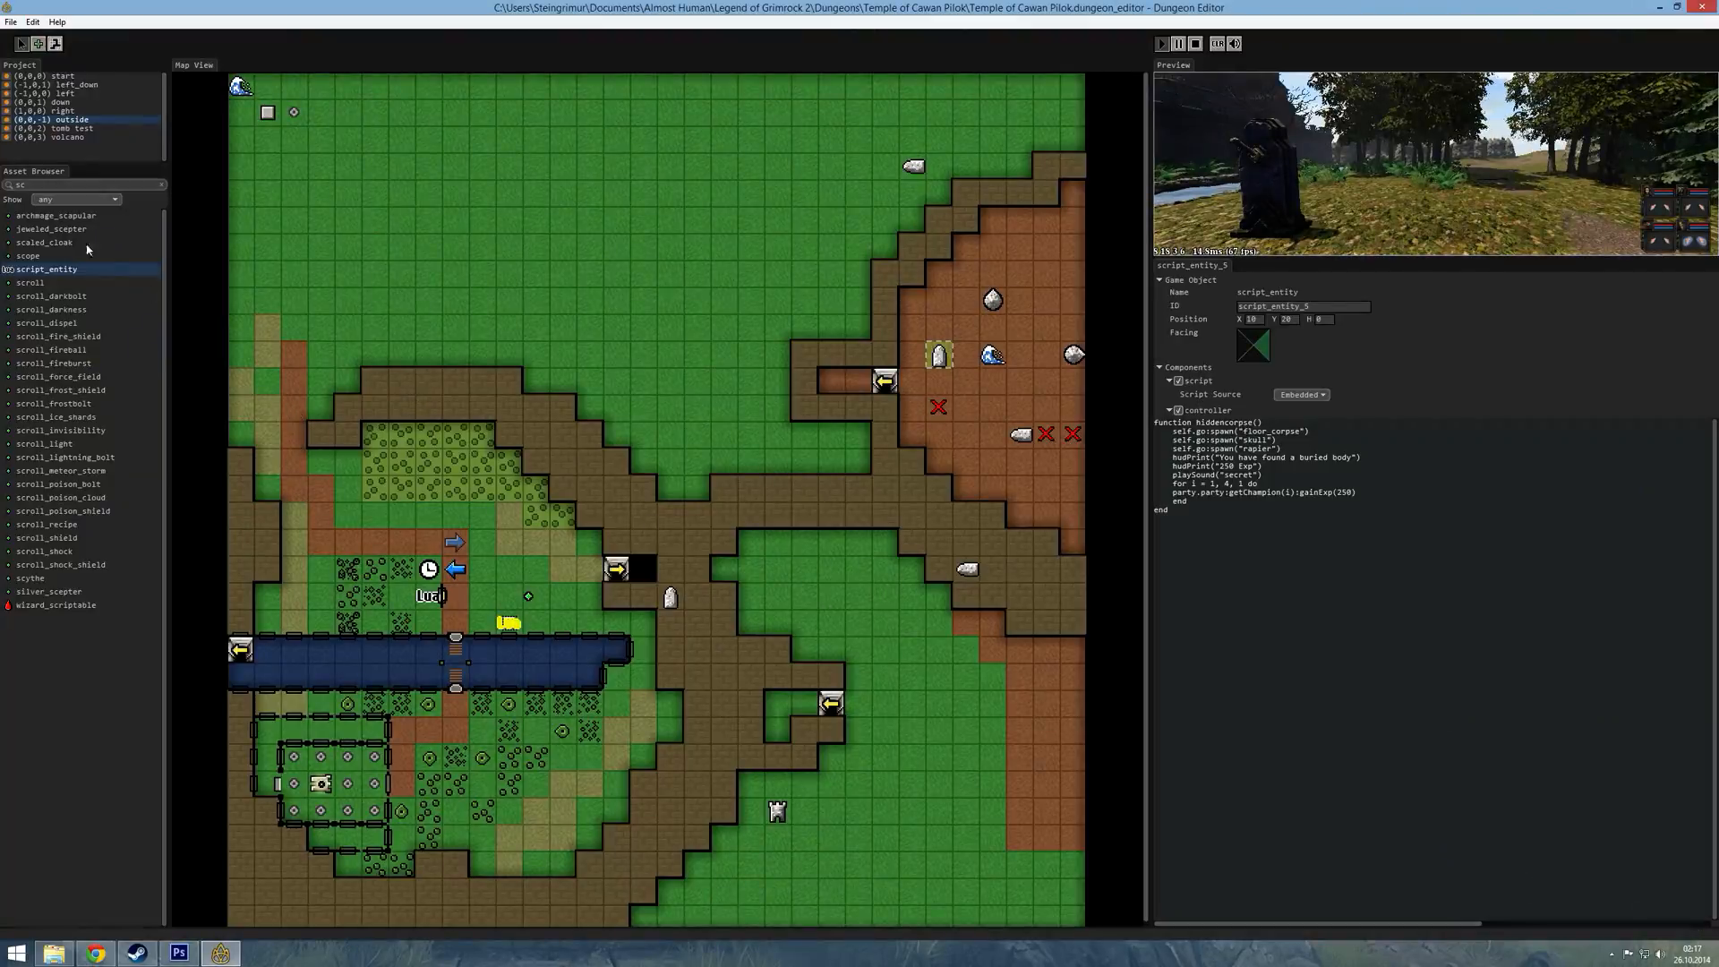
# - Filter the assets by "scro" and place a scroll on the outside level at position X 7, Y 17
pyautogui.doubleClick(7, 185)
pyautogui.write('scro')
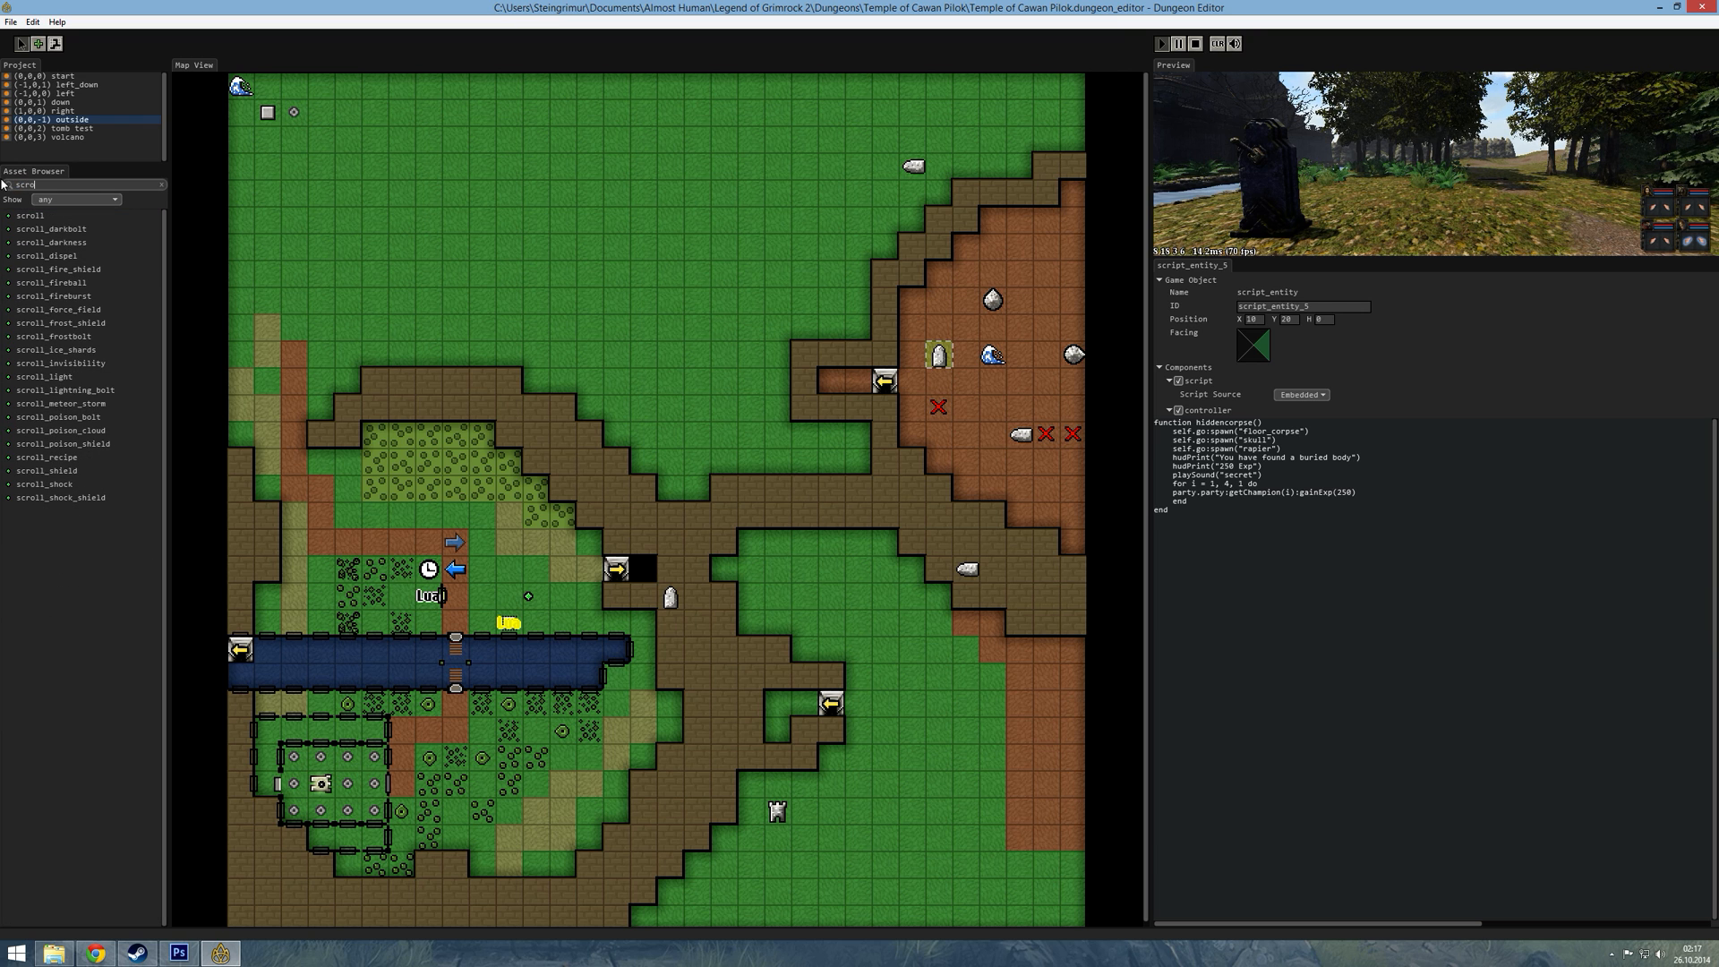
pyautogui.click(46, 220)
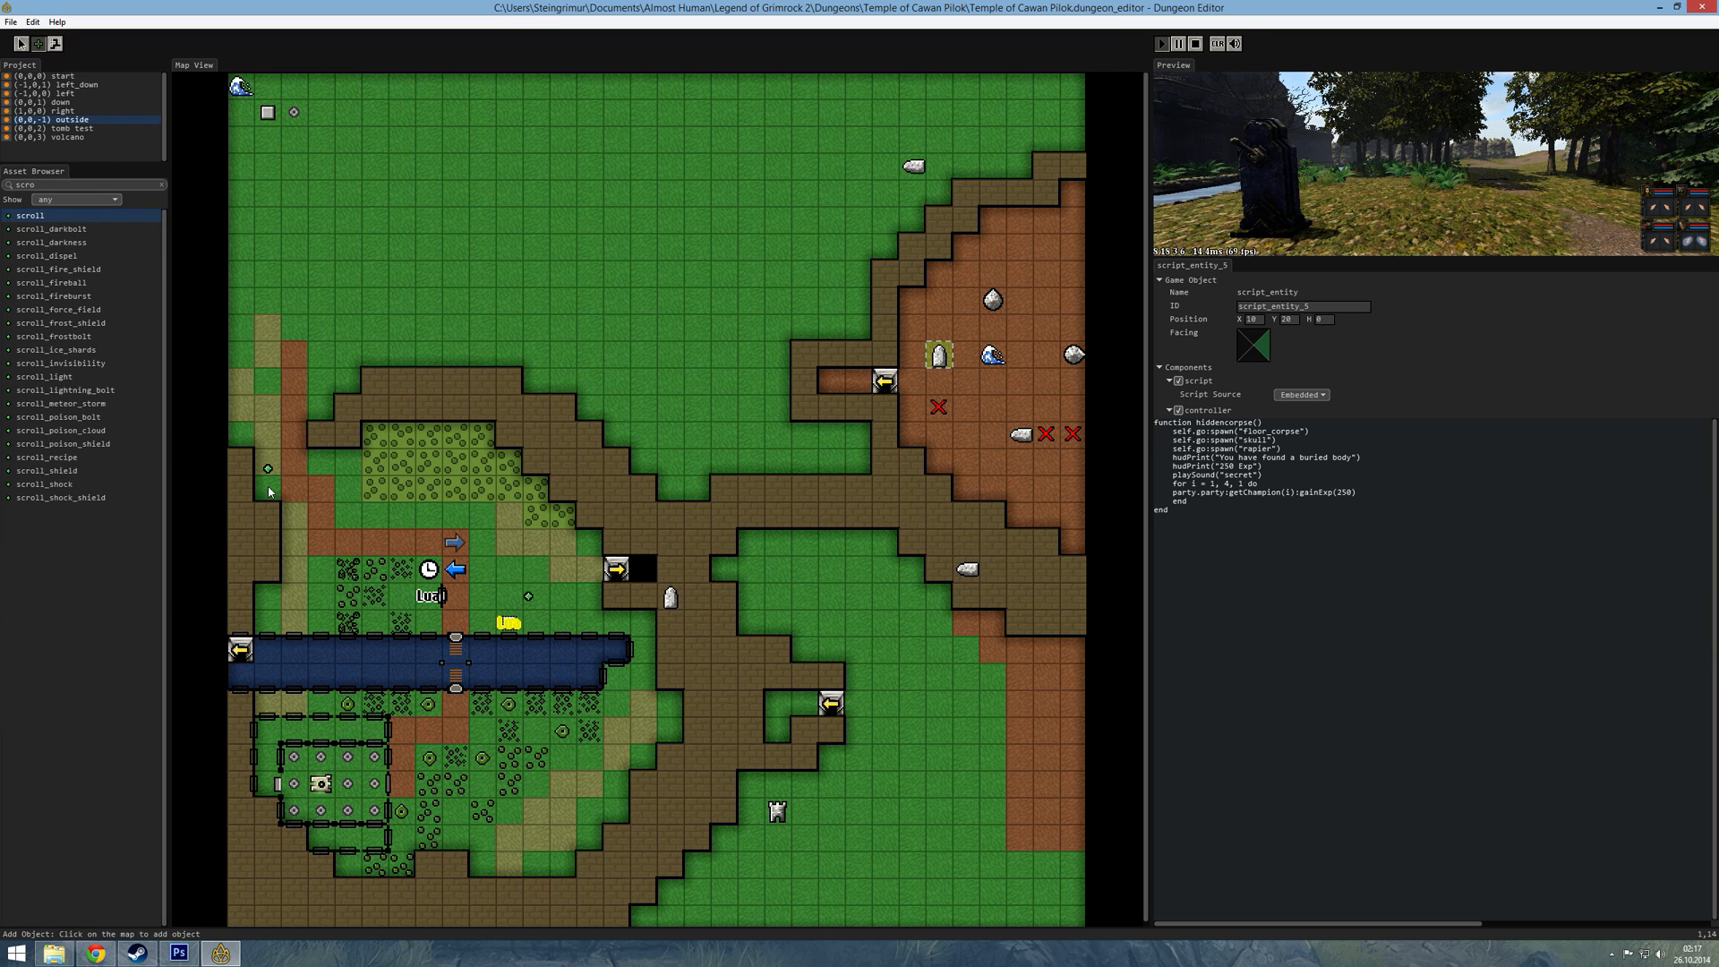
pyautogui.click(421, 543)
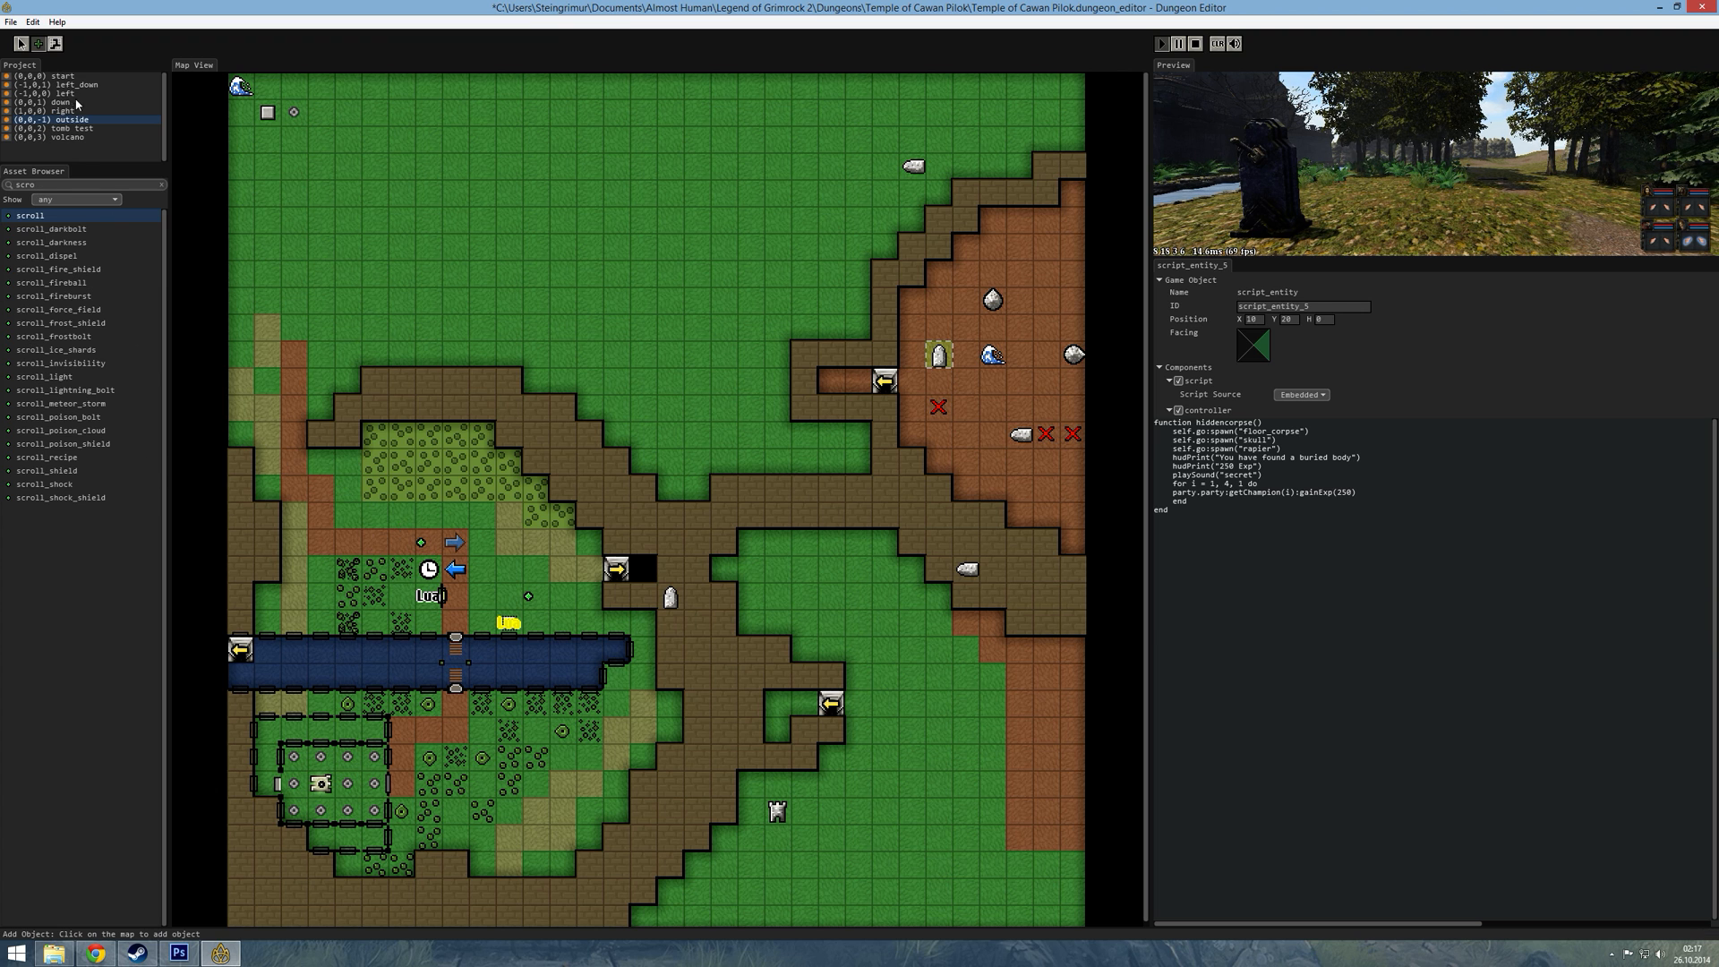
# - Select the placed scroll and change its ID to treasure_map_1
pyautogui.click(20, 45)
pyautogui.click(421, 543)
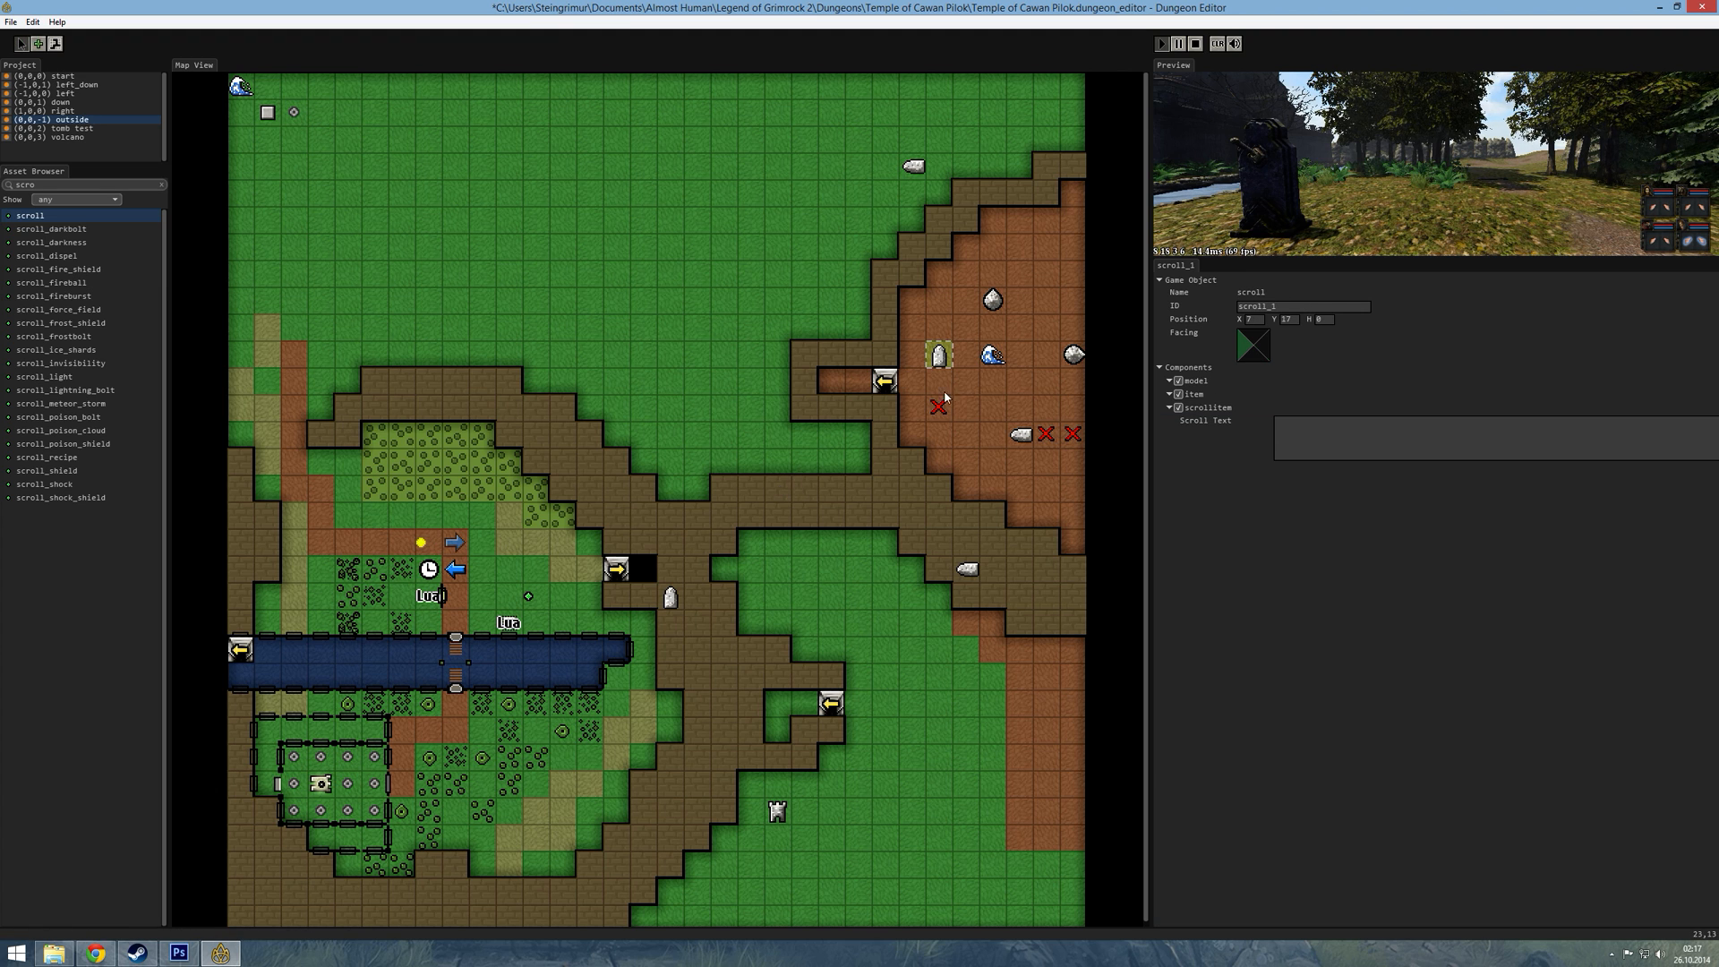
pyautogui.click(1300, 305)
pyautogui.press('BackSpace')
pyautogui.press('BackSpace')
pyautogui.press('BackSpace')
pyautogui.press('BackSpace')
pyautogui.press('BackSpace')
pyautogui.press('BackSpace')
pyautogui.press('BackSpace')
pyautogui.write('treasure_map')
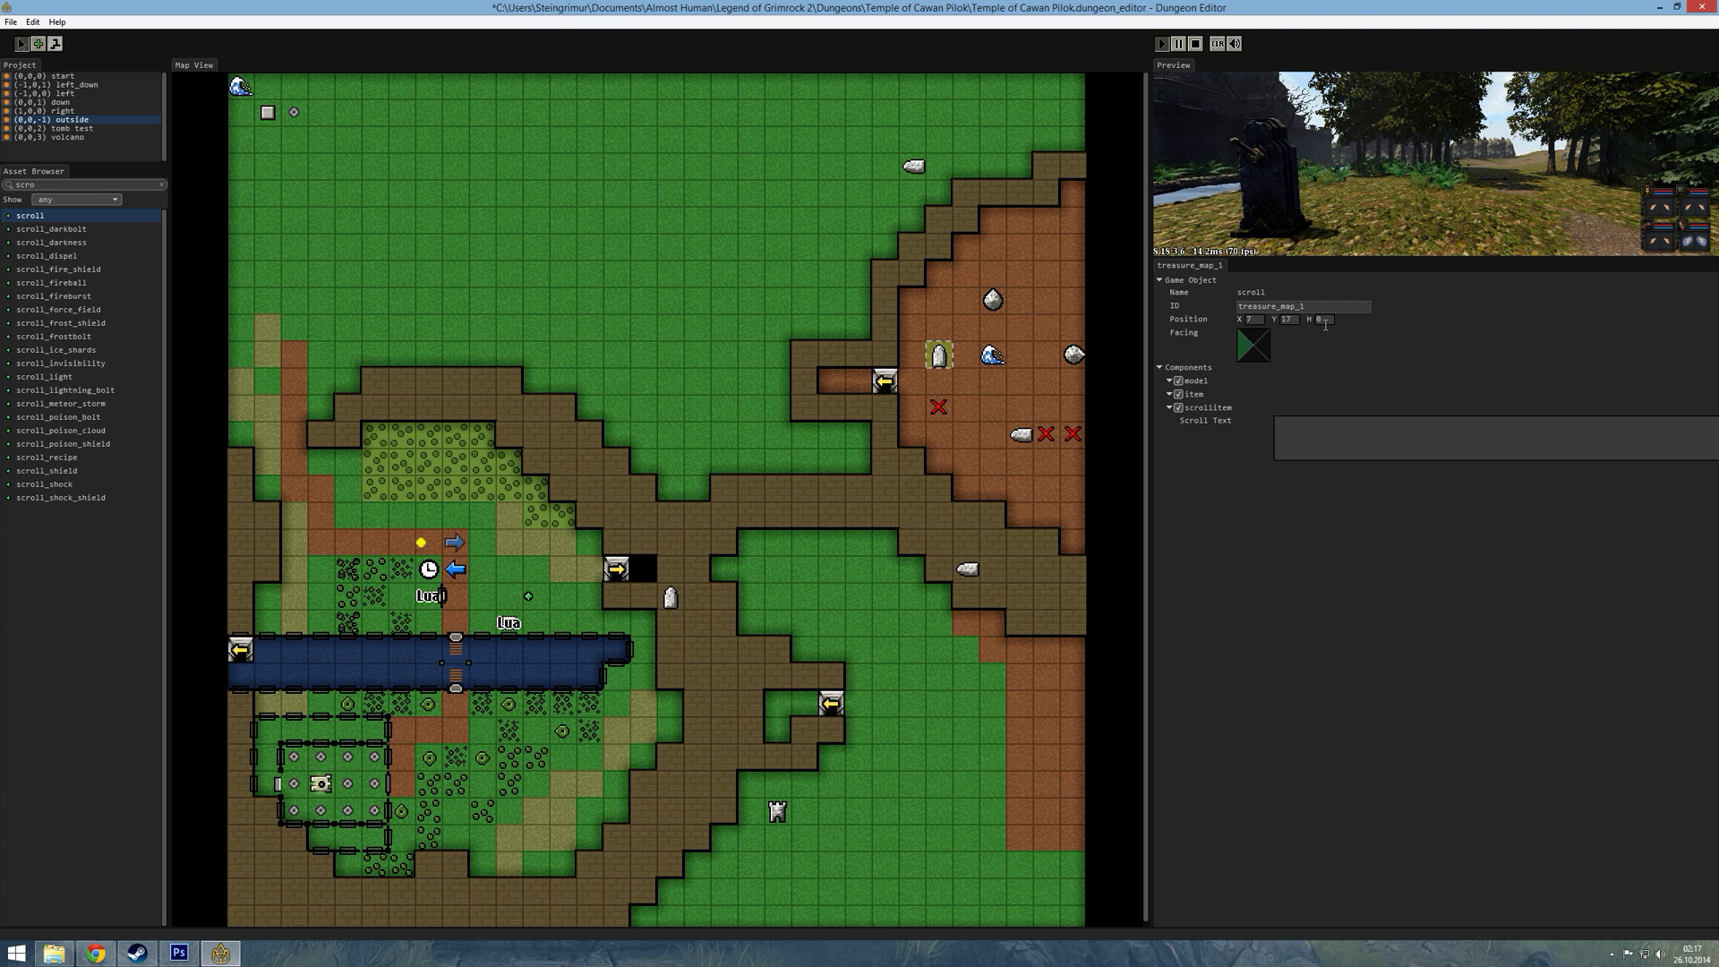
# - Filter the assets by "sc", place a script_entity on the outside level at X 7, Y 16, and select it
pyautogui.click(76, 187)
pyautogui.press('BackSpace')
pyautogui.press('BackSpace')
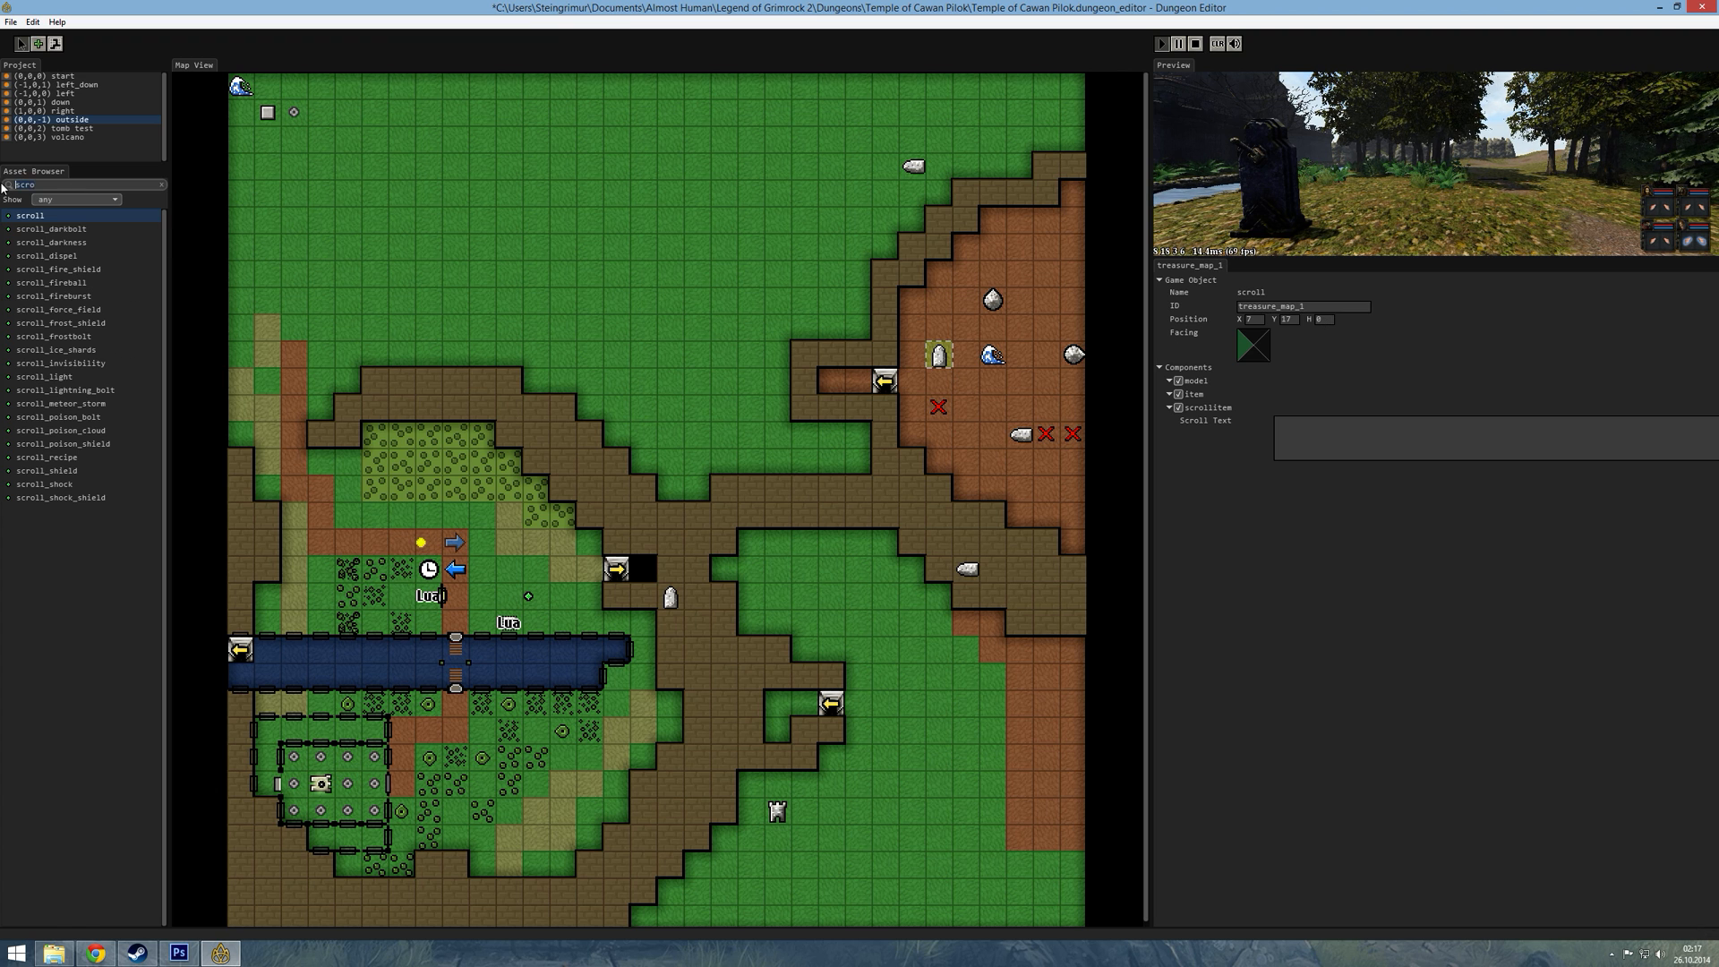
pyautogui.moveTo(459, 523); pyautogui.dragTo(432, 524)
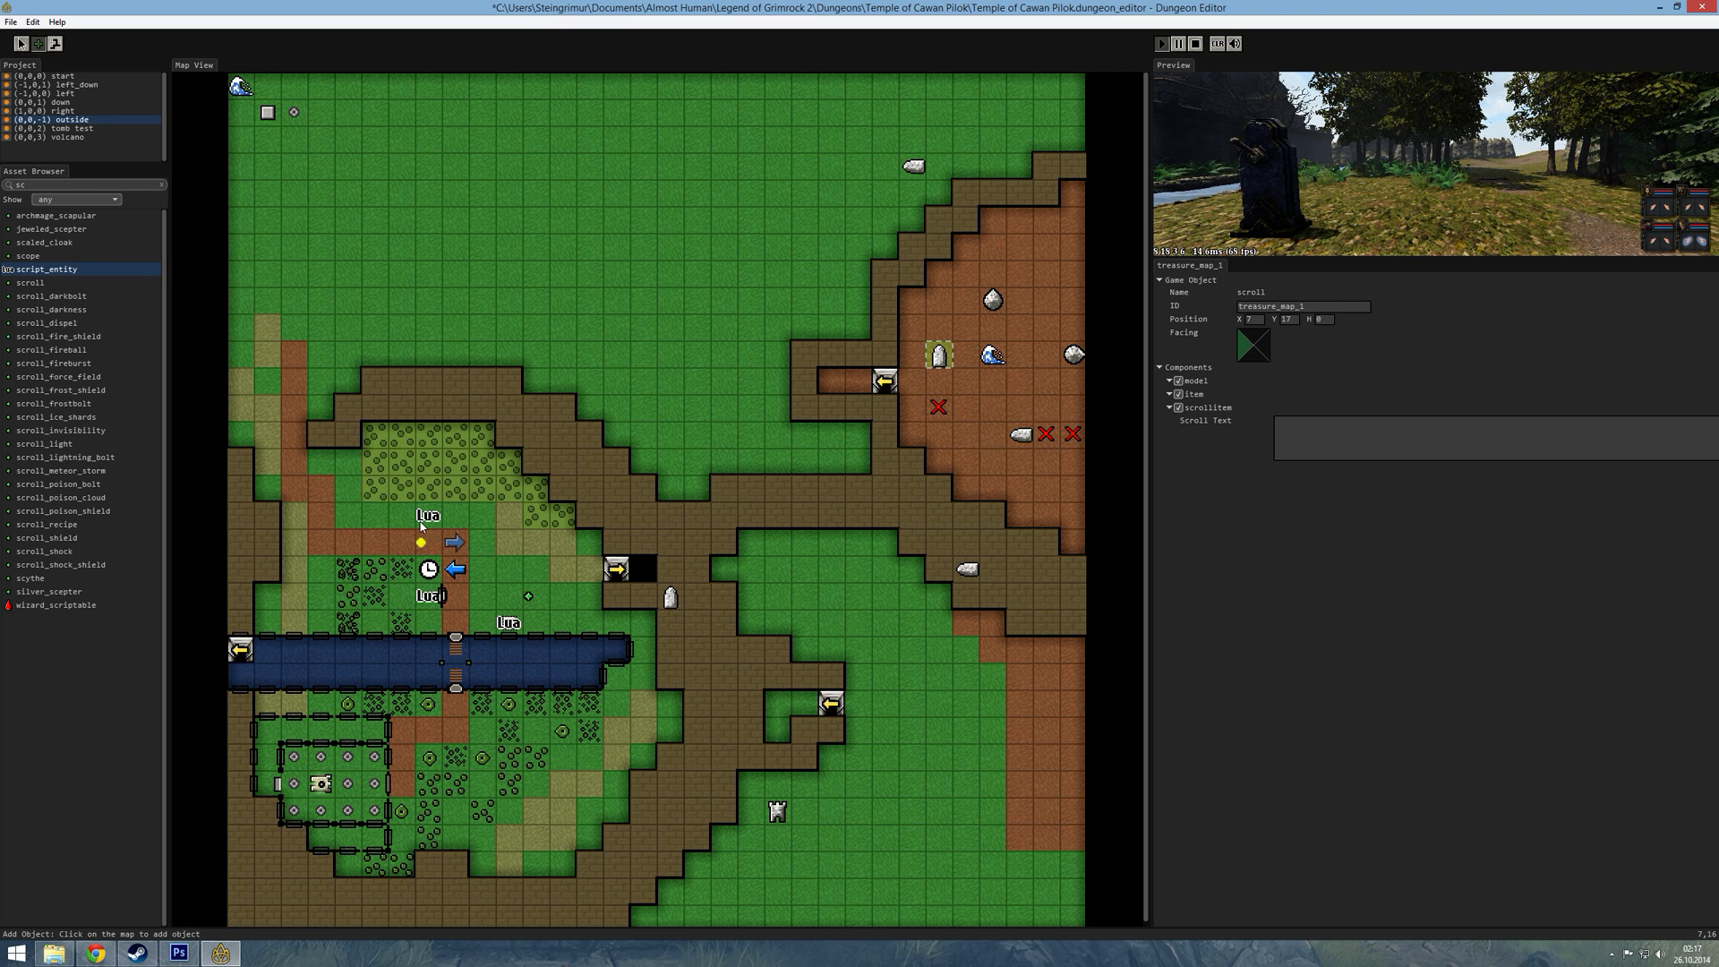
pyautogui.click(21, 43)
pyautogui.click(428, 516)
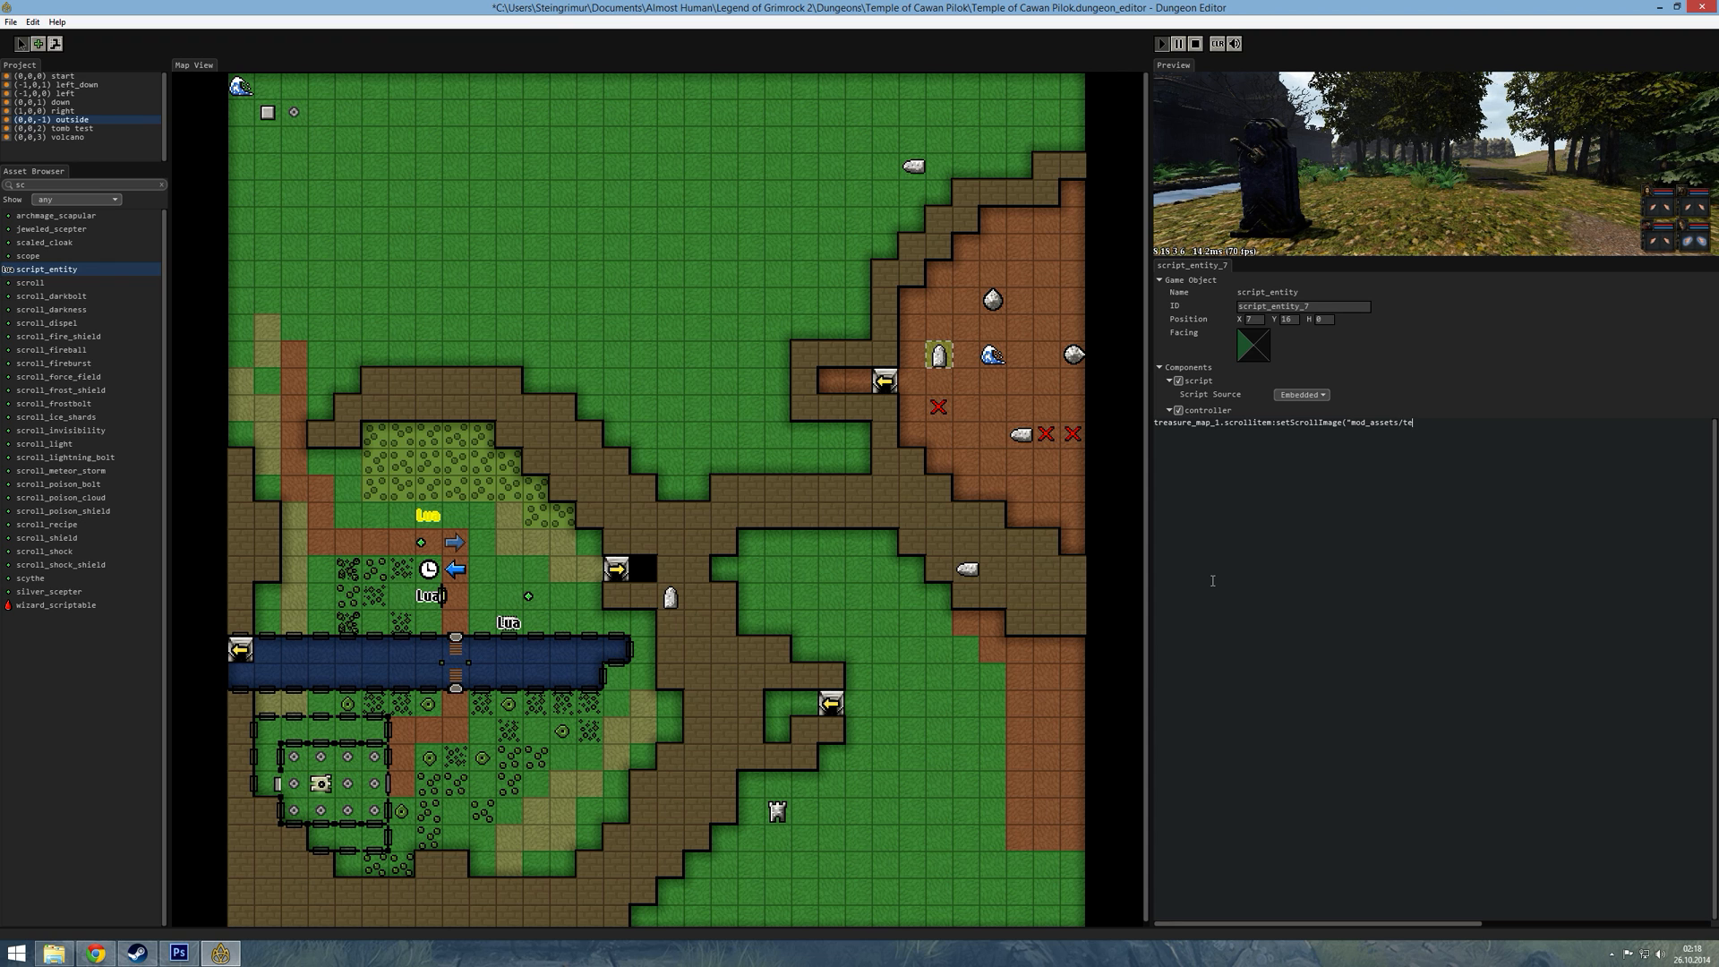
# - Enter the script line treasure_map_1.scrollitem:setScrollImage("mod_assets/textures/treasure_map_1.dds") and save the dungeon
pyautogui.write('s/treasure_map')
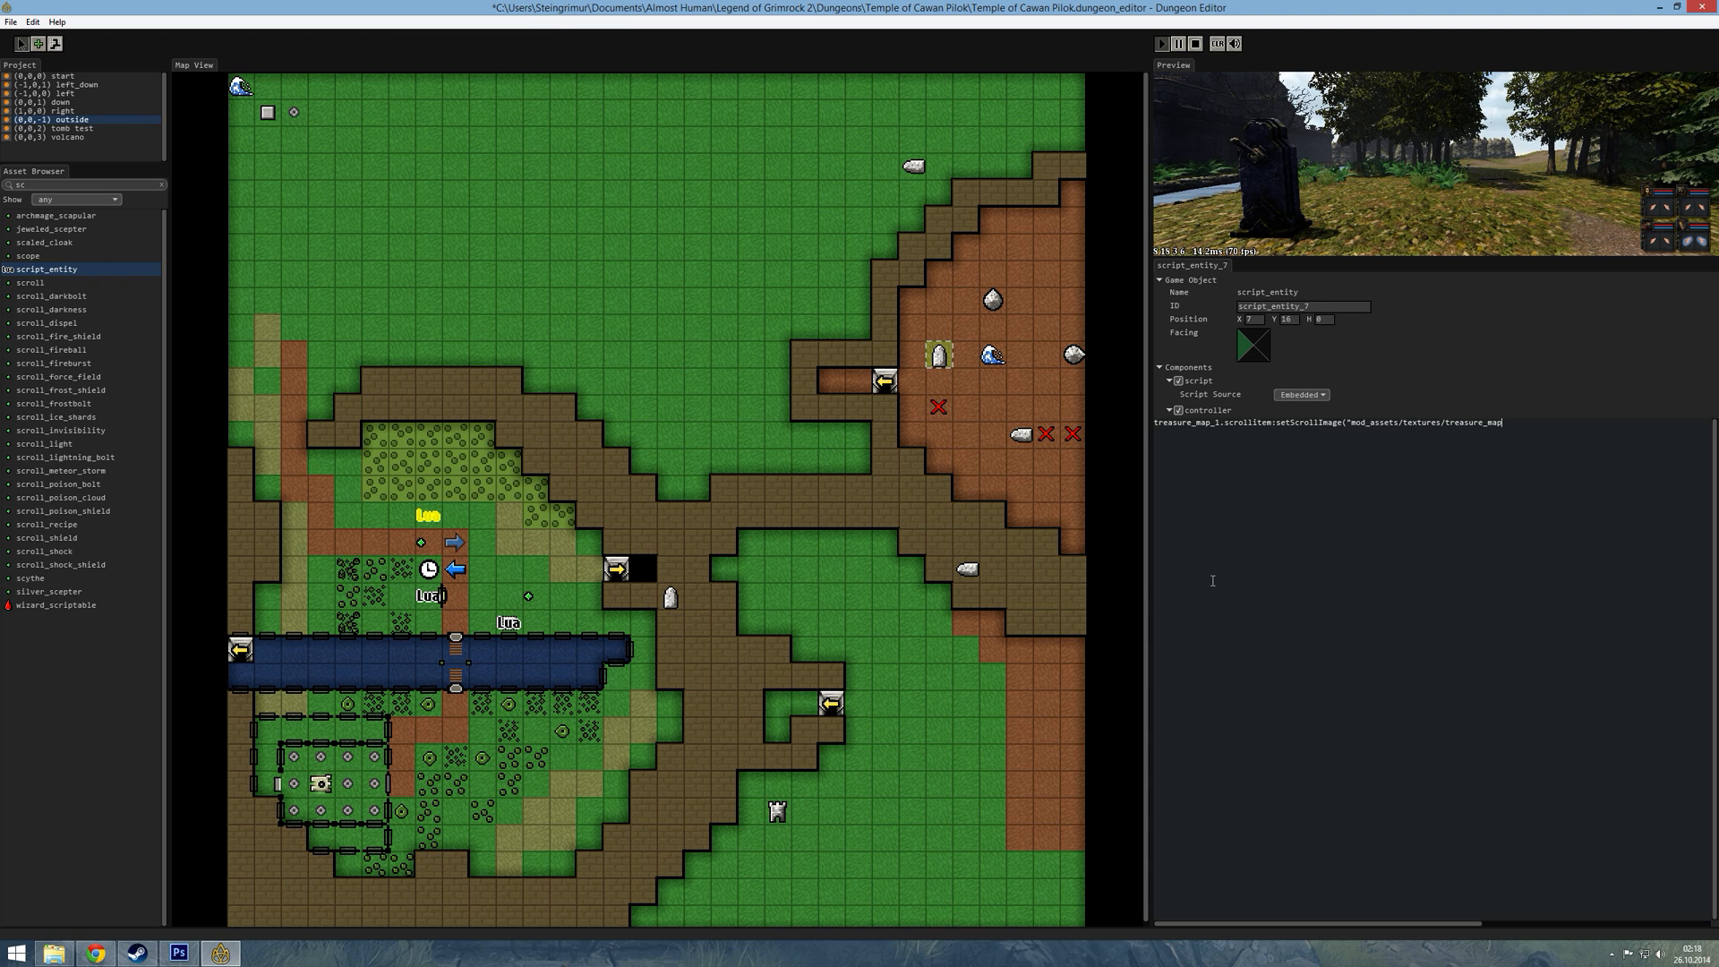
pyautogui.write('_1.dds')
pyautogui.hotkey('ctrl', 's')
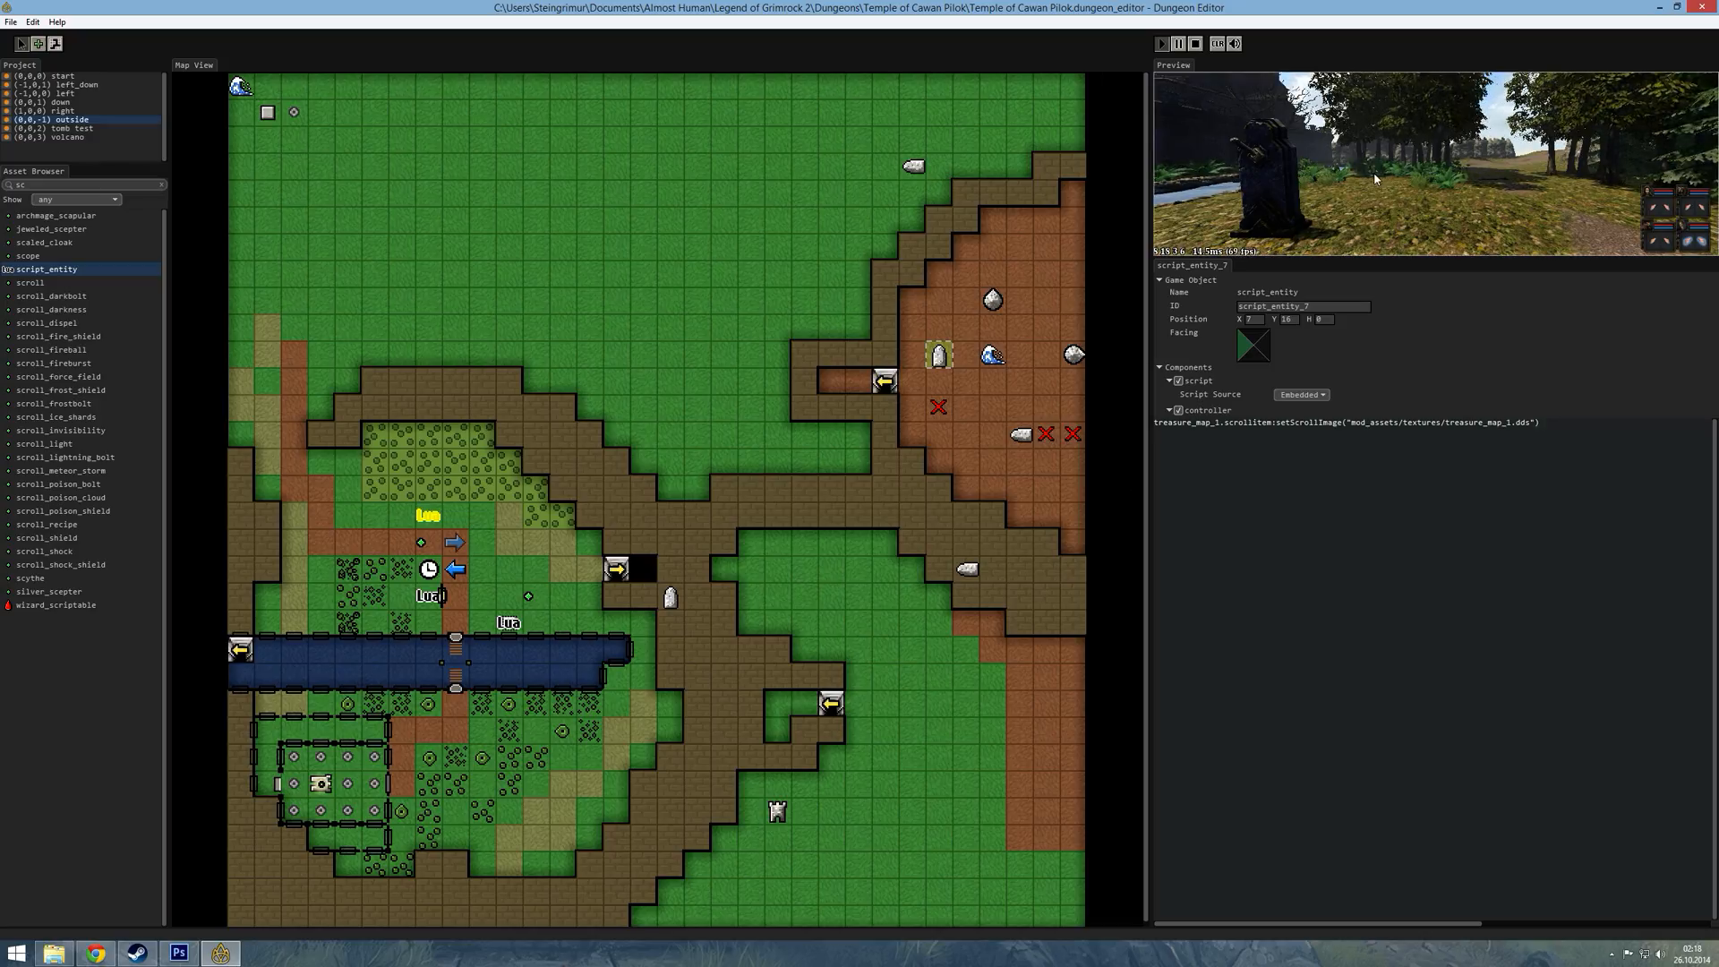
# - Playtest in the full-screen preview: walk to the scroll, pick it up and store it in the first character's inventory
pyautogui.press('space')
pyautogui.press('w')
pyautogui.press('e')
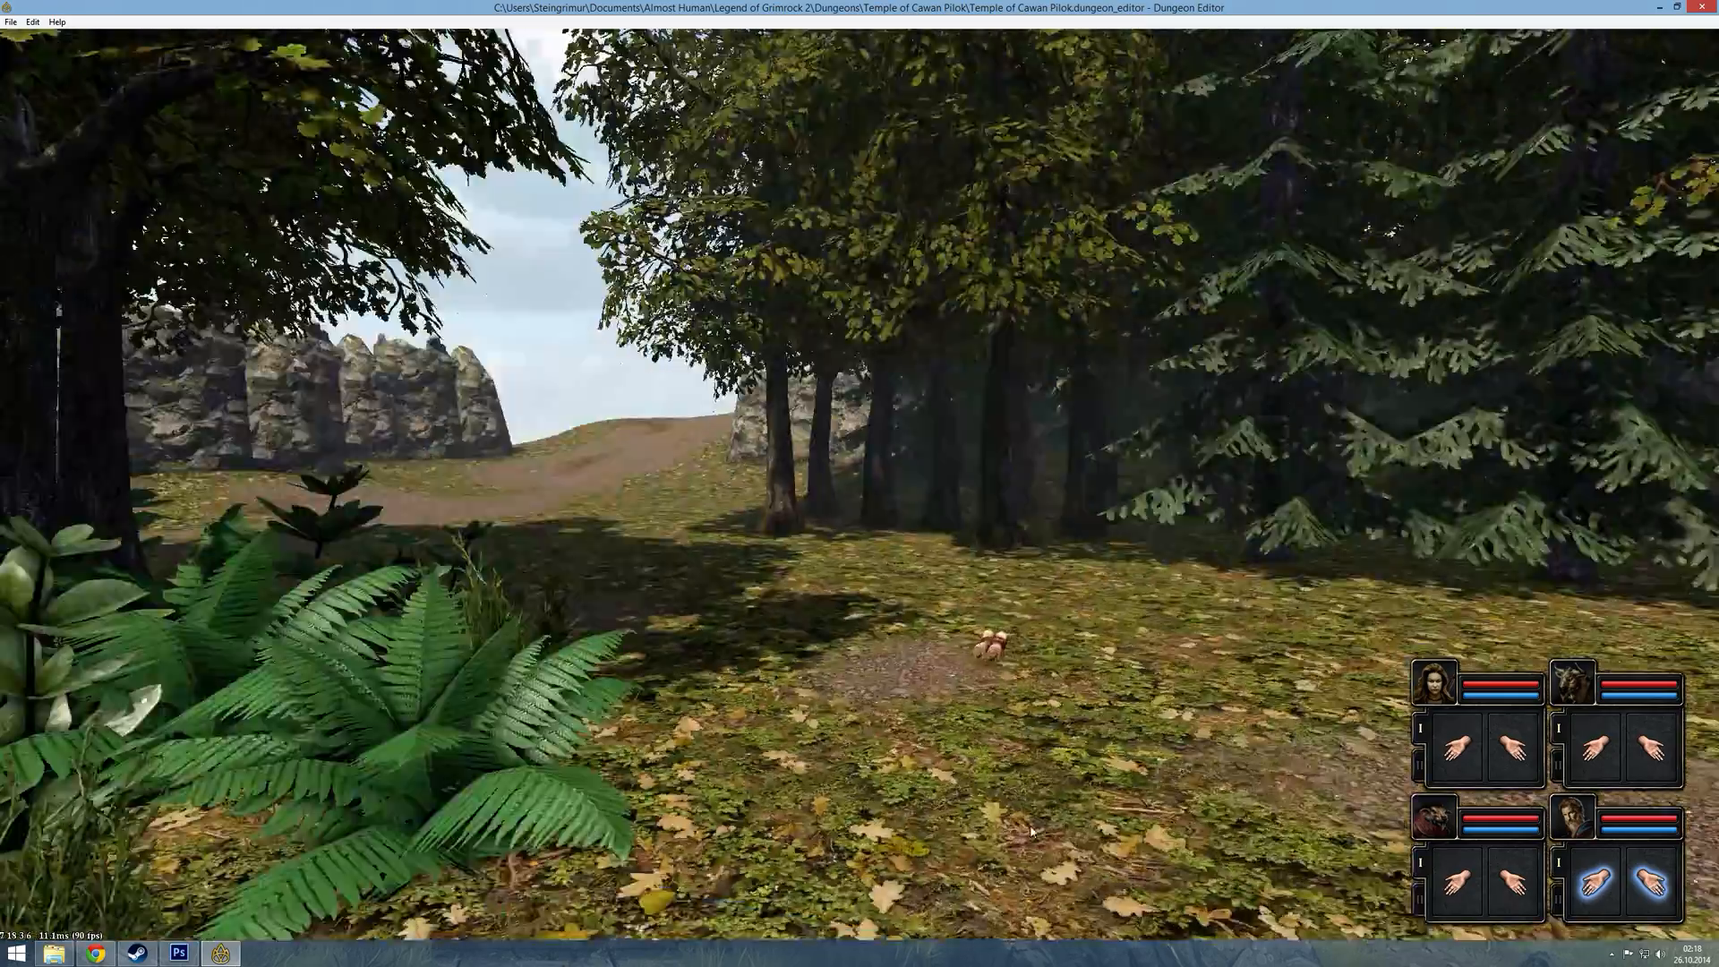
pyautogui.press('q')
pyautogui.press('d')
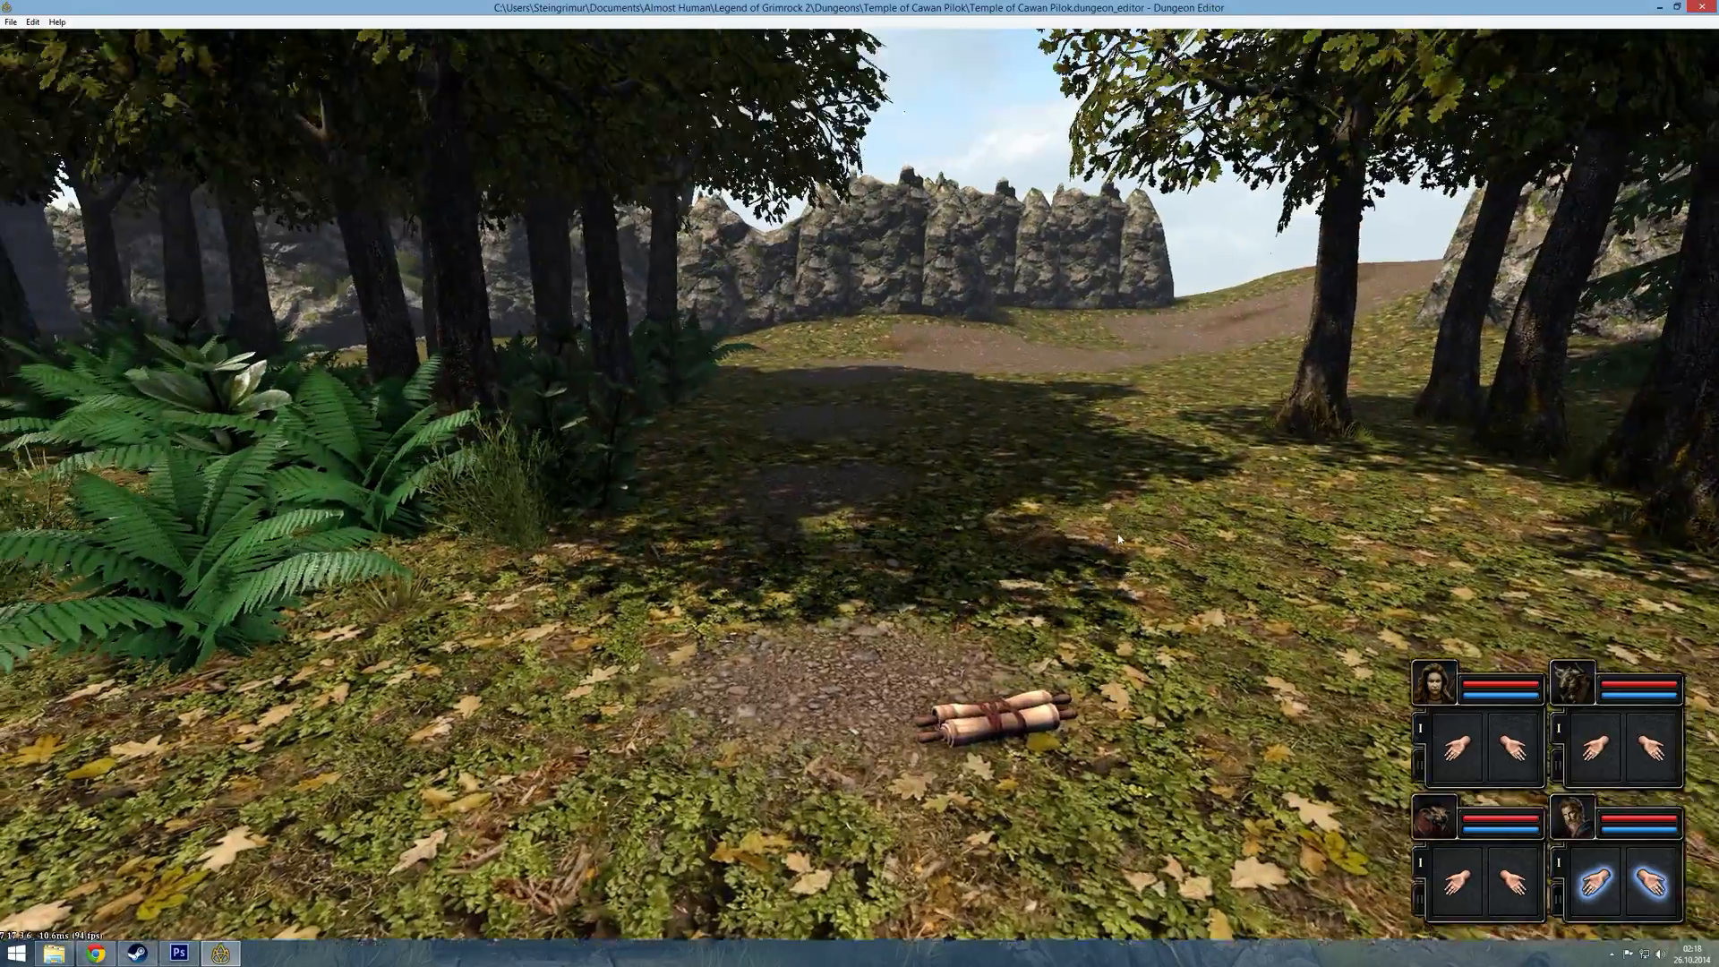
pyautogui.click(1017, 850)
pyautogui.press('1')
pyautogui.click(1367, 410)
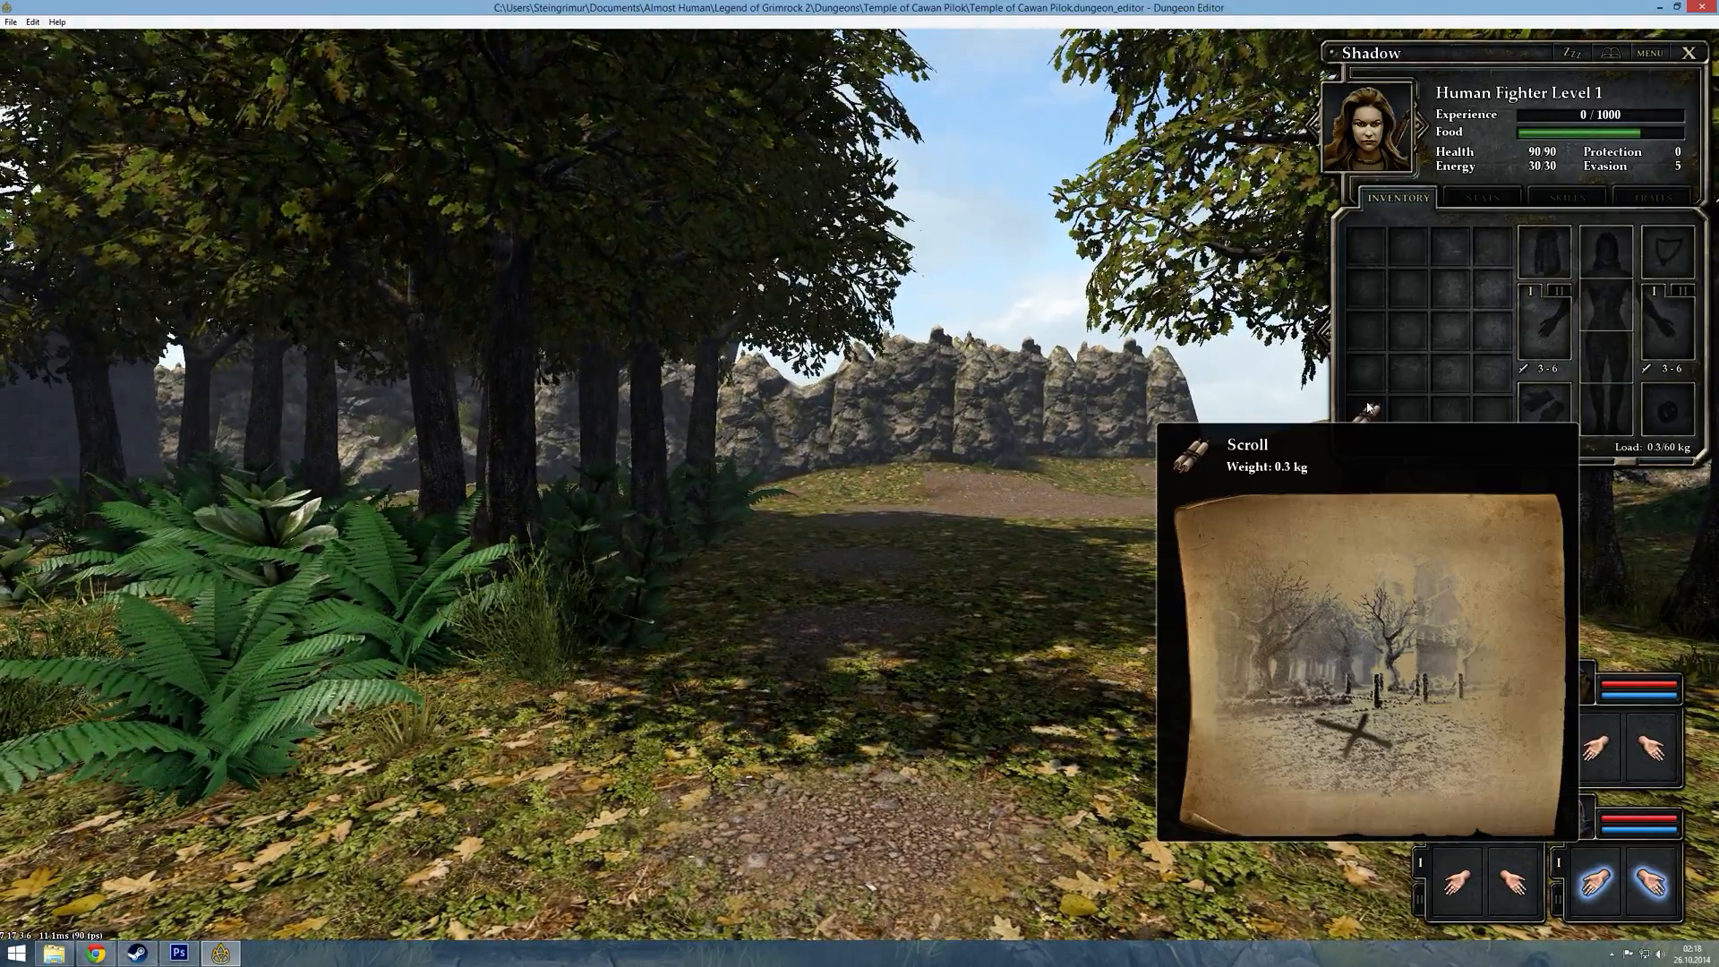
pyautogui.moveTo(1377, 410); pyautogui.dragTo(1376, 289)
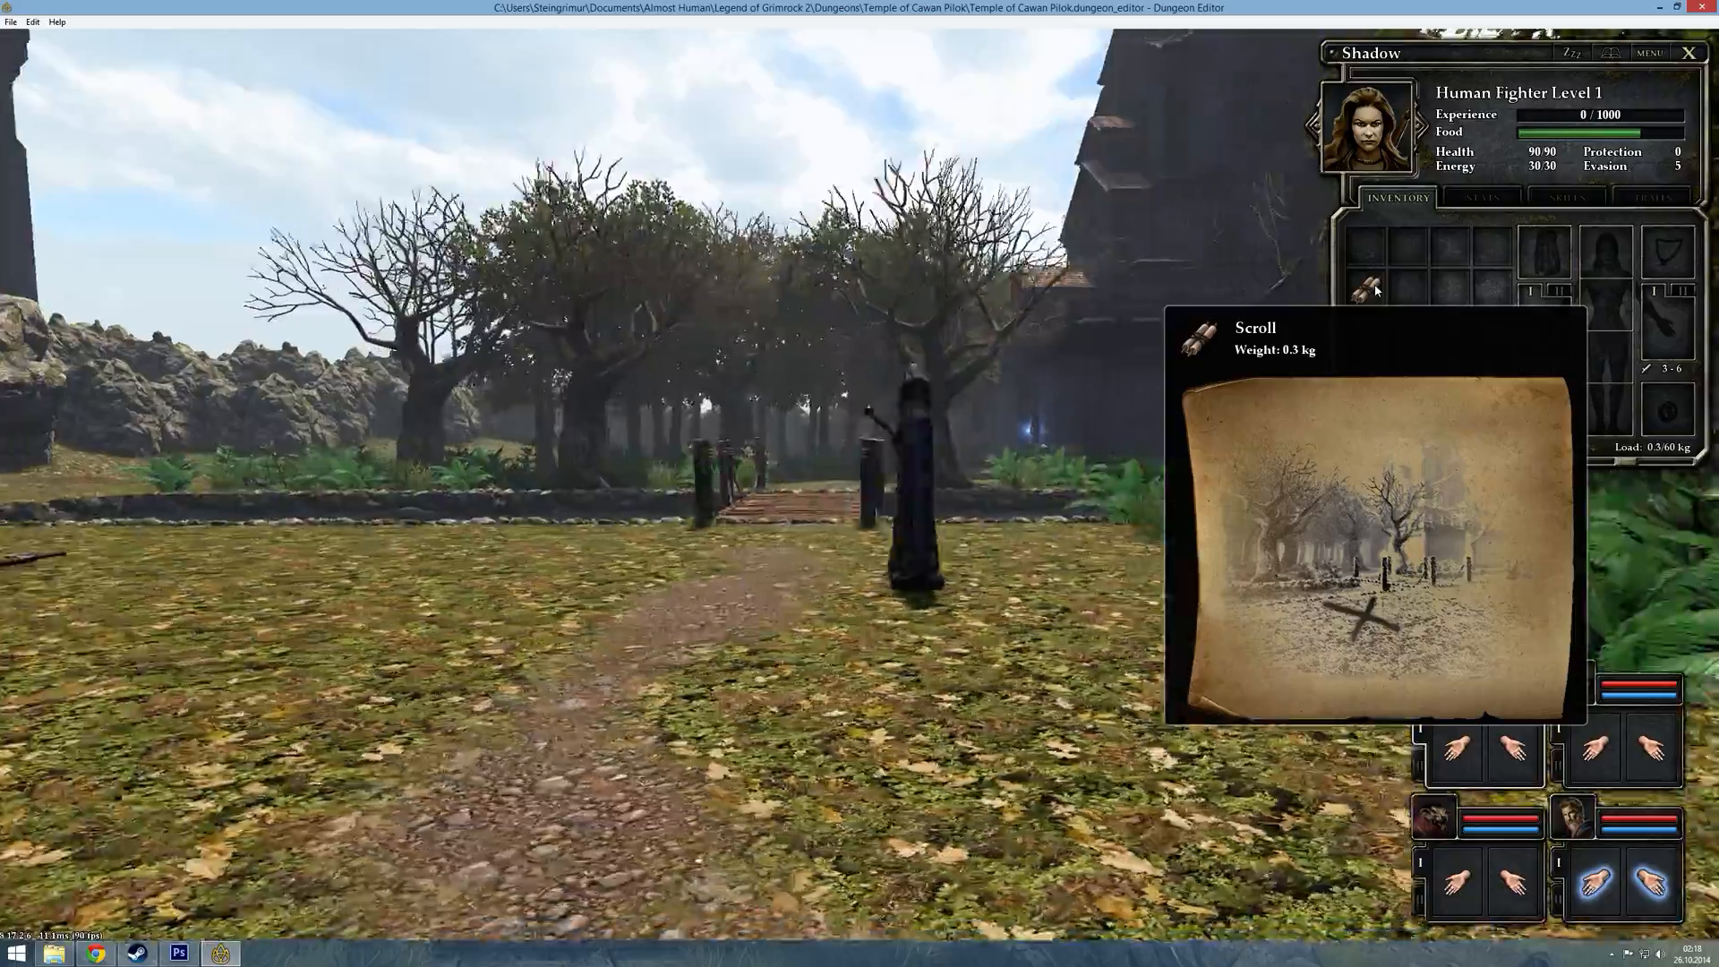
# - Walk to the shovel near the stream and compare the scroll's map image with the scenery ahead
pyautogui.press('q')
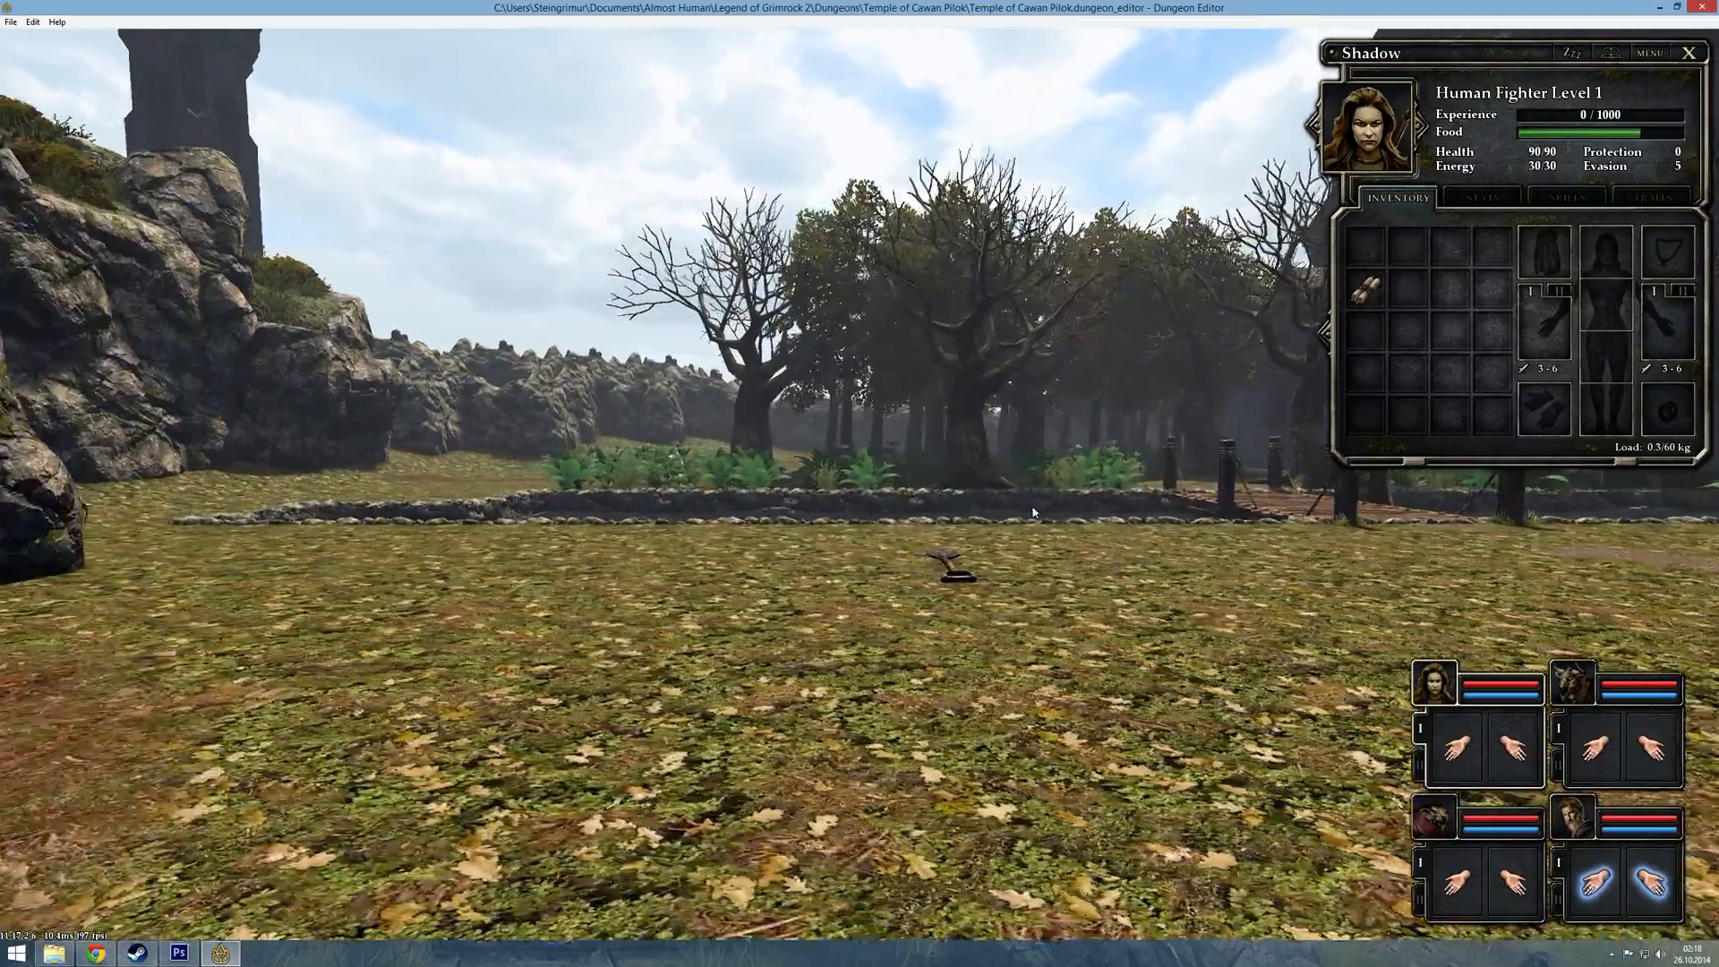
pyautogui.press('w')
pyautogui.press('i')
pyautogui.press('e')
pyautogui.press('e')
pyautogui.press('i')
pyautogui.moveTo(1367, 291)
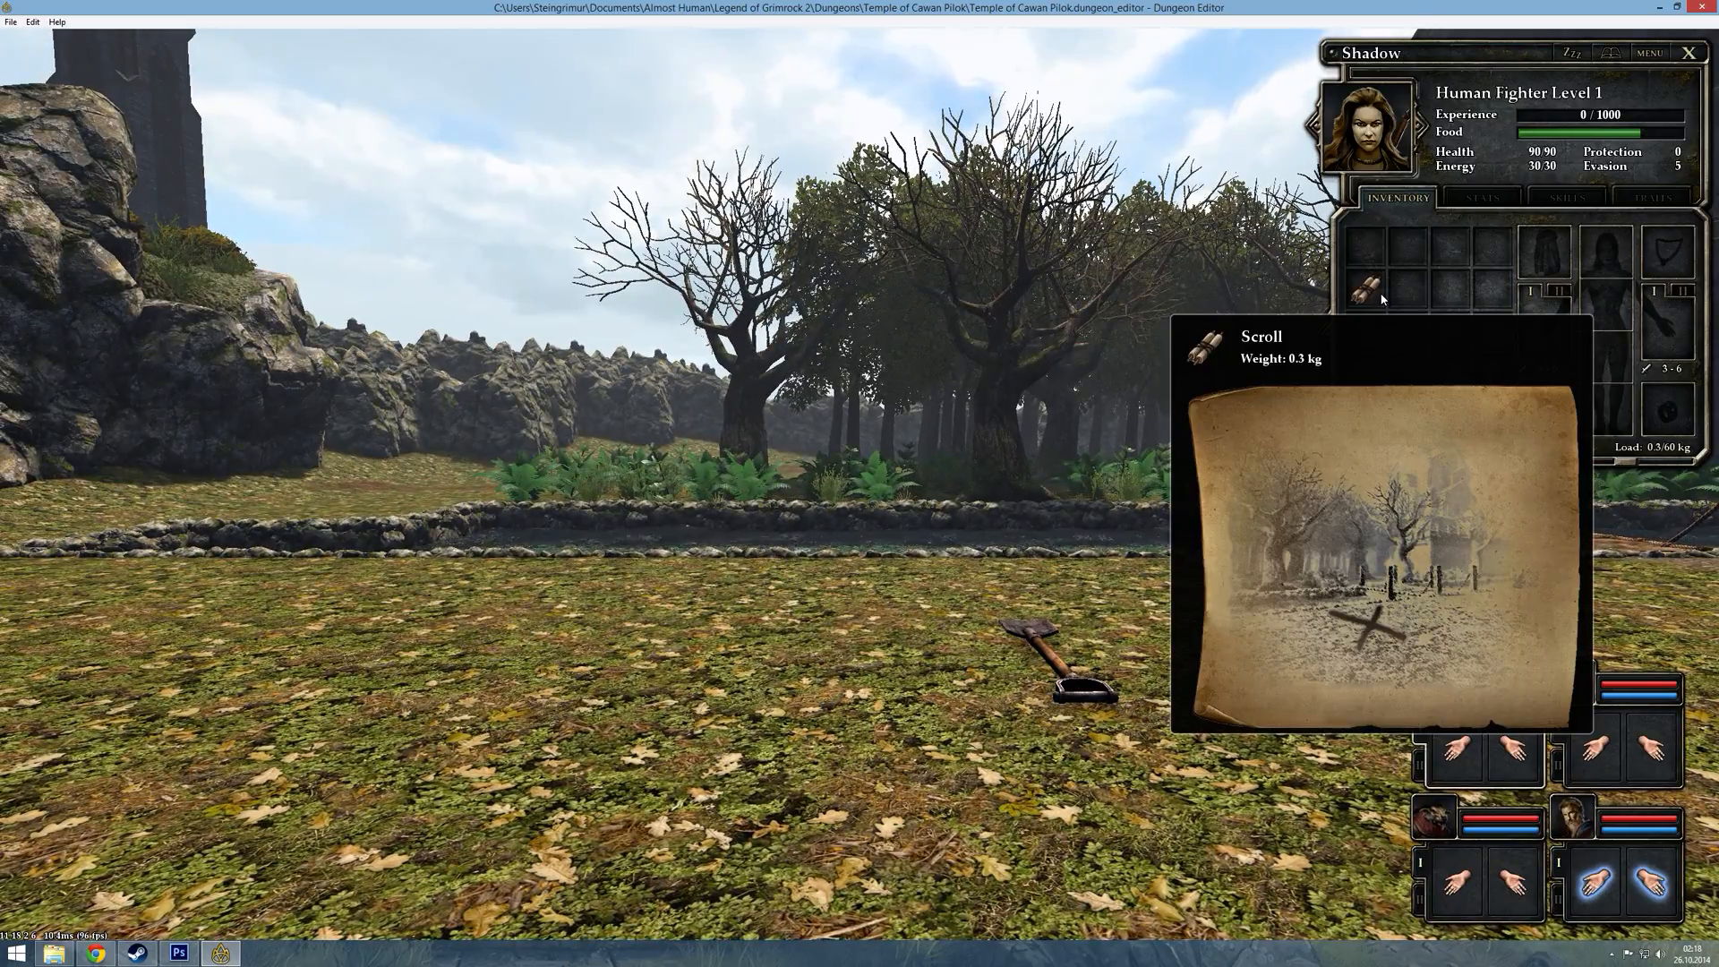
pyautogui.press('d')
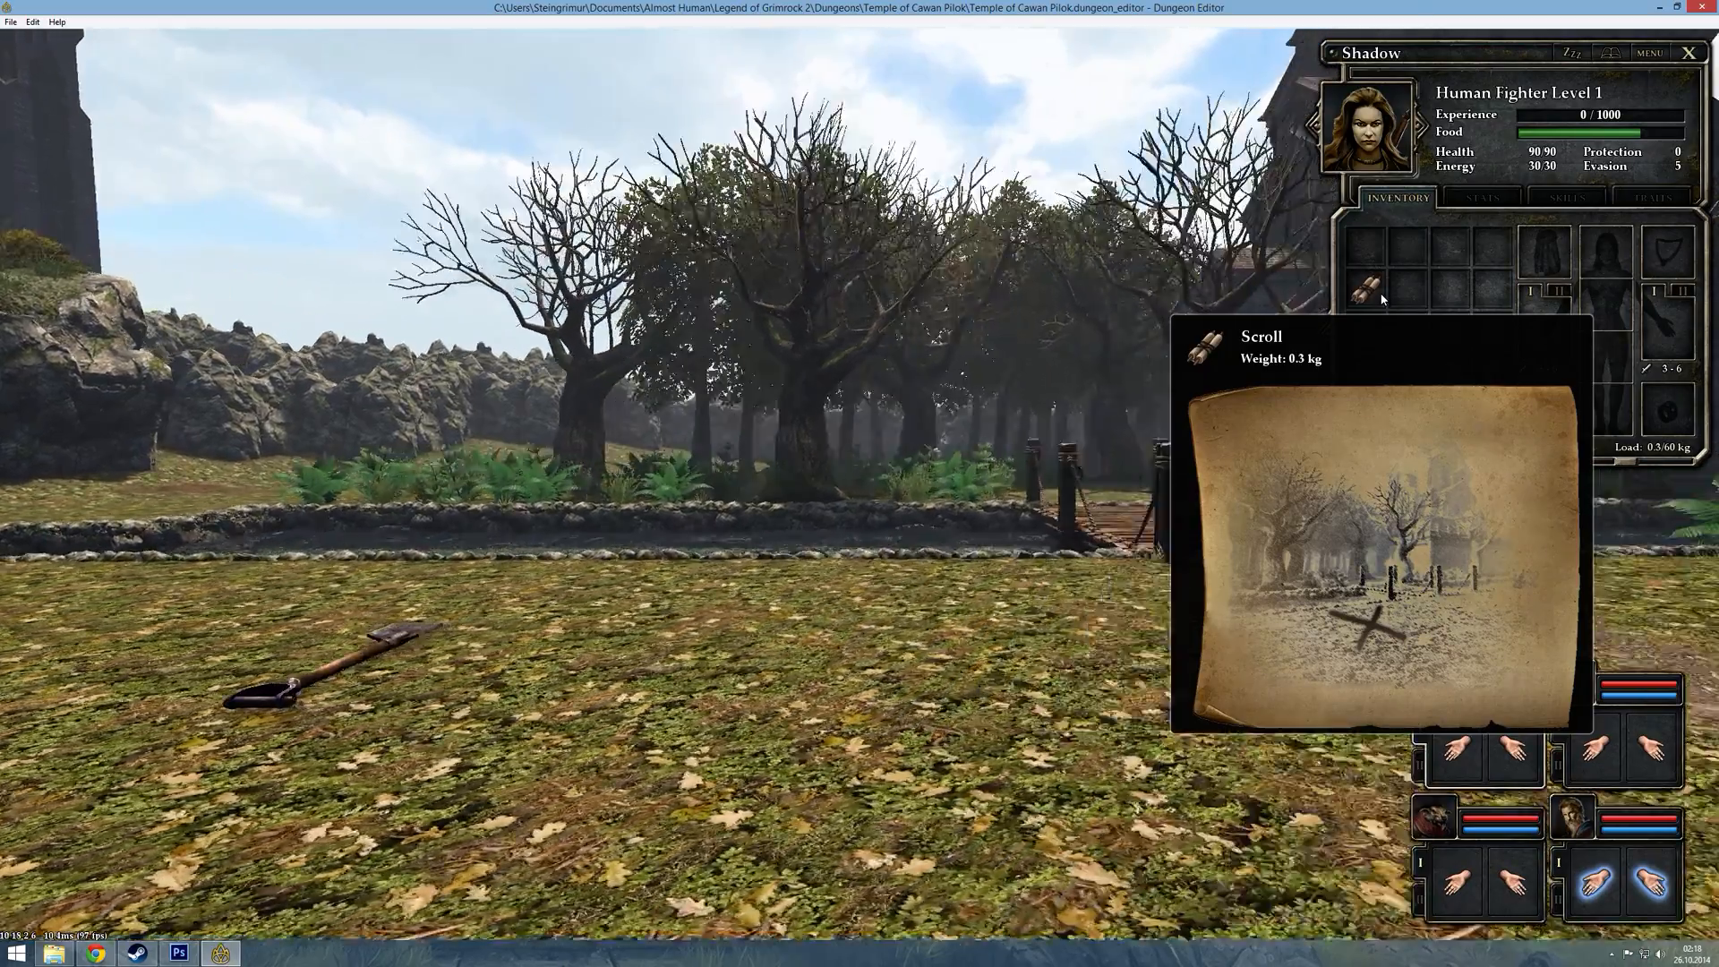
pyautogui.press('a')
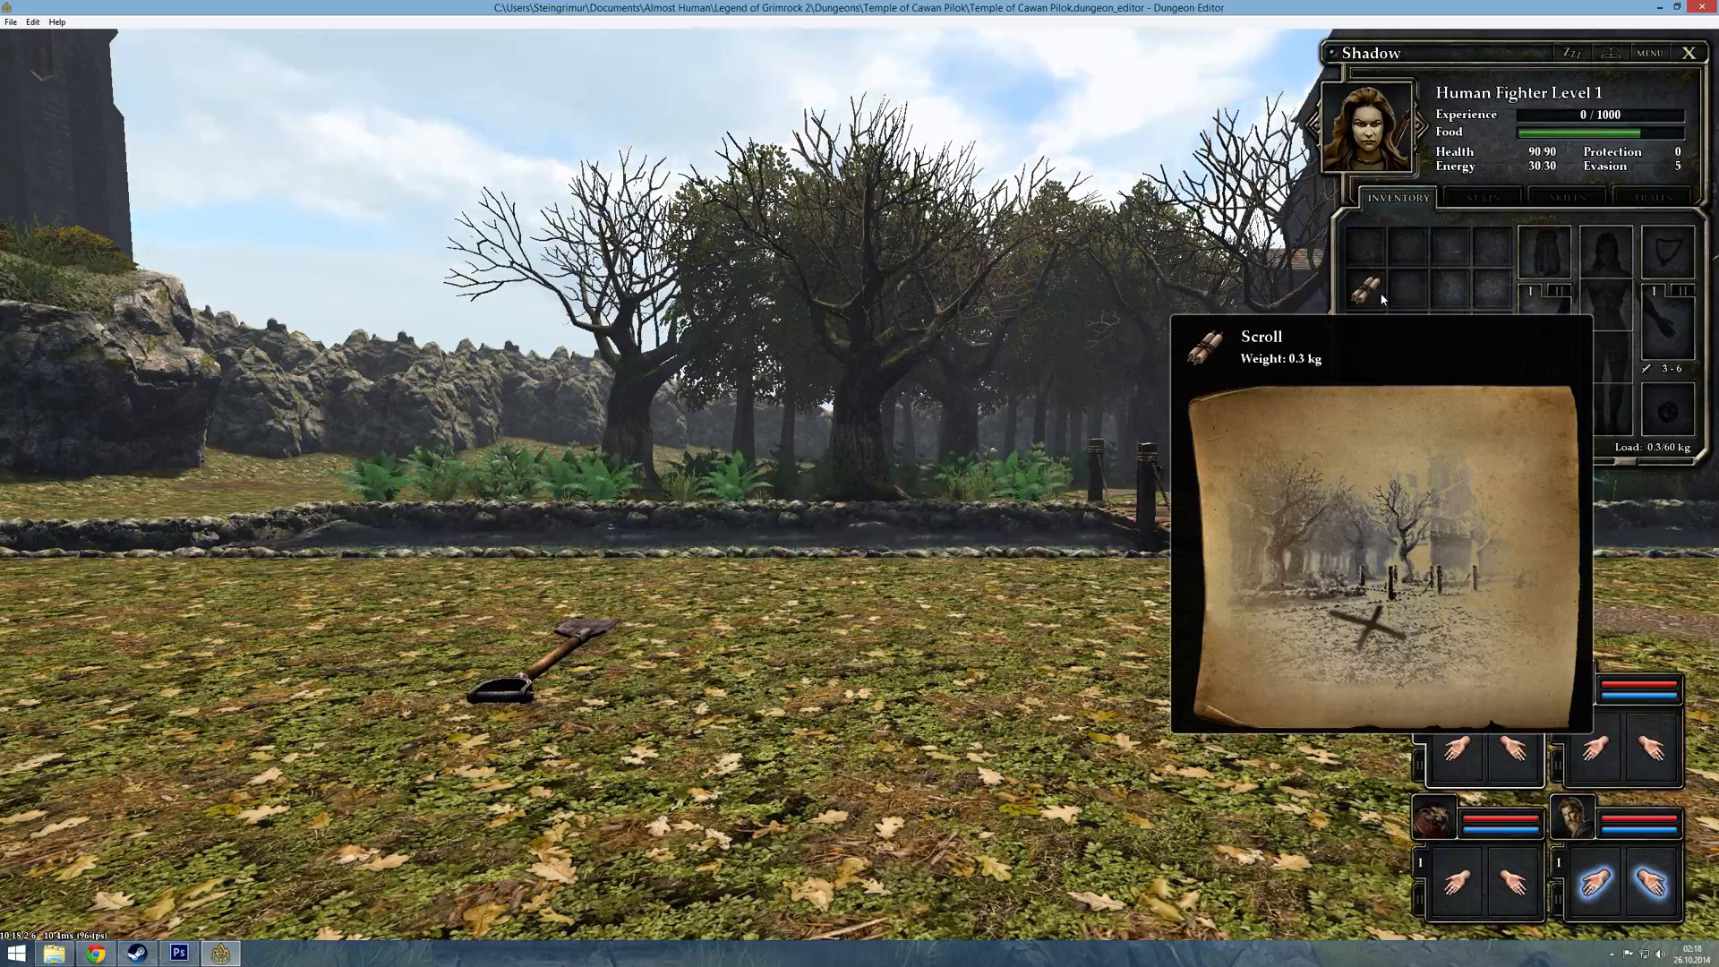
# - Compare the map image with the bridge, bare trees and gravestone from squares closer to the bridge
pyautogui.press('e')
pyautogui.press('w')
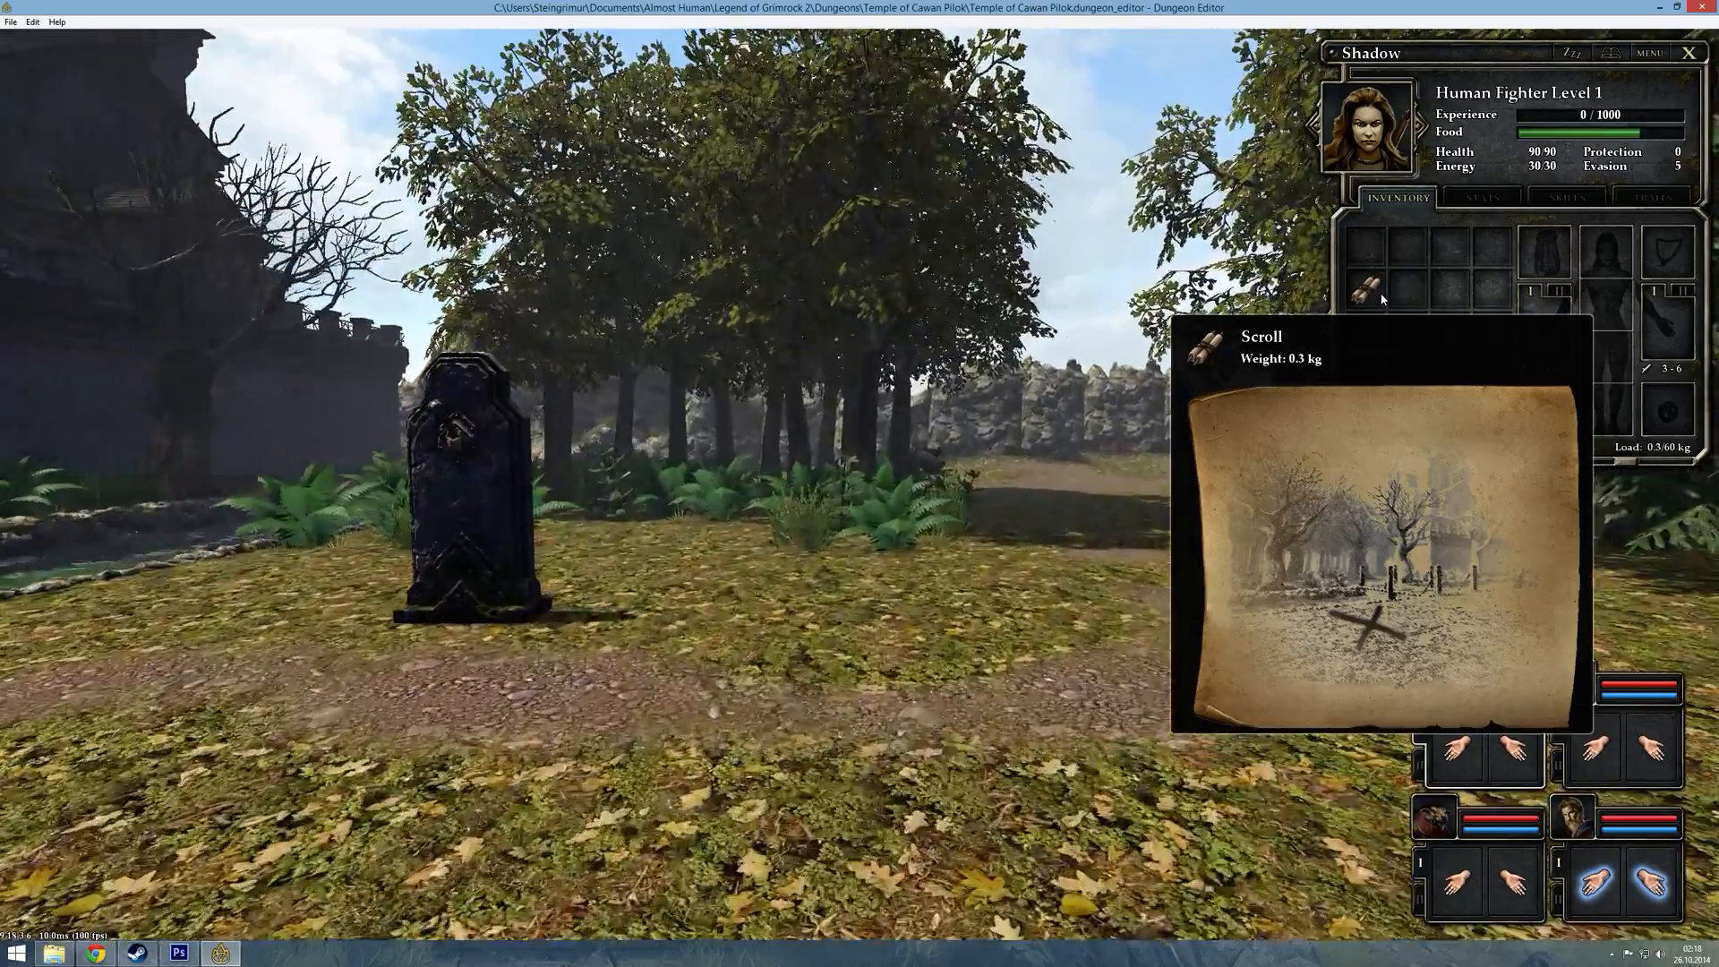
pyautogui.press('q')
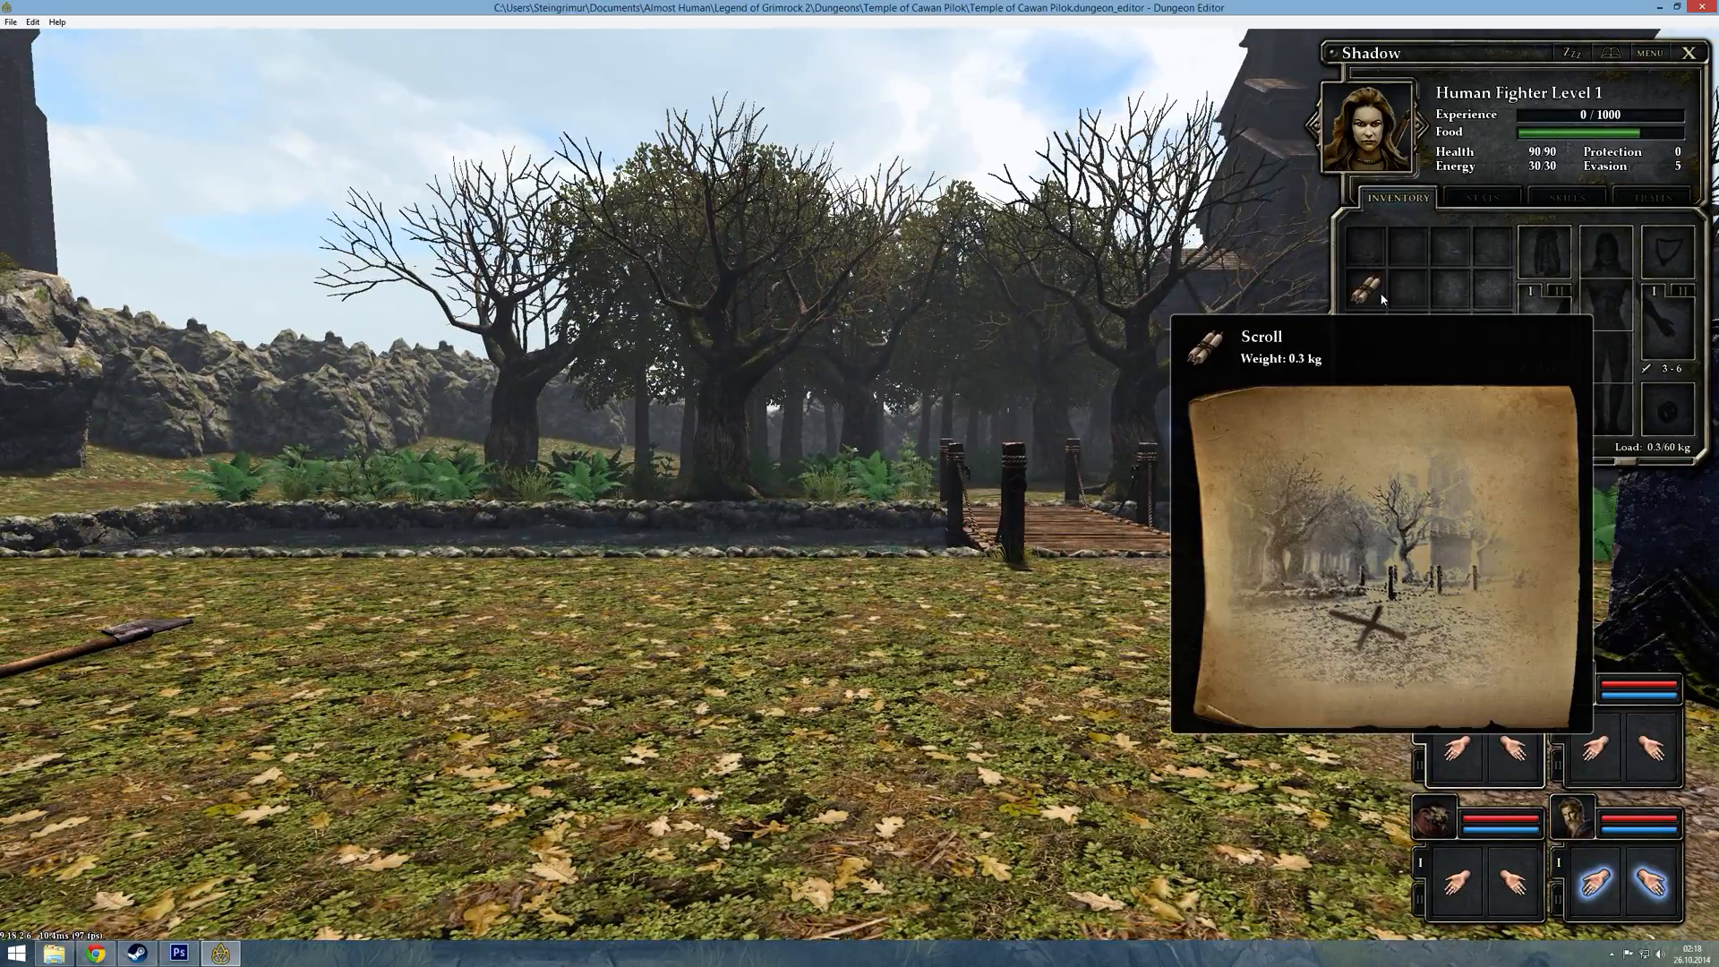
pyautogui.press('e')
pyautogui.press('a')
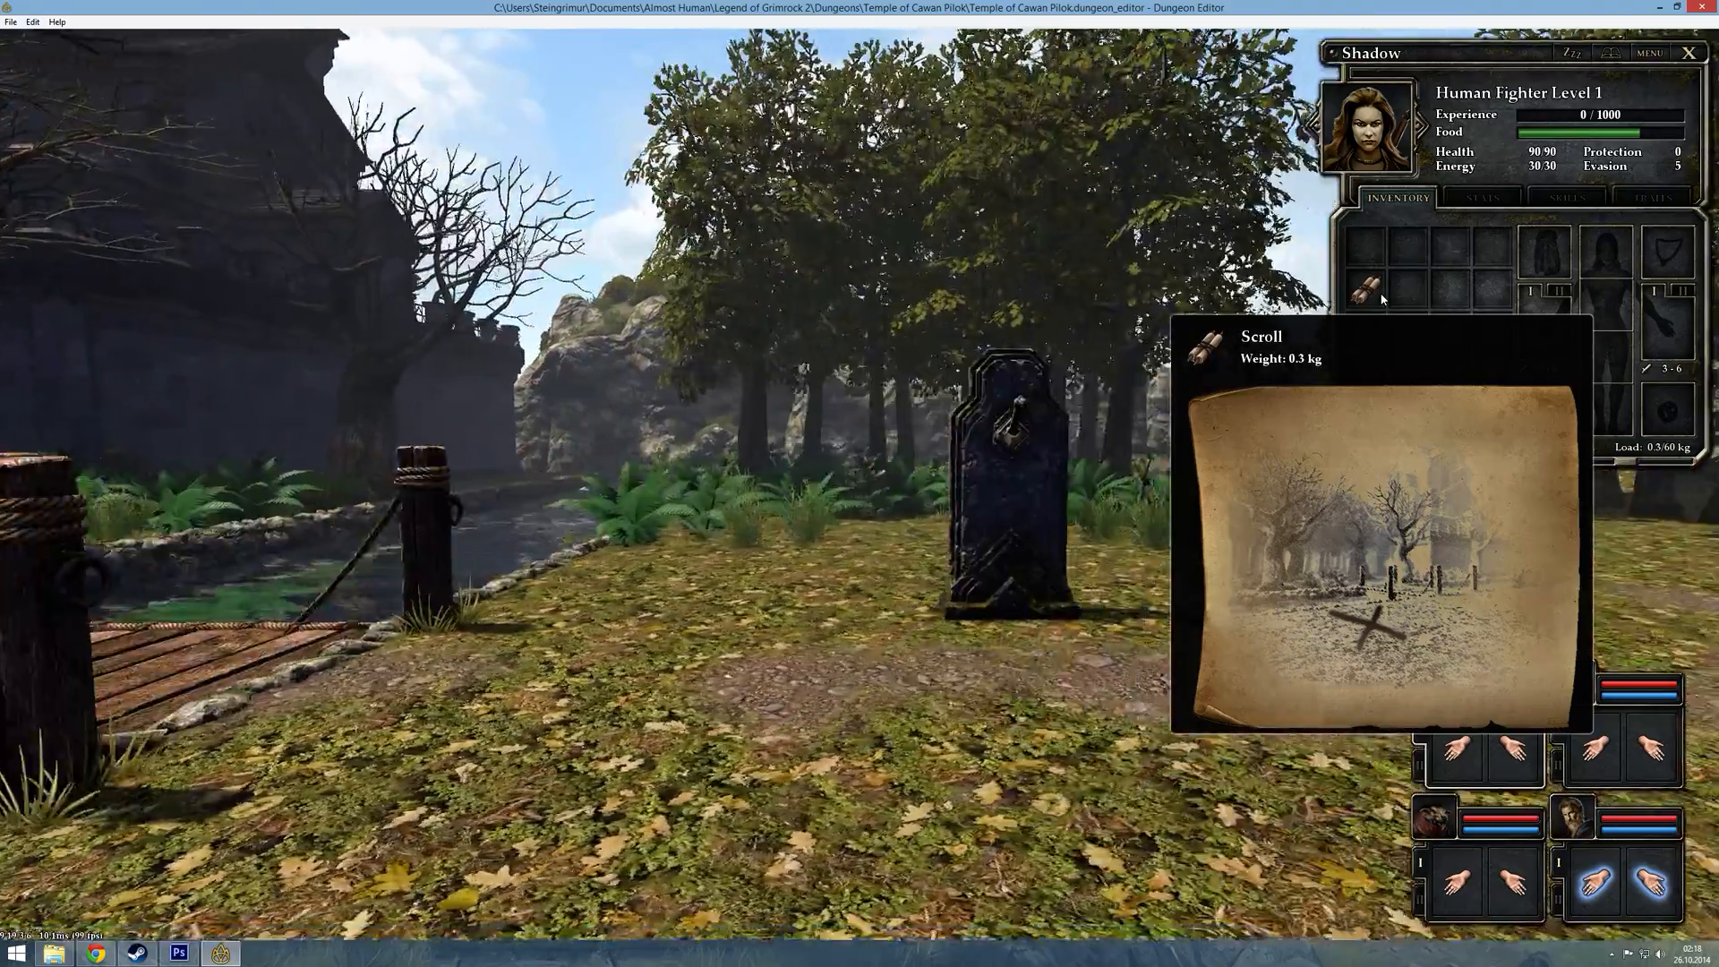
pyautogui.press('q')
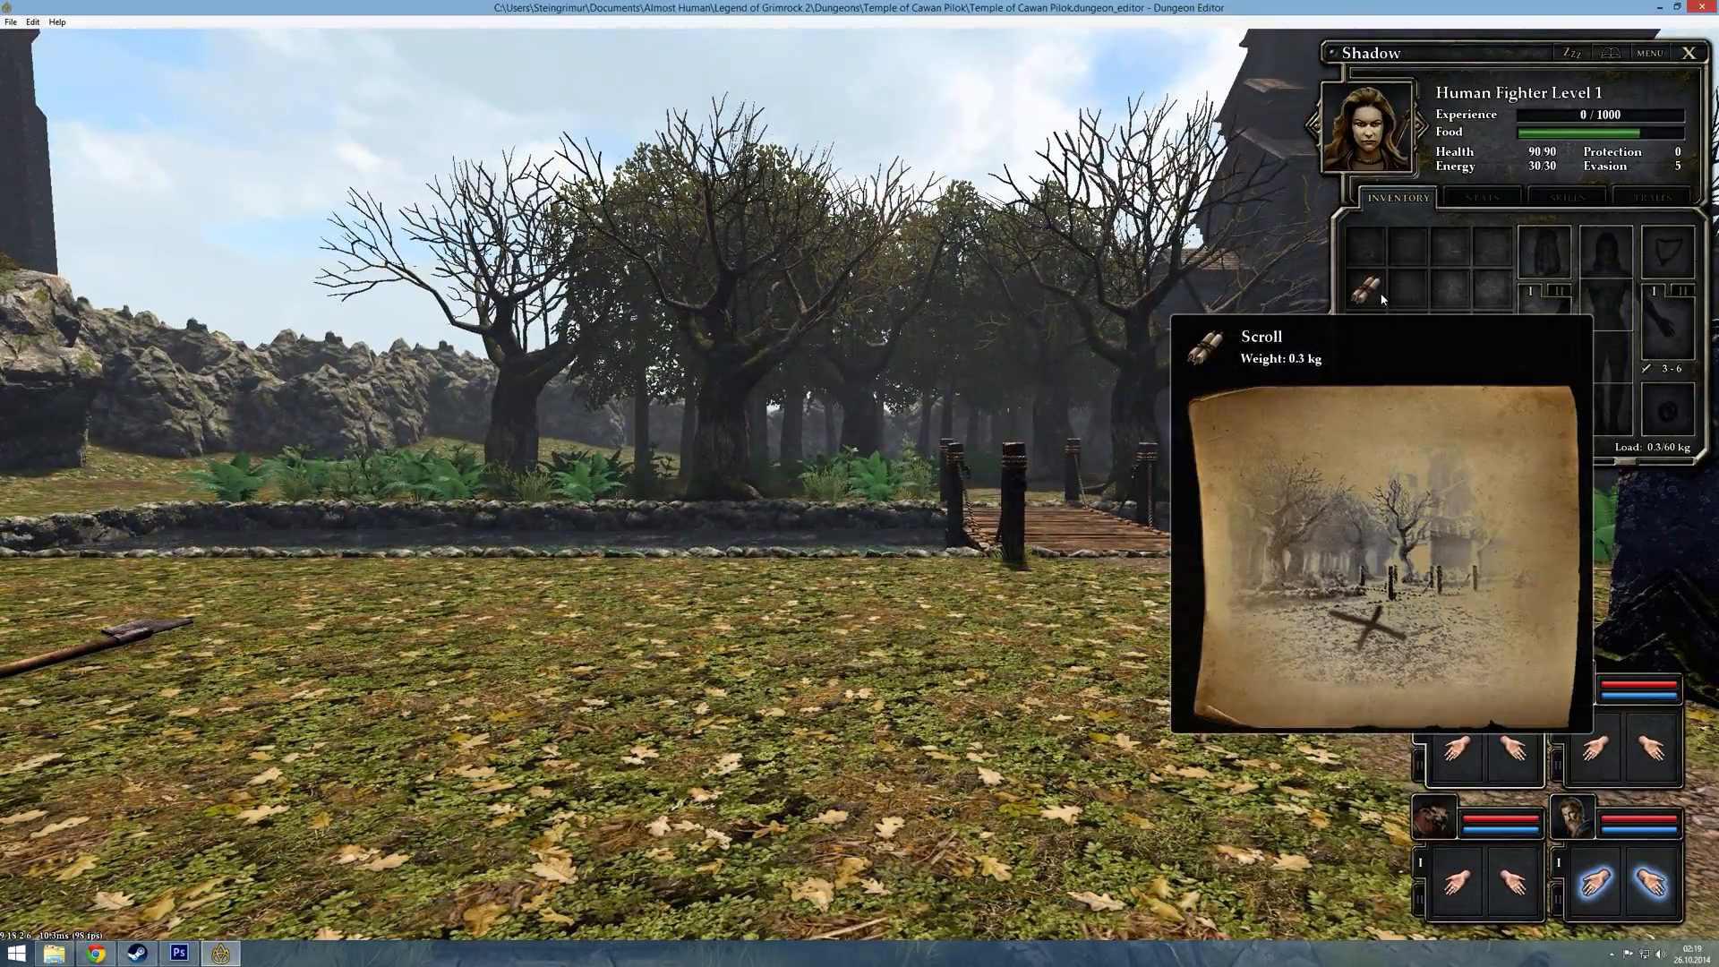
pyautogui.press('w')
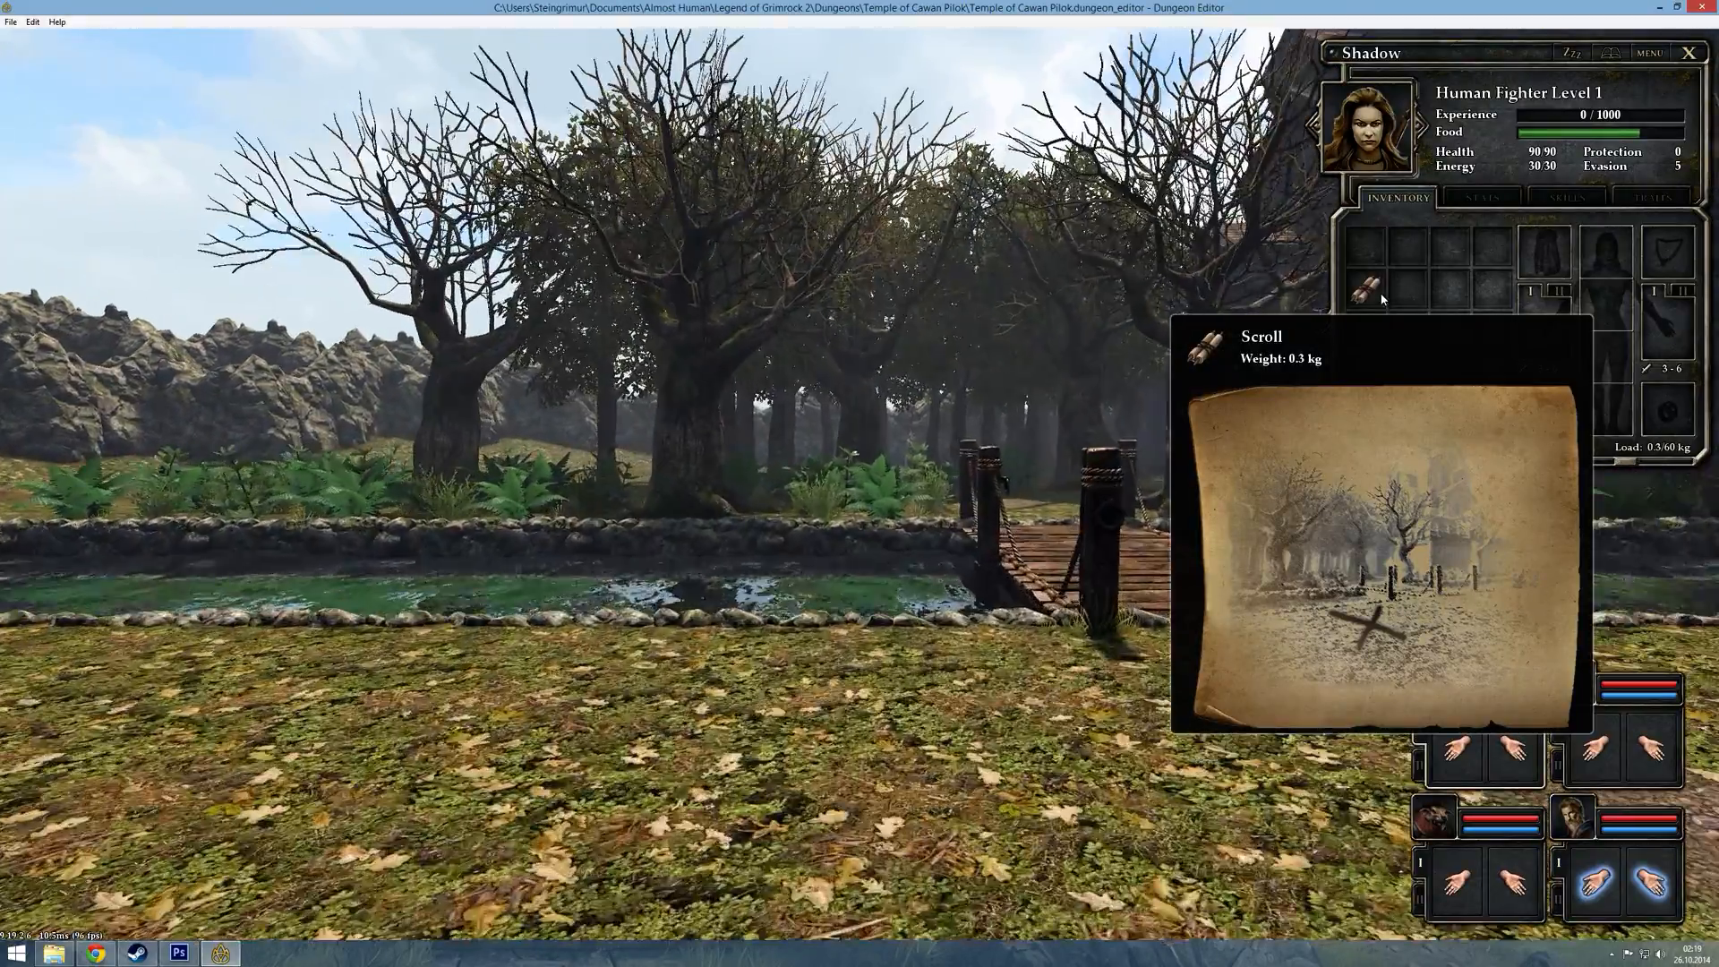
pyautogui.press('d')
pyautogui.press('a')
pyautogui.press('e')
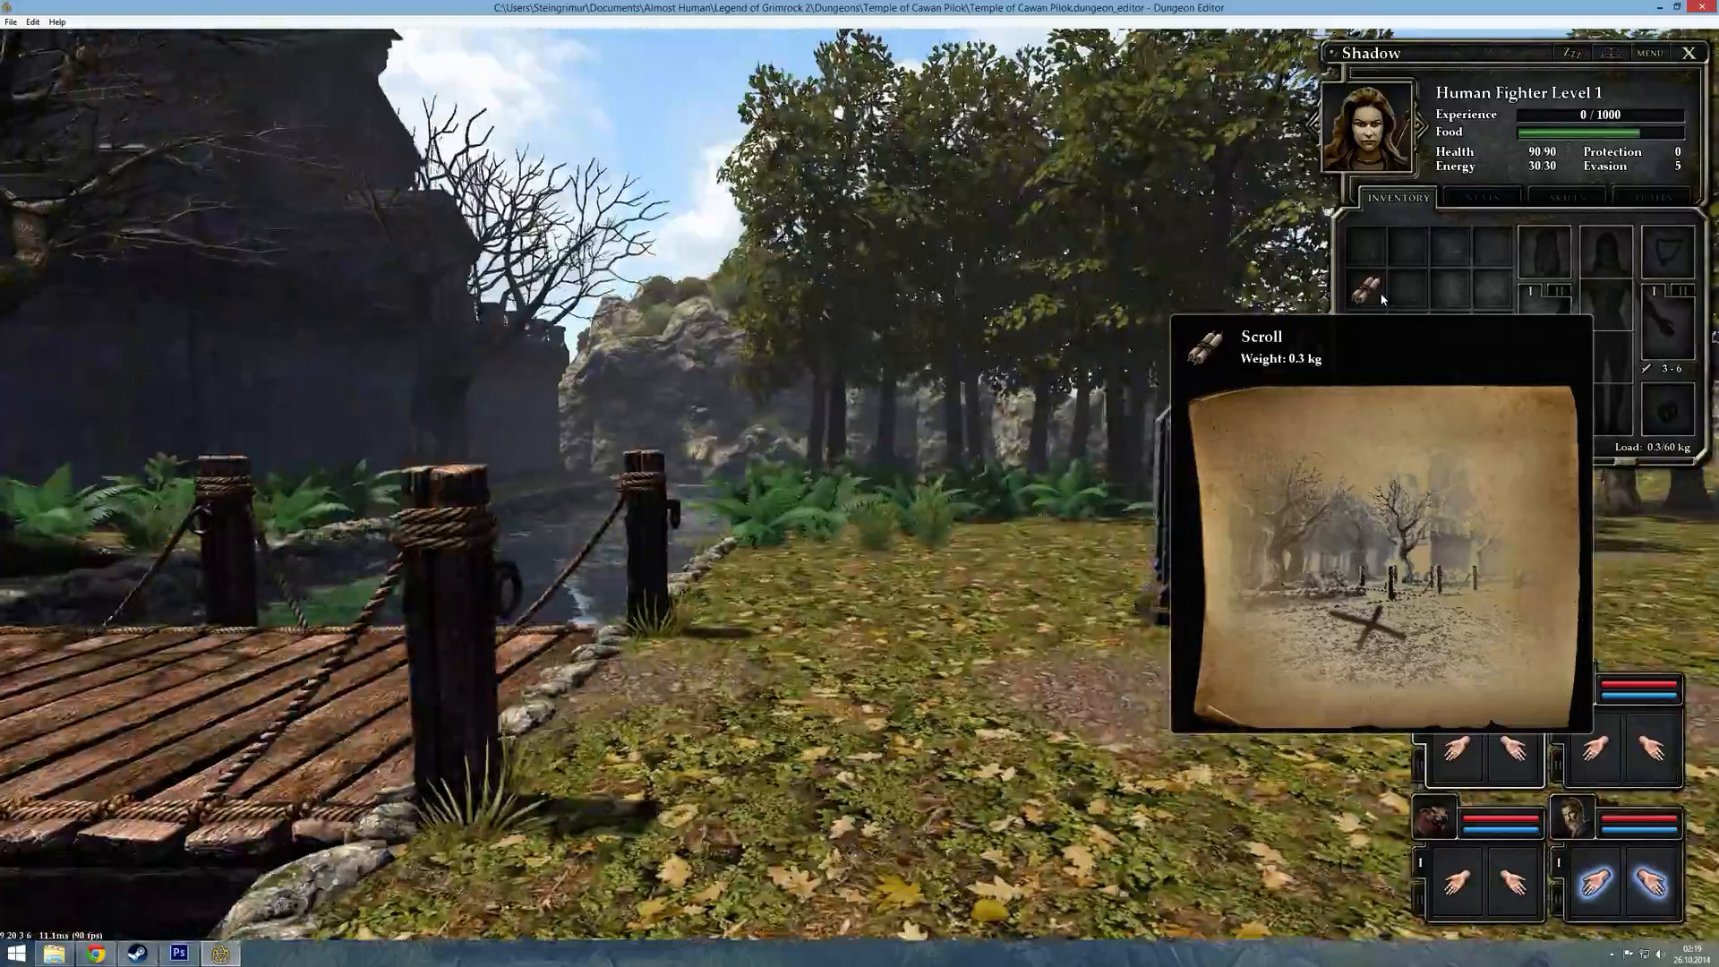
pyautogui.press('q')
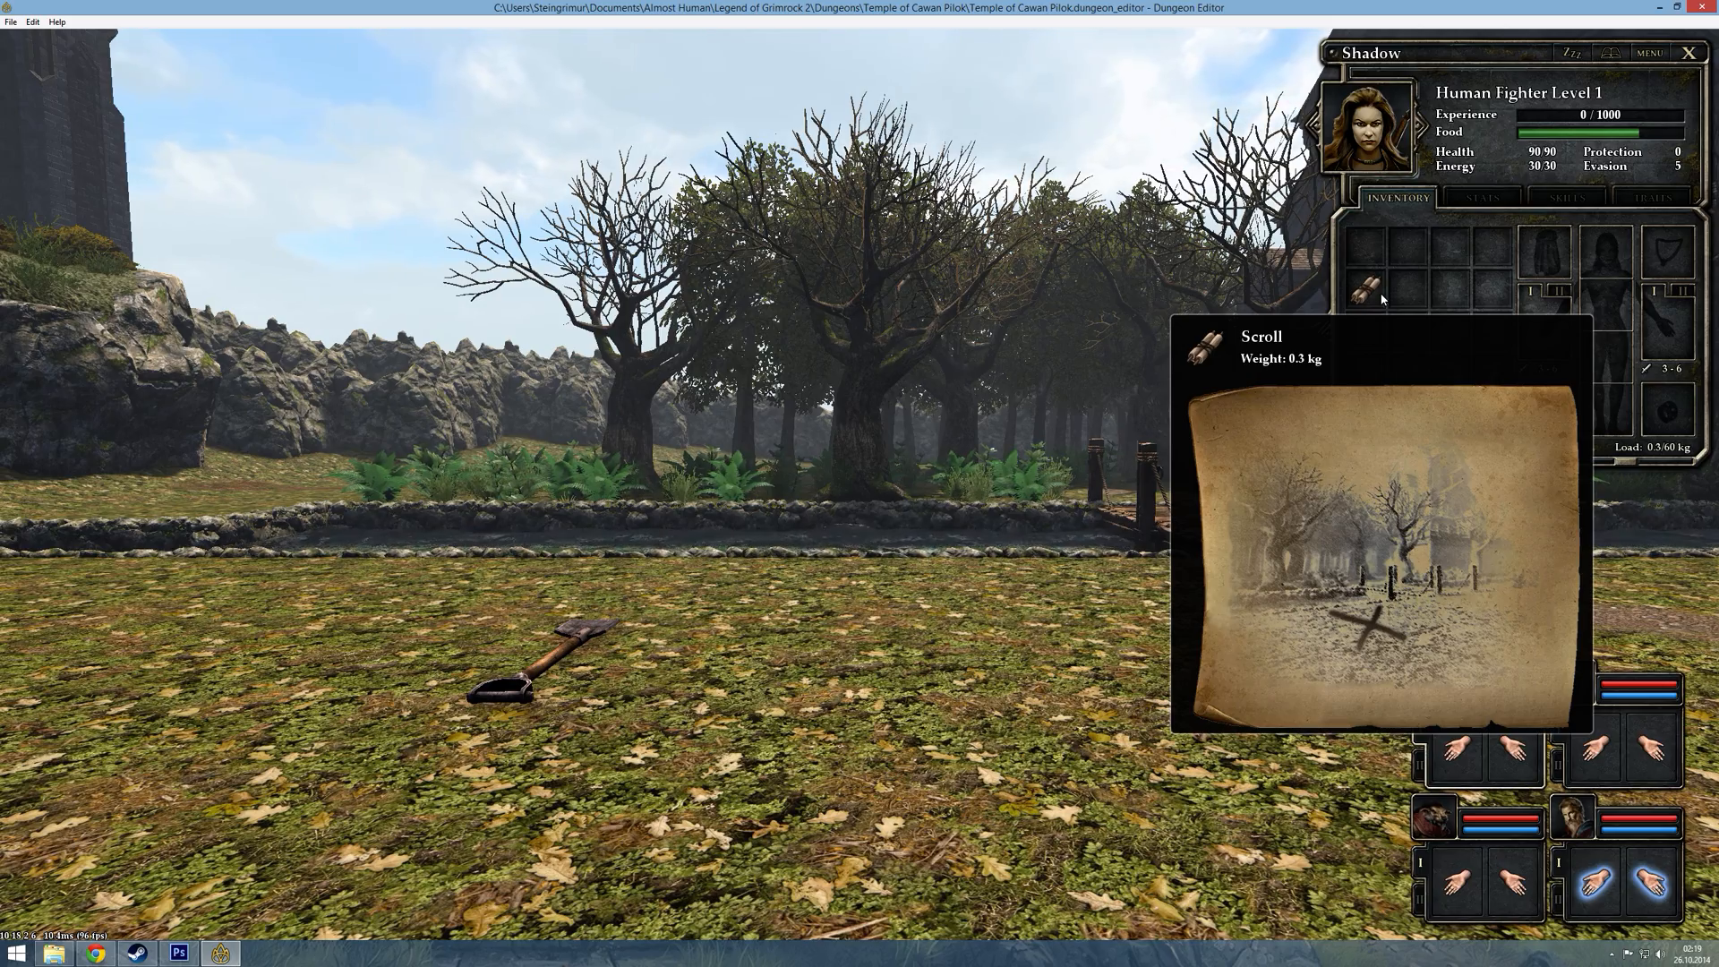
# - Check the map's viewpoint from the shovel's square, the water's edge and the squares around them
pyautogui.press('e')
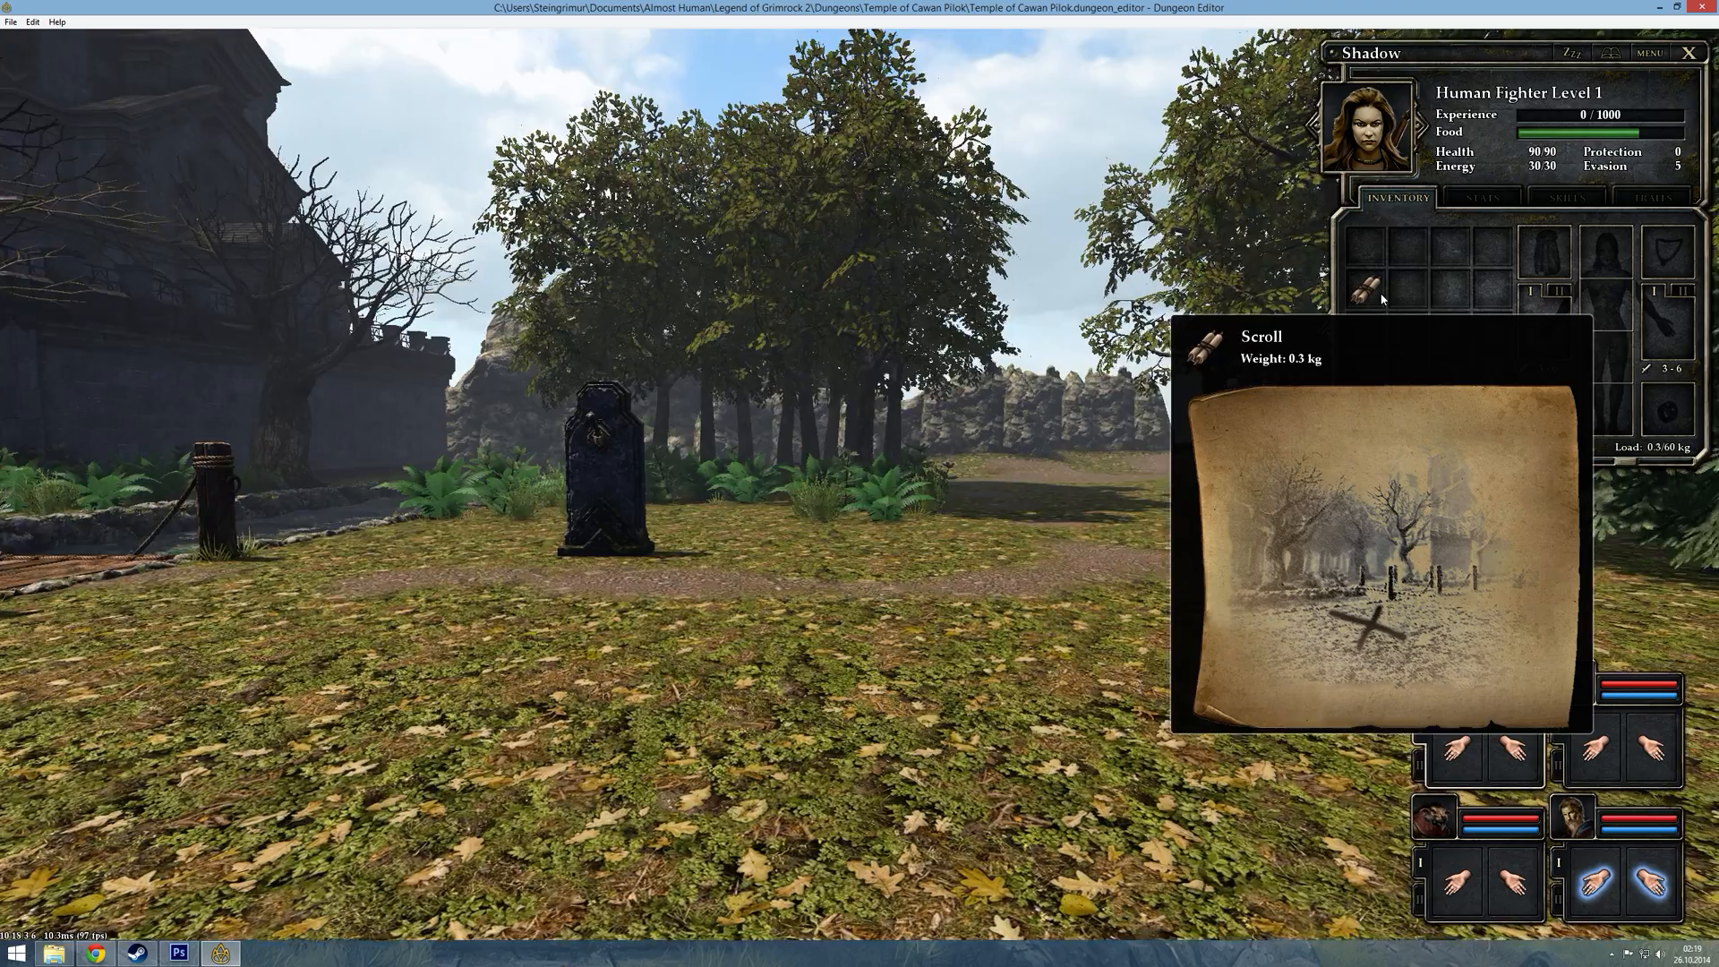
pyautogui.press('a')
pyautogui.press('d')
pyautogui.press('q')
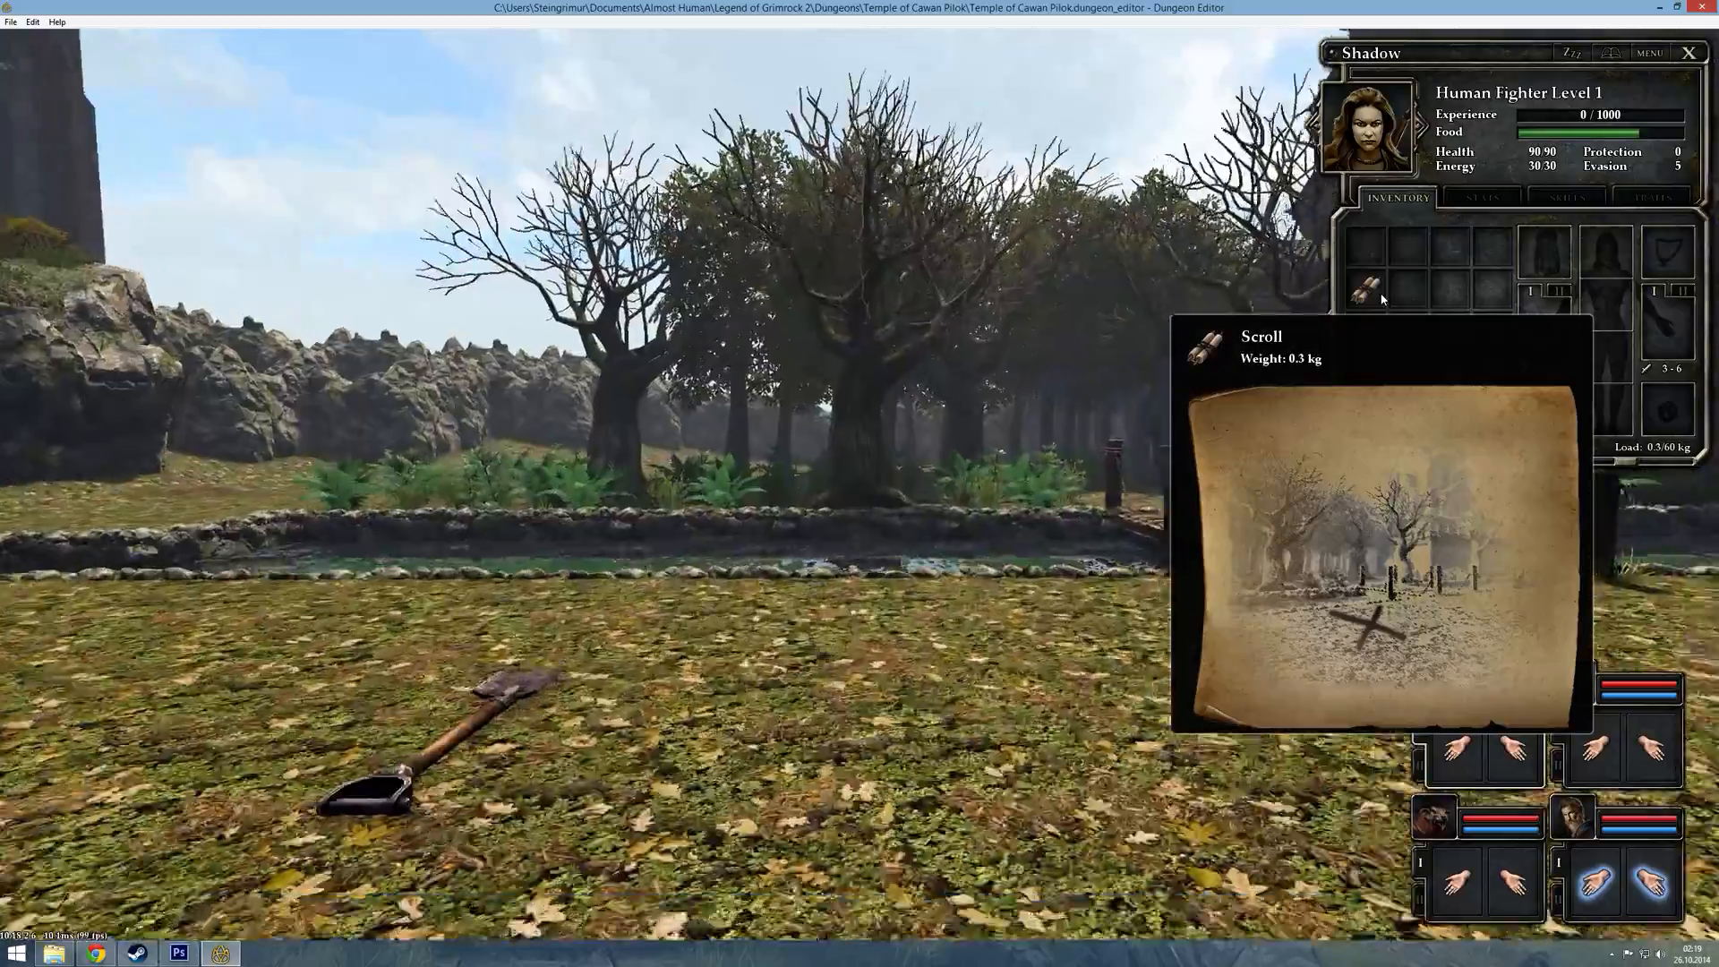
pyautogui.press('w')
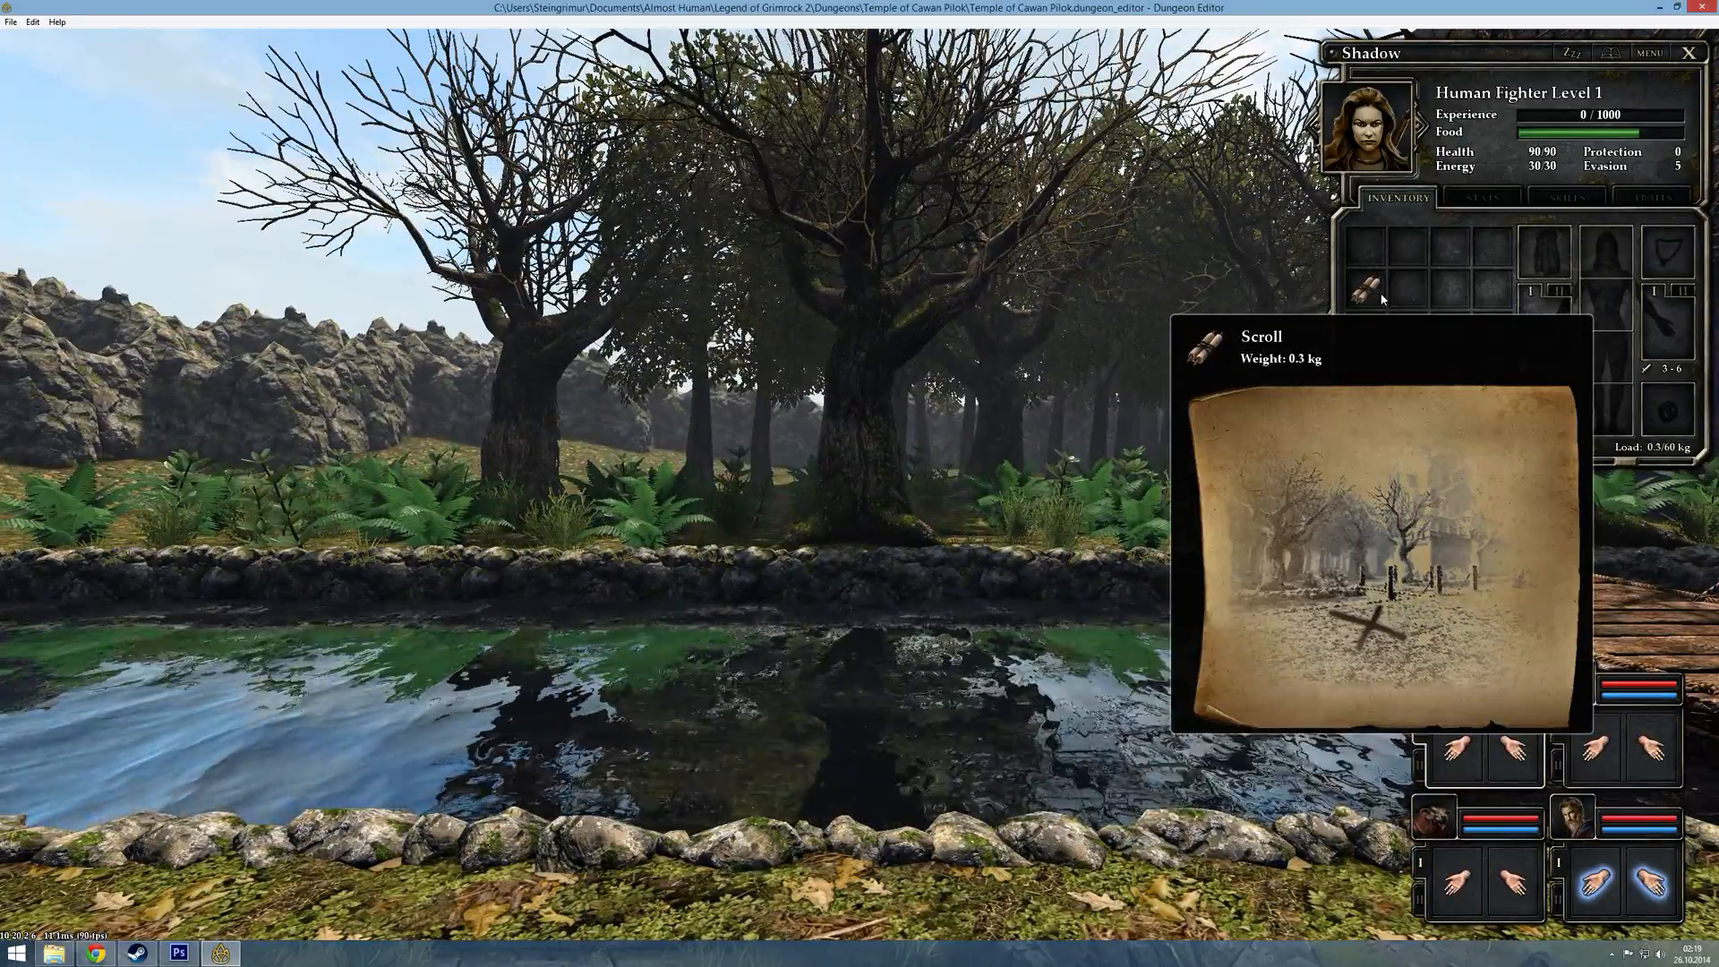
pyautogui.press('s')
pyautogui.press('s')
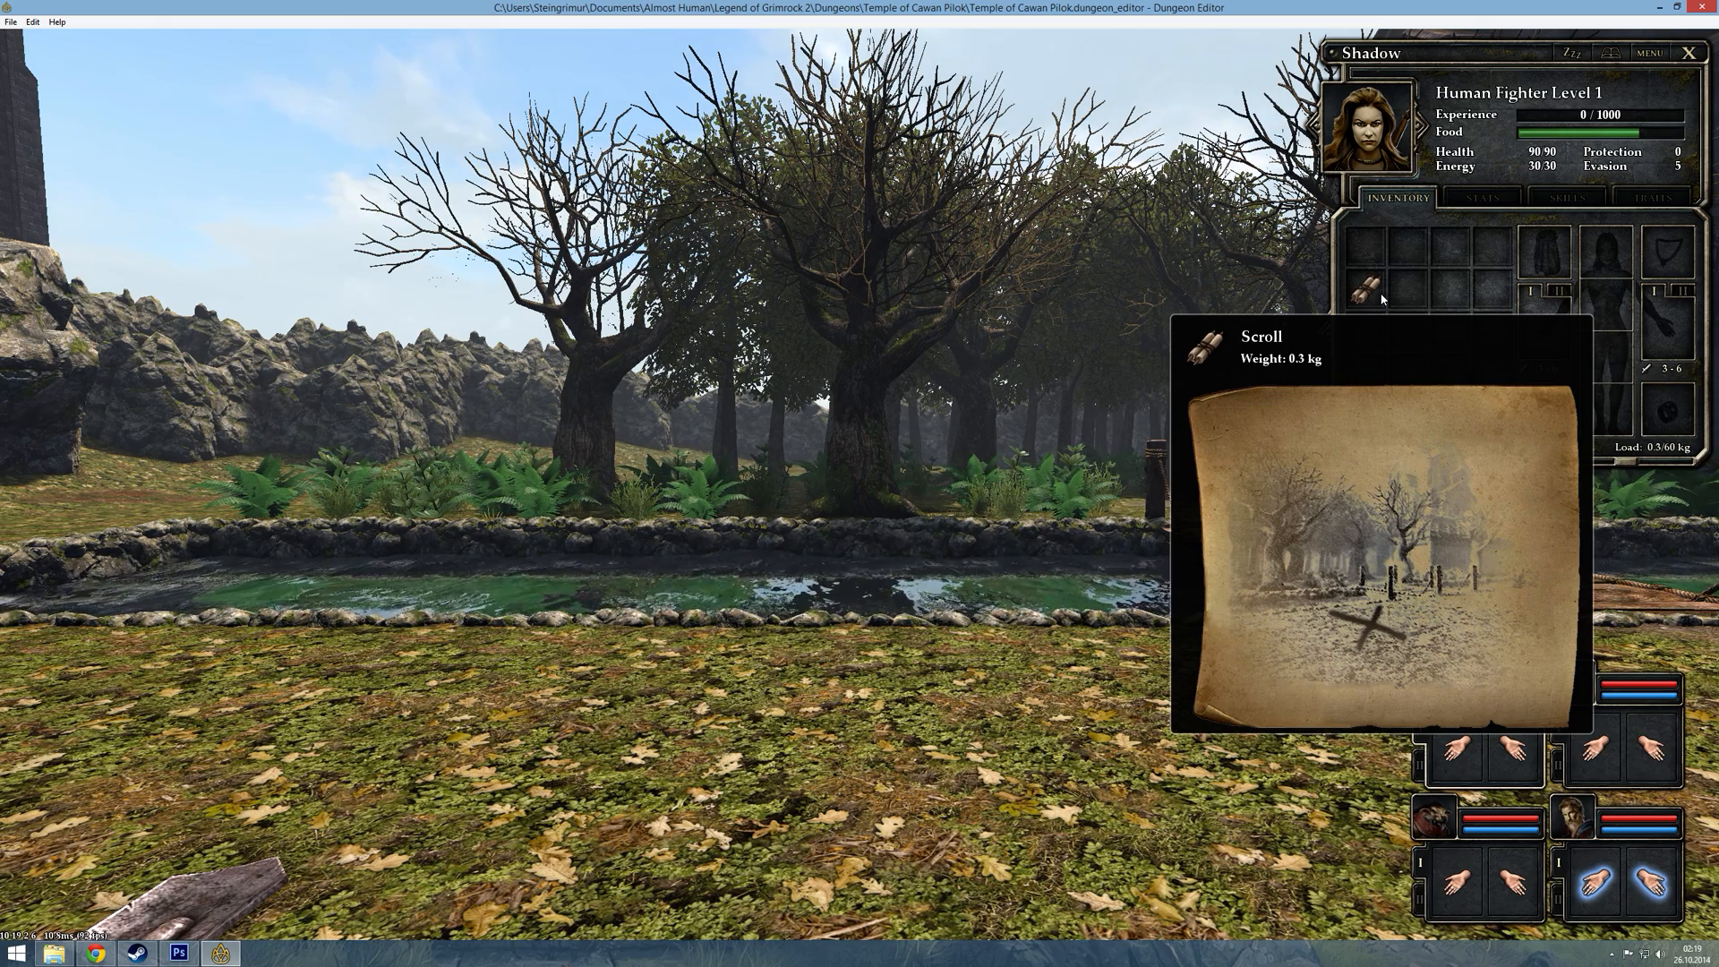
pyautogui.press('e')
pyautogui.press('w')
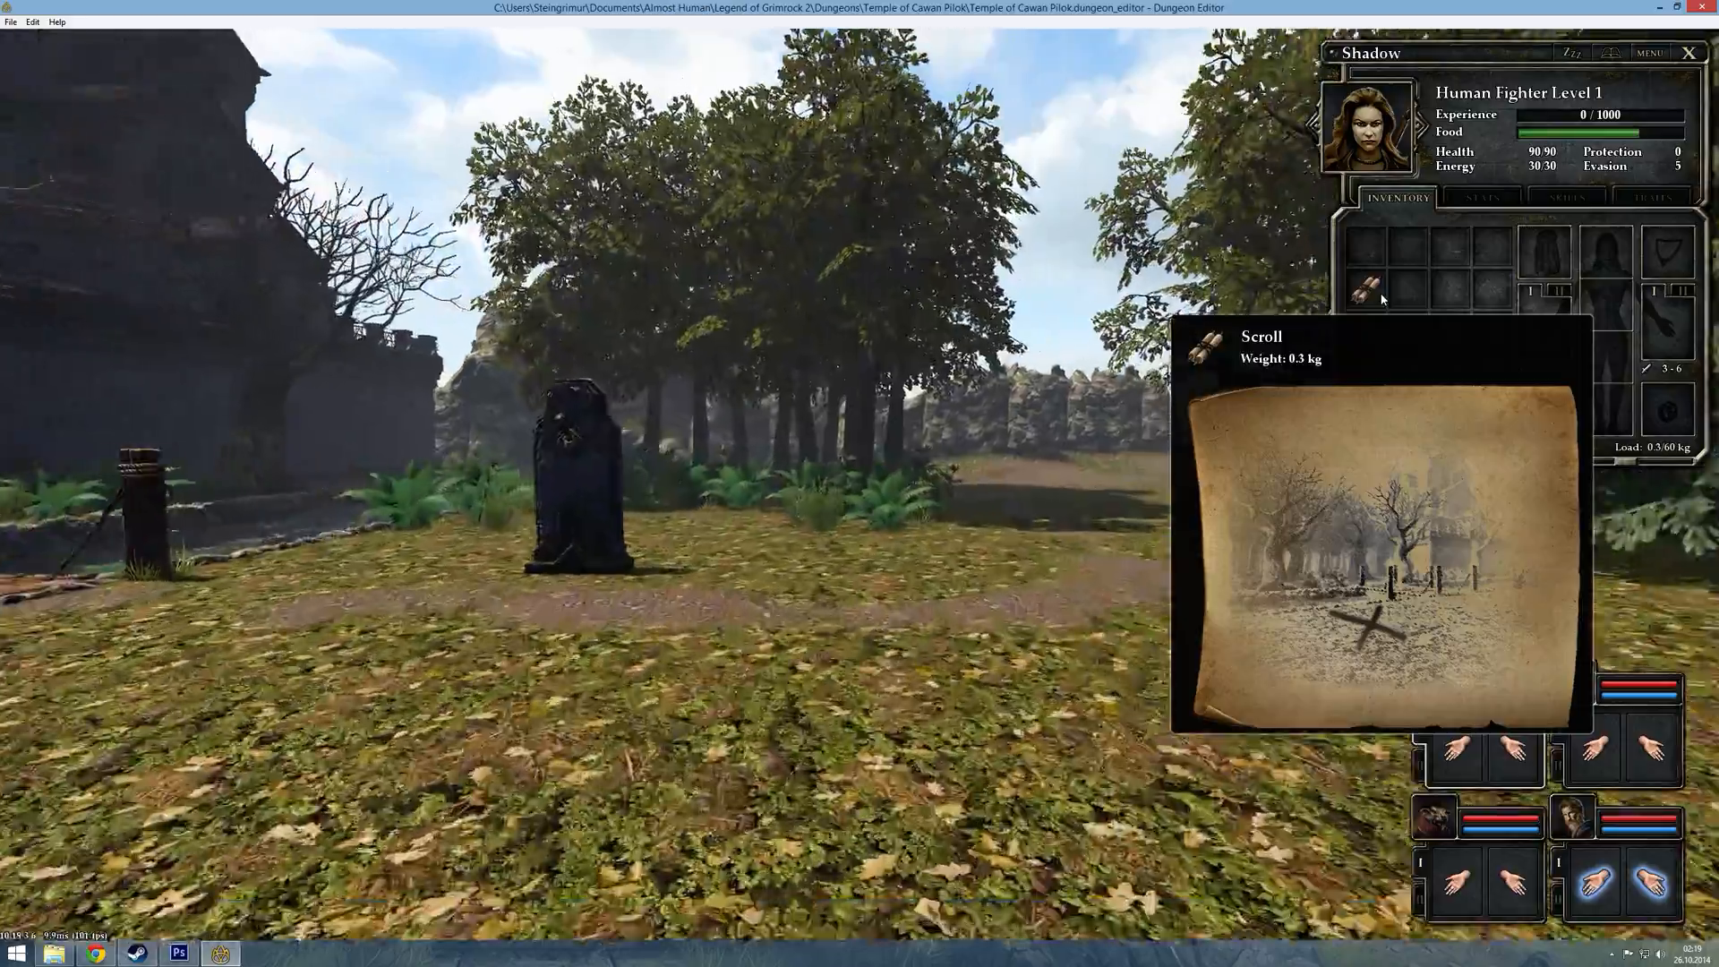
pyautogui.press('e')
pyautogui.press('w')
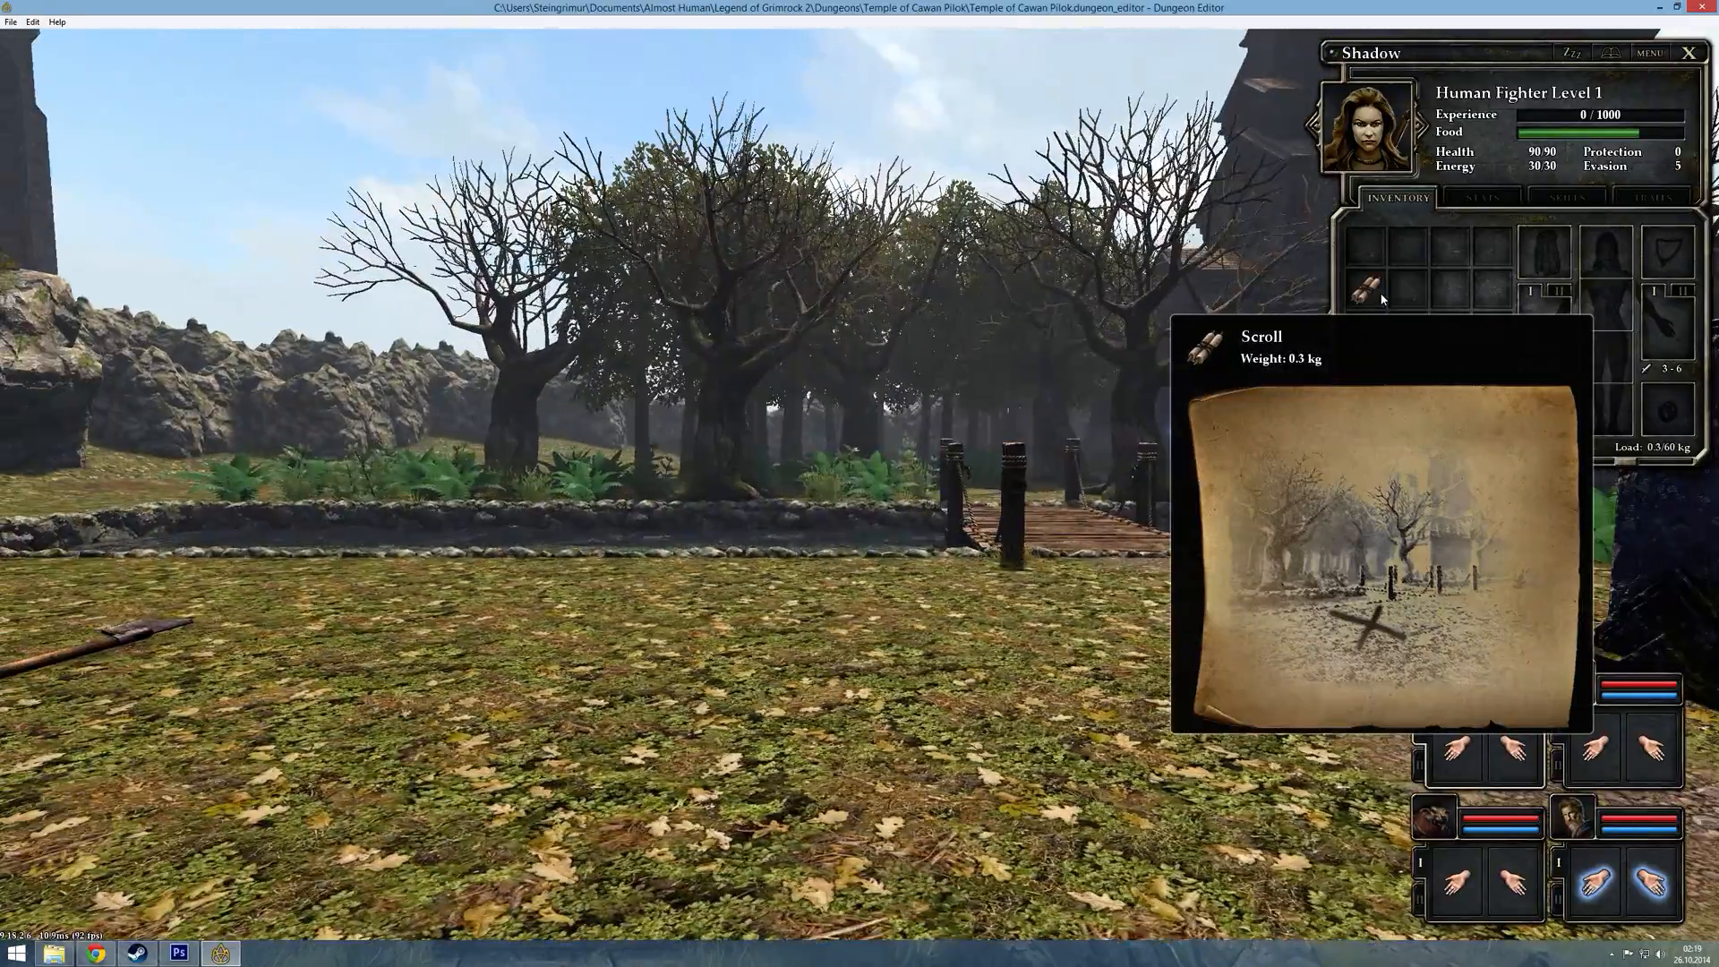
pyautogui.press('q')
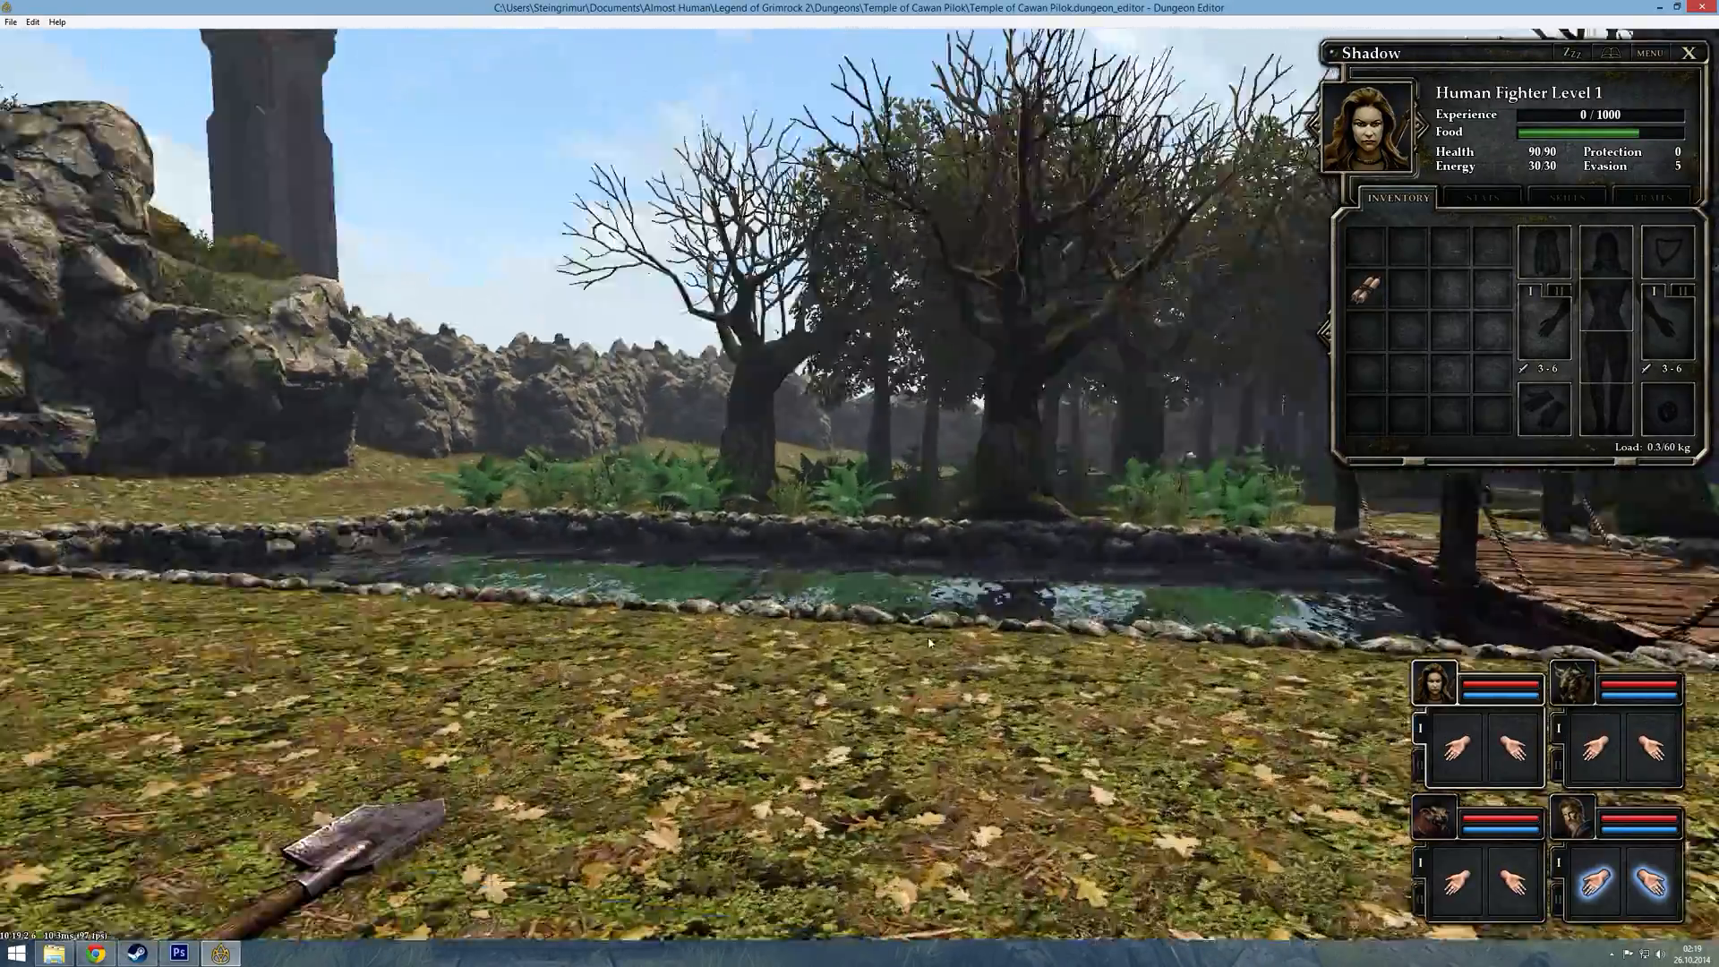
# - Pick up the shovel from the ground and put it in the first character's inventory
pyautogui.click(953, 765)
pyautogui.press('e')
pyautogui.click(1367, 417)
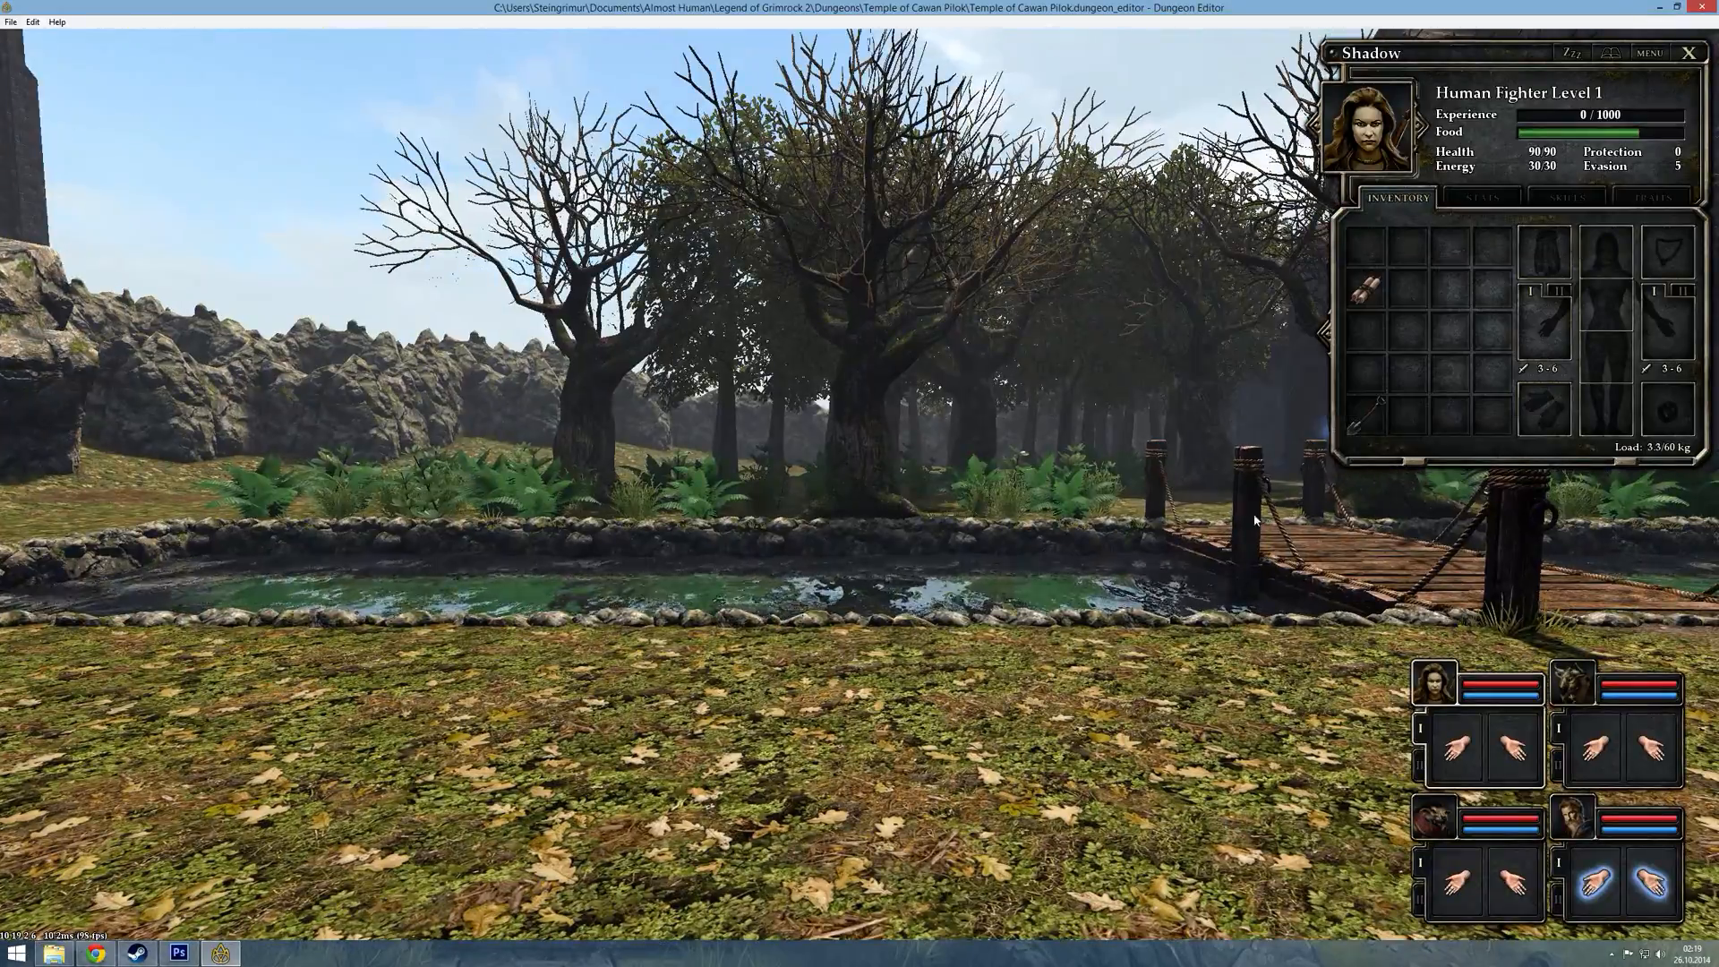
# - Look around the meadow by the stream for the marked dig spot and leave the full-screen preview
pyautogui.press('s')
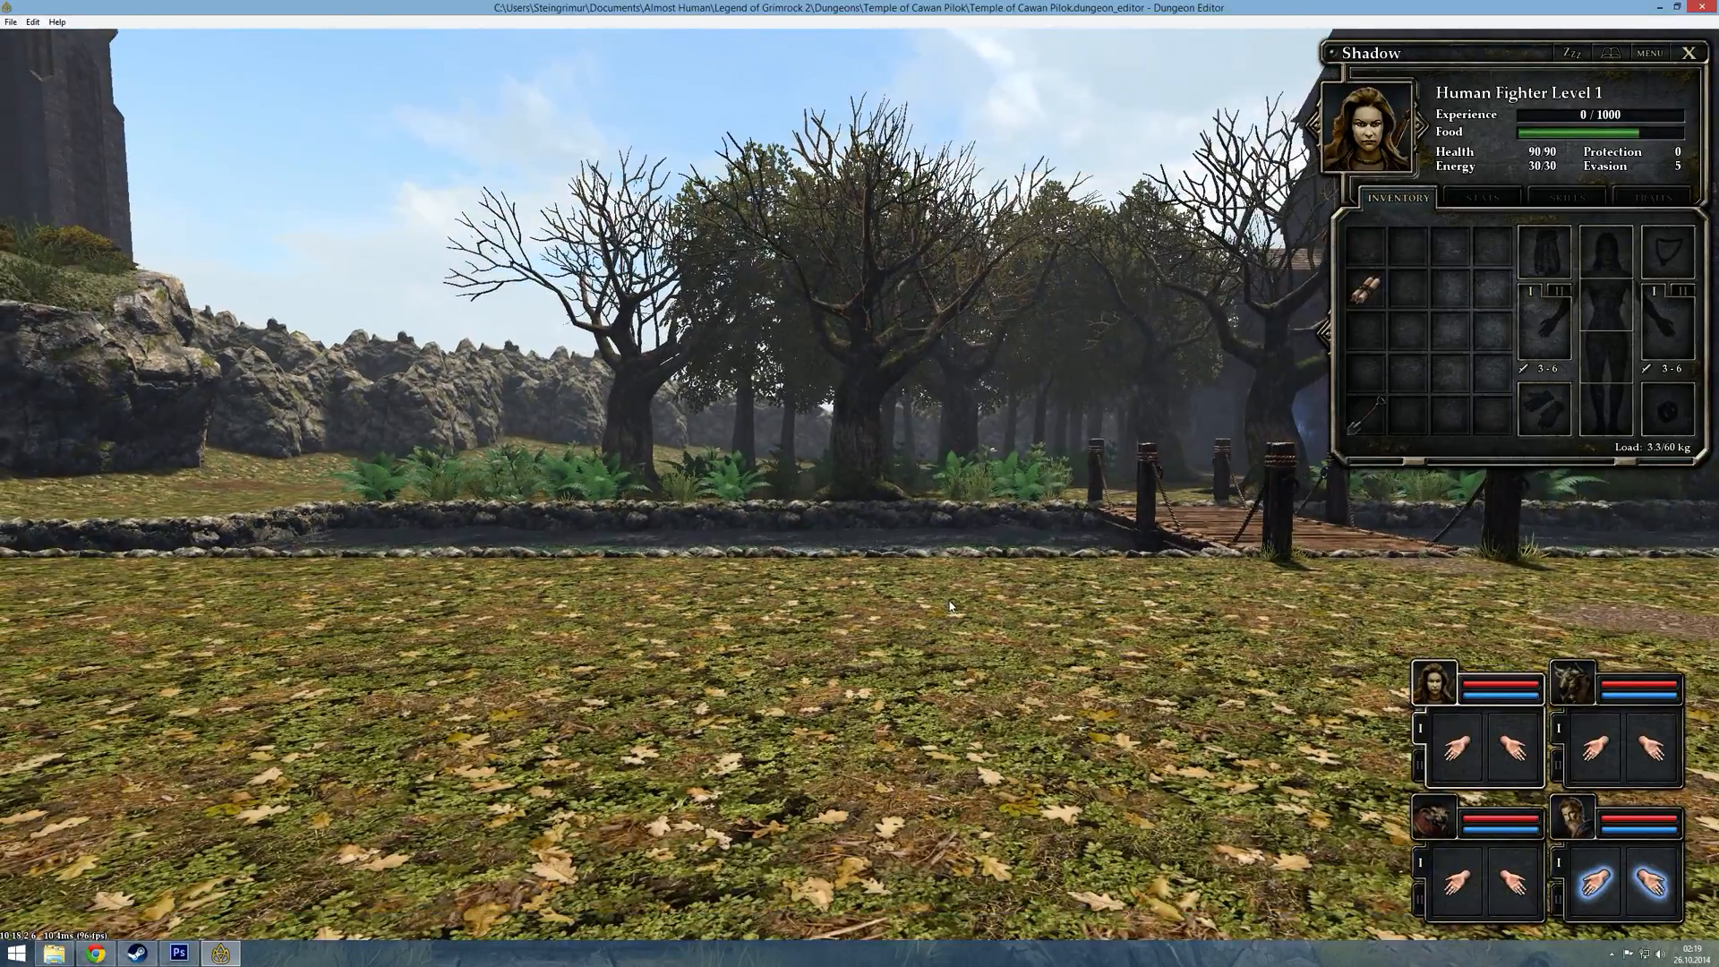
pyautogui.press('w')
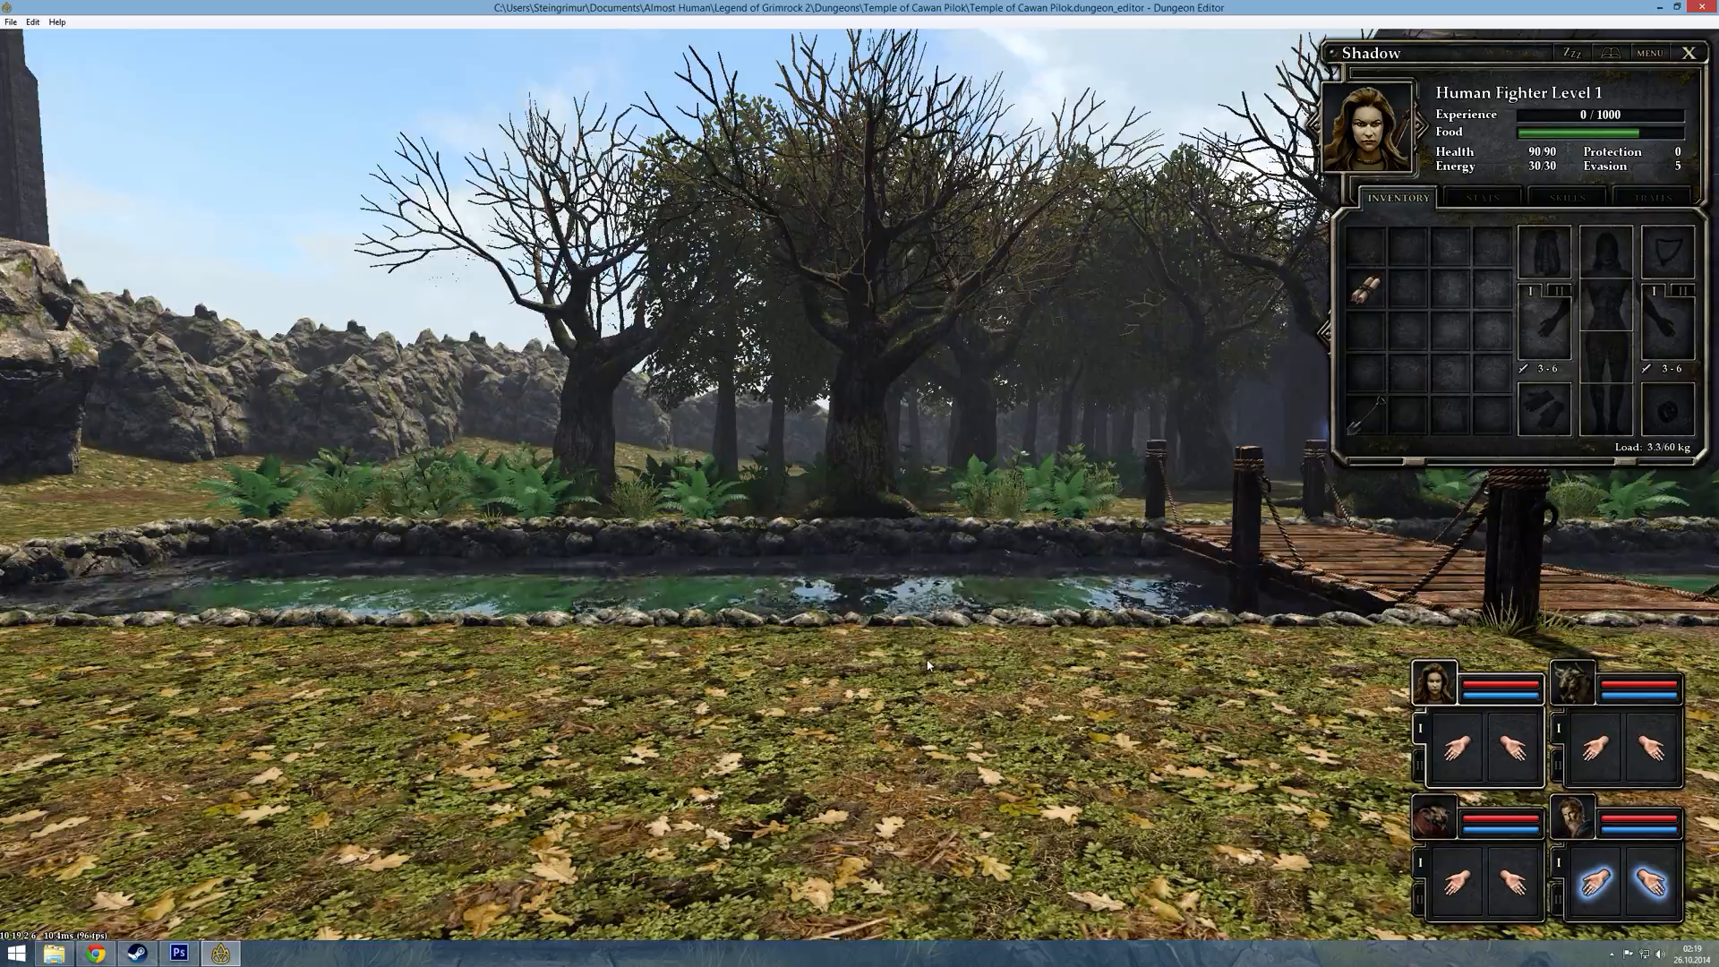
pyautogui.press('e')
pyautogui.press('d')
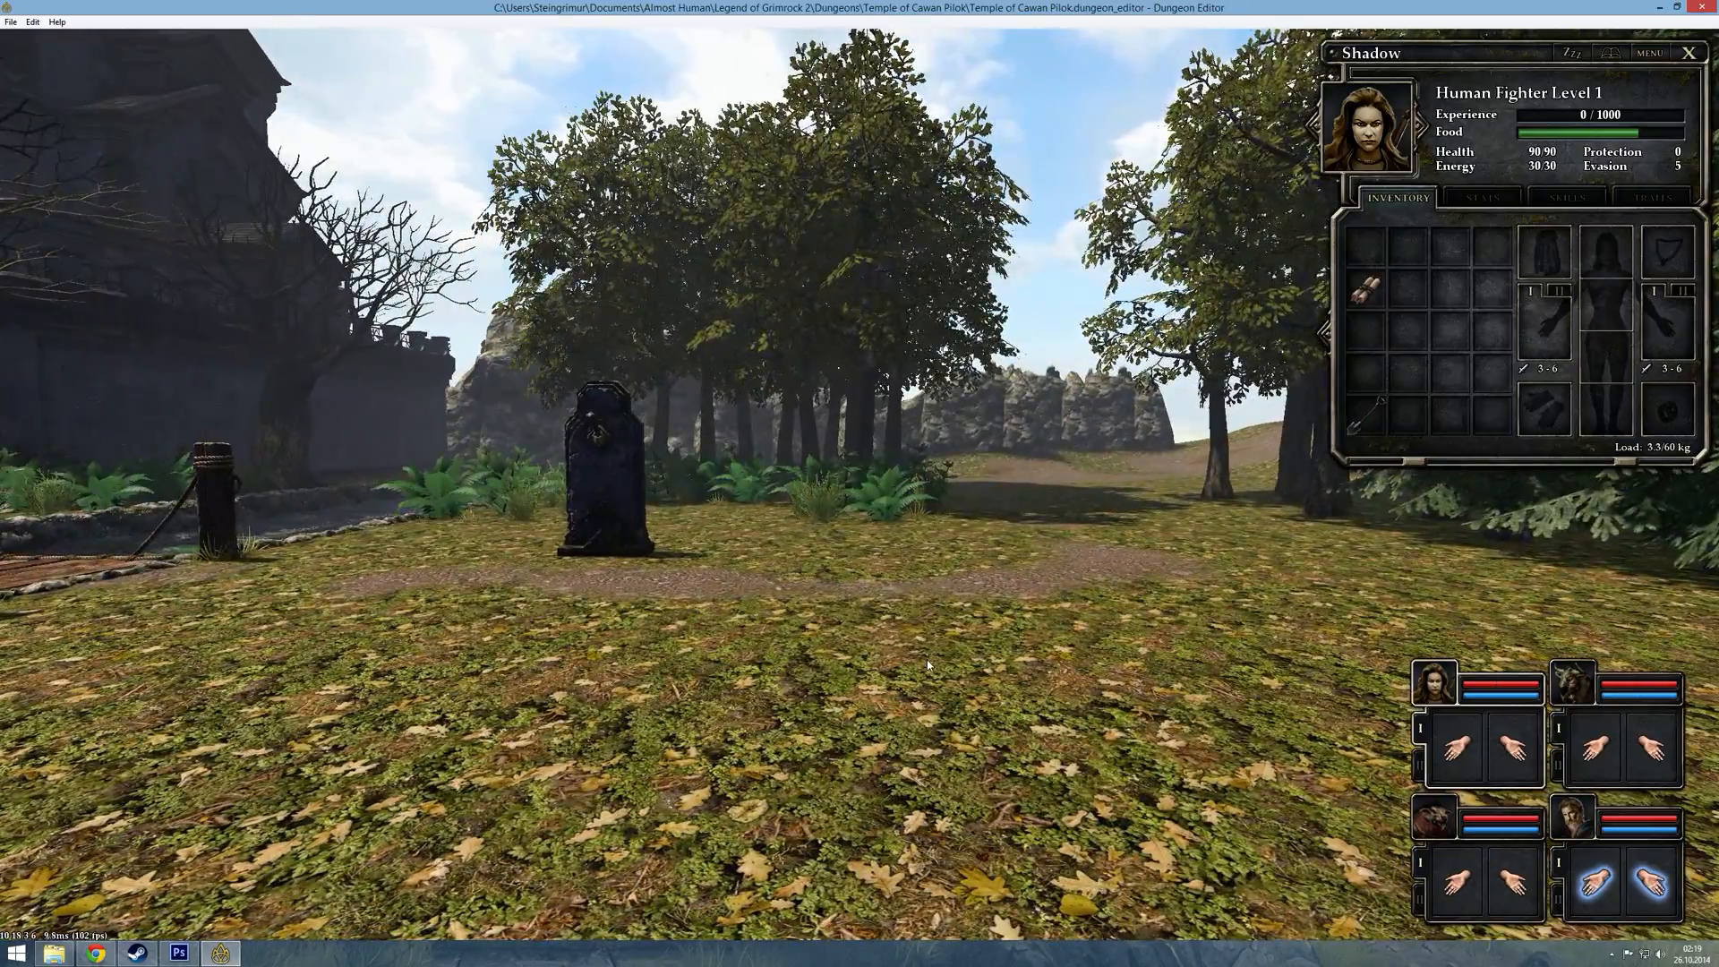
pyautogui.press('Escape')
pyautogui.click(1290, 207)
pyautogui.press('q')
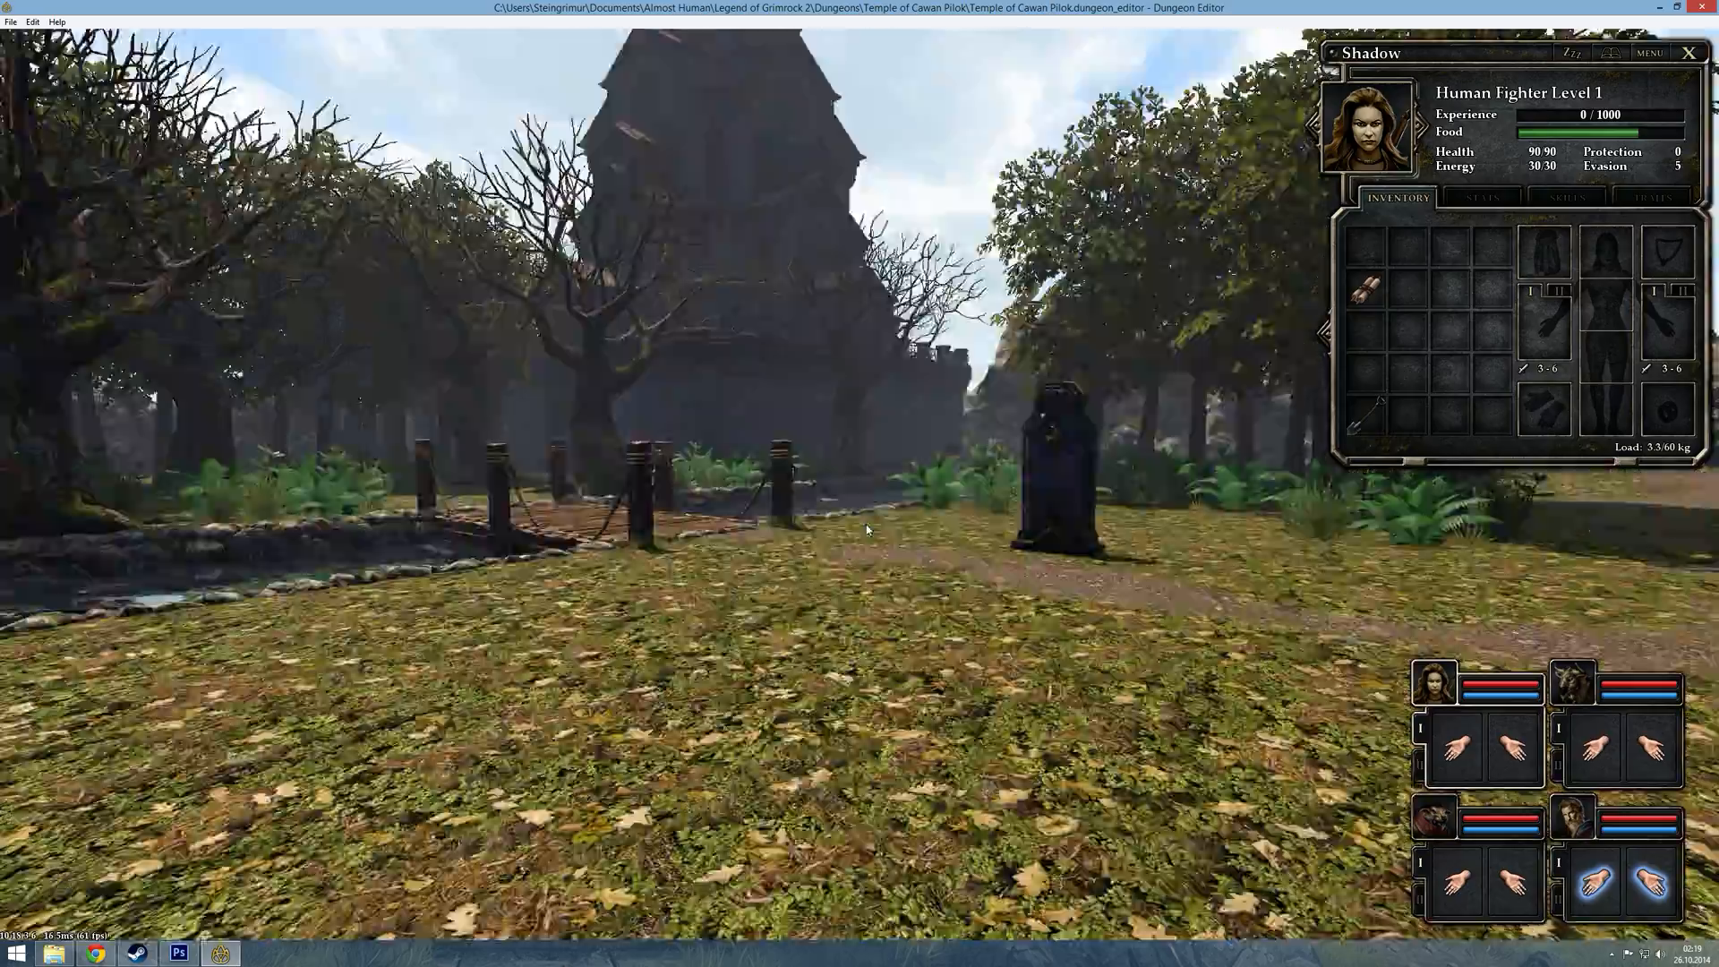
pyautogui.press('w')
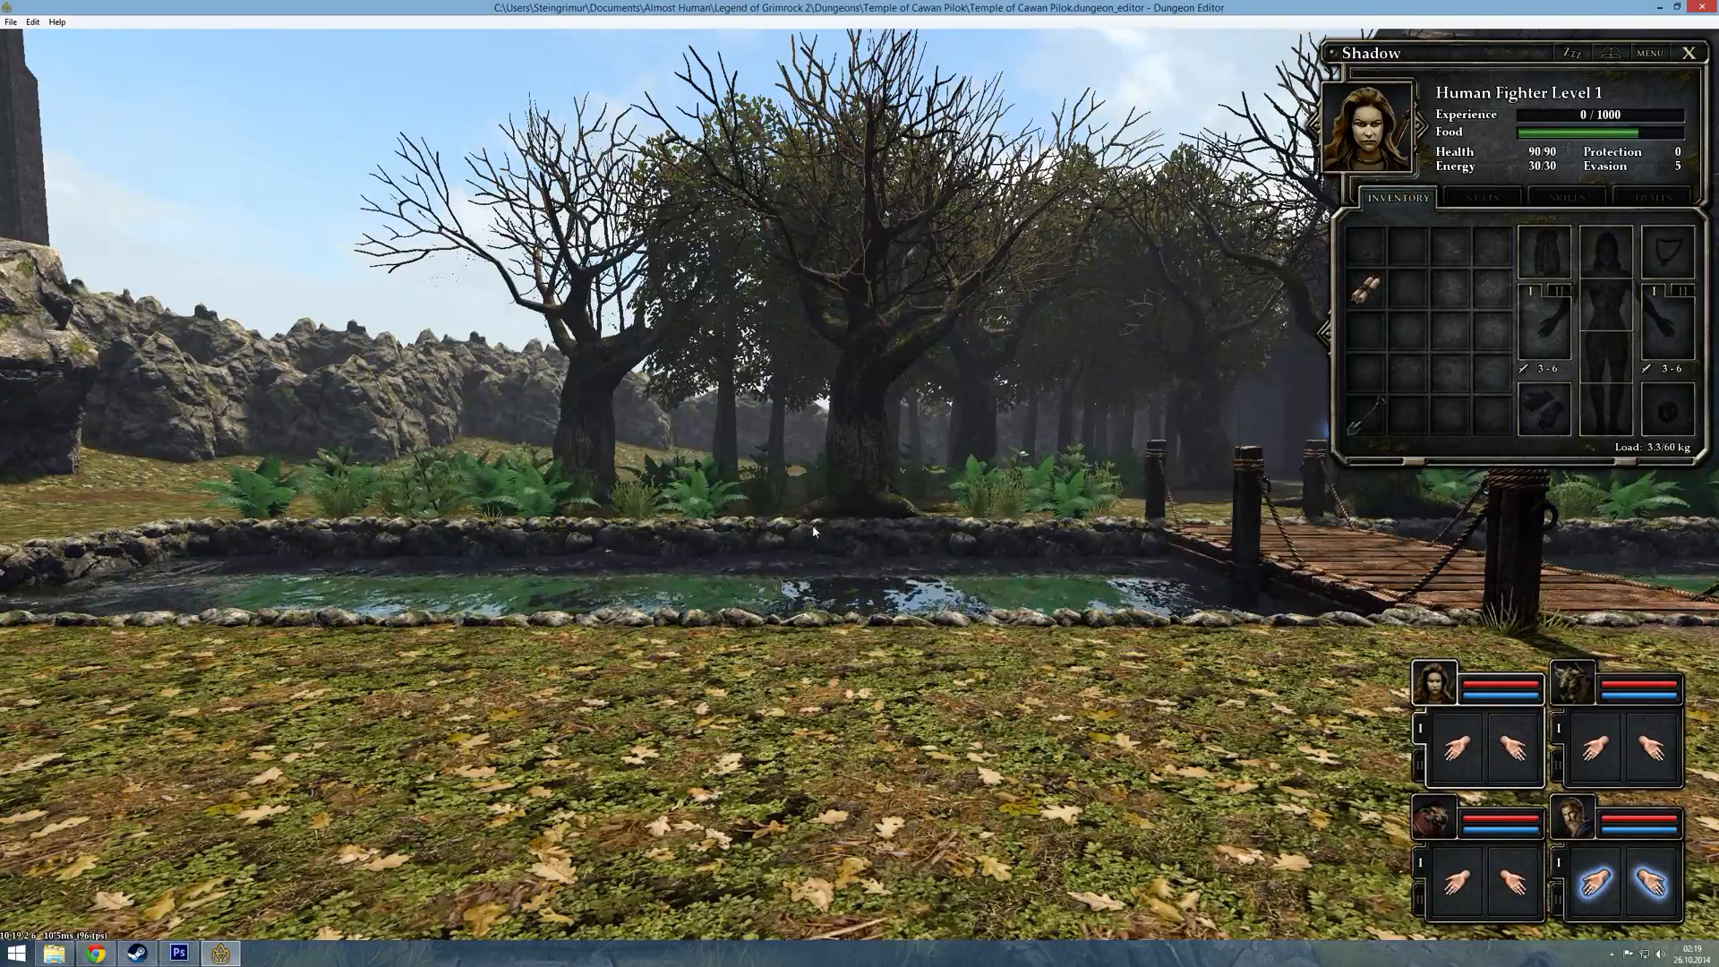
pyautogui.press('s')
pyautogui.press('e')
pyautogui.press('a')
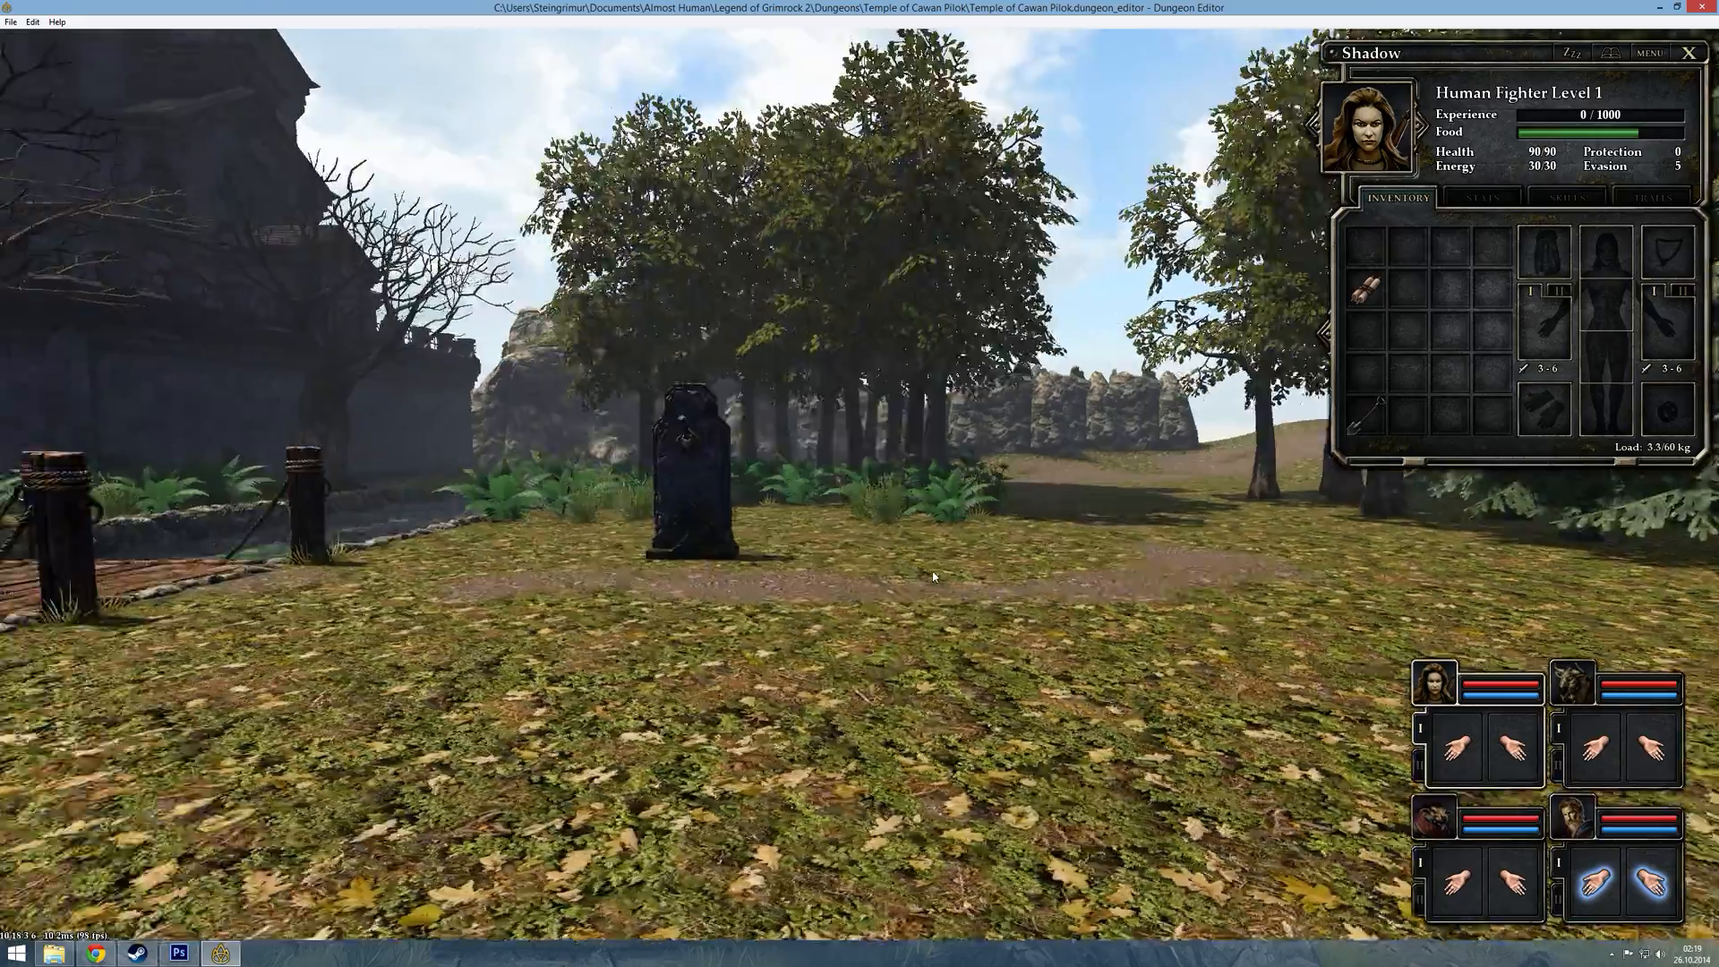
pyautogui.press('d')
pyautogui.press('Escape')
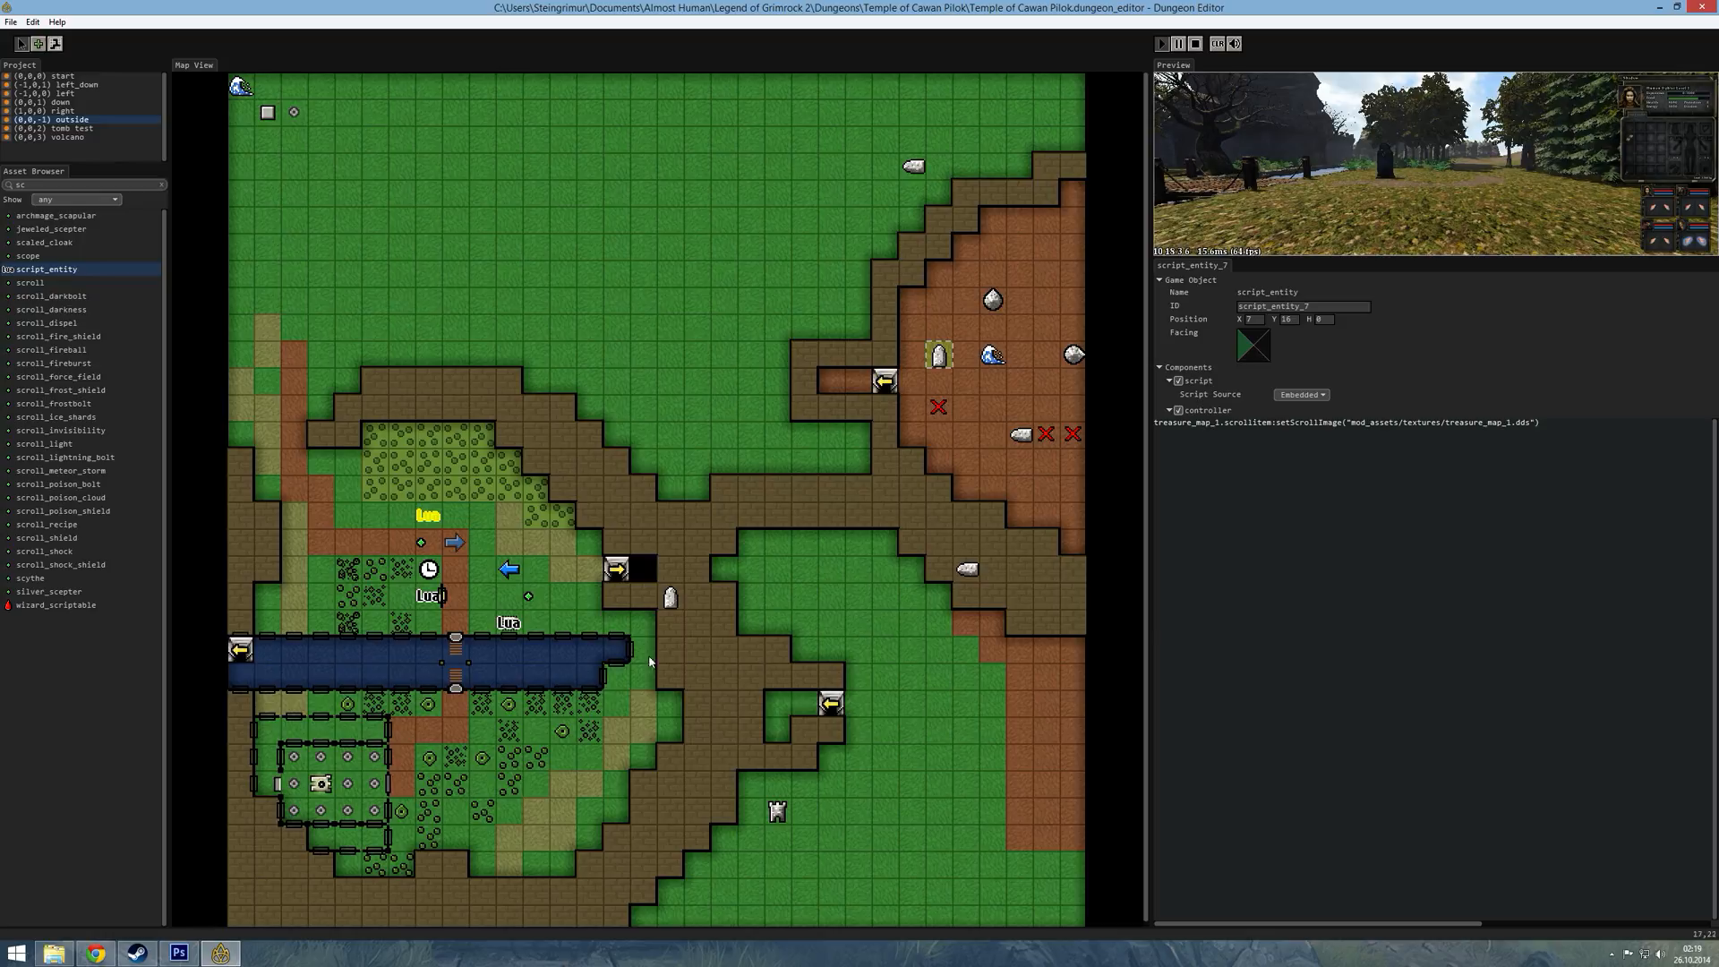
# - Equip the first character's shovel, dig at the marked spot by the stream, and leave the full-screen preview
pyautogui.press('space')
pyautogui.press('q')
pyautogui.press('w')
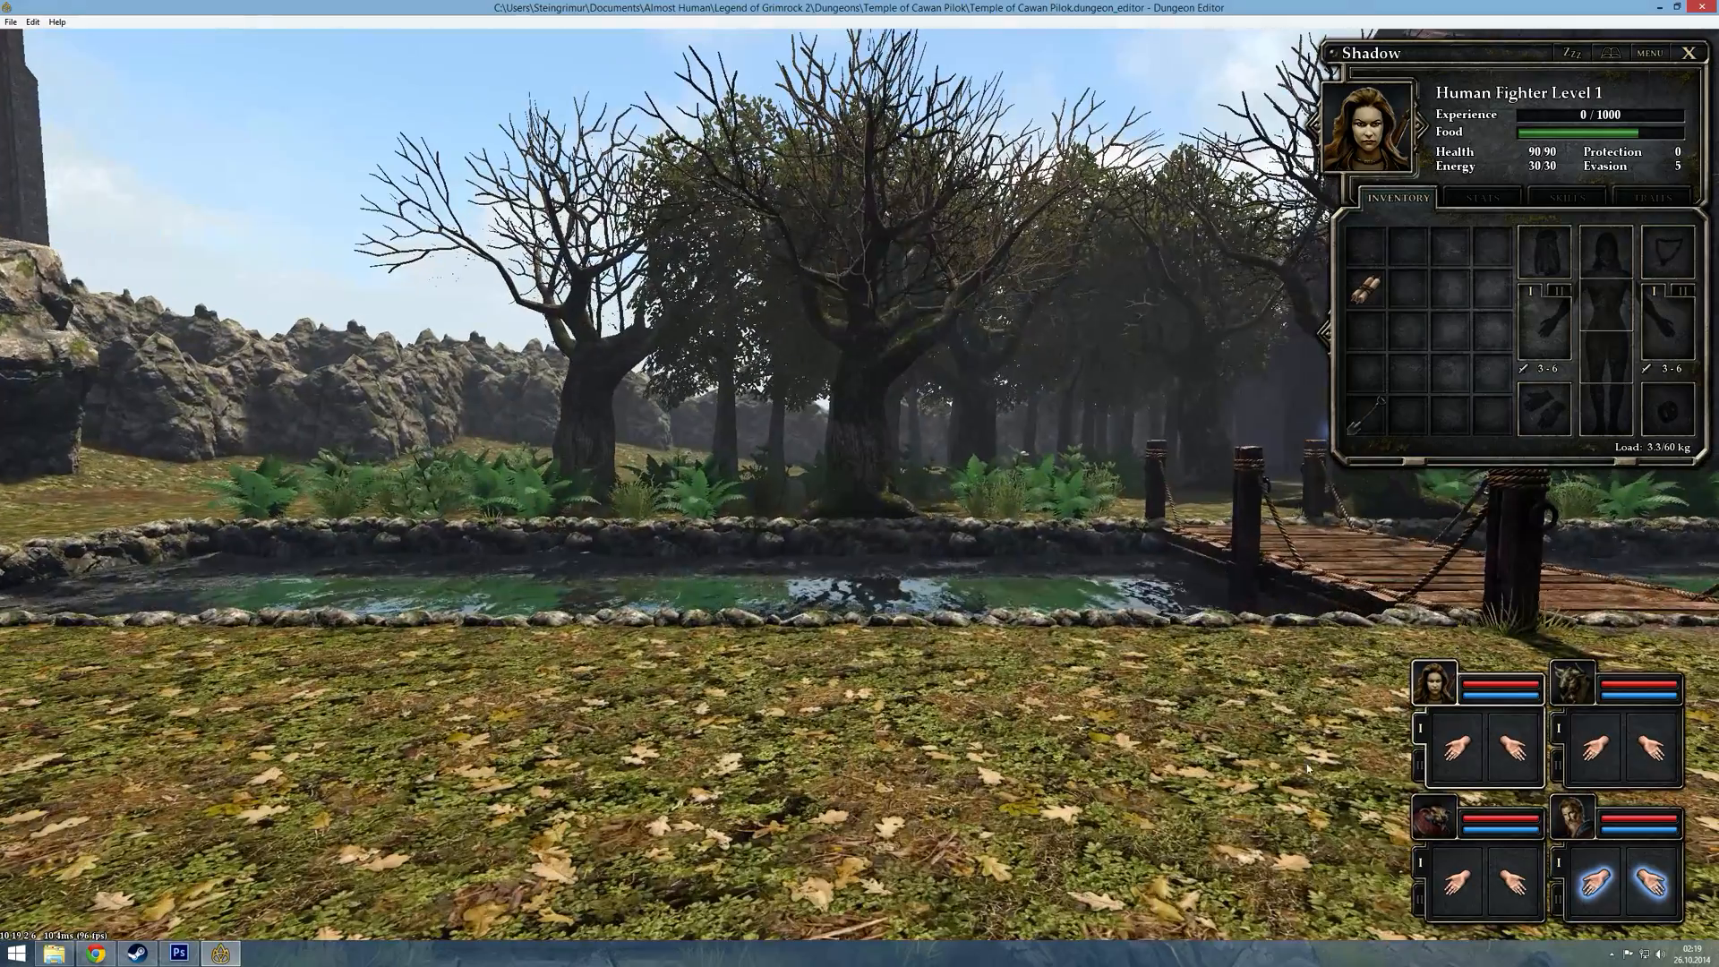
pyautogui.click(1368, 416)
pyautogui.click(1457, 746)
pyautogui.rightClick(1455, 748)
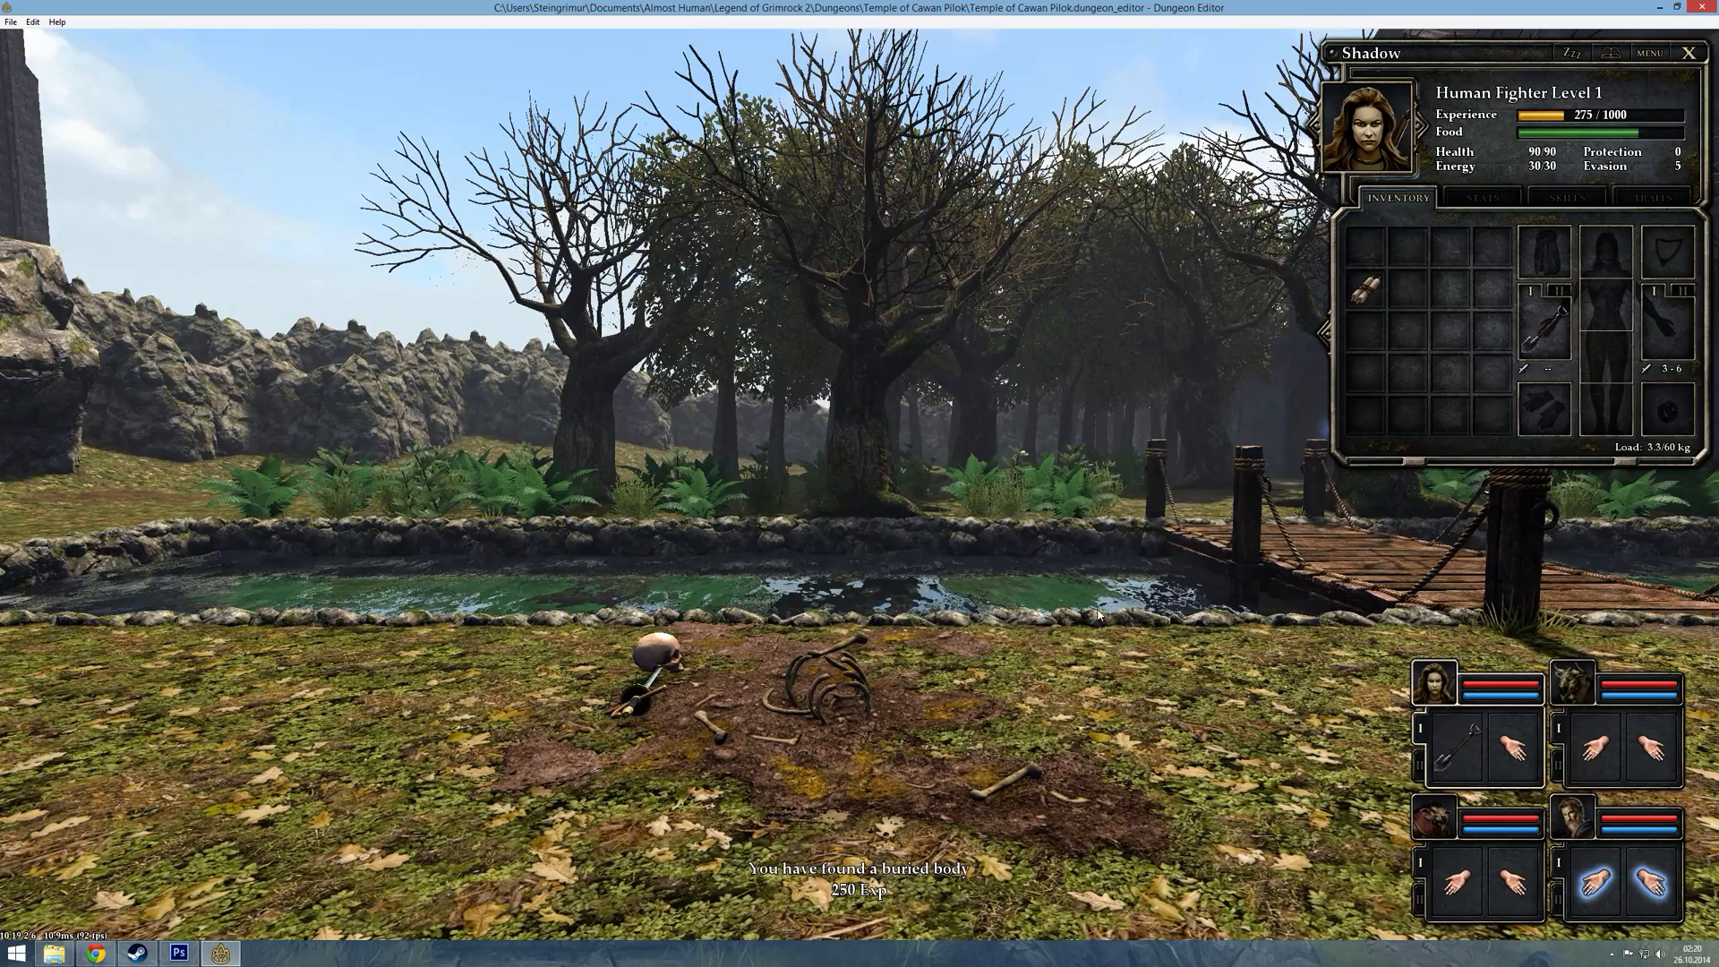
pyautogui.press('Escape')
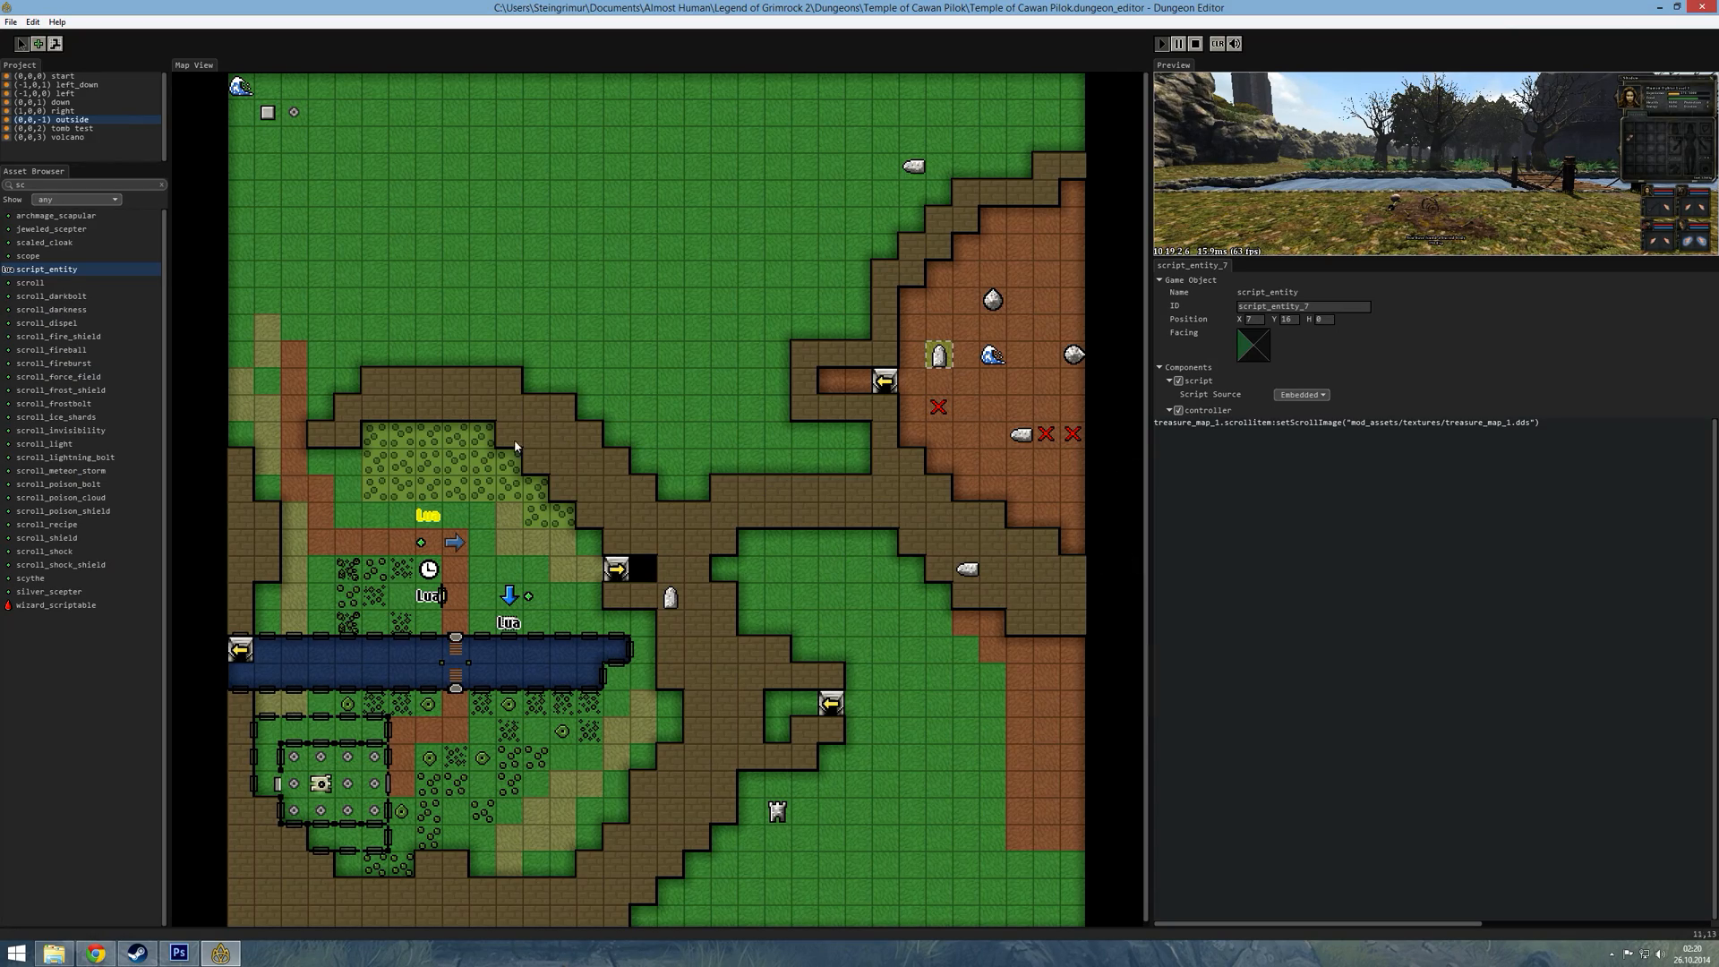
# - Show the properties of the digging floor trigger by the stream and dig on its square again to test repeated activation
pyautogui.click(552, 639)
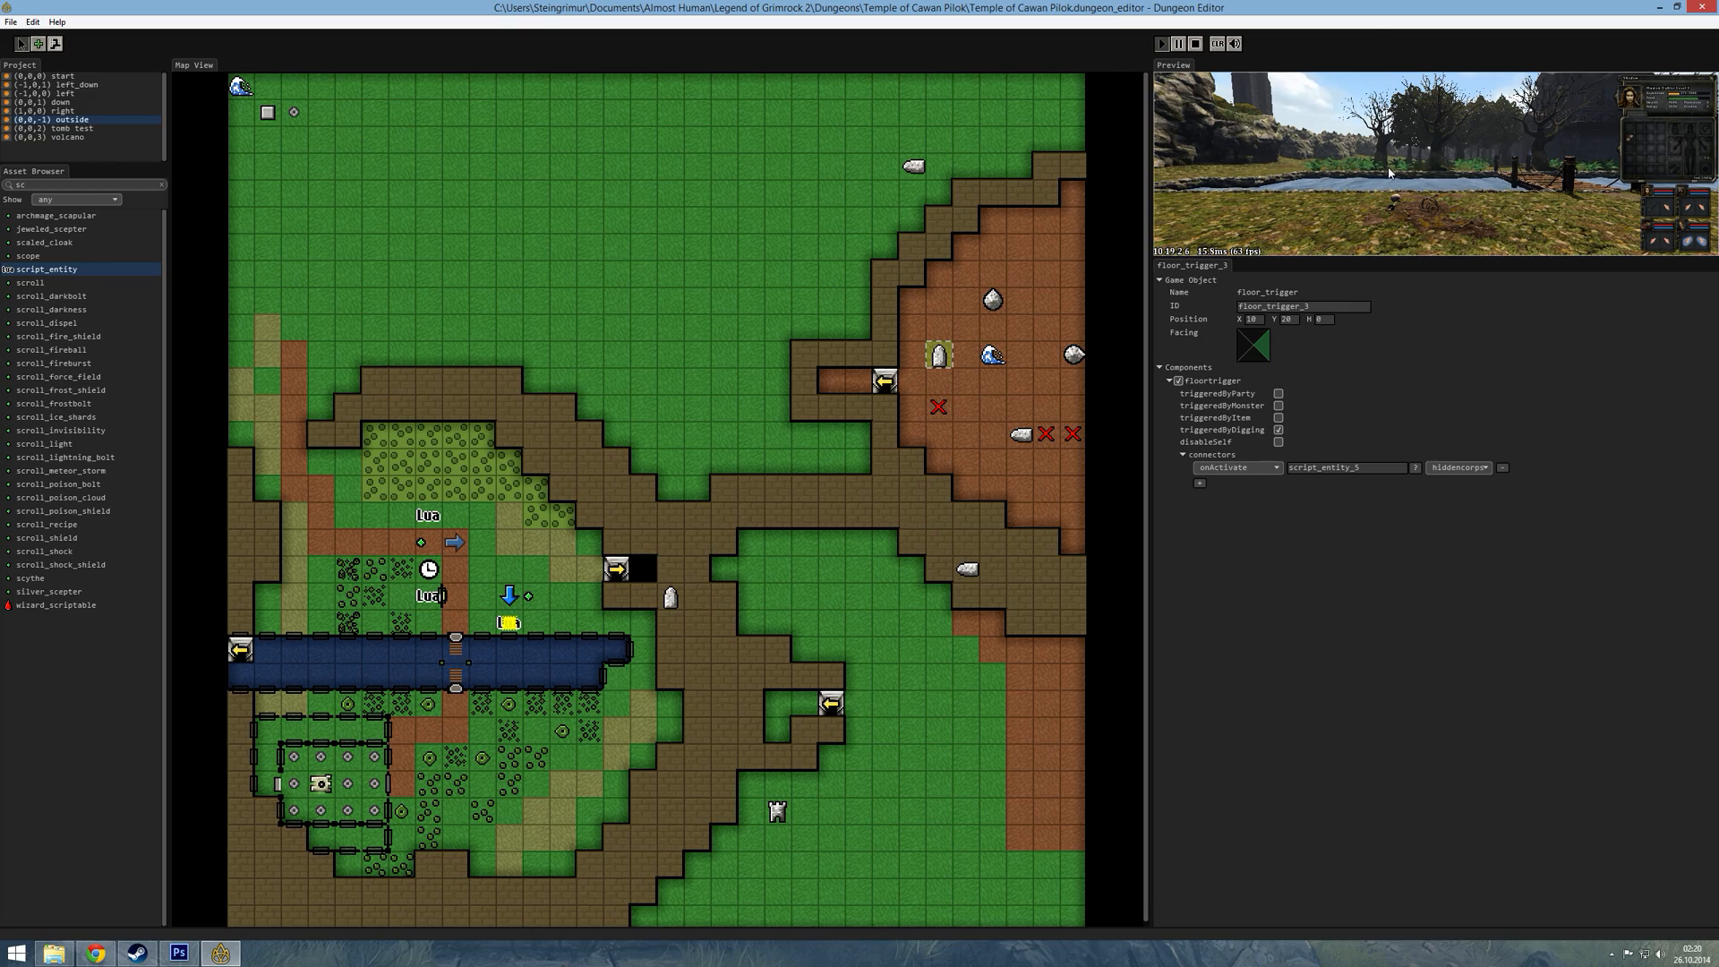
pyautogui.press('F11')
pyautogui.press('i')
pyautogui.rightClick(1445, 748)
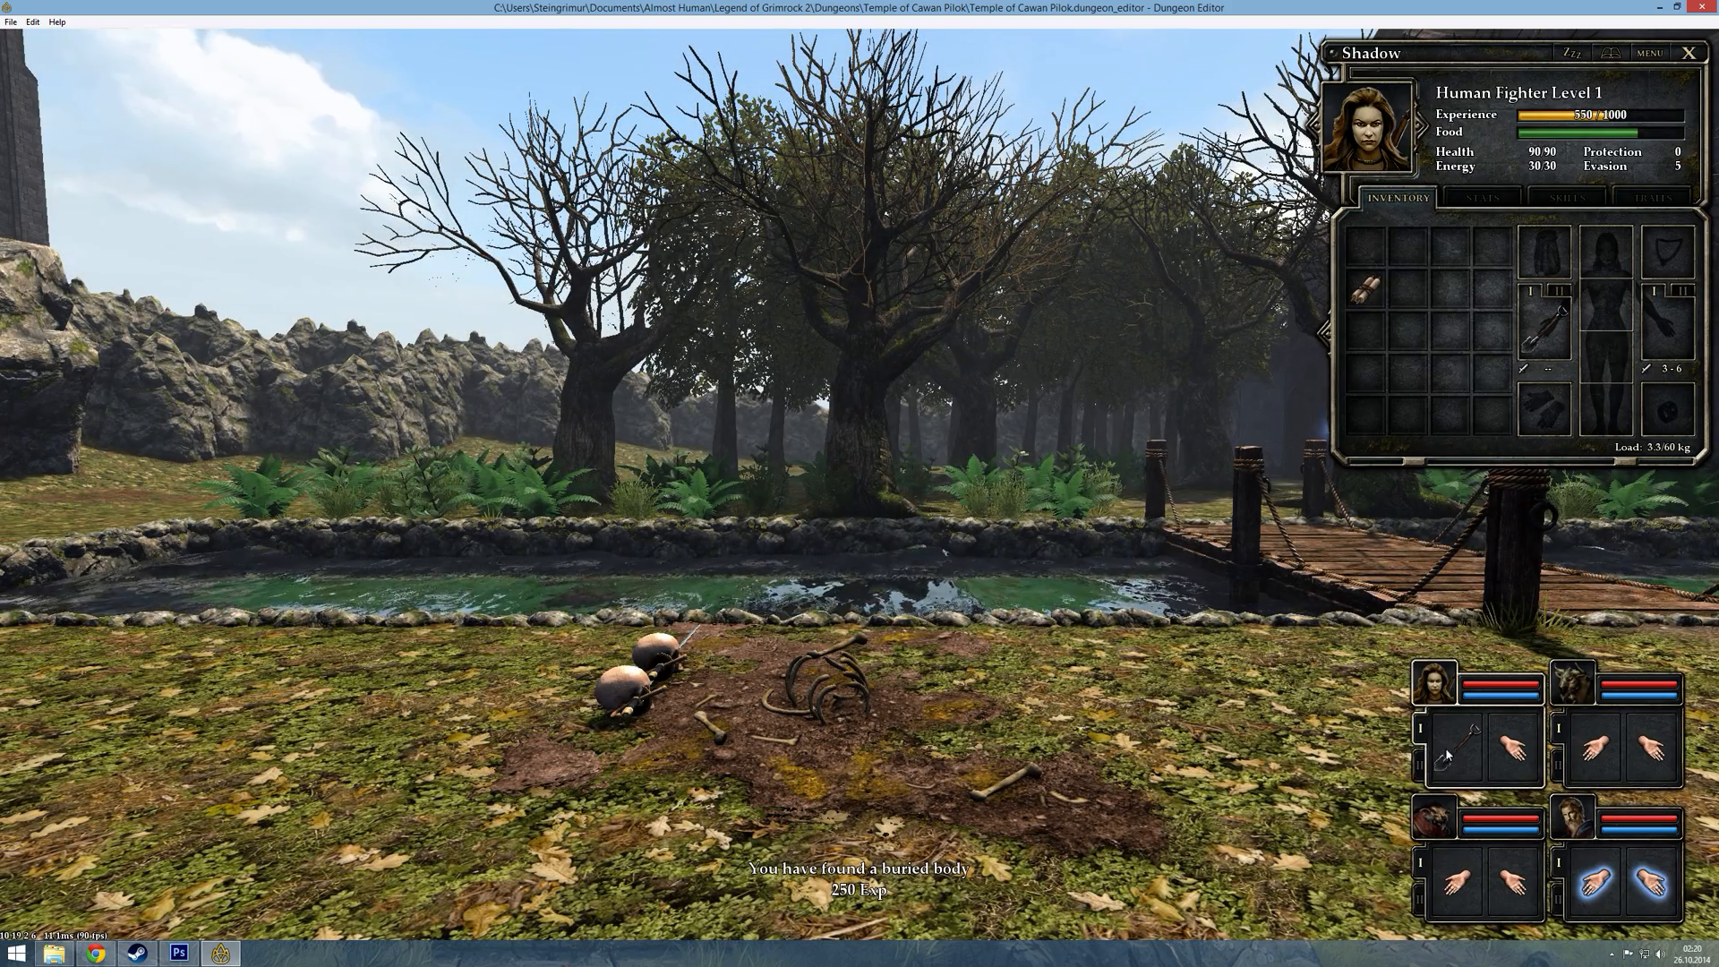
pyautogui.press('i')
pyautogui.rightClick(1448, 755)
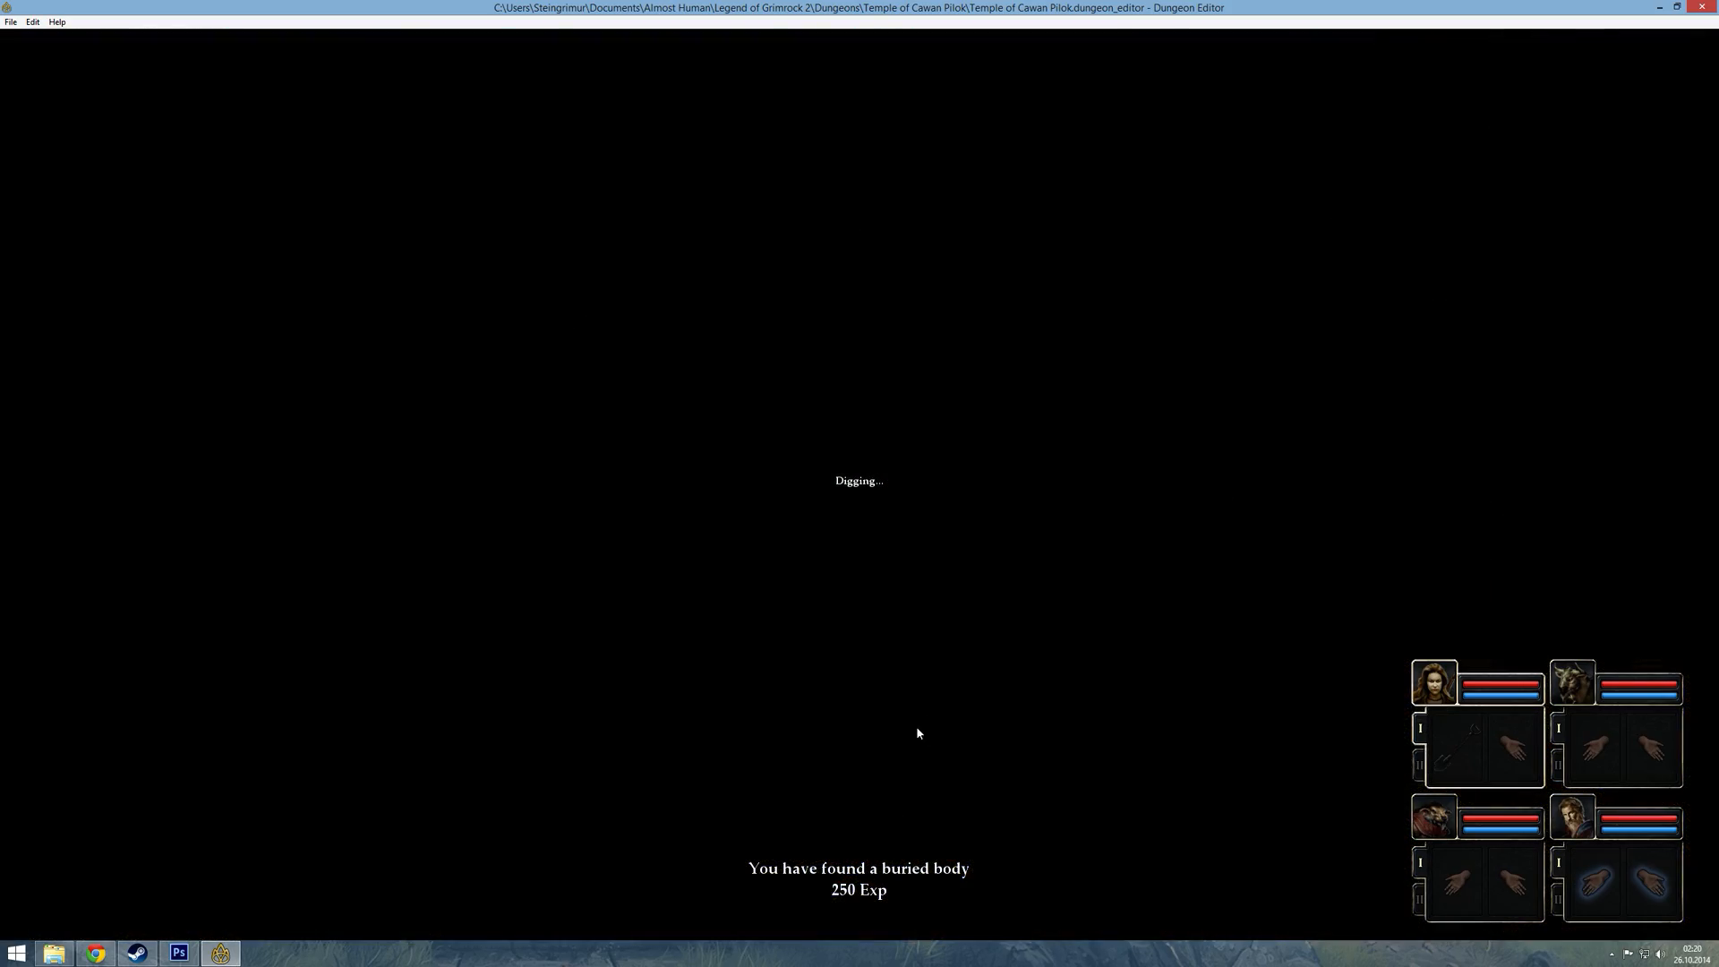
pyautogui.press('Escape')
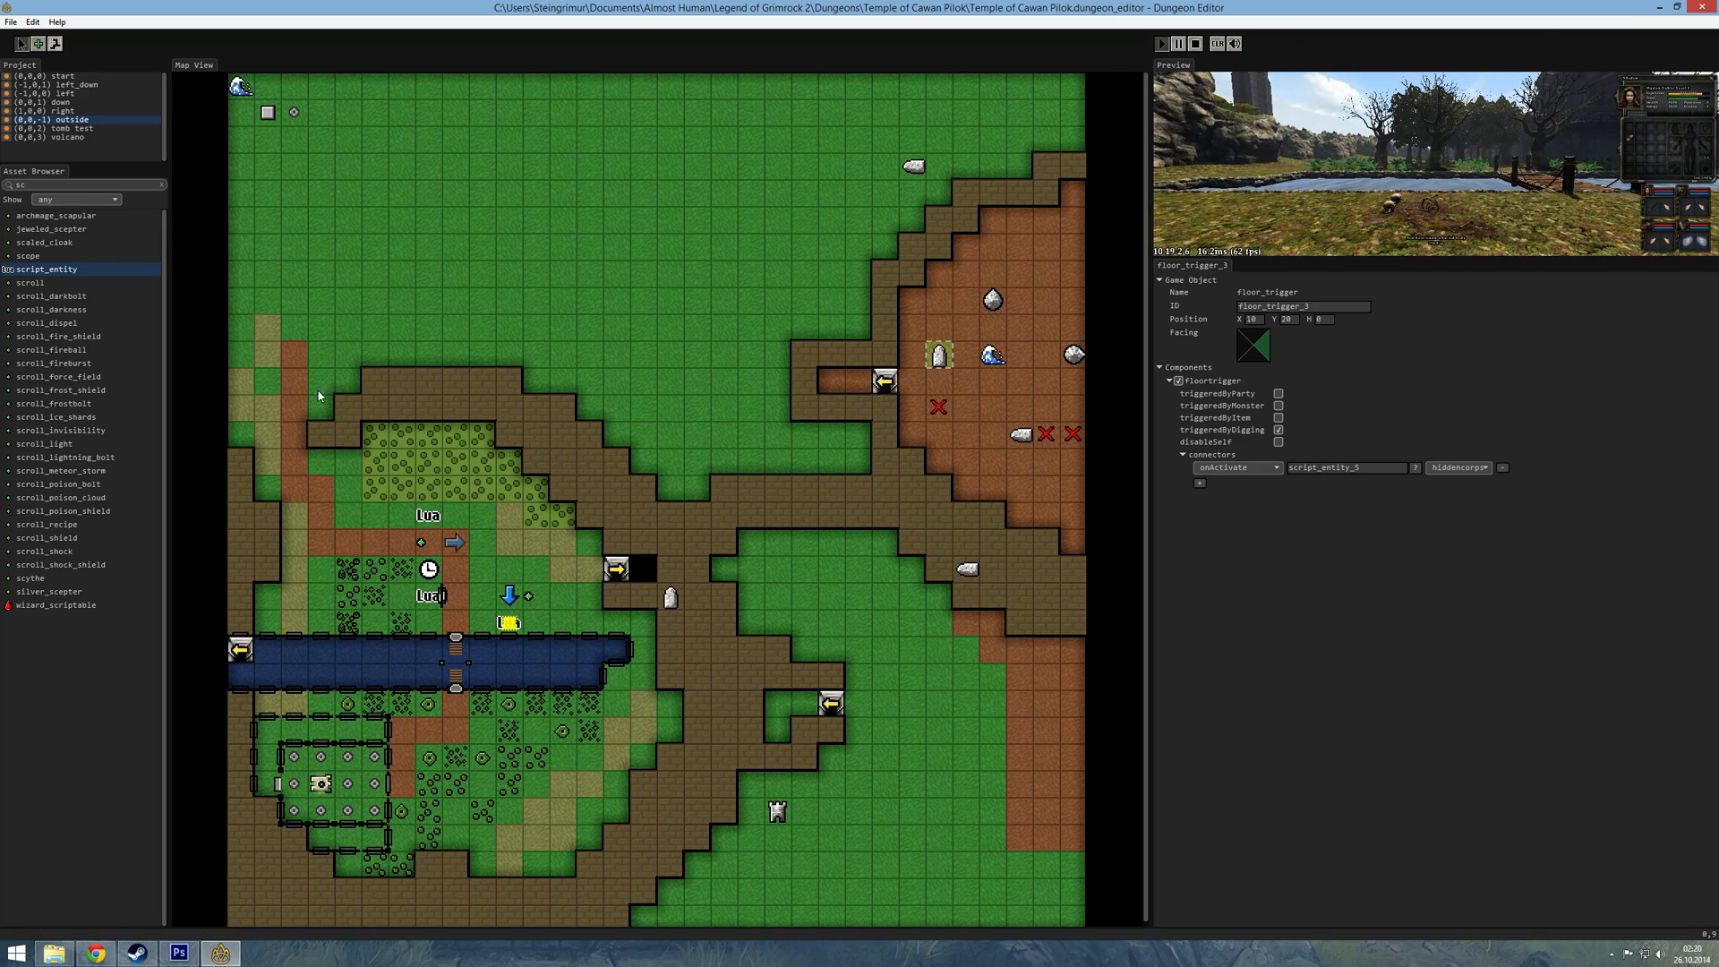
# - Enable disableSelf on the digging floor trigger and test it by digging twice on its square in the full-screen preview
pyautogui.click(1278, 442)
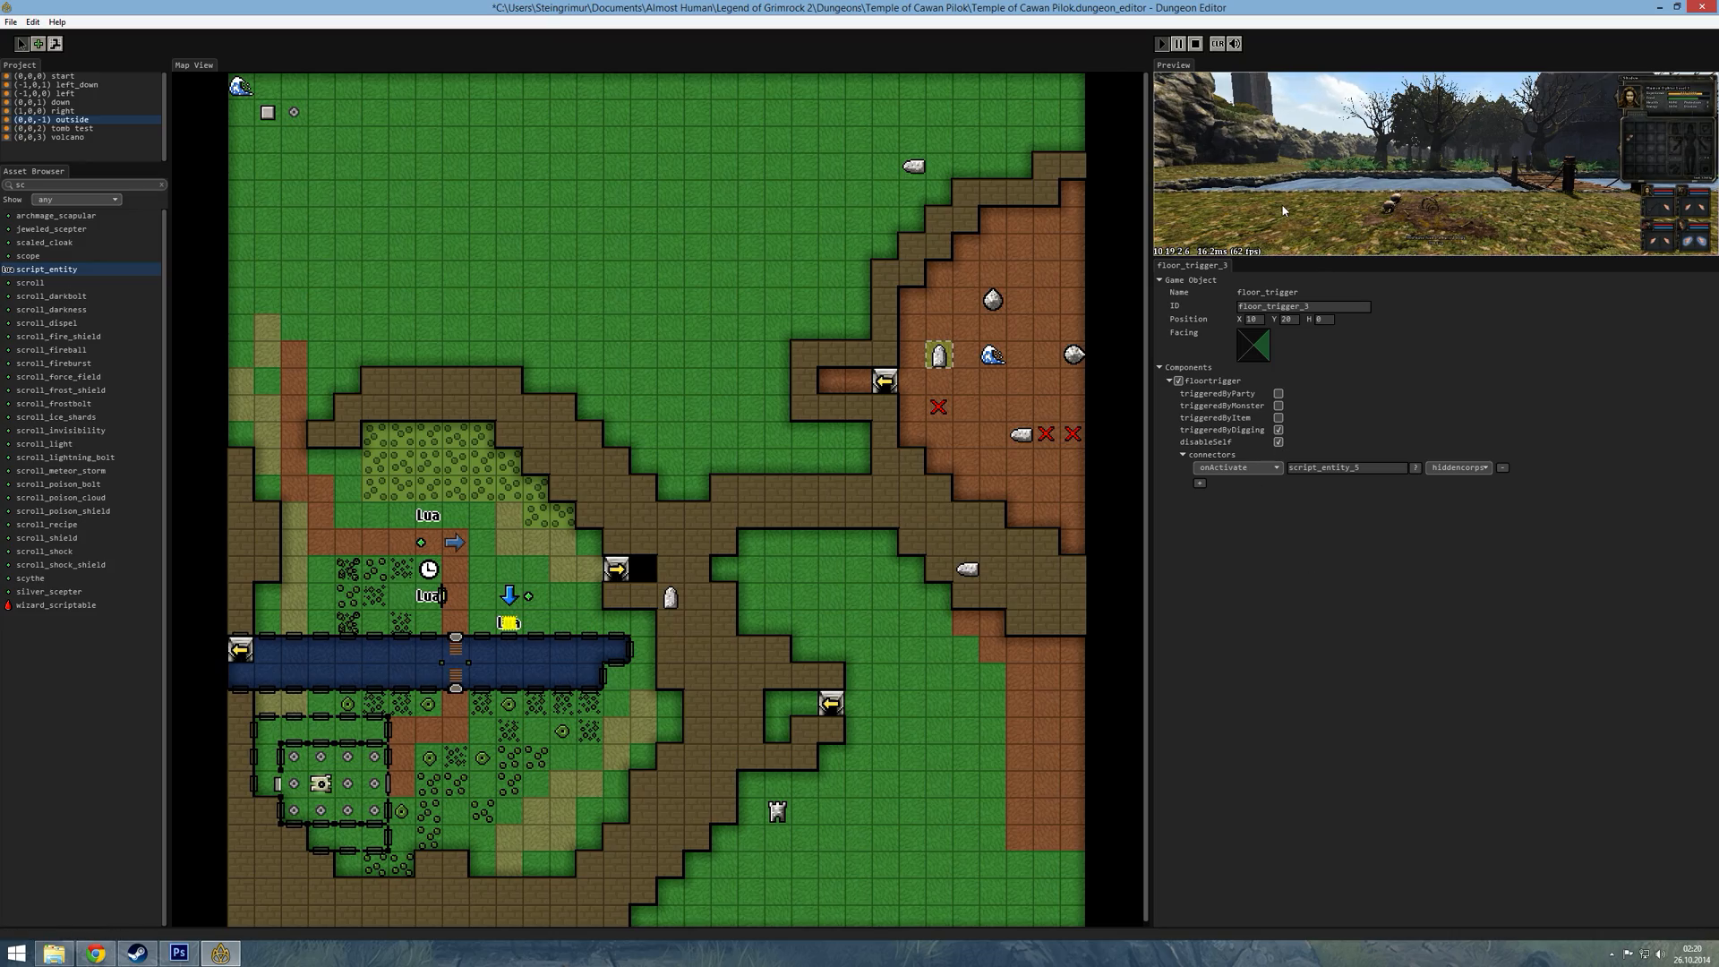
pyautogui.press('F11')
pyautogui.click(1458, 781)
pyautogui.press('q')
pyautogui.press('e')
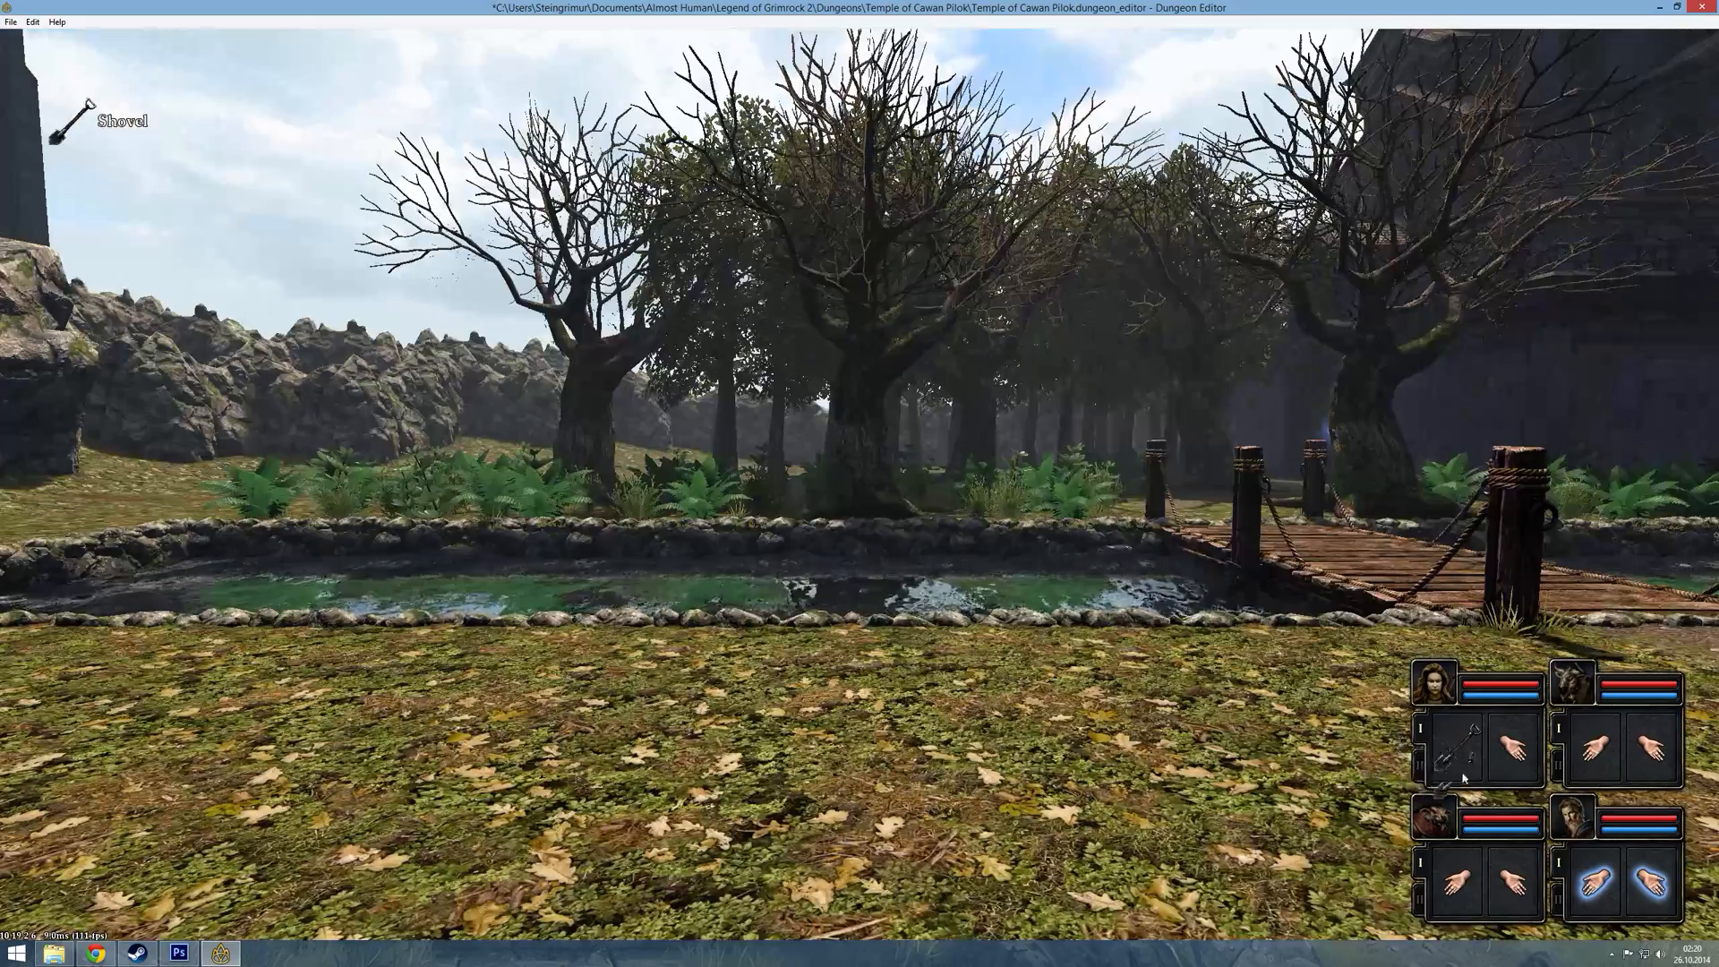
pyautogui.rightClick(1444, 745)
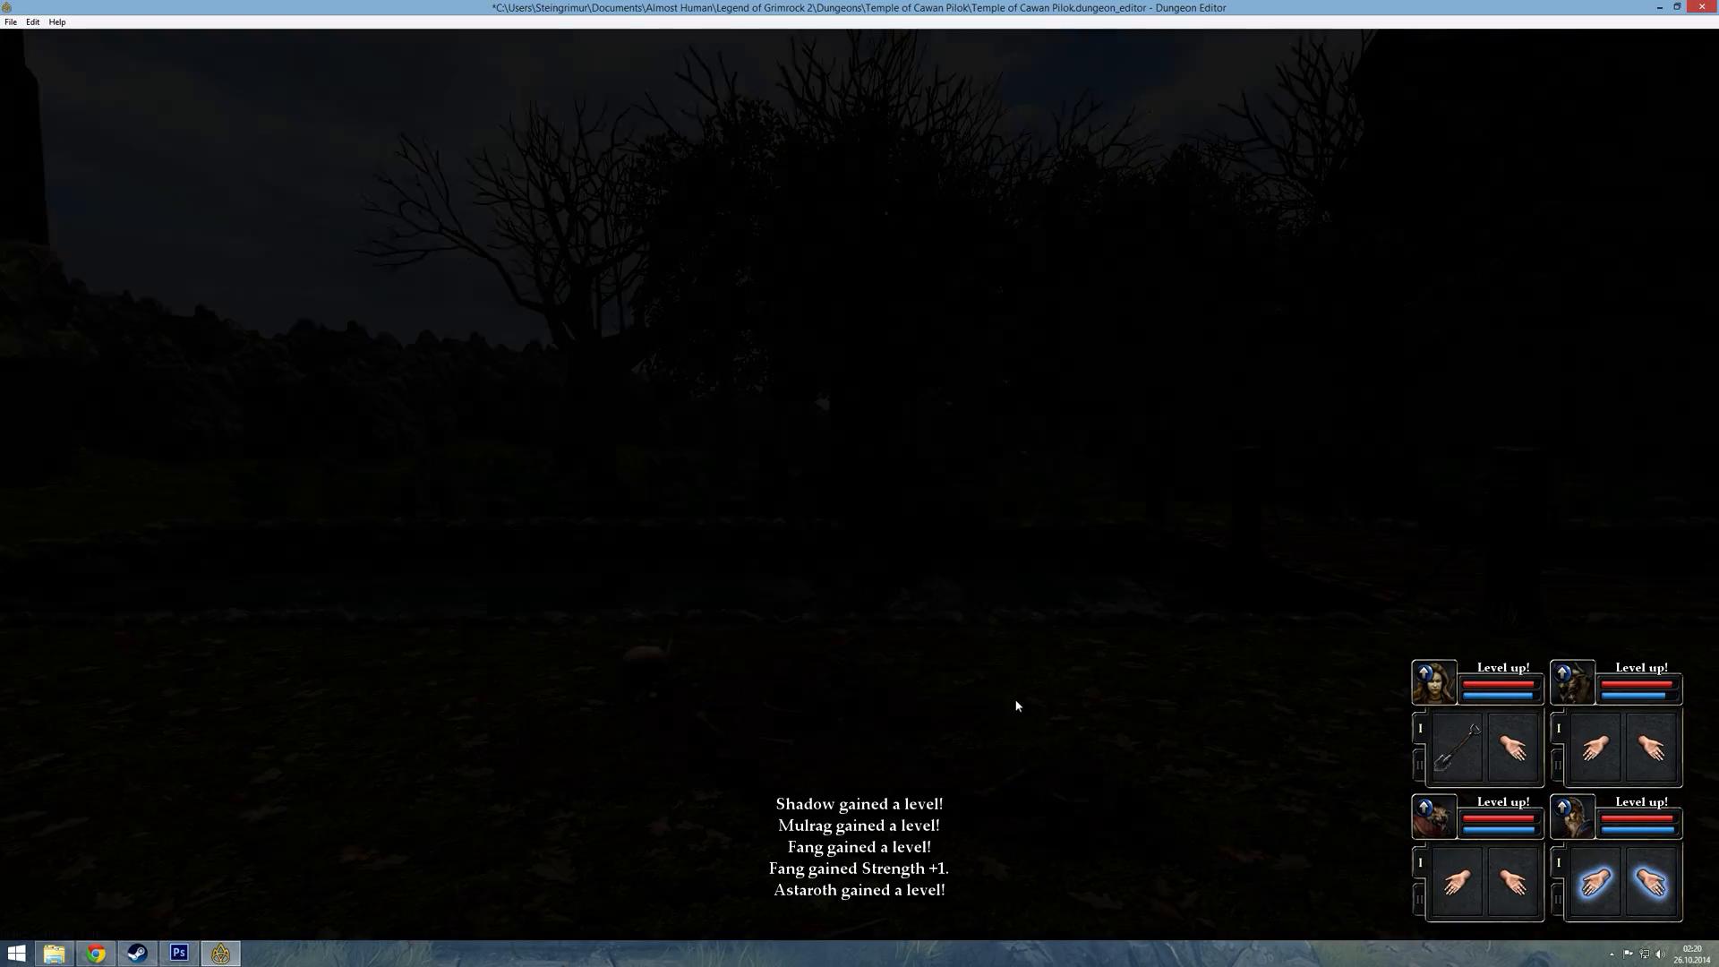
pyautogui.press('s')
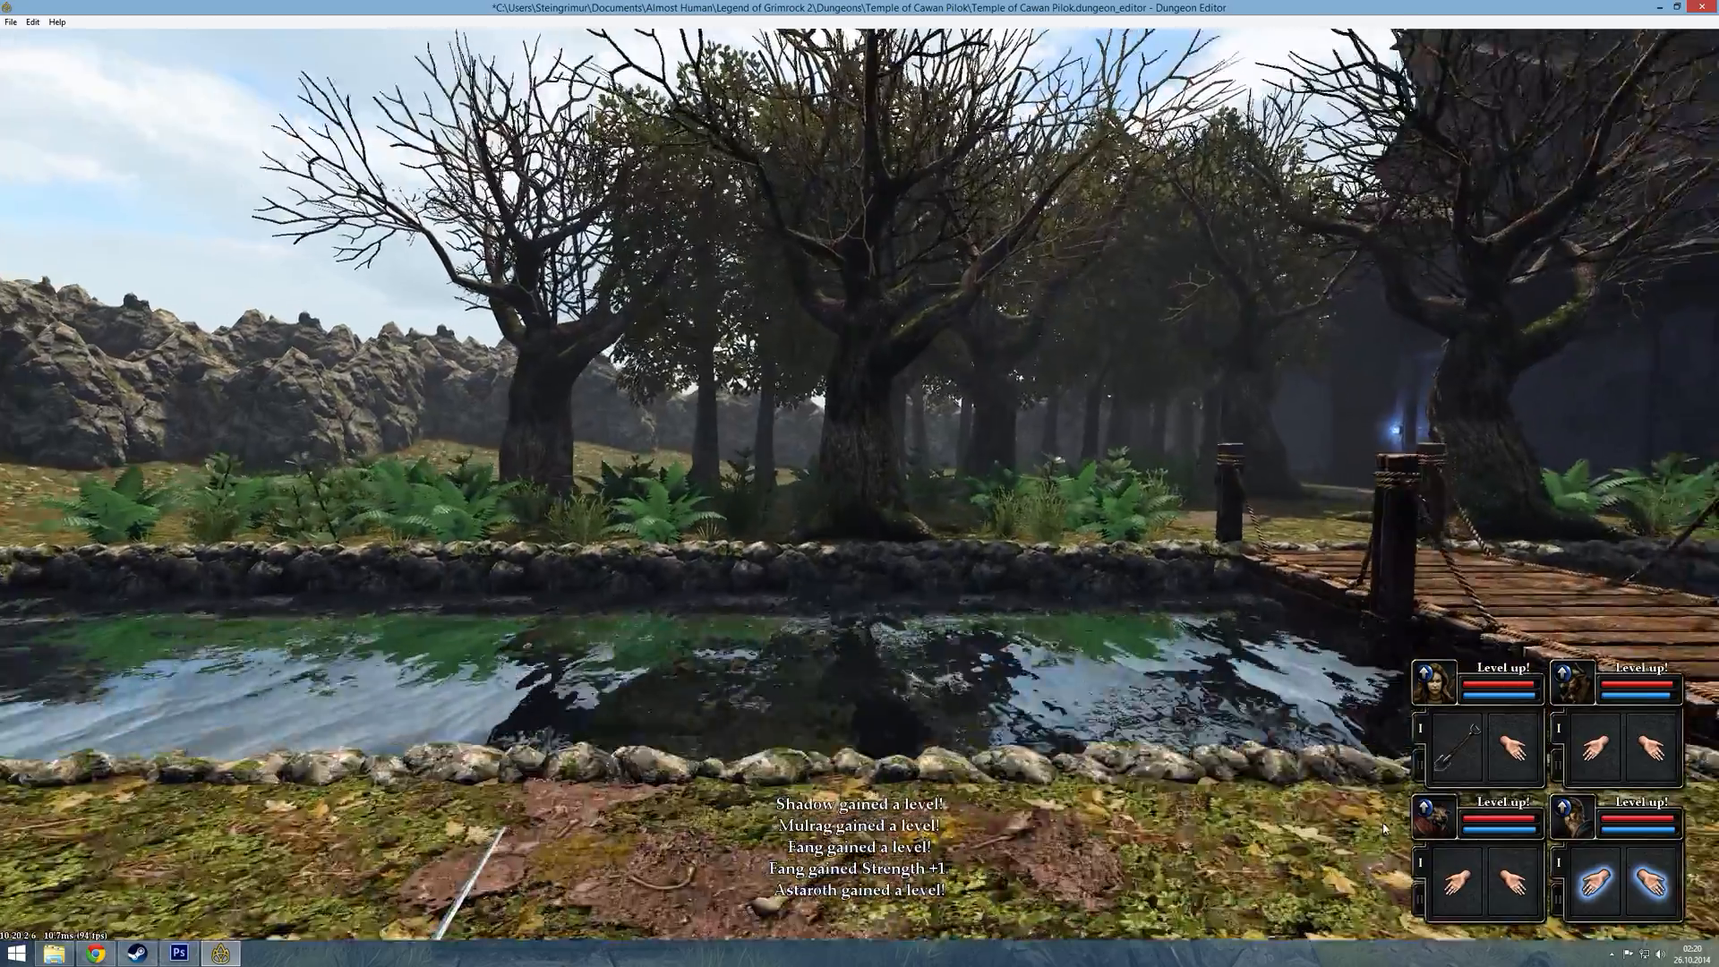
pyautogui.rightClick(1458, 751)
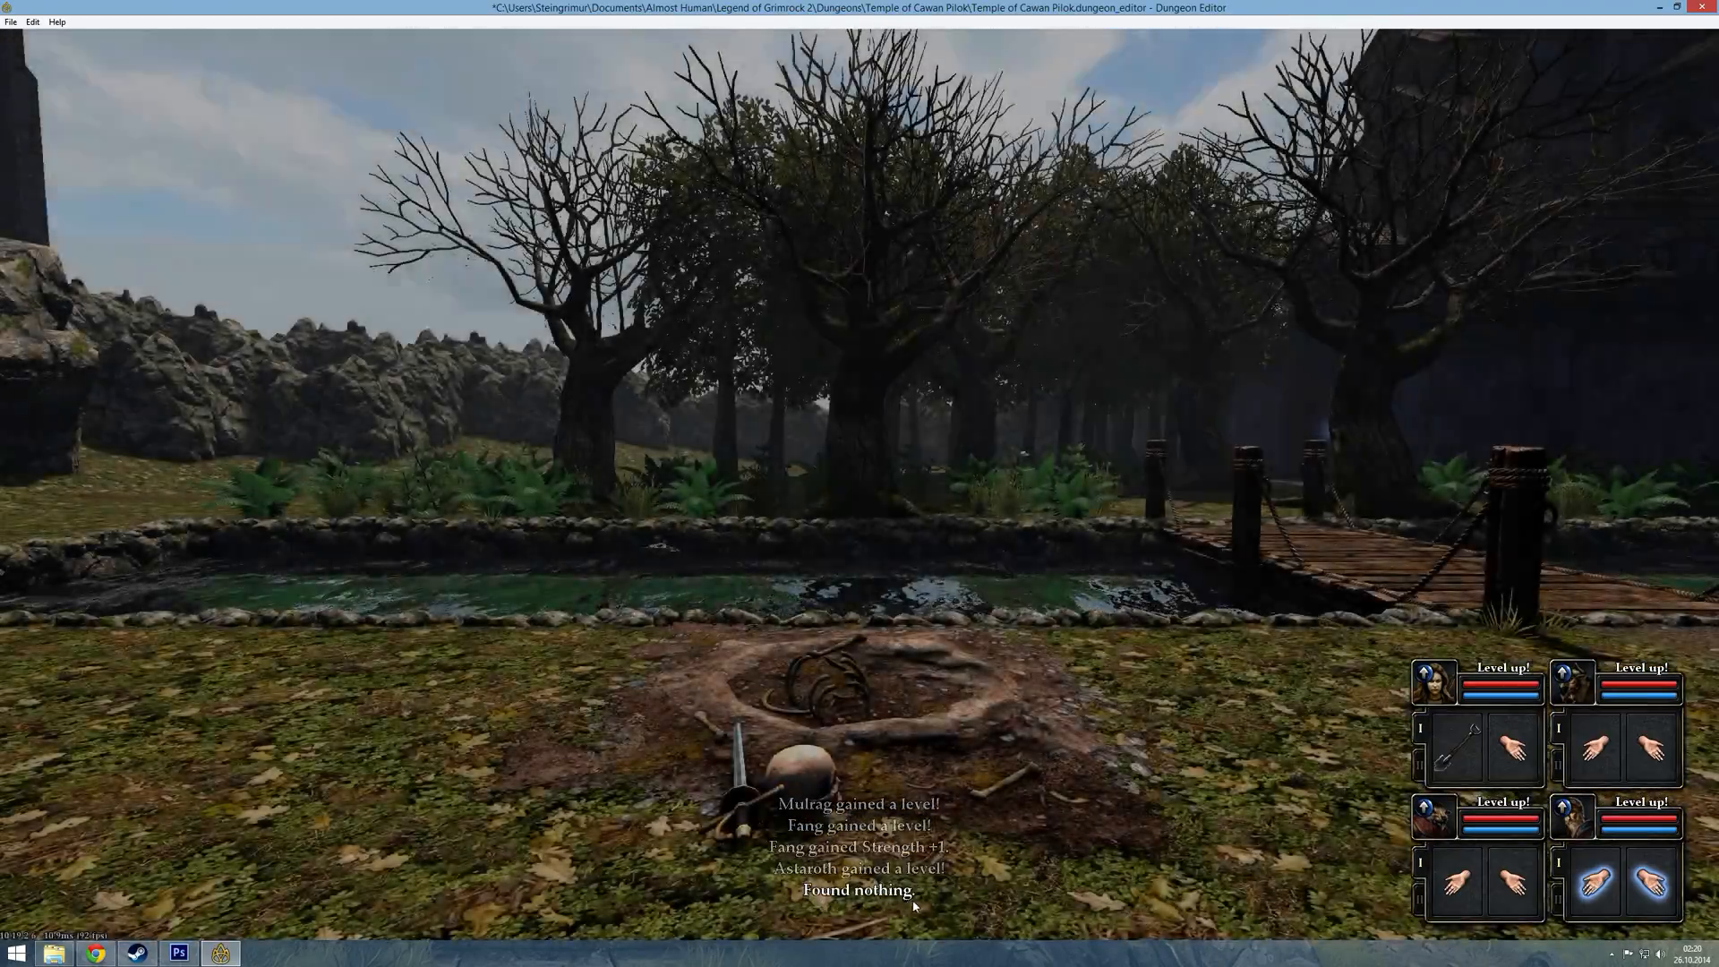
pyautogui.press('e')
pyautogui.press('q')
pyautogui.press('w')
pyautogui.press('e')
pyautogui.press('Escape')
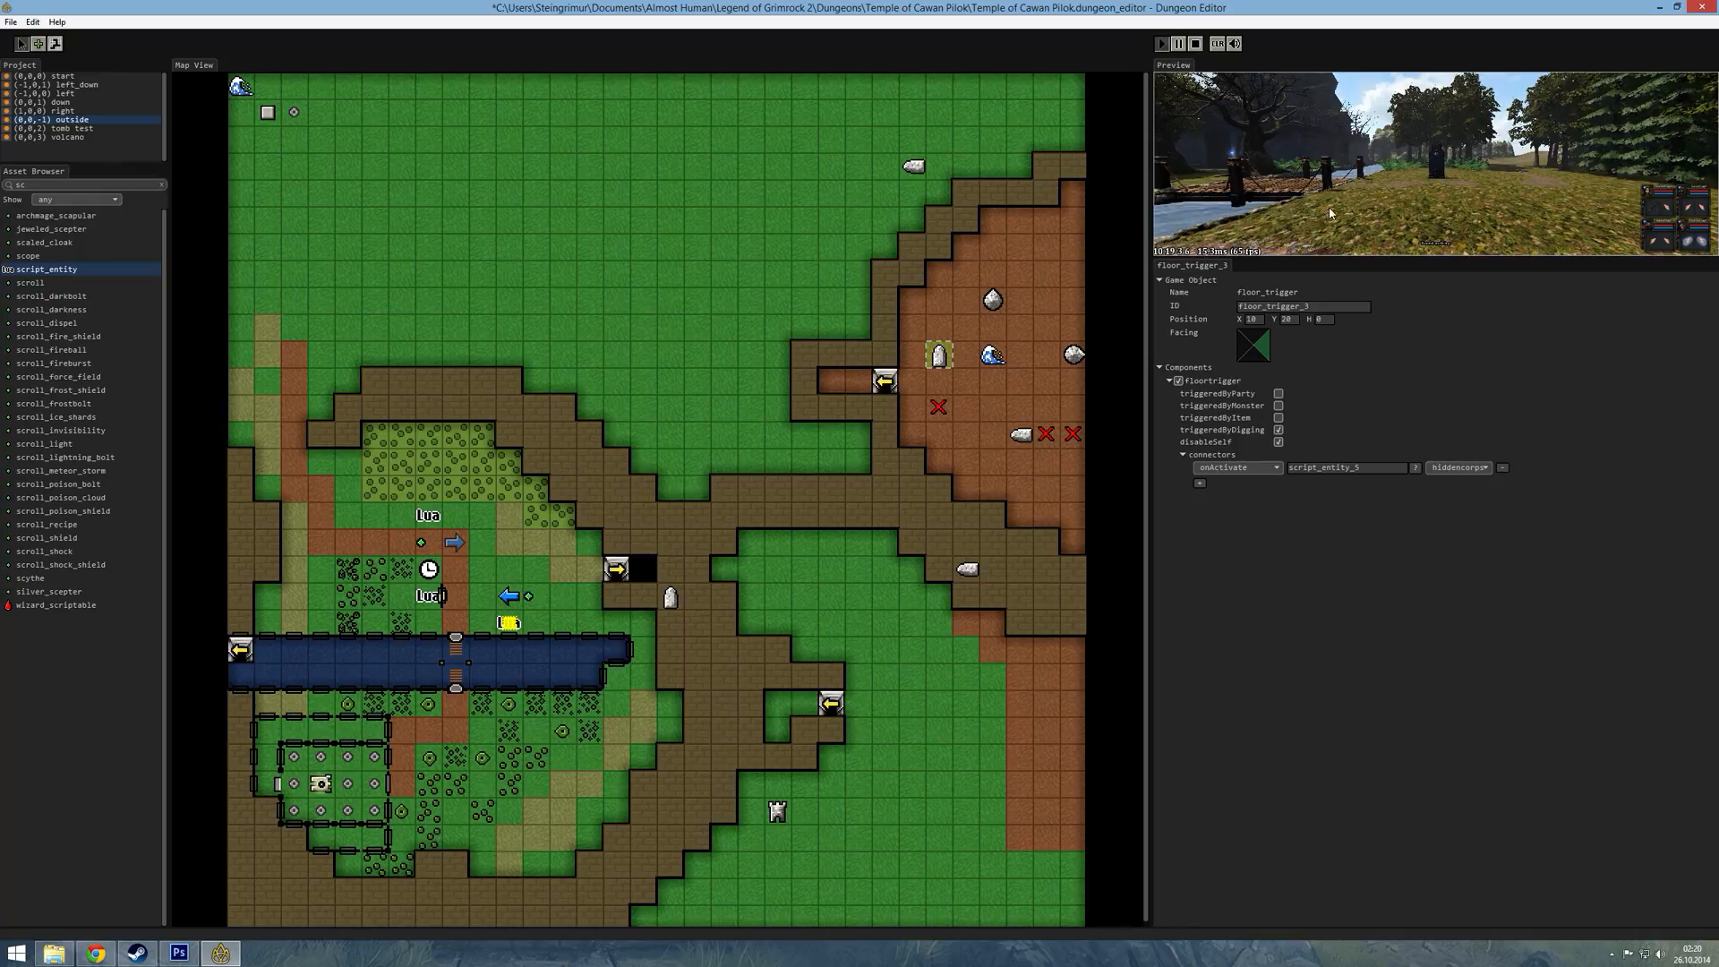
# - Examine the dug-up grave, bridge and tower in the full-screen preview from squares back from the stream
pyautogui.press('q')
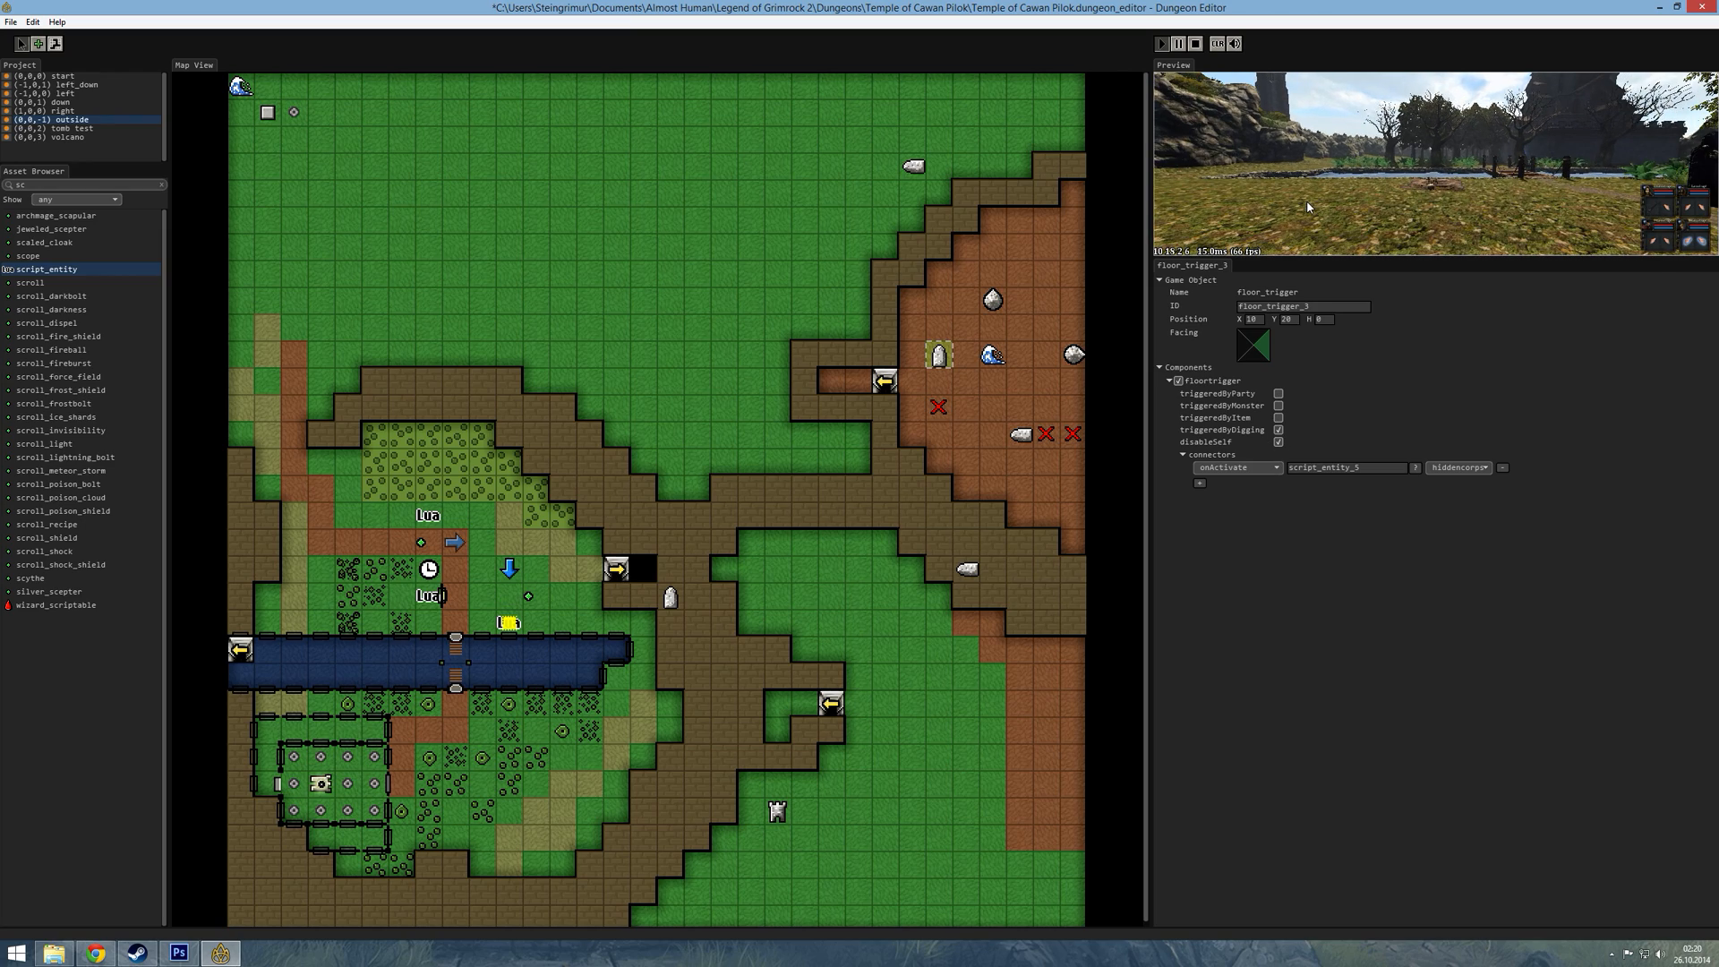
pyautogui.doubleClick(1307, 207)
pyautogui.press('q')
pyautogui.press('w')
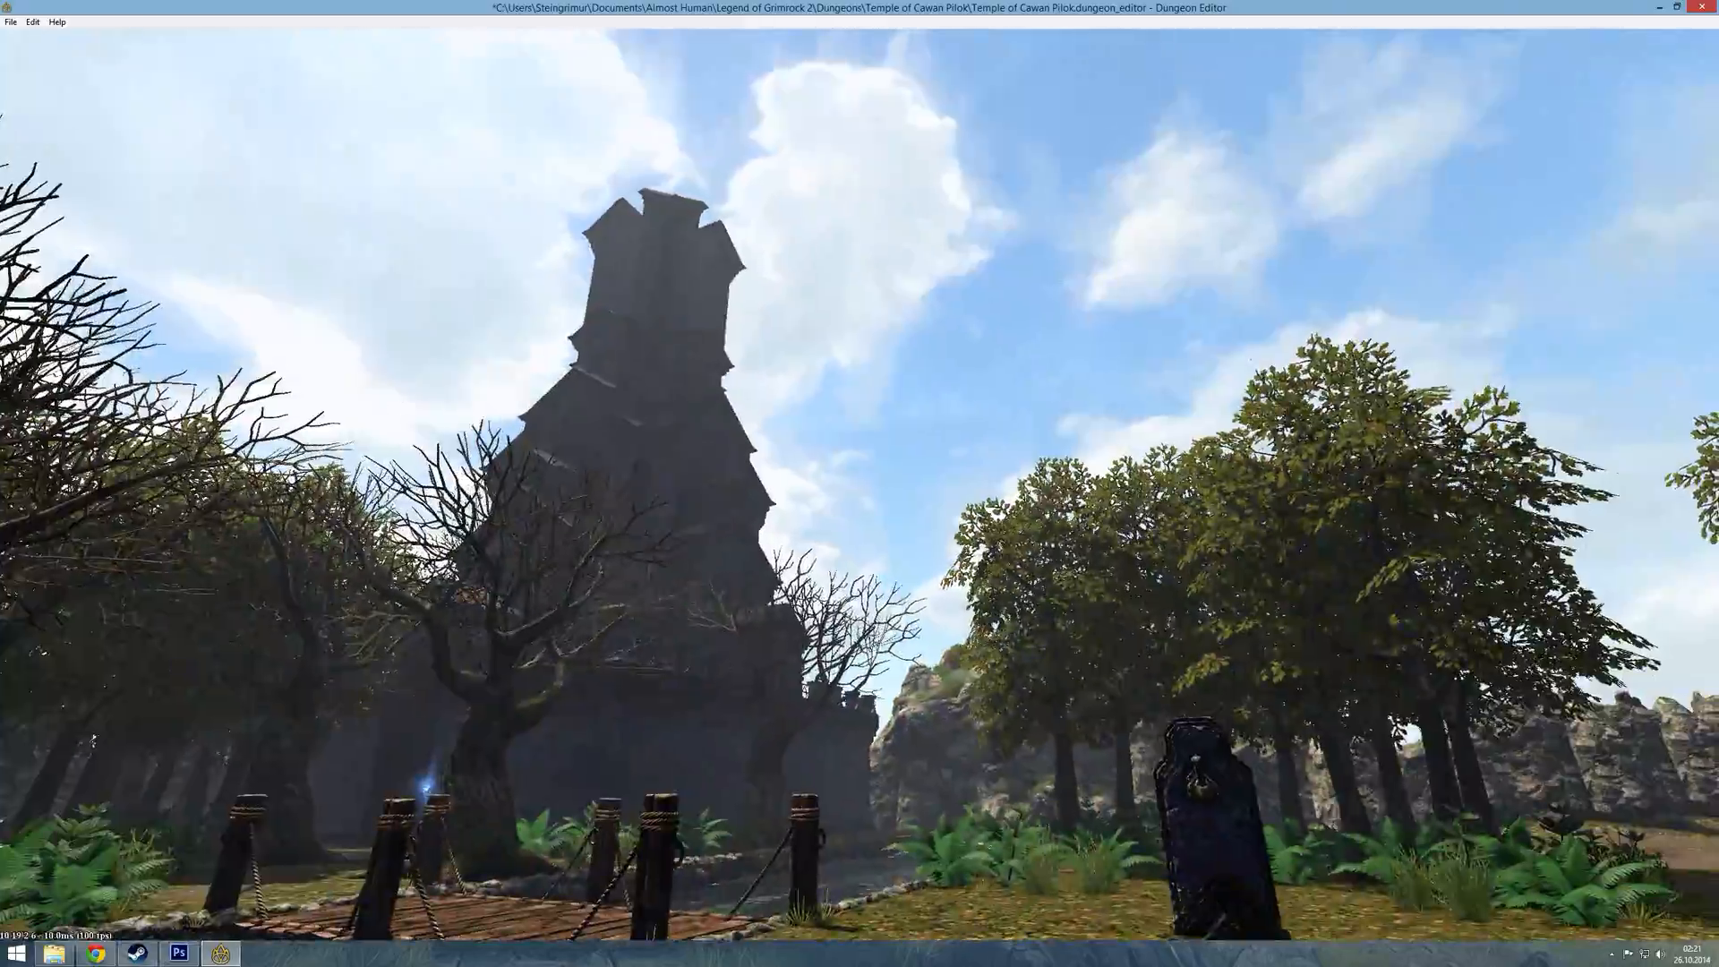
pyautogui.press('q')
pyautogui.press('s')
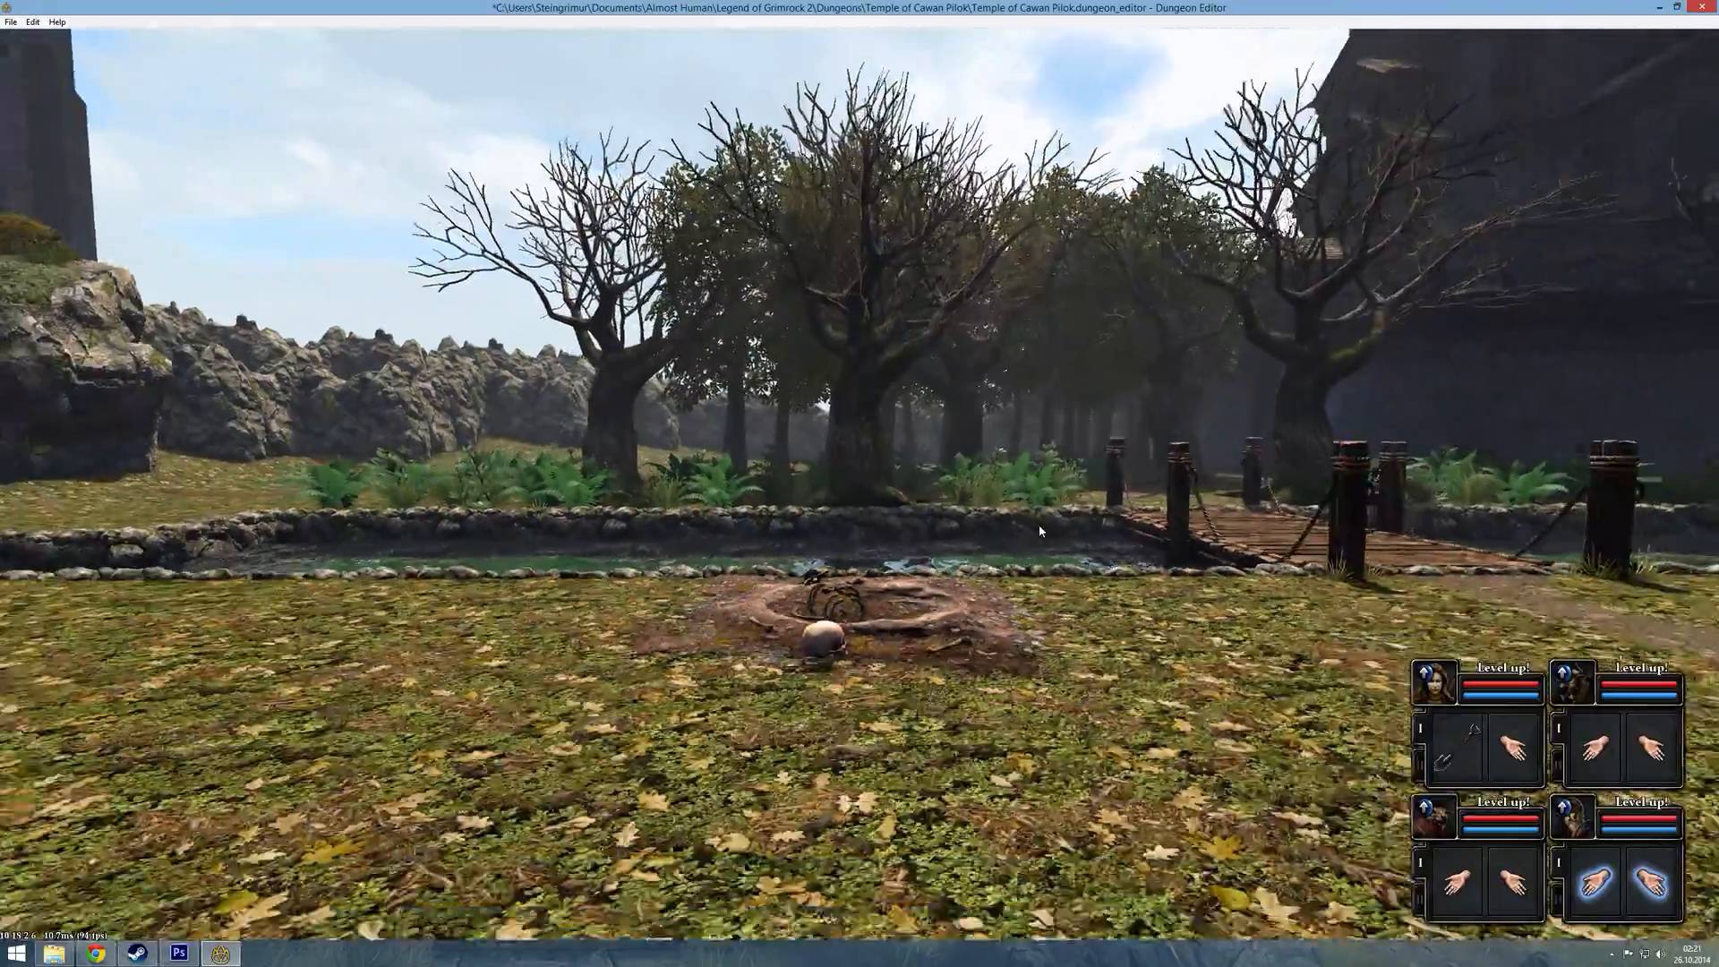
pyautogui.press('q')
pyautogui.press('w')
pyautogui.press('e')
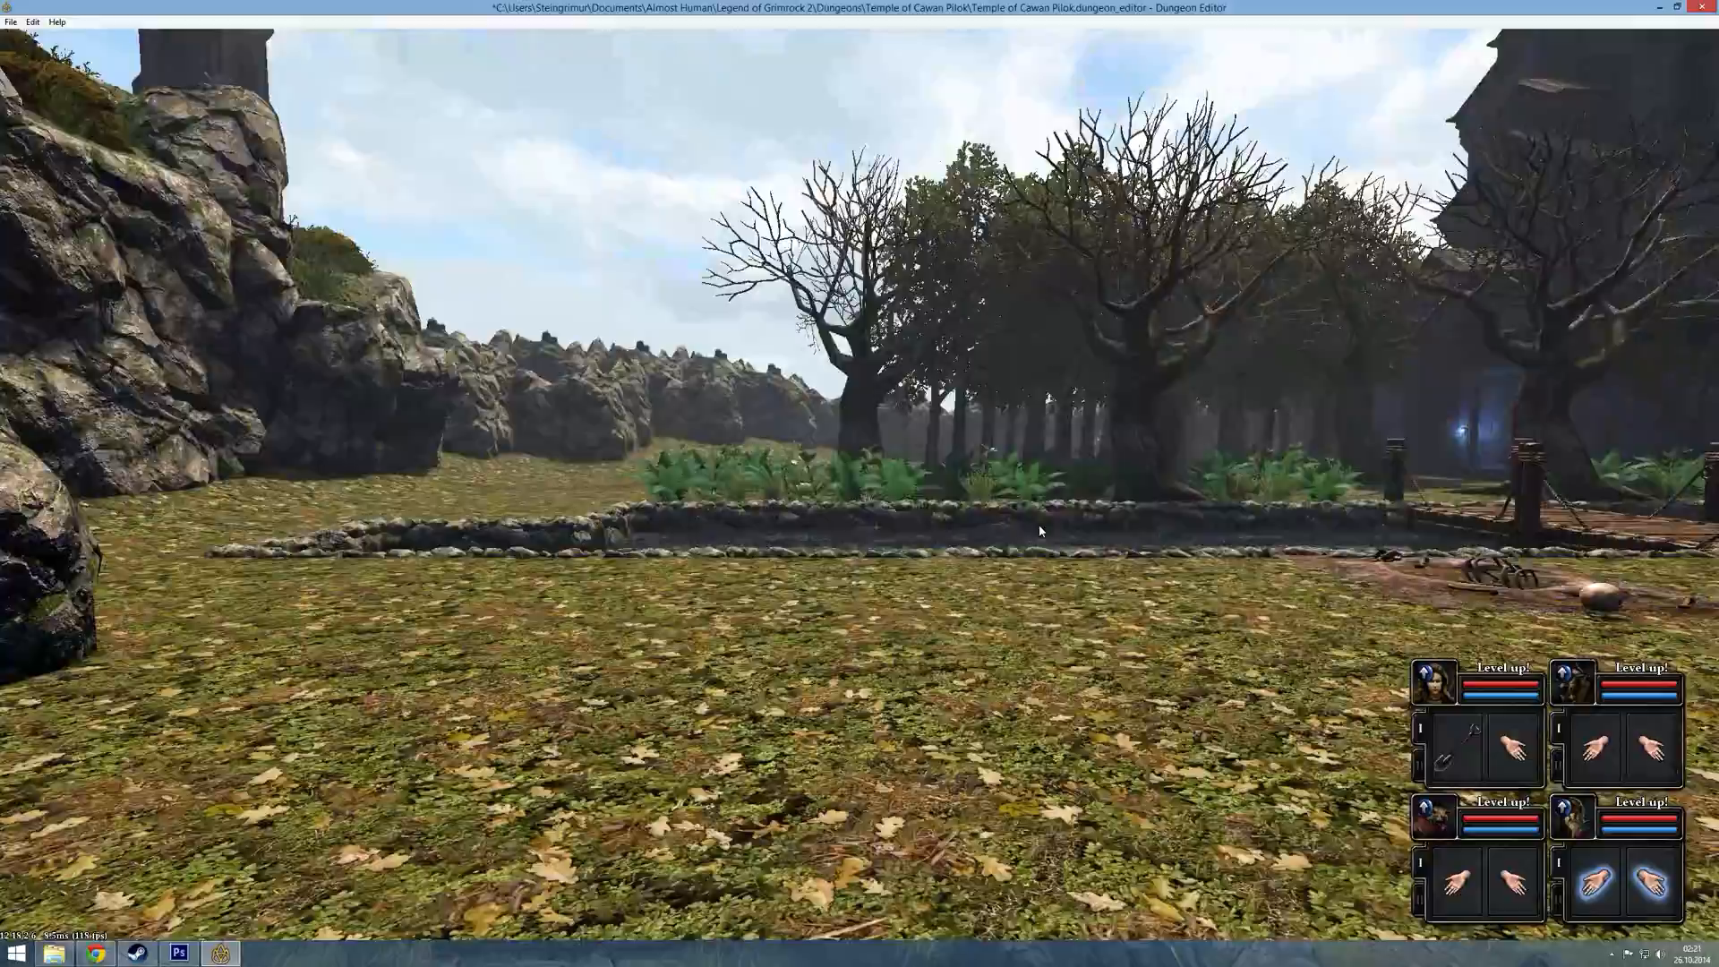
# - Compare the dig spot's position with the gravestone, bridge and bare trees from the surrounding meadow squares
pyautogui.press('w')
pyautogui.press('w')
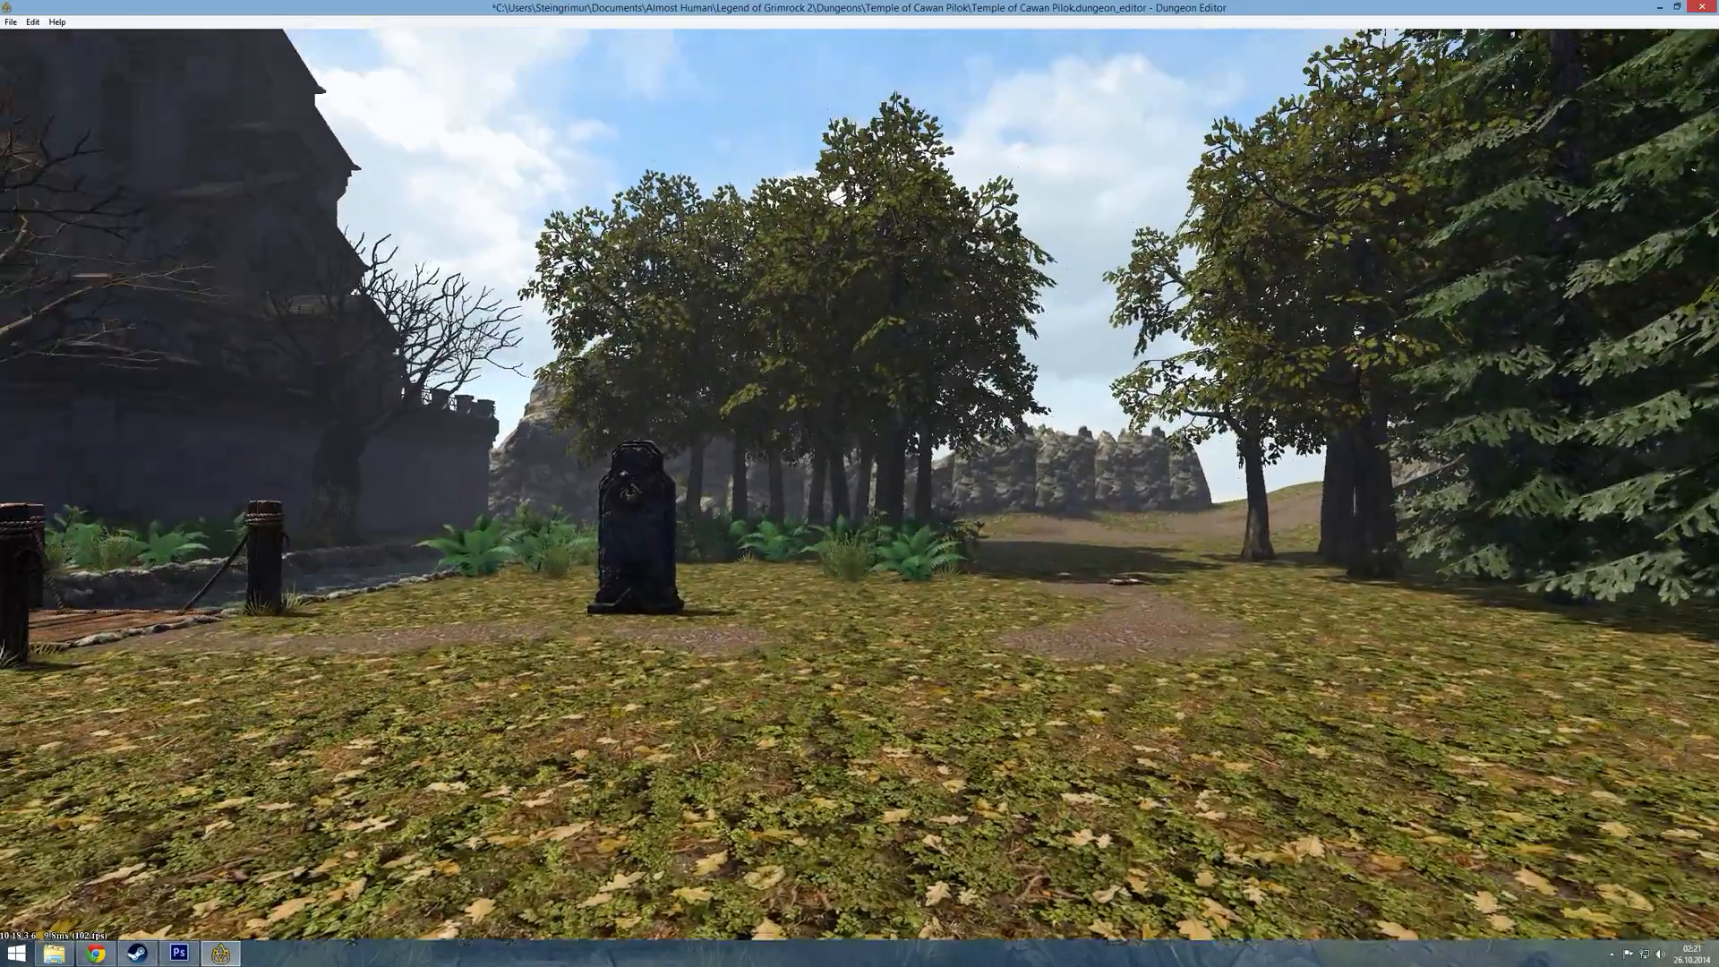
pyautogui.press('q')
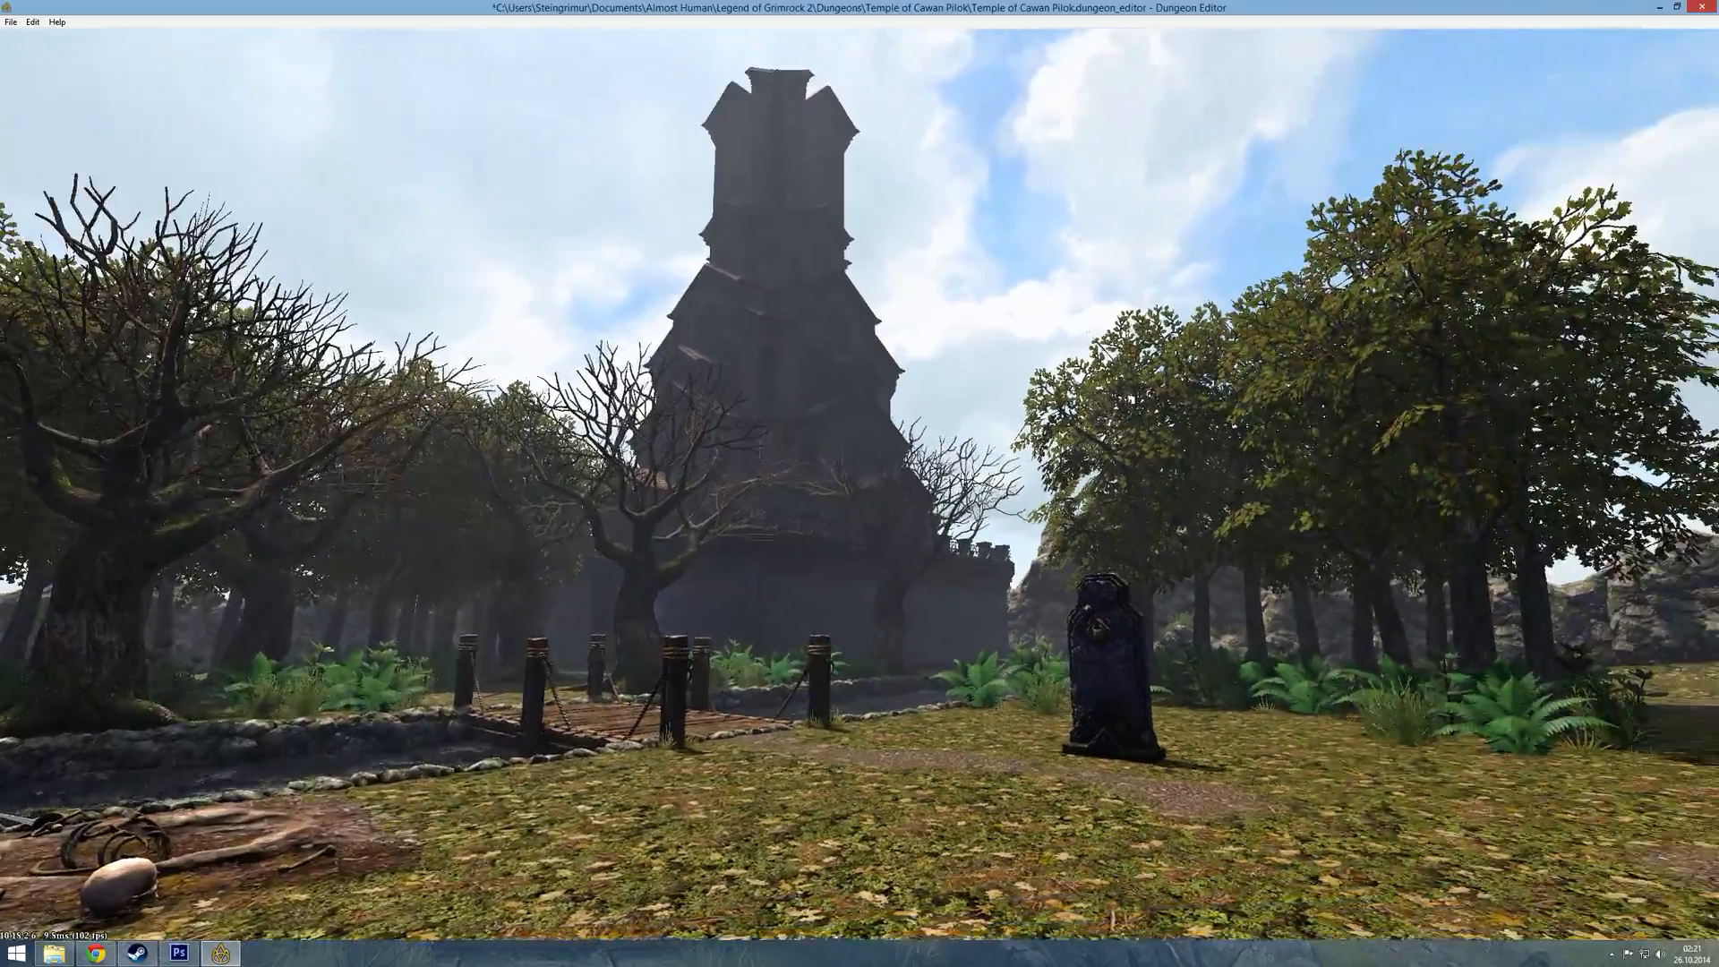
pyautogui.press('a')
pyautogui.press('w')
pyautogui.press('q')
pyautogui.press('a')
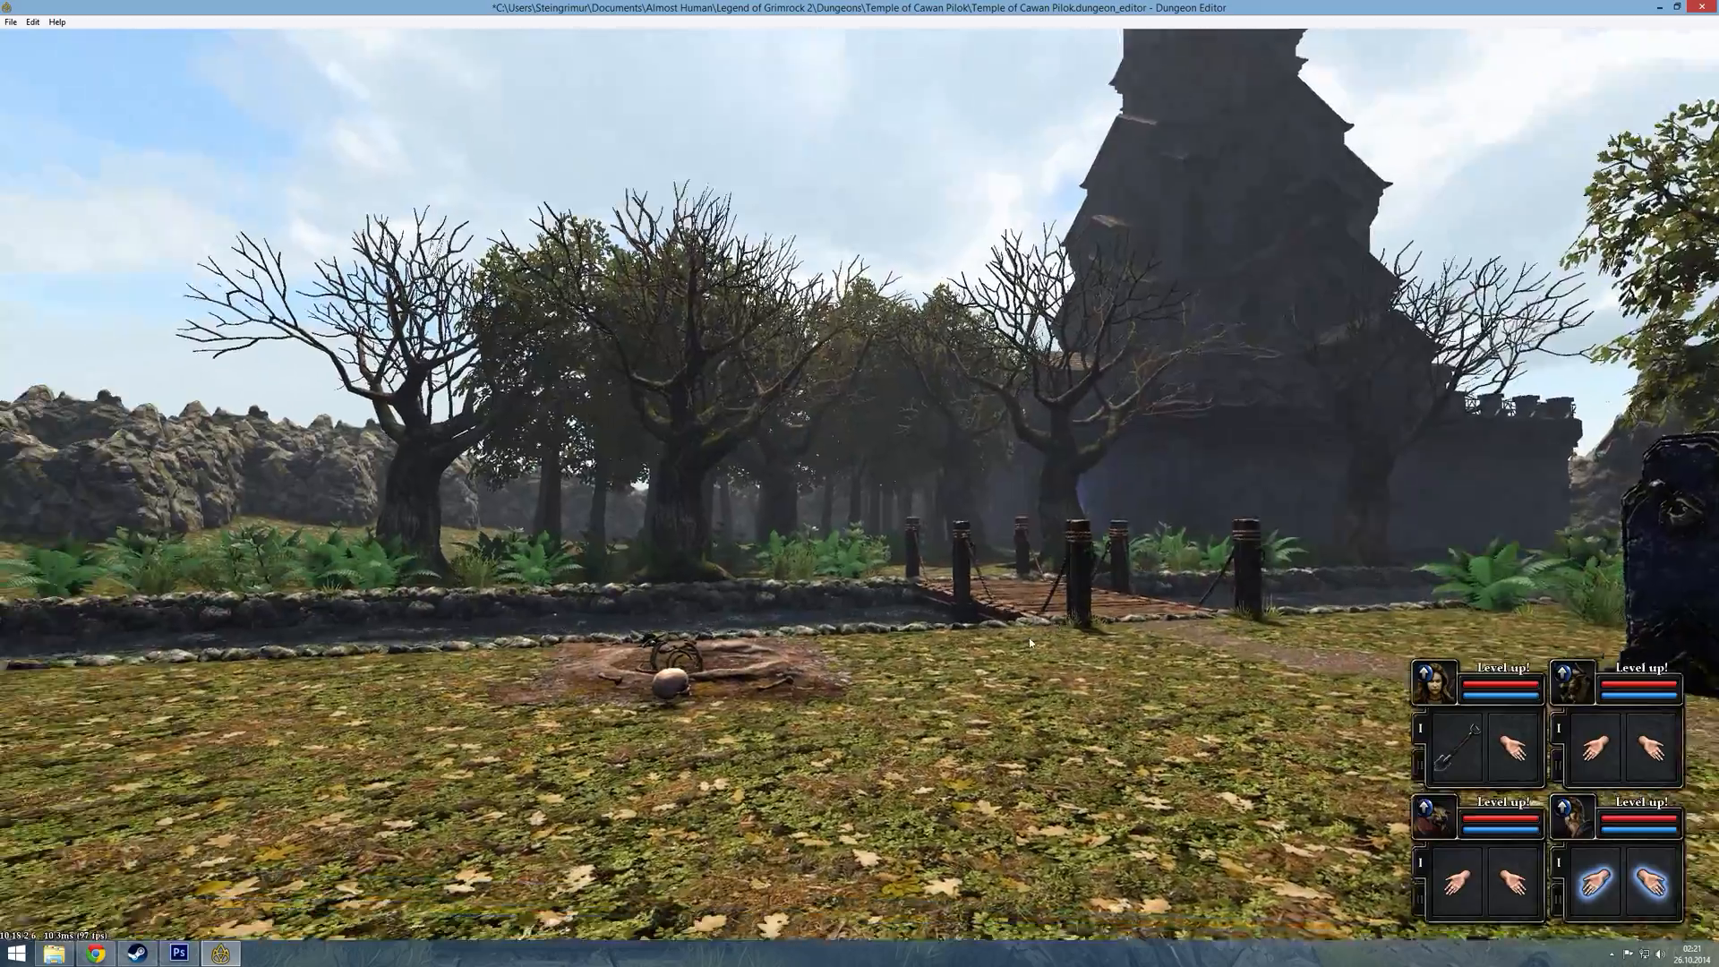